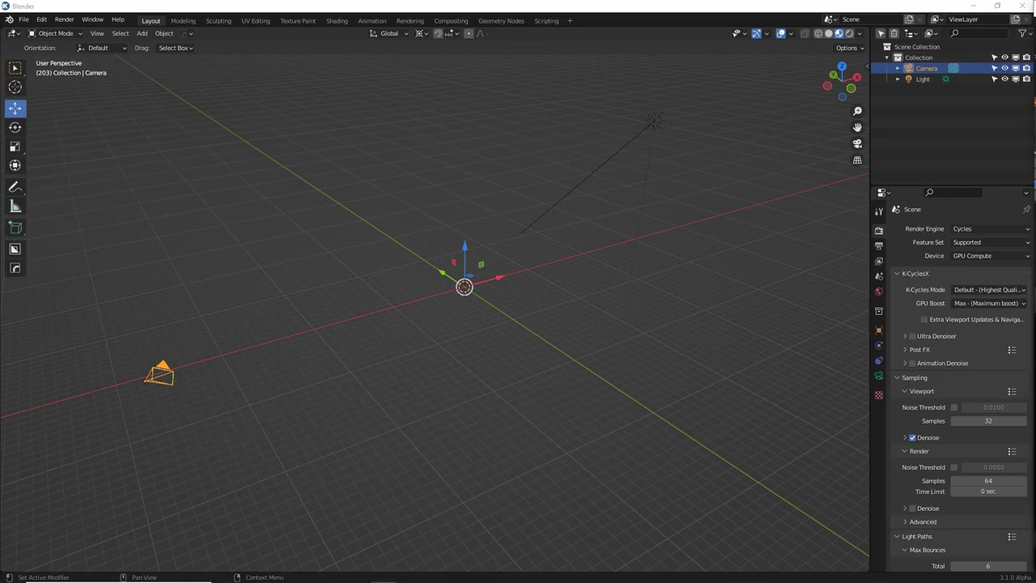
Add a cube mesh at the world origin
middle_click_drag(507, 270, 535, 293)
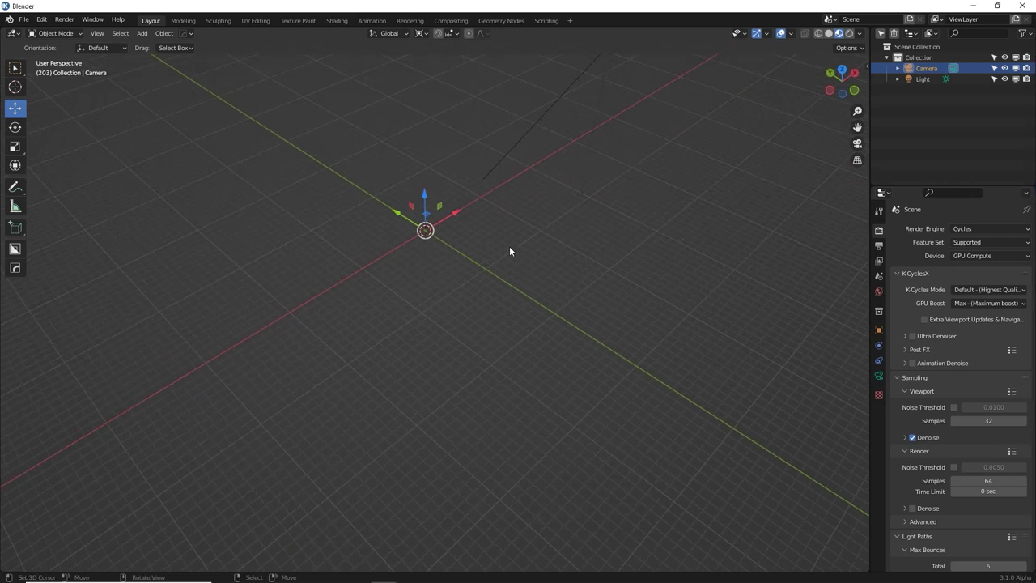
key("shift+a")
mouse_move(509, 246)
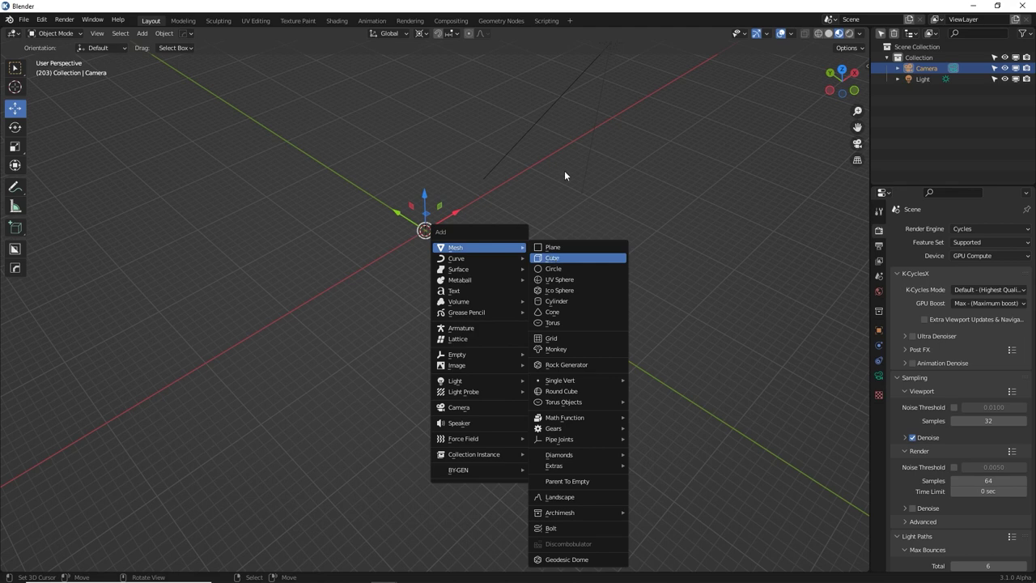
key("Return")
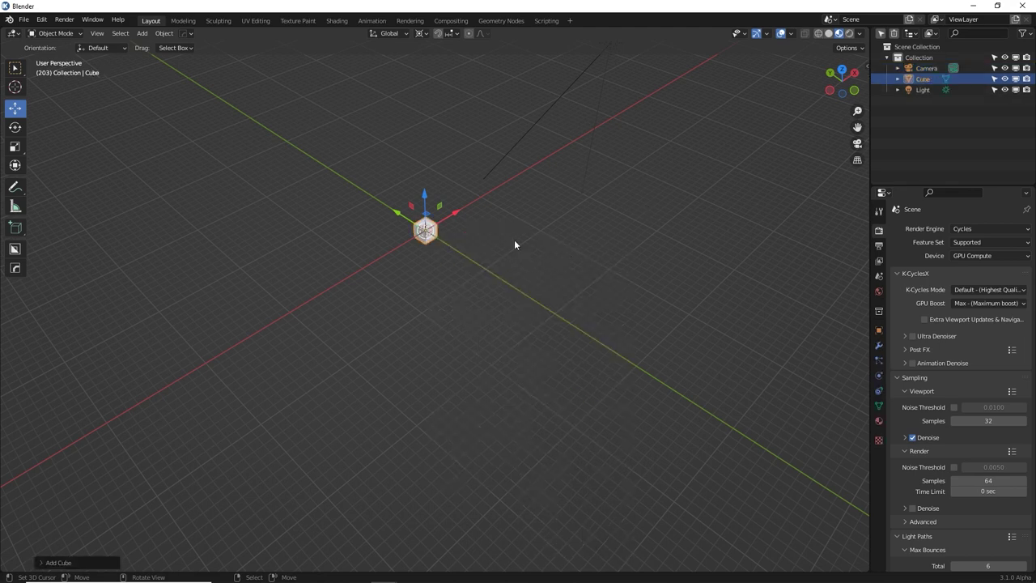
key("KP_Decimal")
scroll(513, 245, "down", 8)
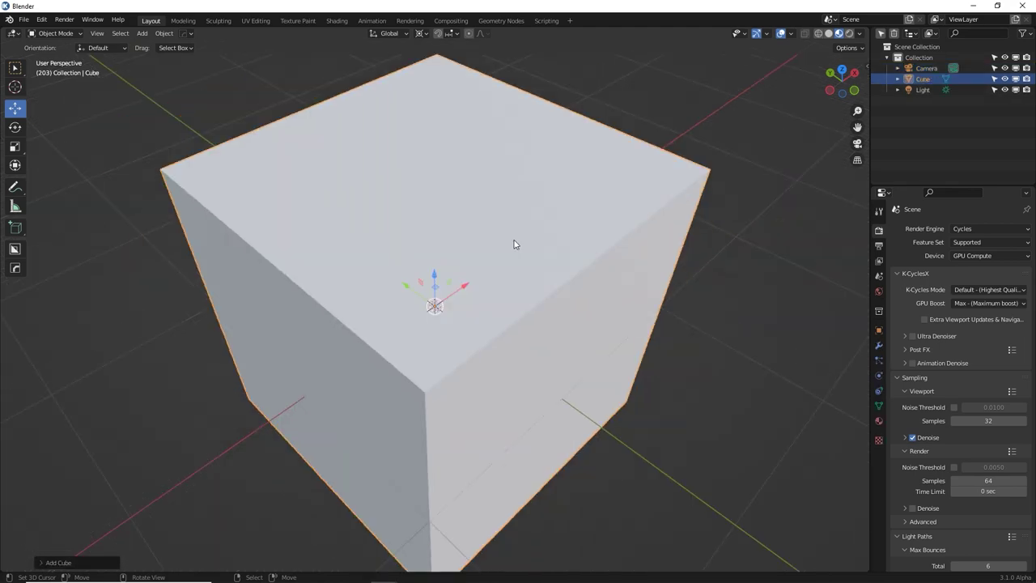
mouse_move(507, 269)
middle_mouse_down()
mouse_move(502, 185)
mouse_move(519, 256)
middle_mouse_up()
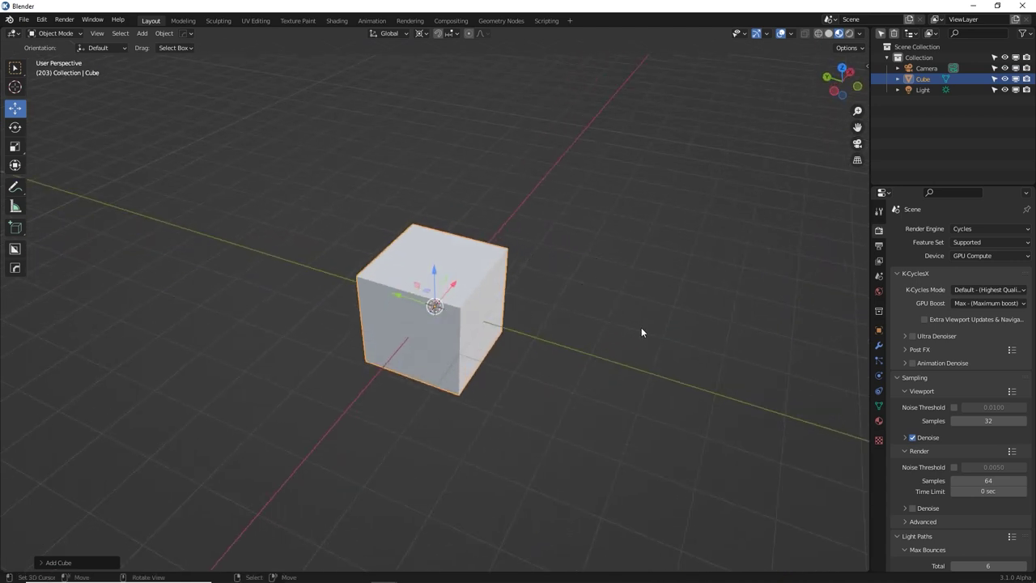
Flatten the cube's mesh along the global Z axis into a thin square slab
key("Tab")
key("s")
key("z")
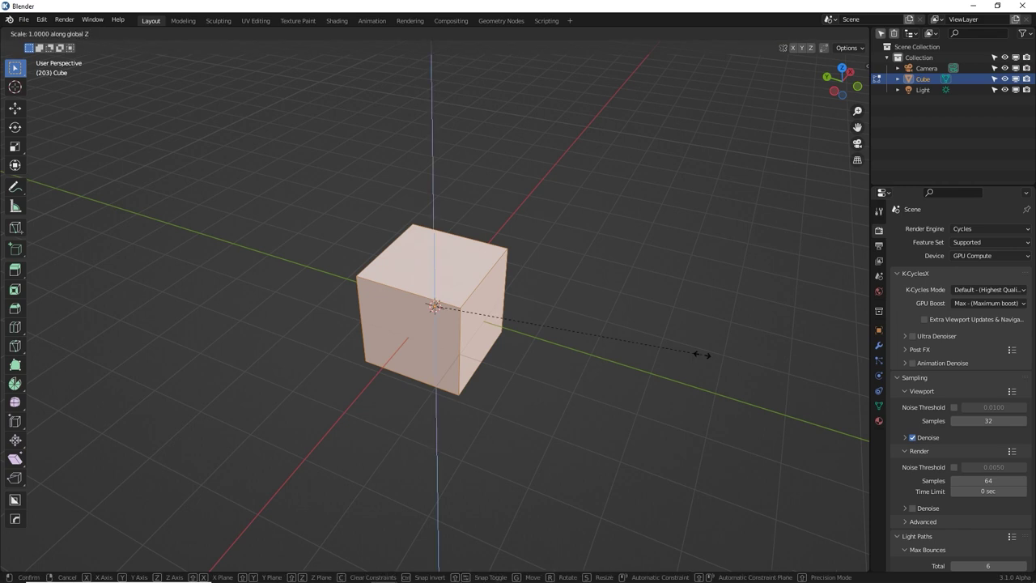
left_click(457, 313)
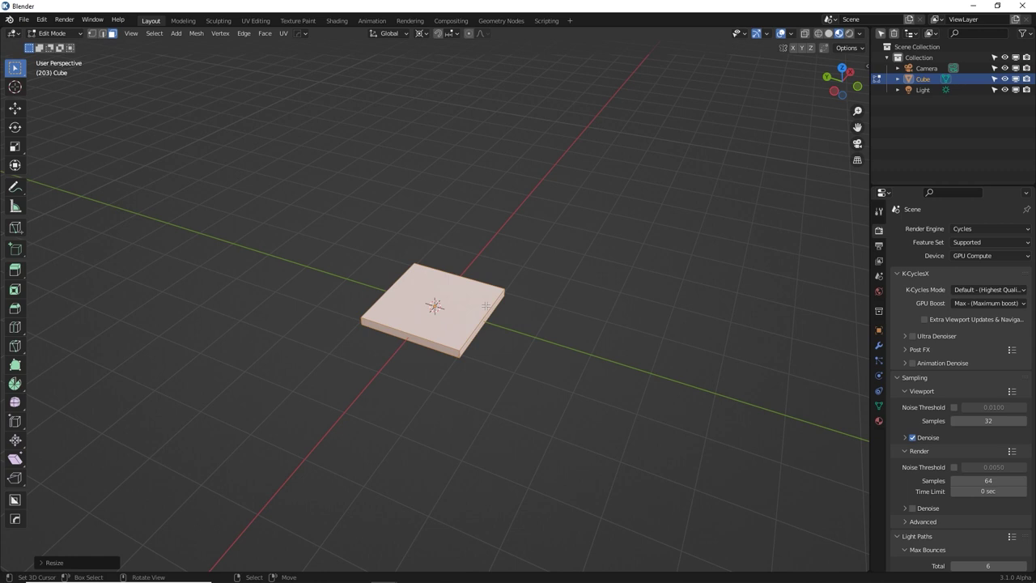
Bevel the slab's top face edges with 4 segments and a width of about 0.024 m
scroll(486, 305, "up", 5)
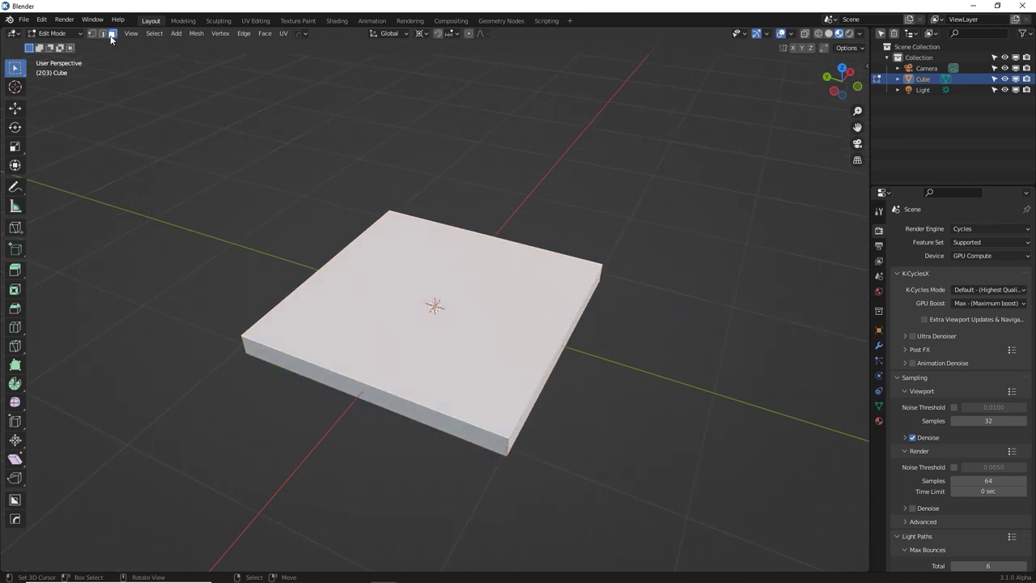
mouse_move(462, 308)
middle_mouse_down()
mouse_move(407, 268)
mouse_move(466, 289)
middle_mouse_up()
key("ctrl+b")
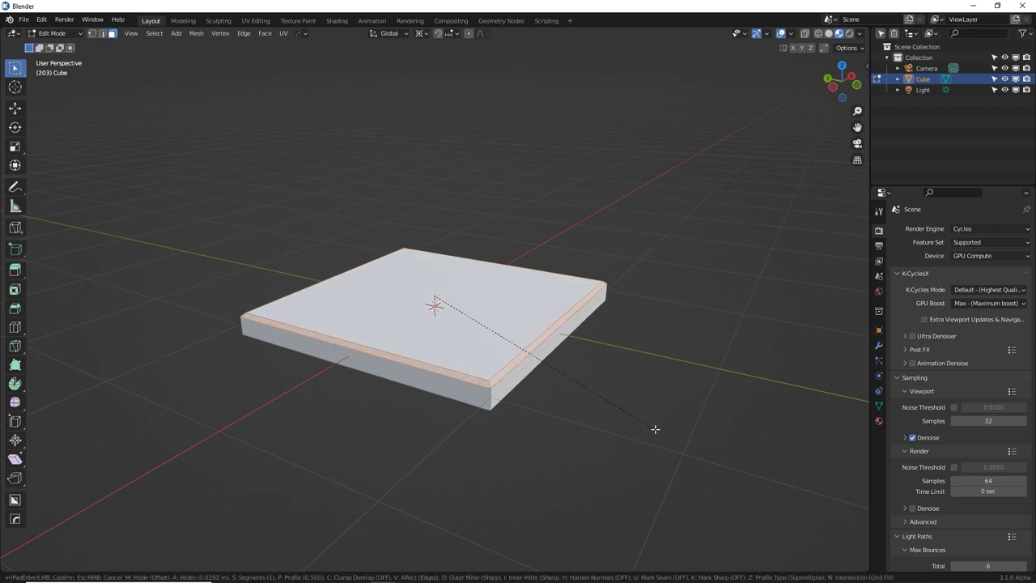
scroll(654, 427, "up", 2)
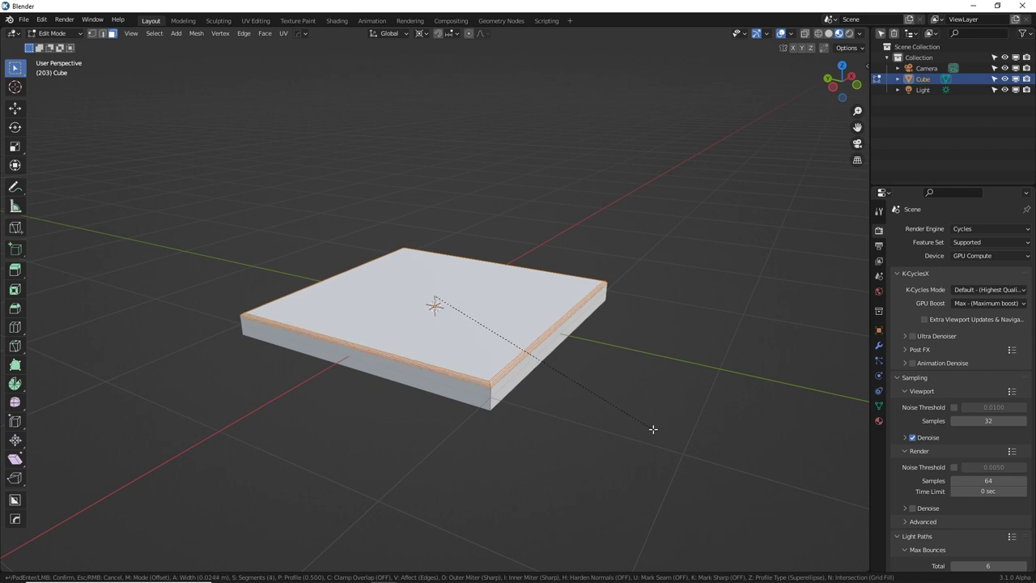
left_click(653, 429)
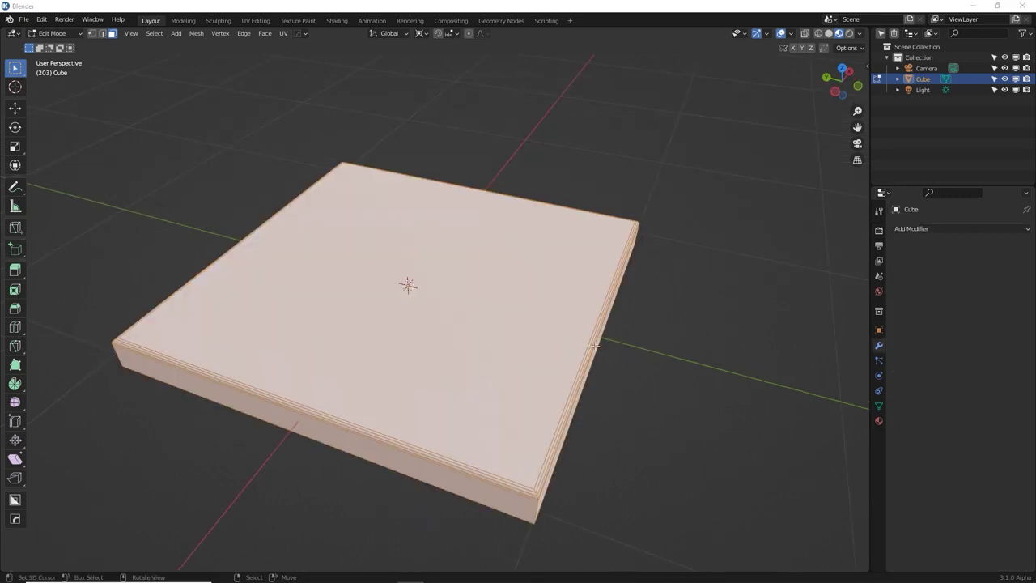
Select the slab's top face together with its bevel and scale them slightly inward to taper the sides
key("alt+a")
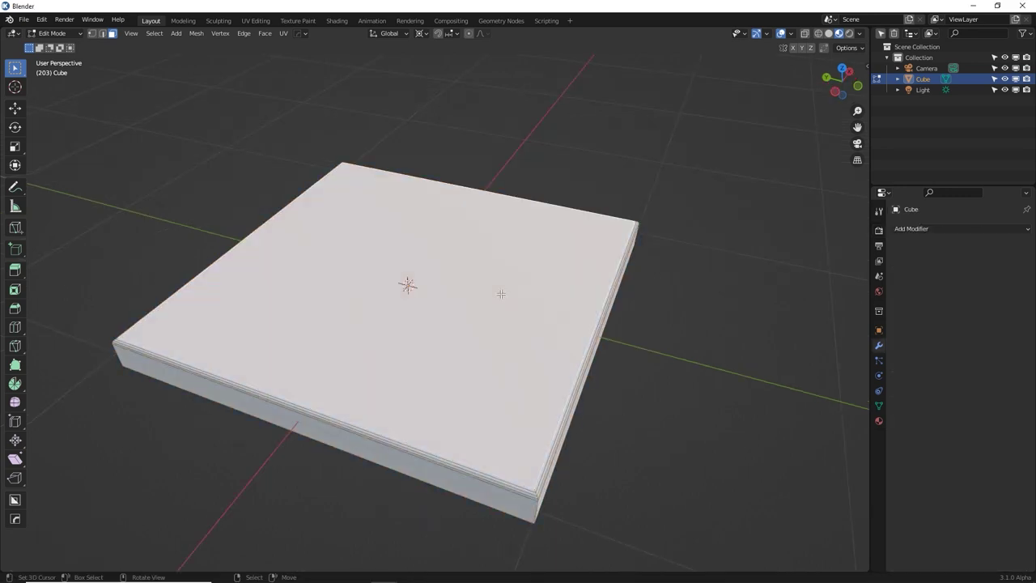
key("ctrl+KP_Add")
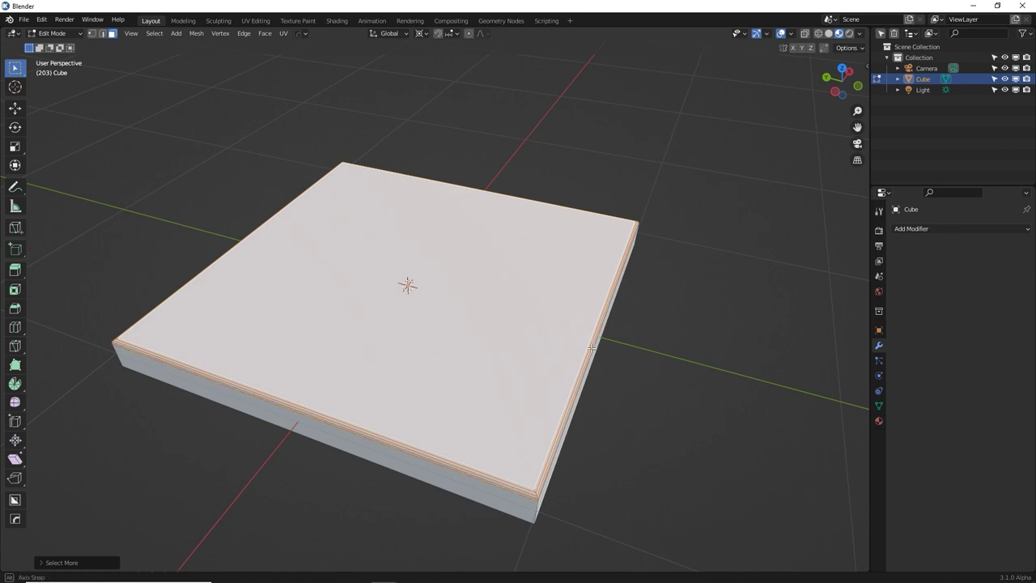
middle_click_drag(591, 330, 624, 401)
scroll(548, 420, "up", 3)
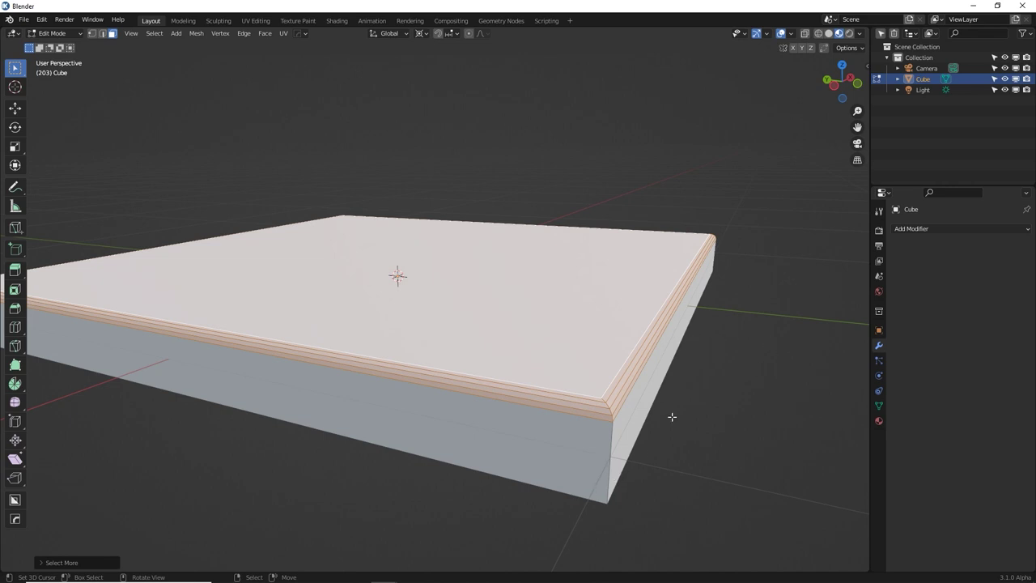
key("s")
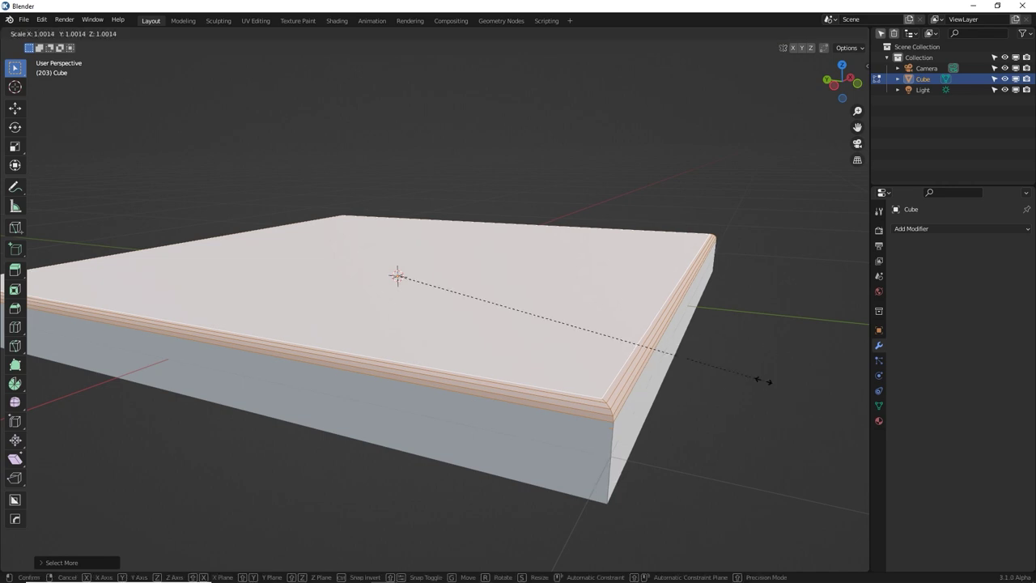
left_click(690, 351)
scroll(614, 276, "down", 2)
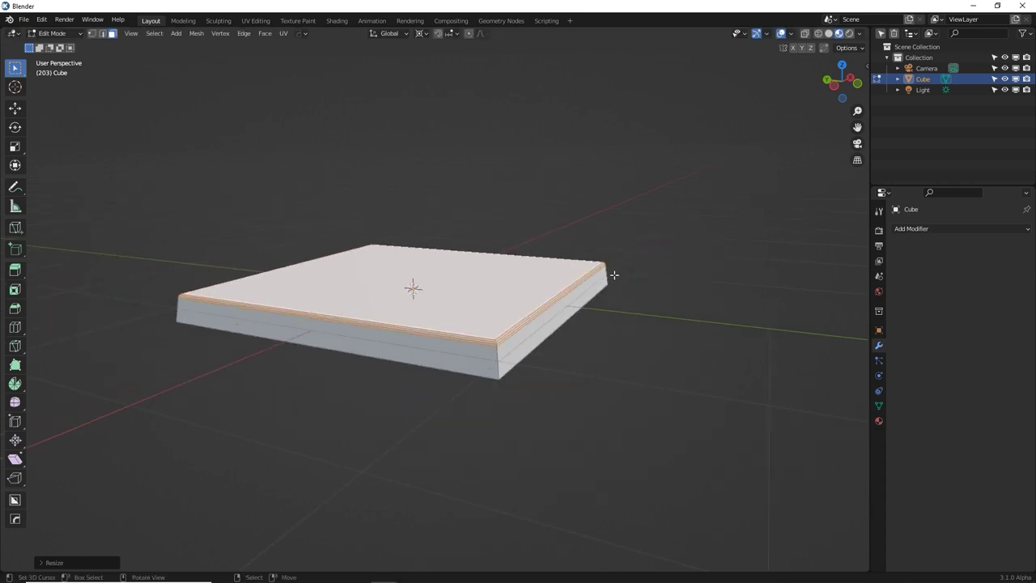
Scale the selected top and bevel outward by about 1.006 to soften the taper, and return to Object Mode
mouse_move(640, 226)
middle_mouse_down()
mouse_move(652, 308)
mouse_move(654, 217)
middle_mouse_up()
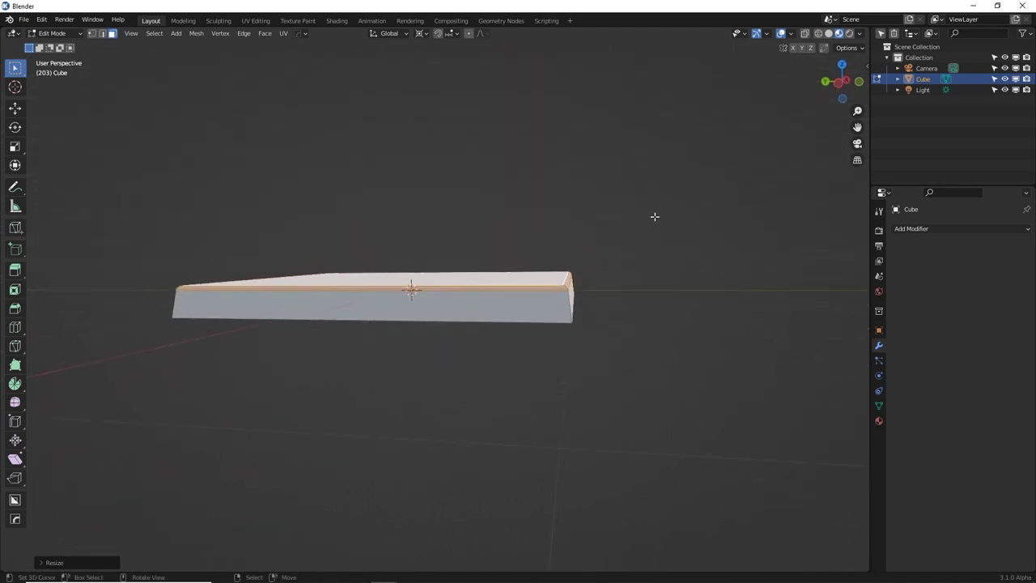
key("KP_1")
scroll(689, 282, "up", 3)
middle_click_drag(774, 289, 655, 319, "shift")
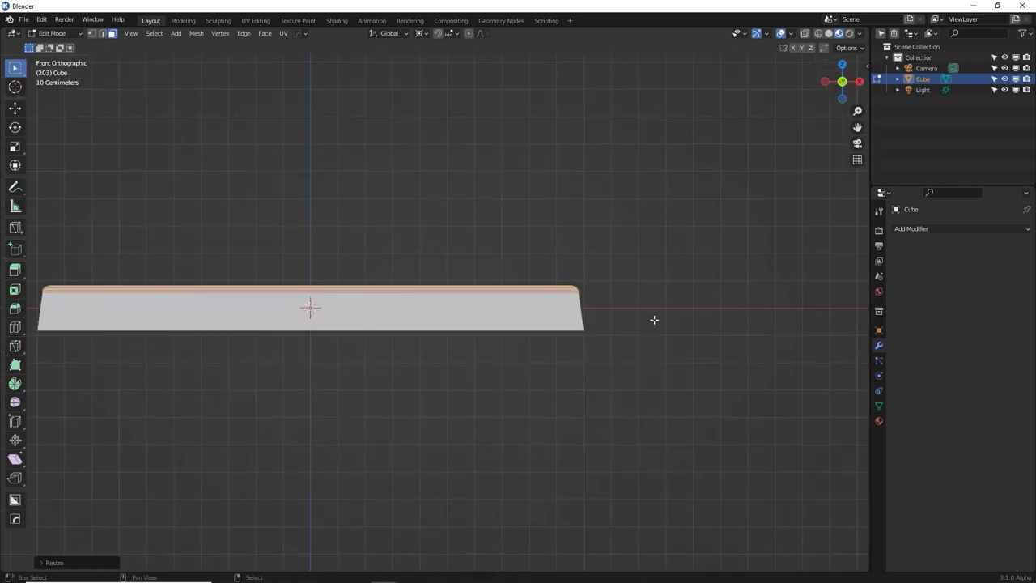
scroll(654, 319, "up", 5)
middle_click_drag(485, 310, 300, 303, "shift")
key("s")
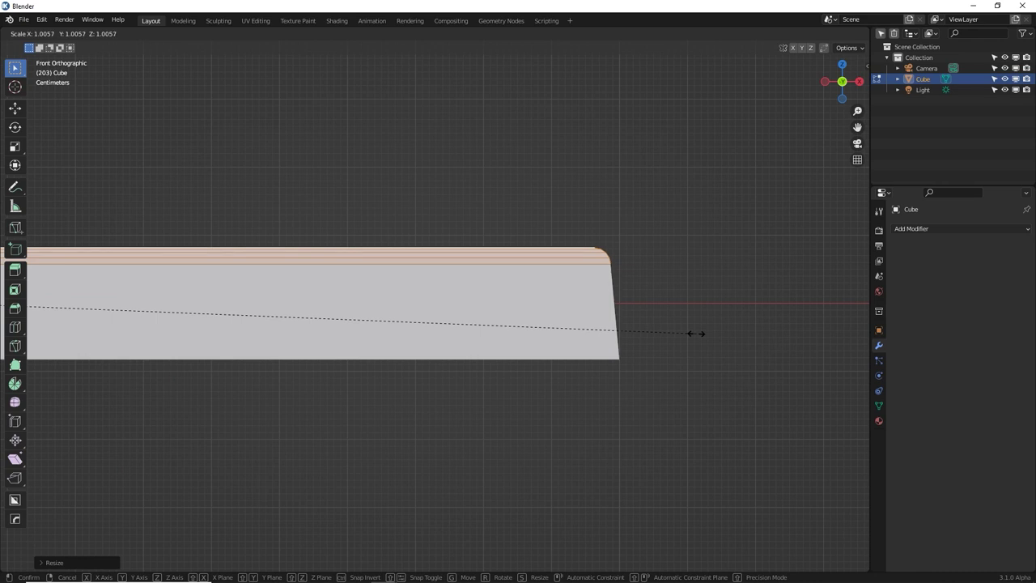
left_click(696, 332)
scroll(659, 315, "down", 3)
middle_click_drag(564, 315, 557, 345)
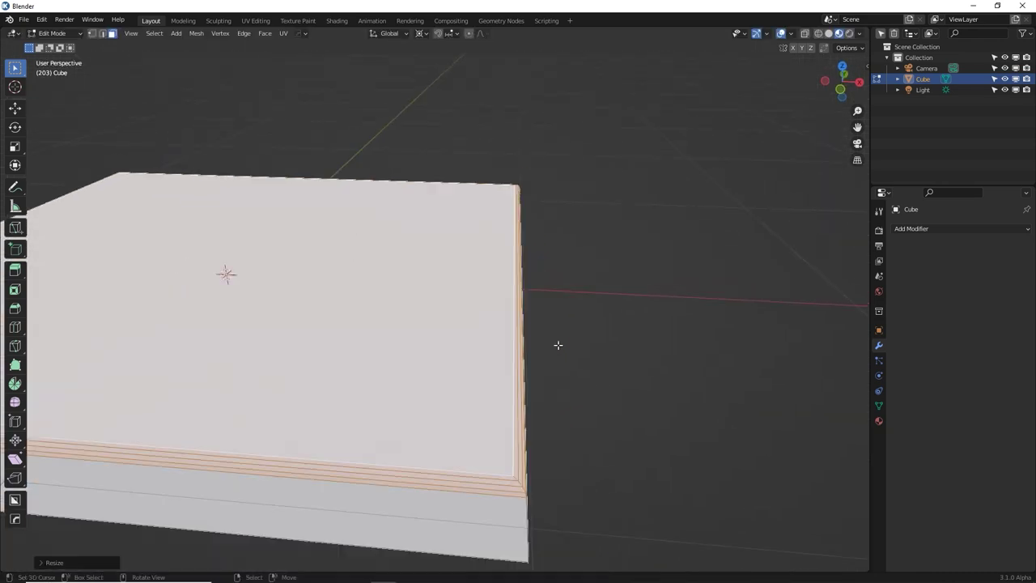
scroll(558, 344, "down", 5)
key("Tab")
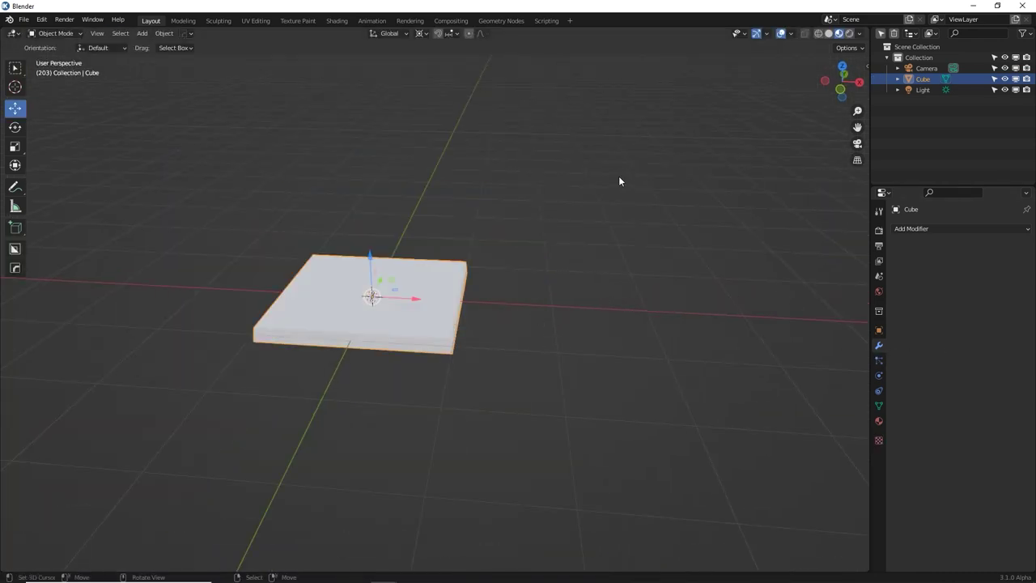
Add an Array modifier to the beveled slab
middle_click_drag(620, 181, 620, 199)
scroll(620, 199, "down", 3)
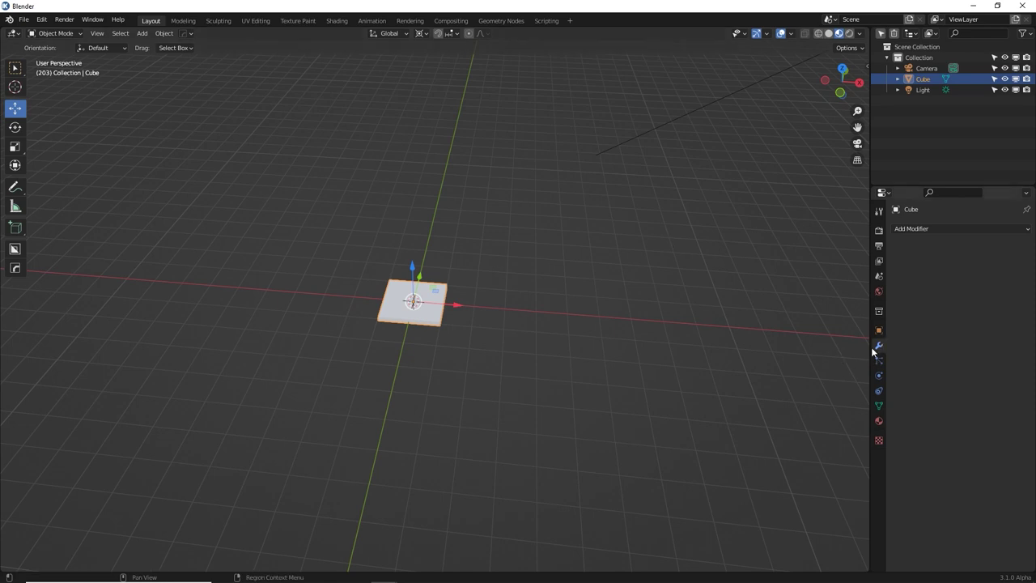
middle_click_drag(713, 368, 860, 381)
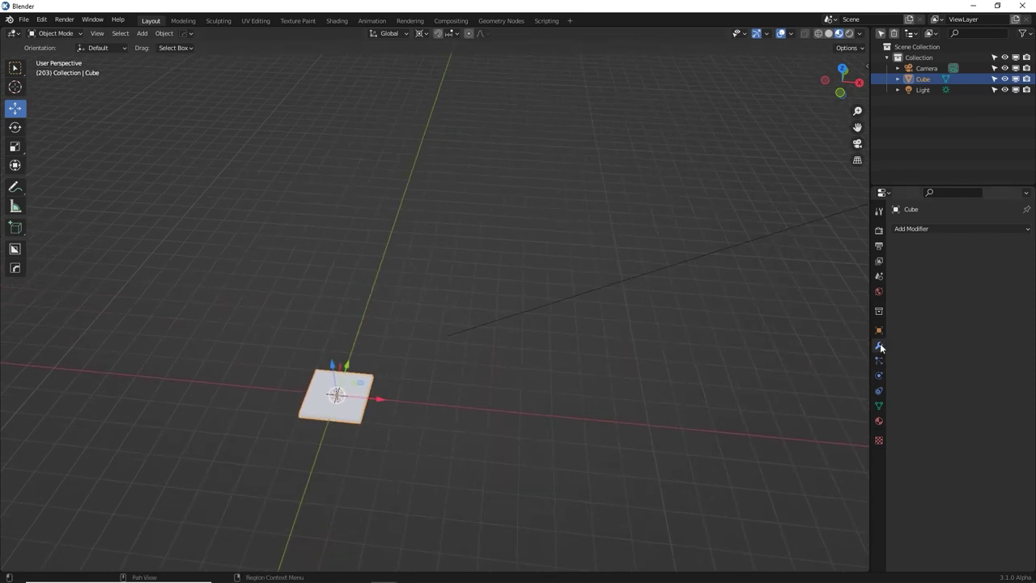
left_click(923, 229)
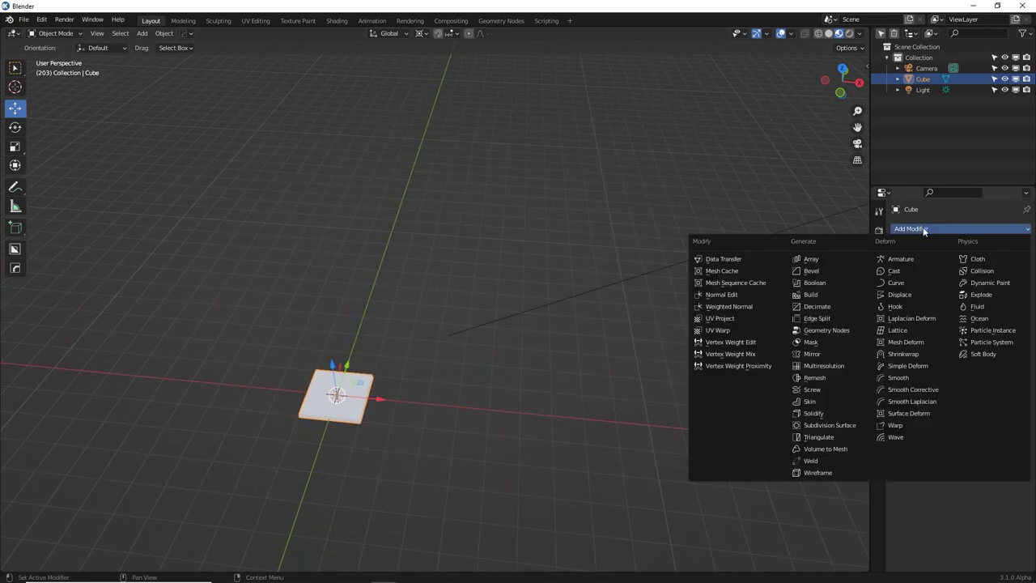
left_click(837, 259)
middle_click_drag(643, 349, 620, 240)
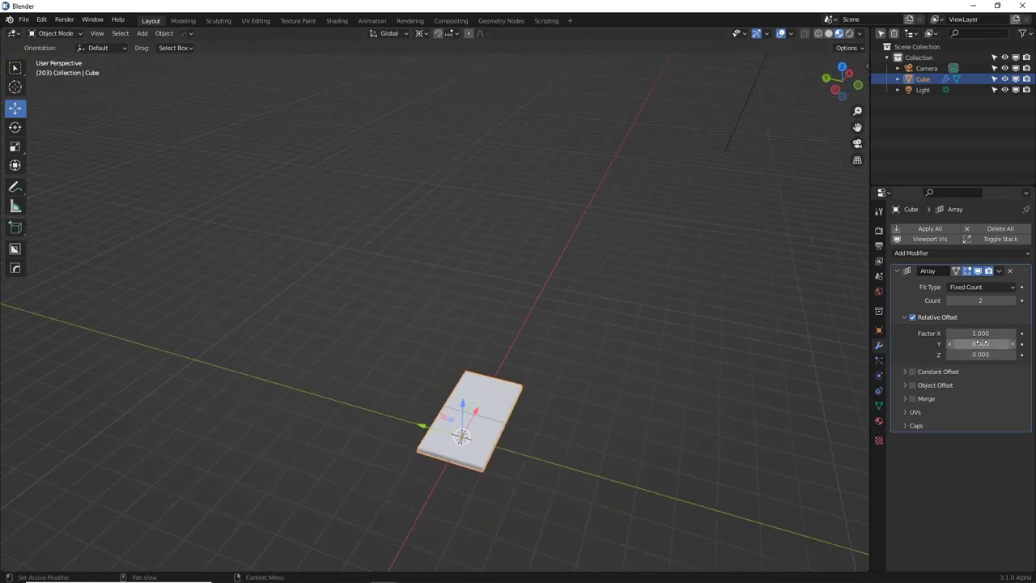
Set the Array modifier's count to 20 to form a long row of tiles along X
left_click(997, 303)
type("4")
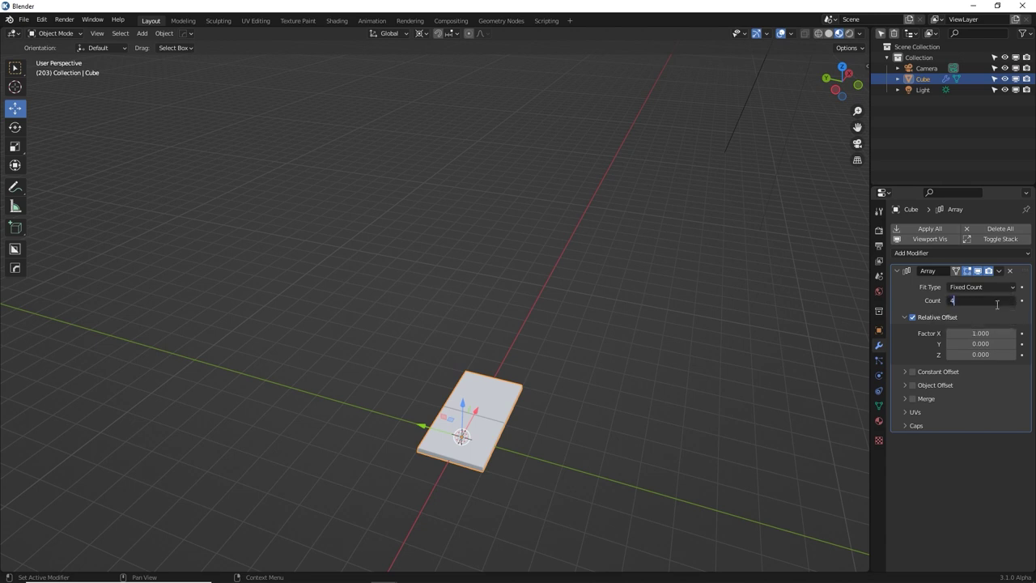
type("0")
key("Return")
middle_click_drag(809, 303, 889, 321)
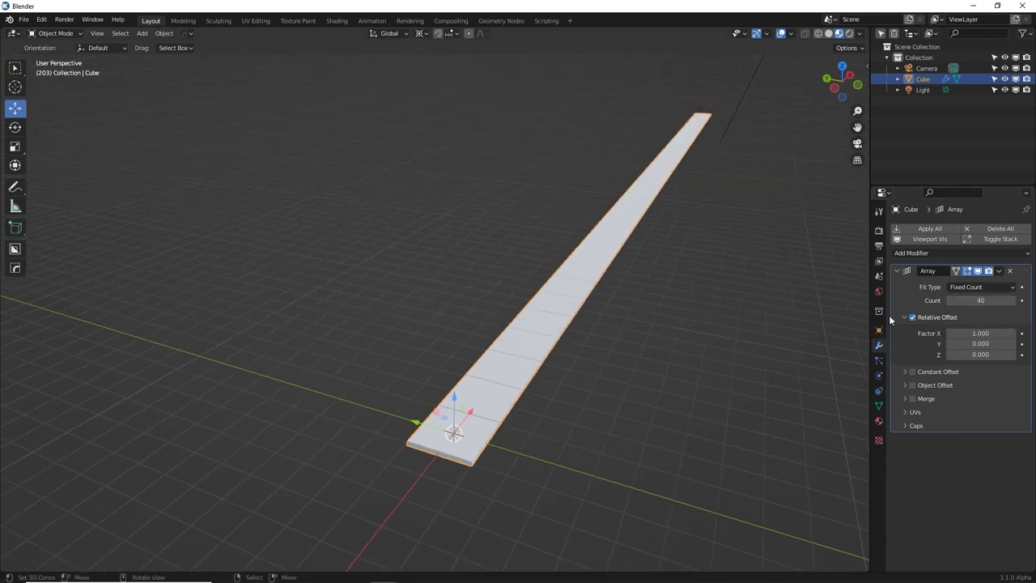
left_click_drag(987, 300, 982, 300)
Add a second Array modifier with its relative offset set to X 0 and Y 1
left_click(934, 255)
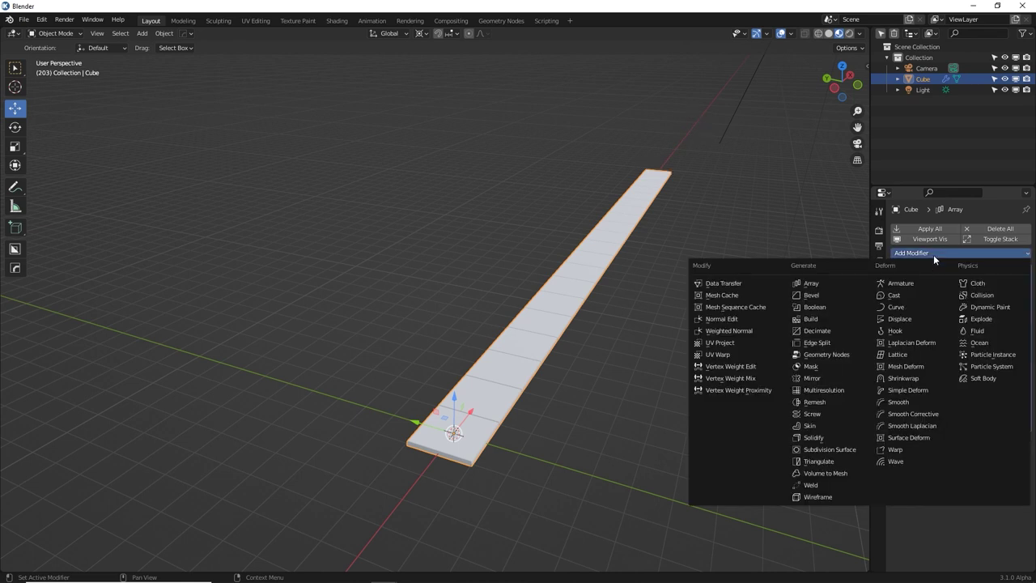
left_click(812, 282)
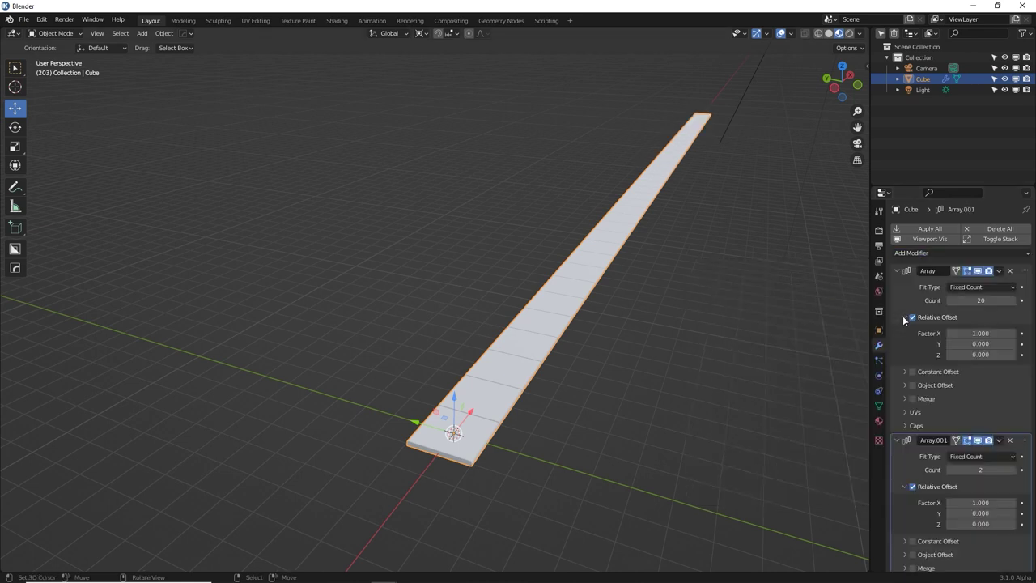
left_click(978, 504)
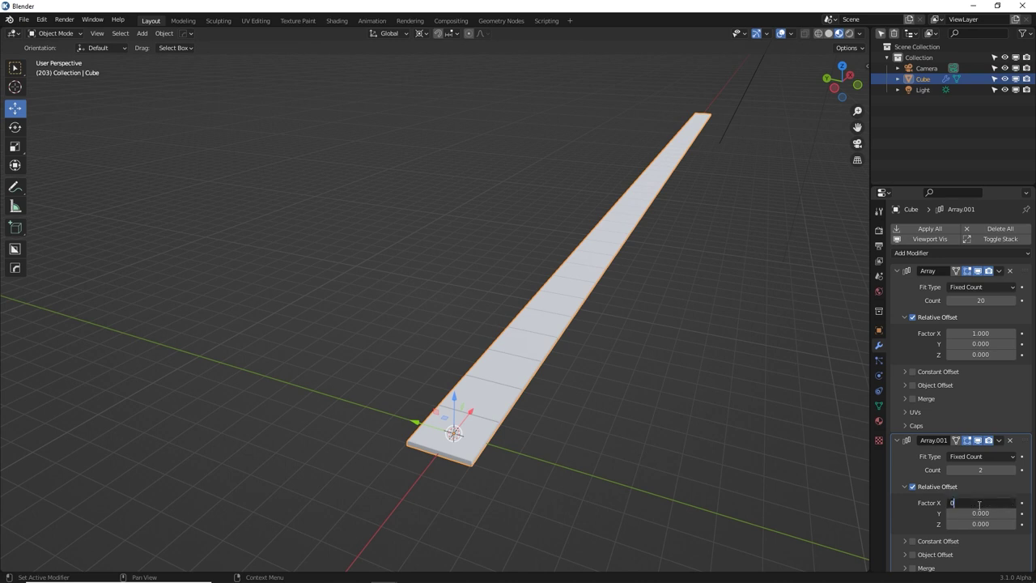
key("Tab")
type("1")
key("Return")
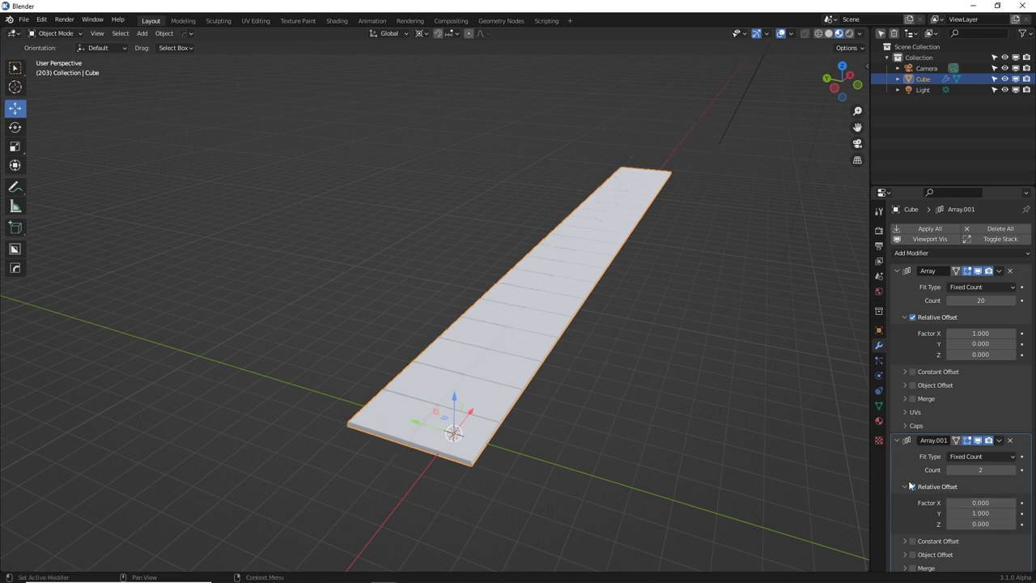
Set the second Array modifier's count to 6 to widen the tile grid along Y
left_click(1013, 470)
left_click(1013, 470)
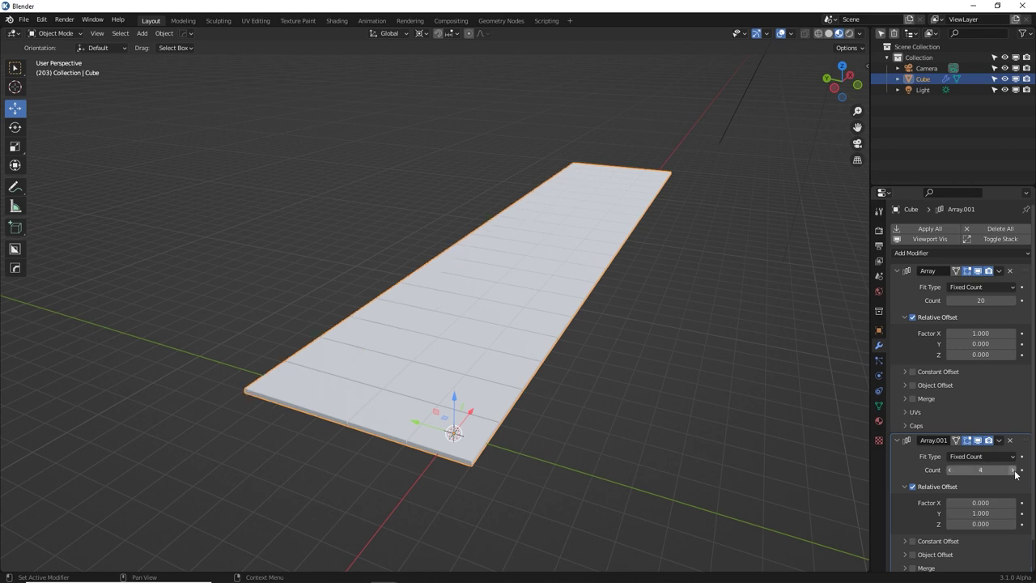
left_click(1013, 470)
left_click(1013, 470)
middle_click_drag(464, 342, 613, 343)
key("KP_7")
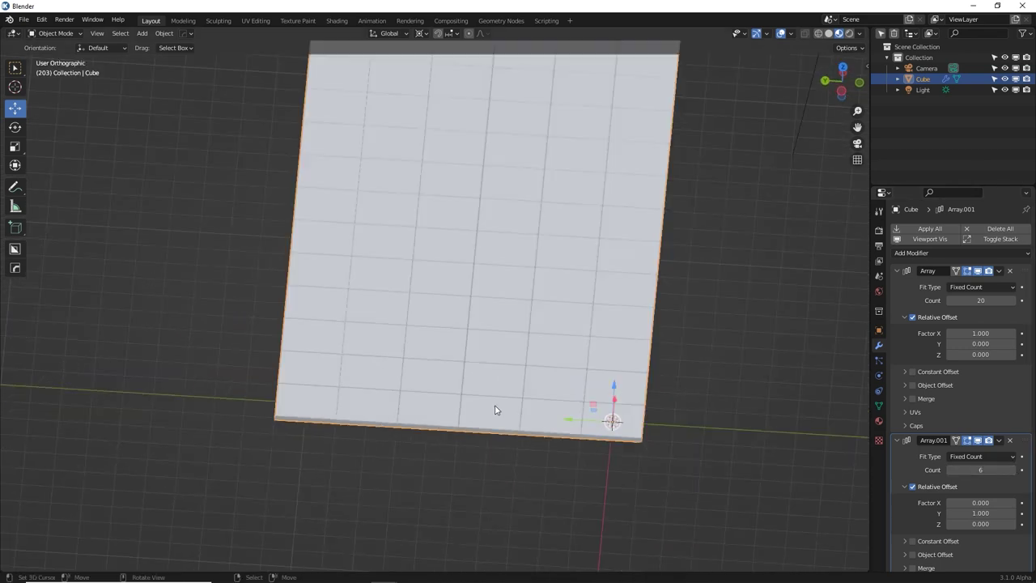
scroll(503, 411, "down", 3)
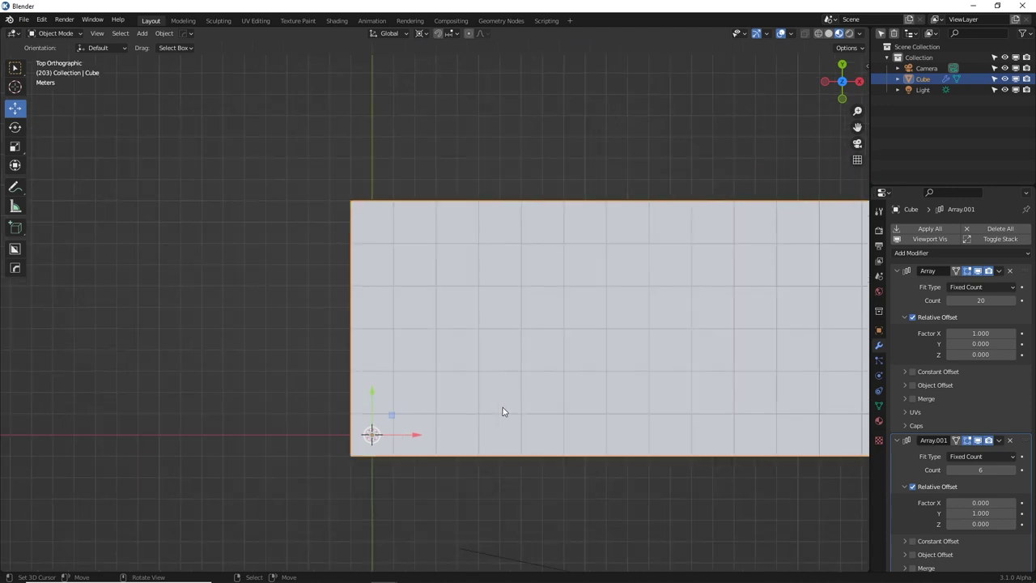
middle_click_drag(503, 411, 493, 376, "shift")
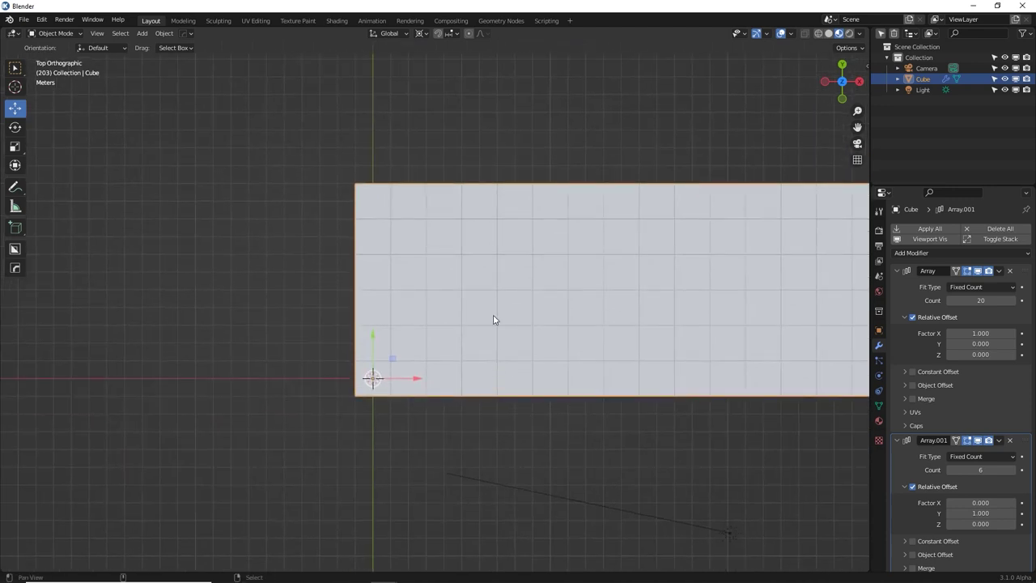
Enable snapping to increments and turn on Absolute Grid Snap
left_click(439, 34)
left_click(449, 36)
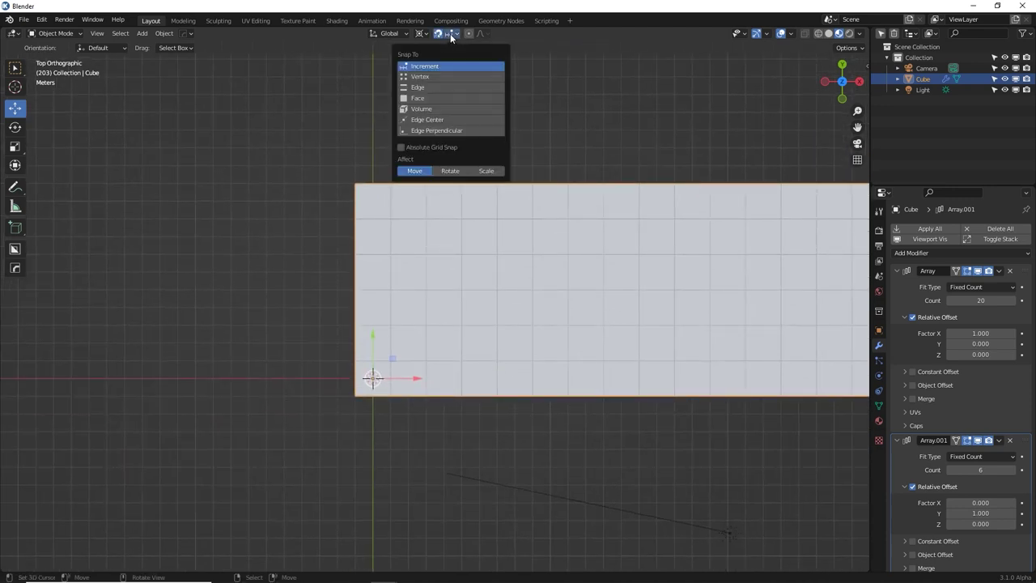
left_click(400, 147)
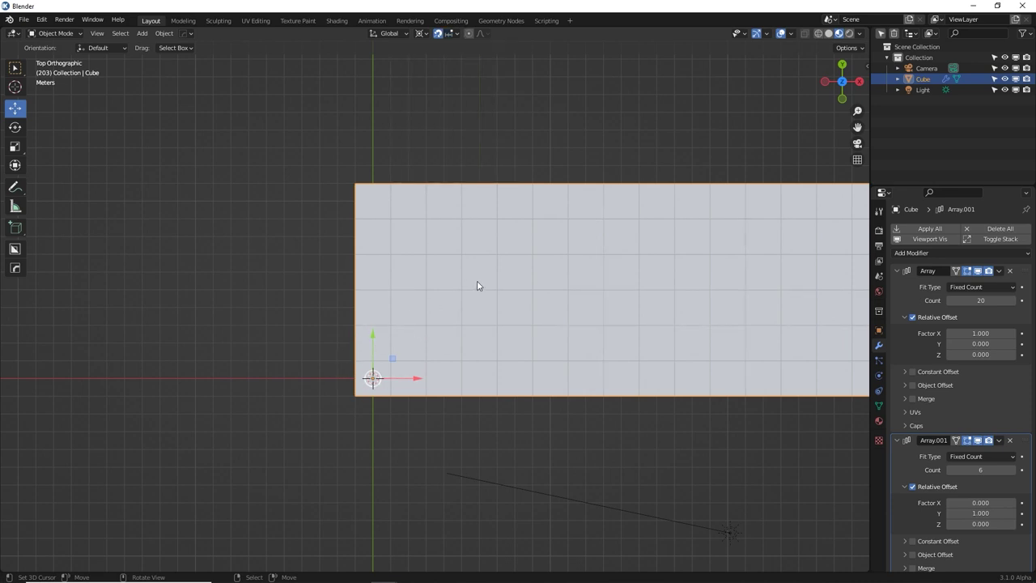
Move the tile grid along Y so its width is centred on the X axis, and enlarge the modifier properties area
left_click_drag(516, 254, 493, 356)
middle_click_drag(492, 356, 482, 323)
middle_click_drag(573, 328, 536, 332)
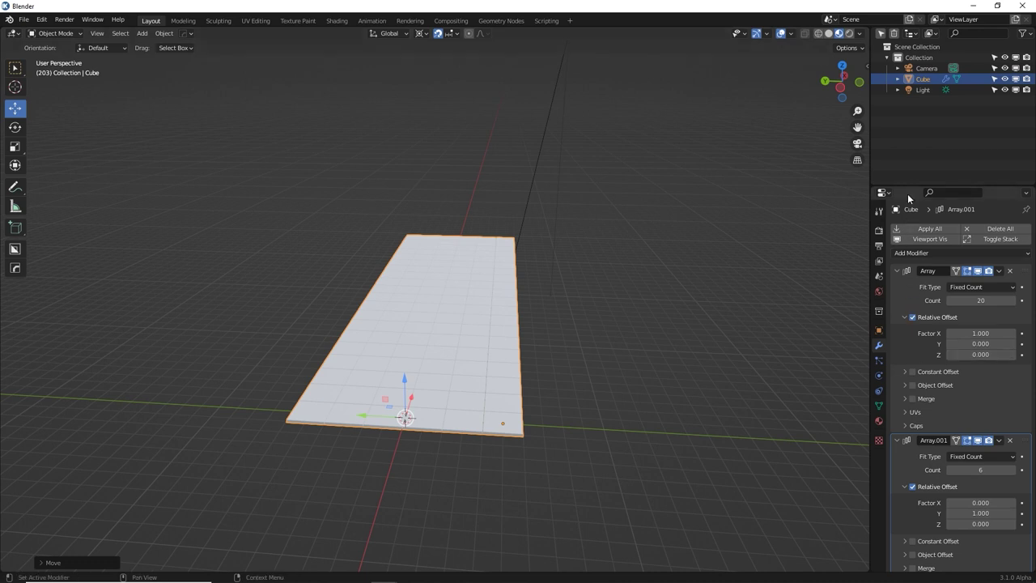
left_click_drag(908, 187, 908, 151)
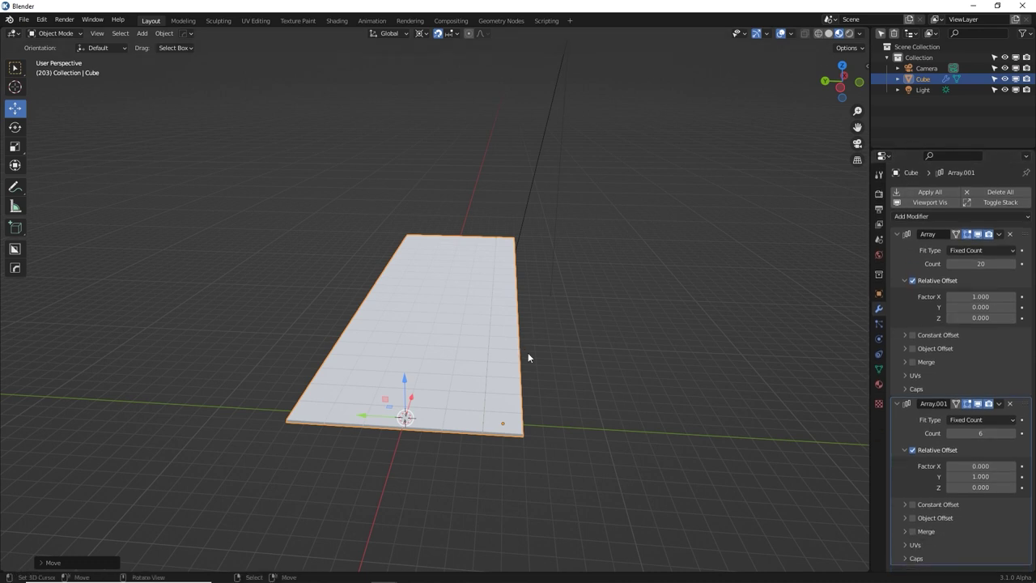
Add a new mesh cube at the 3D cursor
middle_click_drag(524, 237, 533, 387)
key("shift+a")
mouse_move(545, 333)
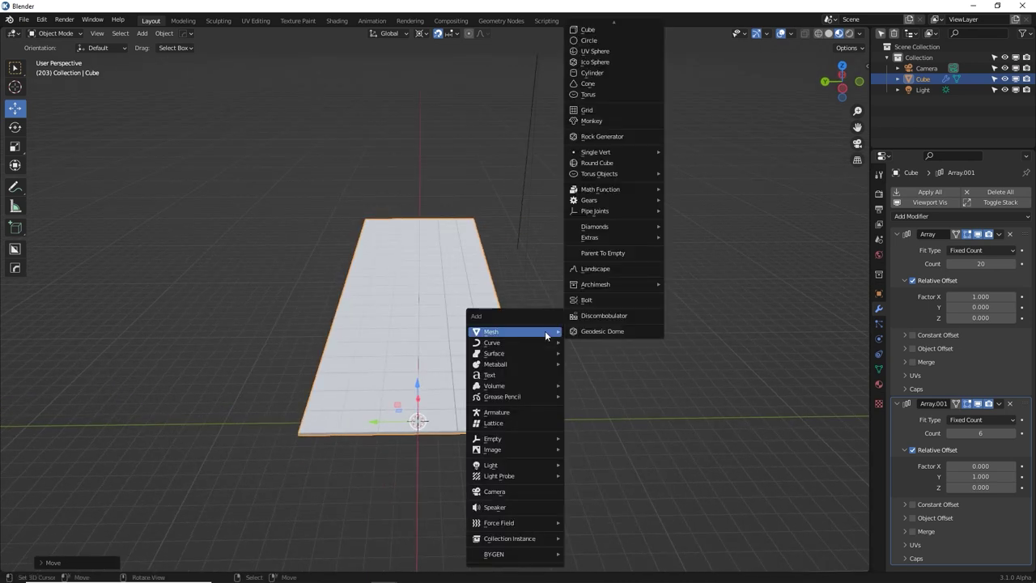
left_click(604, 30)
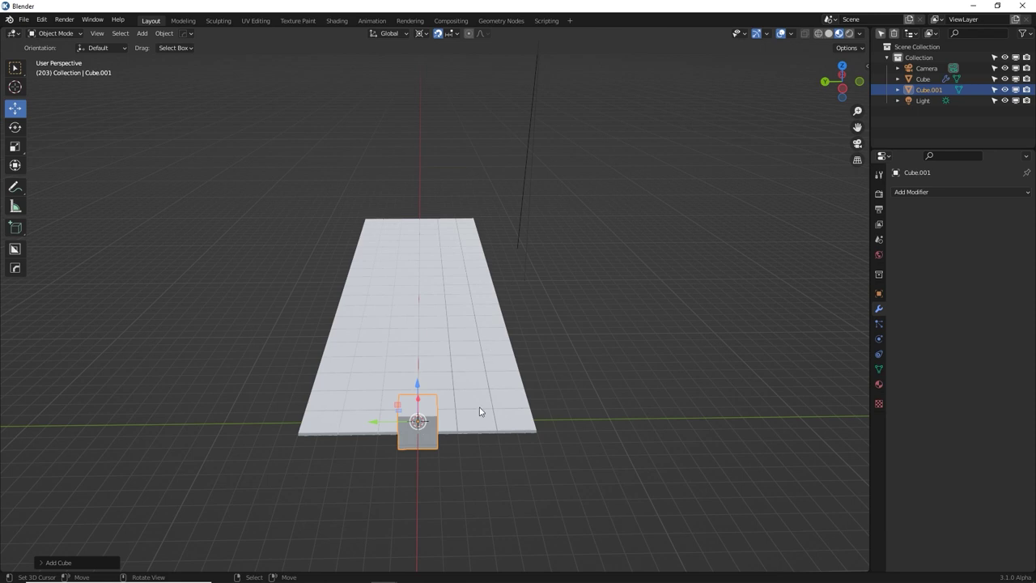
In top view, move the new cube along Y to sit just outside the tile grid's +Y edge at its starting corner
key("KP_7")
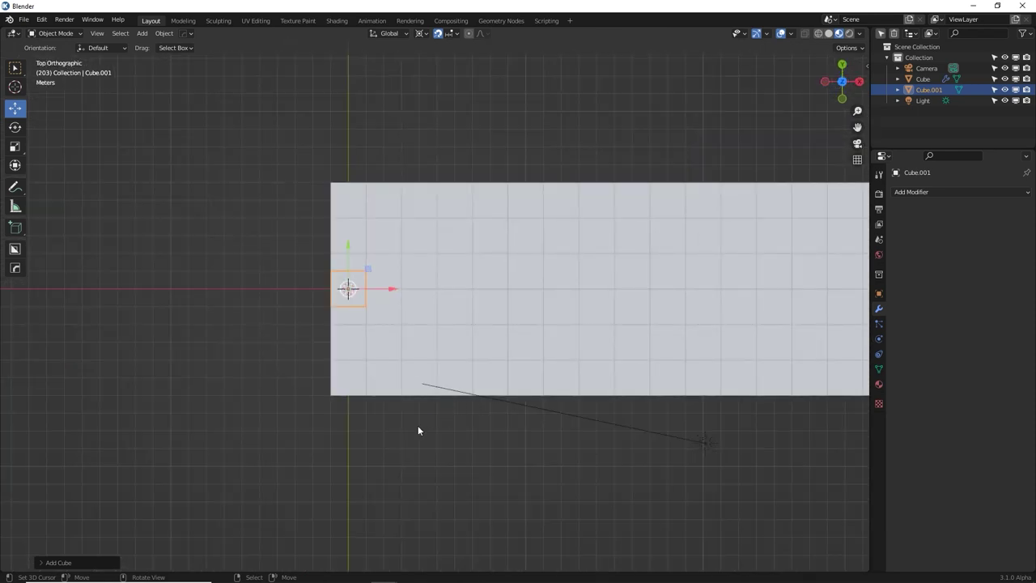
key("g")
left_click(415, 306)
middle_click_drag(361, 258, 391, 357, "shift")
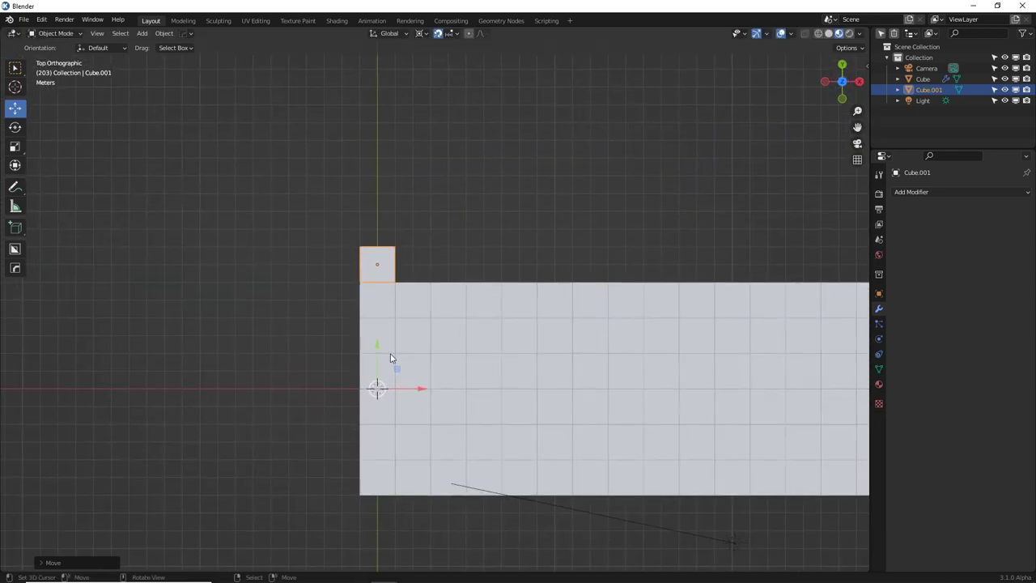
Set the transform pivot point to Individual Origins and scale the cube's mesh by 0.5 along Y
scroll(390, 358, "up", 5)
left_click(421, 35)
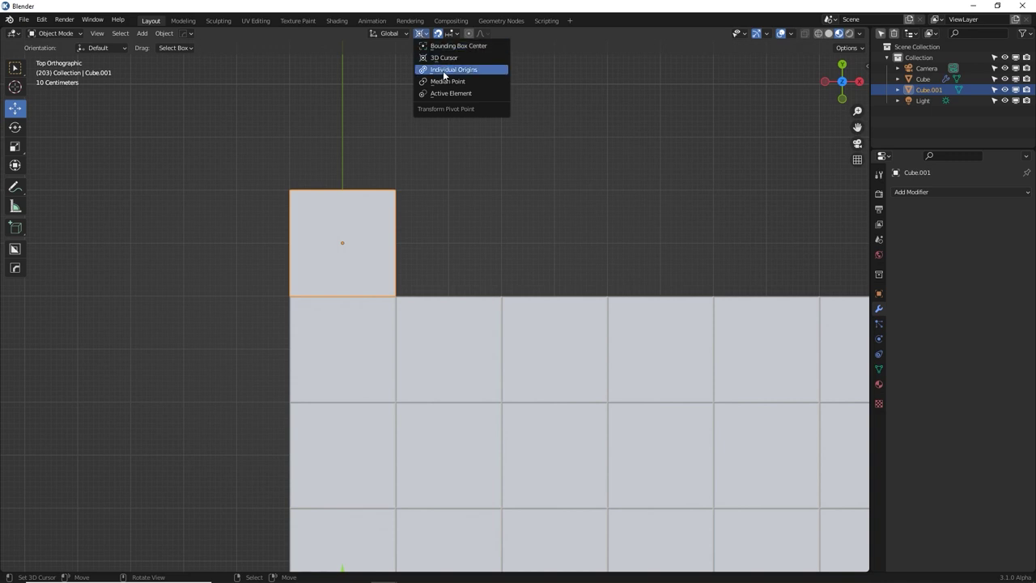
left_click(443, 69)
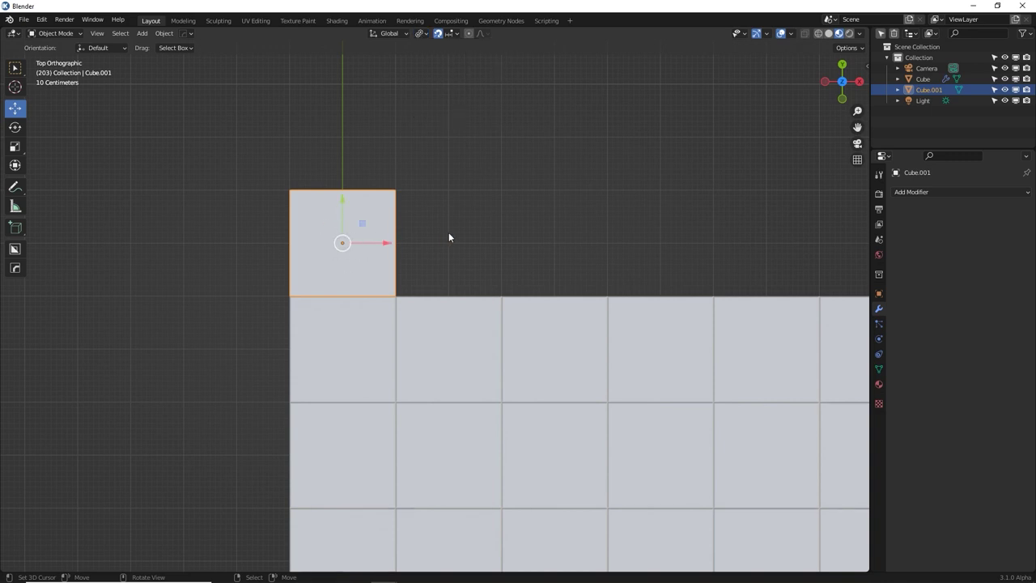
key("Tab")
type("s")
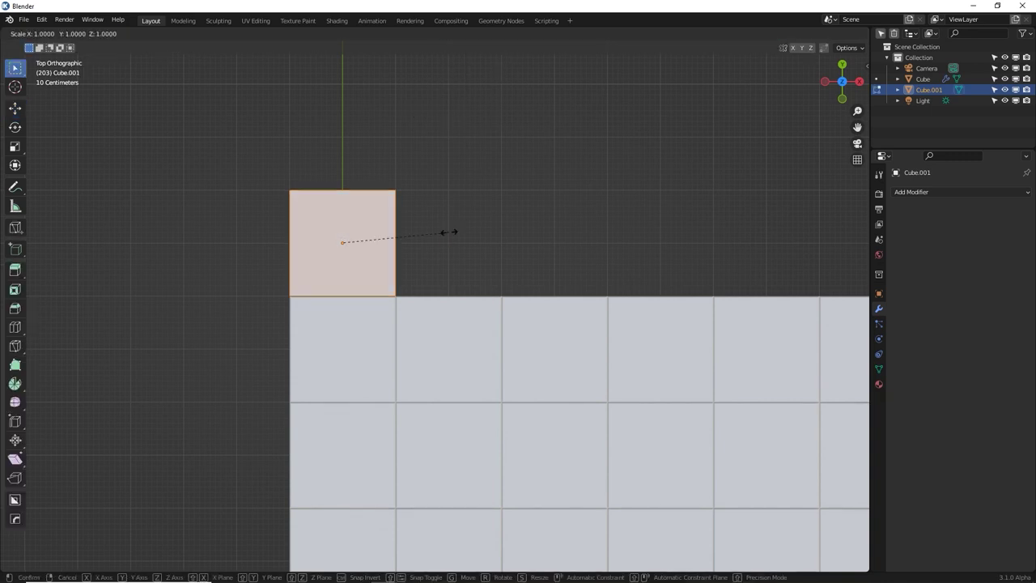
type("y0.5")
key("Return")
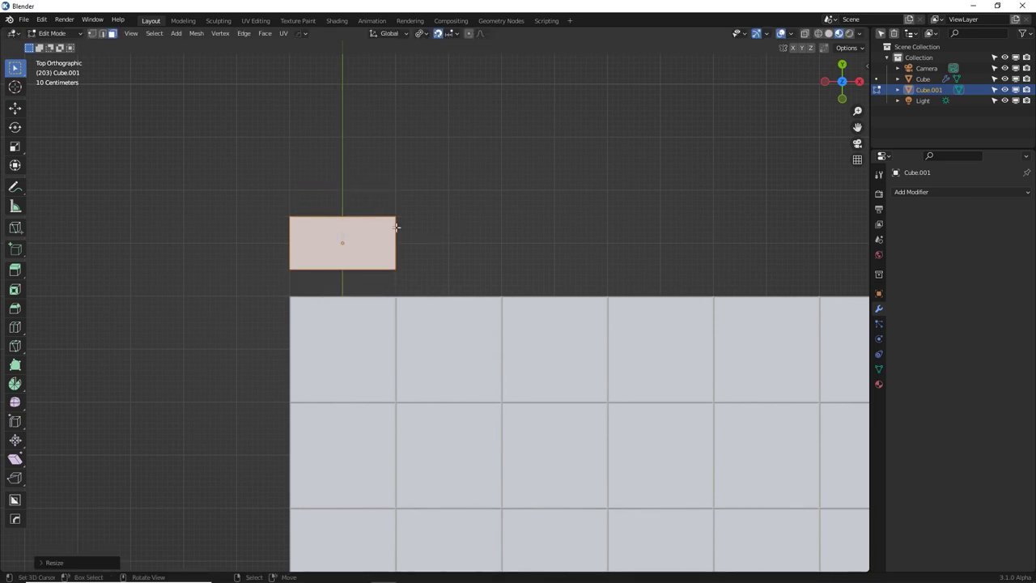
Move the narrowed block along Y until it sits flush against the tile grid's edge
key("Tab")
left_click_drag(395, 232, 395, 257)
middle_click_drag(395, 257, 503, 250)
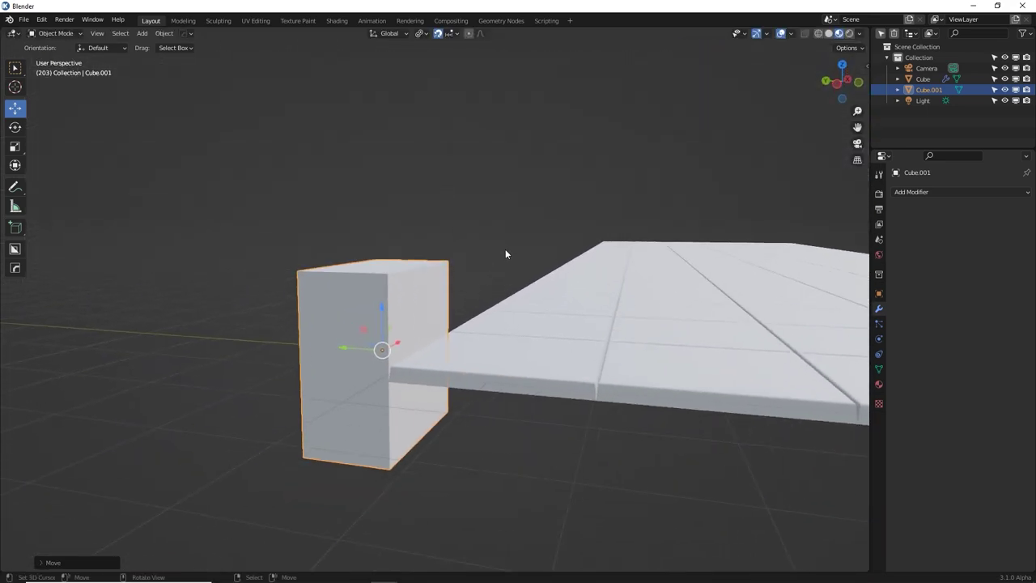
Flatten the block's mesh along Z into a low slab slightly thicker than the tiles
key("Tab")
key("s")
key("z")
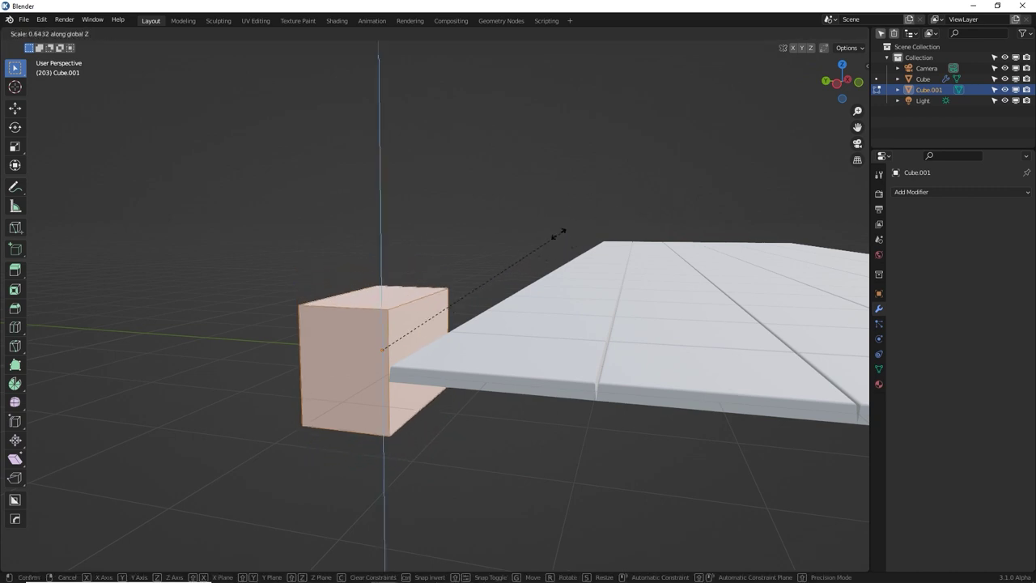
left_click(433, 331)
Scale the block's face adjoining the tiles down along Z to the tile height, forming a slight slope
left_click(433, 345)
key("s")
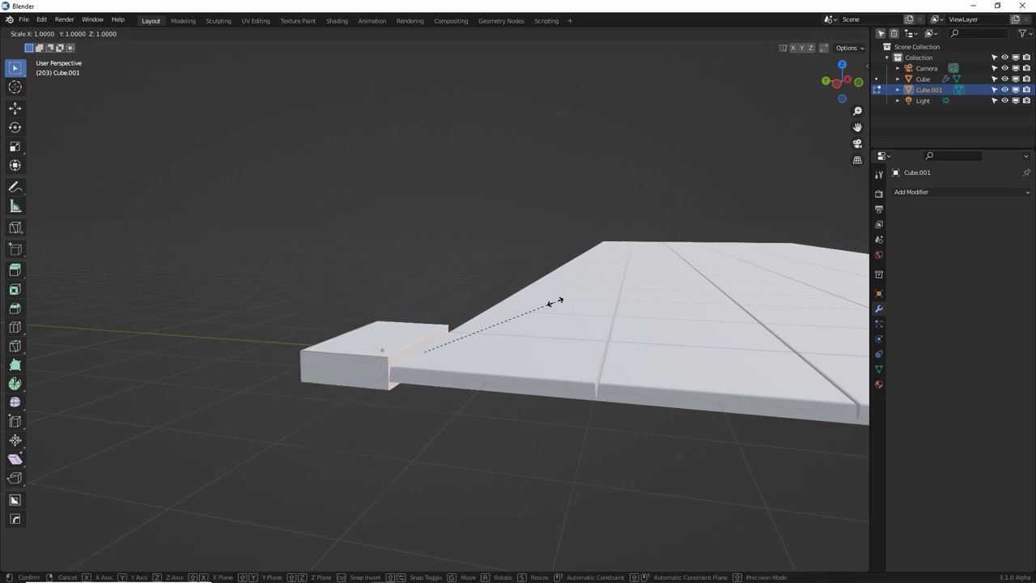
key("z")
left_click(499, 323)
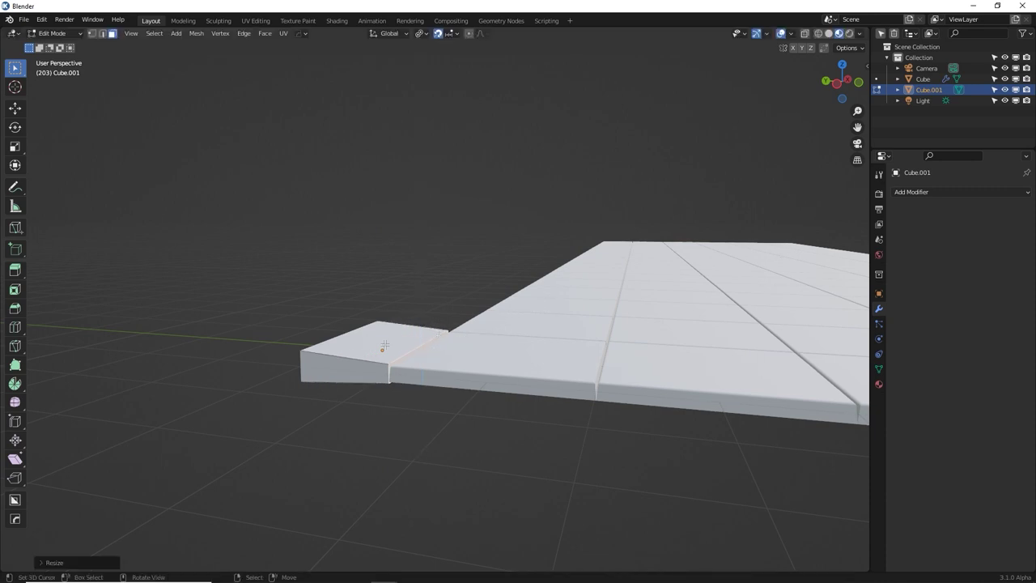
Scale the whole border block by 2 along X so it spans two tiles in length
middle_click_drag(446, 312, 419, 335)
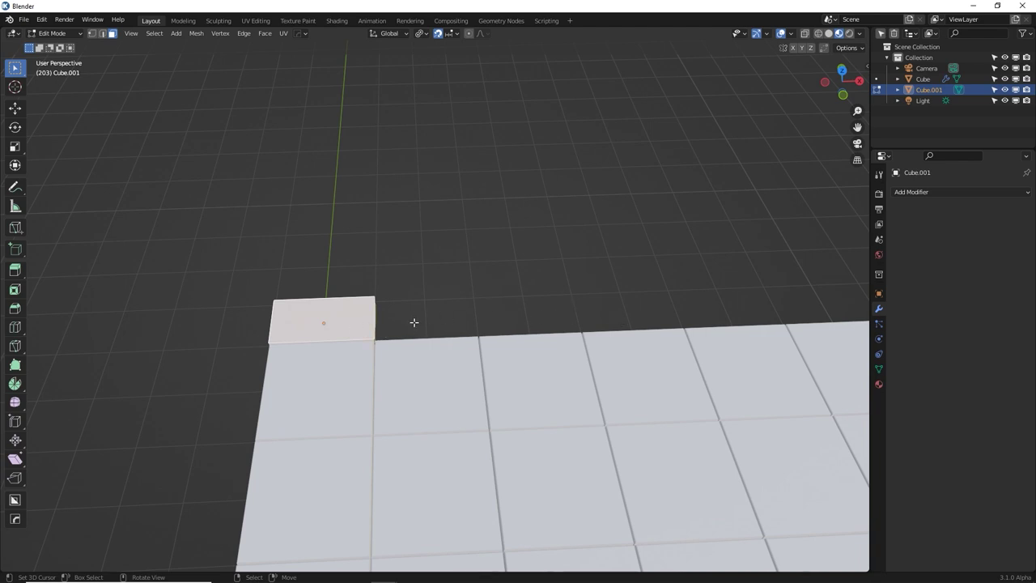
type("sx2")
key("Return")
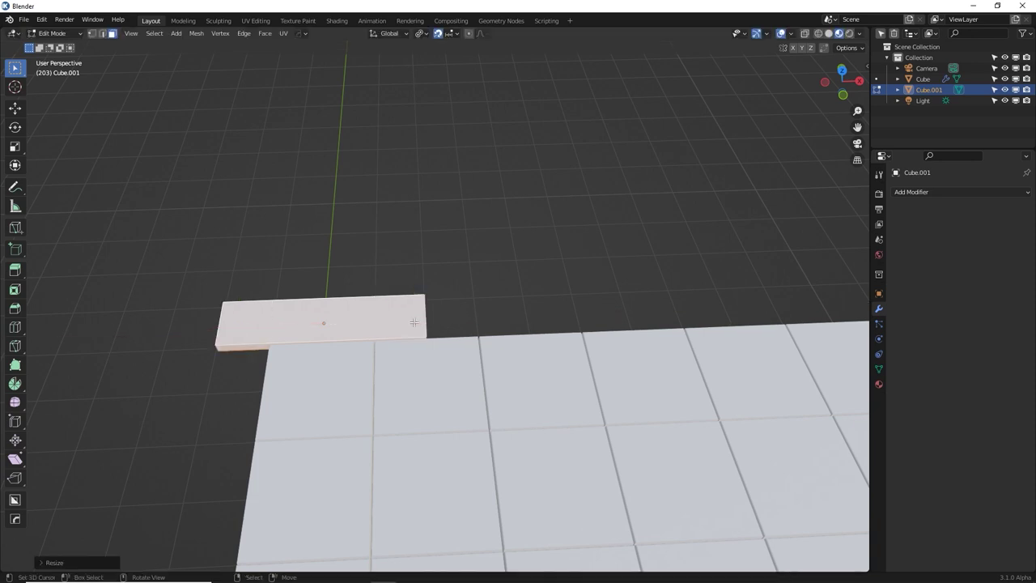
Move the border block along X in Object Mode to align its end with the tile grid's starting edge
key("Tab")
key("KP_7")
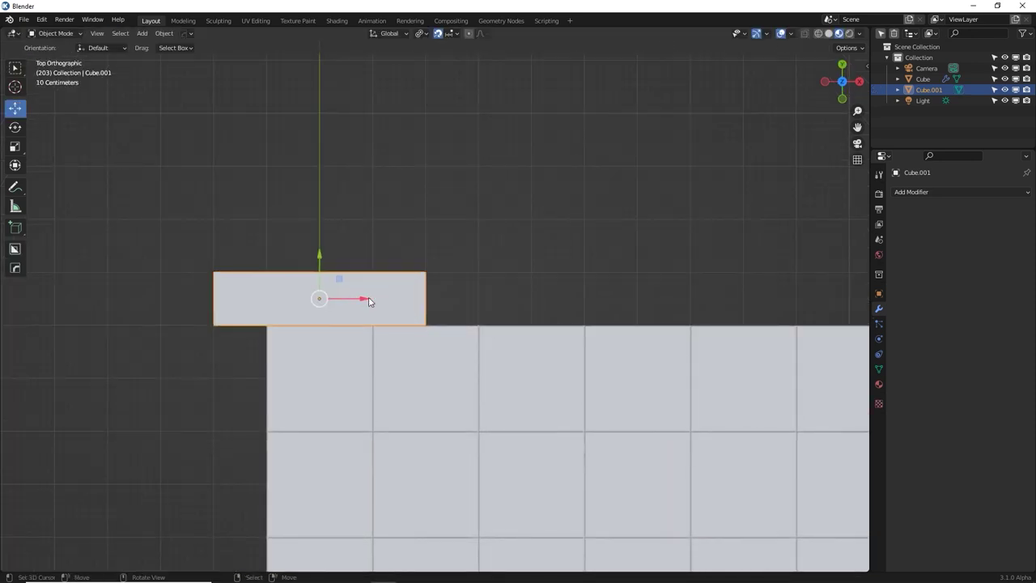
left_click_drag(369, 301, 422, 305)
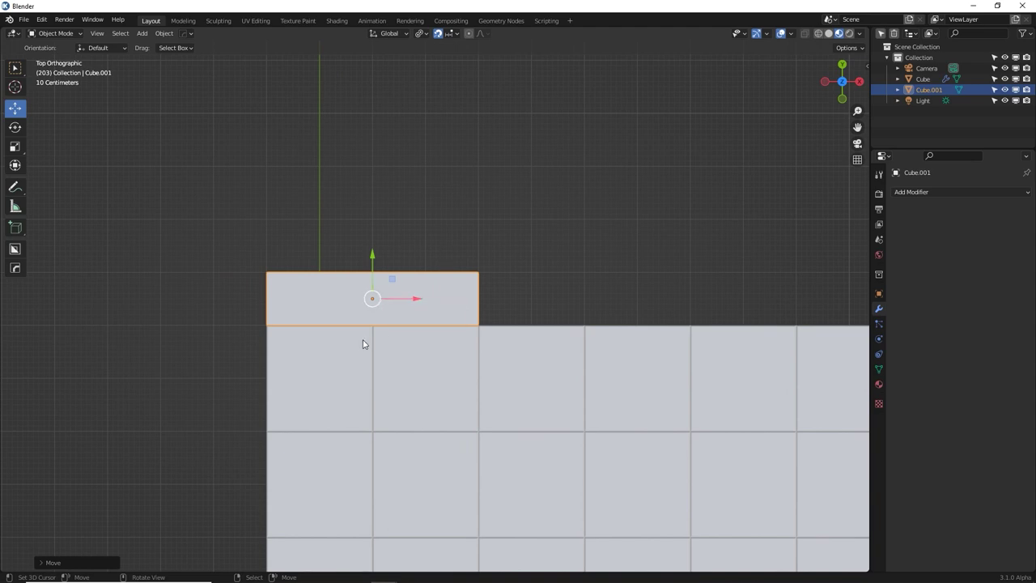
Add an Array modifier to the border block with a count of 10, running the border along the grid's long side
middle_click_drag(370, 301, 567, 322)
left_click(930, 192)
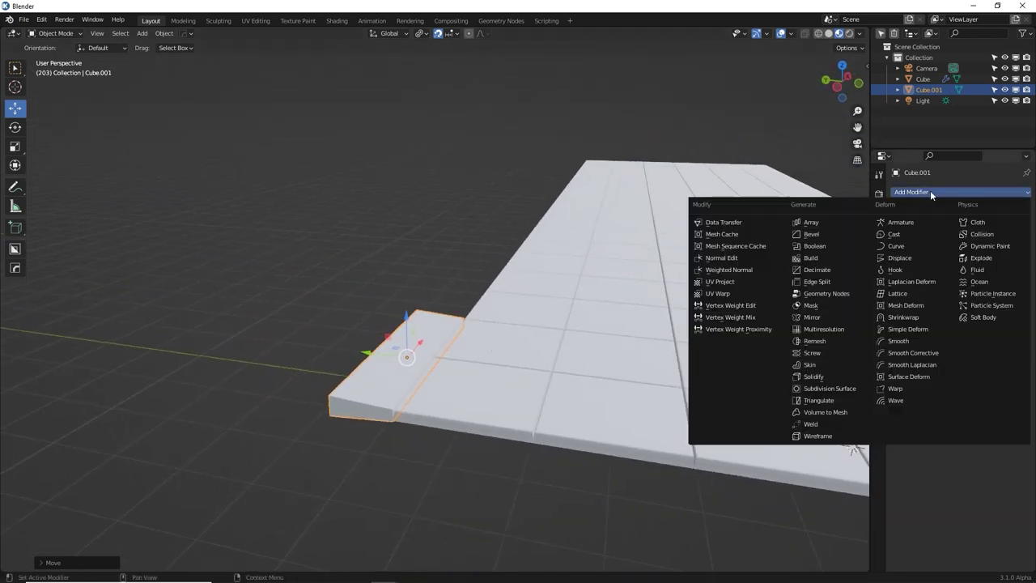
left_click(855, 221)
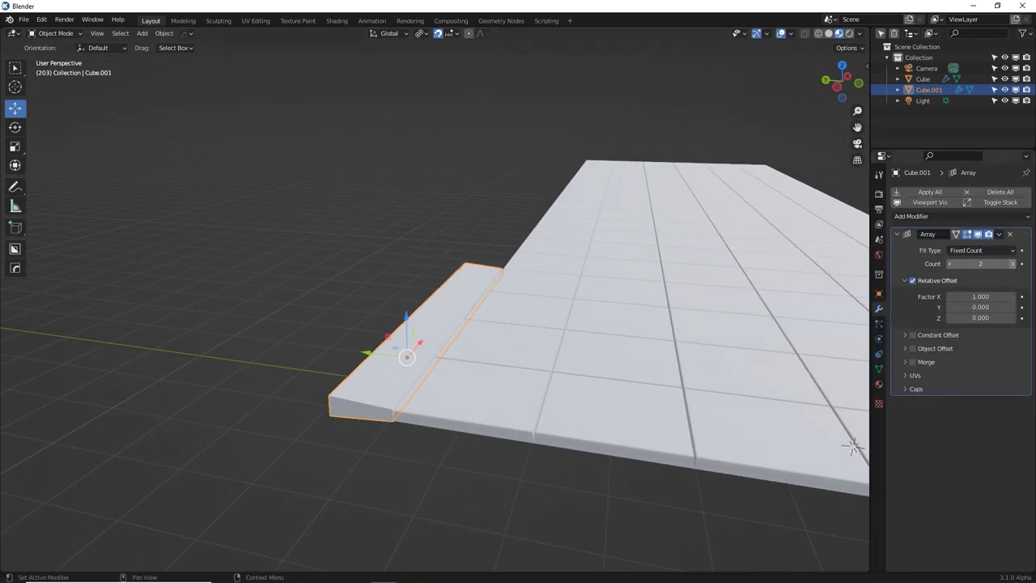
left_click(1012, 264)
left_click(1013, 264)
left_click(1012, 264)
left_click(1012, 264)
left_click(1013, 264)
left_click(1013, 264)
left_click_drag(1011, 263, 1014, 267)
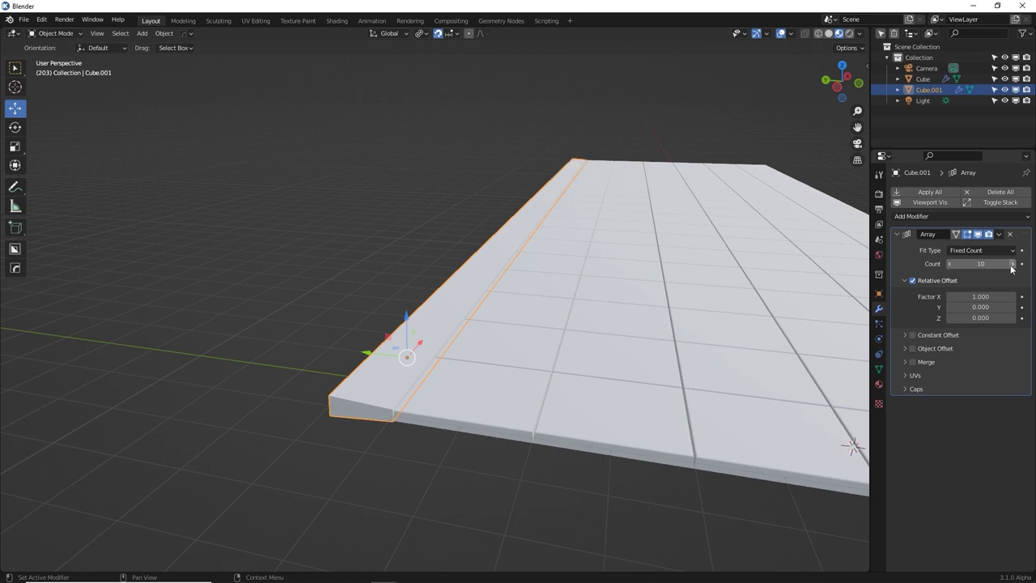
Add a Mirror modifier to the border strip and set its axis to Y only
middle_click_drag(525, 348, 539, 370)
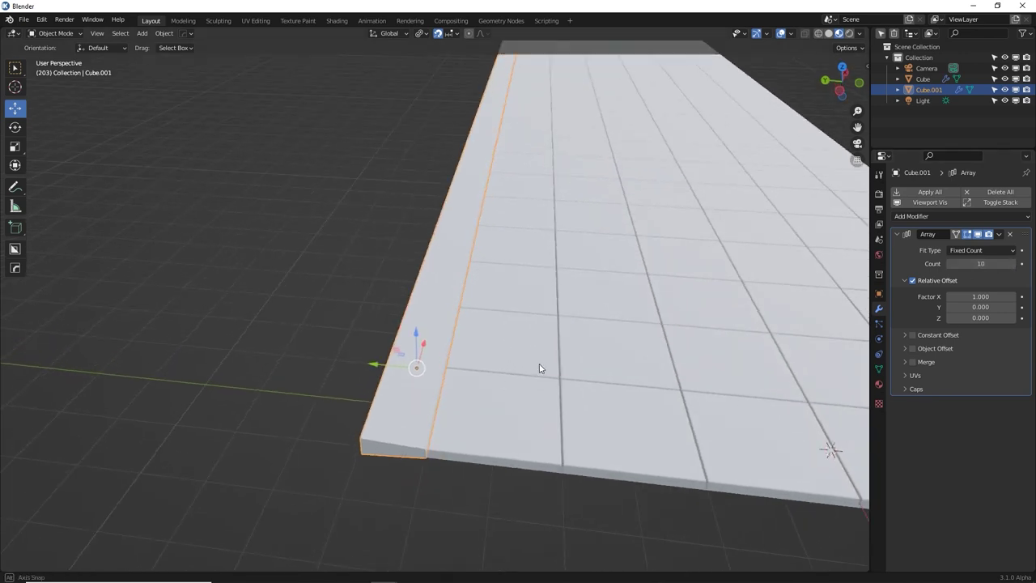
middle_click_drag(602, 349, 448, 351, "shift")
scroll(696, 324, "down", 2)
middle_click_drag(696, 325, 658, 307)
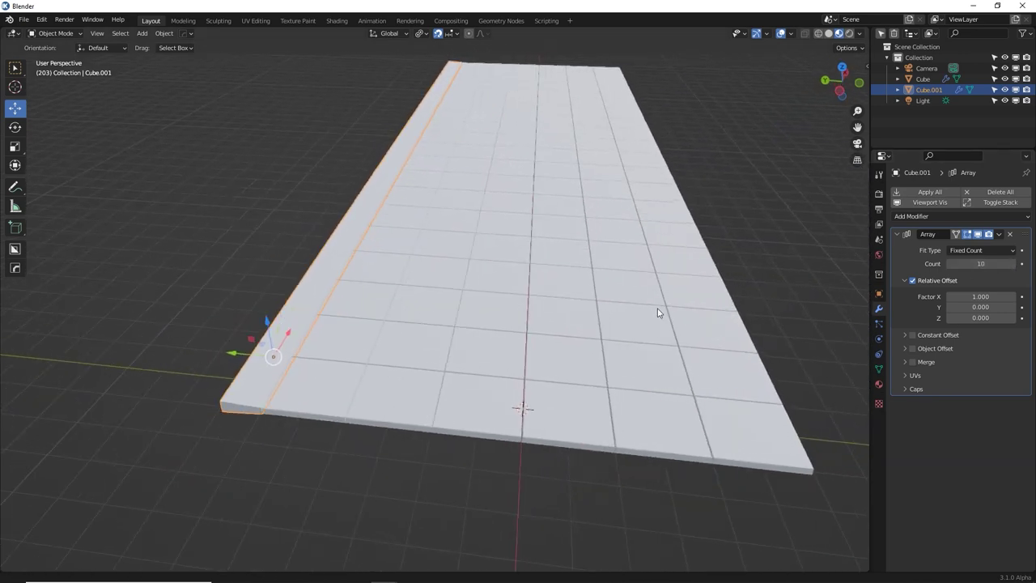
left_click(924, 219)
left_click(810, 339)
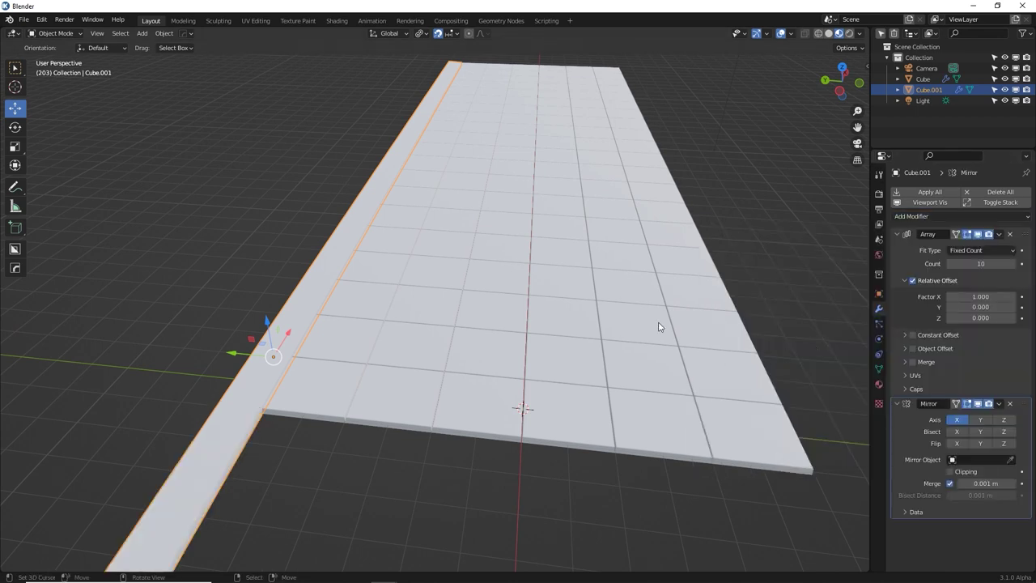
scroll(659, 327, "down", 3)
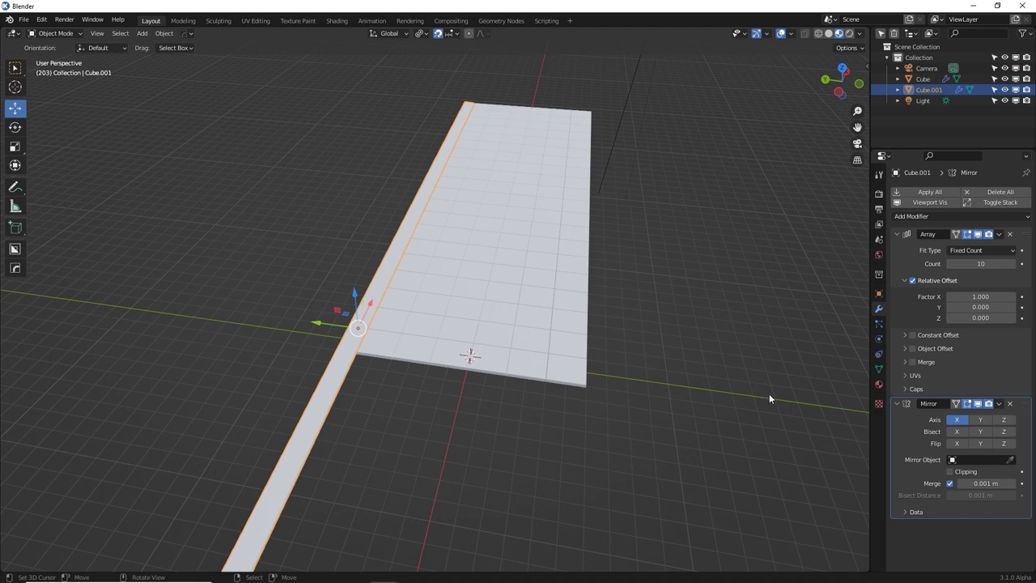
left_click(980, 419)
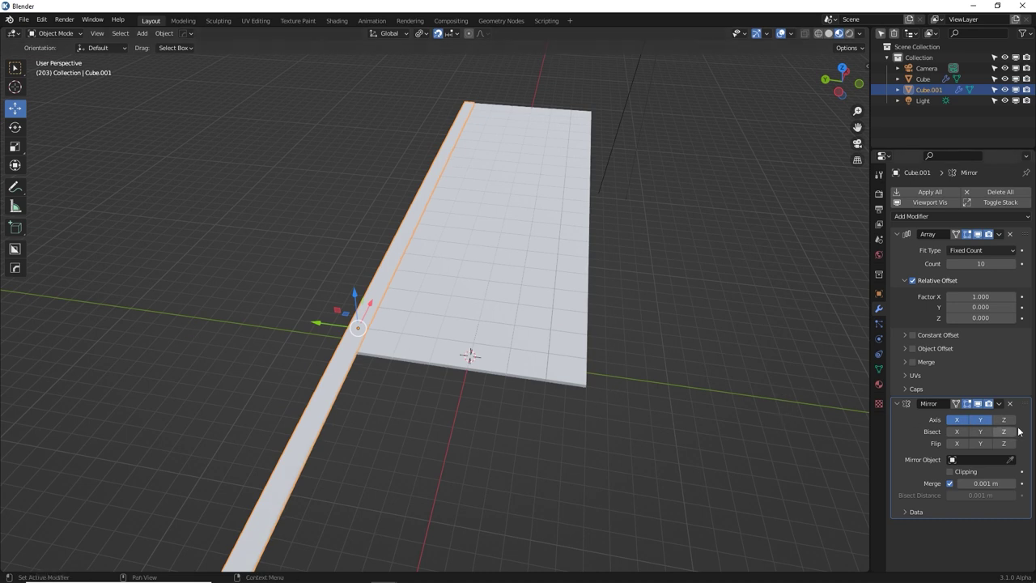
left_click(956, 419)
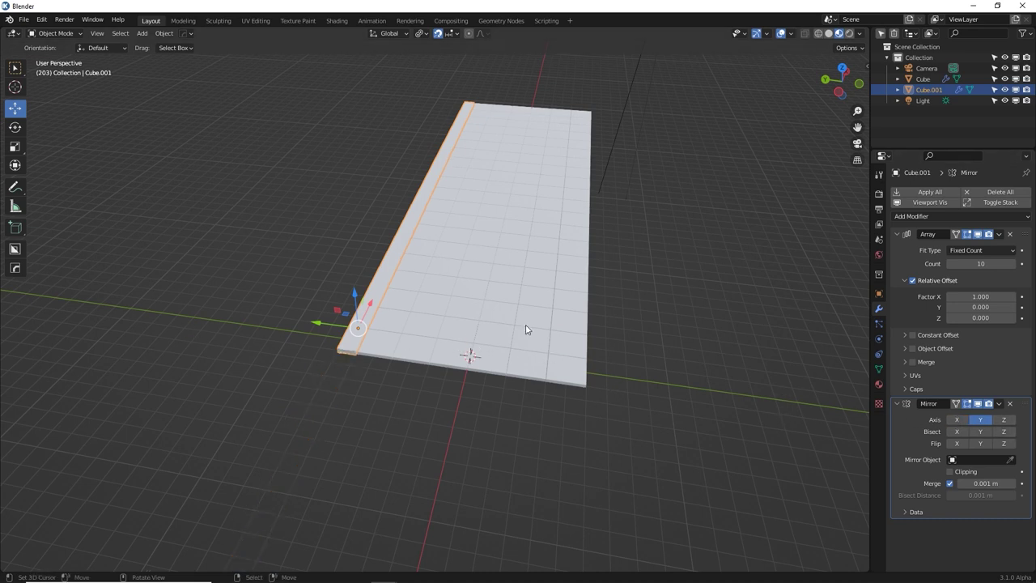
Try the tile grid object Cube as the Mirror modifier's mirror object
scroll(575, 377, "up", 1)
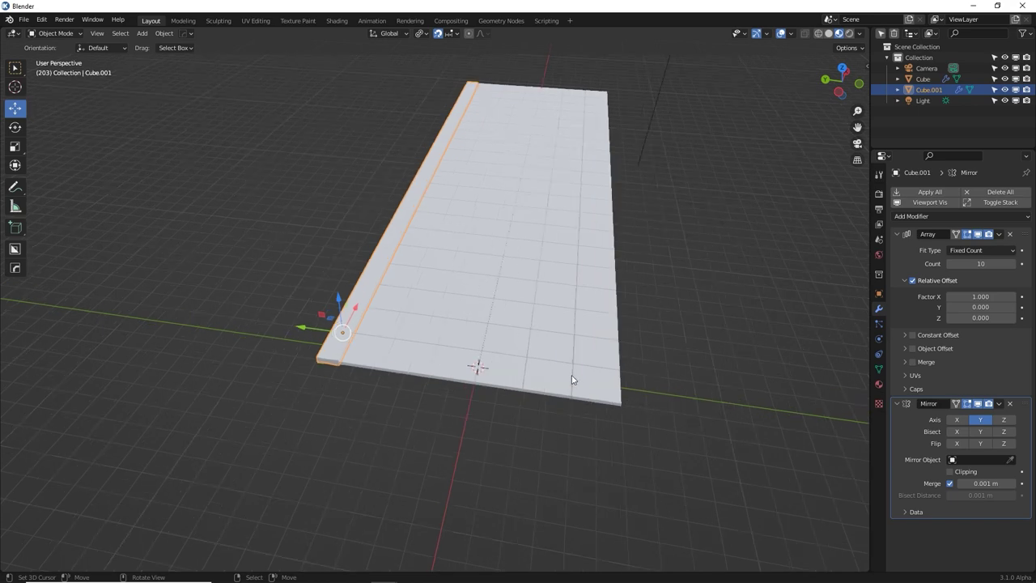
middle_click_drag(520, 355, 531, 358)
left_click(1010, 460)
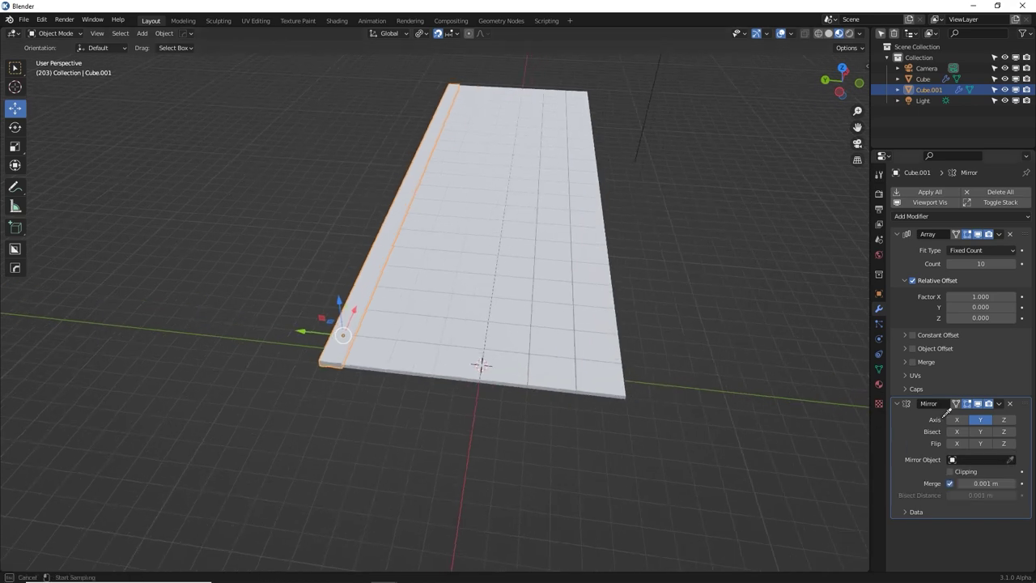
left_click(520, 336)
middle_click_drag(553, 322, 498, 333)
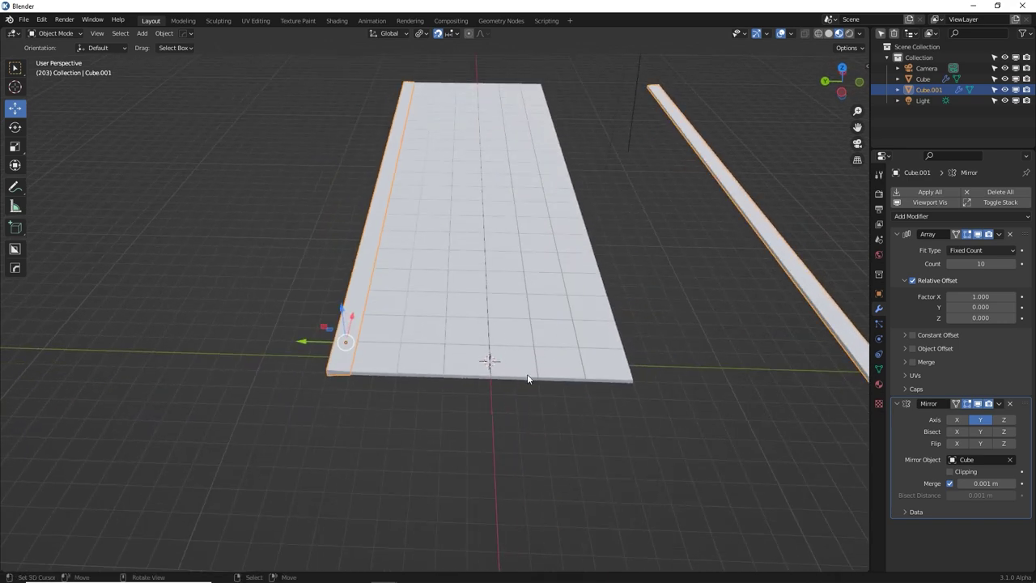
Add a Plain Axes empty and move it onto the X axis just in front of the tile grid's near edge
key("shift+a")
mouse_move(513, 448)
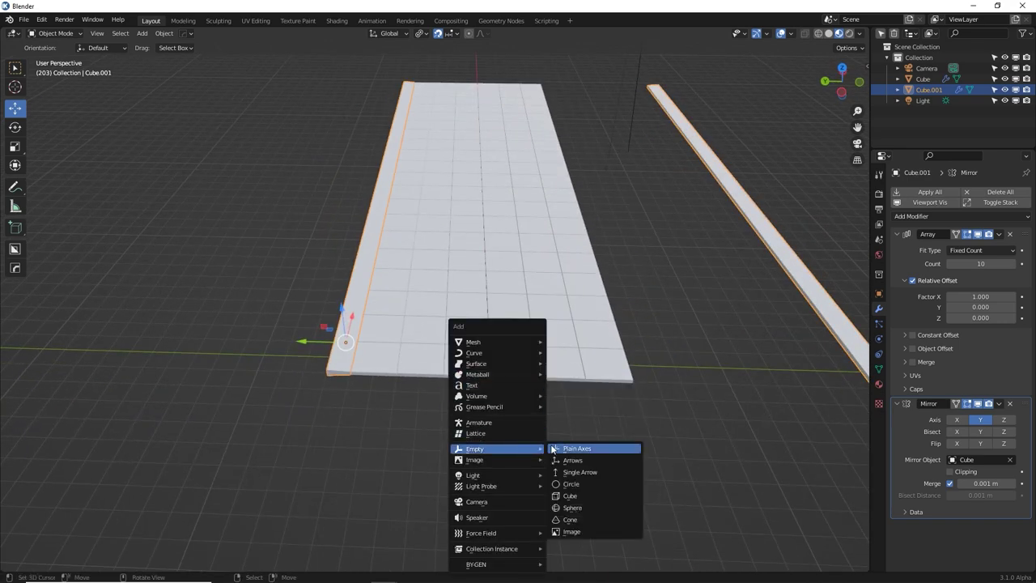
left_click(553, 447)
middle_click_drag(554, 447, 449, 360)
key("g")
left_click(429, 384)
Replace the border strip's mirror object with the Empty so the strip is mirrored to the grid's opposite long side
left_click(340, 366)
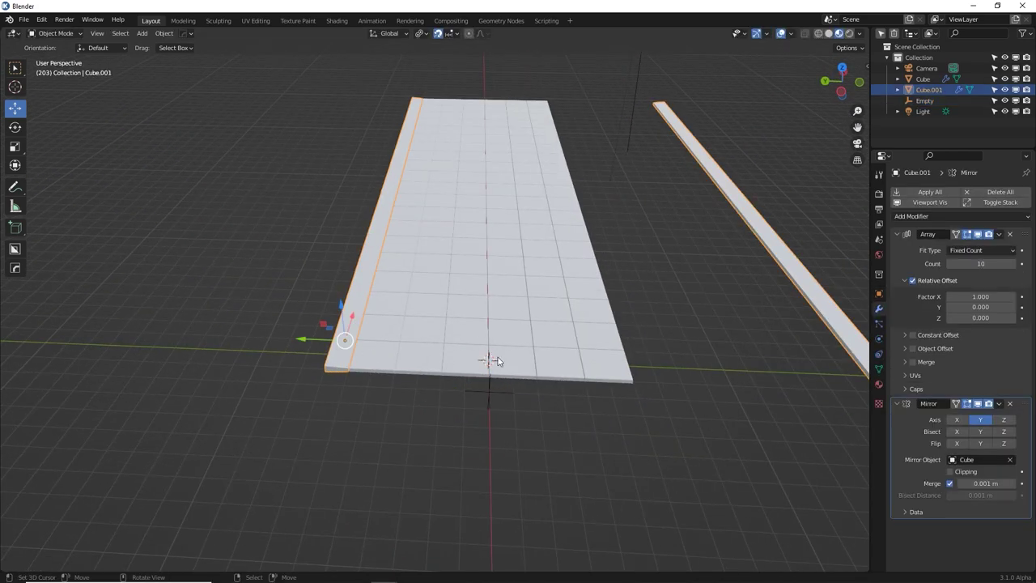
left_click(1009, 459)
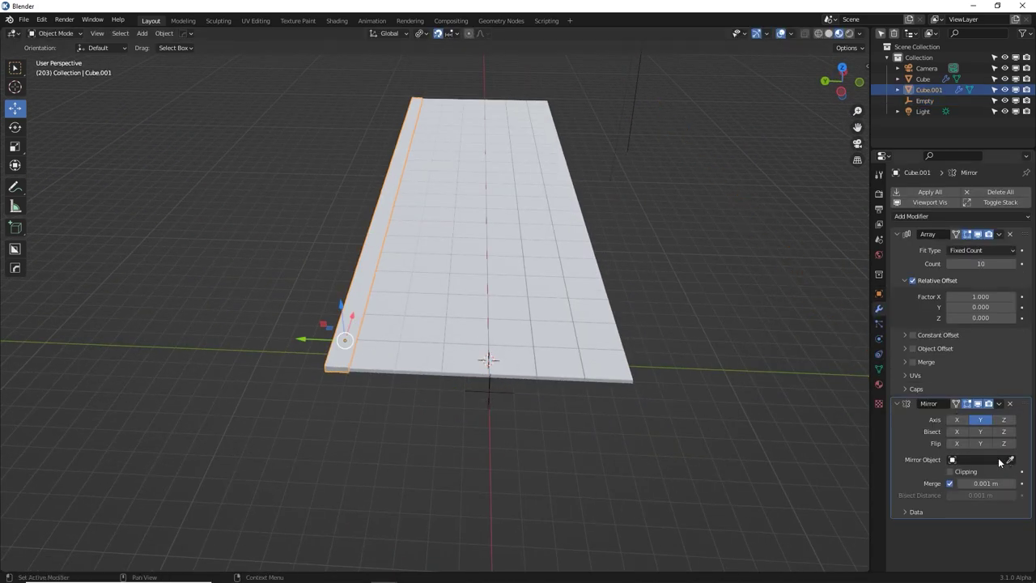
left_click(984, 459)
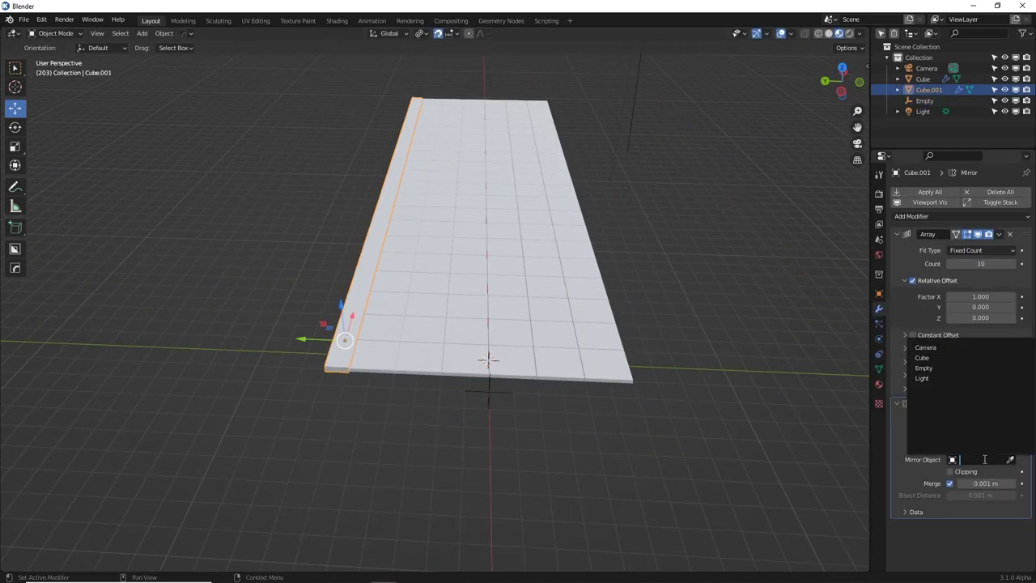
left_click(931, 369)
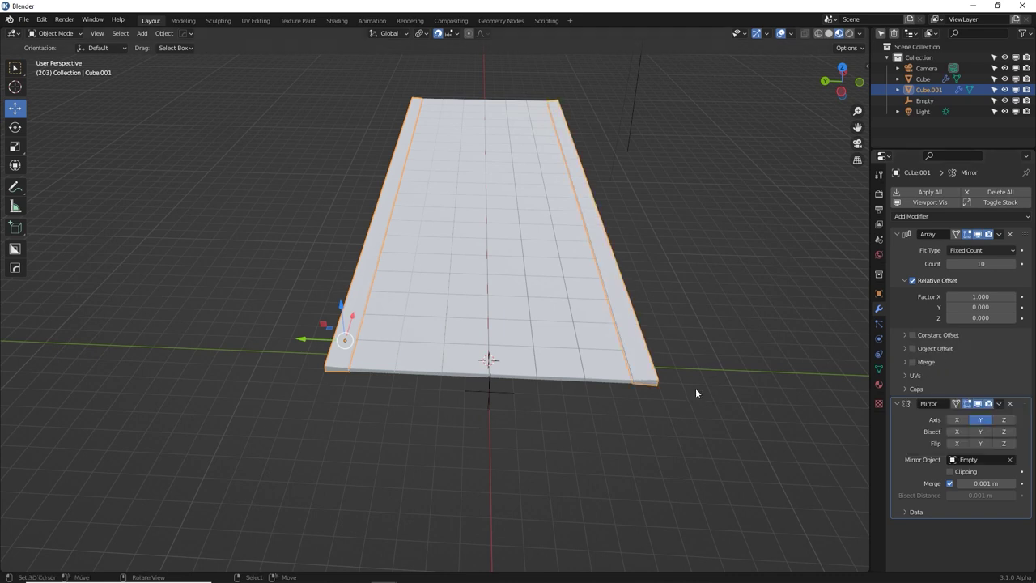
left_click(512, 398)
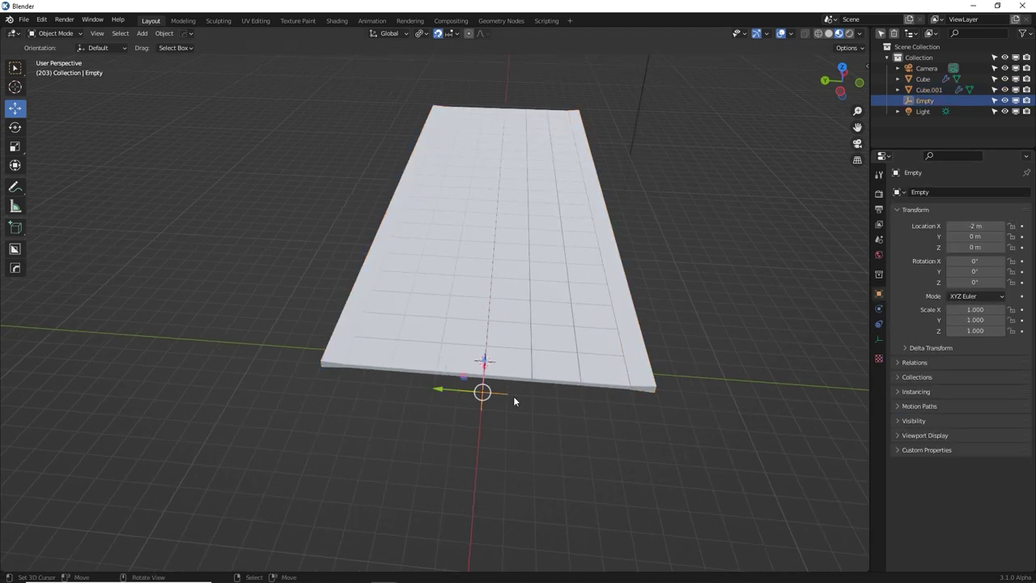
key("g")
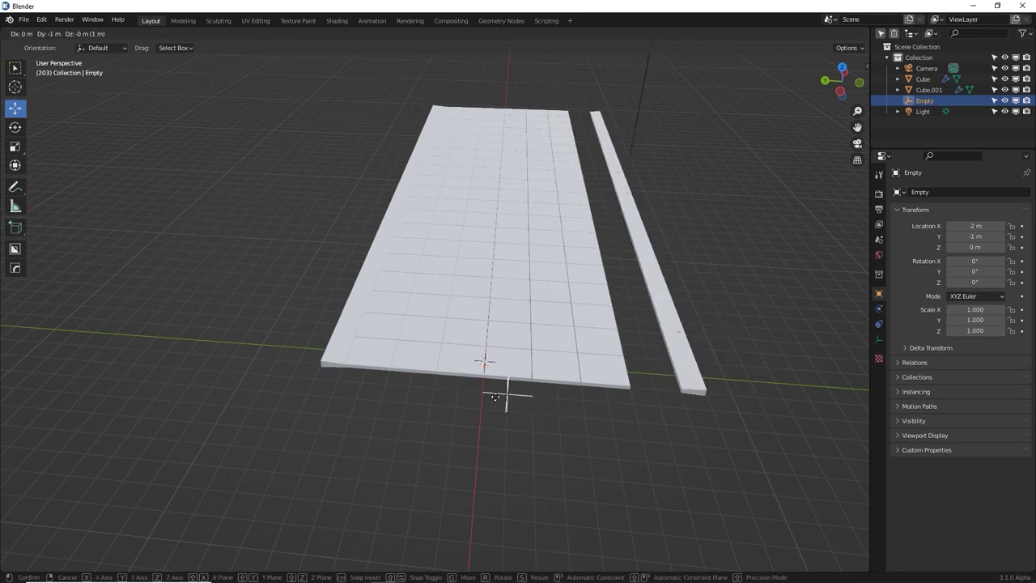
right_click(454, 398)
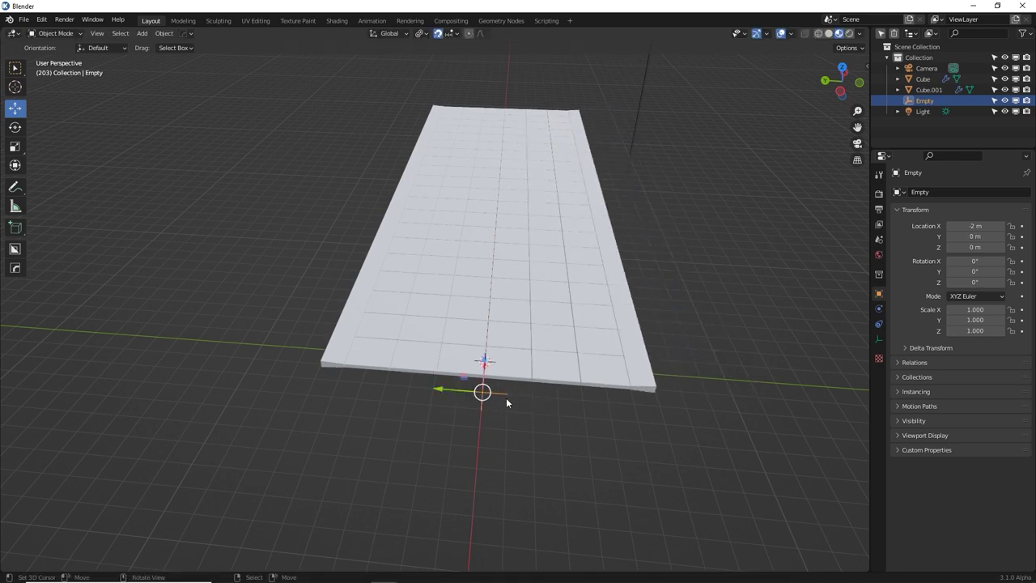
Inset the top face of the first border block by about 0.31 m in Edit Mode
right_click(344, 315)
middle_click_drag(346, 319, 467, 315)
scroll(368, 356, "up", 4)
key("Tab")
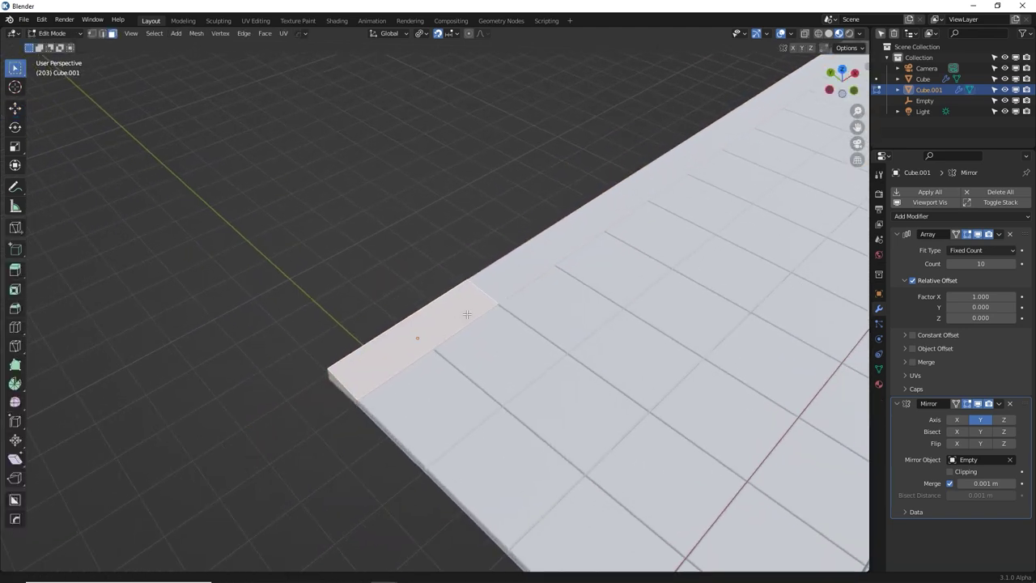
middle_click_drag(438, 348, 467, 315, "shift")
scroll(468, 315, "up", 4)
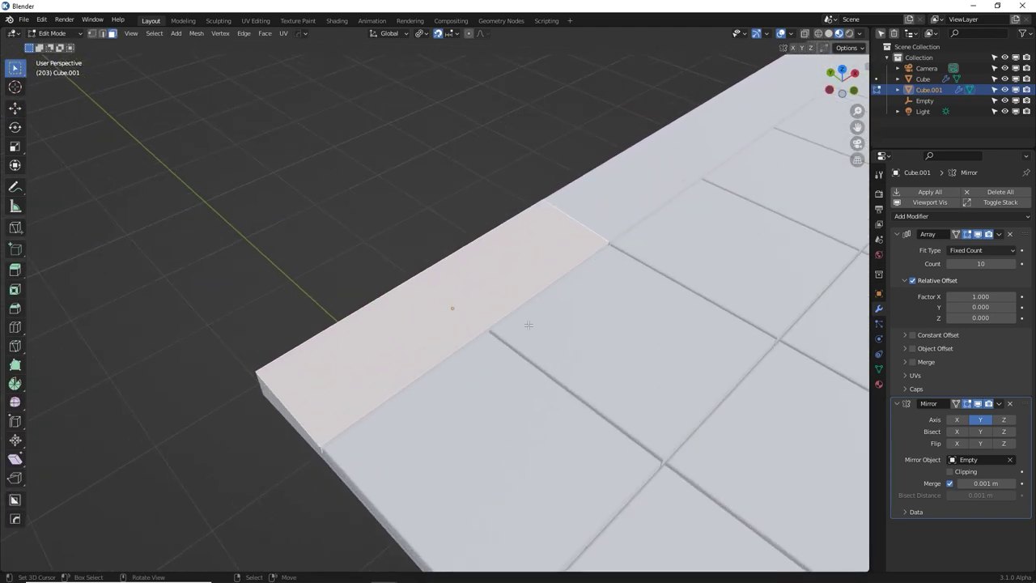
middle_click_drag(398, 281, 462, 282)
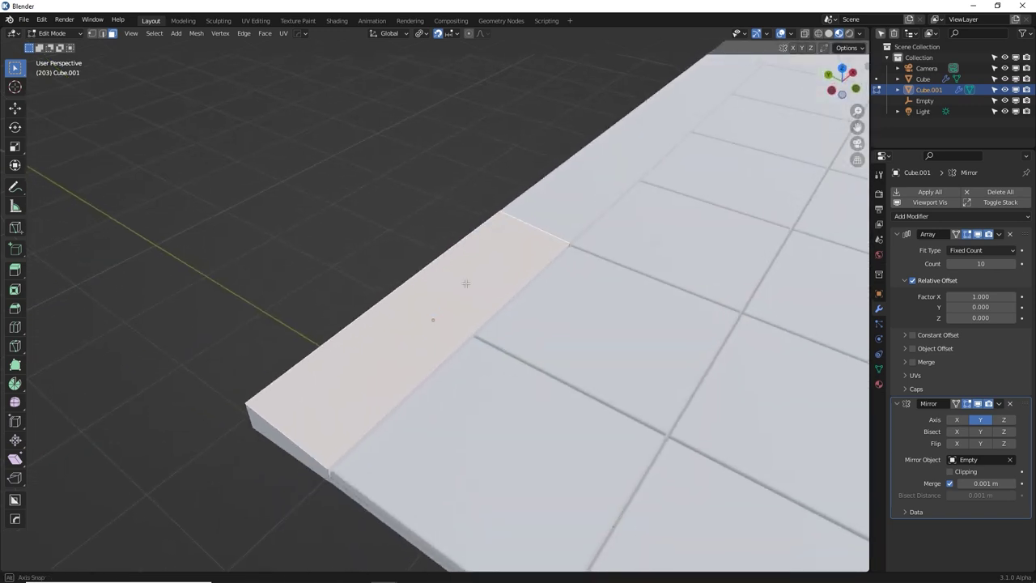
key("i")
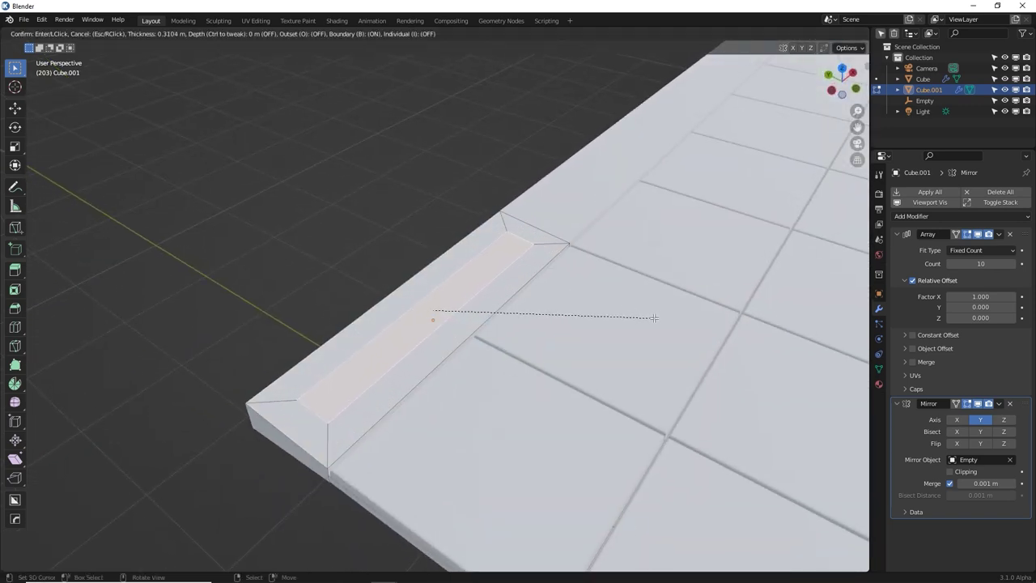
left_click(654, 317)
middle_click_drag(654, 317, 564, 290)
key("e")
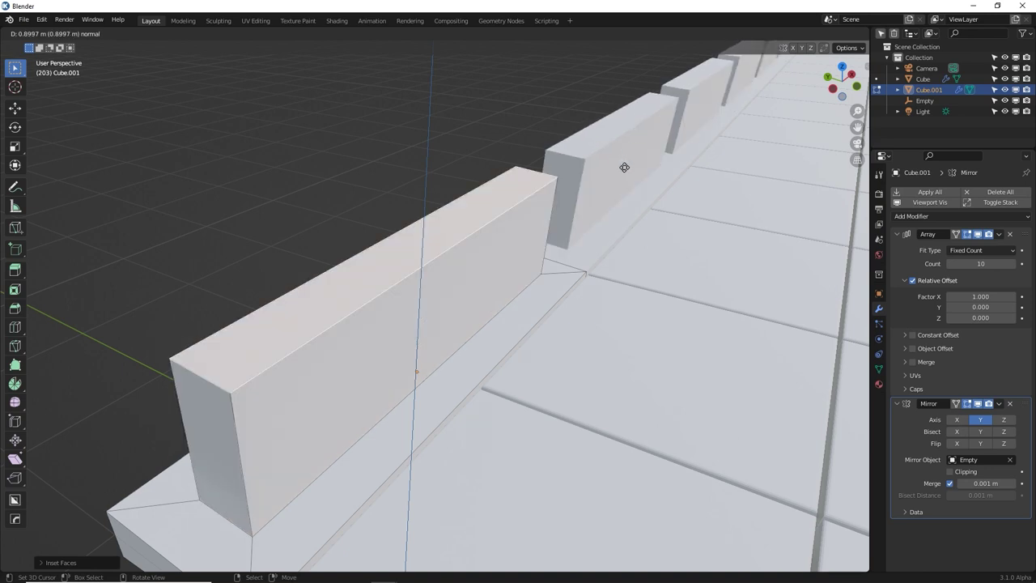
key("Escape")
key("ctrl+z")
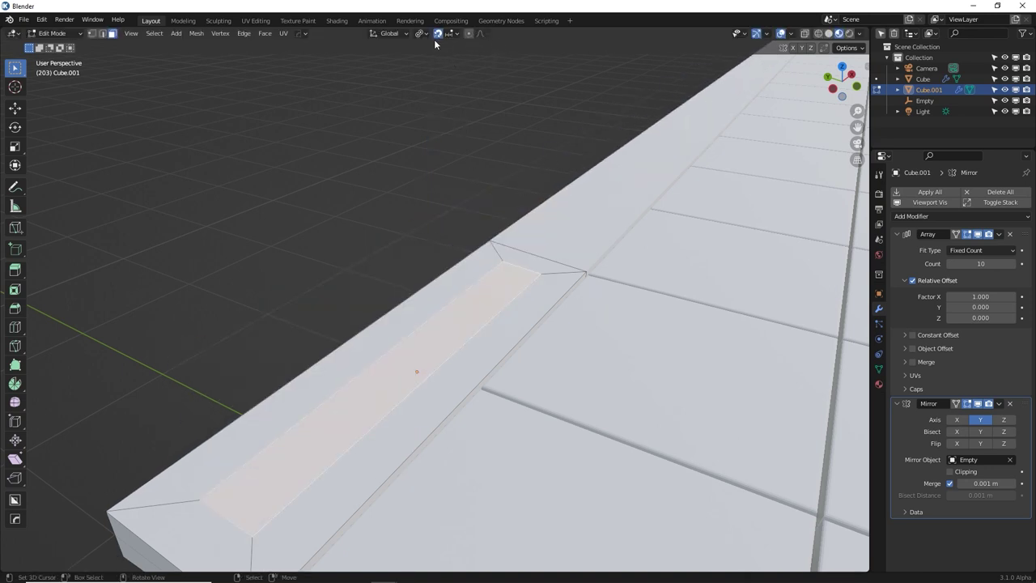
Turn off snapping and extrude the inset face slightly downward to form a shallow recess
key("e")
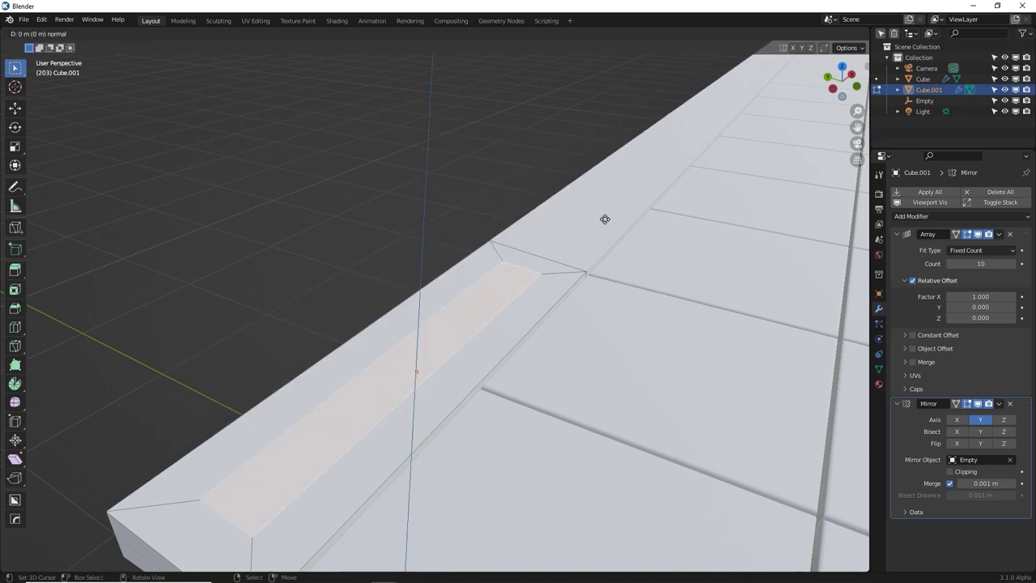
left_click(606, 224)
middle_click_drag(607, 224, 568, 277)
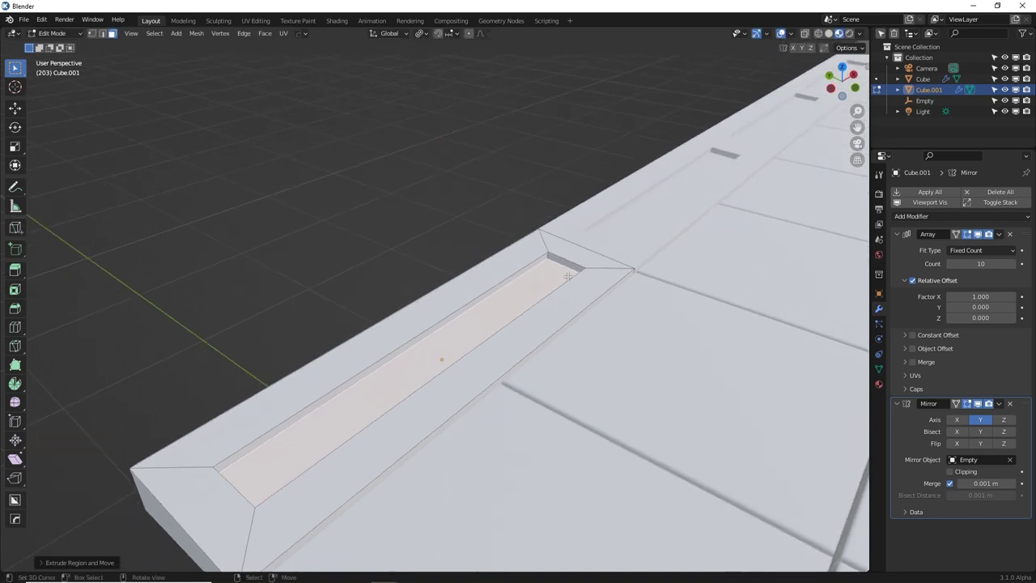
Select the short vertical corner edges of the recess using Select Similar by Length
key("2")
left_click(549, 254)
middle_click_drag(552, 259, 533, 258)
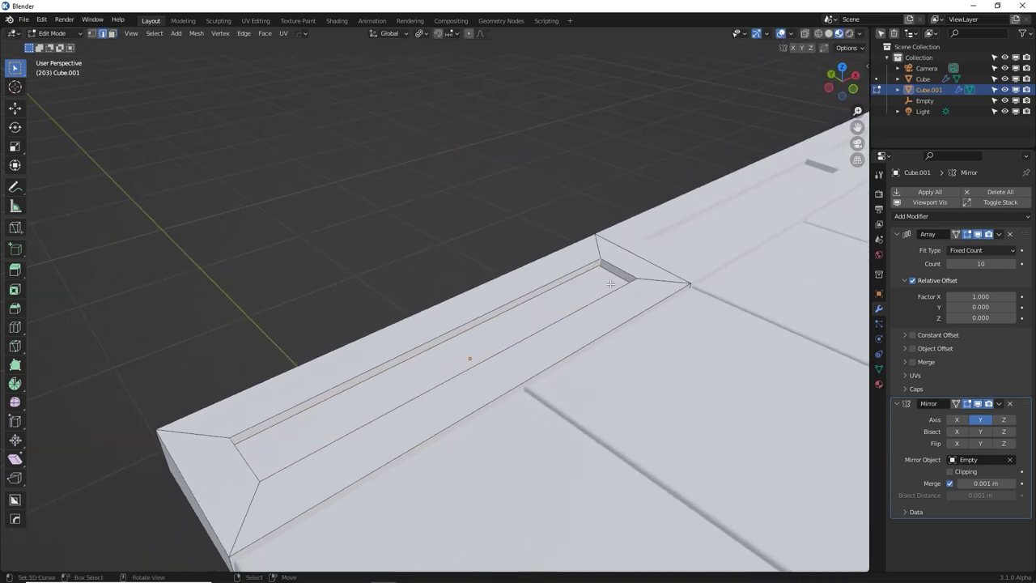
scroll(615, 257, "up", 3)
middle_click_drag(728, 256, 653, 249, "shift")
scroll(654, 249, "up", 1)
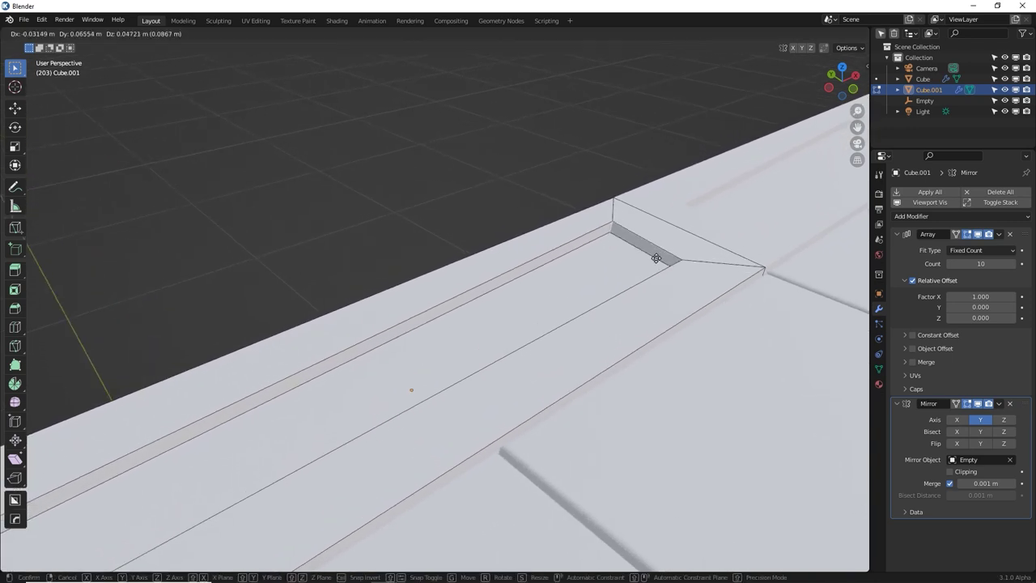
key("shift+g")
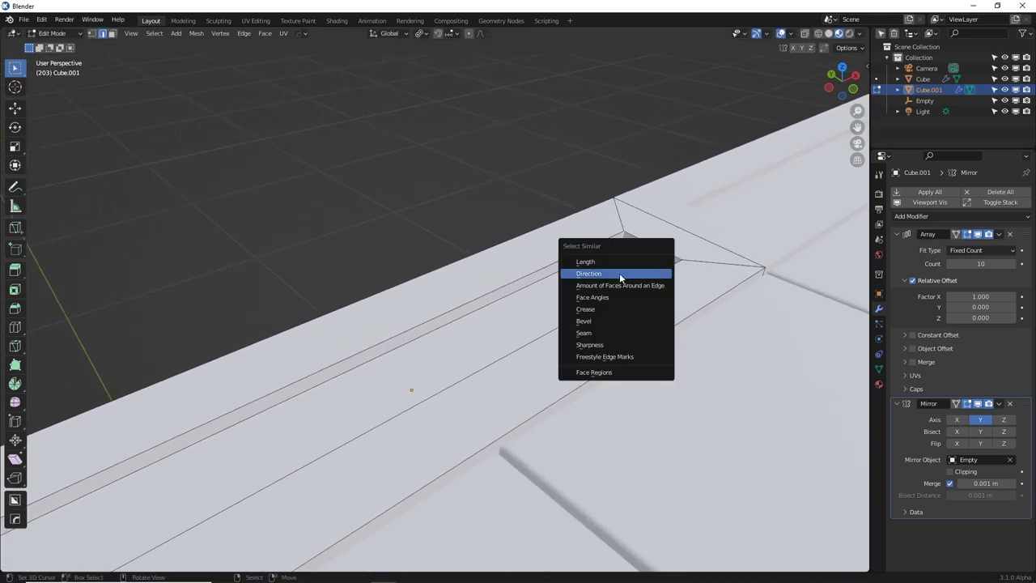
left_click(613, 261)
Bevel the recess's vertical corner edges with 7 segments and a width of about 0.136 m
scroll(495, 333, "down", 2)
middle_click_drag(495, 333, 796, 513)
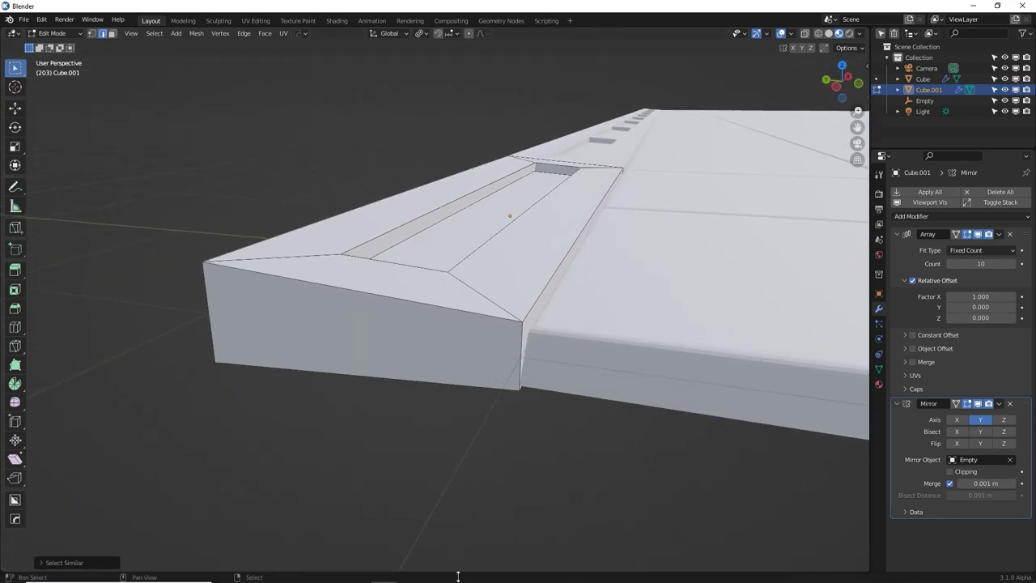
middle_click_drag(604, 278, 591, 317)
scroll(590, 317, "down", 4)
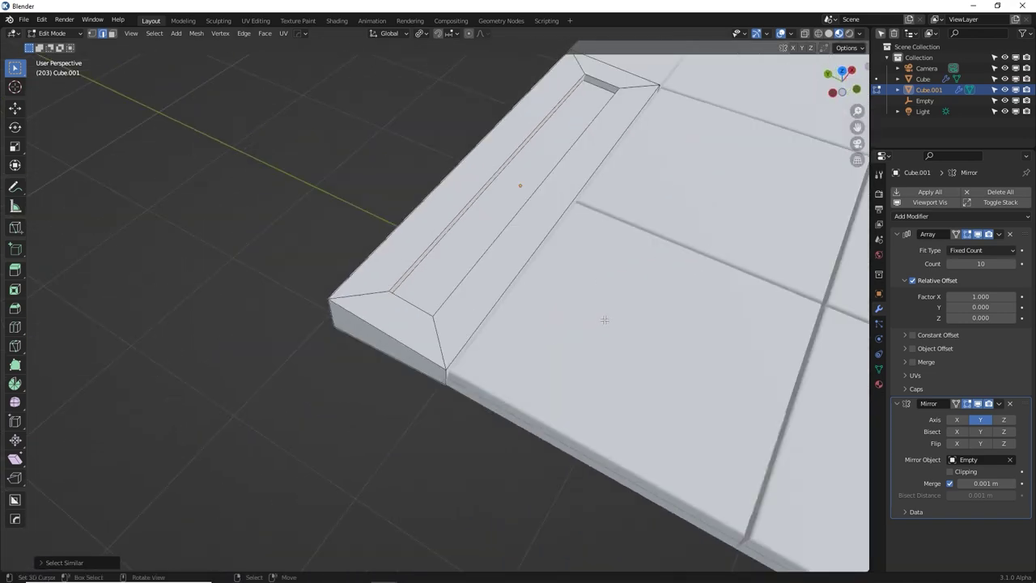
key("g")
right_click(632, 231)
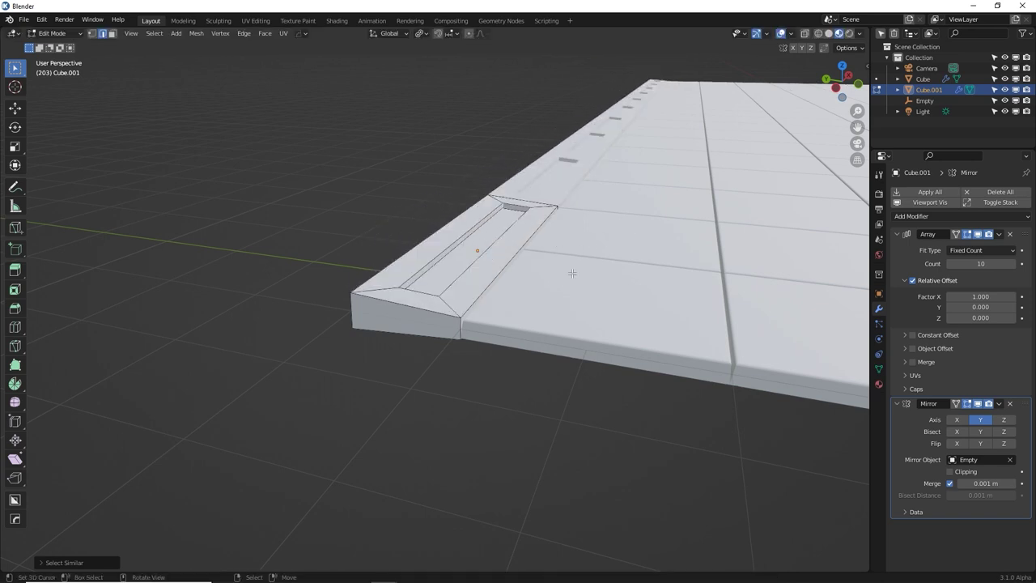
scroll(572, 272, "up", 4)
middle_click_drag(573, 273, 550, 430, "shift")
key("ctrl+b")
scroll(566, 461, "up", 3)
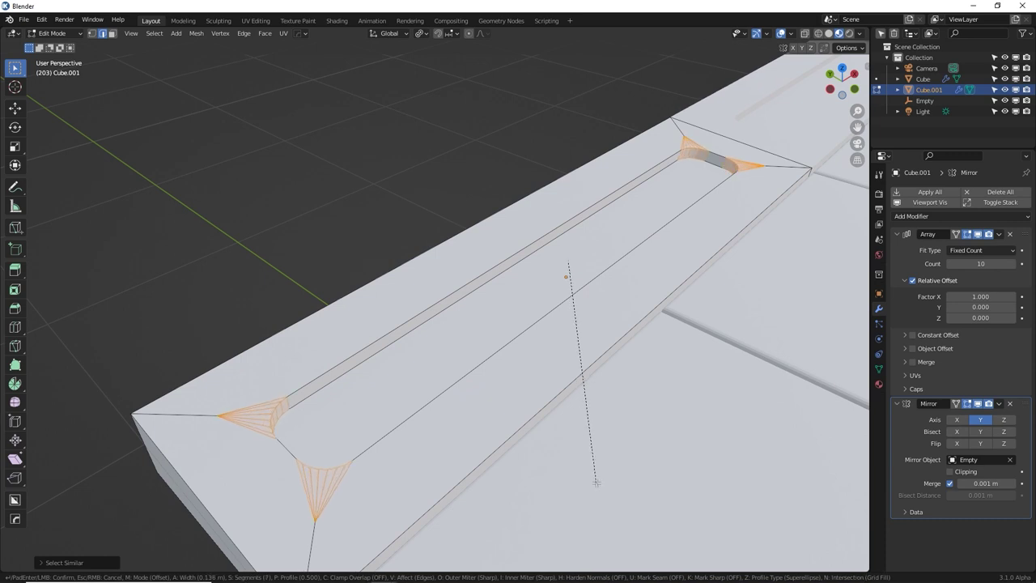
left_click(596, 482)
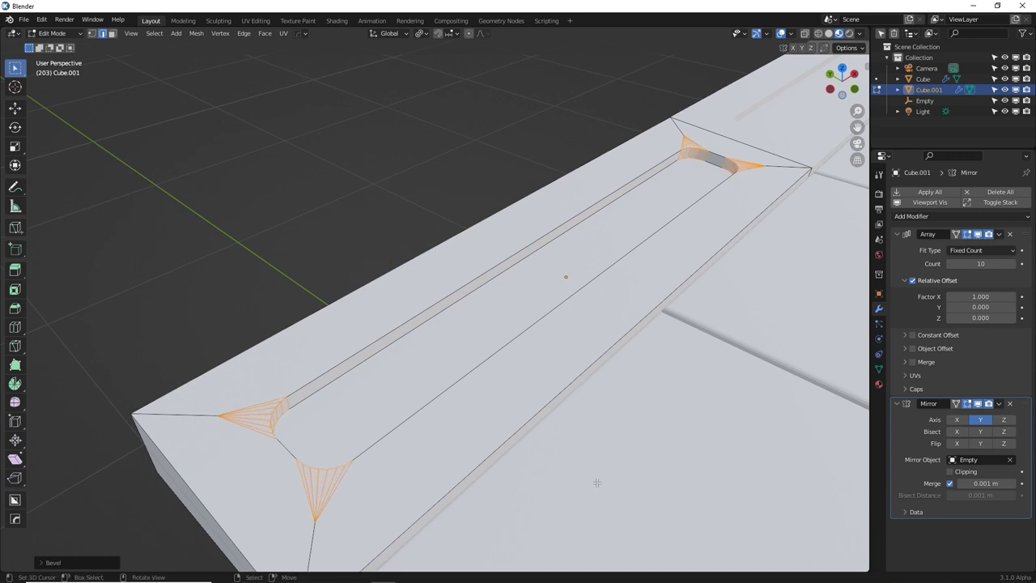
Select the recess's floor face in face select mode and return to Object Mode
left_click(112, 33)
left_click(500, 319)
key("KP_Decimal")
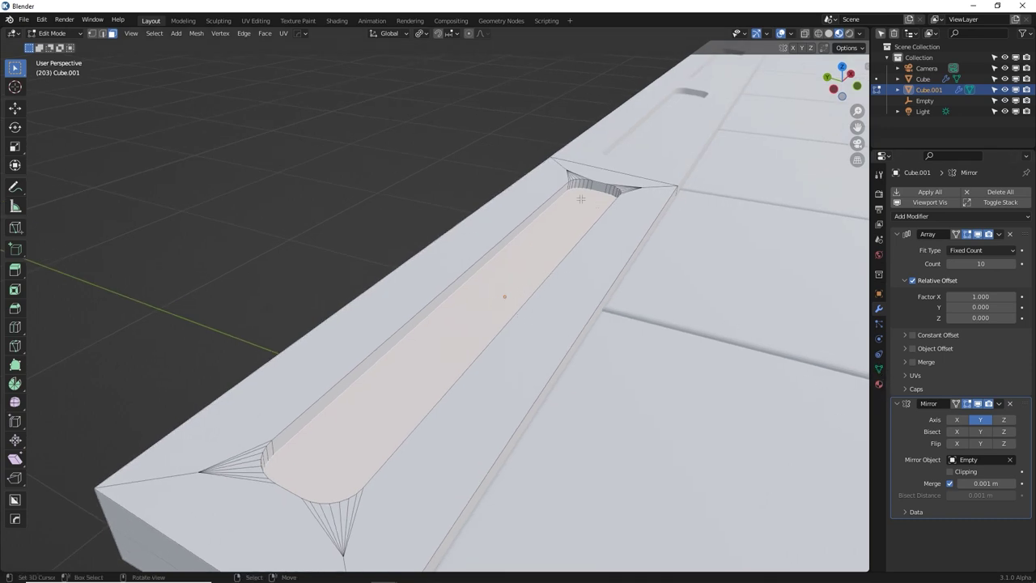
scroll(597, 215, "down", 10)
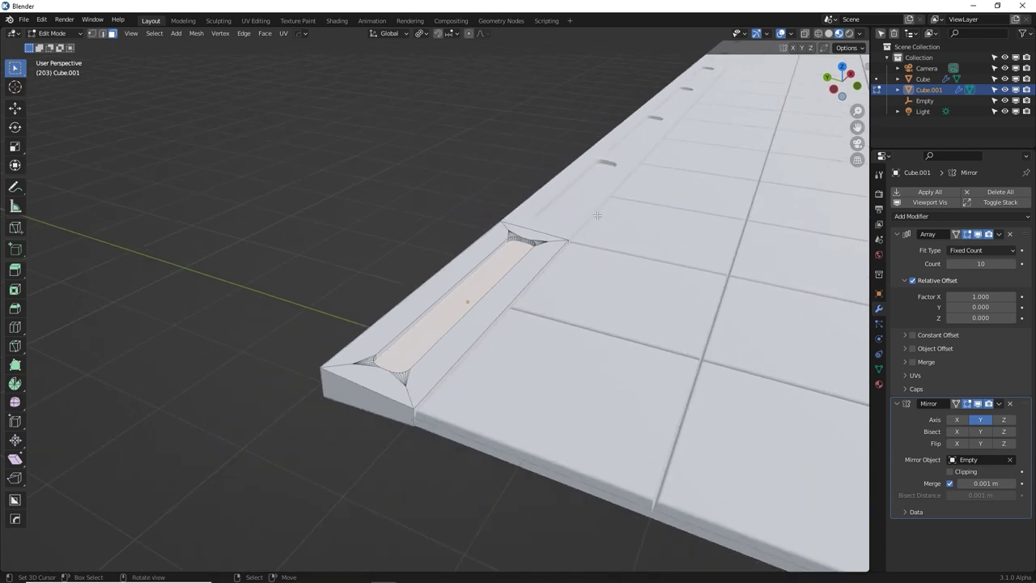
key("Tab")
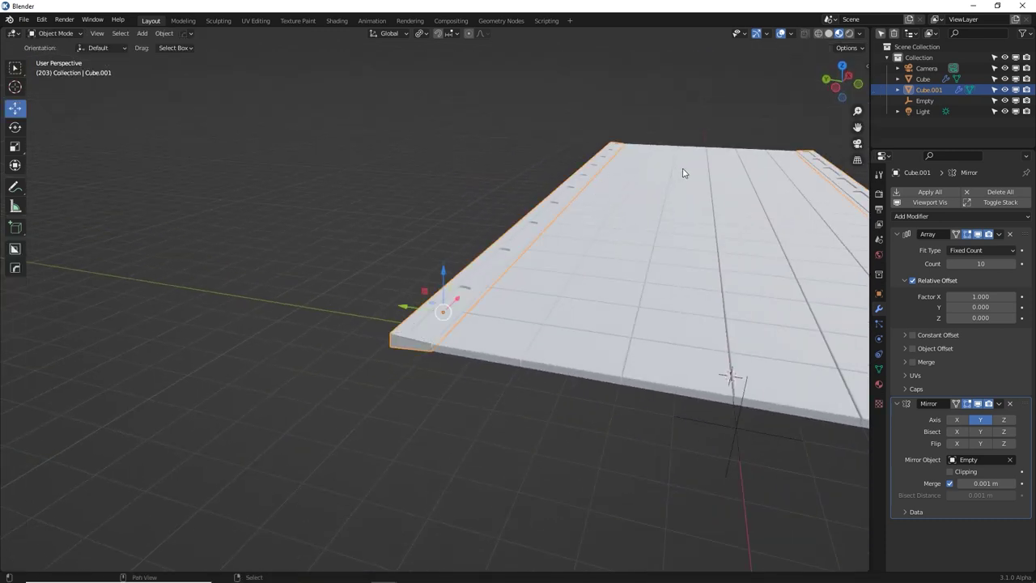
Add a mesh cube at the 3D cursor near the front edge of the tile grid
key("shift+a")
mouse_move(694, 64)
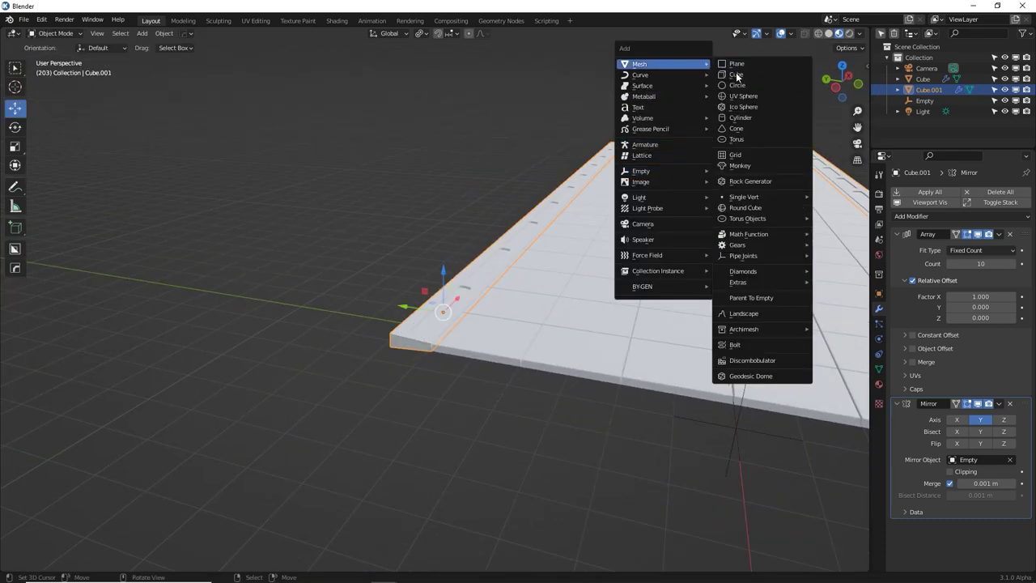
left_click(734, 76)
middle_click_drag(730, 104, 536, 307, "shift")
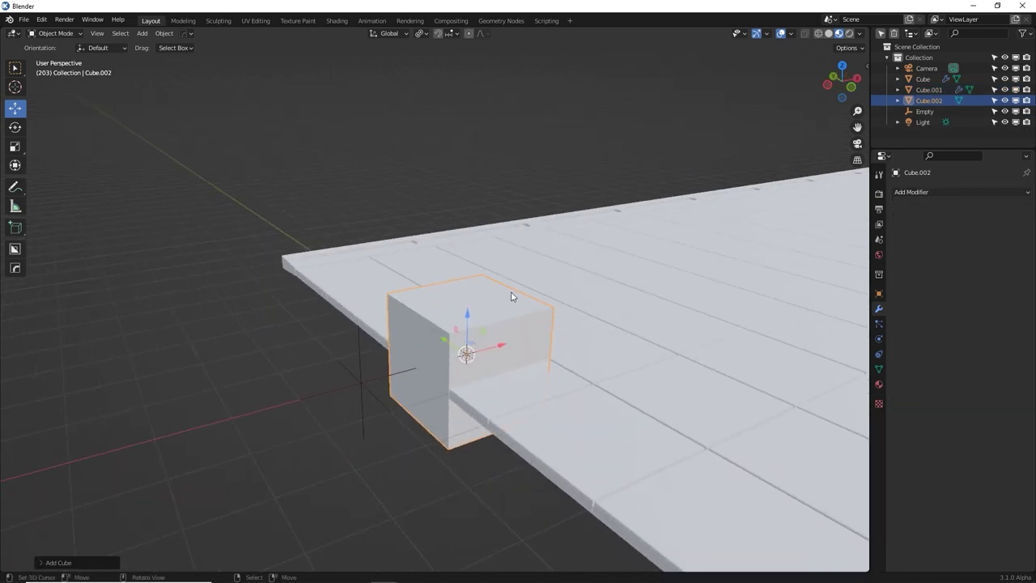
In Edit Mode, scale the new cube by 2 along Z and by about 0.16 along Y into an upright panel
key("Tab")
key("s")
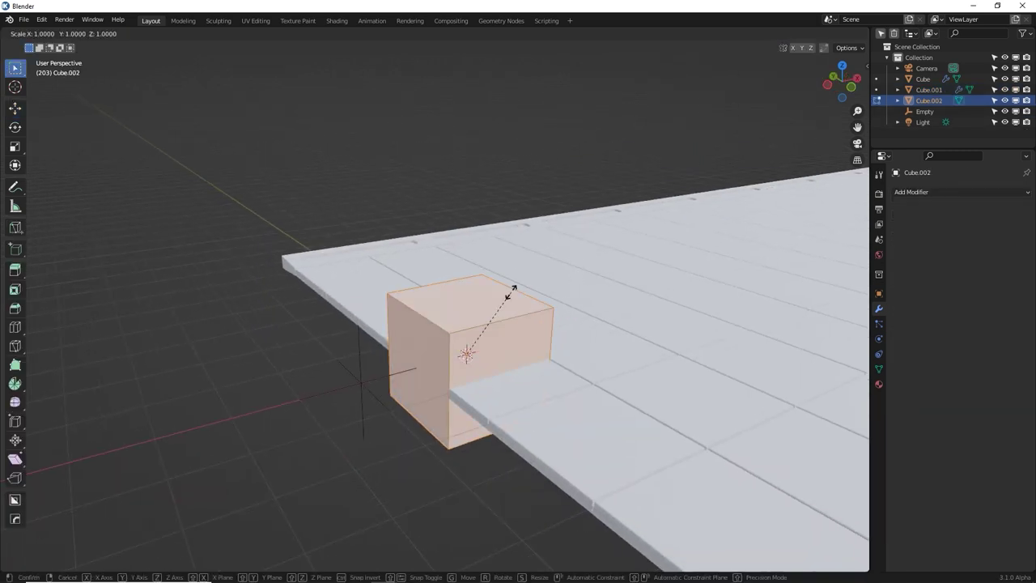
key("z")
key("2")
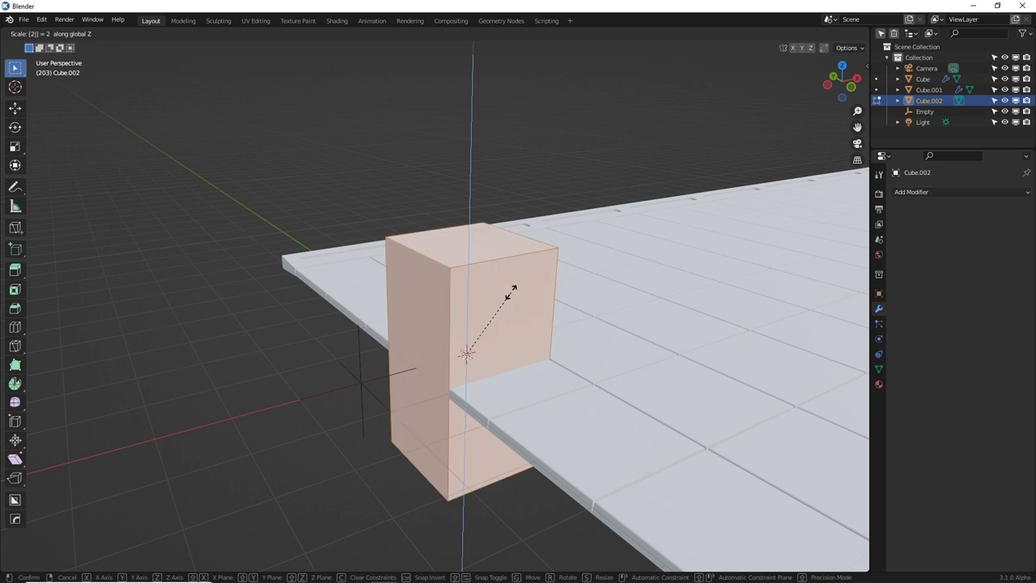
key("Return")
key("s")
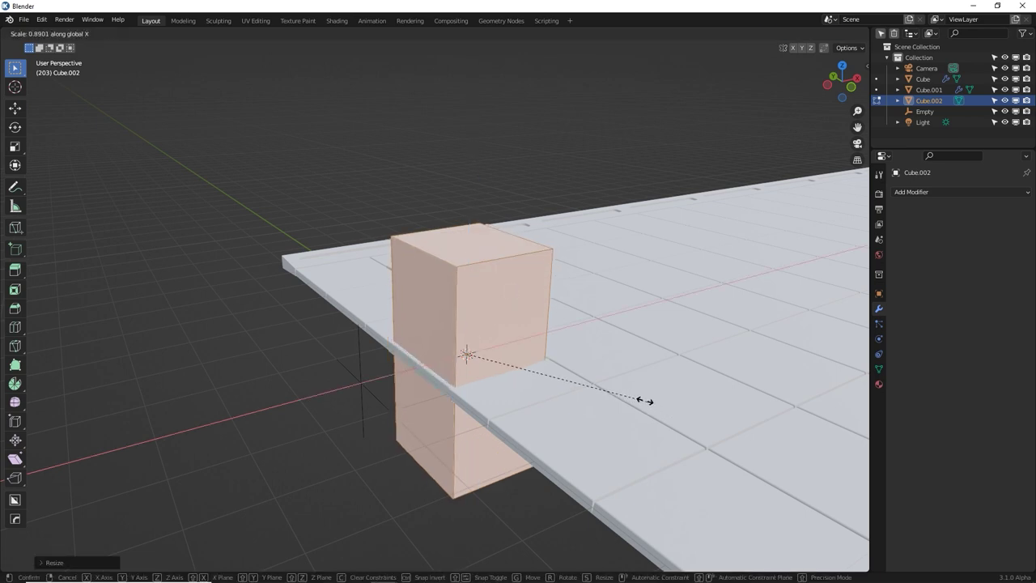
key("y")
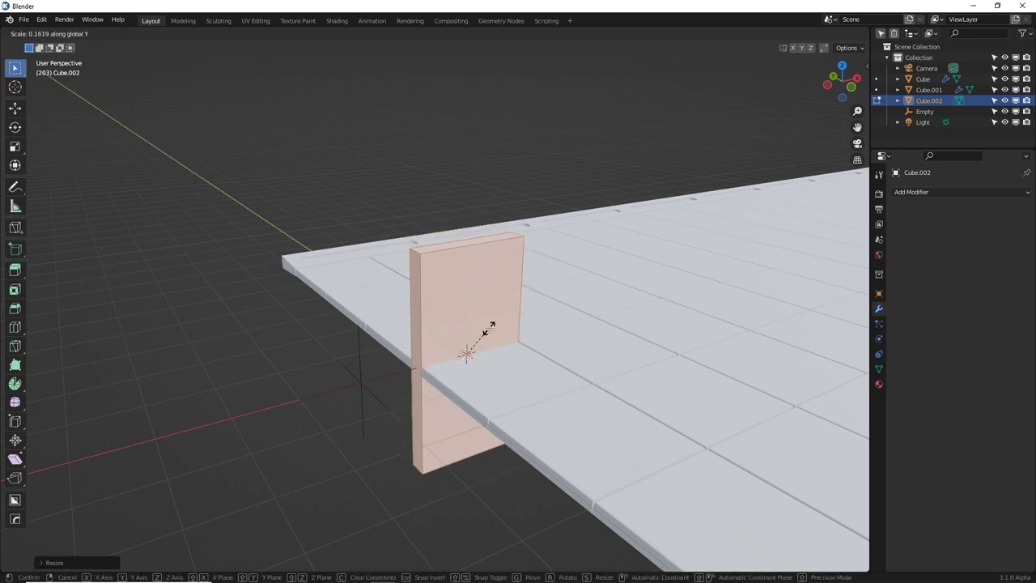
left_click(491, 325)
In Object Mode with snapping on, move the panel along Y to the border strip and raise it to stand at the walkway's near corner
middle_click_drag(491, 325, 605, 354)
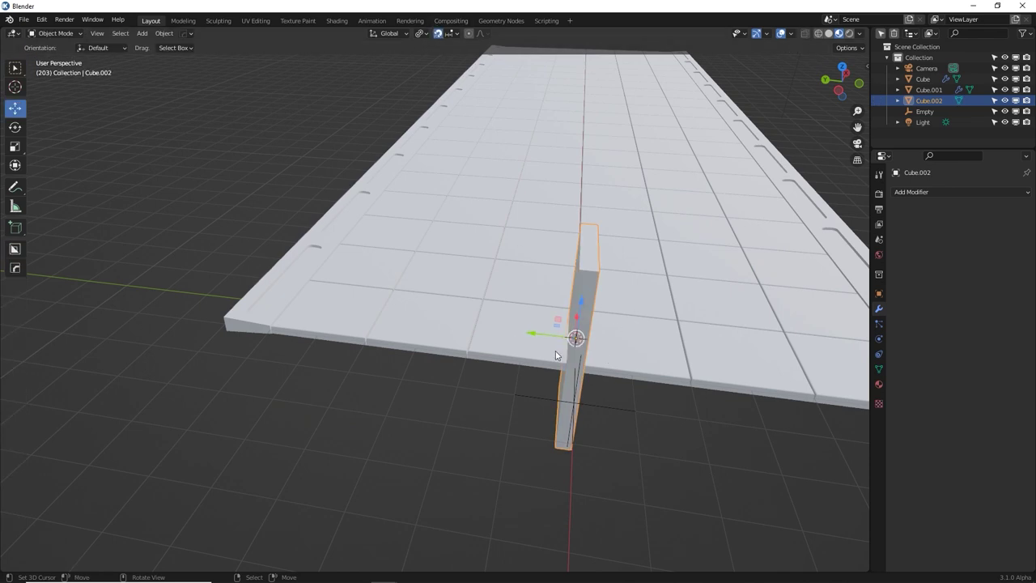
left_click_drag(540, 340, 198, 312)
left_click_drag(245, 269, 272, 212)
middle_click_drag(270, 207, 394, 257)
middle_click_drag(484, 289, 397, 268)
In Edit Mode, bevel the edges around the panel's inner face and scale the beveled selection to about 0.988
key("Tab")
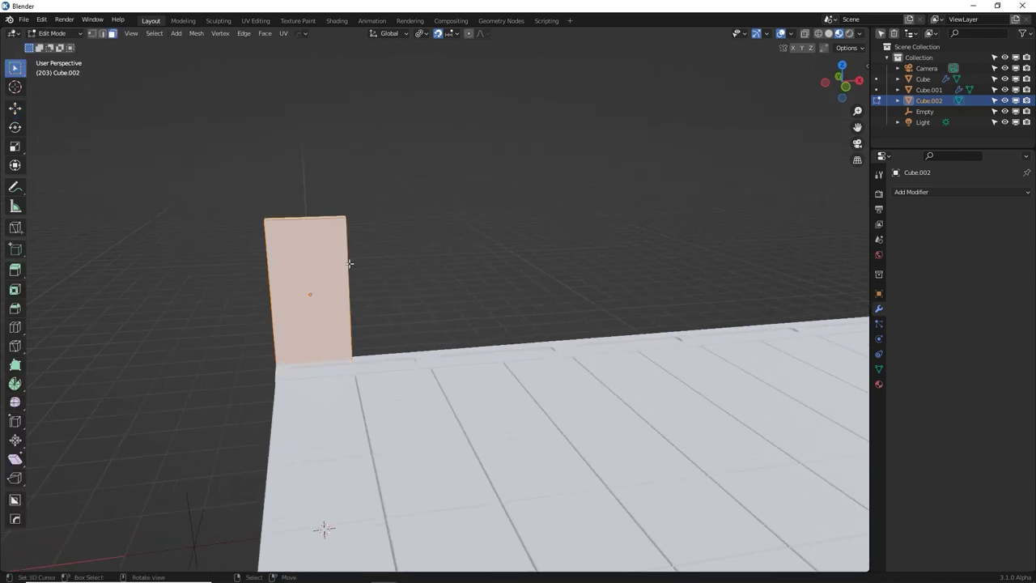
middle_click_drag(348, 263, 423, 307)
key("ctrl+b")
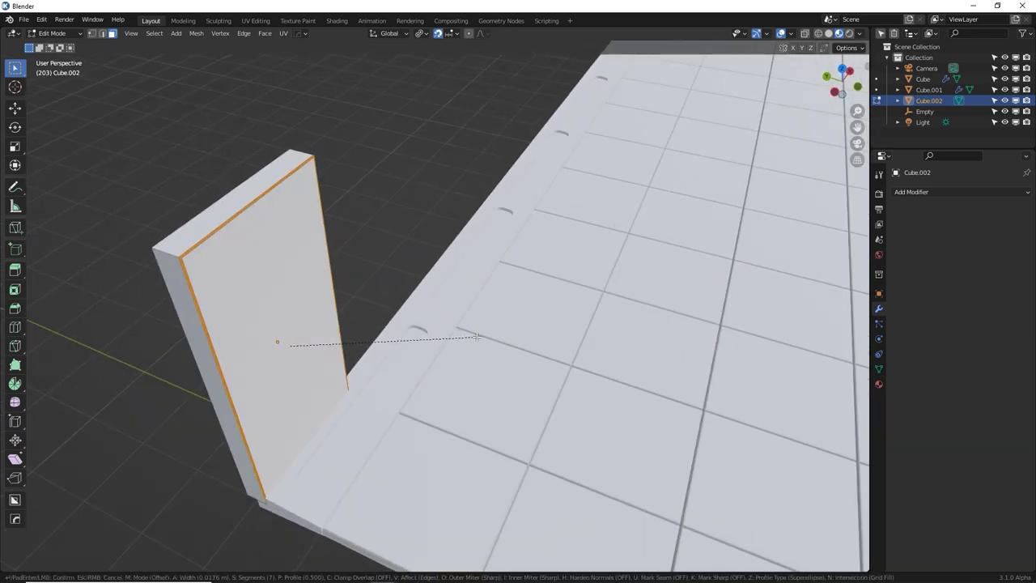
left_click(478, 338)
key("s")
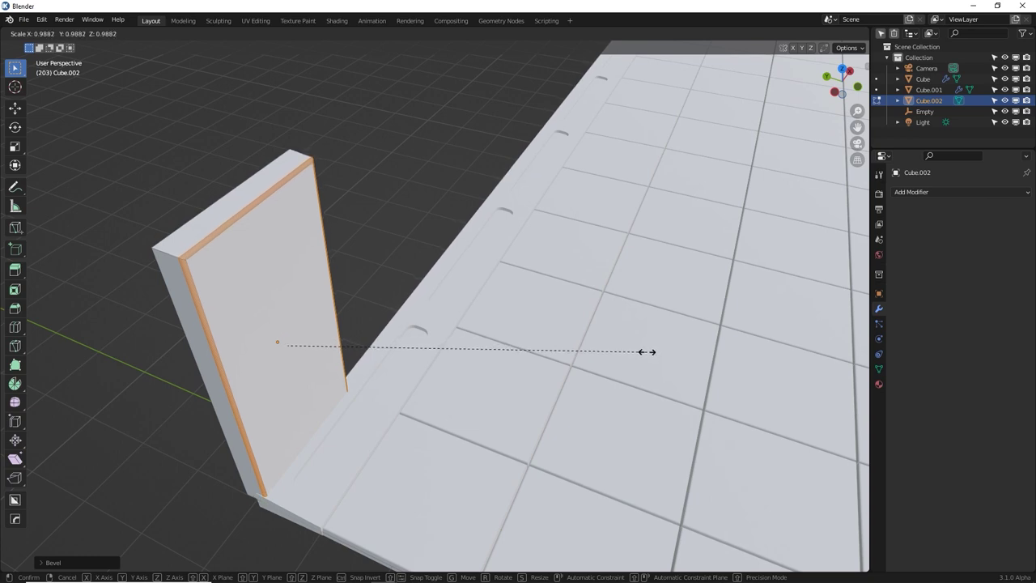
left_click(648, 350)
Set the transform pivot point to Individual Origins and select the whole panel
left_click(420, 34)
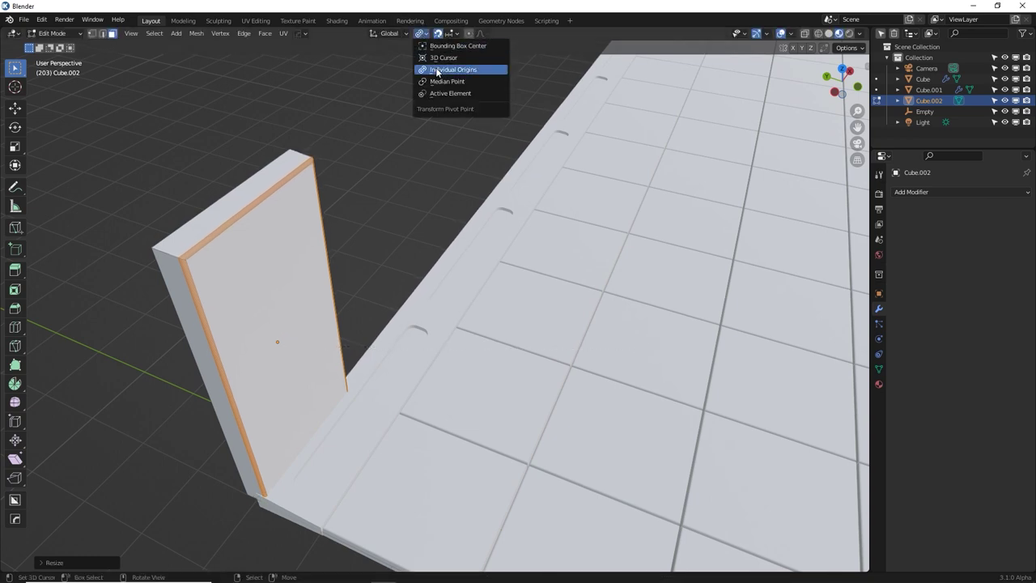
left_click(438, 69)
middle_click_drag(454, 188, 357, 143)
left_click(369, 176)
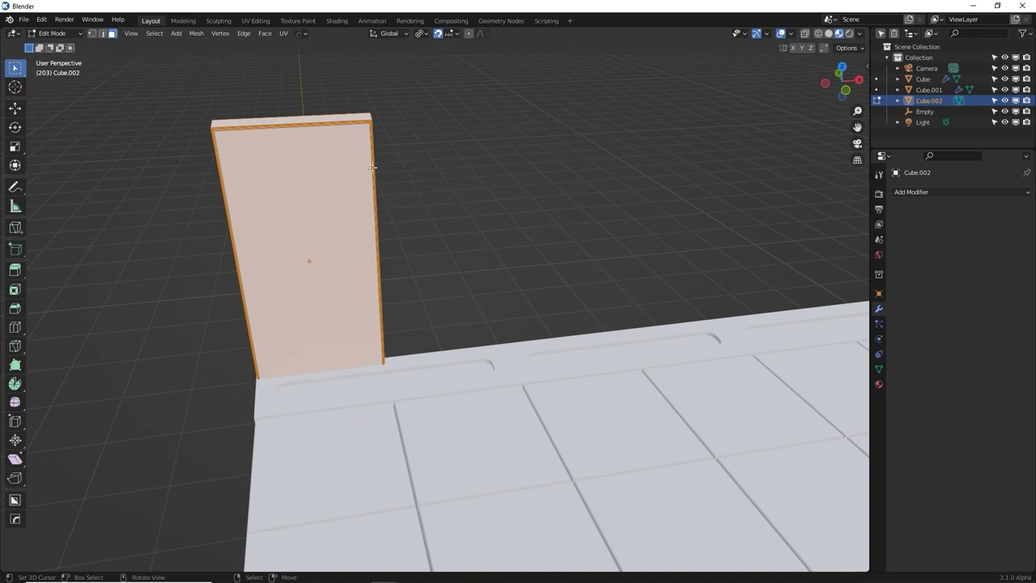
In front view, duplicate the panel and place the copy one panel width along X and half a panel height up
key("KP_3")
key("KP_1")
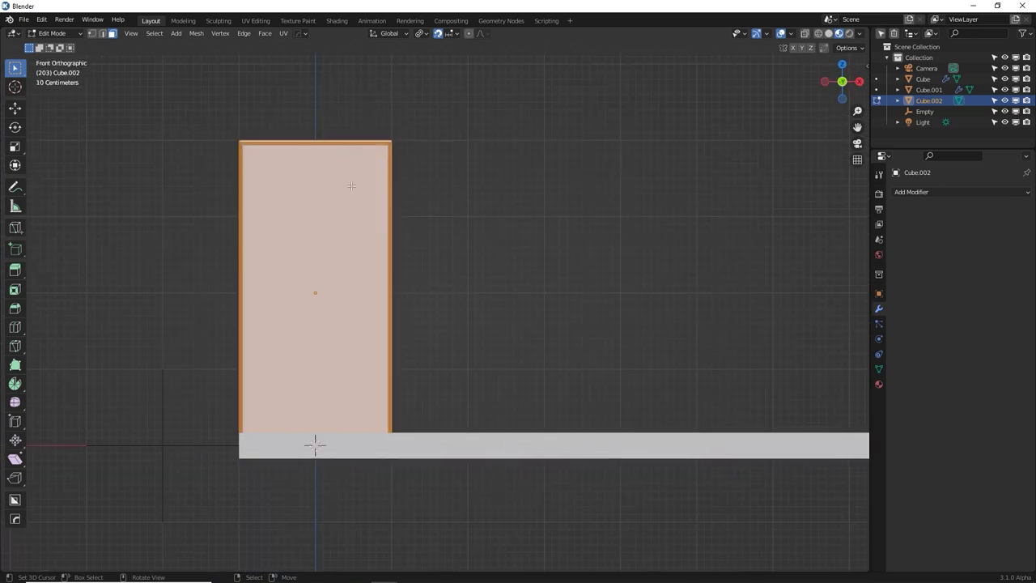
middle_click_drag(404, 262, 351, 283, "shift")
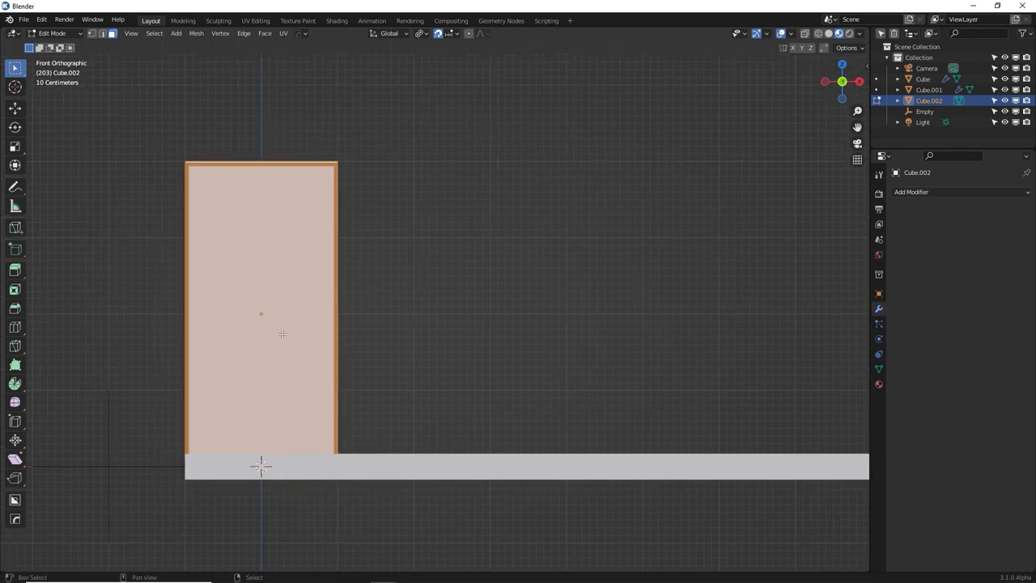
key("shift+d")
left_click_drag(431, 338, 437, 186)
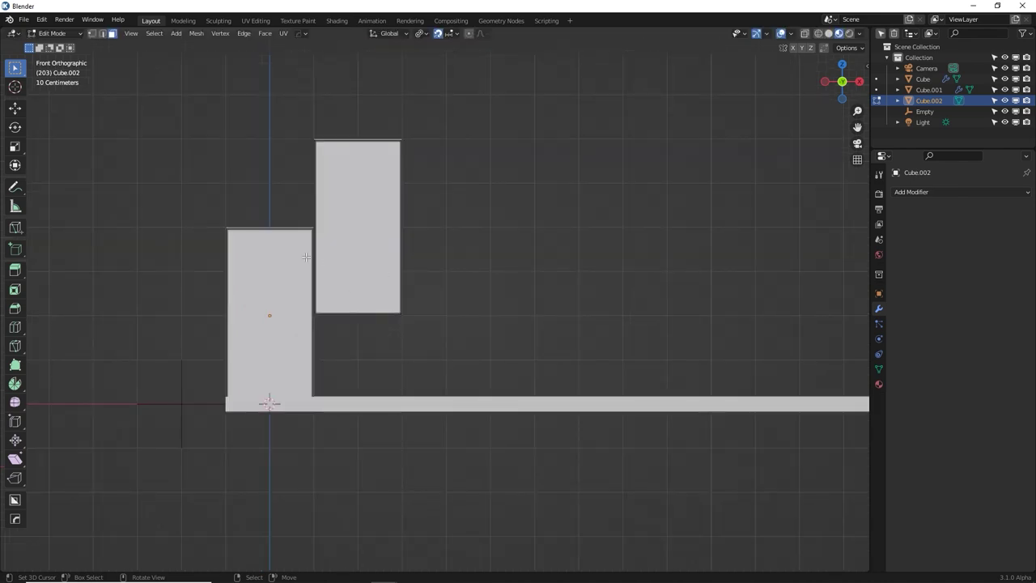
Select both staggered panels and duplicate them along Z, one panel height below the originals
left_click(337, 254)
key("a")
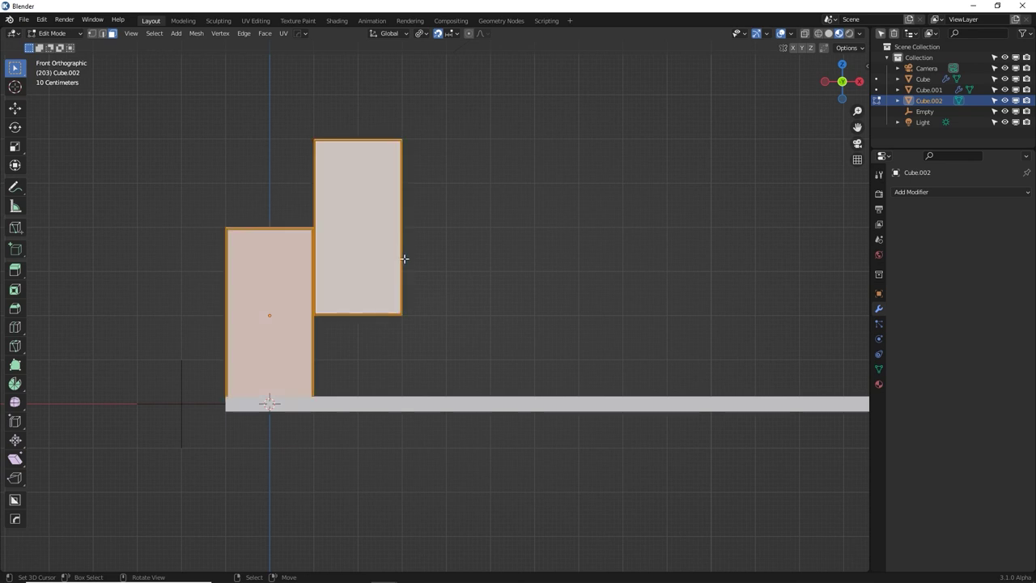
scroll(405, 257, "down", 2)
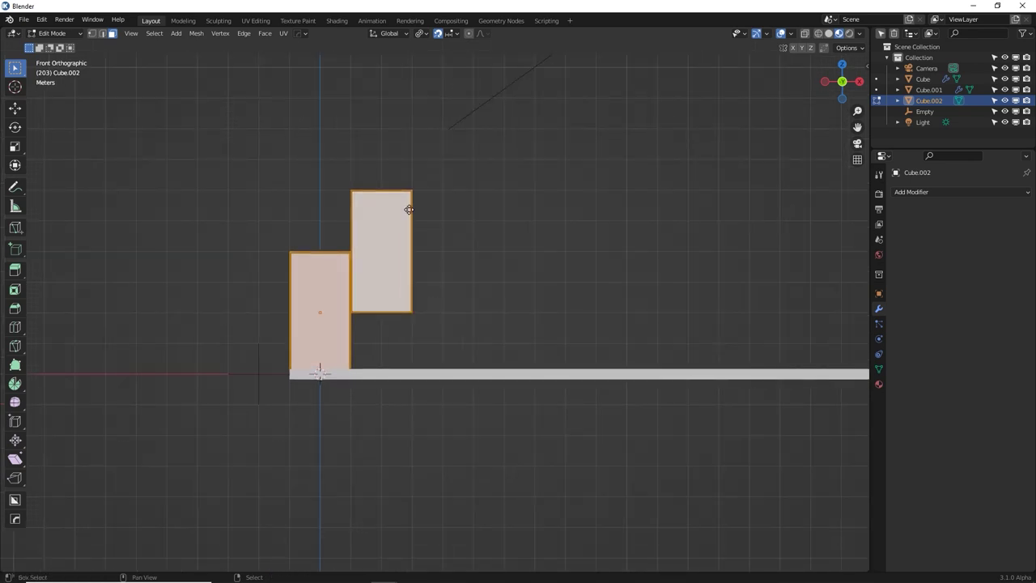
key("shift+d")
key("z")
left_click(406, 335)
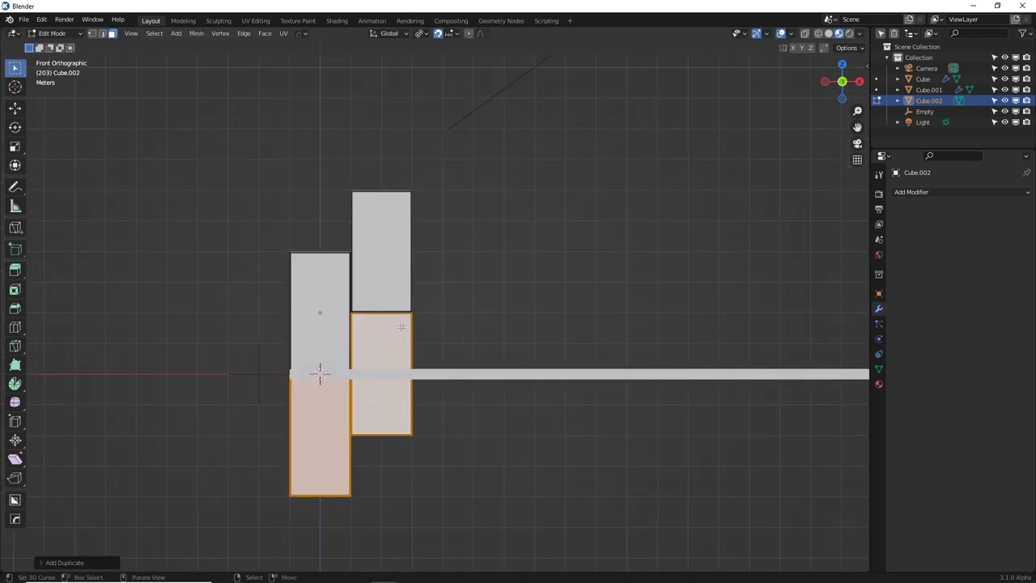
Select all four panels and duplicate them 8 m upward along Z
key("a")
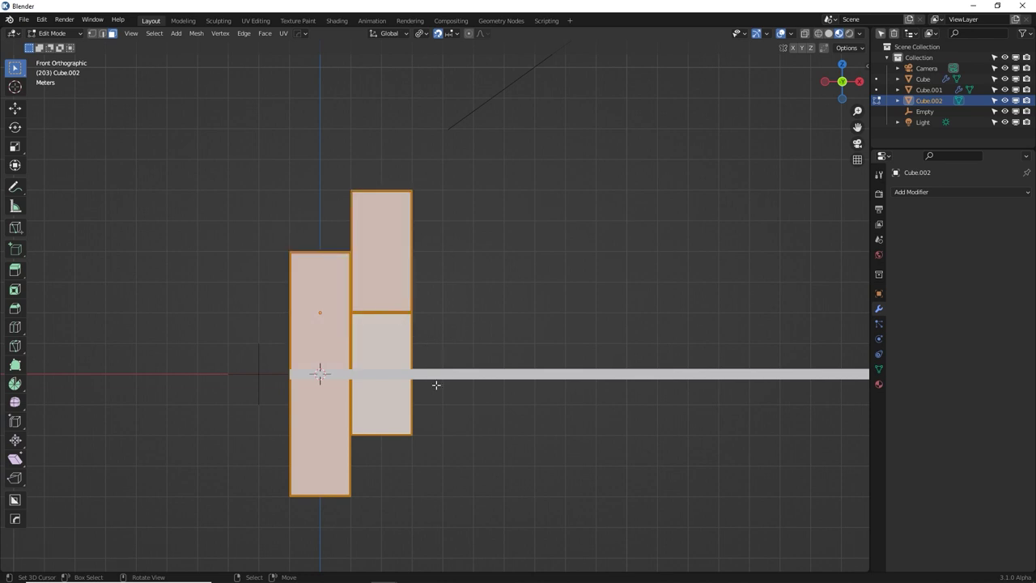
key("shift+d")
key("z")
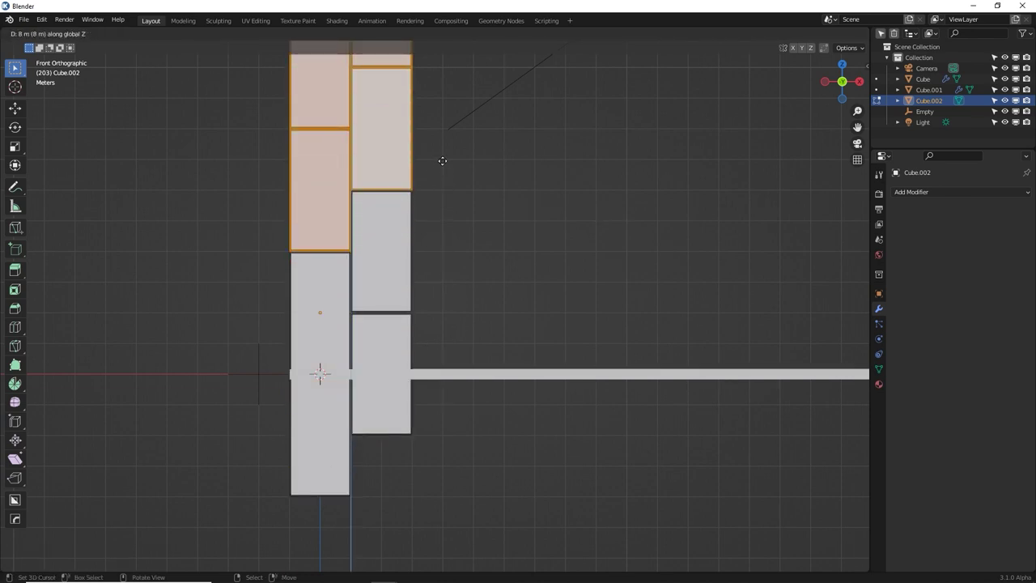
left_click(442, 161)
Duplicate the upper four panels along Z to stack another set on top, and return to Object Mode
mouse_move(432, 266)
middle_mouse_down()
mouse_move(432, 342)
mouse_move(506, 375)
mouse_move(519, 358)
mouse_move(456, 280)
mouse_move(433, 274)
middle_mouse_up()
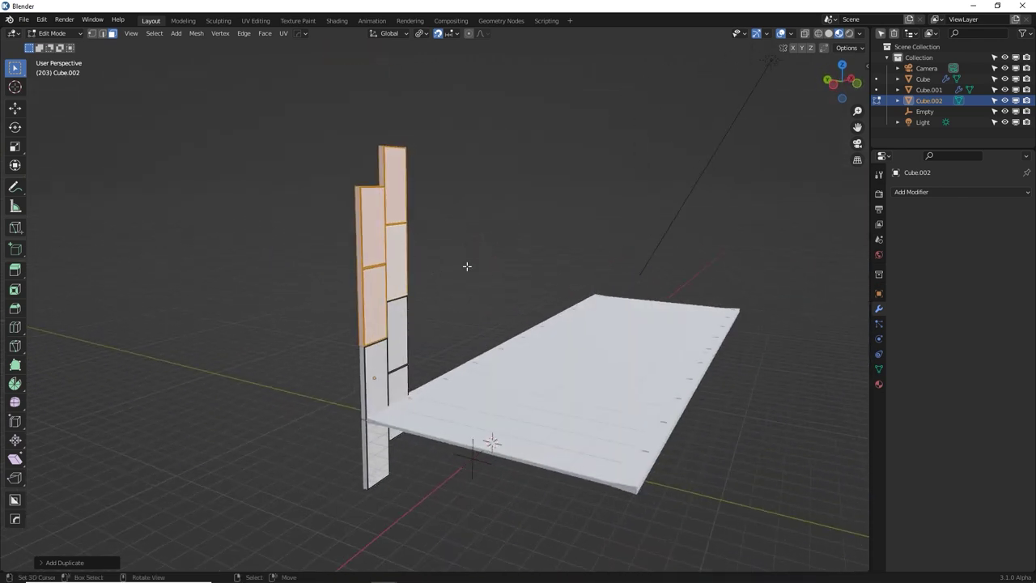
key("shift+d")
key("z")
left_click(458, 136)
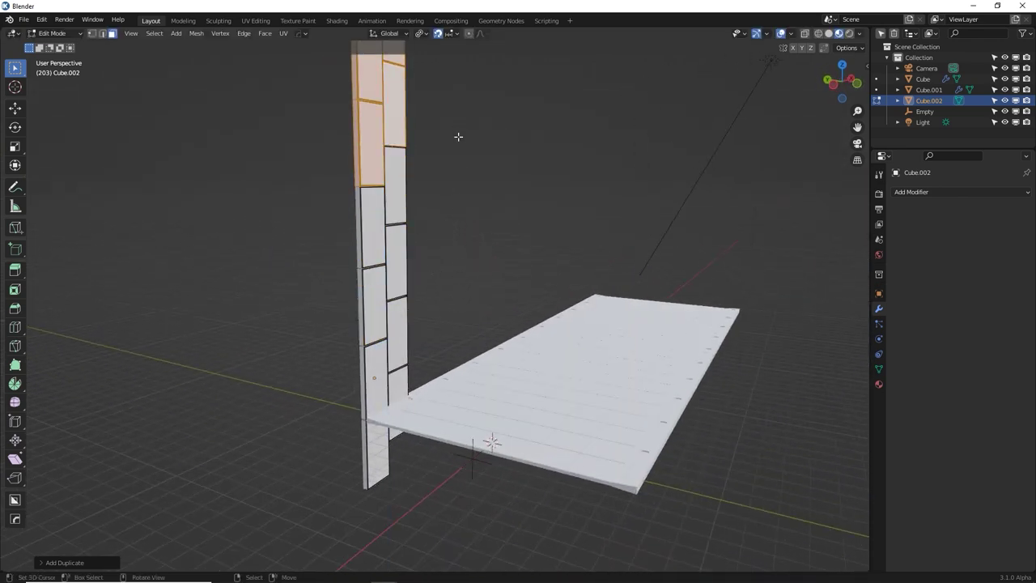
key("Tab")
Add an Array modifier to the wall panels and set its count to 10
middle_click_drag(455, 203, 493, 212)
left_click(912, 192)
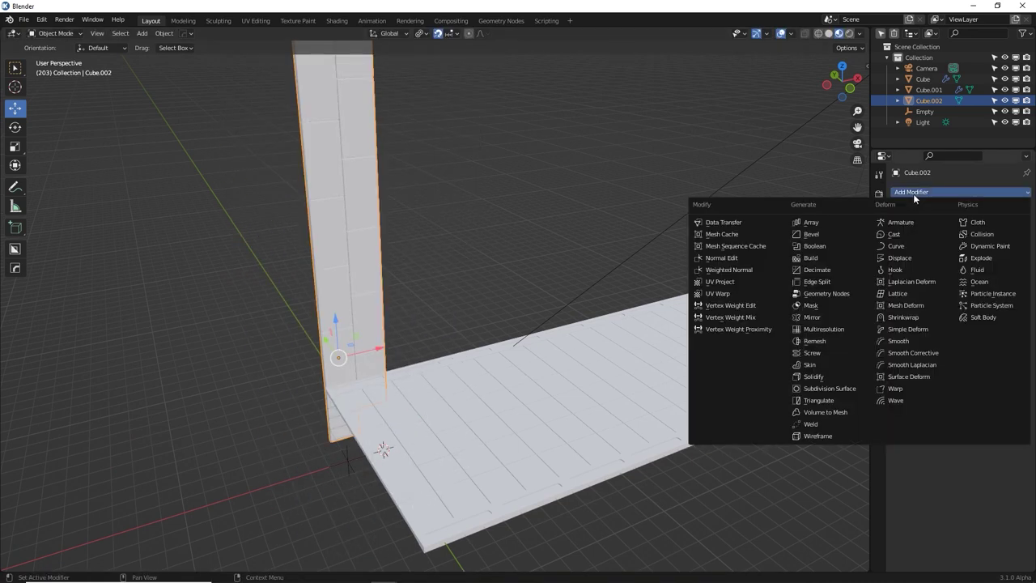
left_click(829, 221)
middle_click_drag(604, 248, 679, 238)
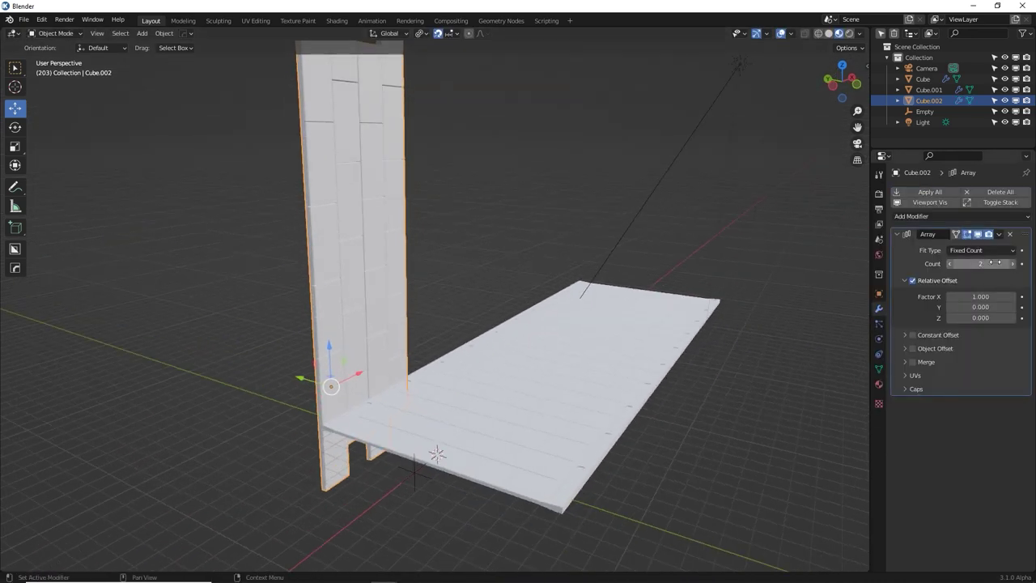
left_click(1010, 263)
left_click(1010, 264)
left_click(1011, 263)
left_click(1011, 264)
left_click(1011, 264)
left_click(1011, 264)
left_click(1011, 264)
left_click(1010, 264)
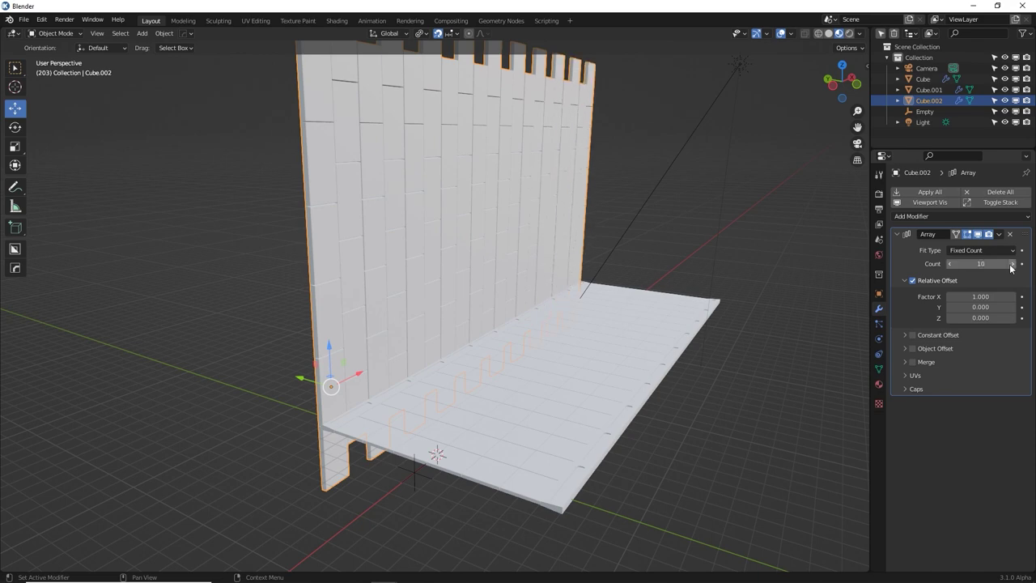
Add a Mirror modifier to the wall with Empty as the mirror object, mirroring on the Y axis instead of X
middle_click_drag(751, 286, 773, 319)
middle_click_drag(637, 375, 684, 356)
left_click(950, 217)
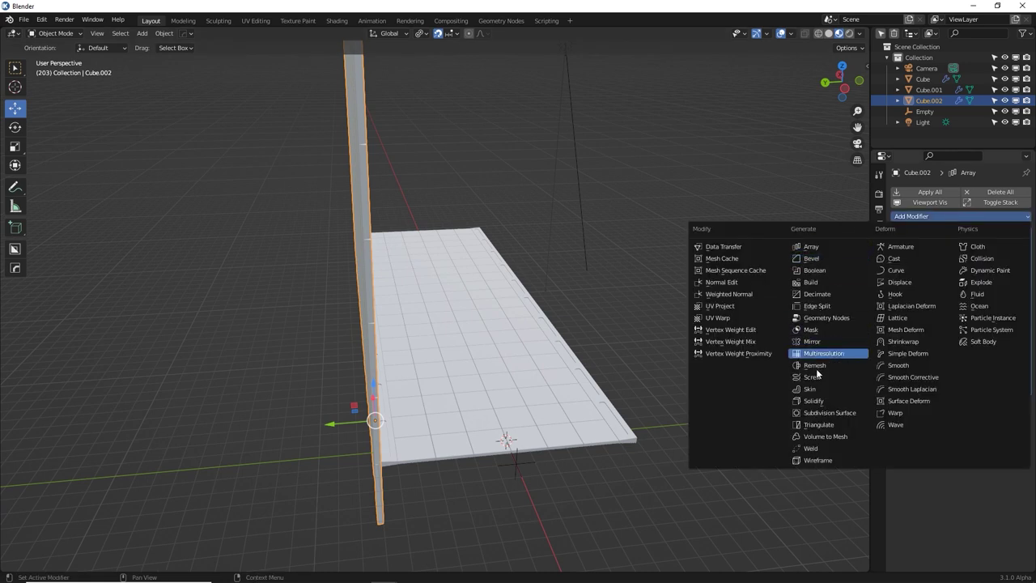
left_click(816, 341)
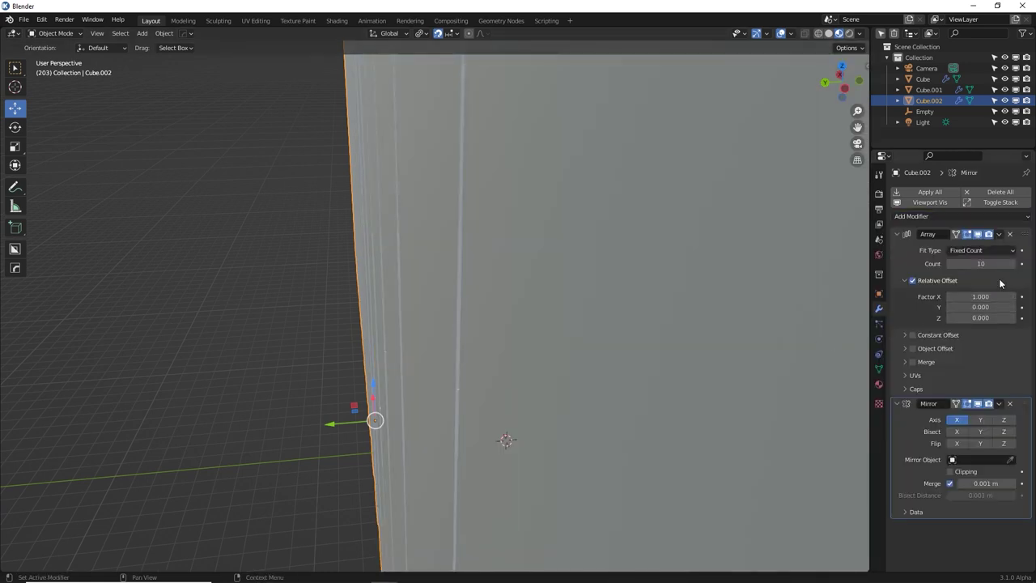
left_click(978, 464)
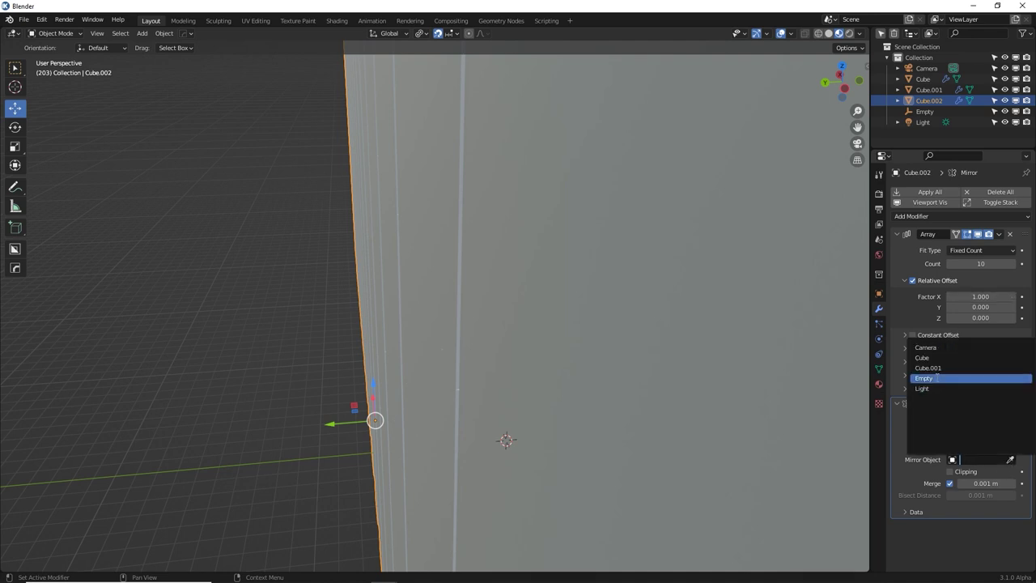
left_click(963, 381)
left_click(958, 418)
left_click(977, 419)
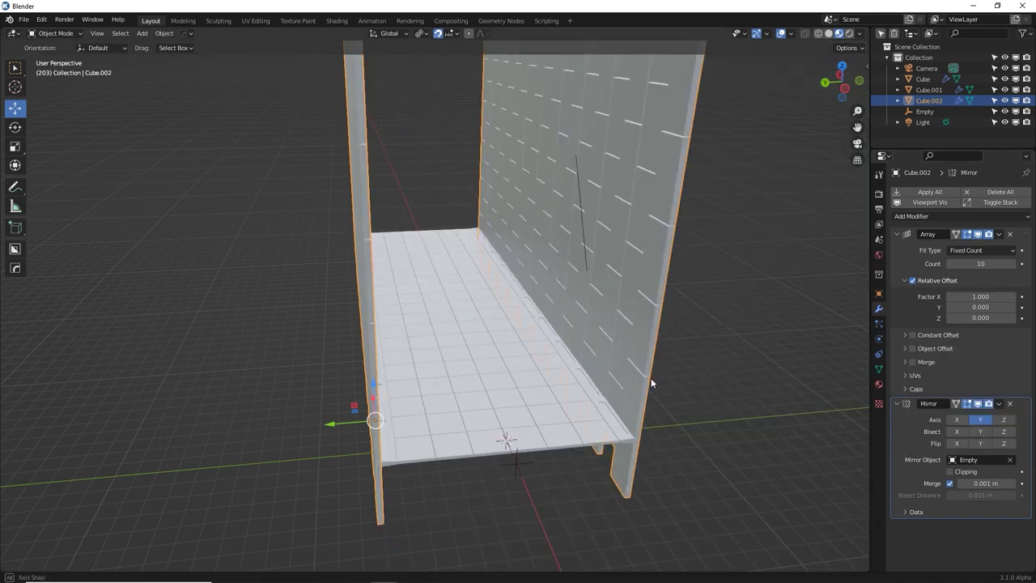
Add a mesh cube at the 3D cursor and raise it 10 m along Z between the walls
middle_click_drag(651, 378, 560, 332)
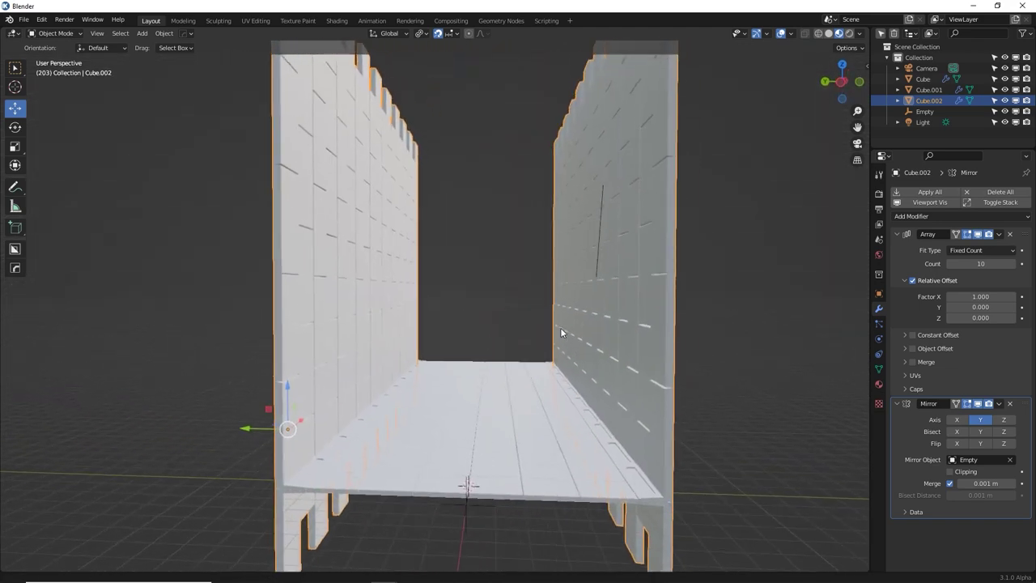
scroll(560, 332, "up", 2)
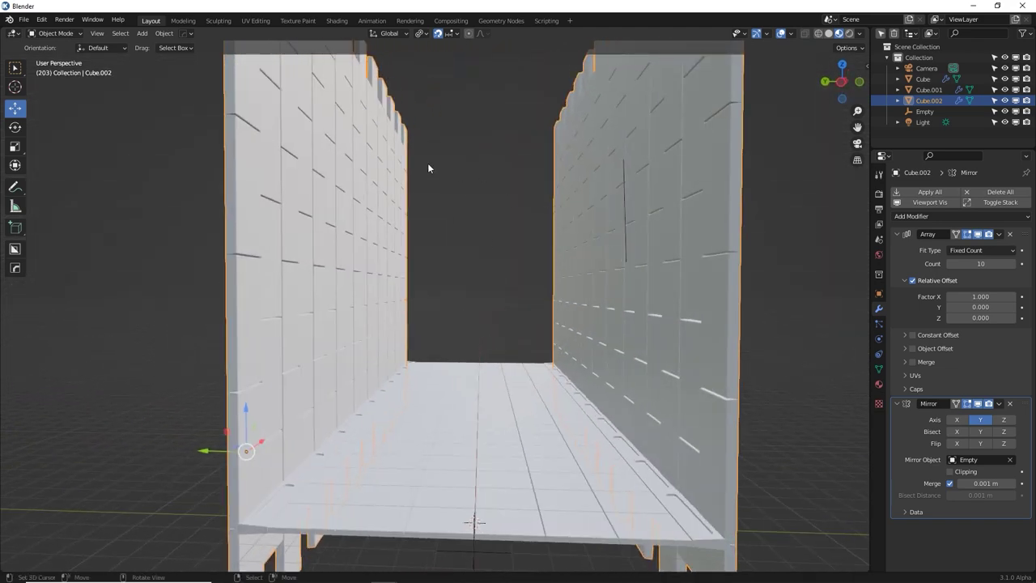
middle_click_drag(464, 172, 501, 189)
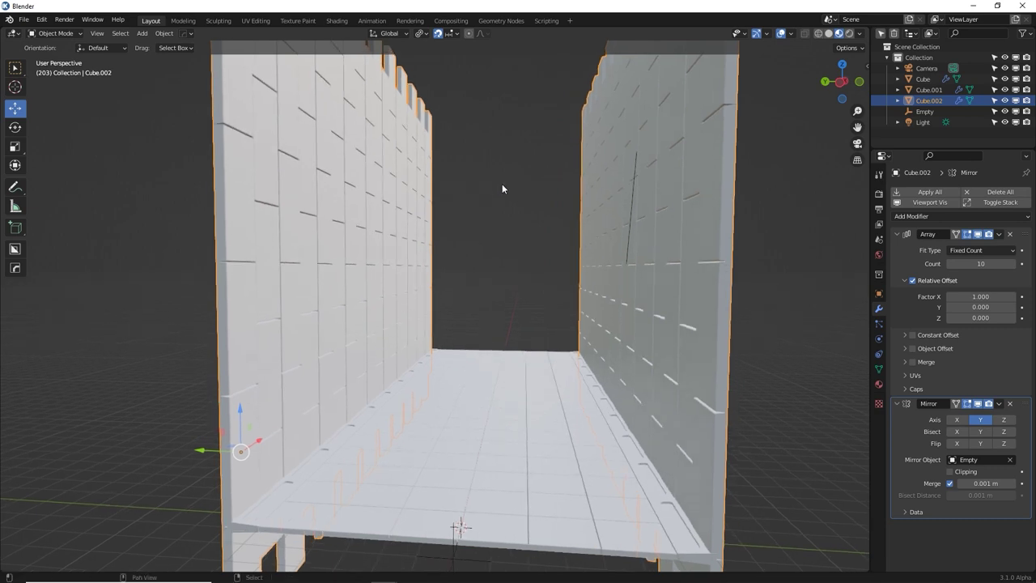
key("shift+a")
mouse_move(542, 251)
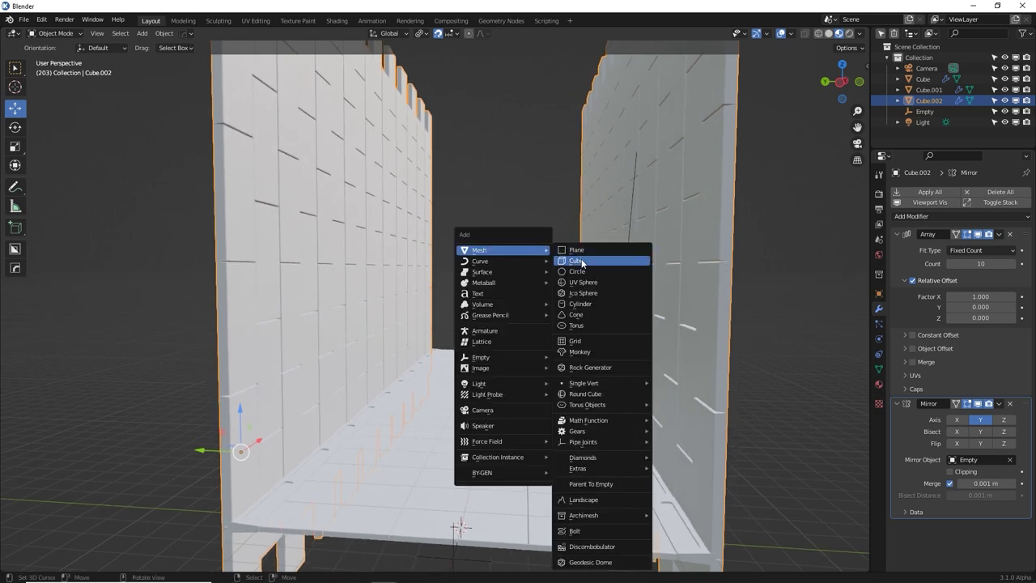
left_click(582, 262)
key("g")
key("z")
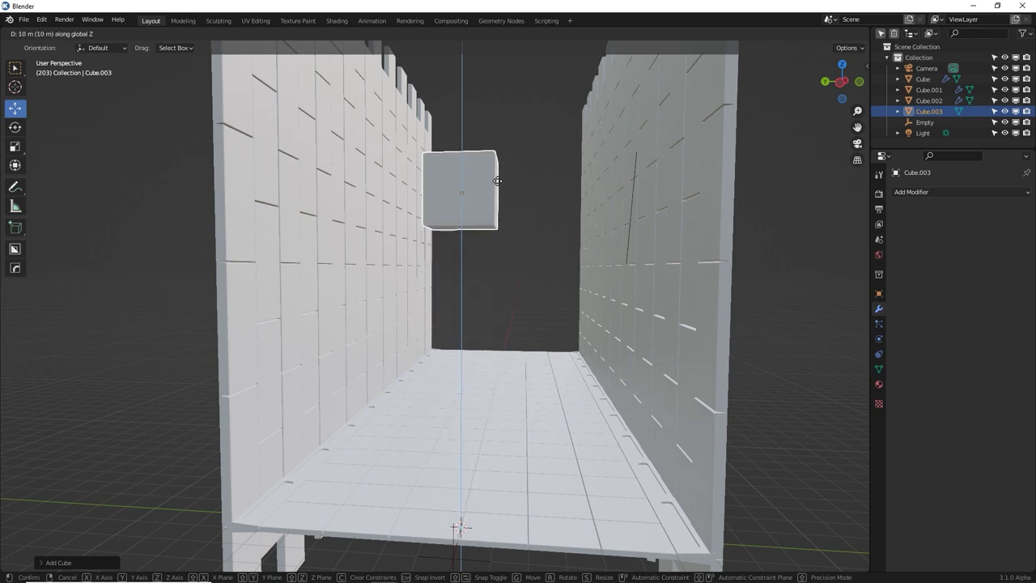
left_click(500, 227)
In Edit Mode, scale the raised cube along Y into a beam that extends just past both walls
middle_click_drag(500, 226, 509, 223)
key("KP_1")
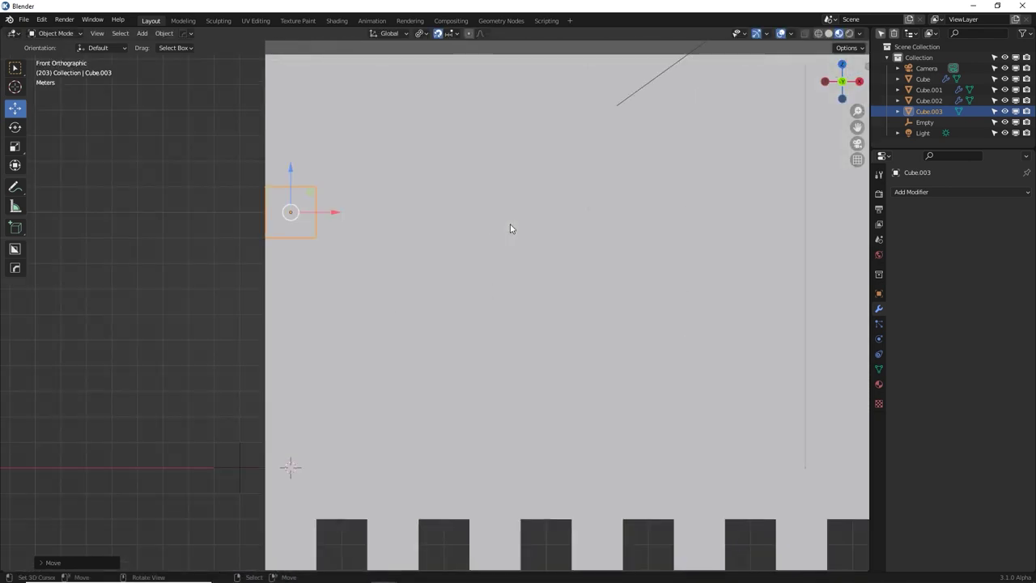
key("KP_3")
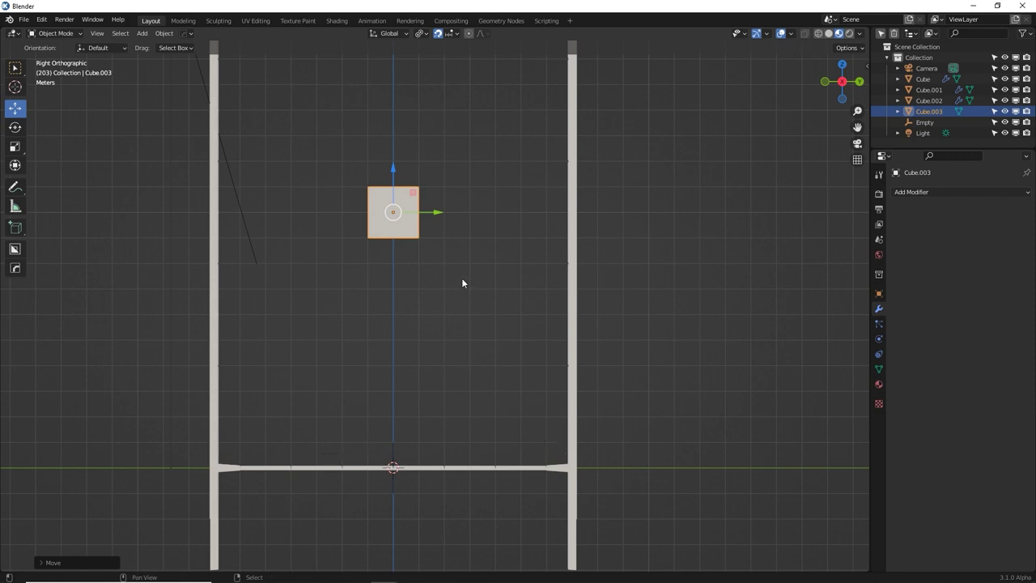
middle_click_drag(448, 328, 458, 362, "shift")
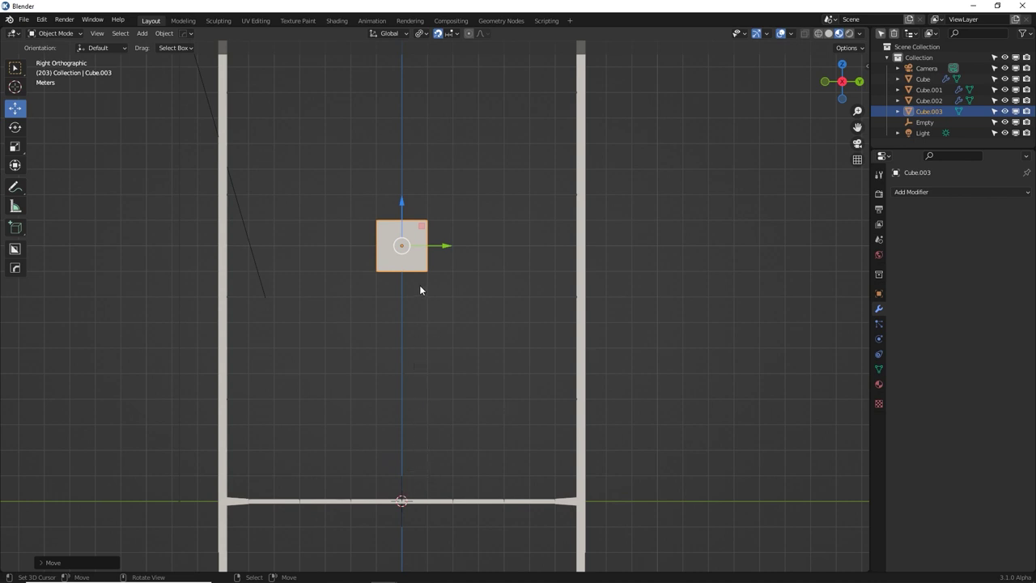
key("KP_5")
middle_click_drag(456, 263, 481, 306)
key("Tab")
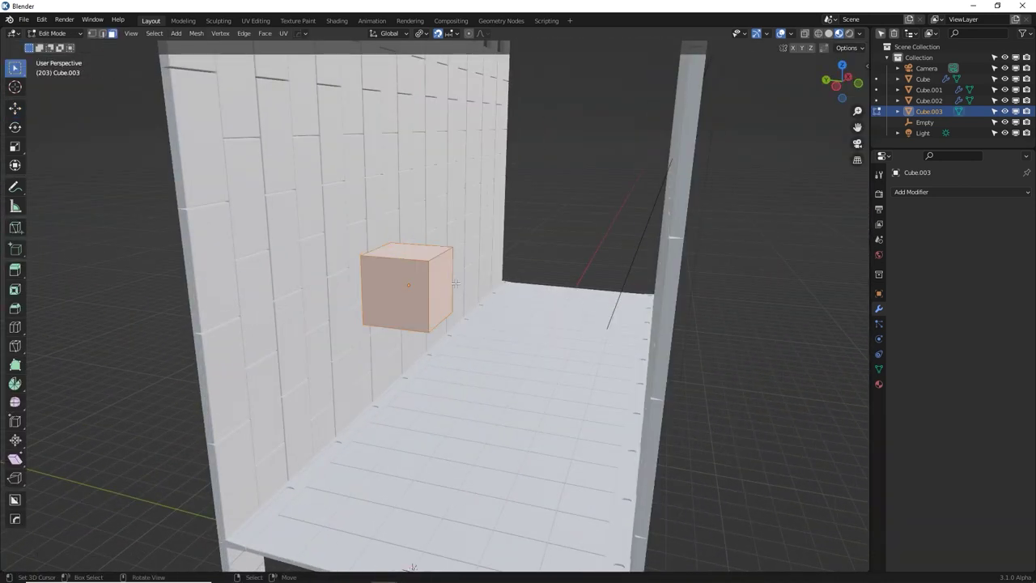
key("s")
key("y")
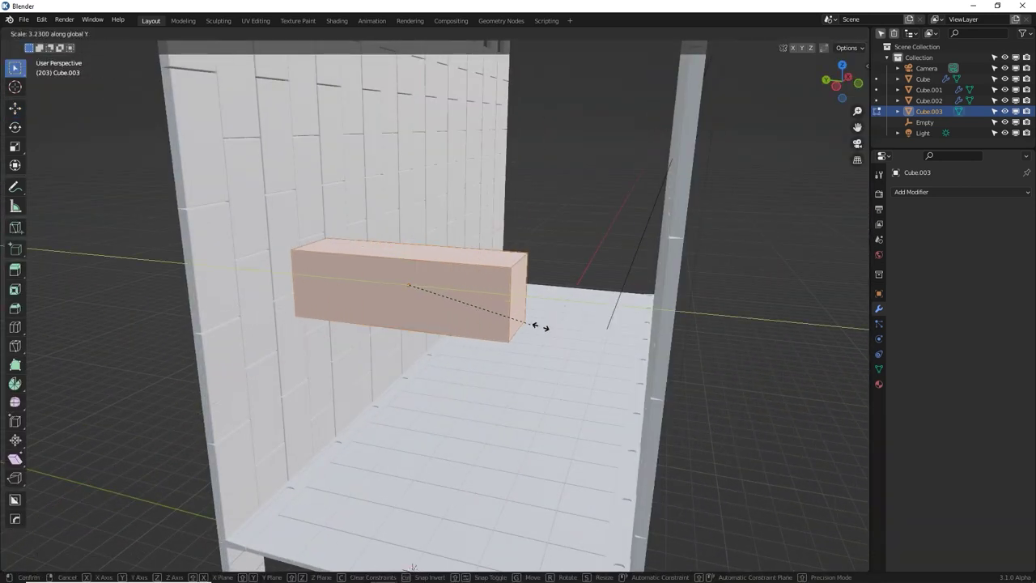
left_click(704, 372)
Duplicate the beam and shift the copy along X into the corridor so it partly overlaps the original
middle_click_drag(704, 372, 585, 324)
middle_click_drag(513, 326, 471, 354)
key("g")
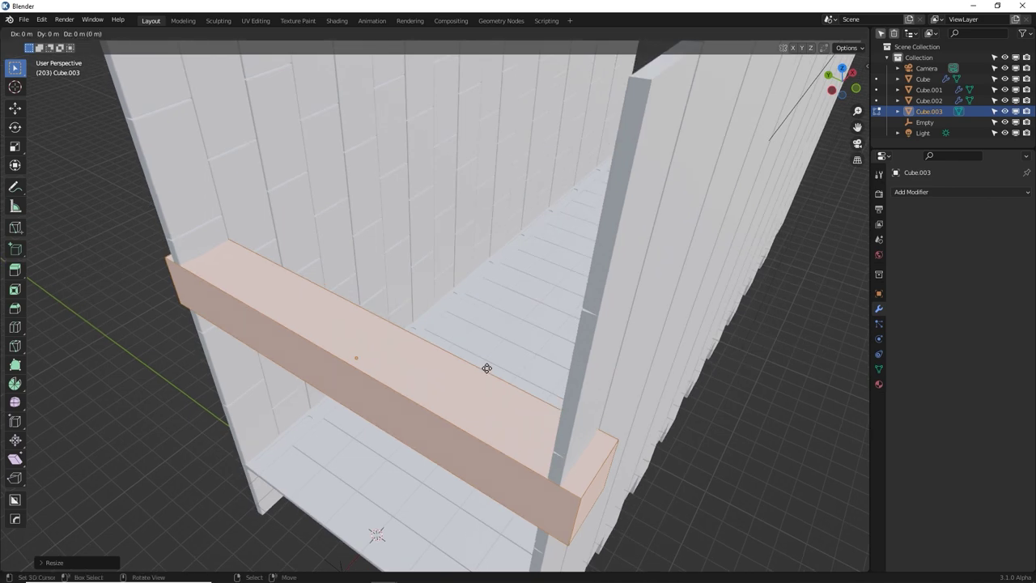
key("x")
left_click(529, 337)
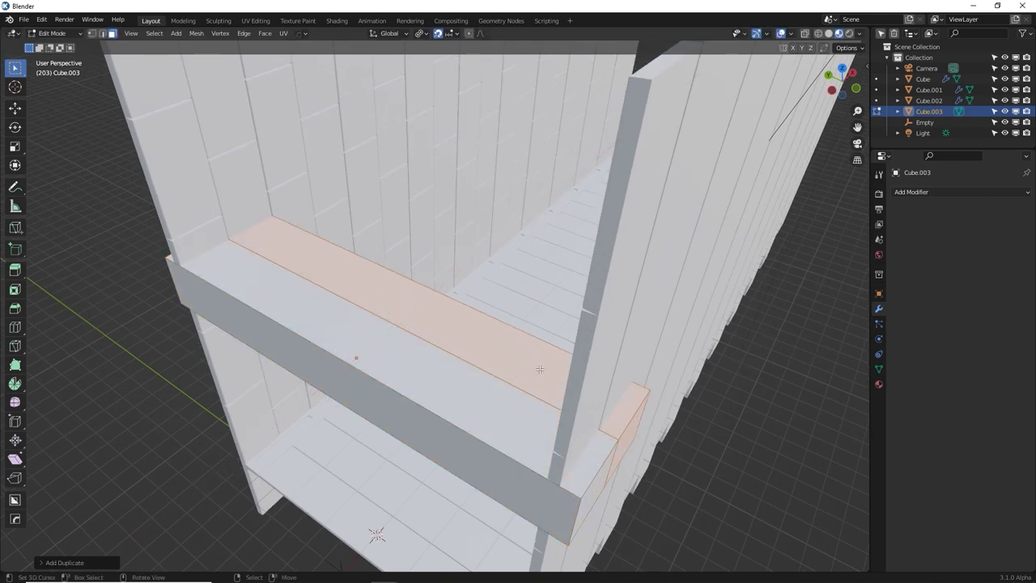
middle_click_drag(540, 370, 538, 295)
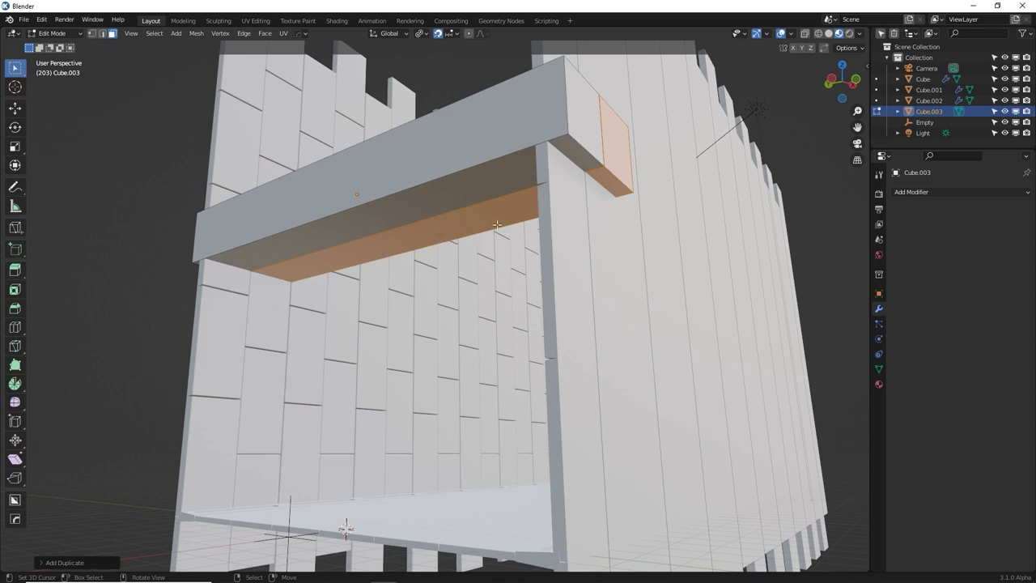
Scale the duplicated beam thinner along Z and raise it flush with the top of the original beam, then leave Edit Mode
key("s")
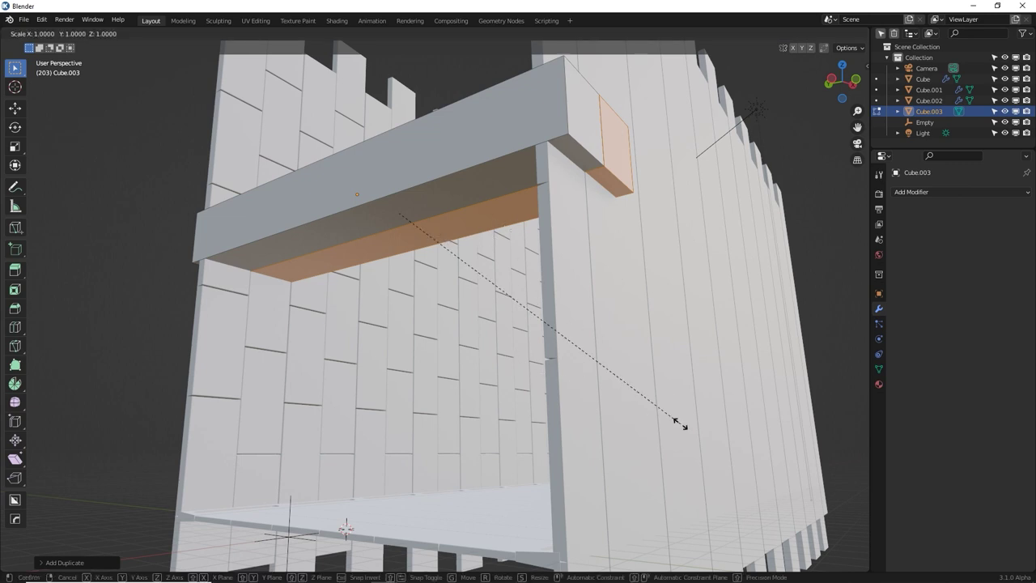
key("z")
left_click(447, 251)
middle_click_drag(589, 288, 546, 334)
key("g")
key("z")
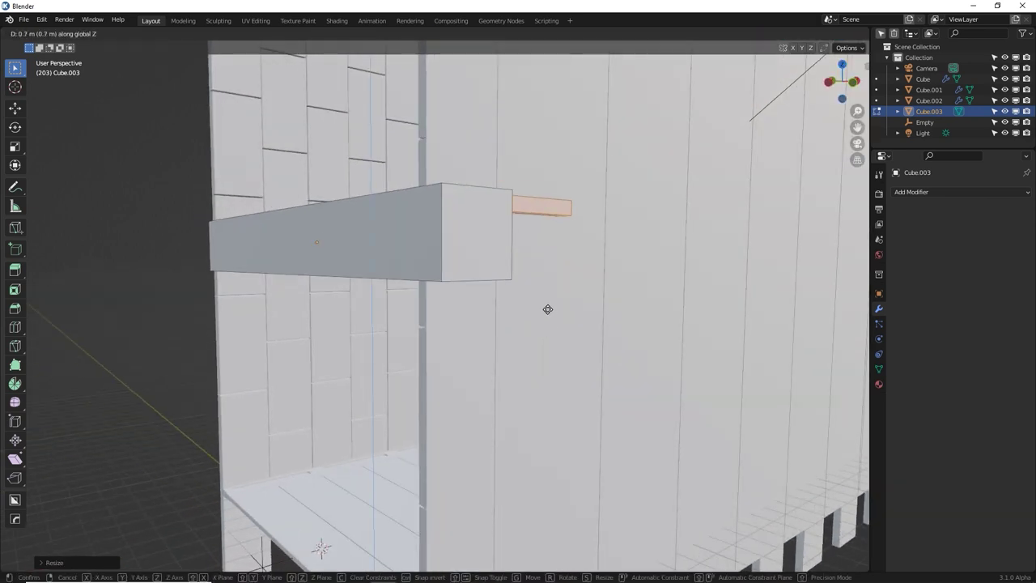
left_click(548, 278)
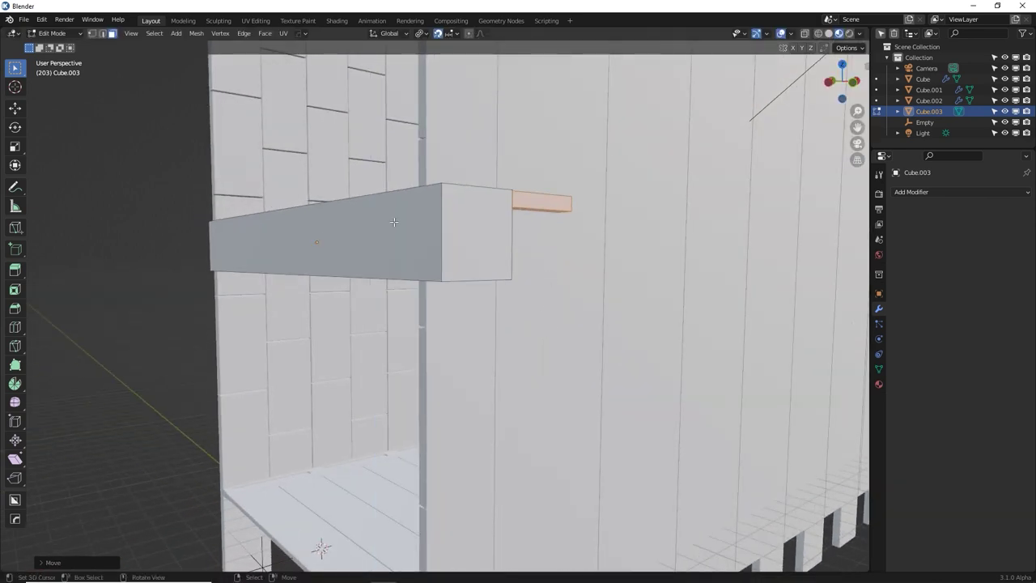
middle_click_drag(393, 221, 396, 246)
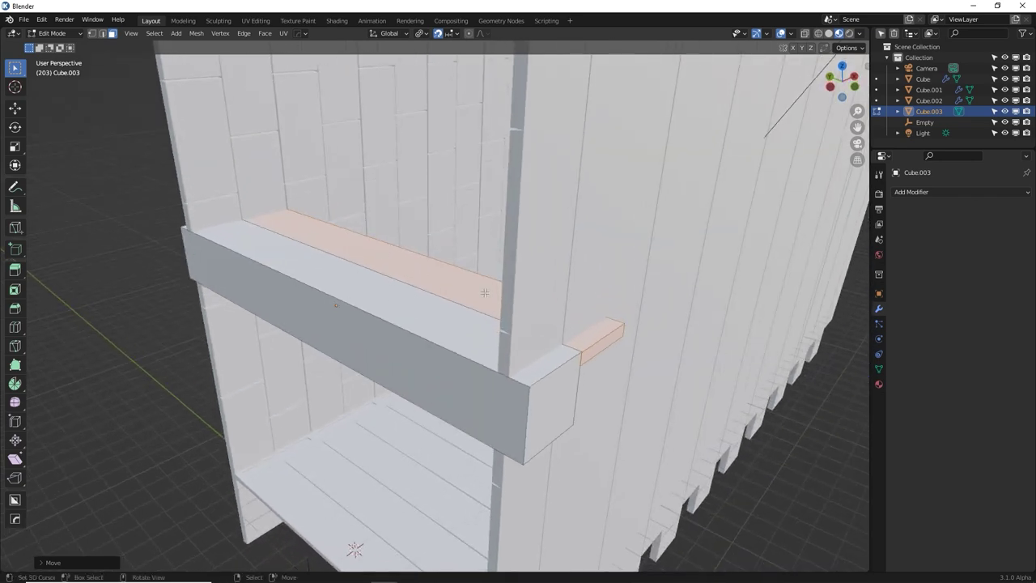
middle_click_drag(526, 327, 440, 219)
key("Tab")
Add an Array modifier to the overhead beam object with a count of 10
scroll(449, 272, "down", 5)
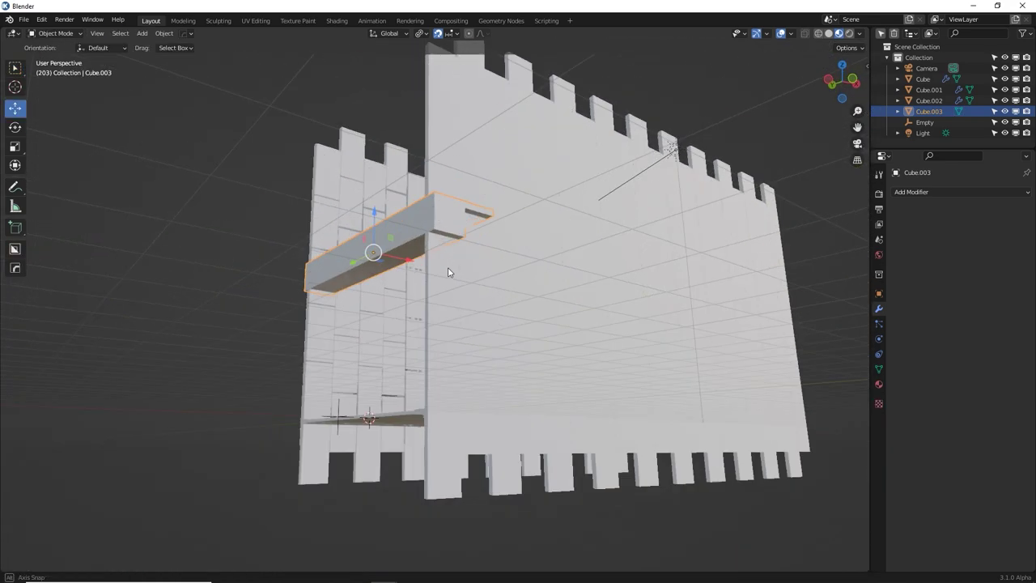
middle_click_drag(448, 272, 601, 288)
left_click(898, 192)
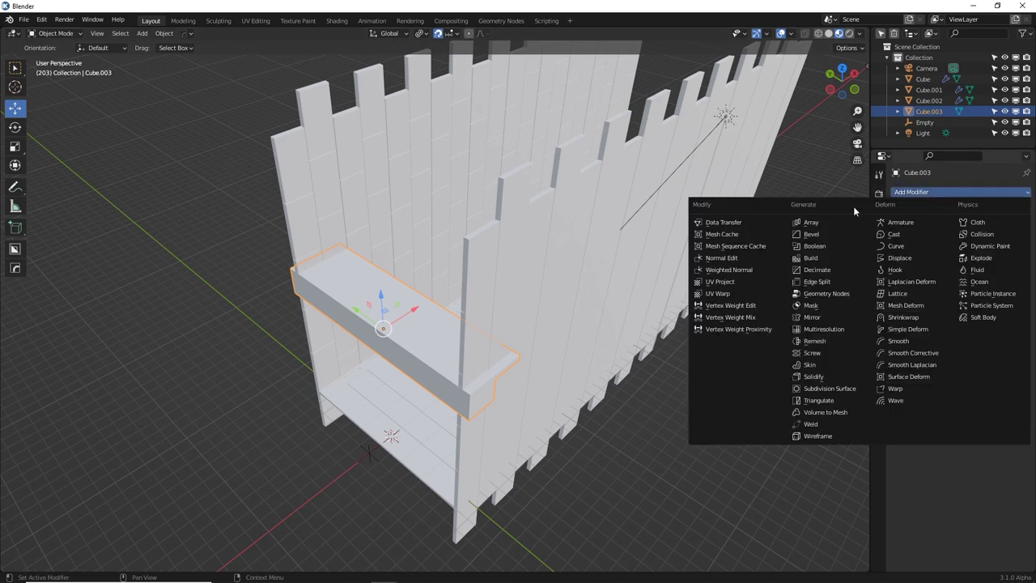
left_click(809, 222)
middle_click_drag(441, 287, 485, 288)
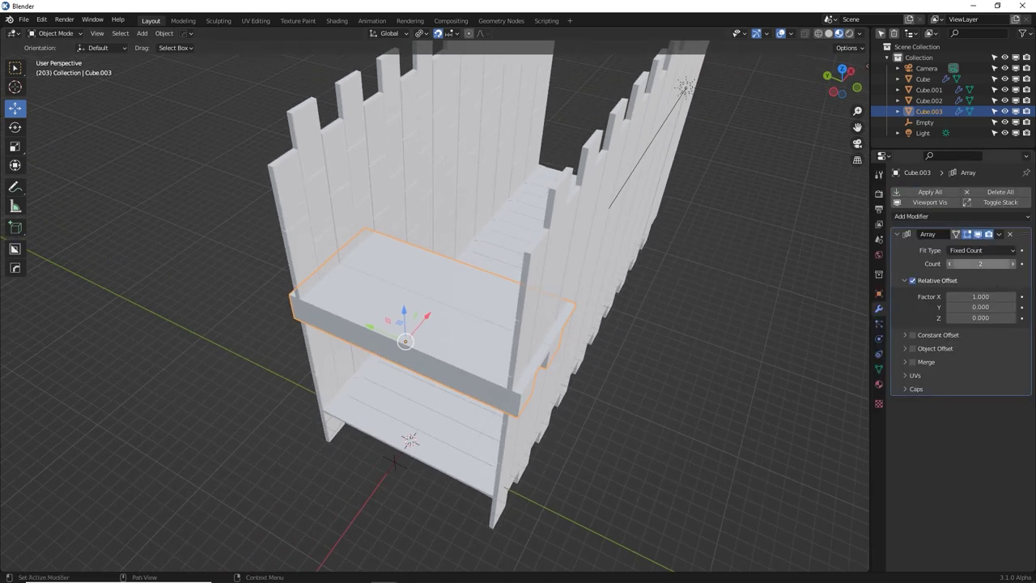
key("Return")
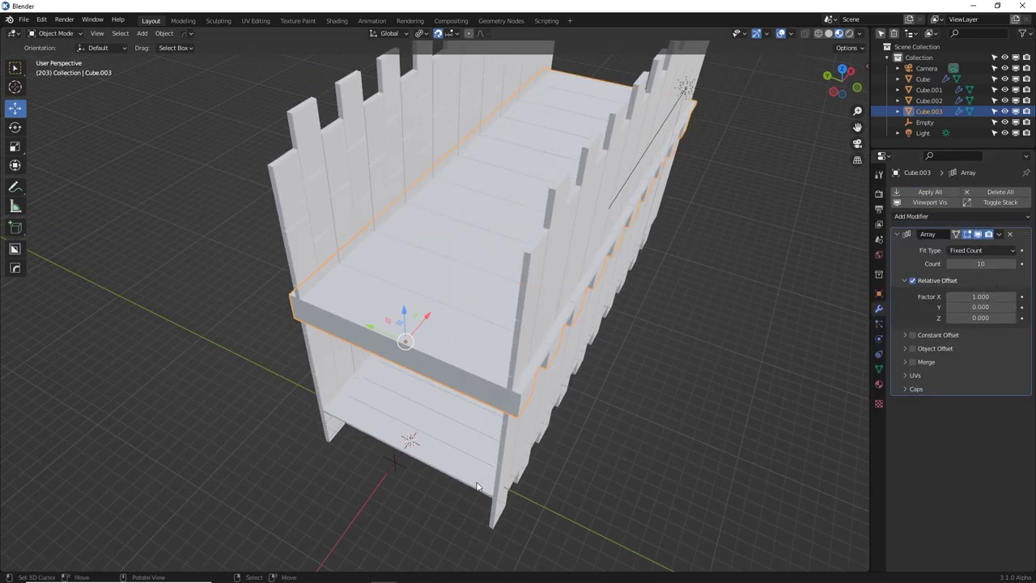
Duplicate the mirrored side wall, move the copy along X past the corridor's far end, and remove the copy's Mirror modifier
middle_click_drag(479, 485, 489, 271)
scroll(503, 404, "up", 2)
scroll(520, 368, "up", 3)
scroll(520, 368, "up", 1)
middle_click_drag(460, 329, 467, 369)
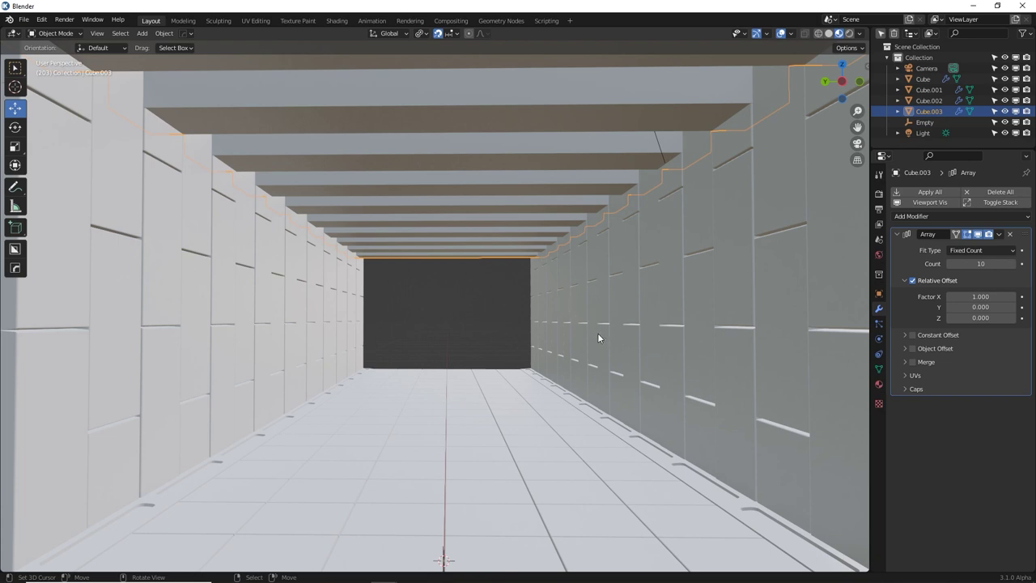
right_click(567, 305)
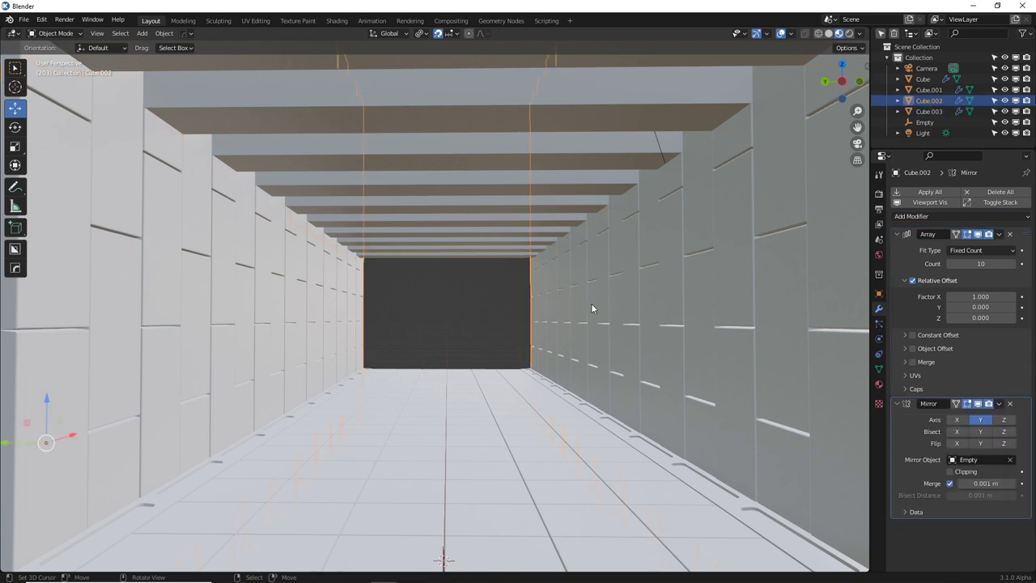
scroll(619, 306, "down", 5)
middle_click_drag(619, 306, 565, 330)
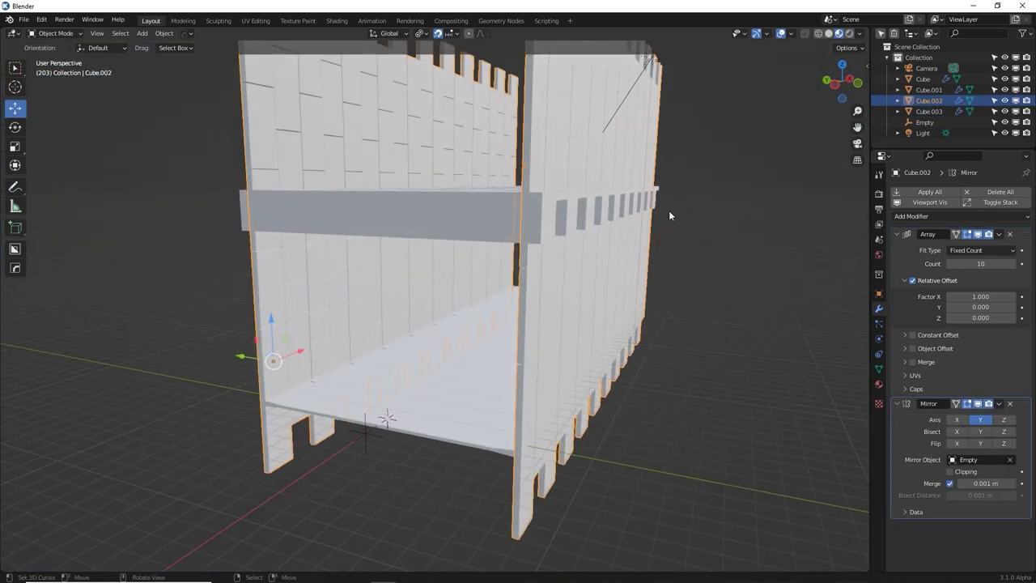
middle_click_drag(559, 246, 737, 391)
key("shift+d")
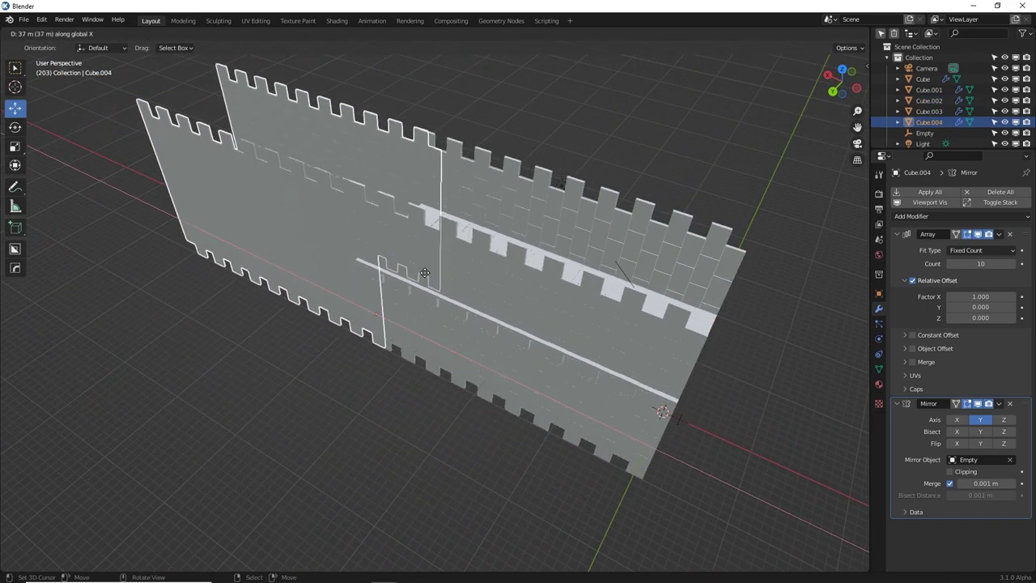
left_click(420, 264)
left_click(1010, 404)
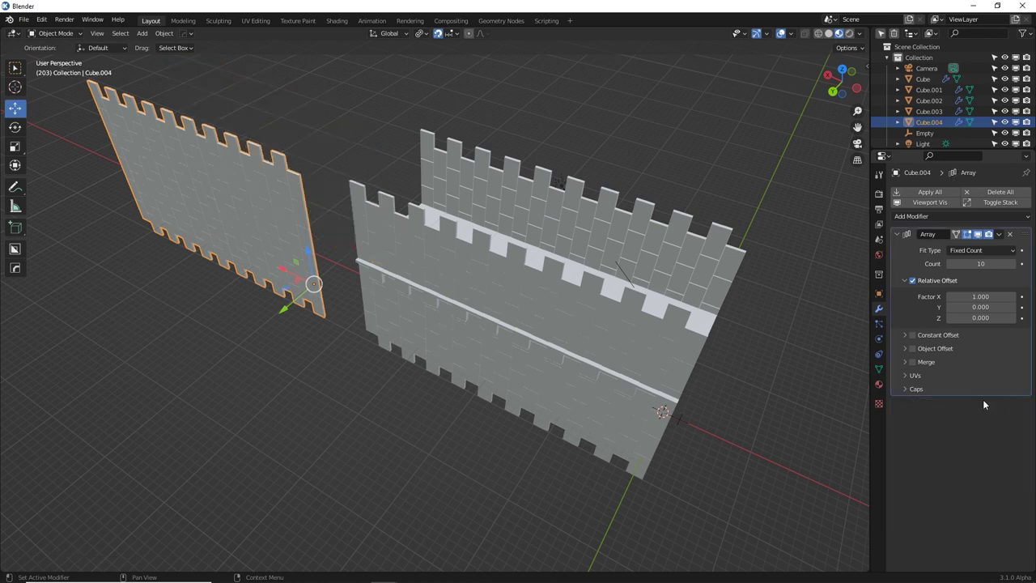
Rotate the wall copy -90° around the global Z axis so it stands across the corridor
type("rz90")
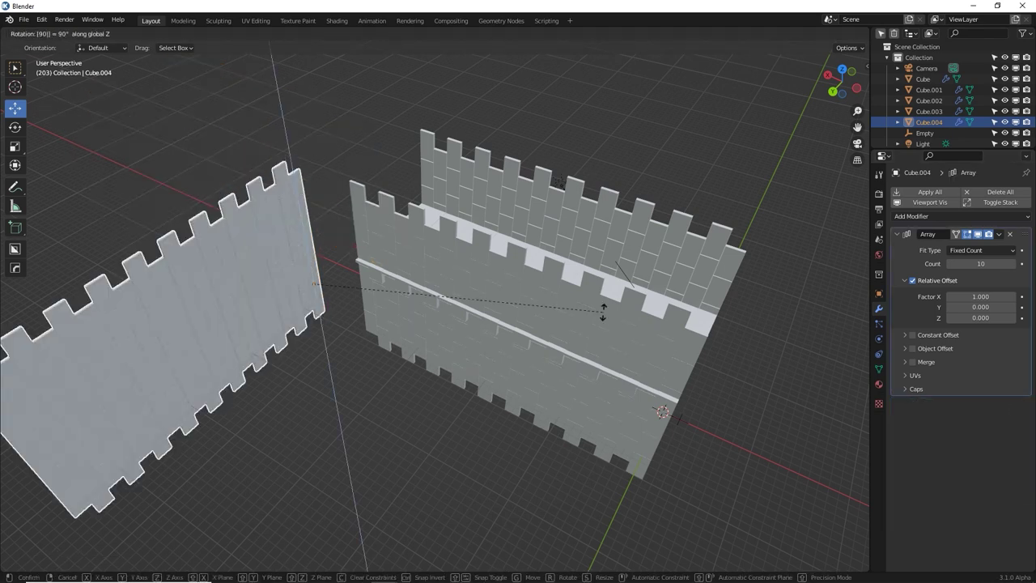
key("minus")
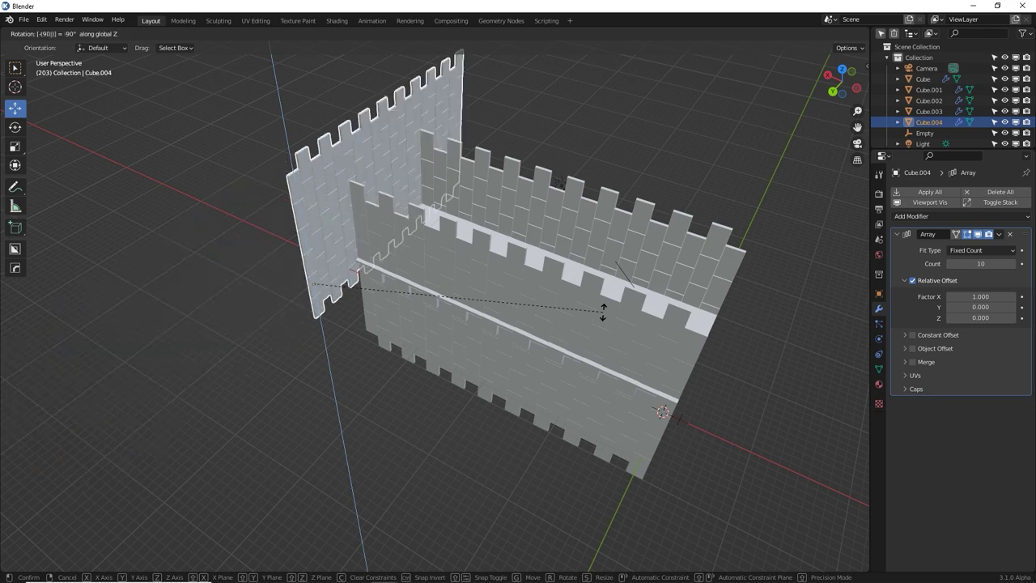
key("Return")
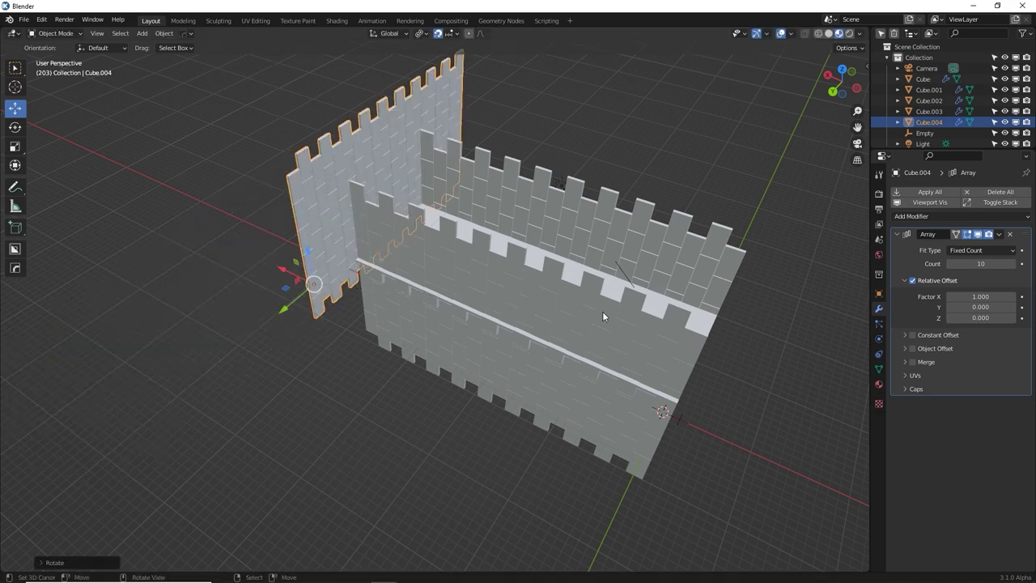
In top view, move the rotated wall -9 m along X against the corridor's far end
key("KP_7")
middle_click_drag(601, 343, 533, 328, "shift")
scroll(533, 328, "up", 5)
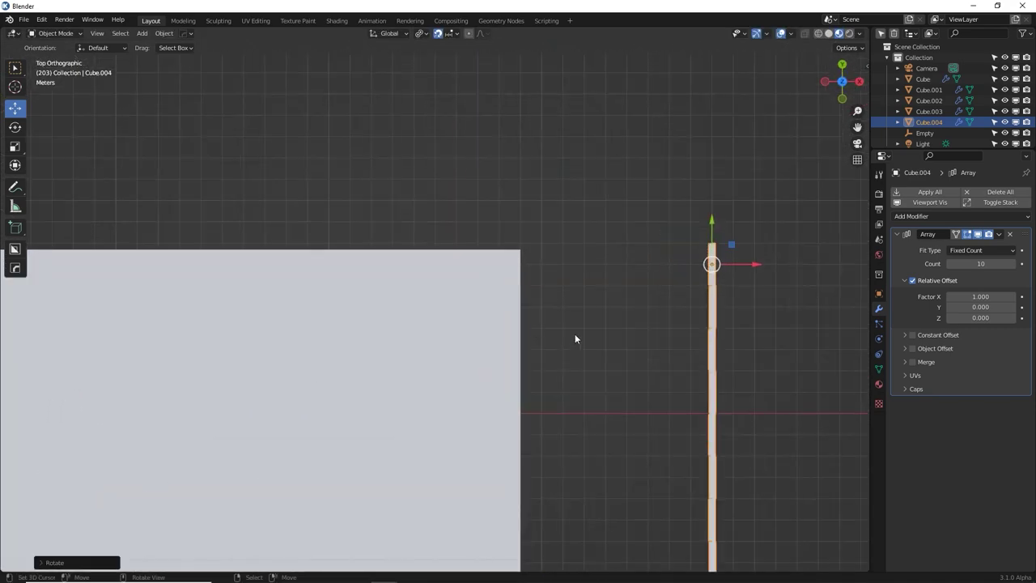
left_click_drag(719, 353, 528, 347)
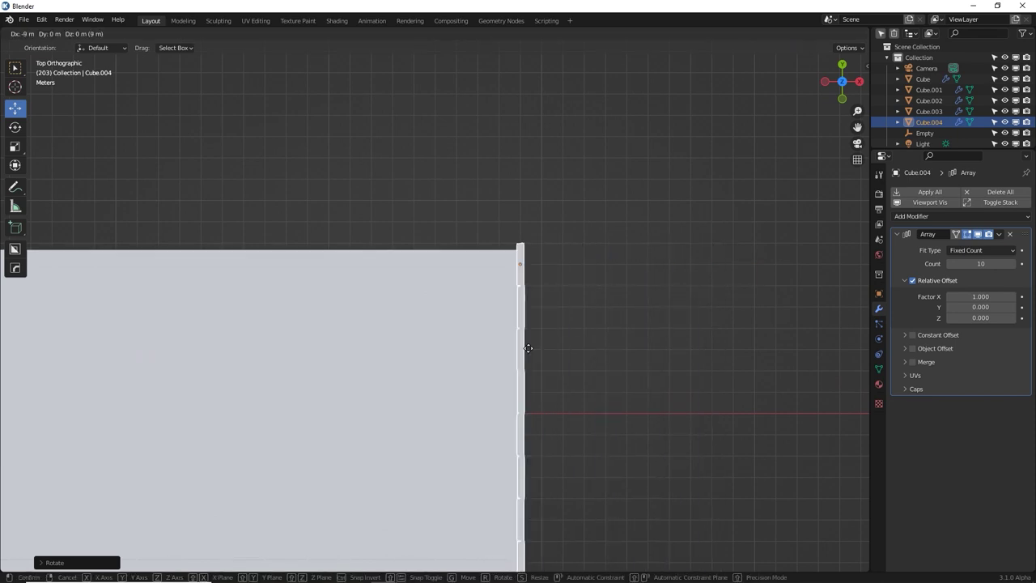
Shift the end wall along Y in two moves to adjust how its panels meet the corridor's corners
middle_click_drag(528, 347, 554, 349)
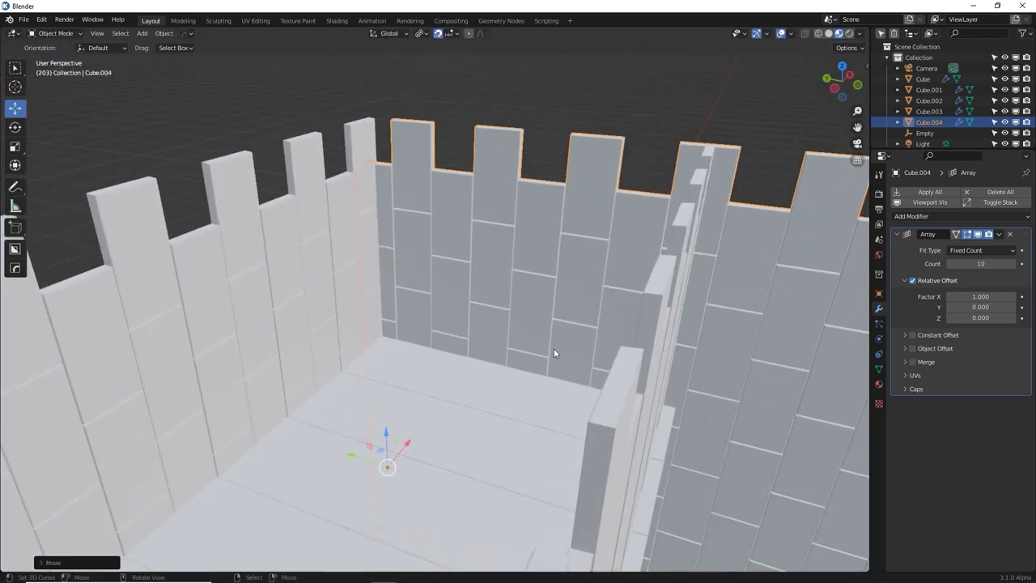
scroll(554, 350, "up", 3)
mouse_move(341, 172)
middle_mouse_down()
mouse_move(382, 171)
mouse_move(348, 176)
middle_mouse_up()
scroll(577, 294, "up", 3)
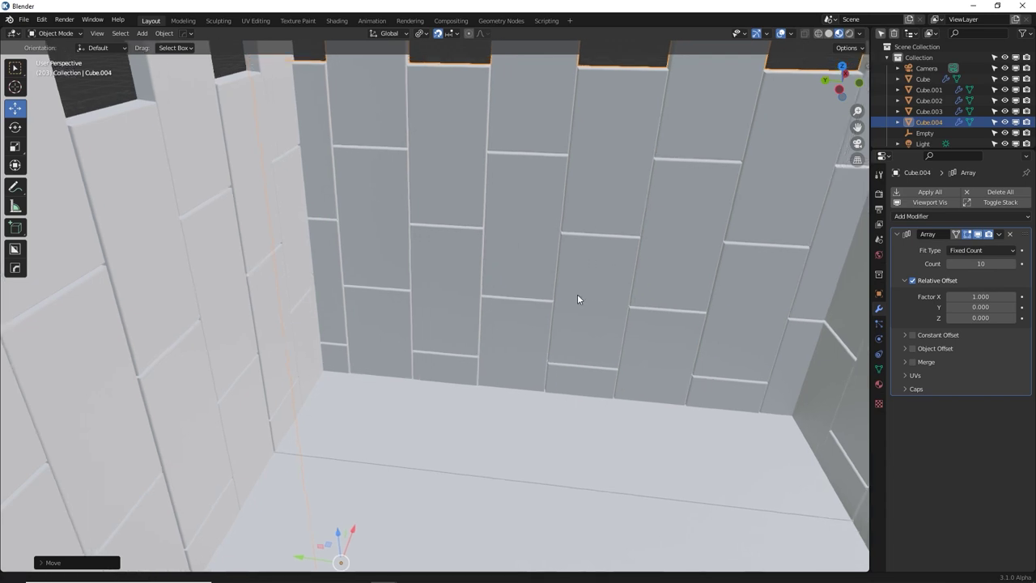
key("g")
key("y")
left_click(468, 276)
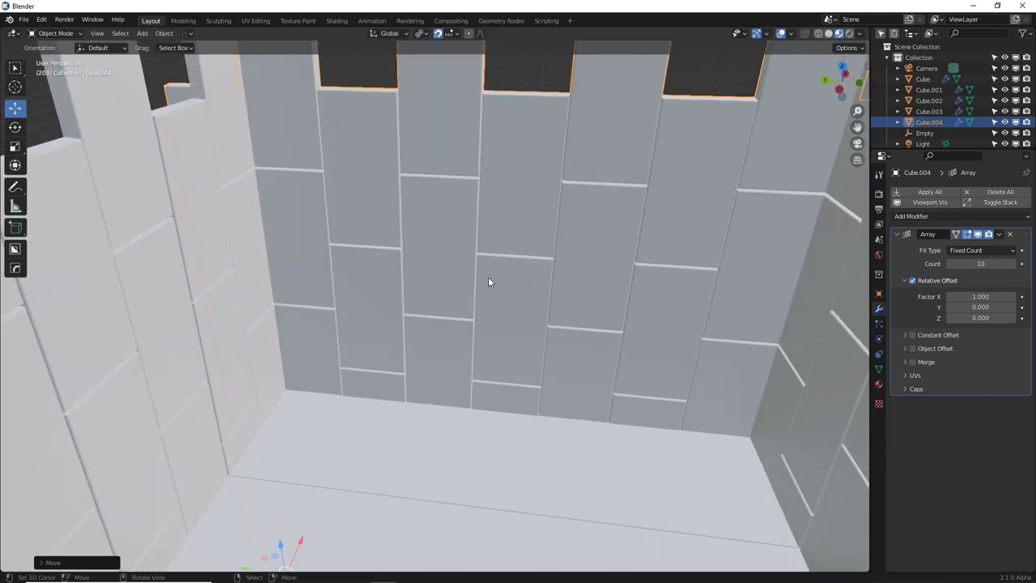
middle_click_drag(488, 276, 732, 168)
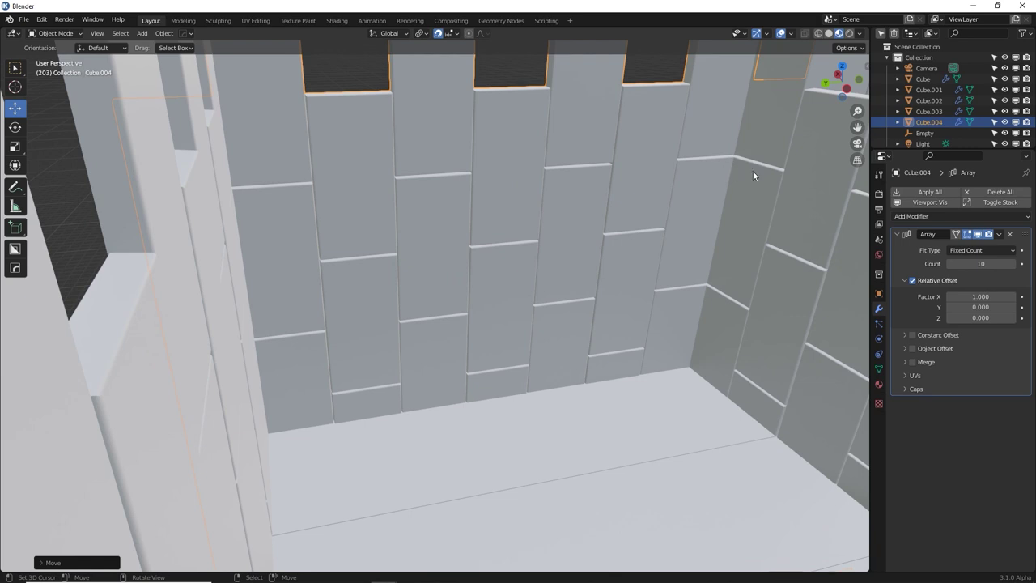
key("g")
key("y")
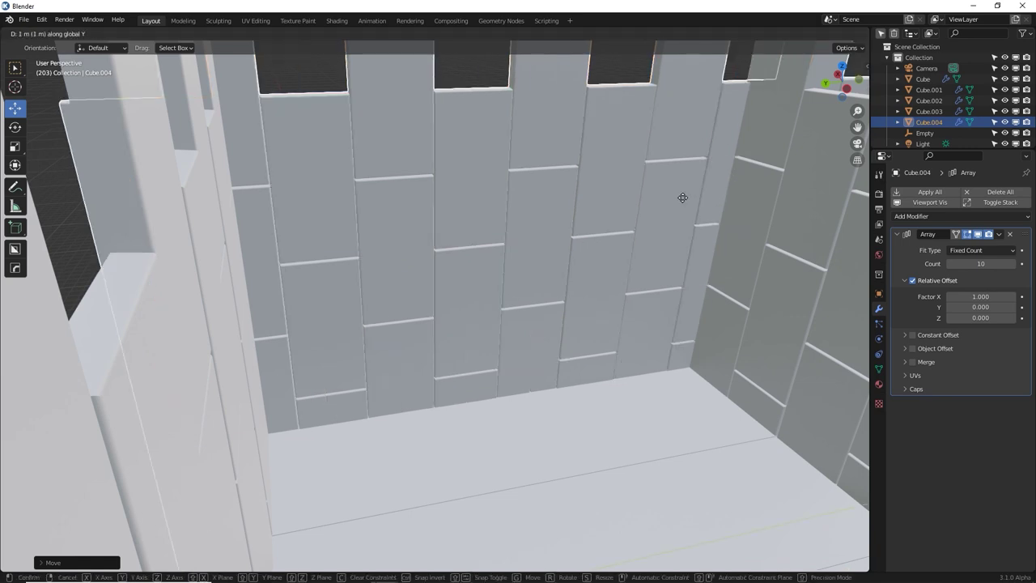
left_click(666, 197)
In Edit Mode, delete the selected upper panels of the mirrored side walls above the beams
middle_click_drag(677, 204, 306, 216)
scroll(495, 358, "down", 12)
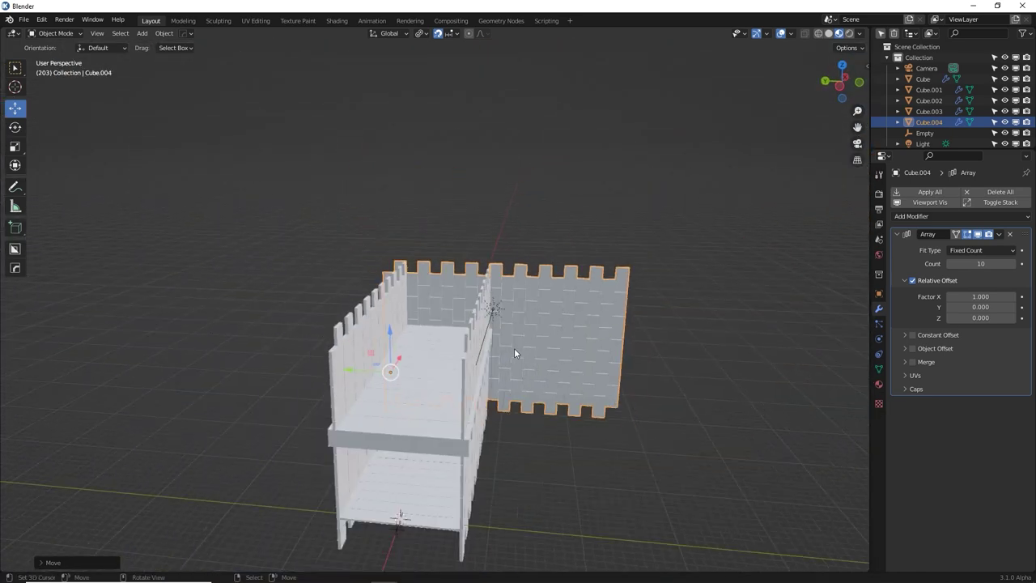
middle_click_drag(513, 348, 475, 333)
scroll(476, 328, "up", 8)
scroll(478, 310, "up", 6)
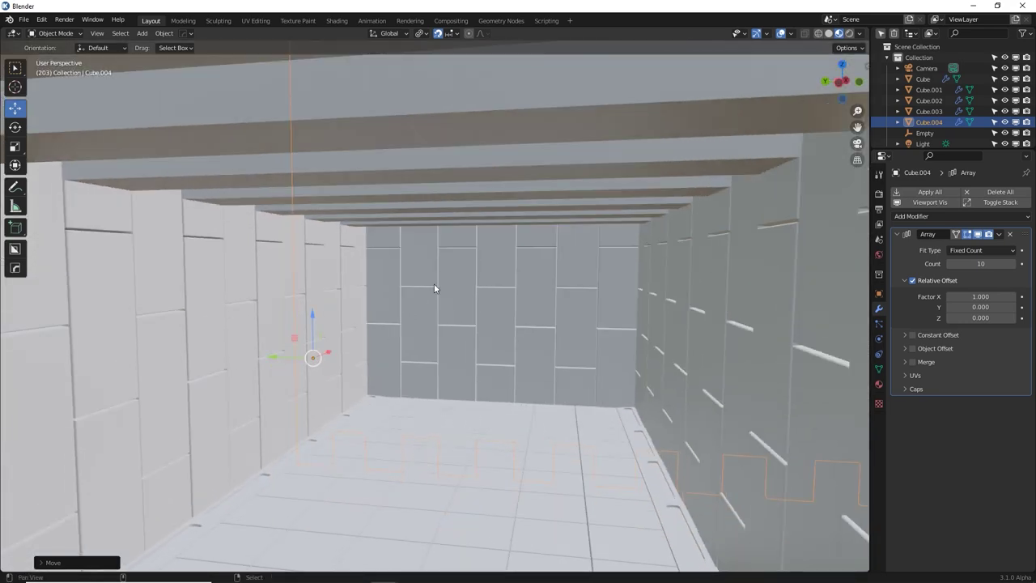
scroll(434, 288, "up", 8)
scroll(483, 305, "down", 7)
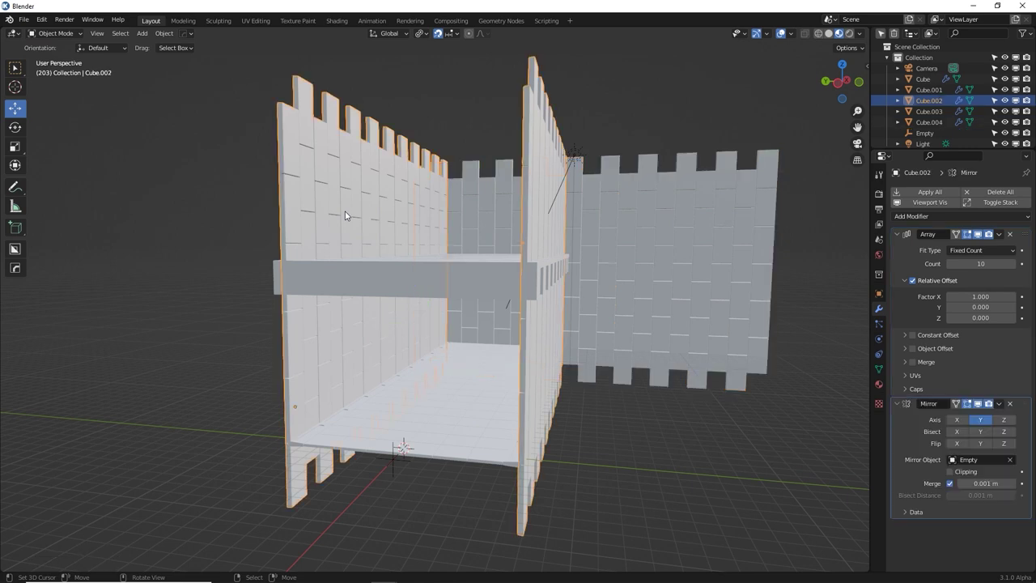
key("Tab")
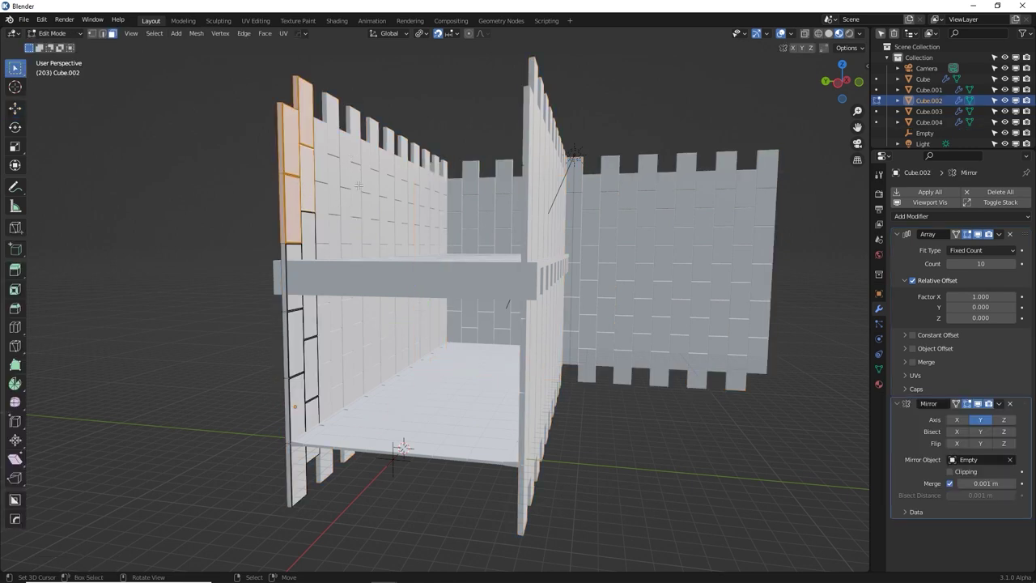
key("x")
left_click(359, 185)
key("Tab")
In Edit Mode, delete the selected upper panels of the end wall as well
right_click(483, 199)
key("Tab")
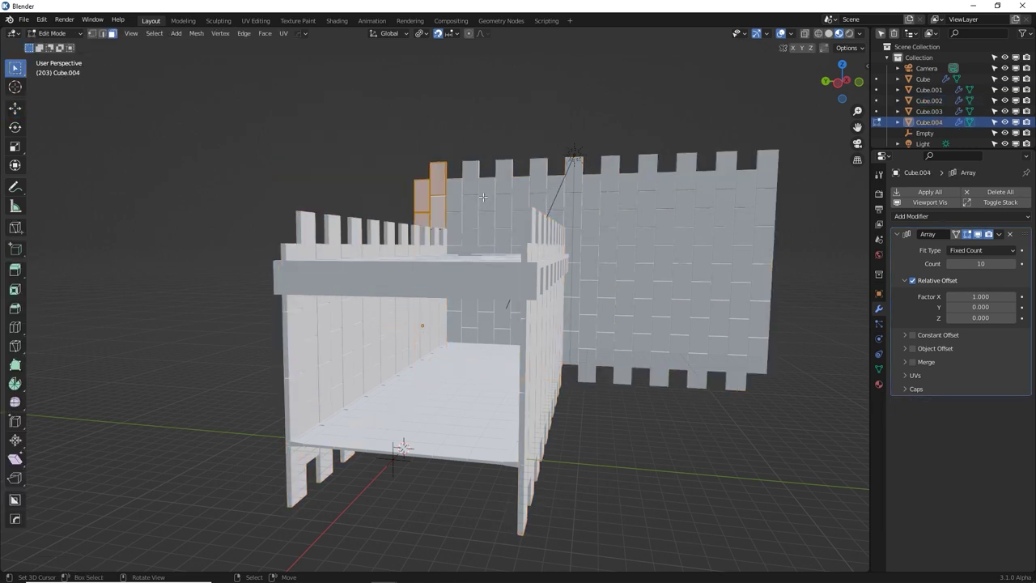
key("x")
left_click(483, 198)
middle_click_drag(483, 198, 356, 250)
key("Tab")
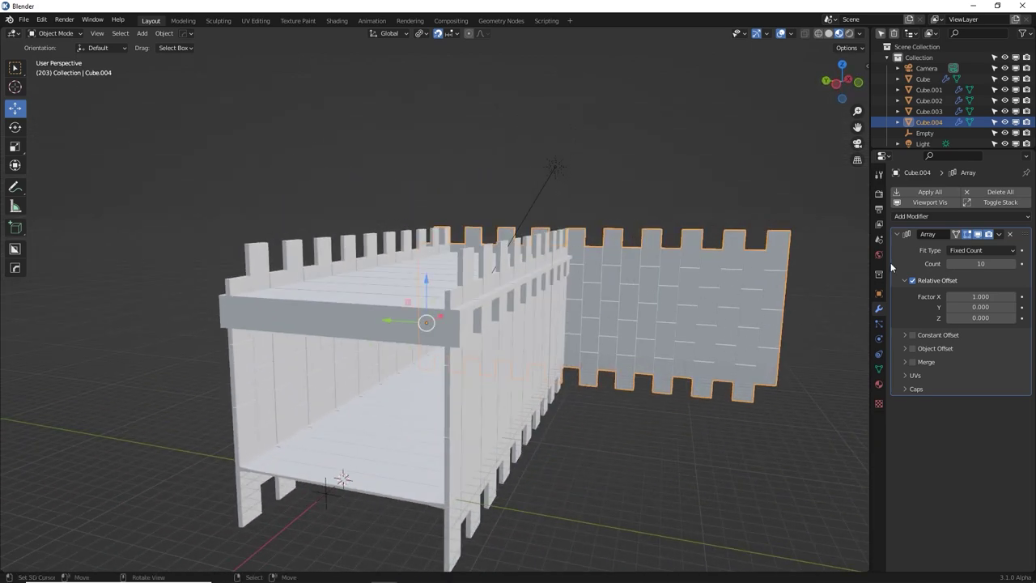
Set the end wall's Array count to 5 so it spans little more than the corridor's width
left_click(950, 264)
left_click(950, 264)
left_click(950, 264)
left_click(950, 264)
left_click(950, 264)
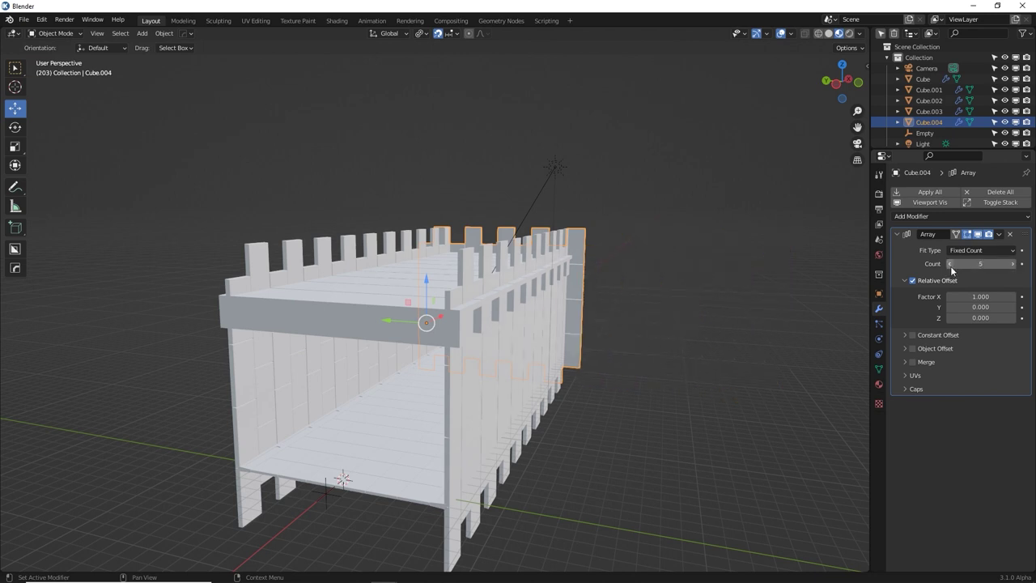
left_click(950, 264)
left_click_drag(1005, 264, 1011, 264)
Select the overhead beam array and examine how the beams meet the side walls and end wall inside the corridor
middle_click_drag(643, 290, 569, 267)
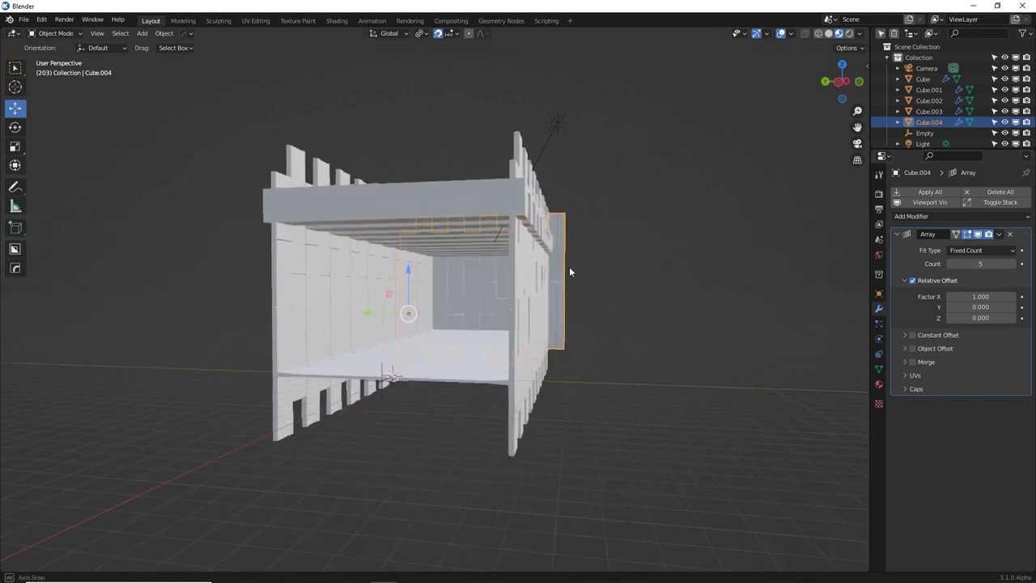
scroll(574, 298, "up", 6)
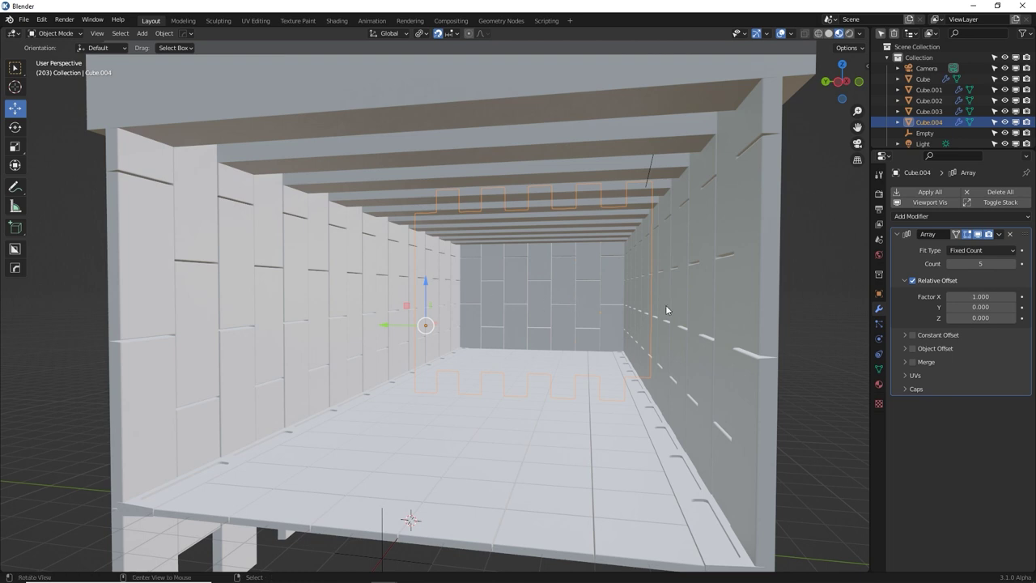
key("alt+a")
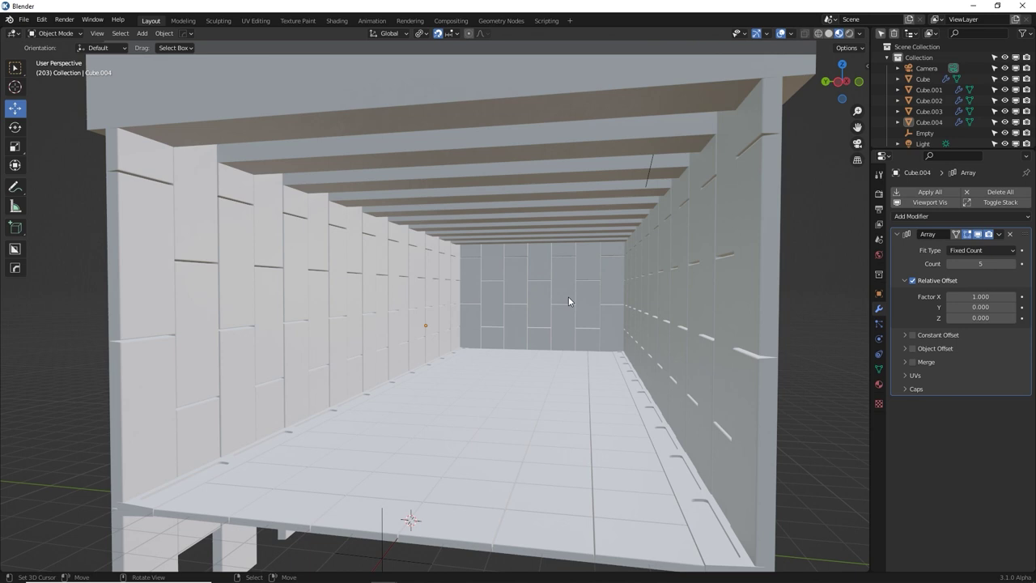
left_click(305, 127)
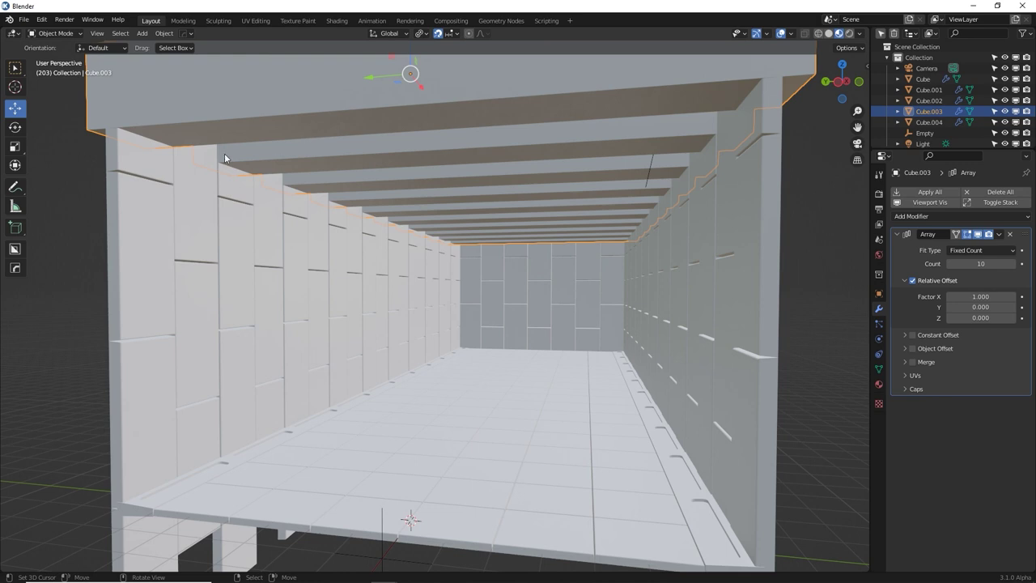
middle_click_drag(364, 208, 397, 220)
scroll(396, 223, "down", 3)
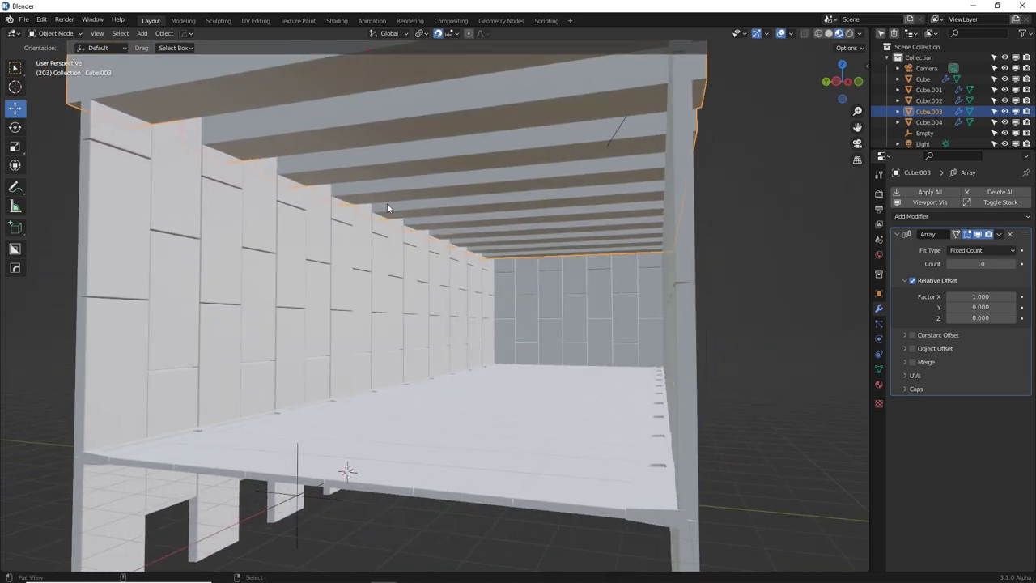
Add an area light at the origin and raise it along Z to 7 m inside the corridor
scroll(396, 210, "up", 3)
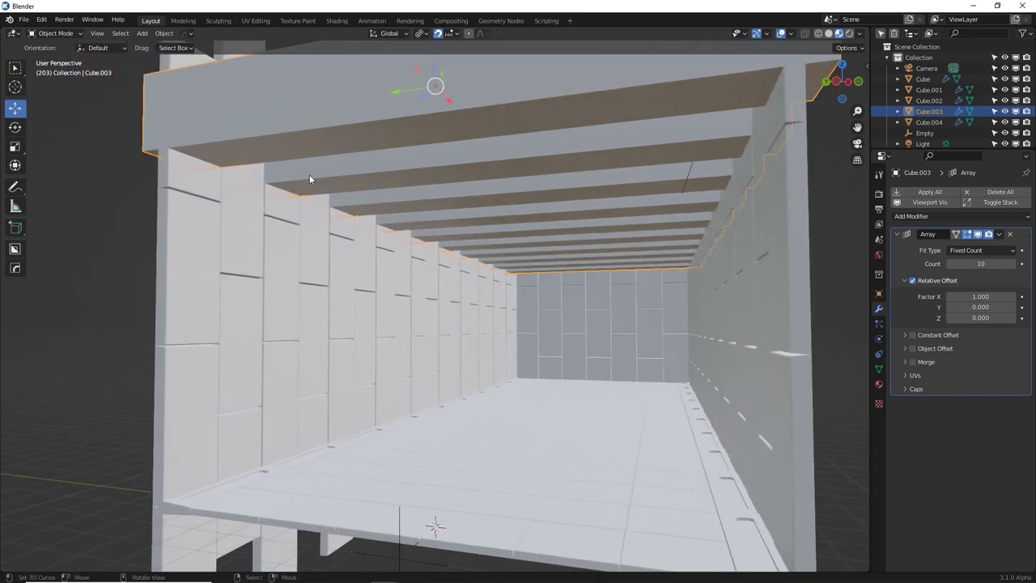
key("shift+a")
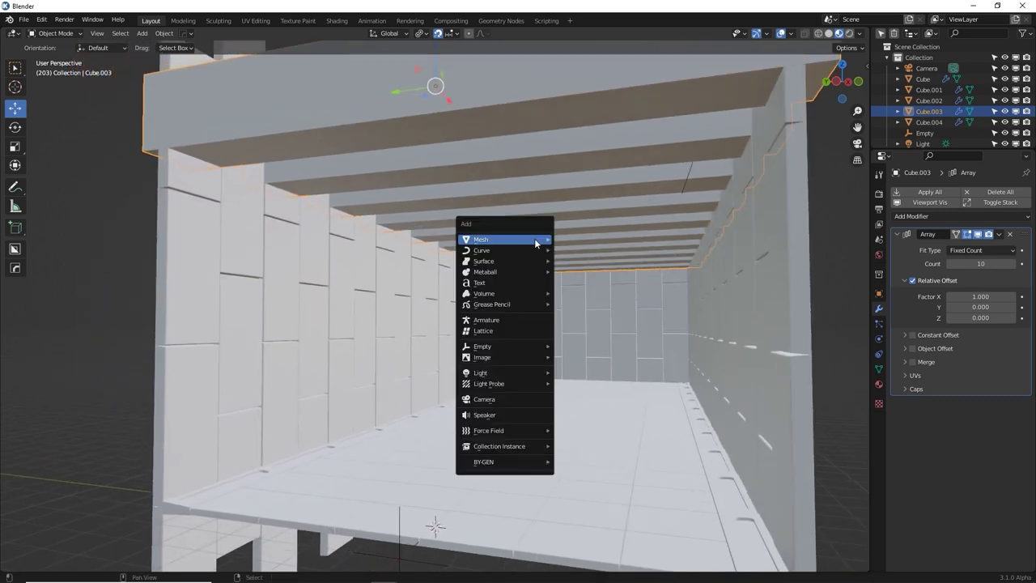
mouse_move(534, 239)
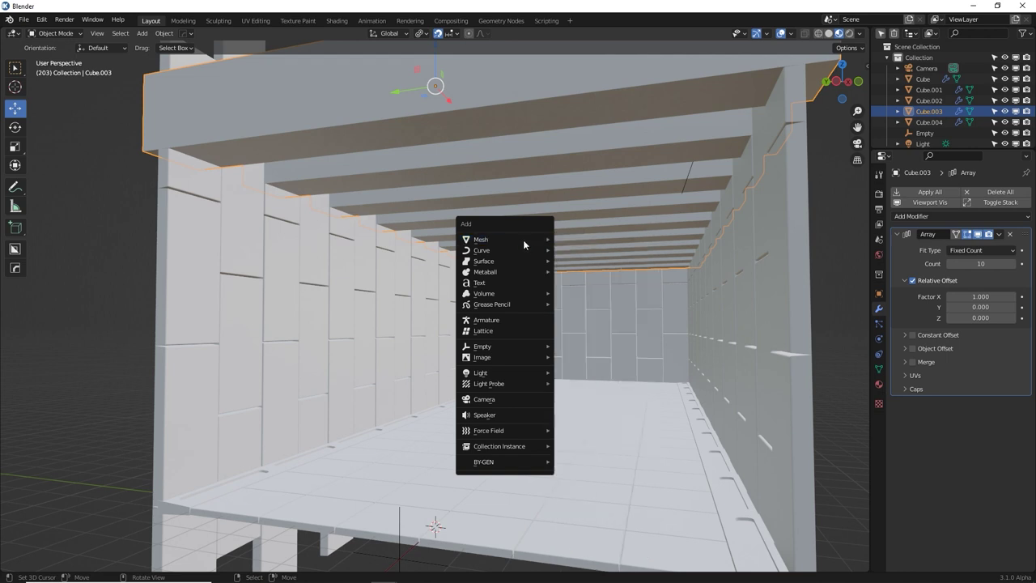
mouse_move(527, 373)
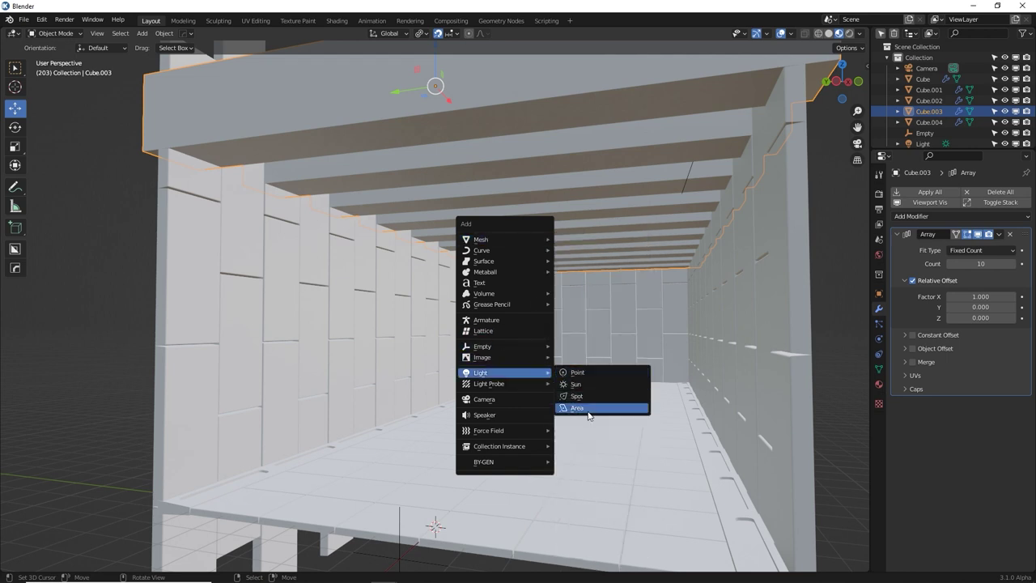
left_click(589, 411)
key("g")
key("z")
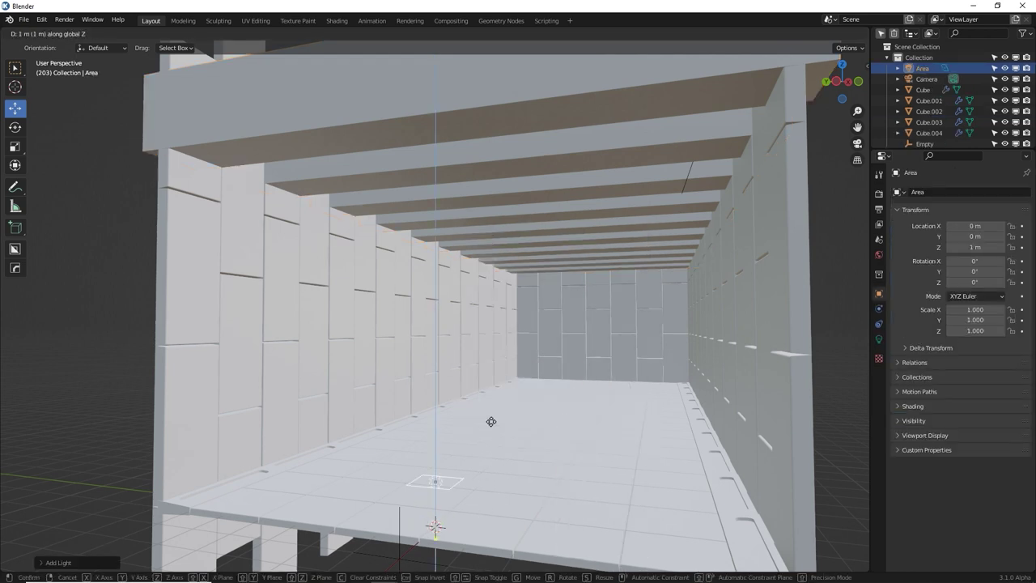
key("Return")
middle_click_drag(576, 241, 536, 275)
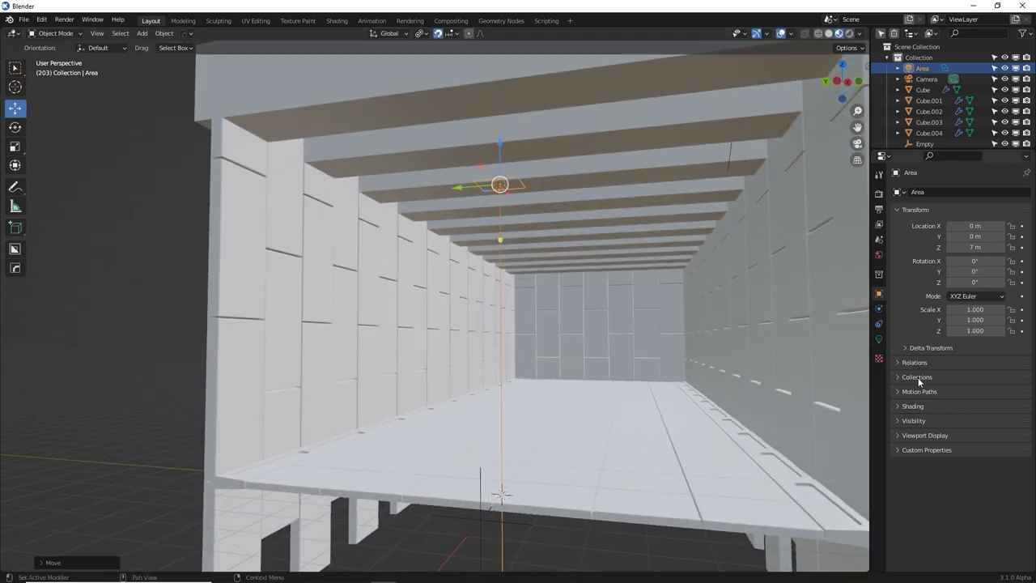
Change the area light's shape to Rectangle and set its size to 0.9 m in X and 12.9 m in Y
left_click(879, 339)
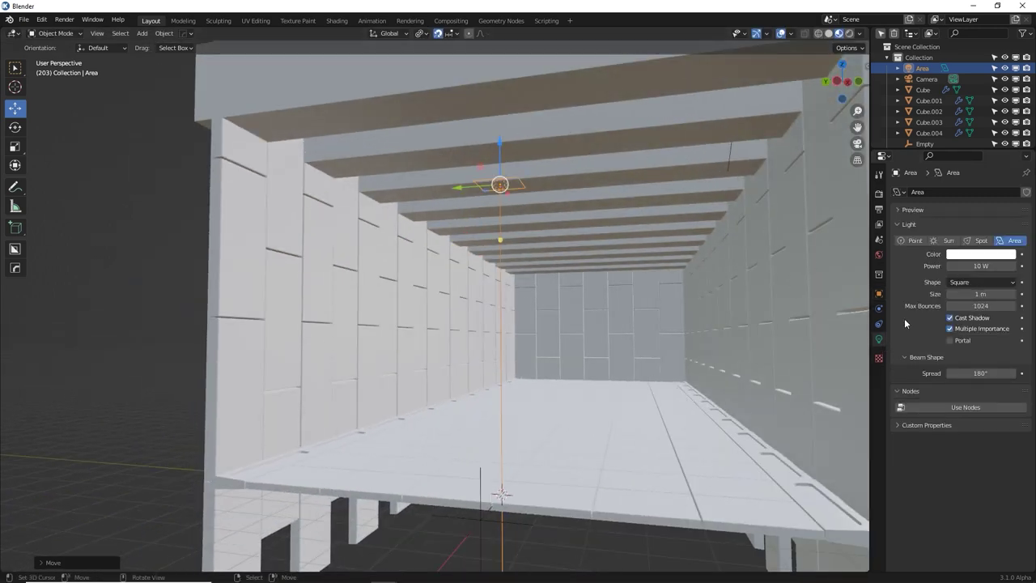
left_click(976, 282)
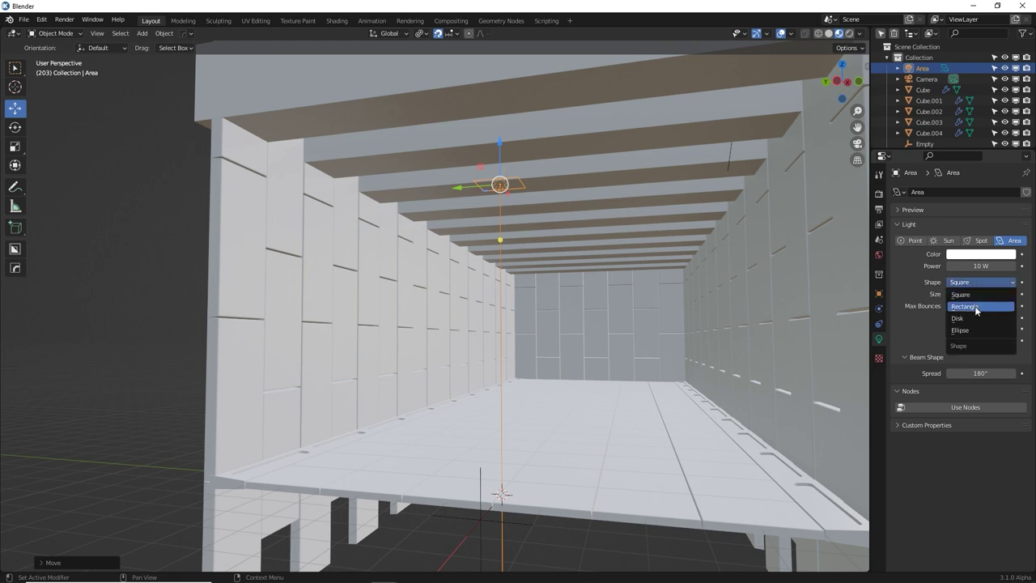
left_click(976, 308)
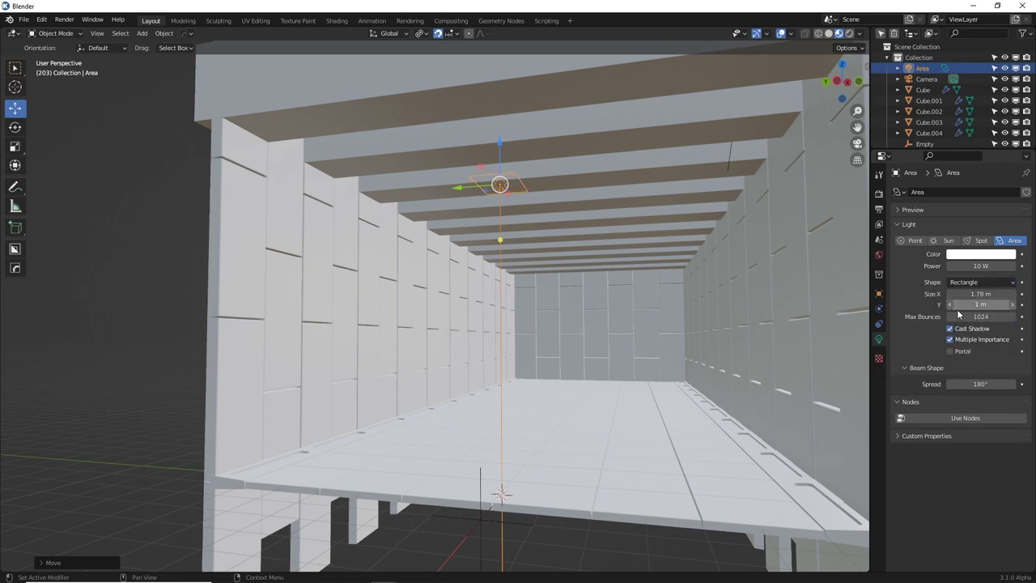
left_click_drag(963, 304, 1008, 304)
middle_click_drag(613, 275, 568, 332, "shift")
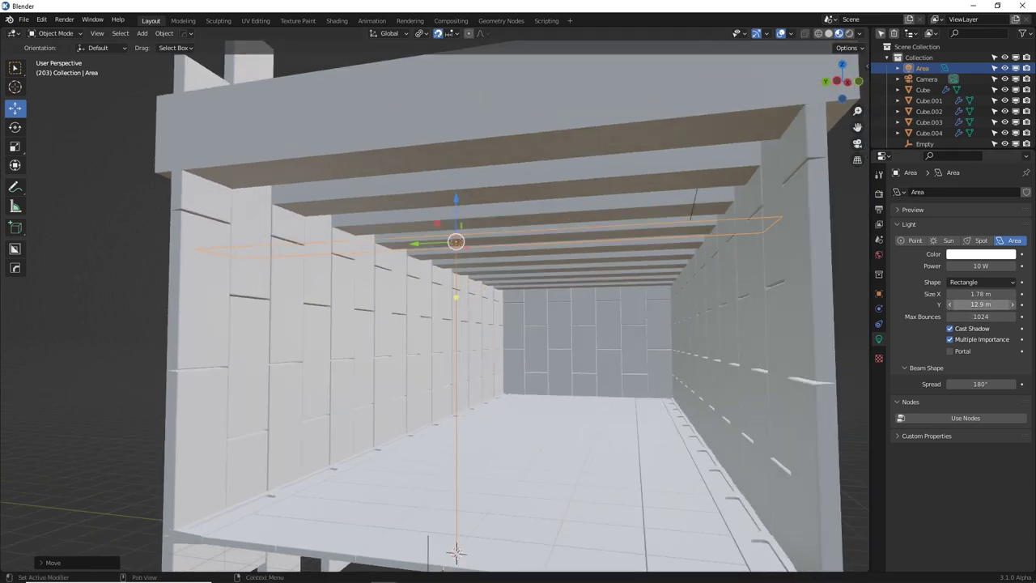
left_click(989, 294)
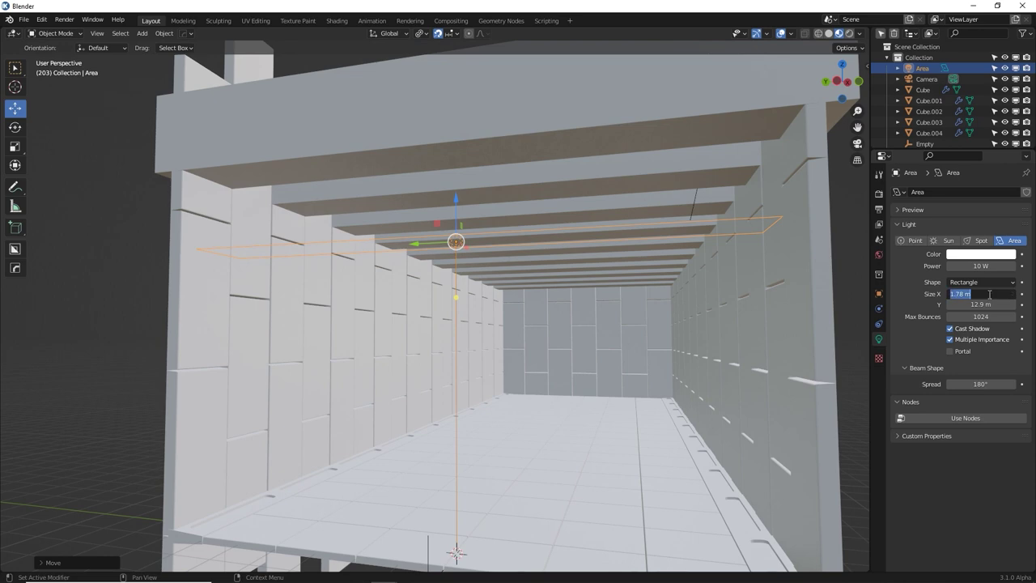
type("0.9")
key("Return")
Raise the area light to beam height and shift it along X into the gap behind the first beam
middle_click_drag(753, 263, 318, 201)
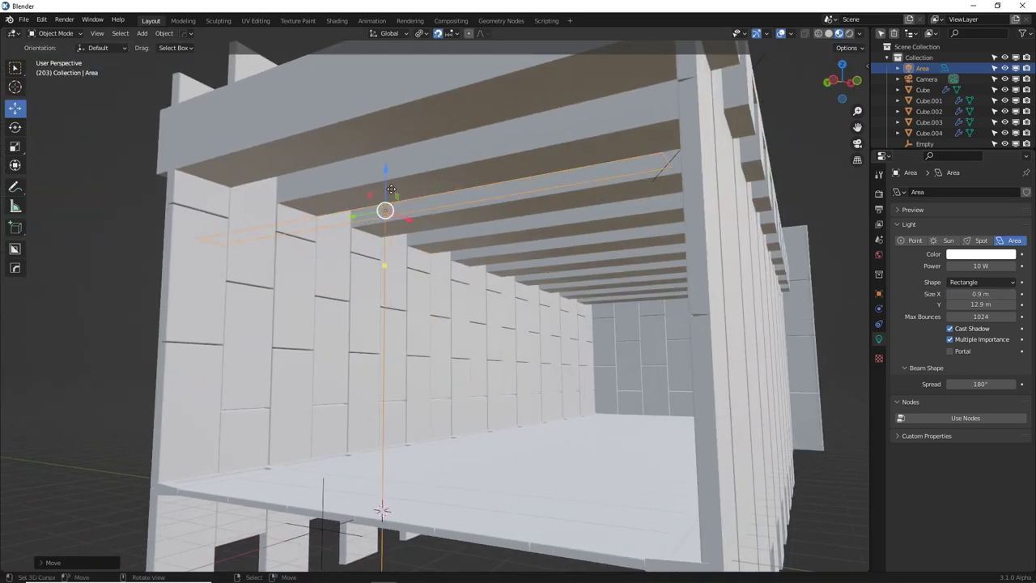
key("g")
key("z")
left_click(396, 121)
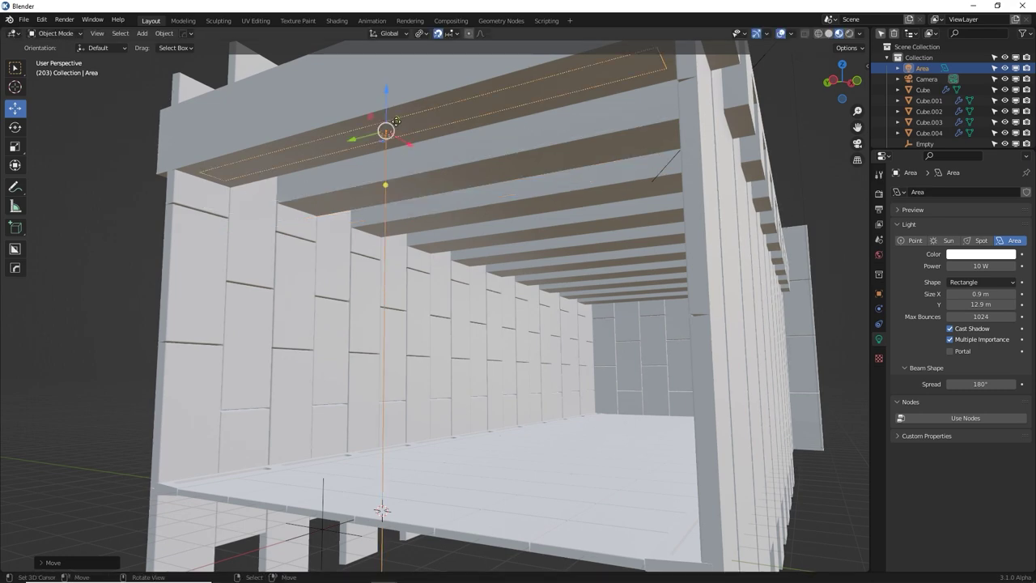
left_click_drag(409, 150, 453, 165)
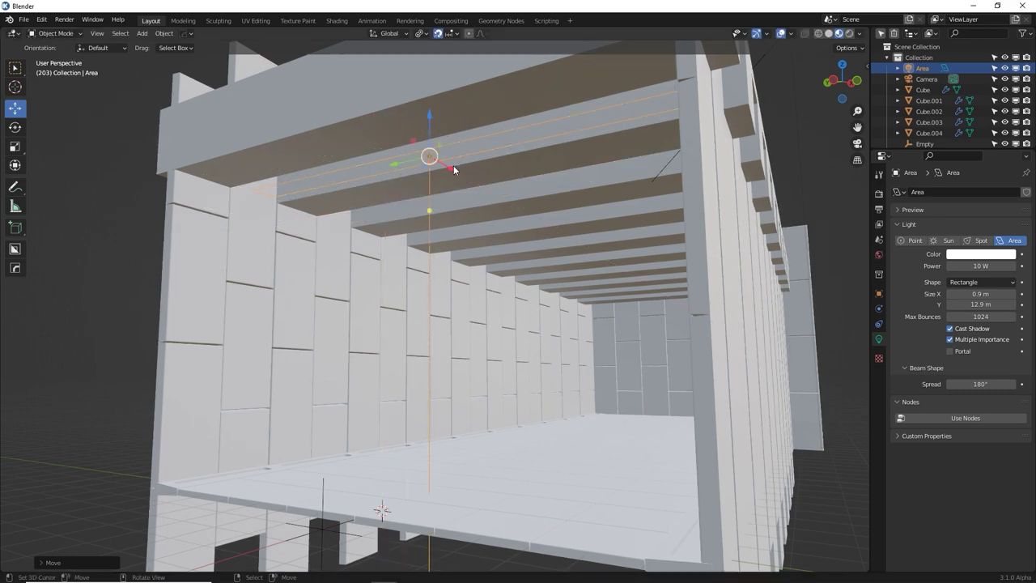
mouse_move(483, 166)
middle_mouse_down()
mouse_move(437, 163)
mouse_move(468, 177)
middle_mouse_up()
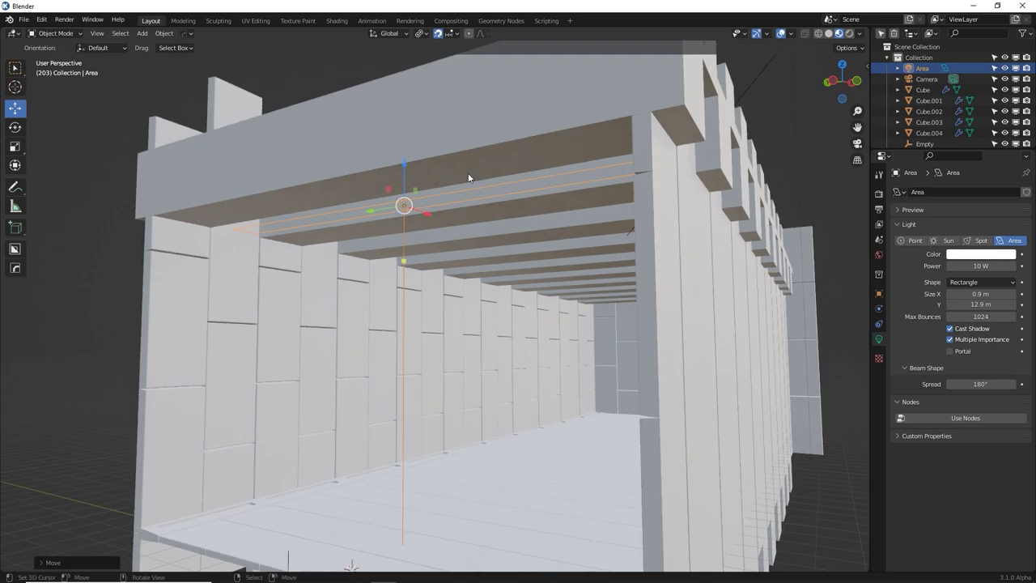
In a see-through wireframe front view, widen the area light's X size to 1.48 m to better fill the gap
left_click(818, 33)
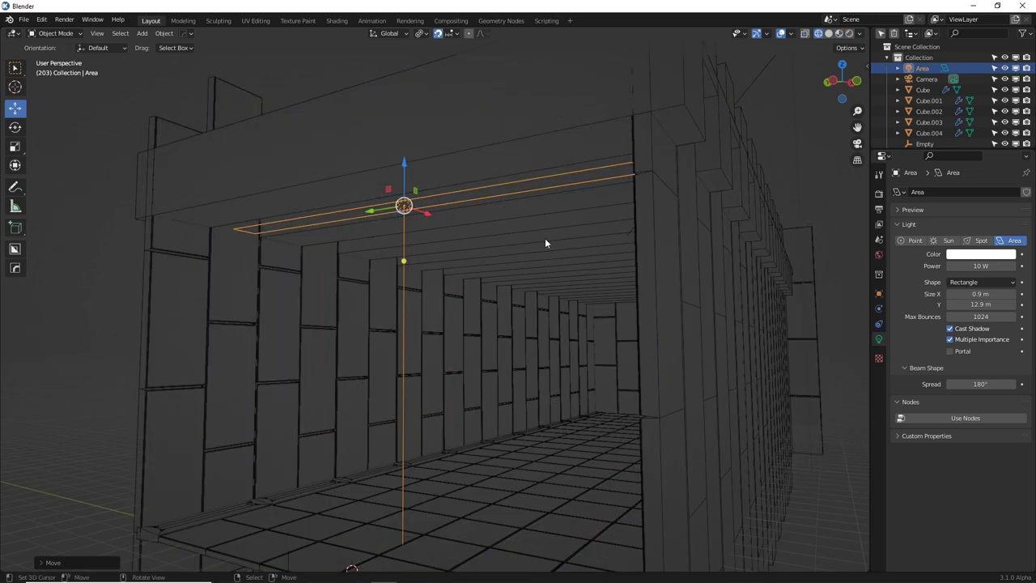
key("KP_1")
key("KP_Decimal")
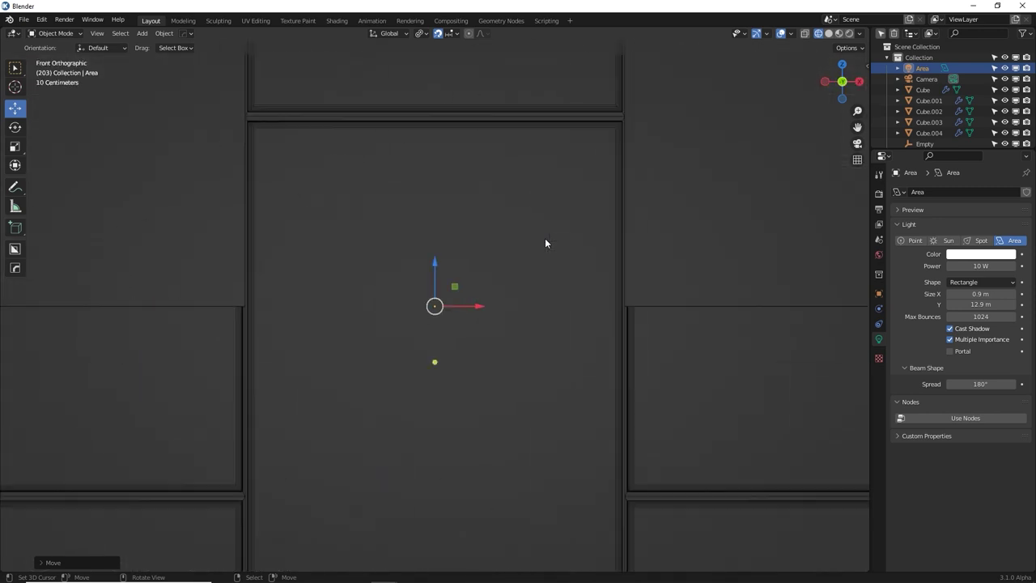
scroll(732, 111, "down", 7)
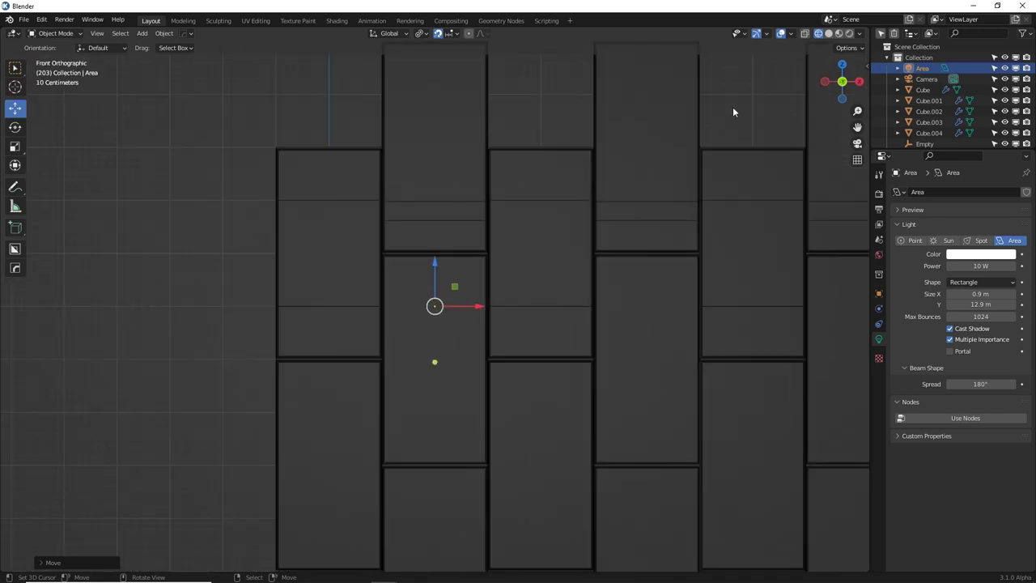
left_click(805, 34)
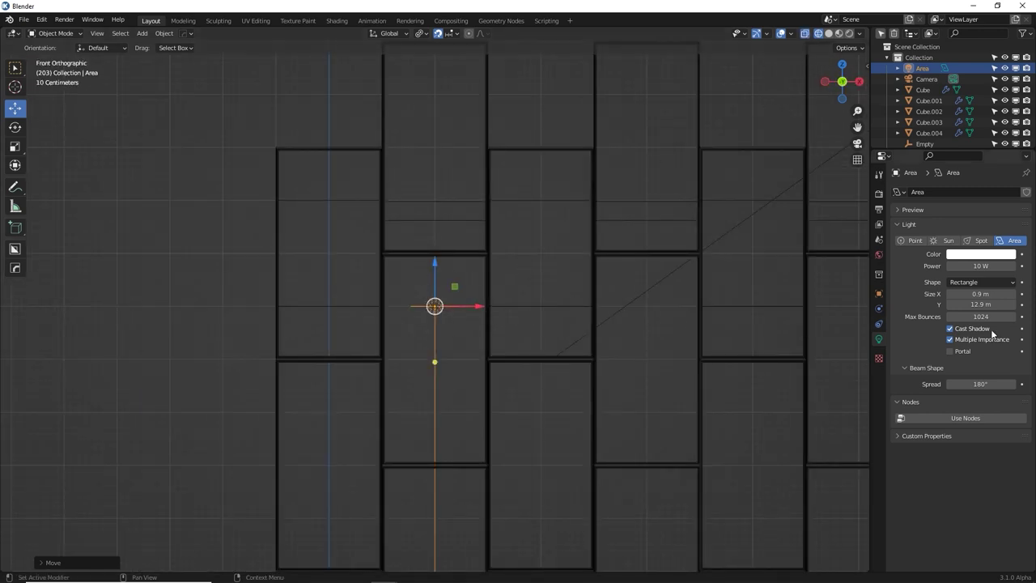
left_click_drag(980, 294, 999, 293)
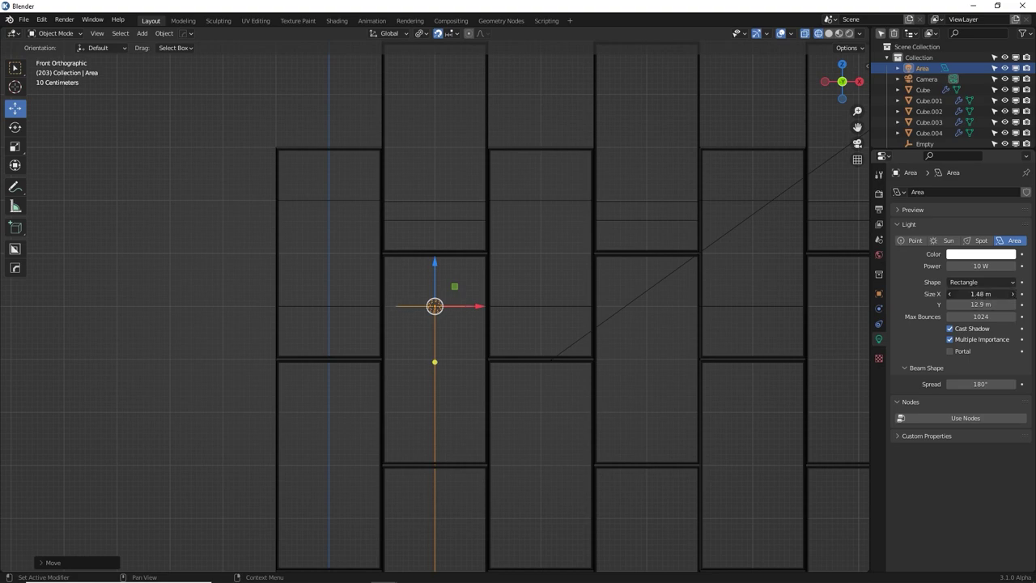
middle_click_drag(408, 315, 490, 321)
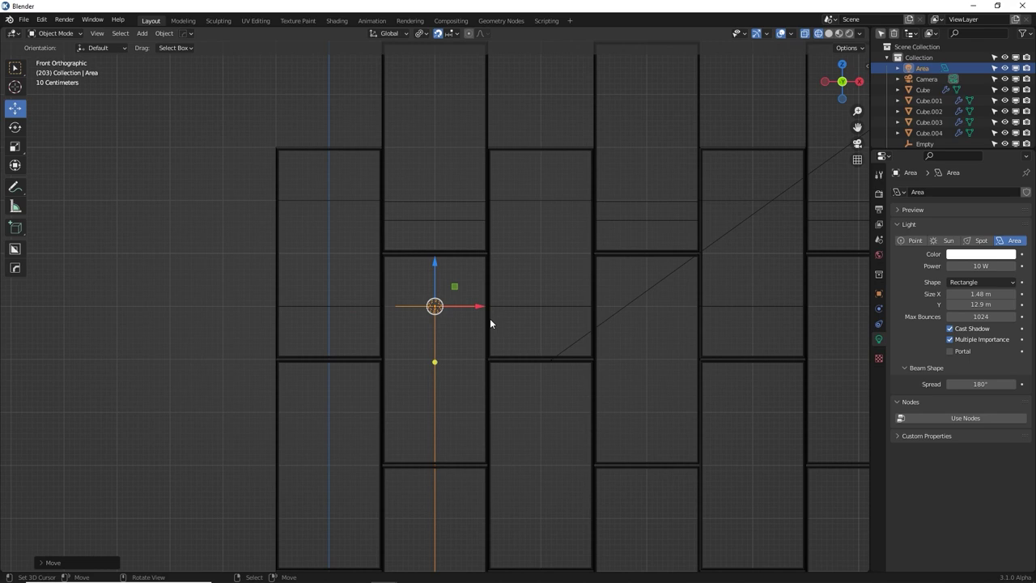
Turn off snapping and raise the area light freely along Z into the recess between the first two beams
mouse_move(388, 340)
middle_mouse_down()
mouse_move(407, 326)
mouse_move(401, 336)
middle_mouse_up()
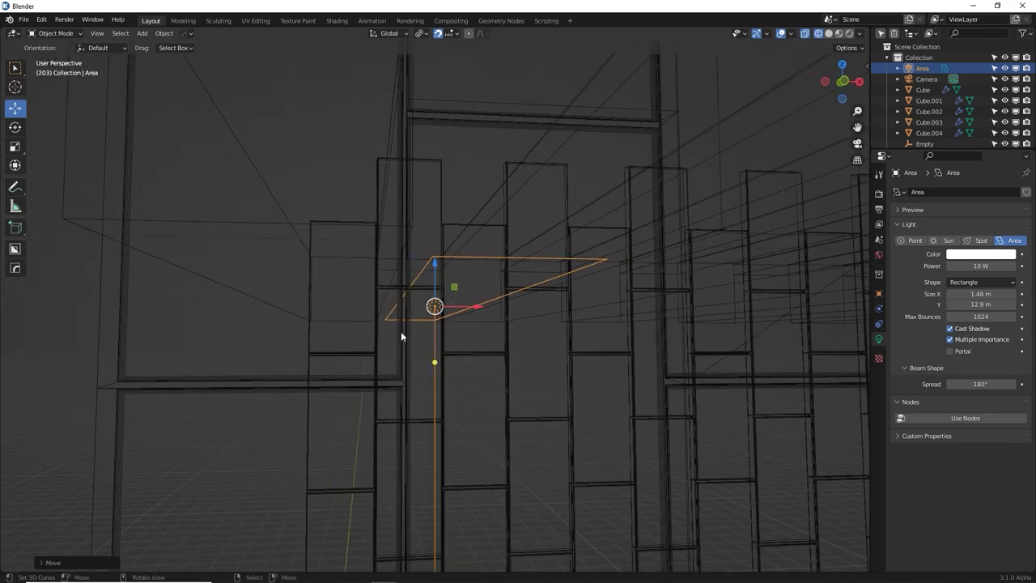
middle_click_drag(553, 375, 501, 252)
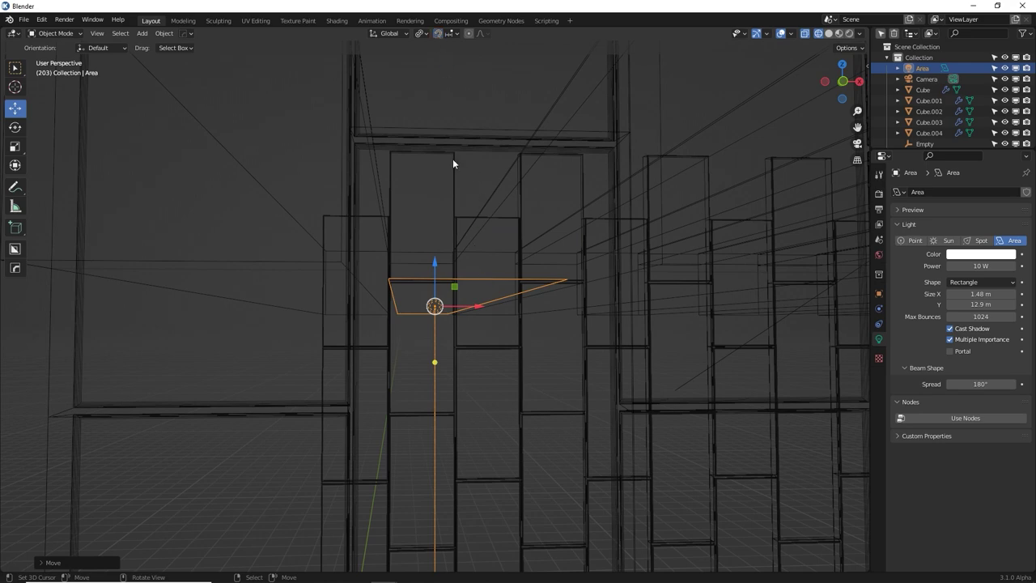
middle_click_drag(453, 162, 462, 185)
key("g")
key("z")
left_click(502, 249)
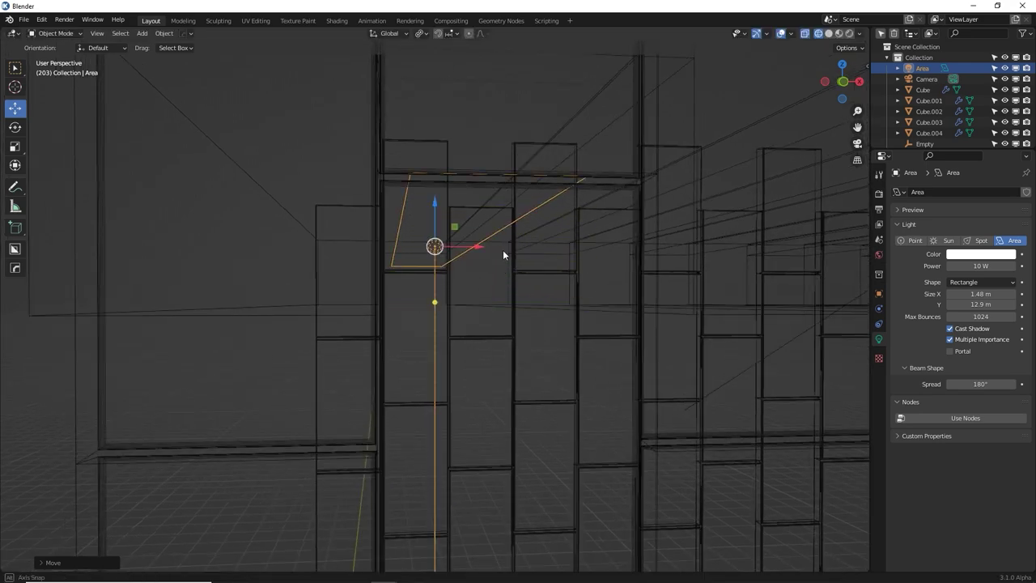
middle_click_drag(502, 249, 502, 267)
key("g")
key("z")
left_click(503, 270)
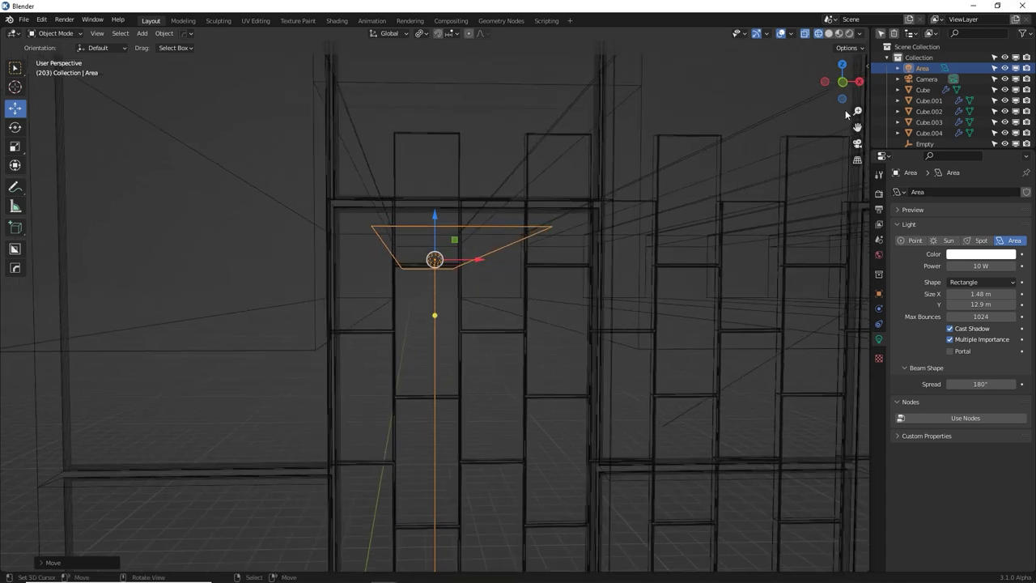
In opaque solid shading, raise the area light further along Z until it sits just under the recess ceiling
left_click(805, 34)
left_click(826, 34)
scroll(683, 190, "up", 5)
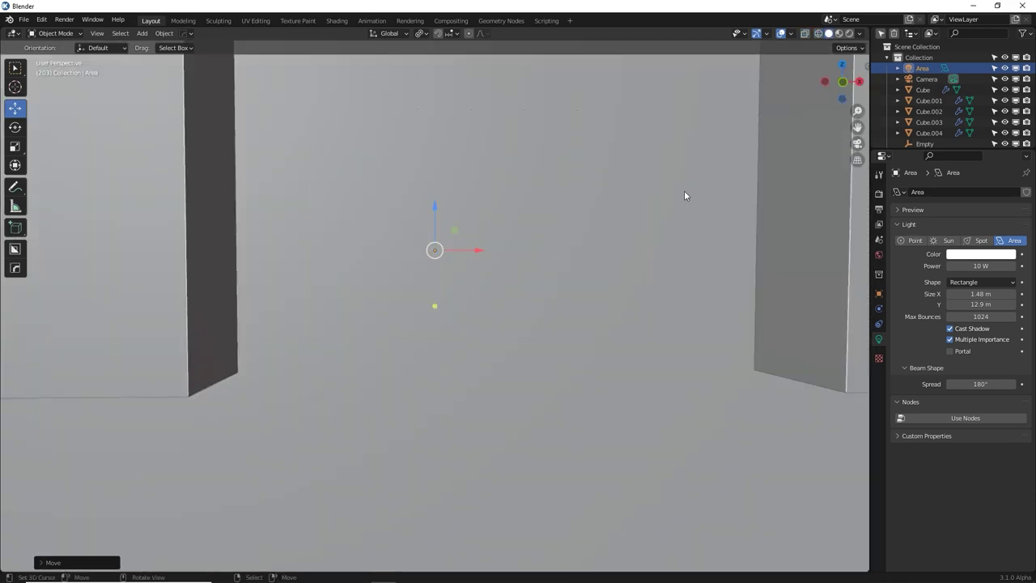
mouse_move(573, 235)
middle_mouse_down()
mouse_move(555, 210)
mouse_move(567, 226)
mouse_move(558, 241)
middle_mouse_up()
key("g")
key("z")
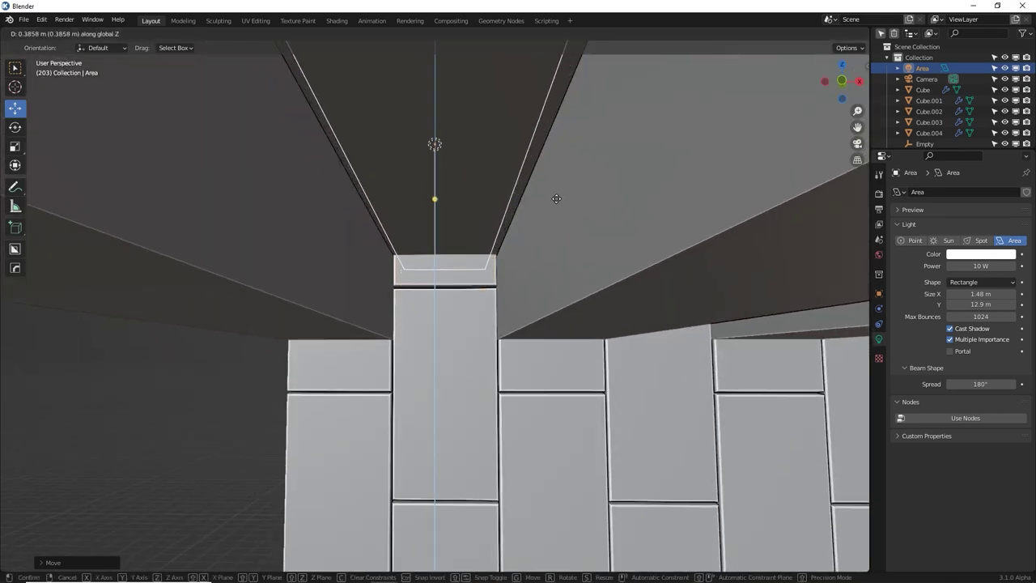
left_click(552, 186)
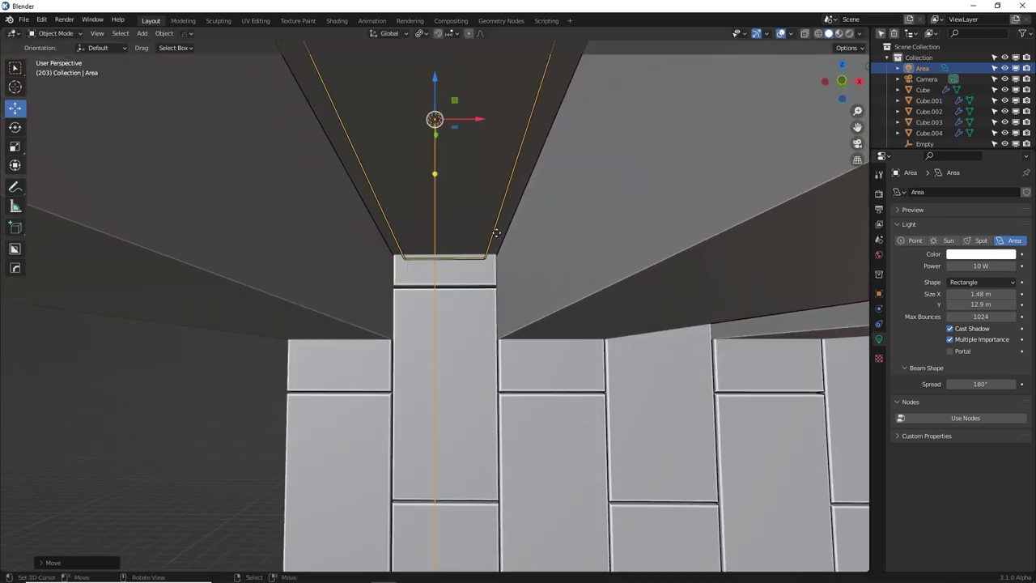
middle_click_drag(552, 186, 560, 187)
middle_click_drag(657, 296, 663, 284)
scroll(665, 275, "down", 6)
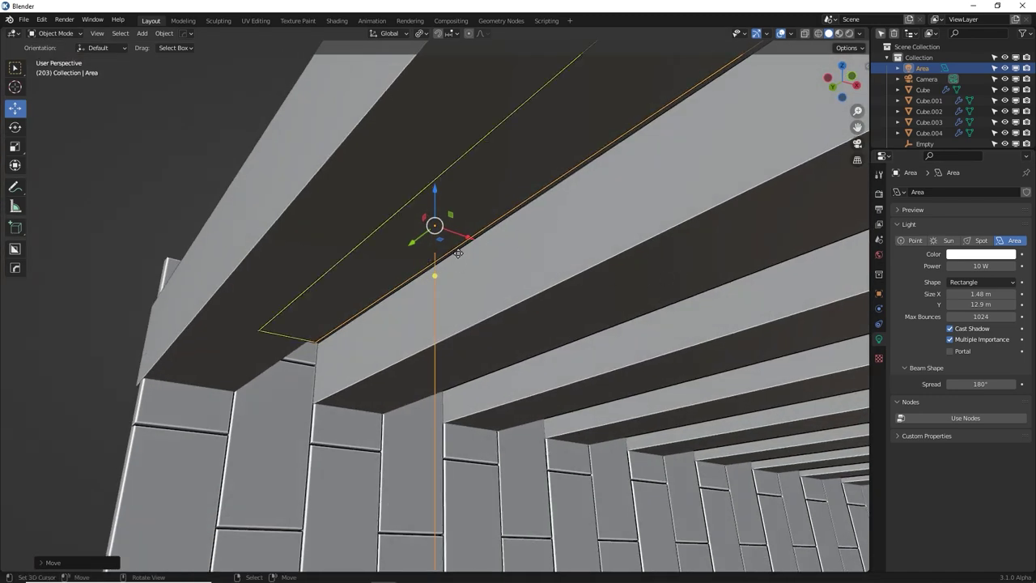
scroll(553, 284, "down", 8)
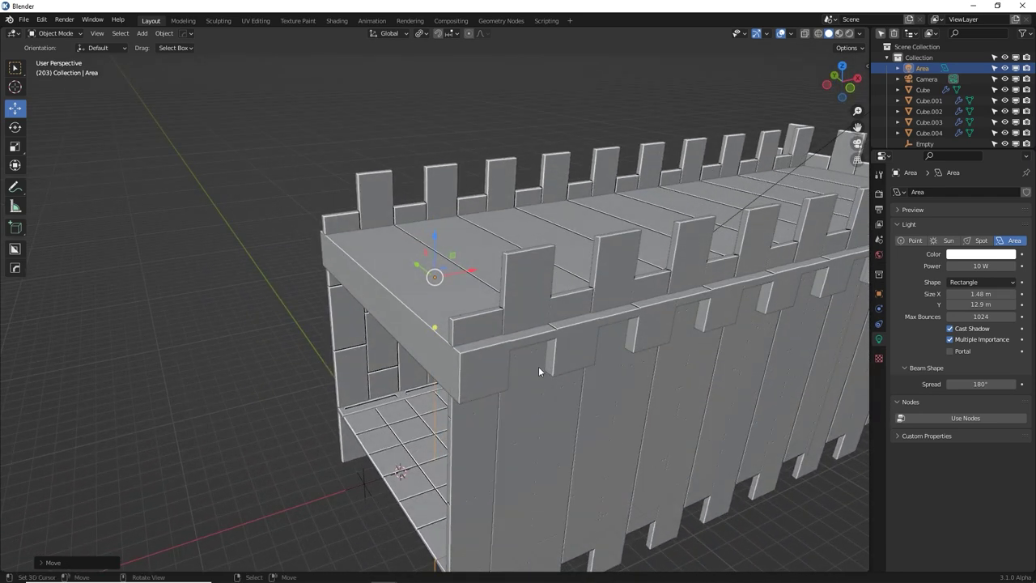
In a see-through top view with snapping on, make a linked duplicate of the area light in the next gap along X
left_click(804, 34)
middle_click_drag(634, 241, 473, 295, "shift")
key("KP_7")
scroll(538, 283, "down", 4)
scroll(473, 295, "up", 4)
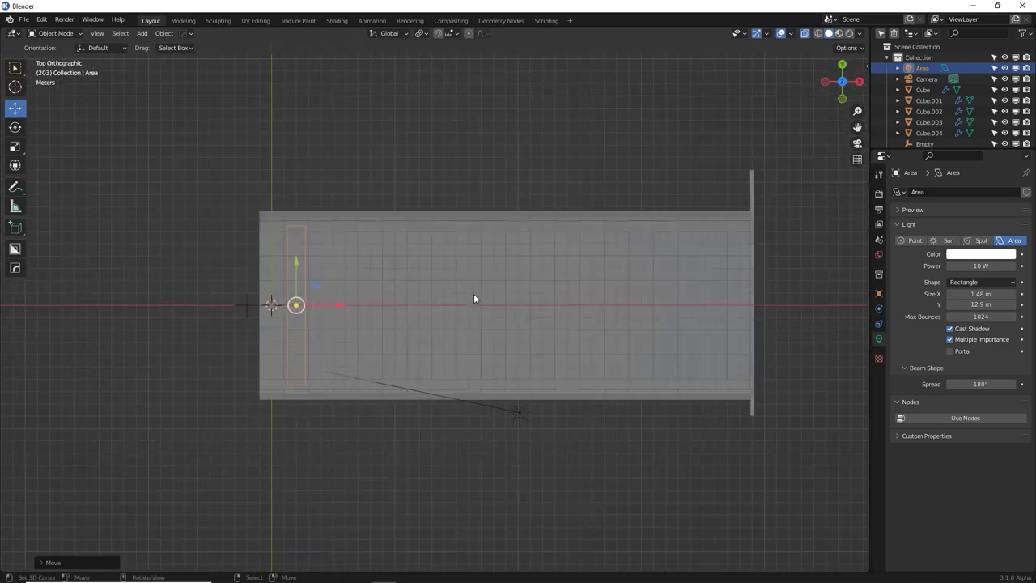
left_click(438, 33)
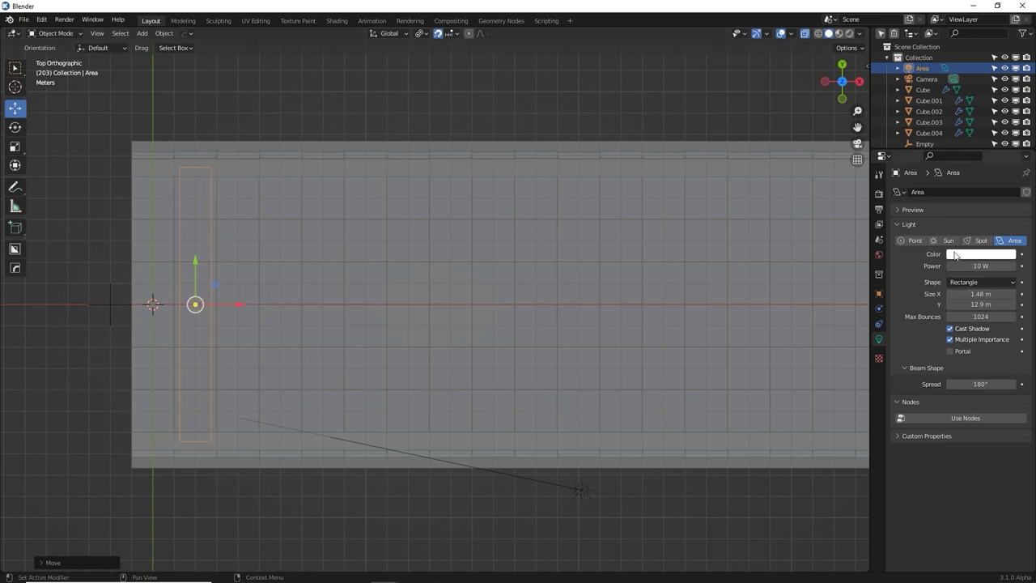
key("shift+d")
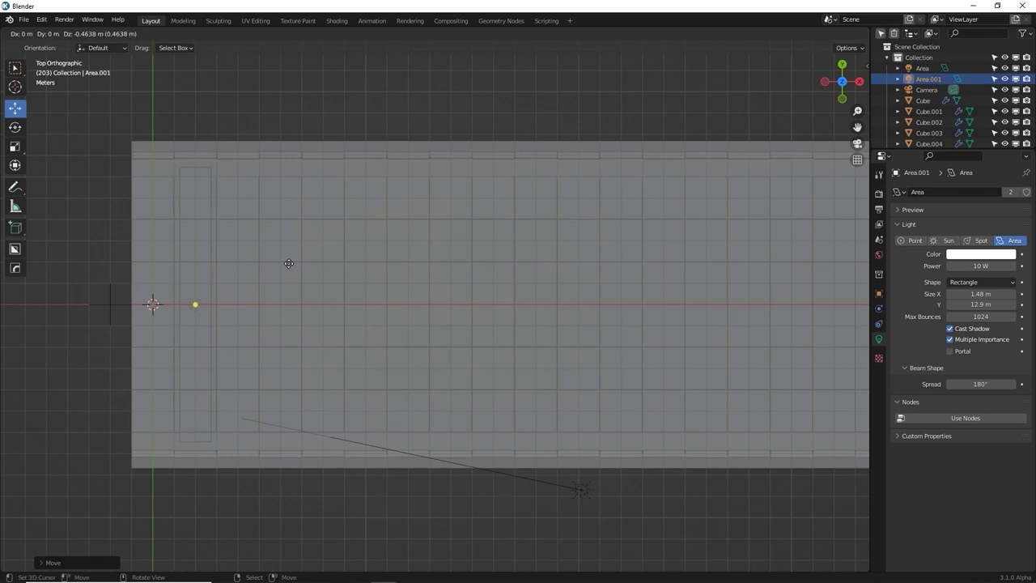
left_click(374, 263)
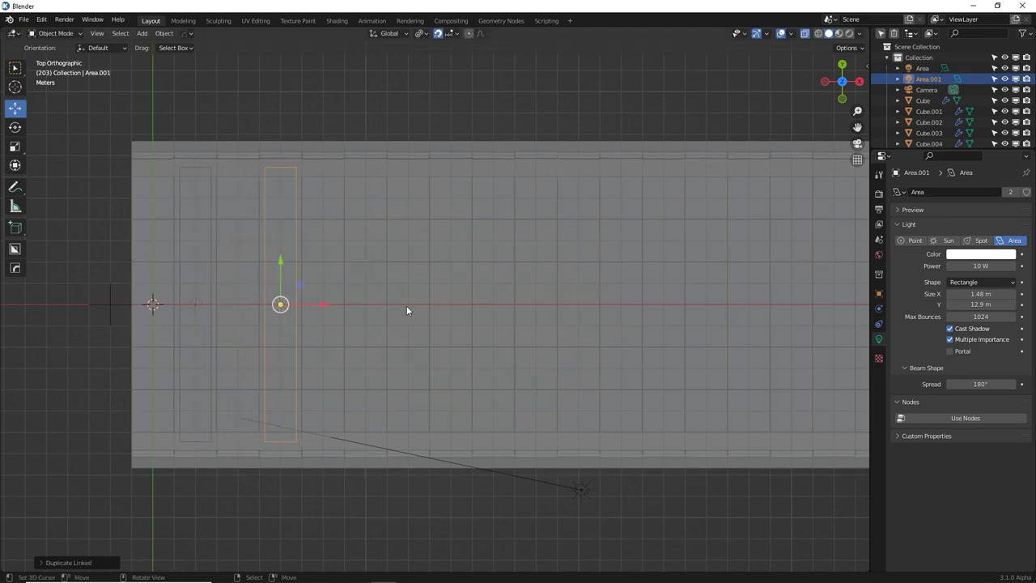
Repeat the linked area-light duplication along X until every remaining gap between the beams has a light
key("shift+r")
key("shift+r")
key("shift+r")
key("shift+r")
key("shift+r")
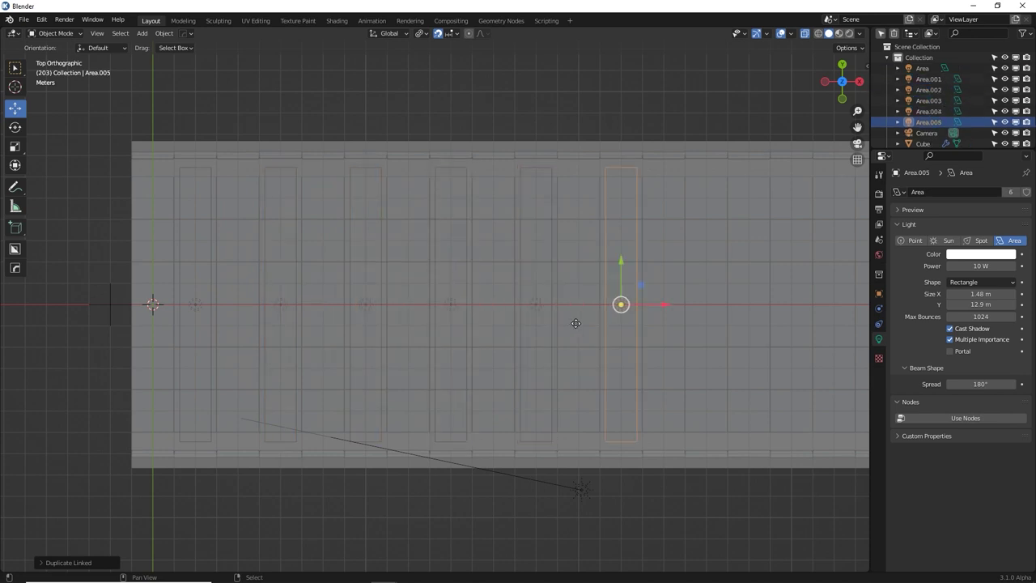
scroll(579, 324, "down", 2)
key("shift+r")
key("shift+r")
key("shift+r")
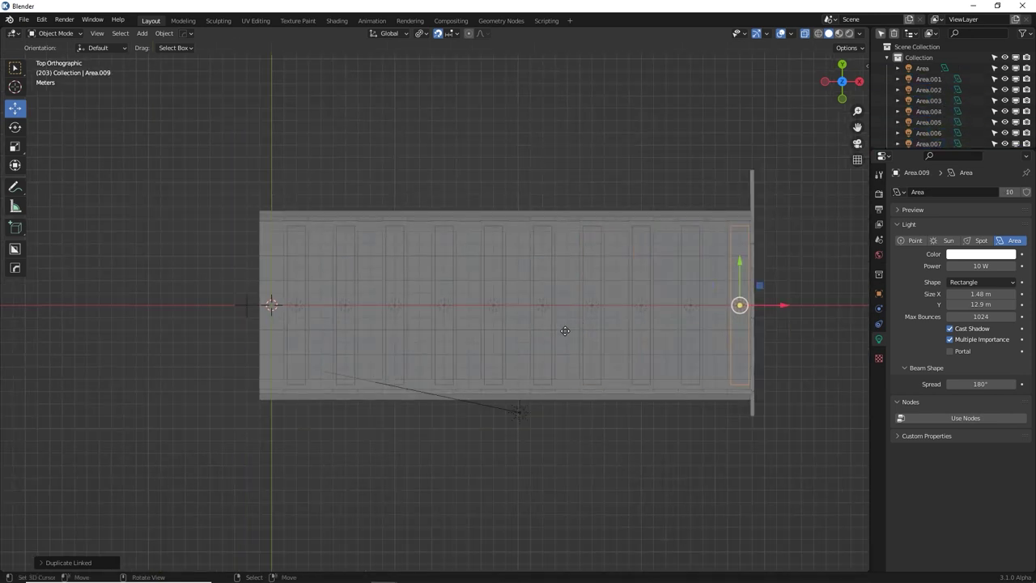
View the corridor interior in rendered shading and select the area light in the first gap
mouse_move(567, 330)
middle_mouse_down()
mouse_move(615, 292)
mouse_move(636, 245)
mouse_move(539, 314)
mouse_move(553, 246)
middle_mouse_up()
scroll(539, 313, "up", 3)
left_click(849, 35)
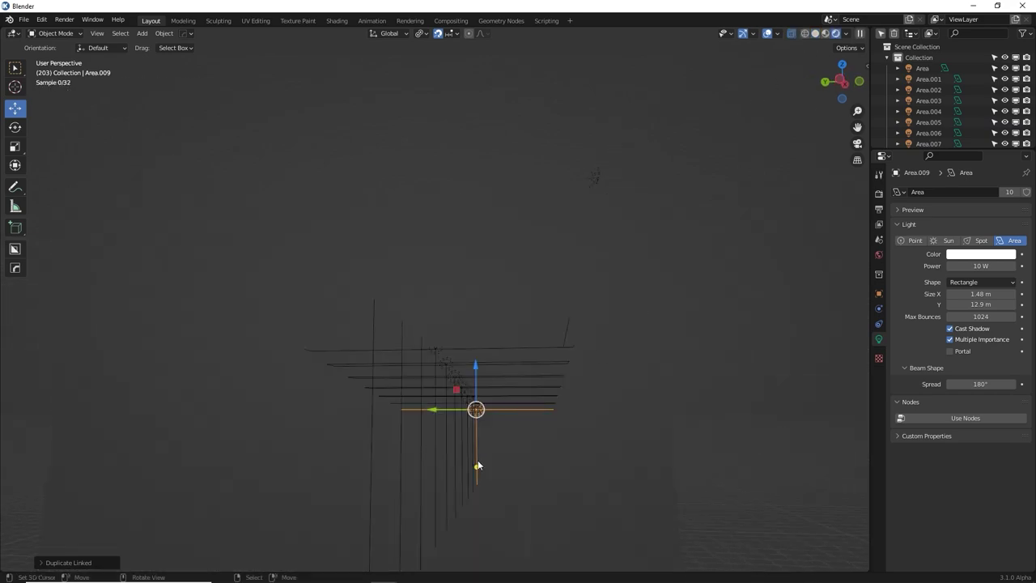
middle_click_drag(478, 434, 516, 336, "shift")
scroll(515, 335, "up", 8)
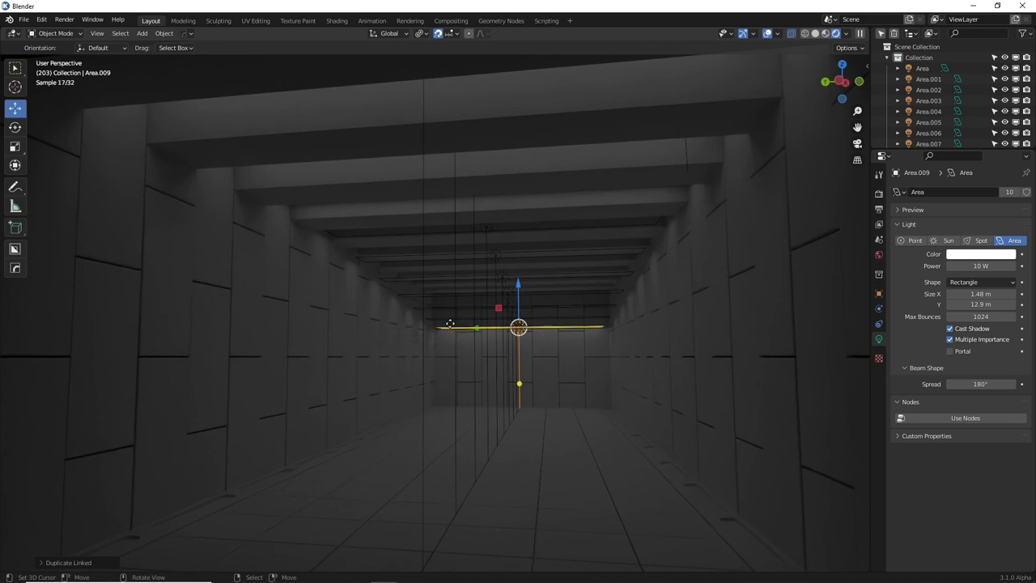
left_click(429, 262)
left_click(424, 261)
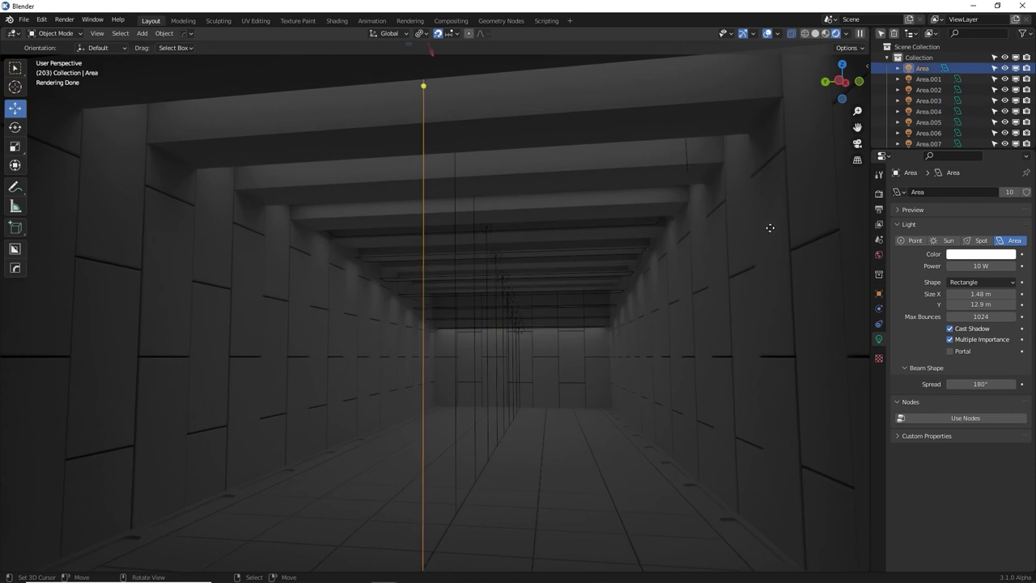
Switch the render engine to Eevee and raise the linked area lights' power to 166.3 W
left_click(878, 195)
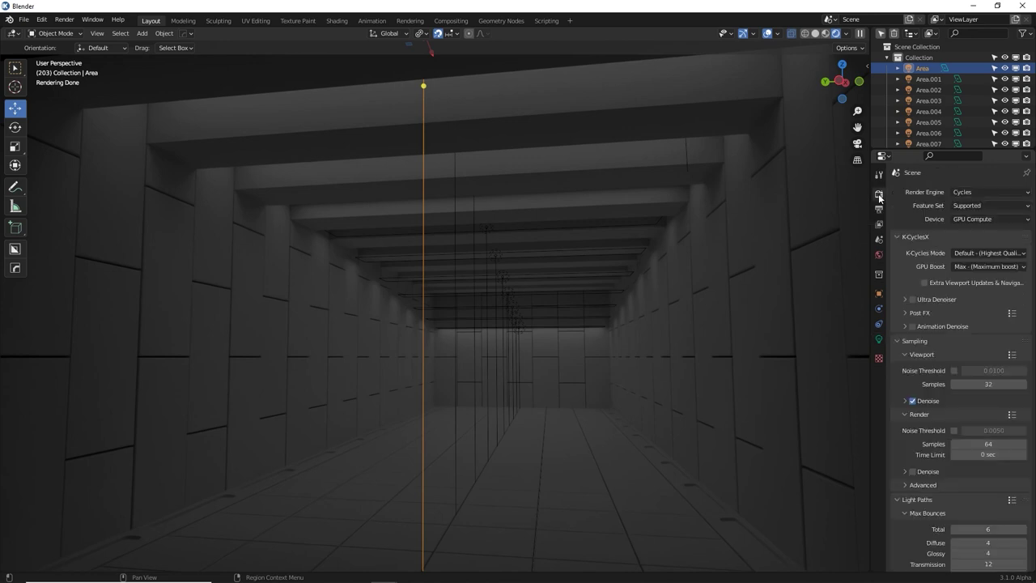
left_click(978, 193)
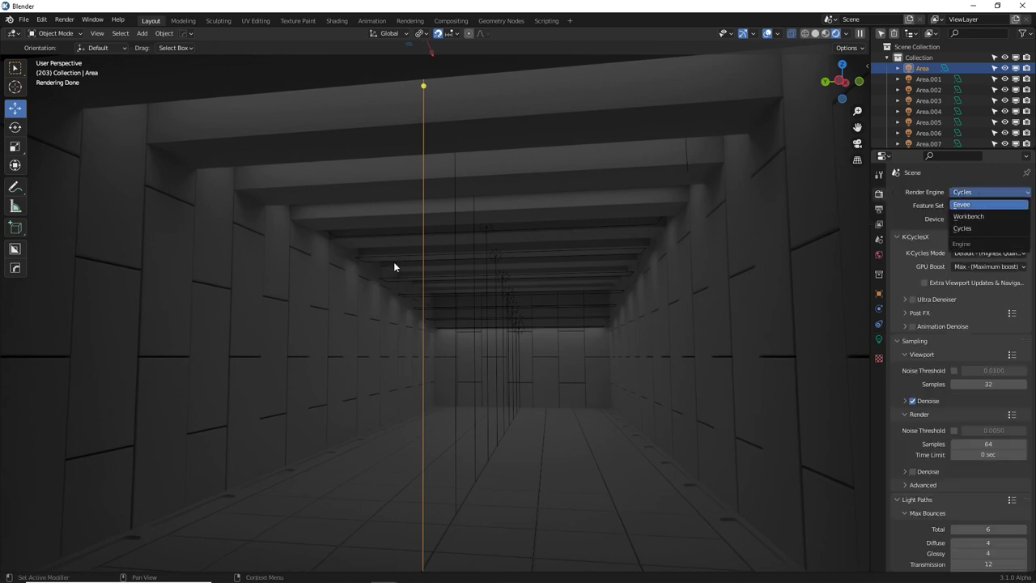
key("Return")
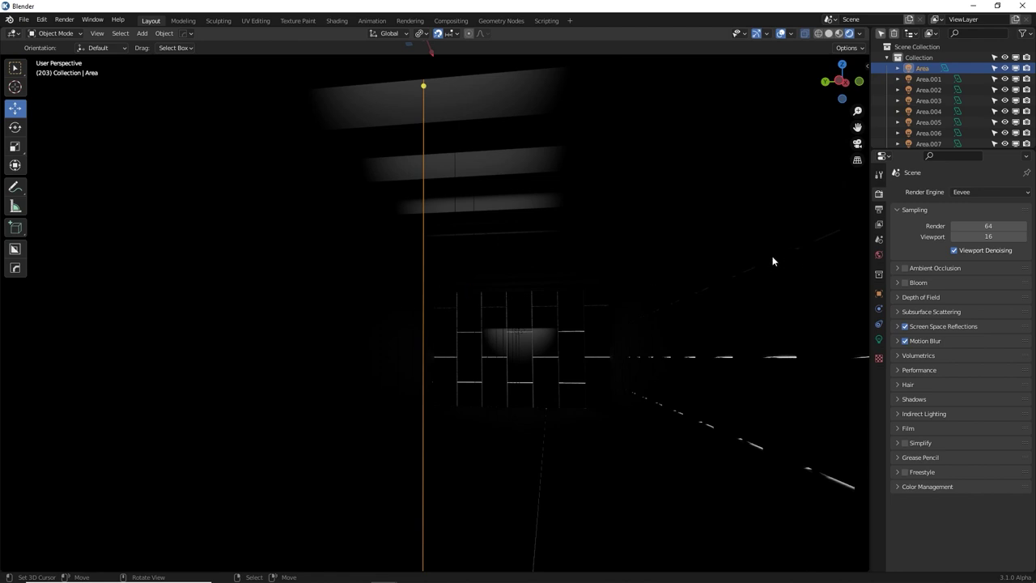
left_click(879, 339)
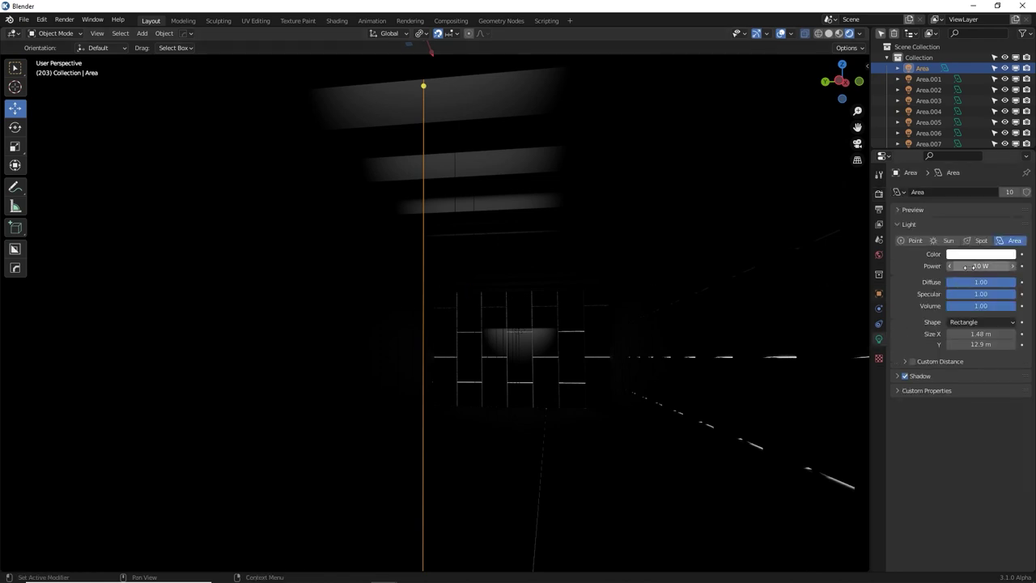
left_click_drag(965, 266, 697, 267)
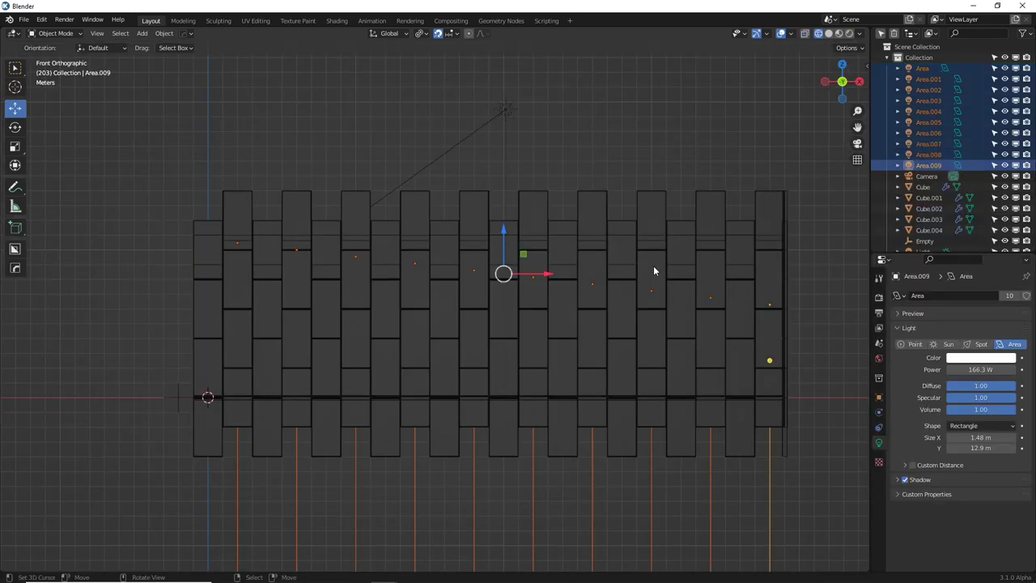
Delete all the duplicated area lights, Area.001 through Area.009, keeping only the original
middle_click_drag(653, 266, 641, 251, "shift")
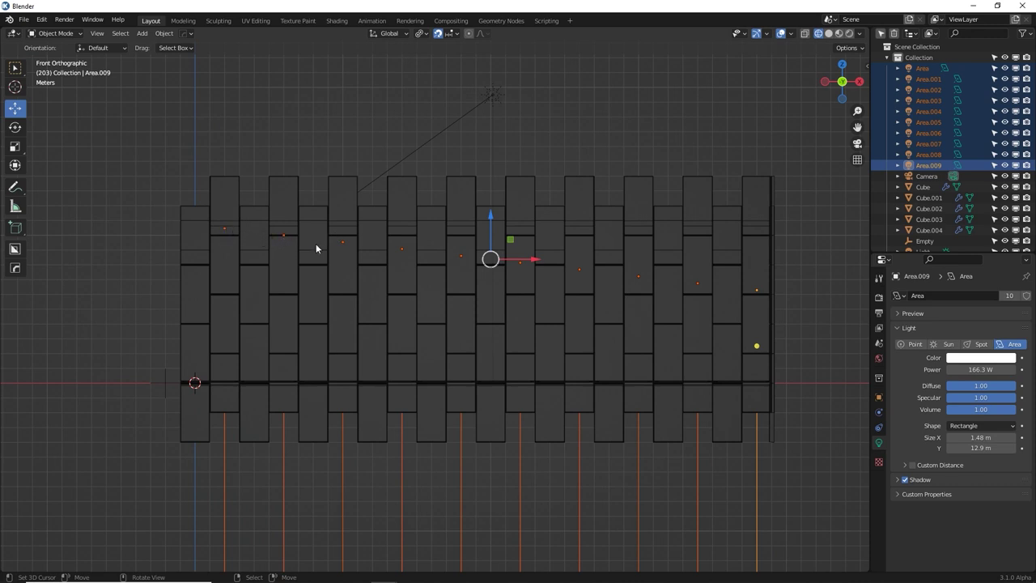
middle_click_drag(644, 286, 729, 250)
left_click(885, 166)
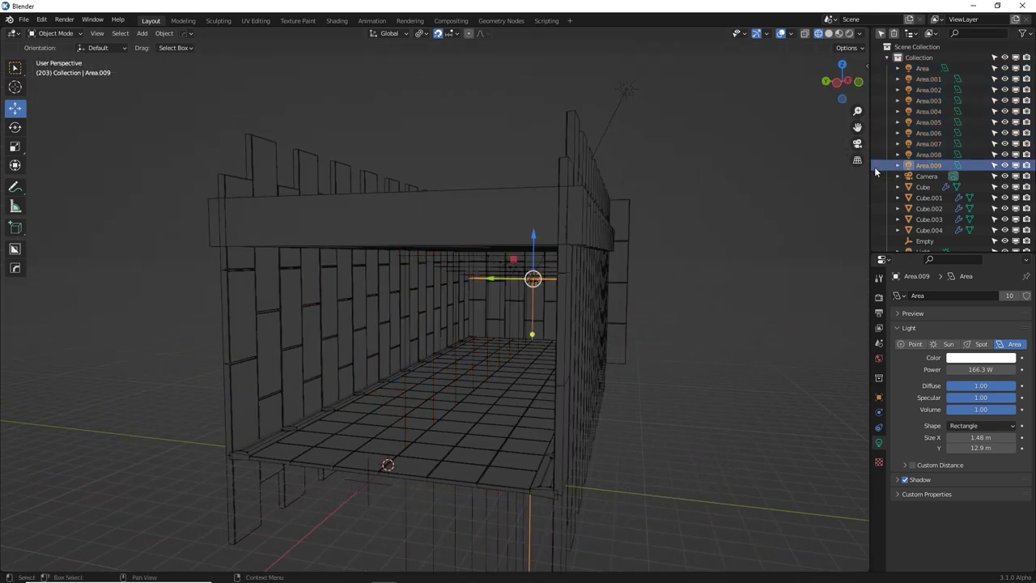
left_click_drag(874, 166, 934, 79)
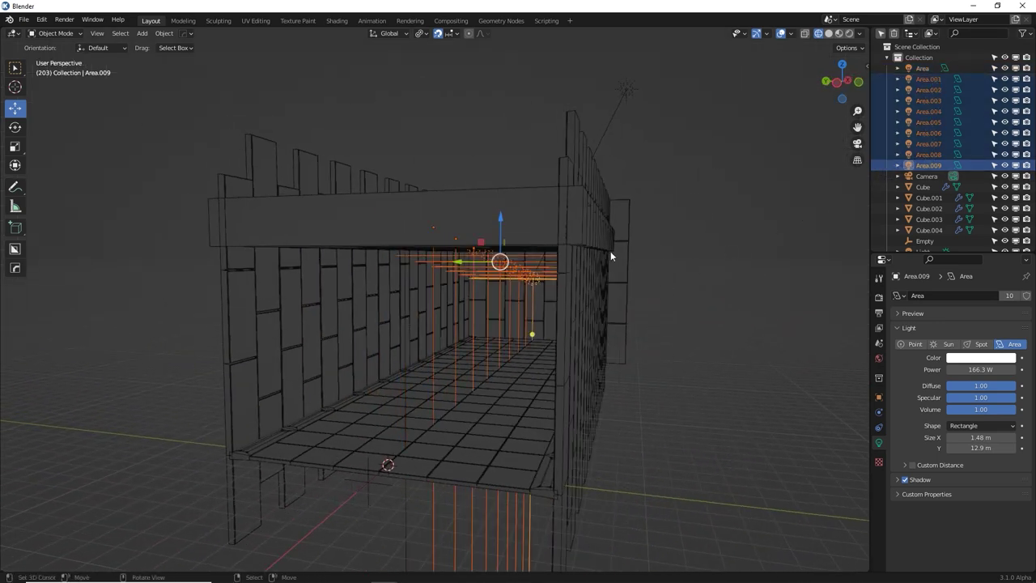
key("Delete")
In a see-through wireframe front view, make a linked duplicate of the remaining area light 4 m along X
key("KP_1")
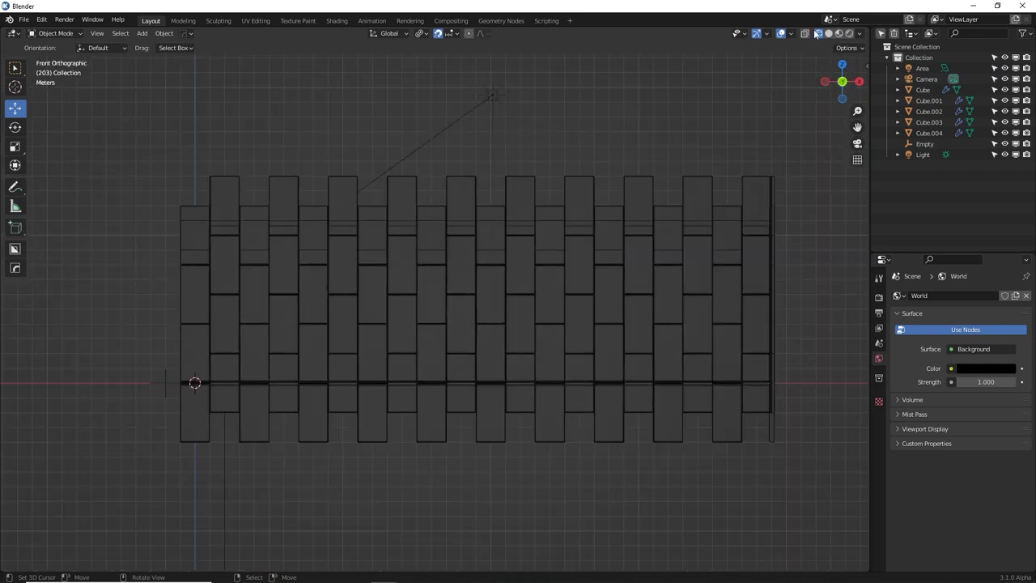
left_click(805, 34)
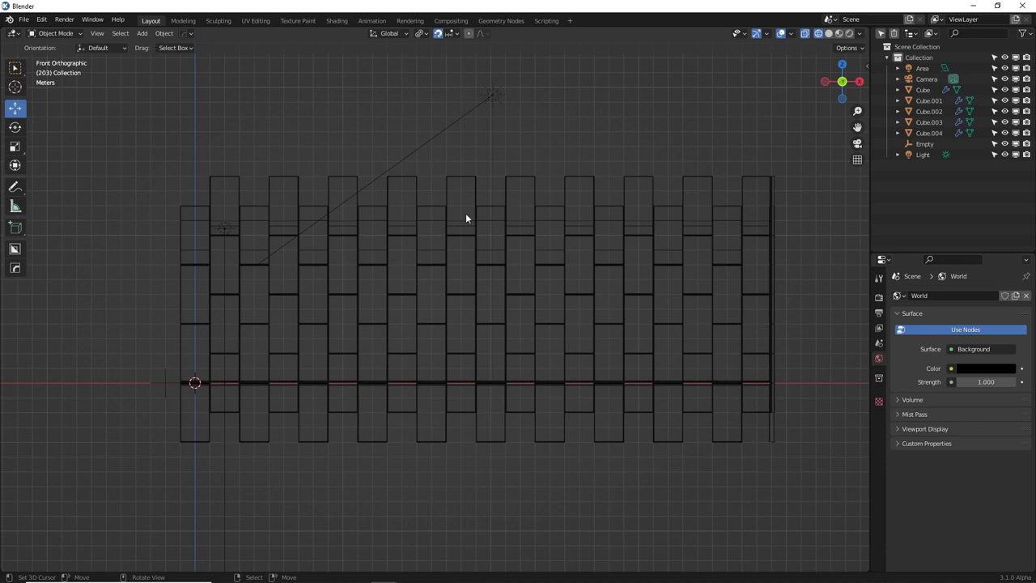
left_click(921, 68)
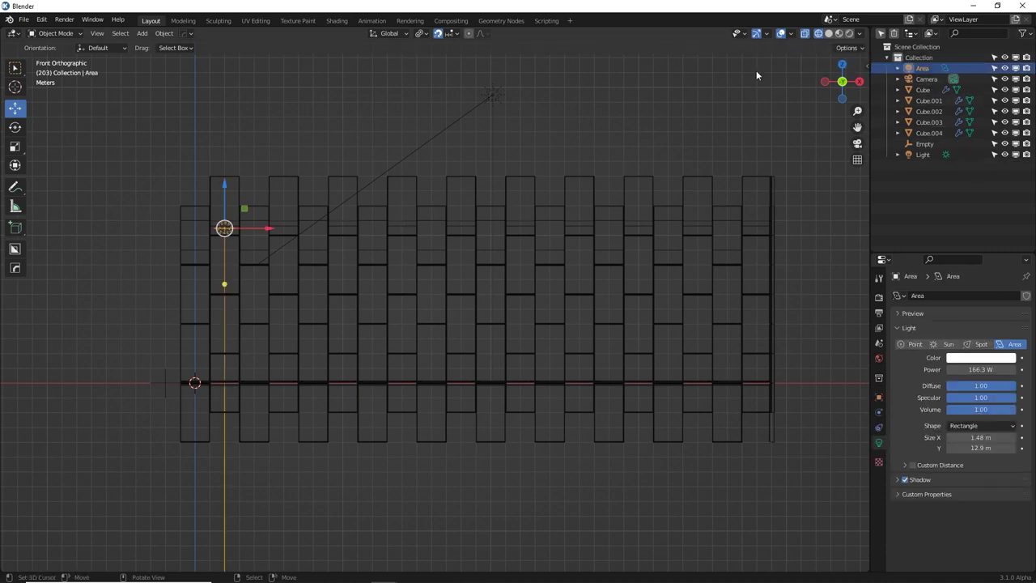
scroll(291, 215, "up", 2)
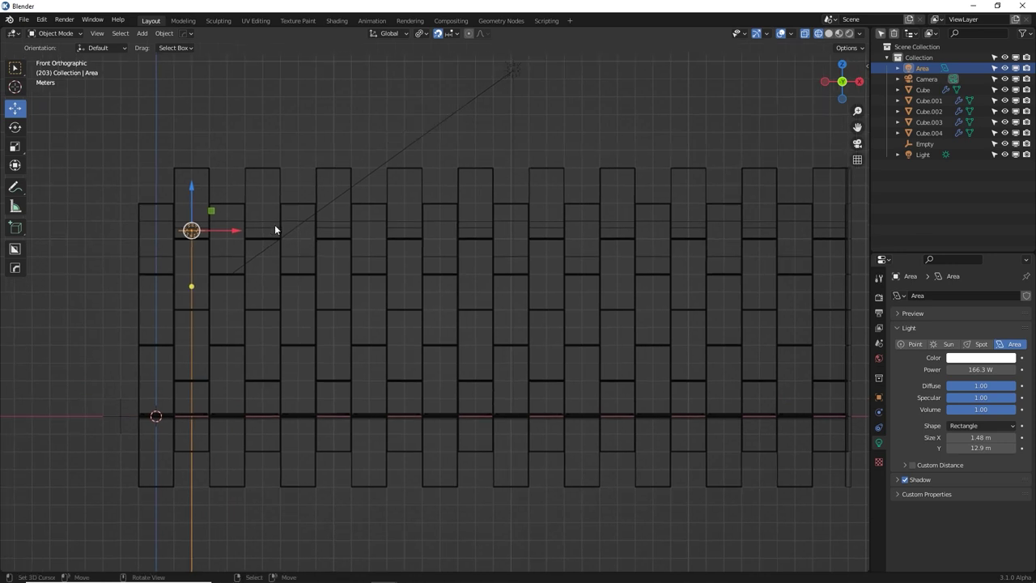
key("shift+d")
key("y")
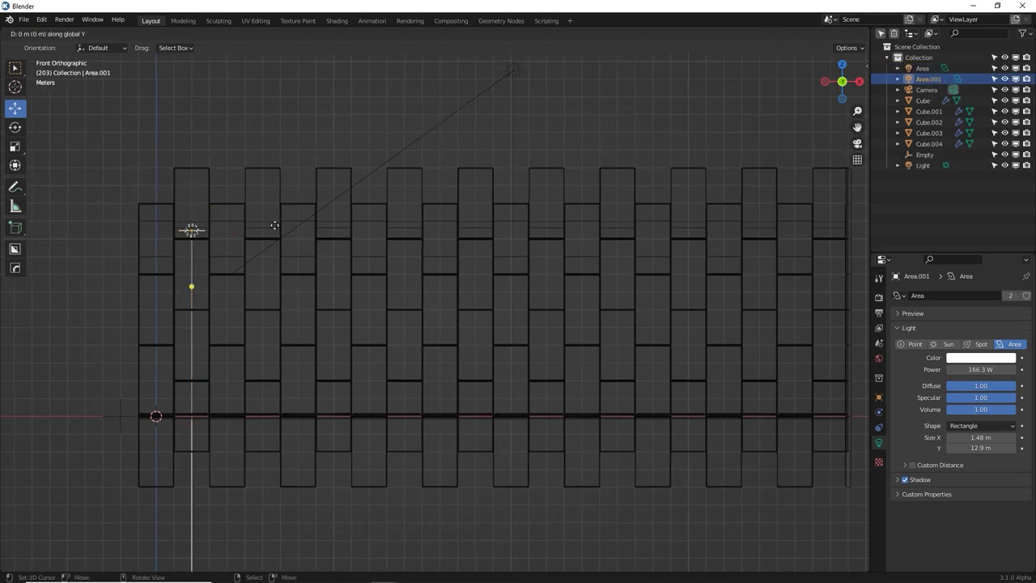
key("x")
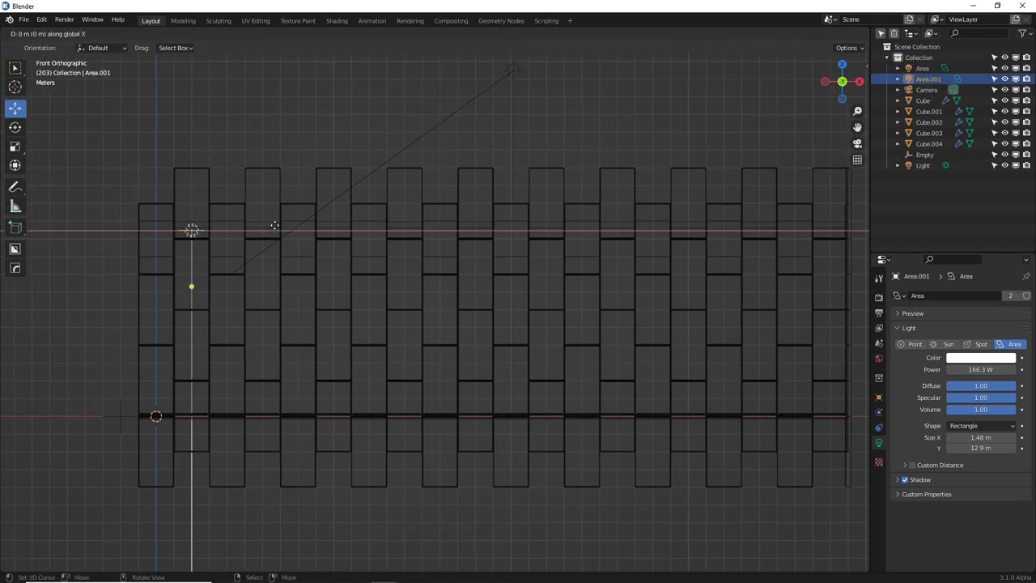
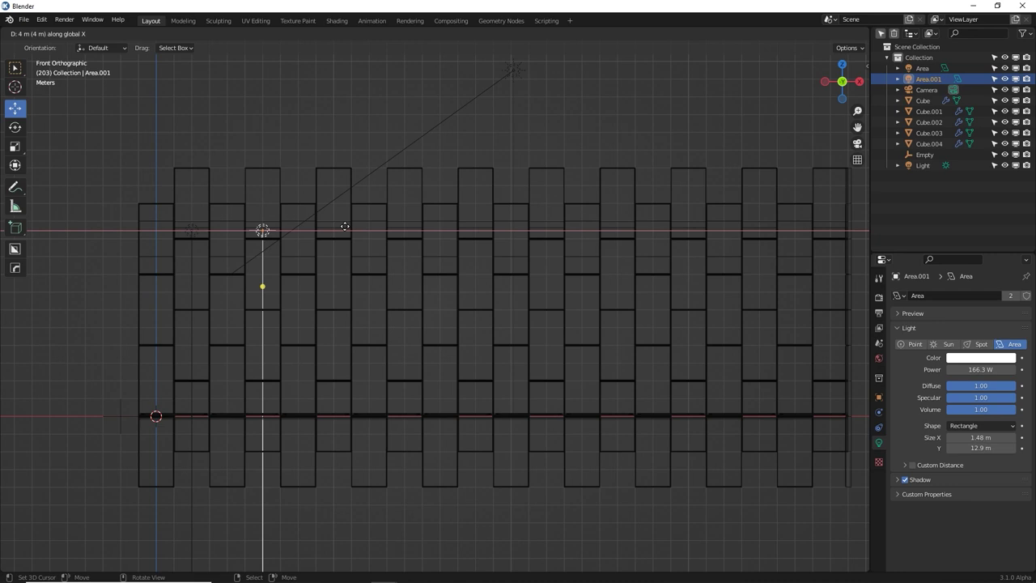
left_click(344, 227)
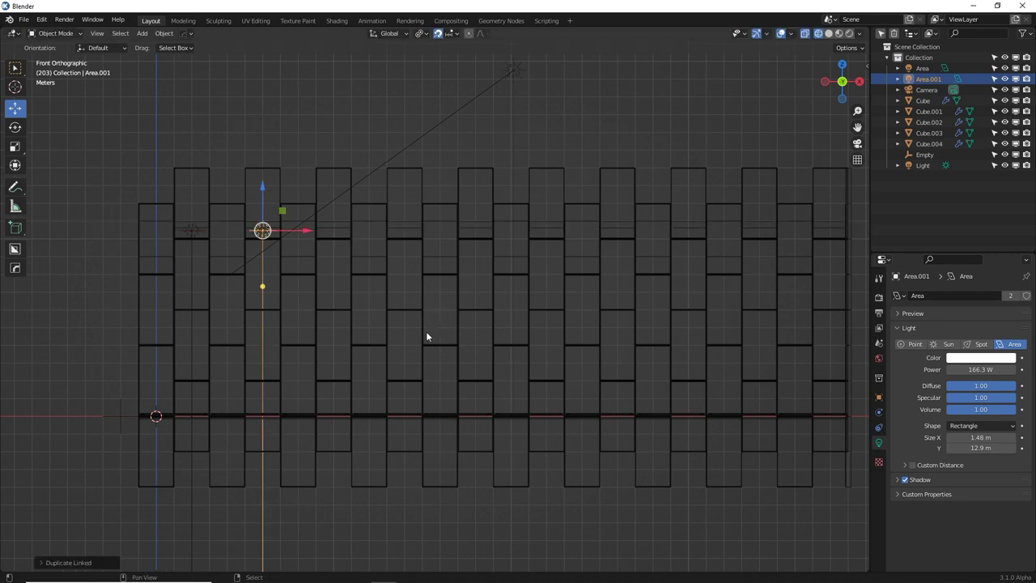
Repeat the 4 m linked duplication eight times so a level row of lights fills all the gaps
key("shift+r")
key("shift+r")
key("shift+r")
key("shift+r")
key("shift+r")
key("shift+r")
key("shift+r")
key("shift+r")
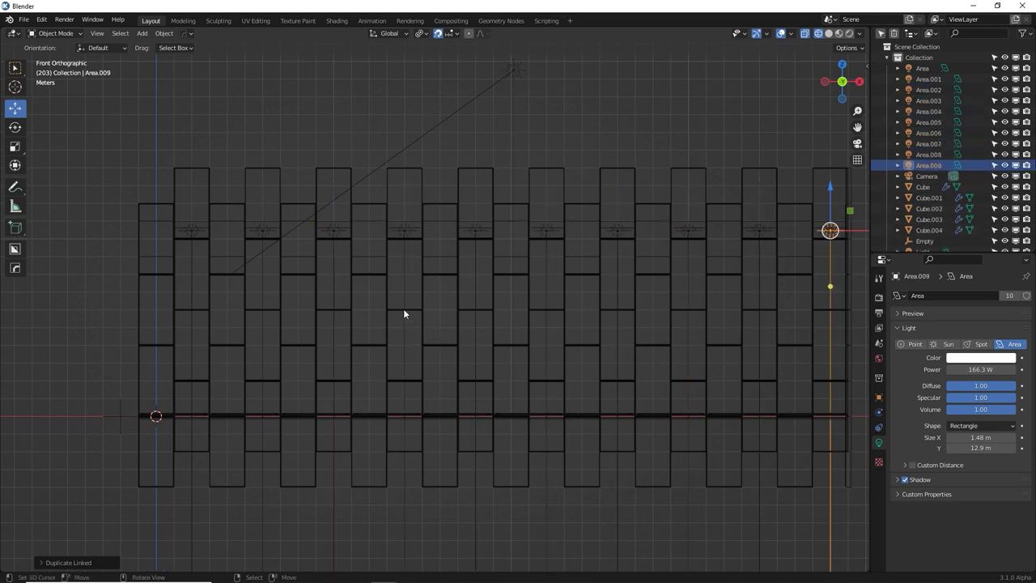
In rendered shading inside the corridor, tint the linked area lights a pale, cool blue
mouse_move(404, 311)
middle_mouse_down()
mouse_move(513, 306)
mouse_move(500, 256)
middle_mouse_up()
left_click(848, 33)
scroll(538, 312, "up", 1)
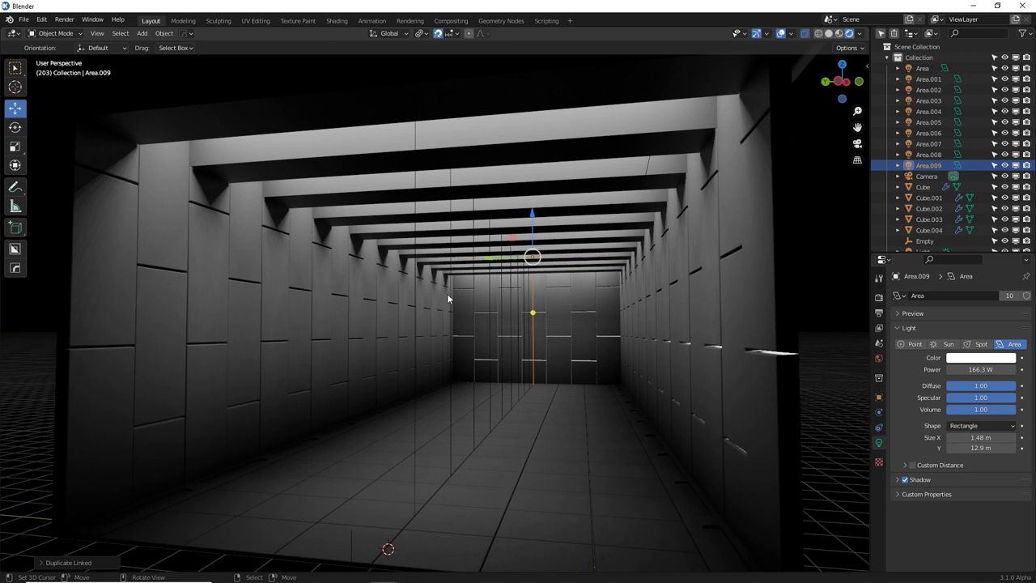
left_click(959, 359)
left_click(998, 263)
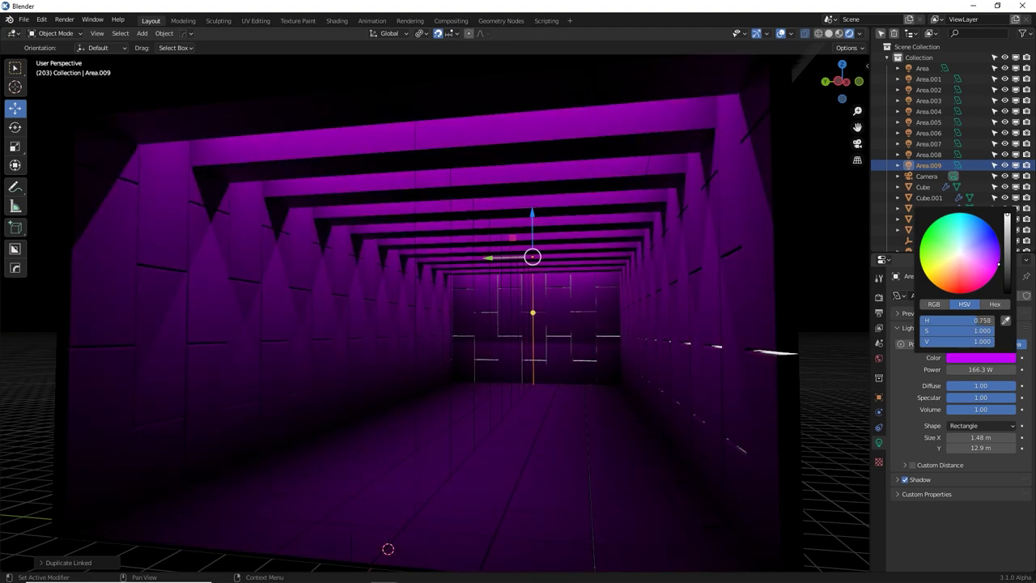
mouse_move(998, 263)
left_mouse_down()
mouse_move(939, 235)
mouse_move(929, 263)
mouse_move(956, 225)
mouse_move(960, 253)
left_mouse_up()
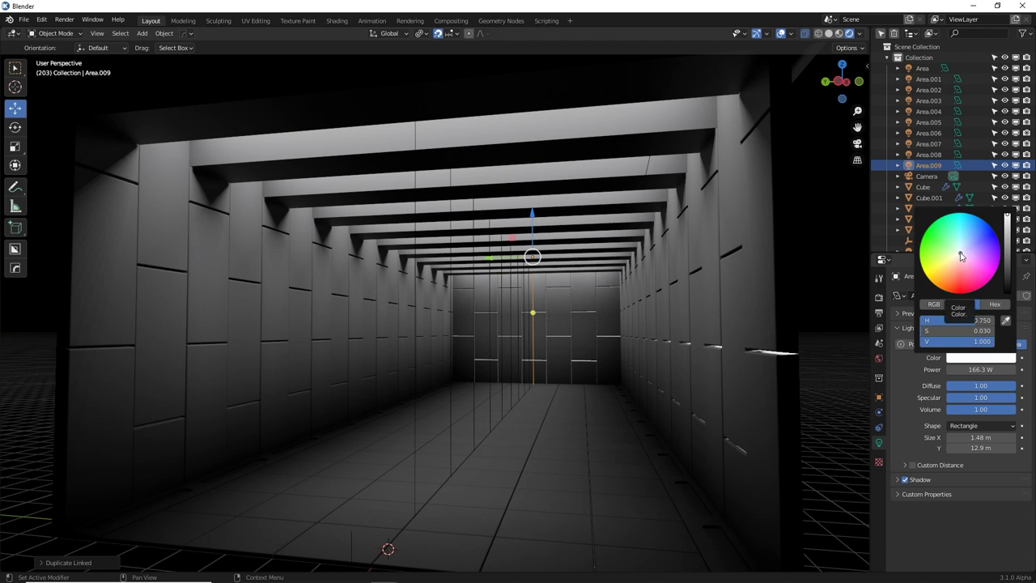
left_click_drag(960, 253, 957, 255)
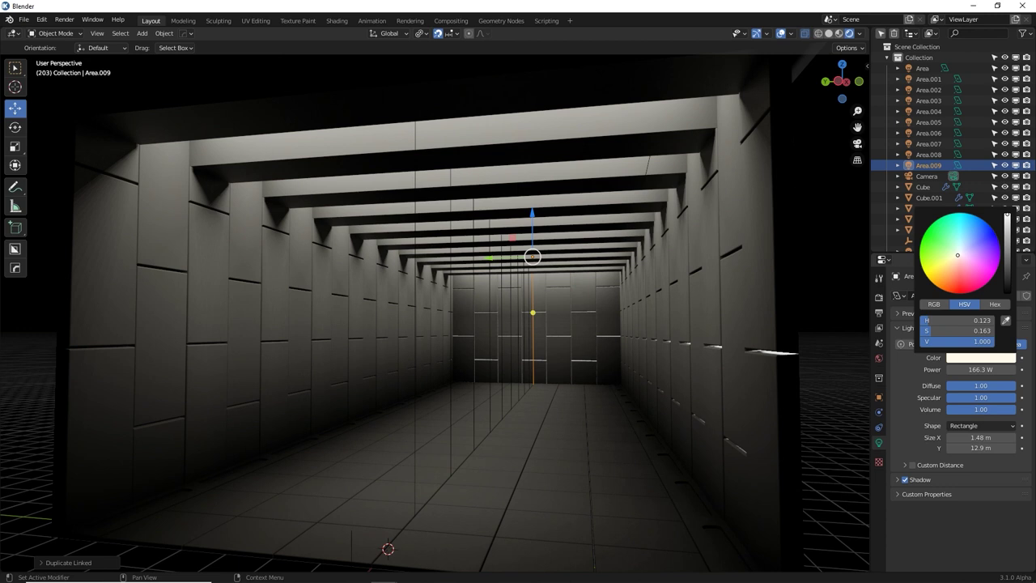
left_click_drag(957, 255, 962, 249)
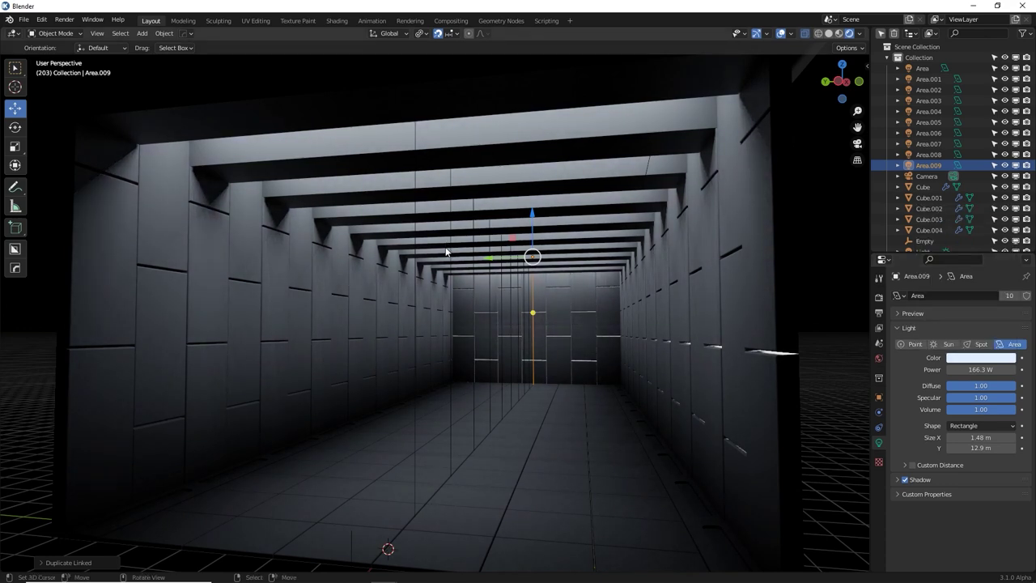
Add a new material to the tiled walkway floor
left_click(325, 437)
mouse_move(325, 436)
middle_mouse_down()
mouse_move(321, 451)
mouse_move(435, 377)
mouse_move(321, 452)
middle_mouse_up()
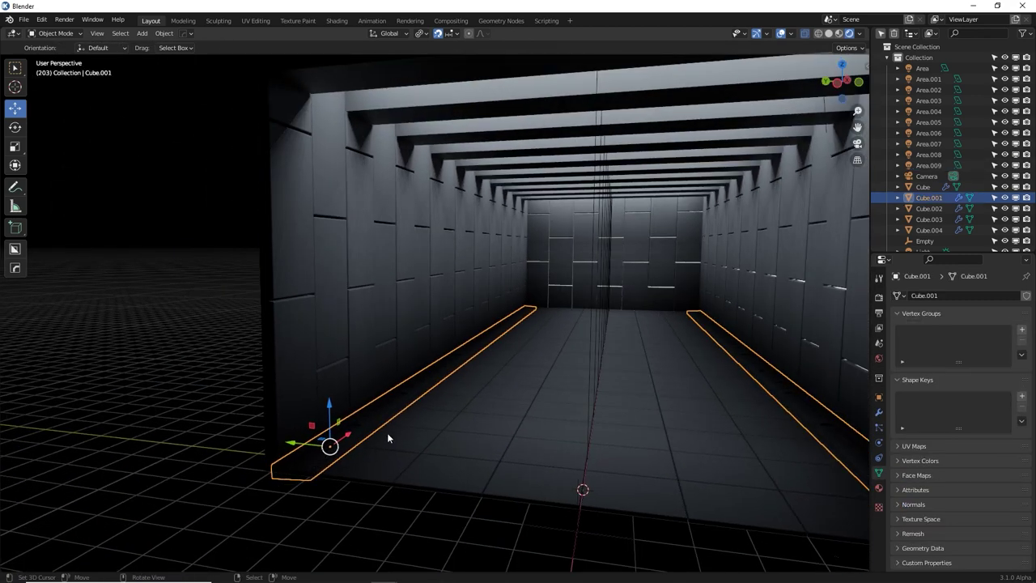
middle_click_drag(457, 364, 452, 359)
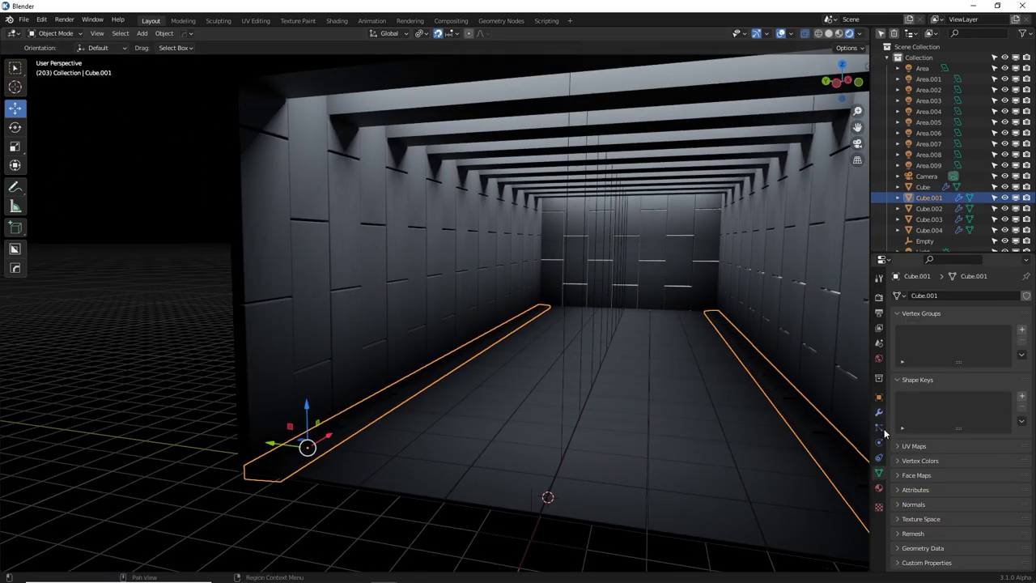
left_click(636, 369)
middle_click_drag(678, 349, 644, 355)
left_click(879, 488)
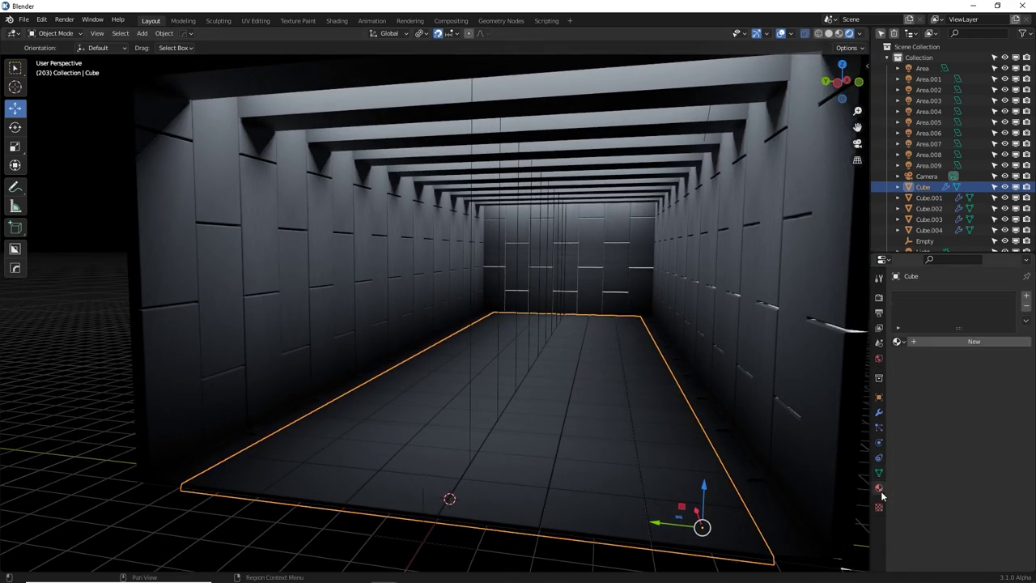
left_click(935, 342)
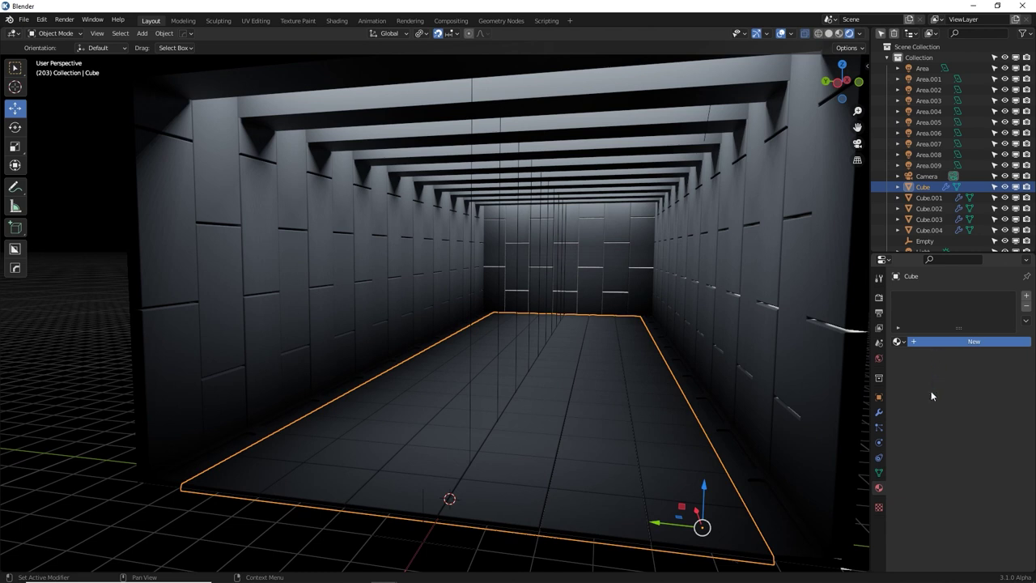
left_click(939, 340)
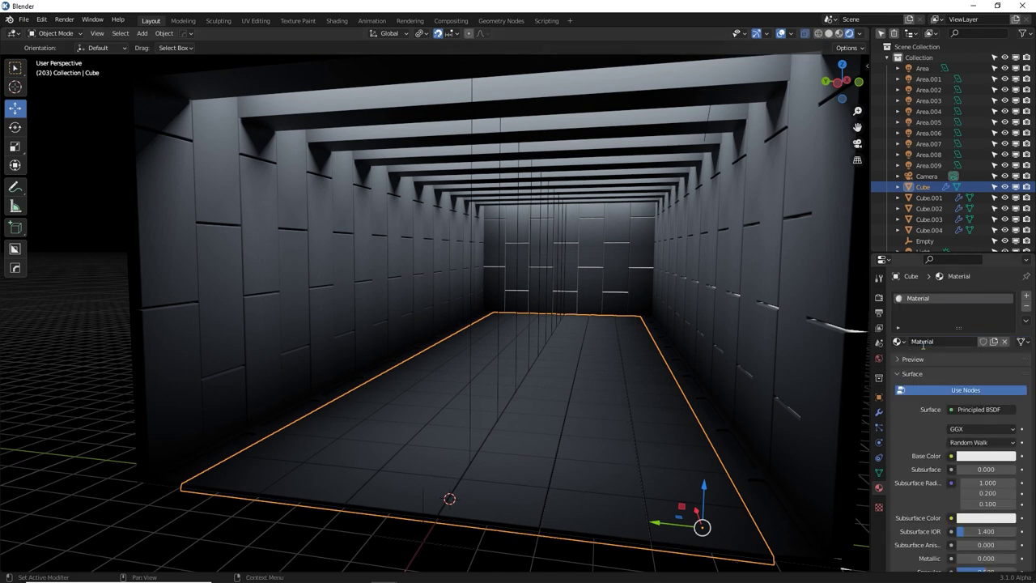
Rename the floor's material as Paneling
left_click(923, 342)
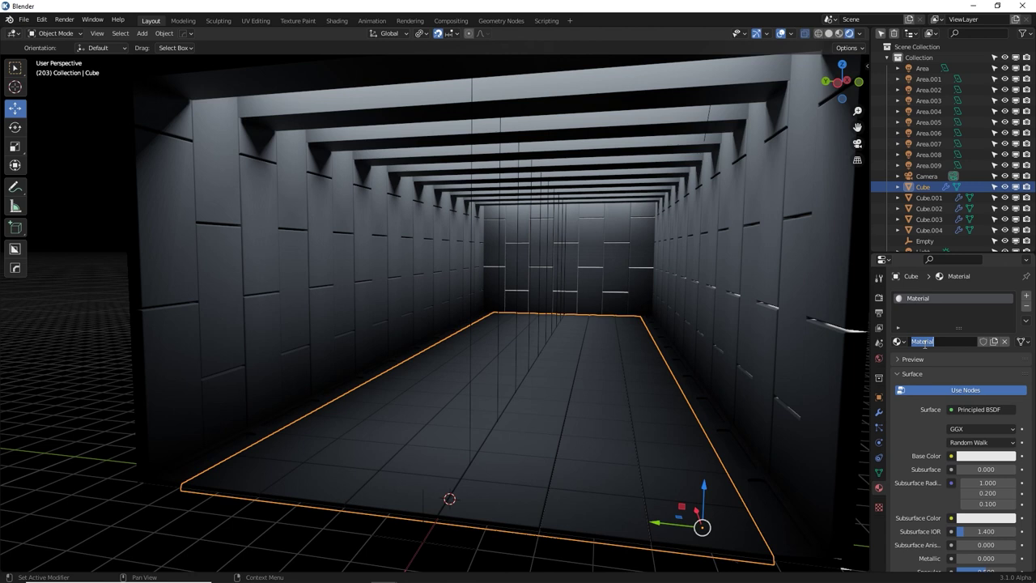
type("Pr")
type("nelin")
type("g")
key("Return")
Split the viewport horizontally and turn the new area into a Shader Editor framing the Paneling material's nodes
mouse_move(867, 29)
left_mouse_down()
mouse_move(841, 127)
mouse_move(836, 265)
left_mouse_up()
left_click(13, 34)
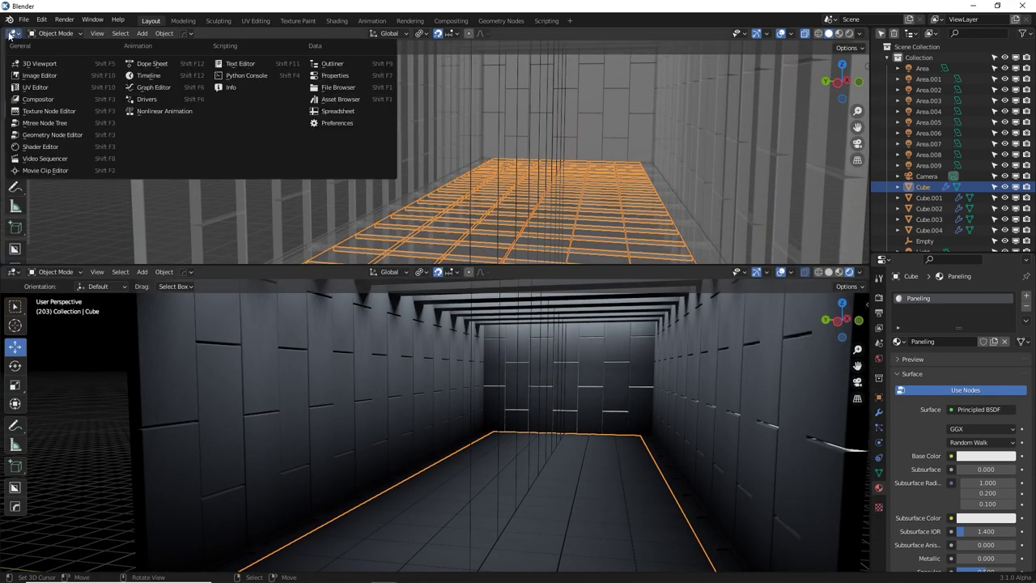
left_click(38, 154)
middle_click_drag(294, 185, 398, 139)
scroll(414, 146, "up", 2)
Set the Paneling shader's base color to a muted blue with hue 0.645, saturation 0.778 and value 0.413
left_click(487, 100)
left_click(561, 112)
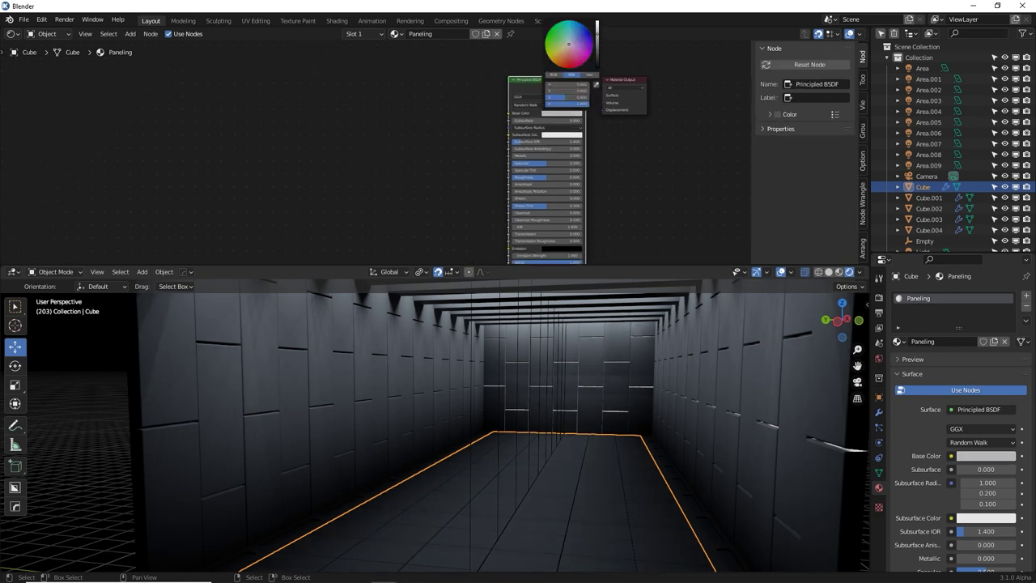
mouse_move(599, 40)
left_mouse_down()
mouse_move(572, 45)
mouse_move(597, 37)
left_mouse_up()
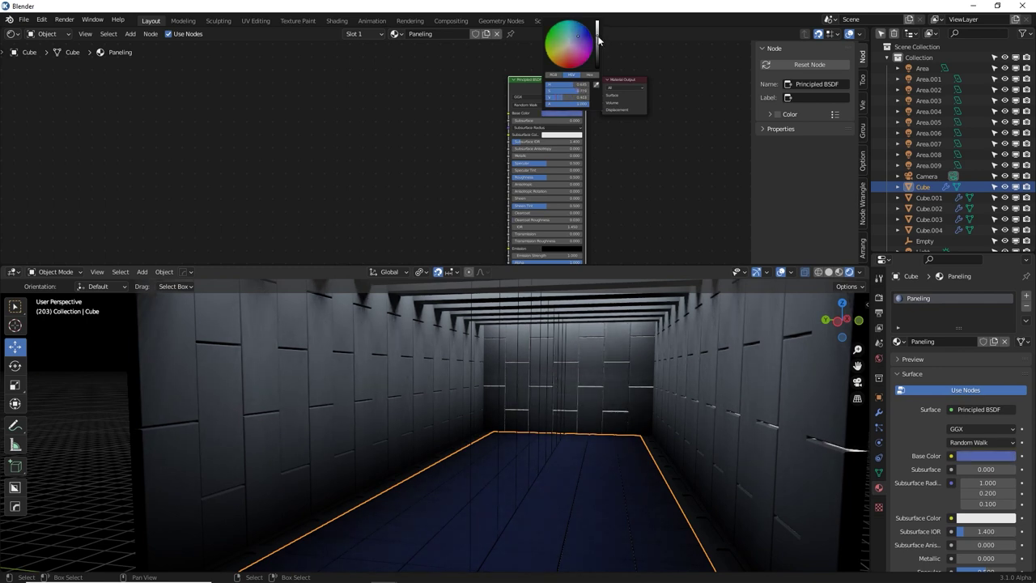
Raise both Metallic and Specular of the Paneling shader to 1.000
left_click(456, 139)
scroll(466, 175, "up", 2)
scroll(466, 175, "up", 4)
middle_click_drag(444, 157, 285, 139)
left_click_drag(474, 143, 548, 152)
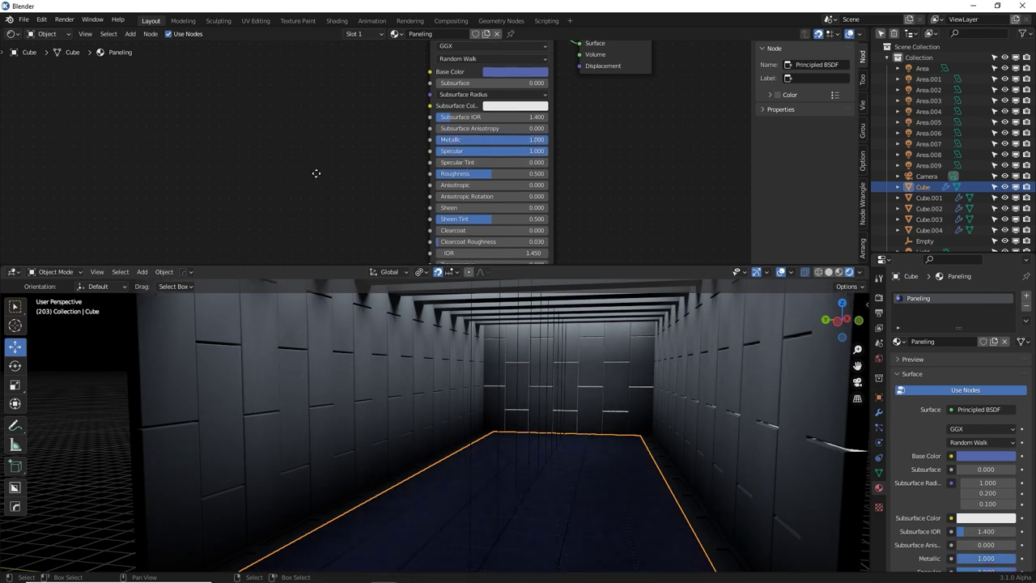
Add an Image Texture node beside the Principled BSDF and start opening an image file for it
middle_click_drag(316, 173, 336, 162)
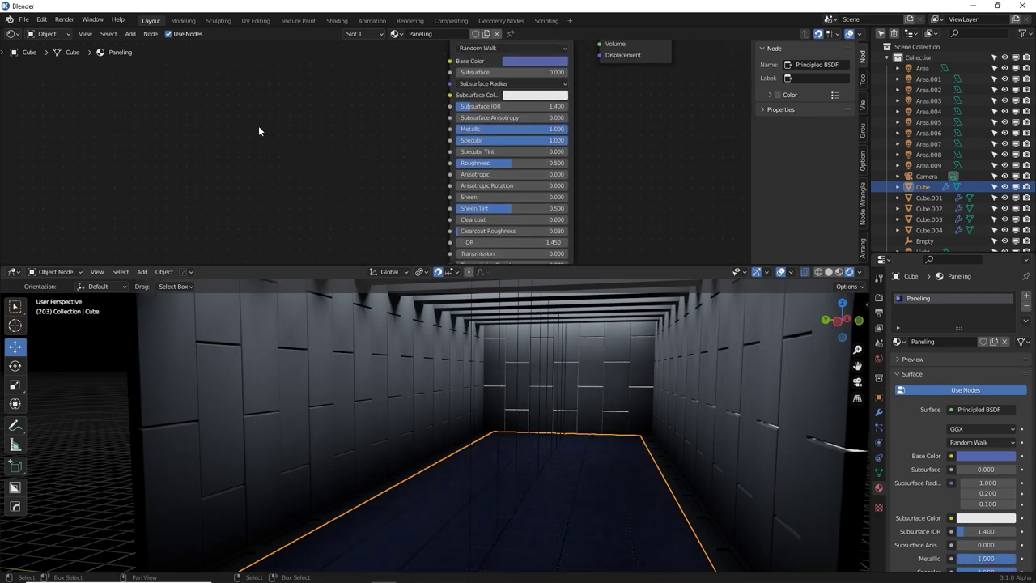
key("shift+a")
type("im")
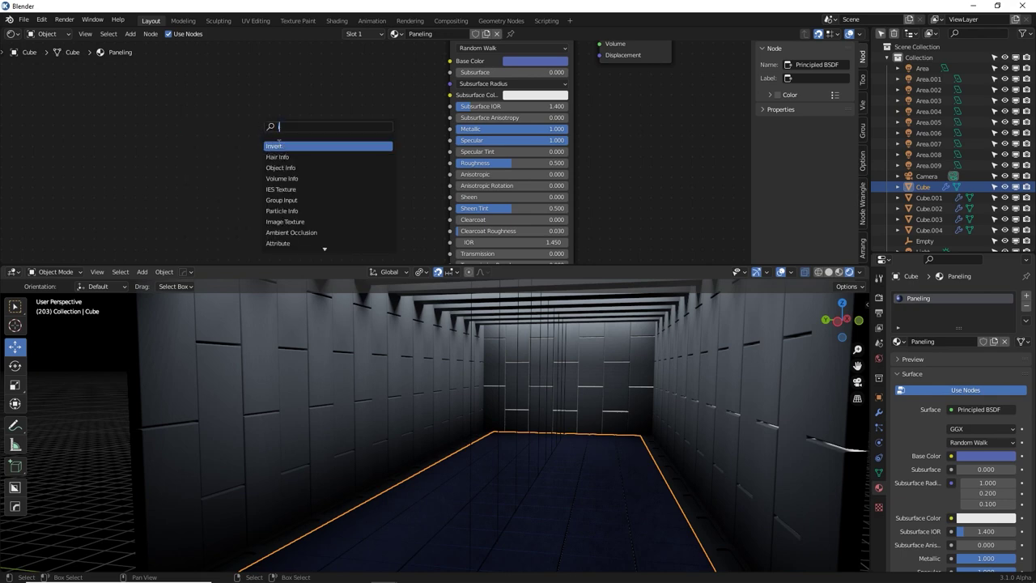
key("Return")
left_click(233, 148)
left_click(235, 144)
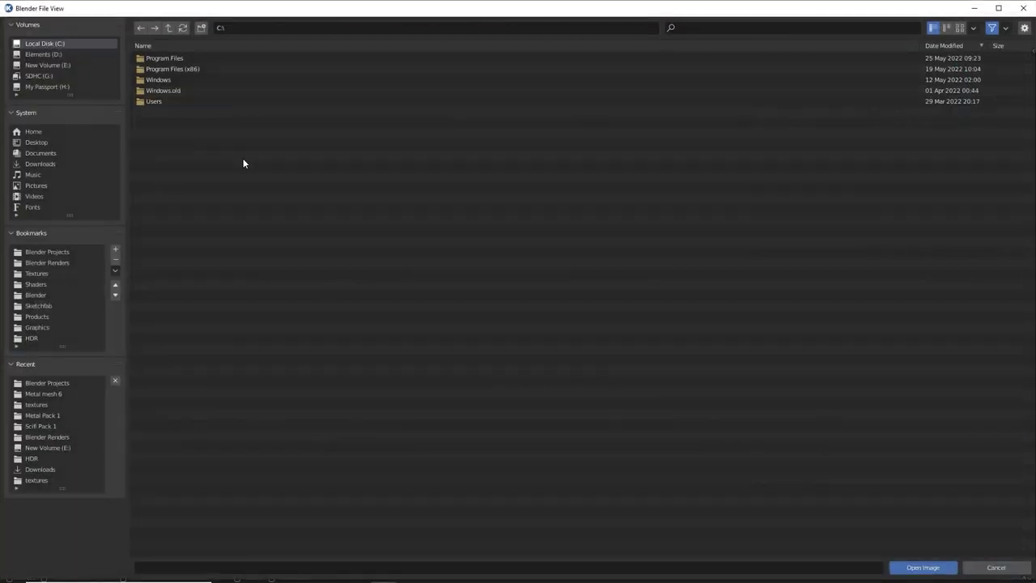
Filter the Textures folder by "imper", show the files as thumbnails and compare the candidate surface imperfection maps
left_click(95, 268)
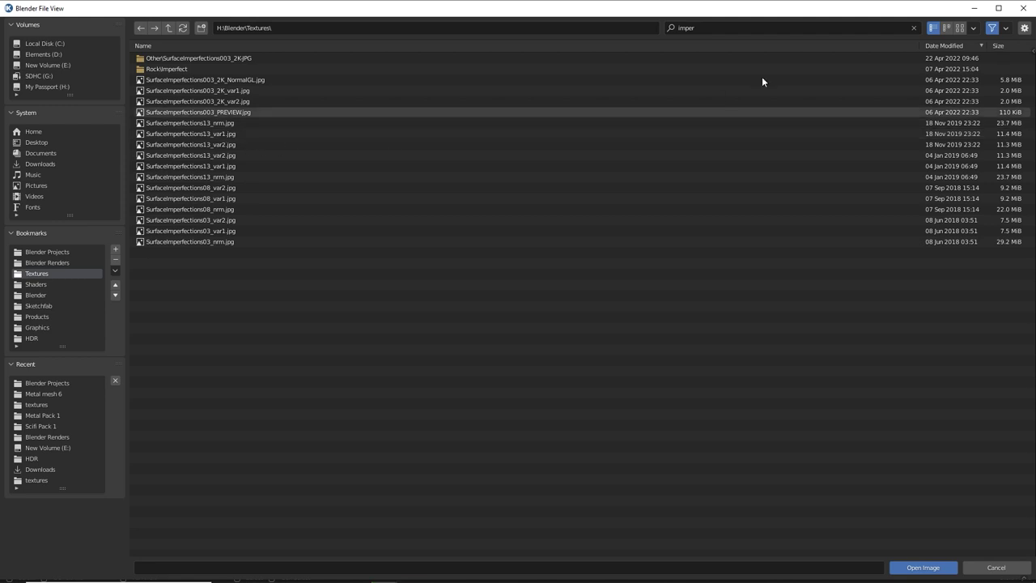
left_click(959, 28)
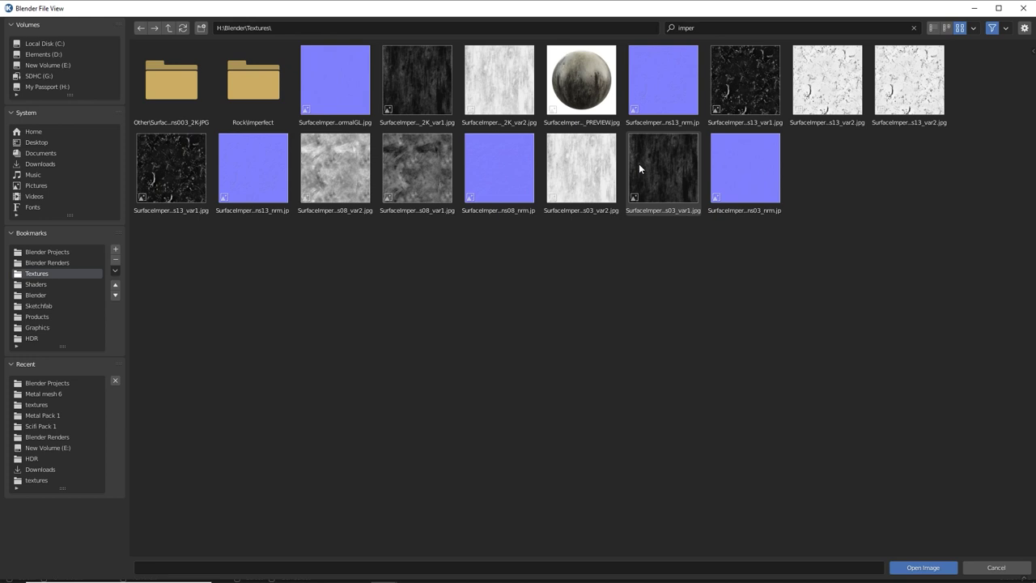
left_click(664, 170)
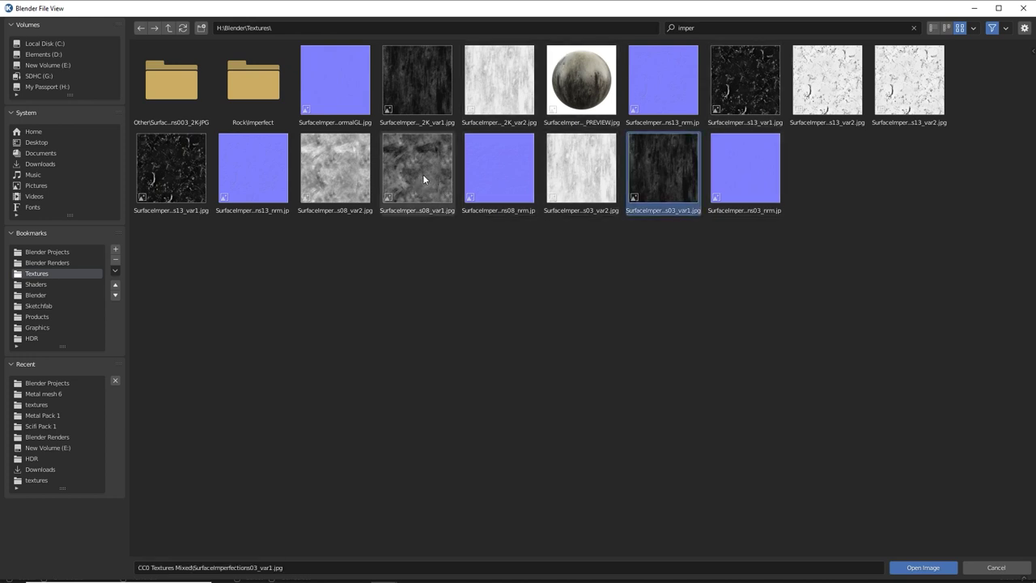
left_click(350, 176)
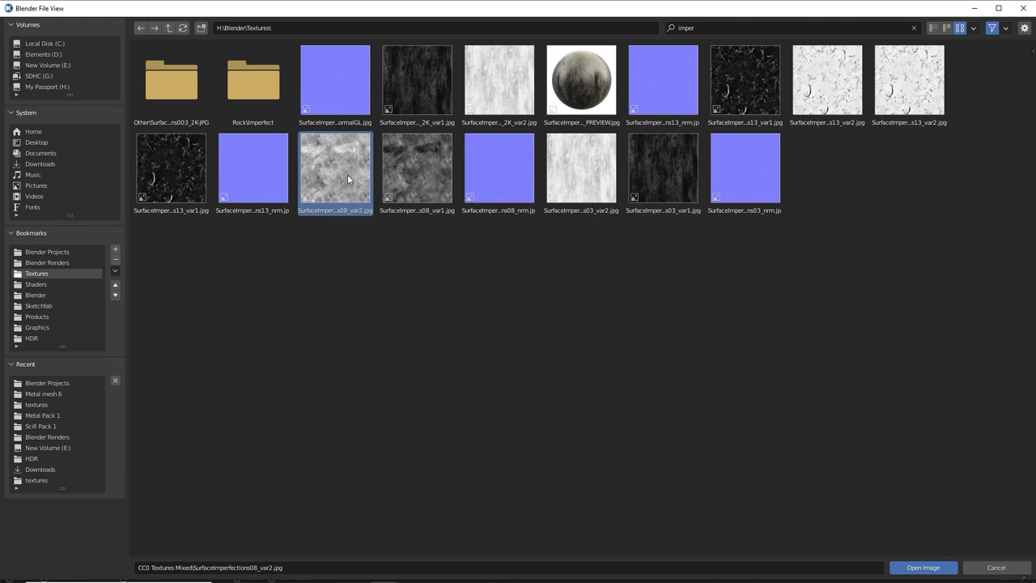
left_click(412, 106)
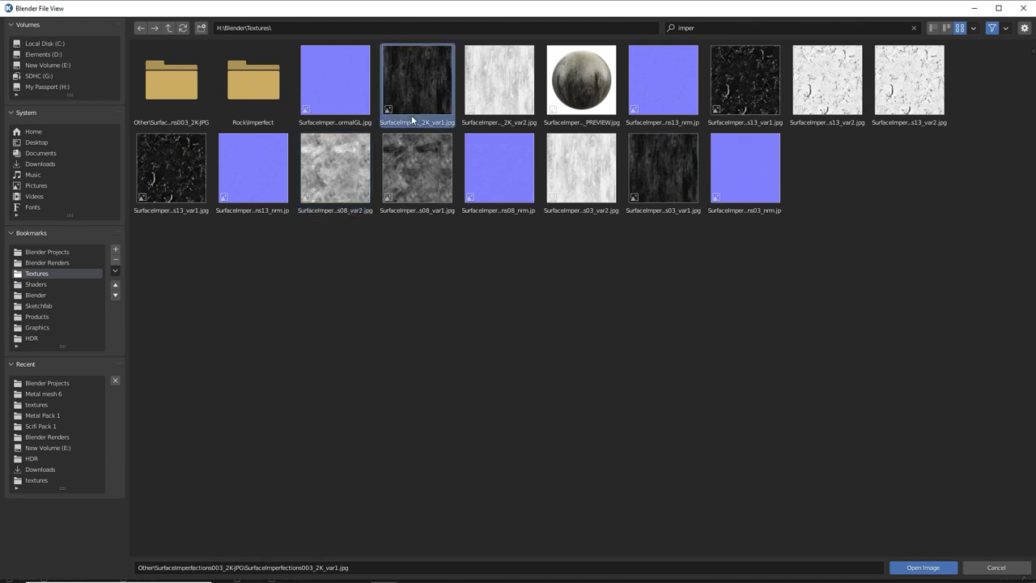
Enlarge the thumbnails and load SurfaceImperfections003_2K_var1.jpg into the Image Texture node
left_click(973, 27)
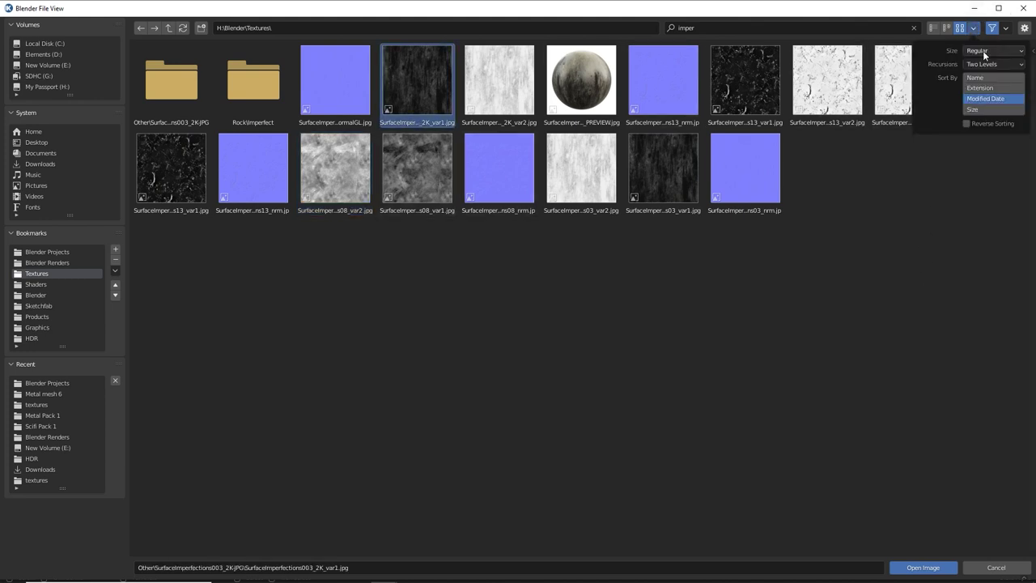
left_click(983, 50)
left_click(983, 110)
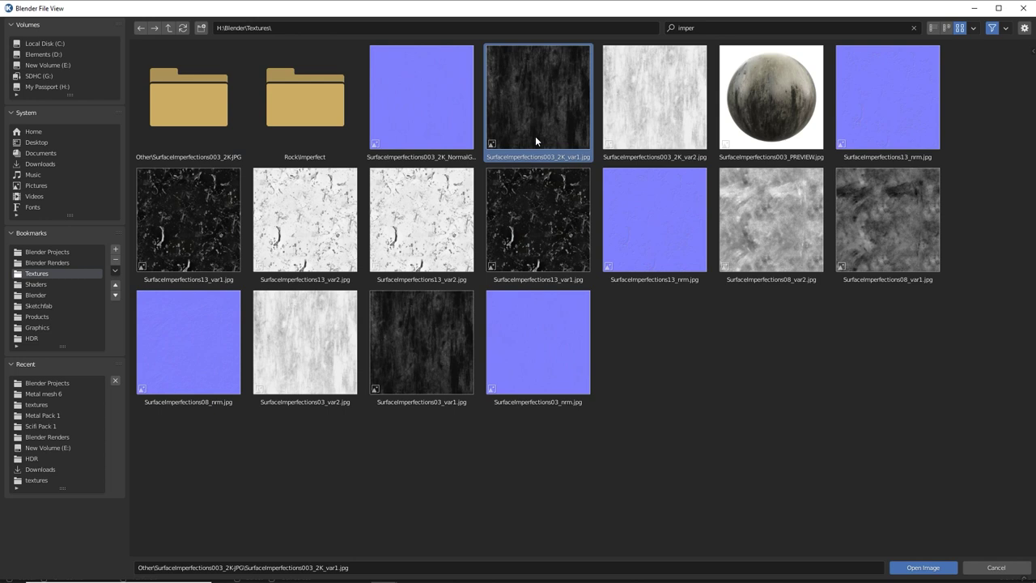
left_click(923, 567)
Connect the texture's Color output to the shader's Roughness and insert a ColorRamp node on that link
mouse_move(259, 114)
left_mouse_down()
mouse_move(420, 139)
mouse_move(450, 163)
left_mouse_up()
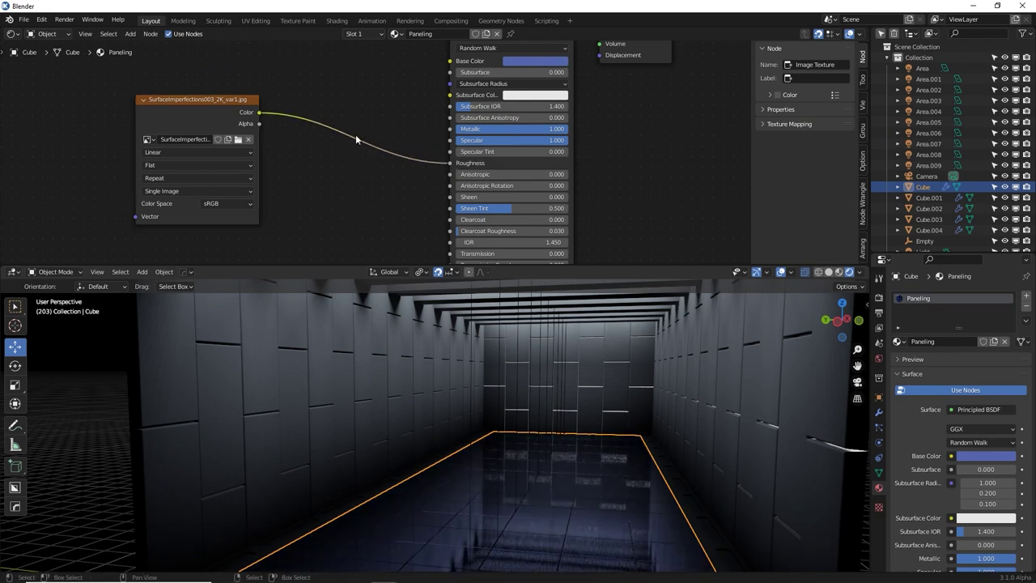
key("shift+a")
left_click(355, 134)
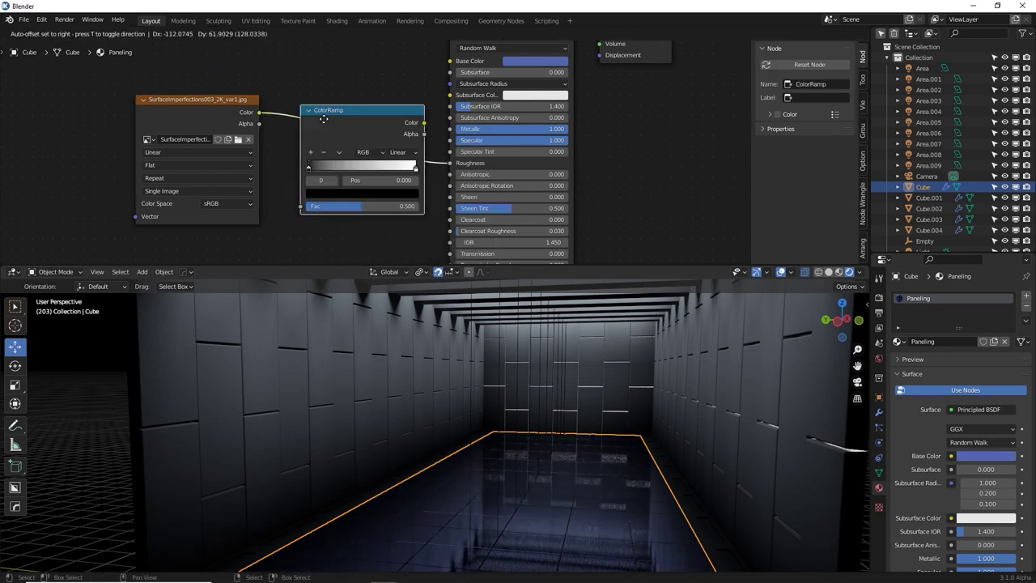
left_click(324, 120)
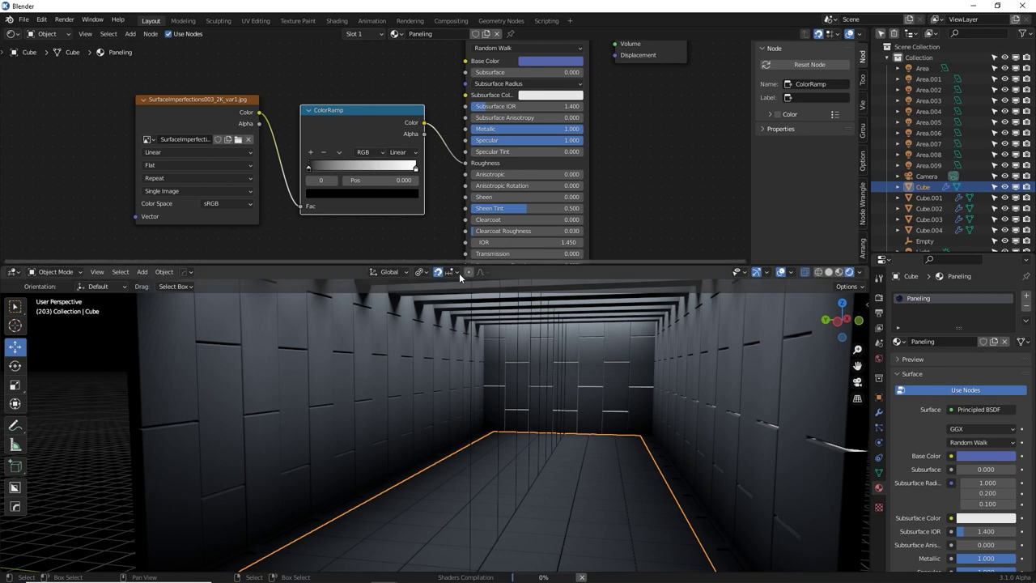
Lighten the ColorRamp's black stop to a dark grey with value 0.123
middle_click_drag(545, 409, 524, 346)
scroll(551, 376, "up", 3)
middle_click_drag(553, 379, 553, 393)
scroll(527, 353, "down", 3)
mouse_move(528, 356)
middle_mouse_down()
mouse_move(528, 371)
mouse_move(534, 347)
mouse_move(528, 375)
middle_mouse_up()
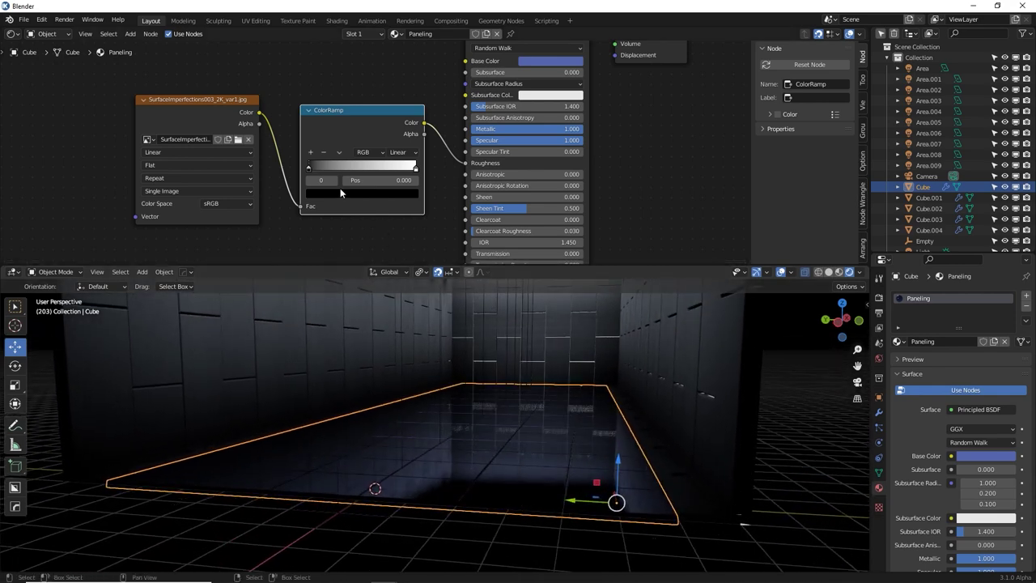
left_click(231, 122)
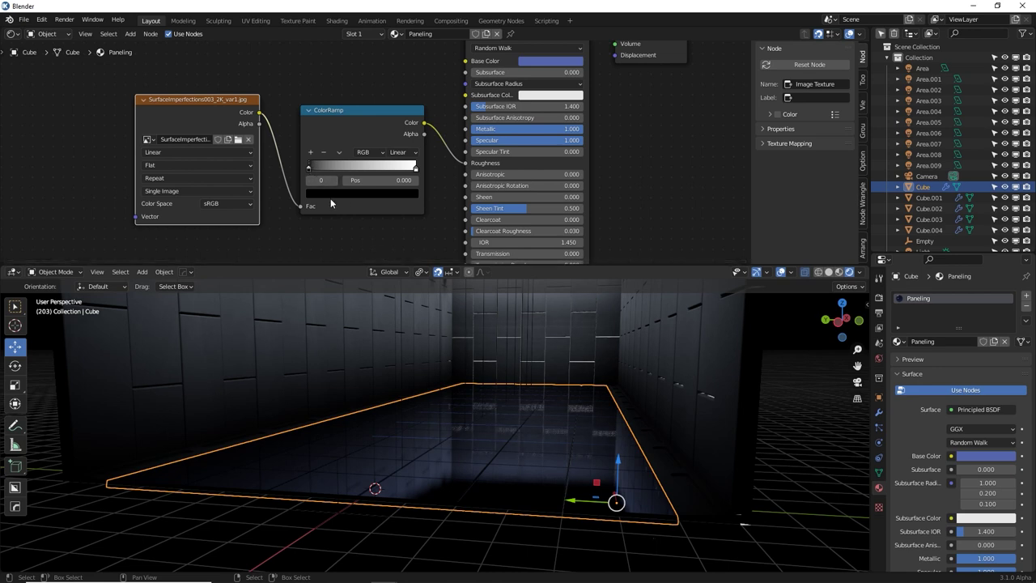
mouse_move(307, 165)
left_mouse_down()
mouse_move(345, 167)
mouse_move(304, 171)
left_mouse_up()
left_click(349, 195)
left_click_drag(394, 120, 394, 46)
left_click(370, 168)
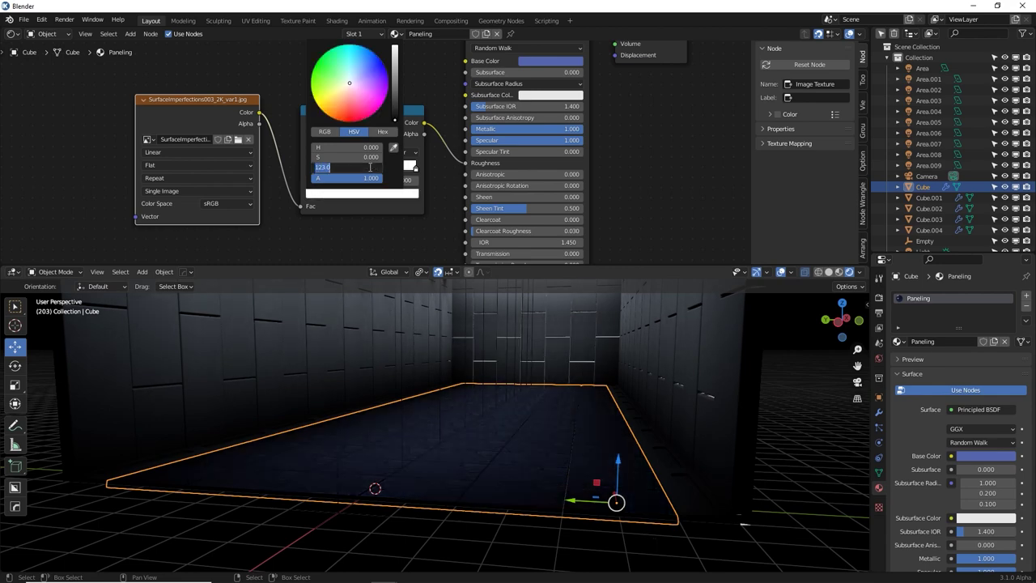
key("BackSpace")
key("Return")
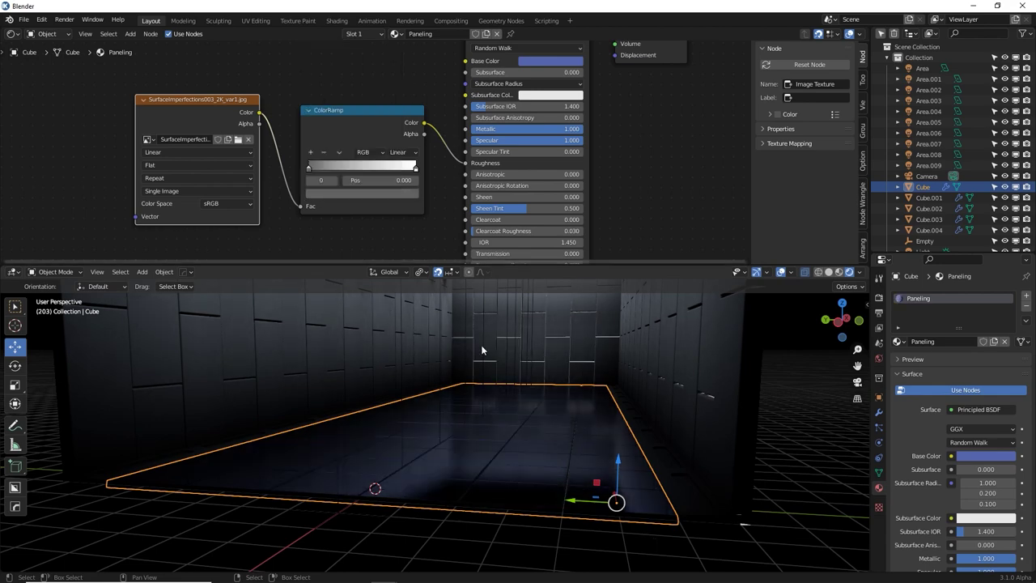
Select the side walls, end wall and overhead beams with the floor active, and link the floor's Paneling material to them
middle_click_drag(483, 351, 508, 417)
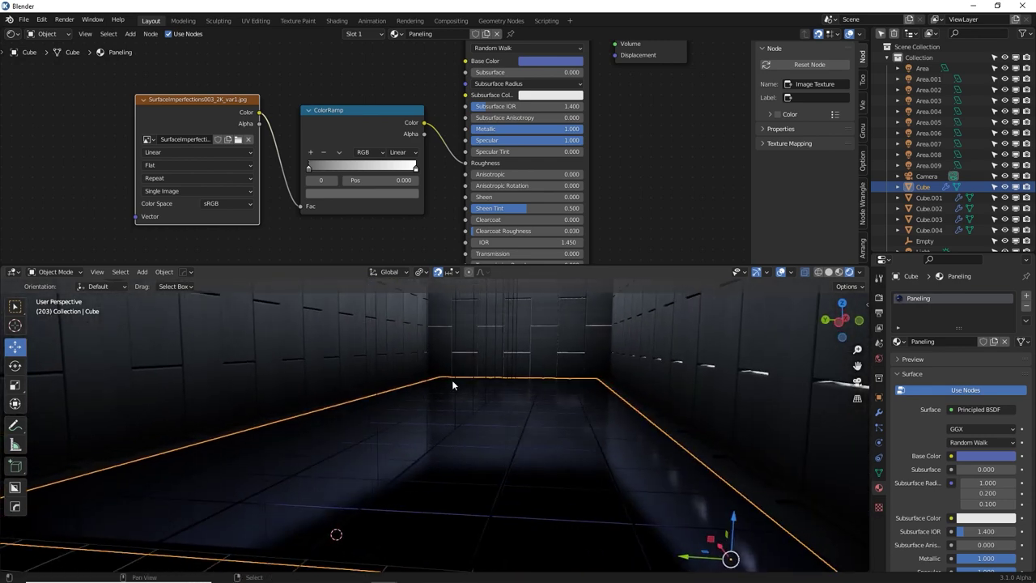
middle_click_drag(453, 384, 453, 407, "shift")
scroll(511, 389, "down", 4)
middle_click_drag(512, 384, 537, 377)
left_click(541, 377)
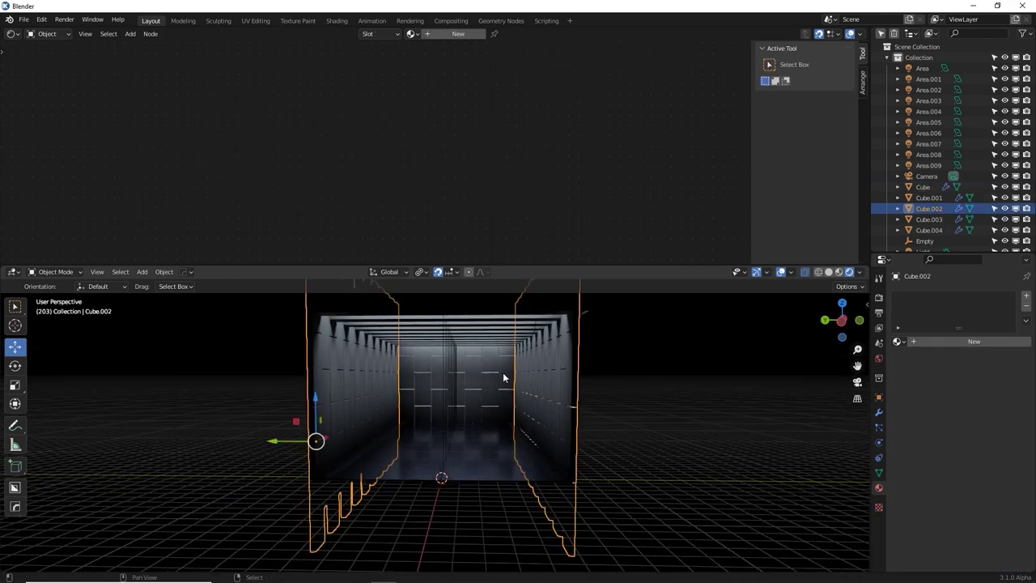
left_click(501, 371, "shift")
left_click(509, 324, "shift")
middle_click_drag(542, 374, 454, 437)
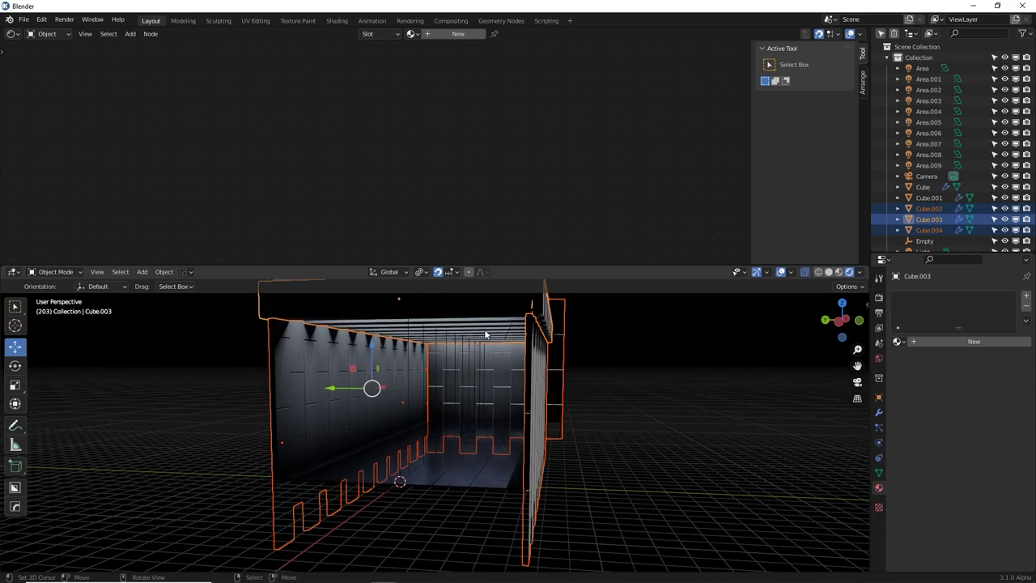
left_click(433, 477, "shift")
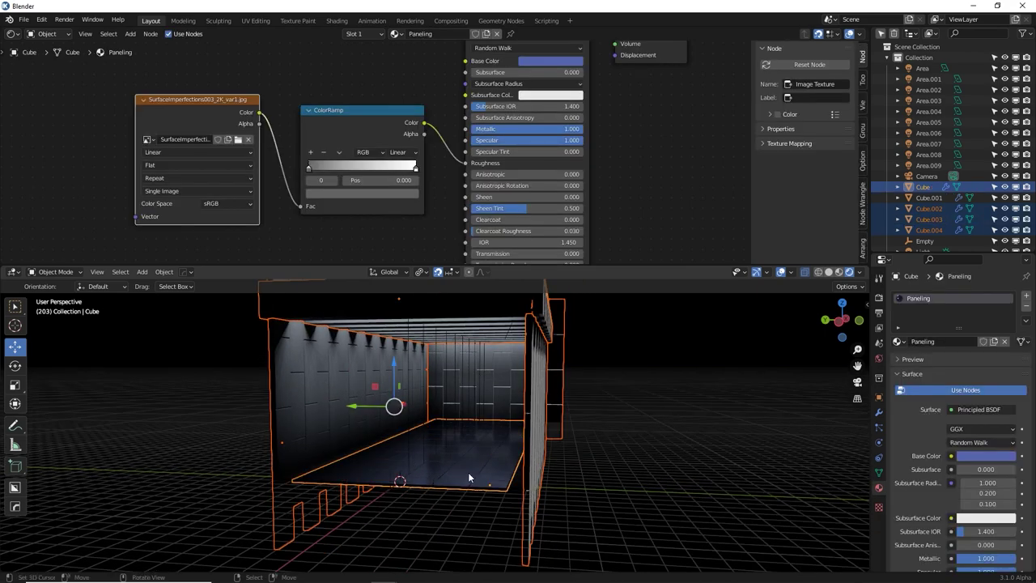
key("ctrl+l")
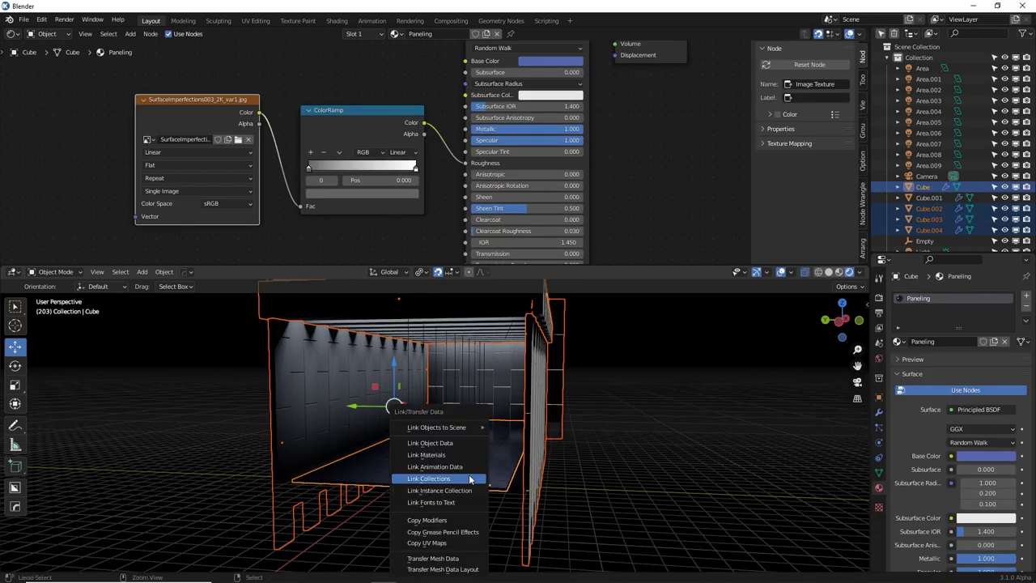
left_click(452, 454)
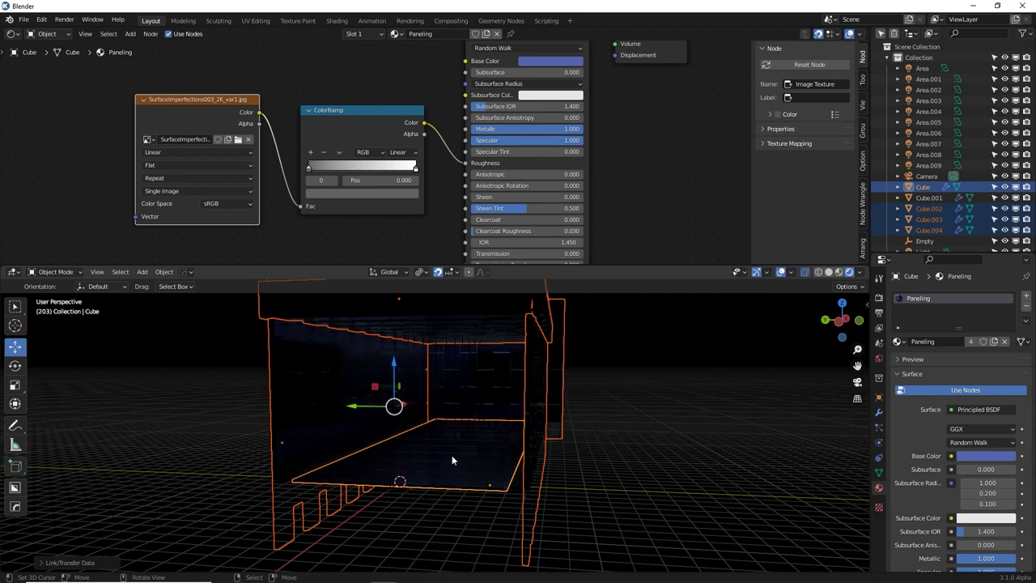
Select the side walls and brighten the Paneling base color to a pale, less saturated blue
scroll(492, 420, "up", 6)
key("alt+a")
middle_click_drag(504, 413, 527, 422)
left_click(503, 423)
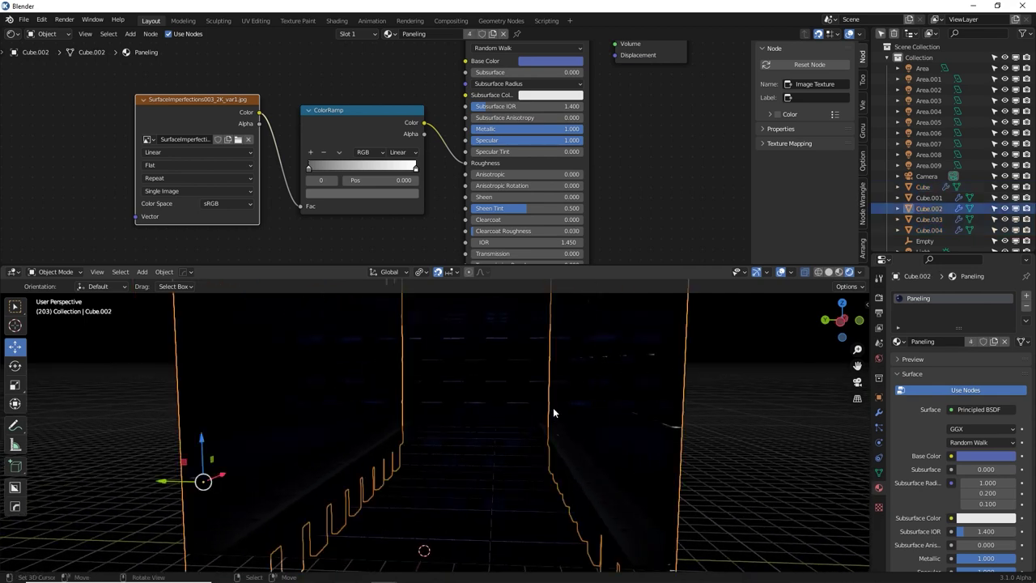
left_click(558, 61)
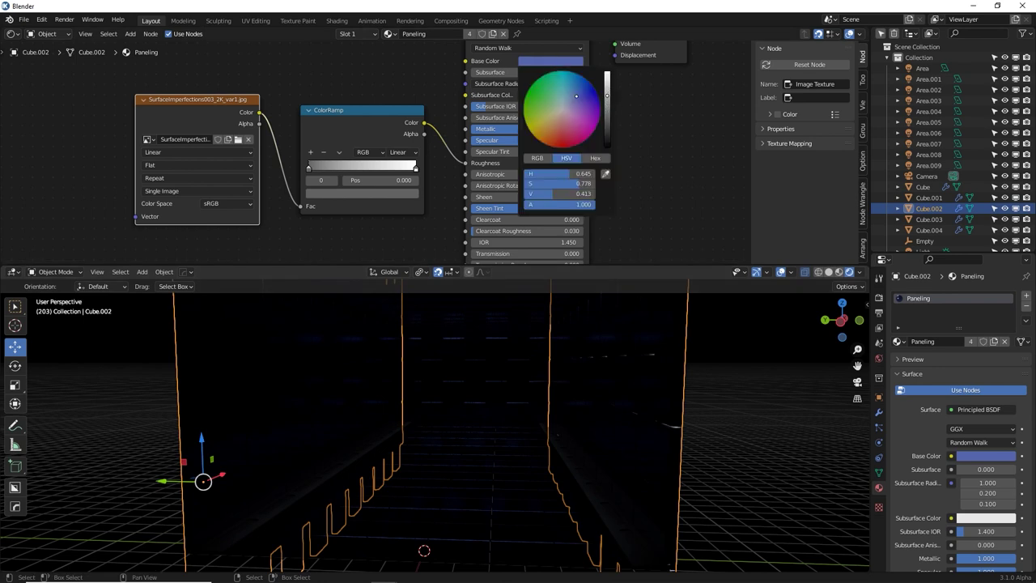
scroll(576, 180, "up", 12)
mouse_move(578, 184)
left_mouse_down()
mouse_move(538, 184)
mouse_move(550, 183)
left_mouse_up()
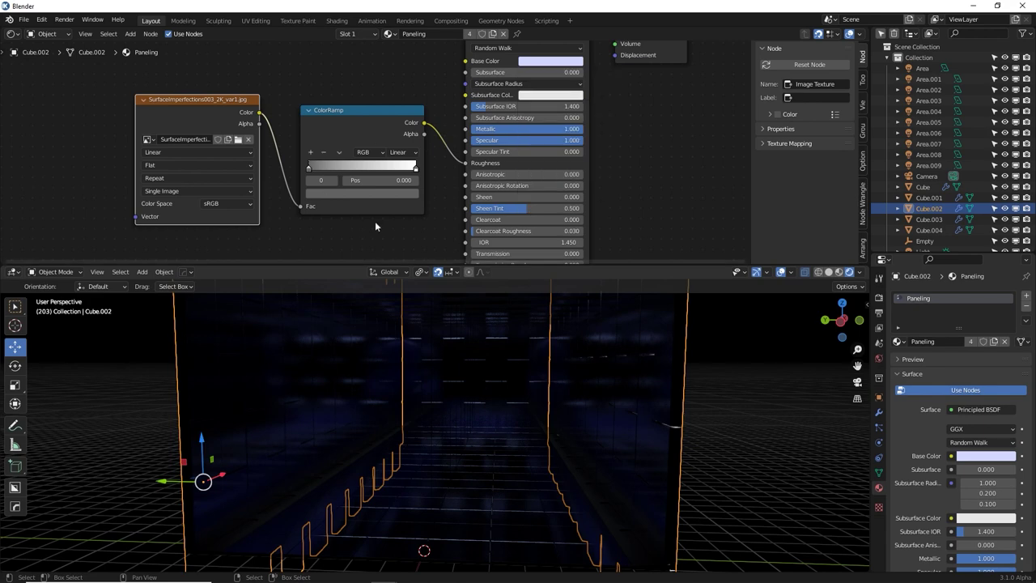
Preview the ColorRamp output on the corridor surfaces, then switch the output back to the Principled BSDF
left_click(415, 167)
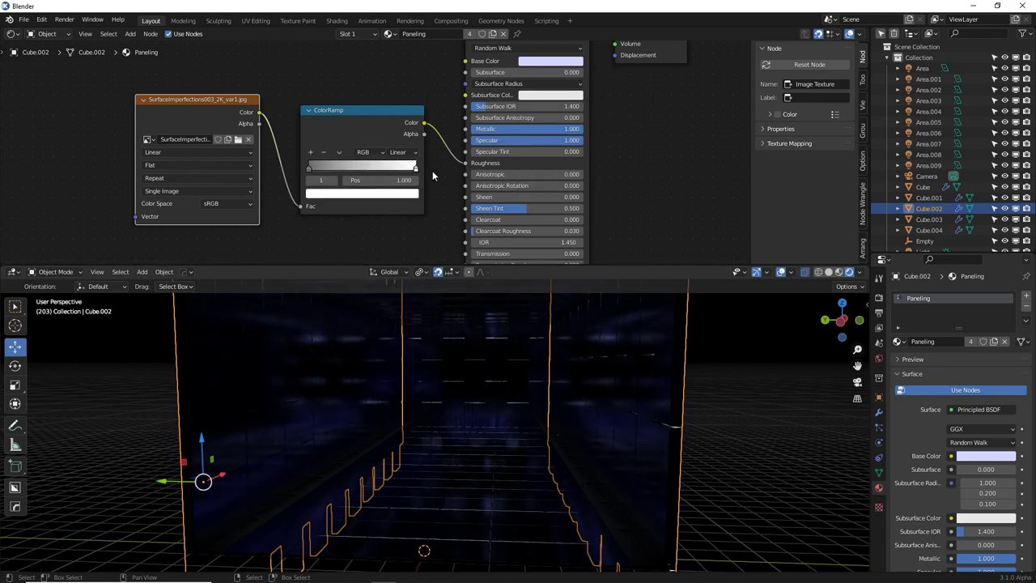
left_click(412, 200, "ctrl+shift")
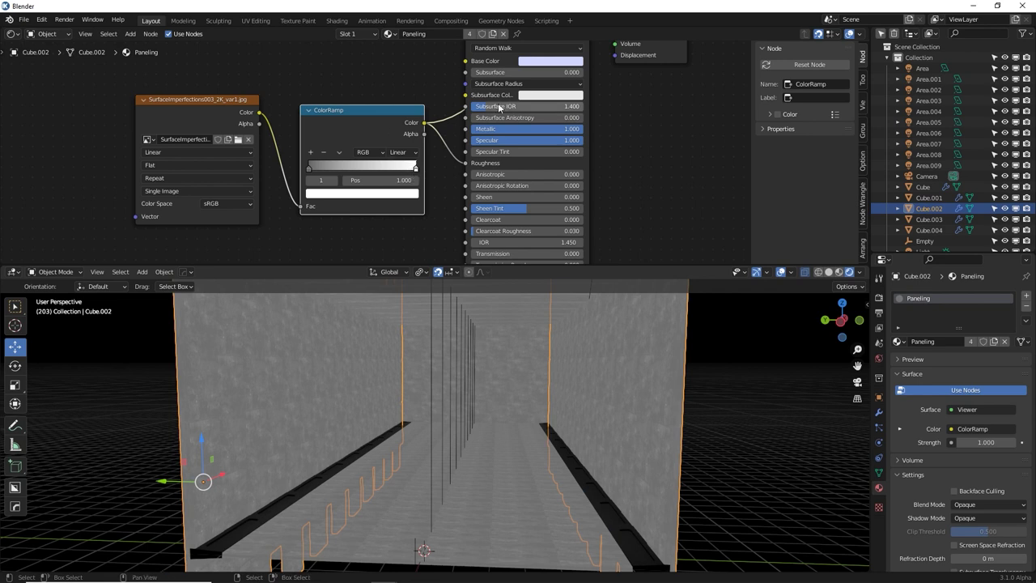
left_click_drag(291, 175, 294, 197, "alt")
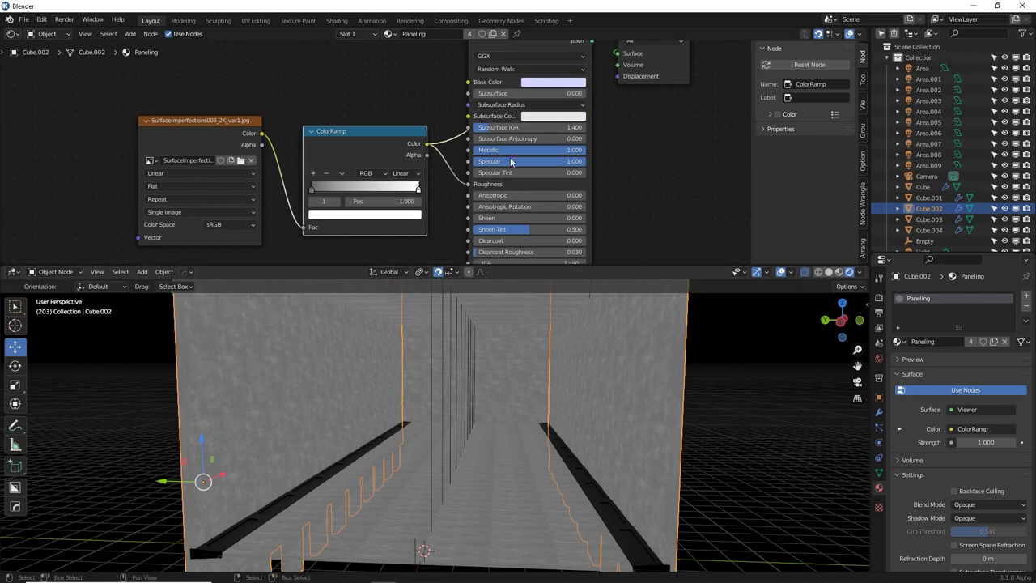
middle_click_drag(581, 93, 571, 125)
left_click(540, 70, "ctrl+shift")
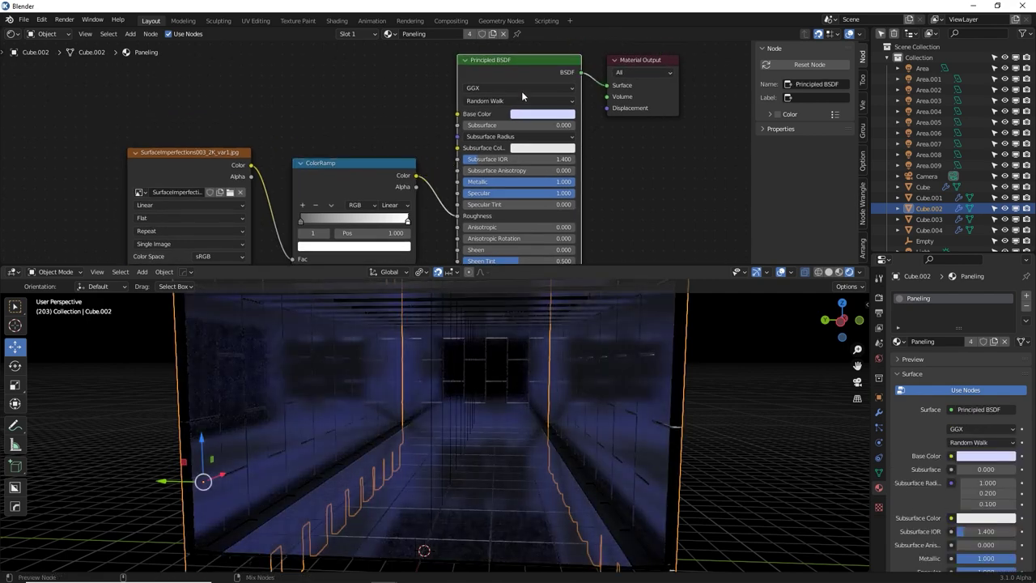
Open the color of the ColorRamp's dark grey stop for editing
left_click(301, 219)
left_click(316, 244)
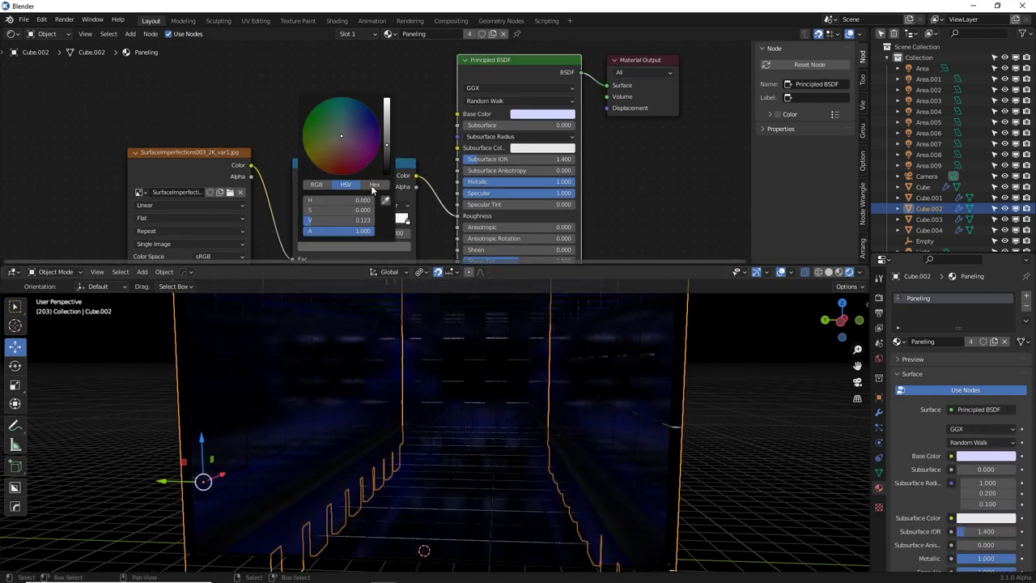
Lighten the ColorRamp's first stop to a light grey and place it at position 0
left_click_drag(386, 141, 386, 98)
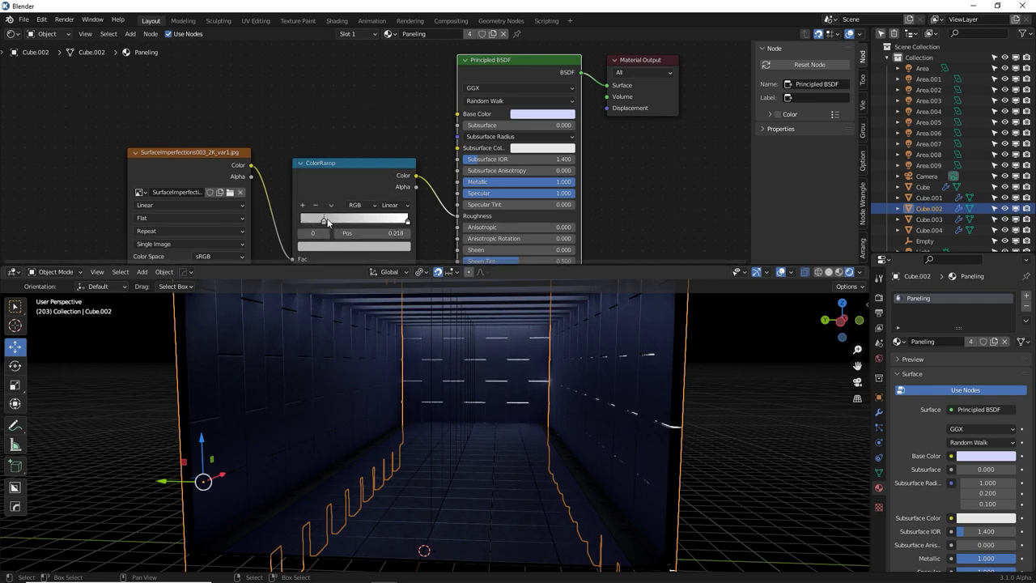
mouse_move(526, 372)
middle_mouse_down()
mouse_move(549, 367)
mouse_move(523, 370)
middle_mouse_up()
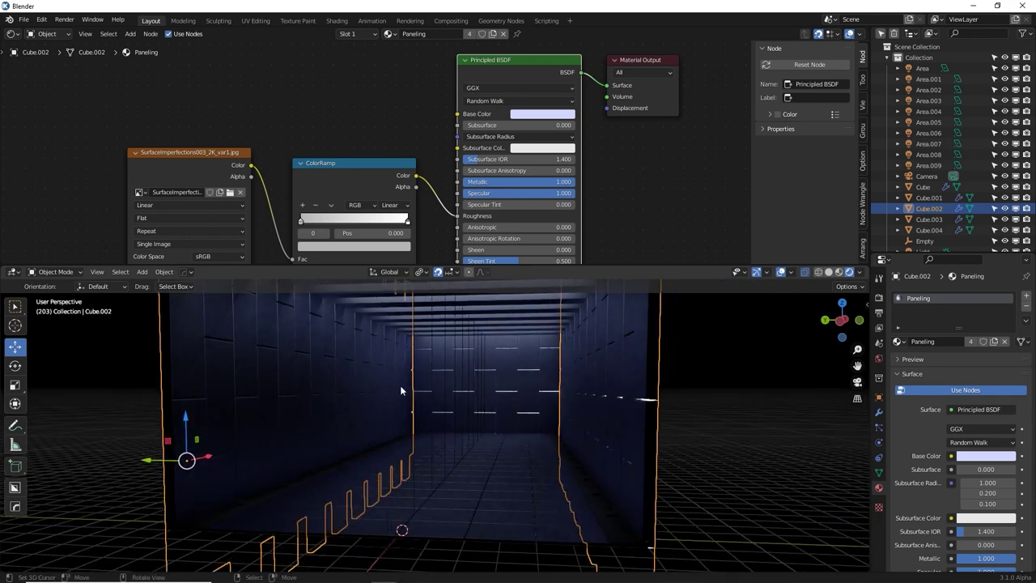
Preview the ColorRamp output and the SurfaceImperfections003_2K_var1.jpg texture on the corridor to check the texture mapping
left_click(360, 180, "ctrl+shift")
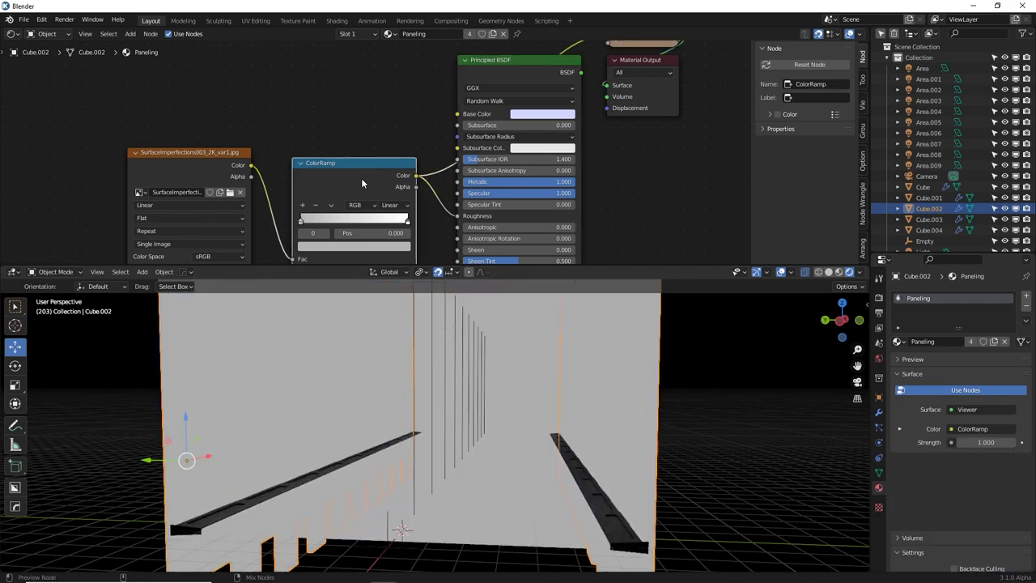
left_click(241, 167, "ctrl+shift")
middle_click_drag(315, 409, 391, 385)
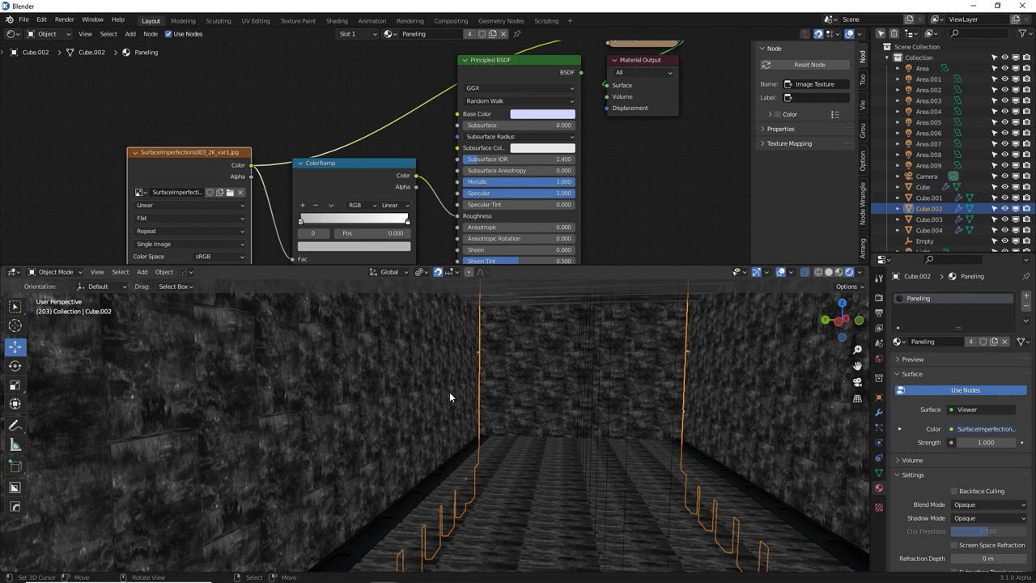
scroll(450, 396, "down", 3)
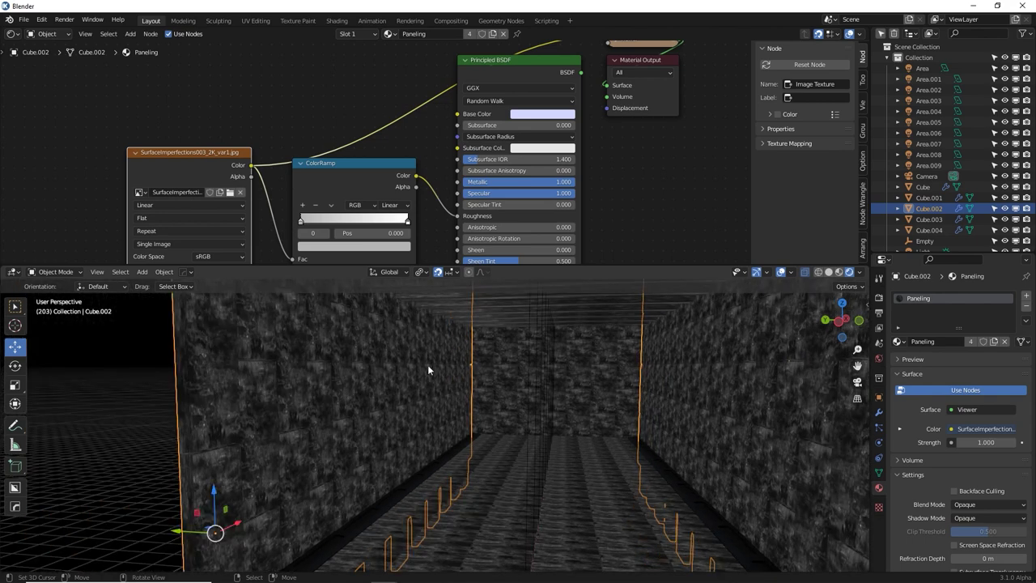
middle_click_drag(299, 221, 345, 152)
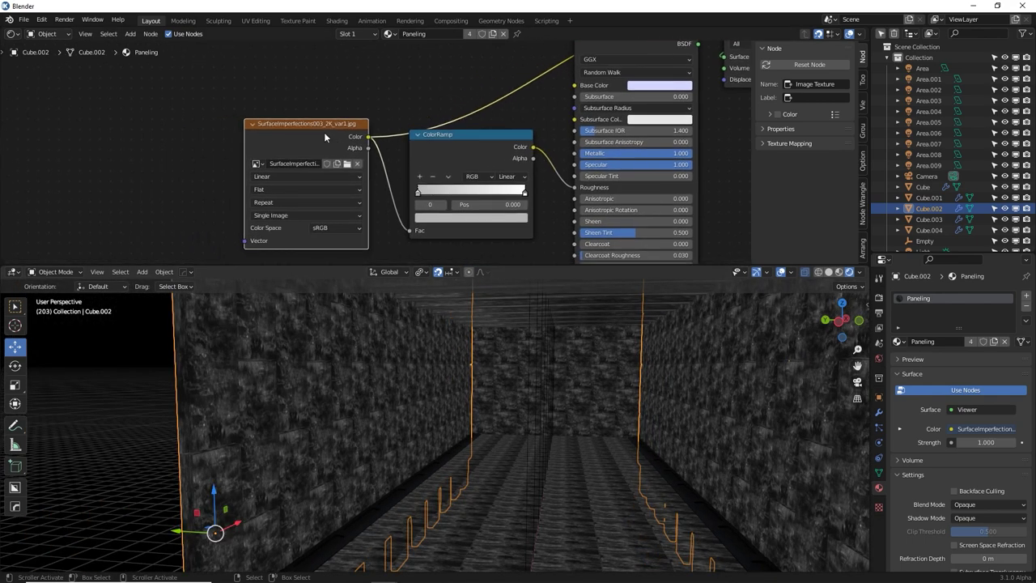
key("Tab")
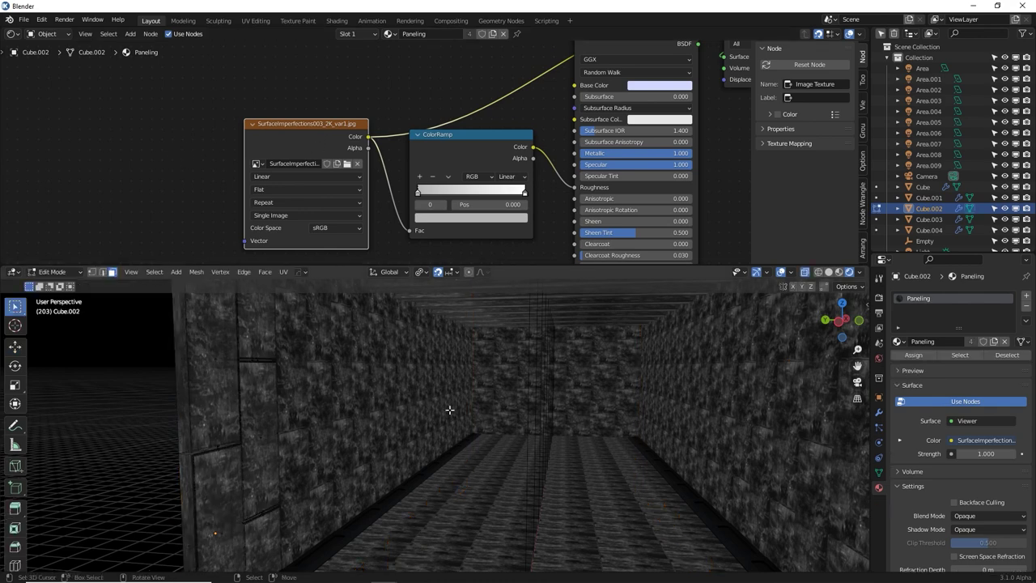
scroll(455, 415, "down", 3)
key("Tab")
Add the ceiling, back wall and floor to the side wall selection and select all their geometry in Edit Mode
left_click(497, 335, "shift")
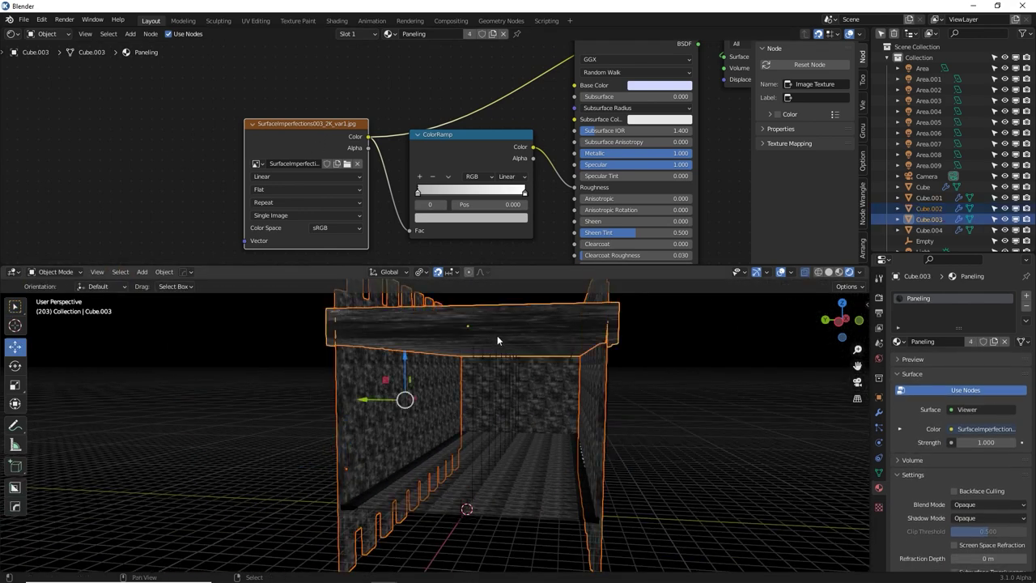
left_click(525, 418, "shift")
left_click(518, 427, "shift")
key("Tab")
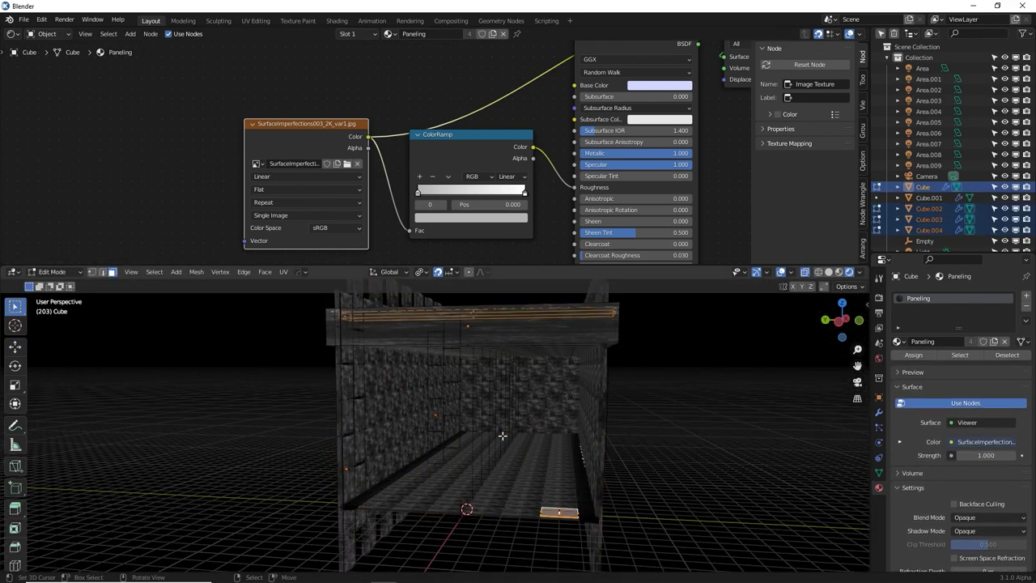
key("a")
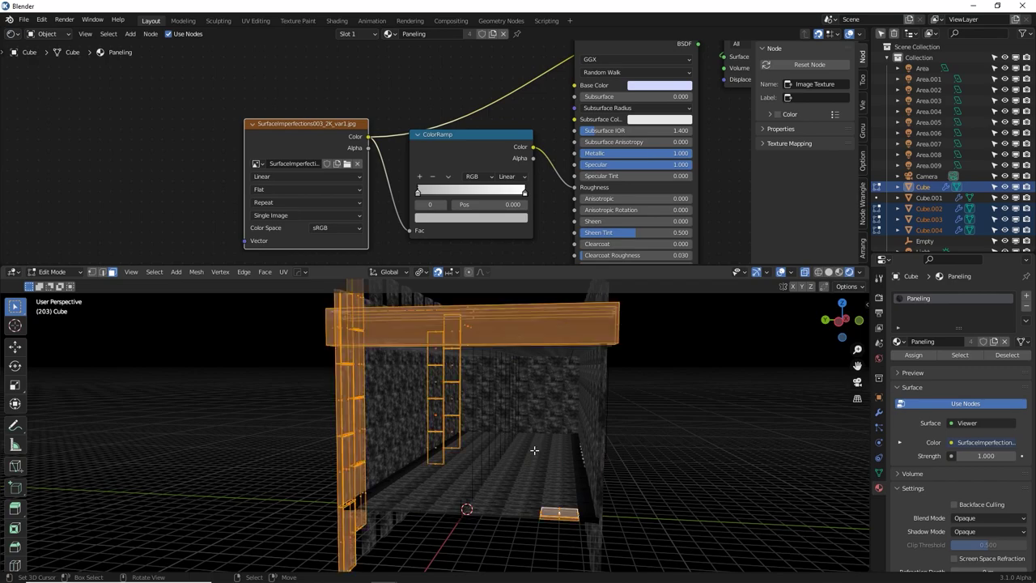
middle_click_drag(534, 450, 465, 433)
middle_click_drag(323, 390, 387, 407)
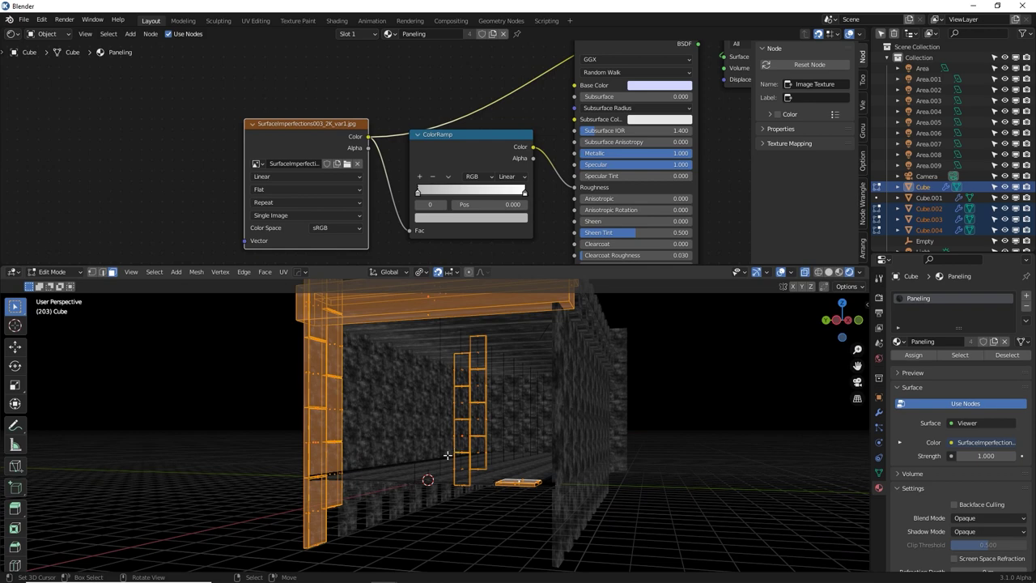
middle_click_drag(447, 456, 312, 367)
middle_click_drag(410, 371, 457, 344)
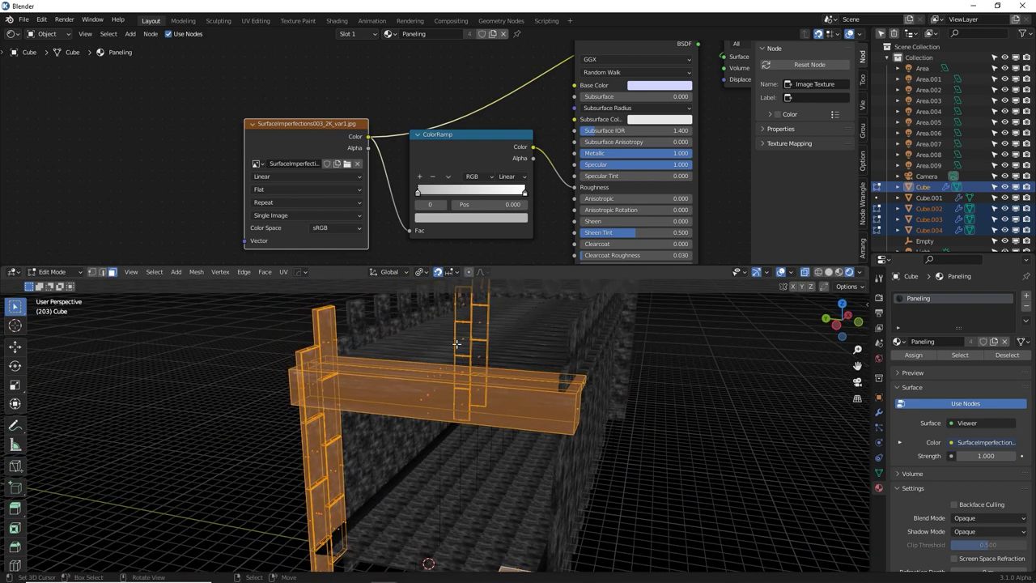
Switch the node editor area to the UV Editor
left_click(12, 33)
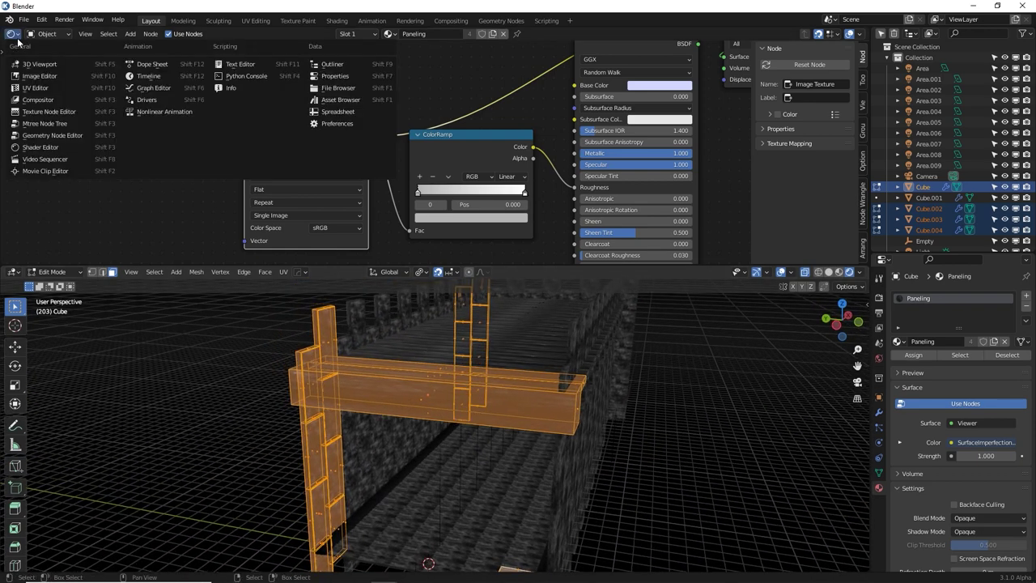
left_click(36, 89)
scroll(391, 213, "down", 4)
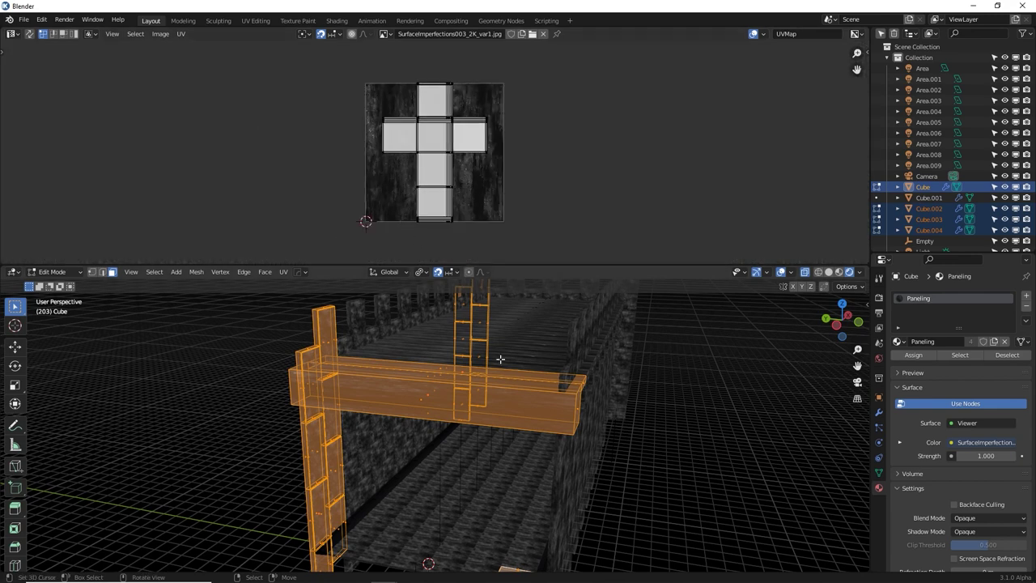
Unwrap all selected panel geometry with Cube Projection
middle_click_drag(502, 358, 499, 344)
scroll(499, 348, "up", 1)
key("u")
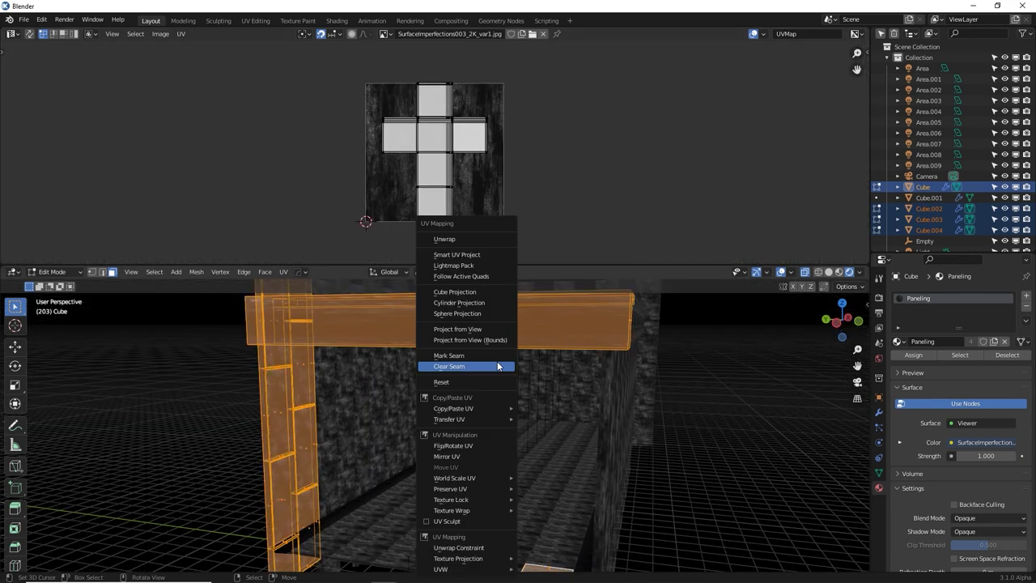
left_click(471, 292)
scroll(536, 218, "down", 5)
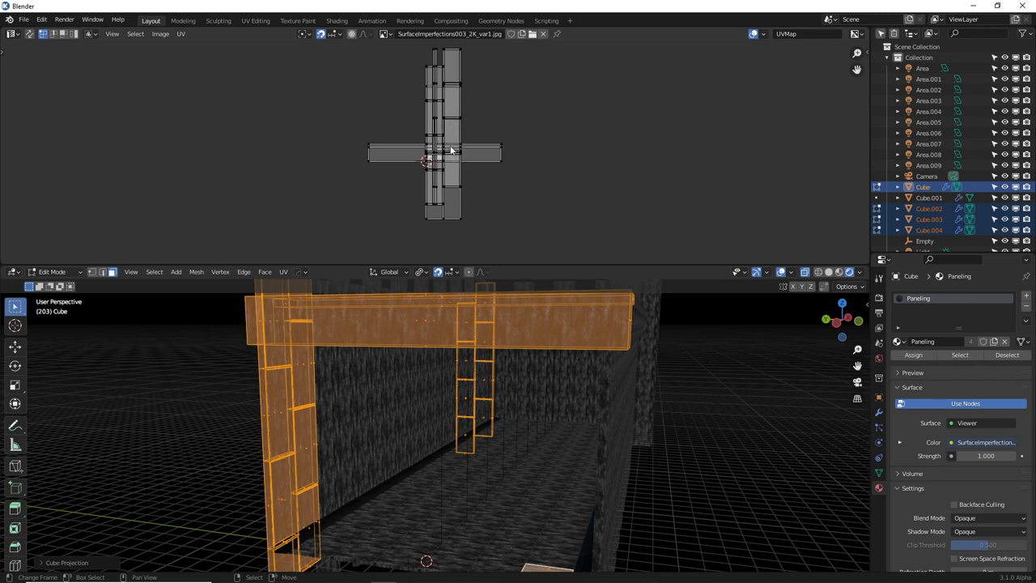
scroll(450, 150, "up", 2)
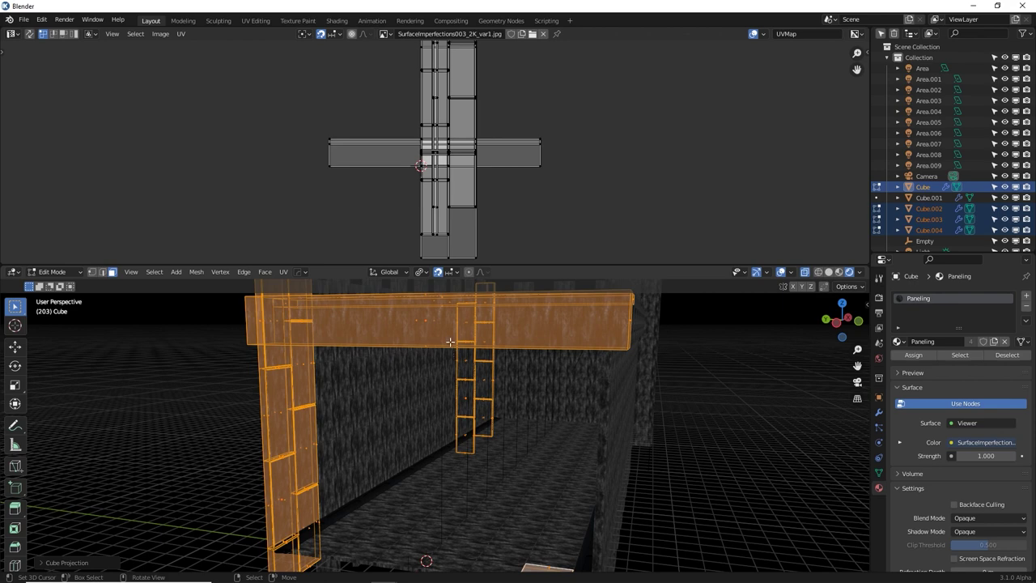
Scale all the panel UVs down so the texture appears larger, and return to Object Mode
key("a")
scroll(558, 197, "up", 3)
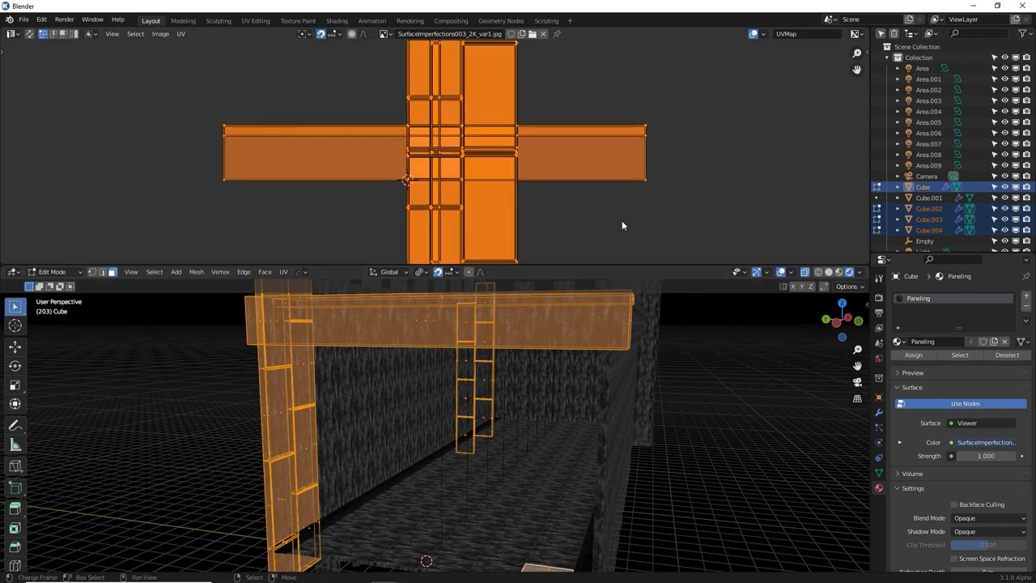
key("s")
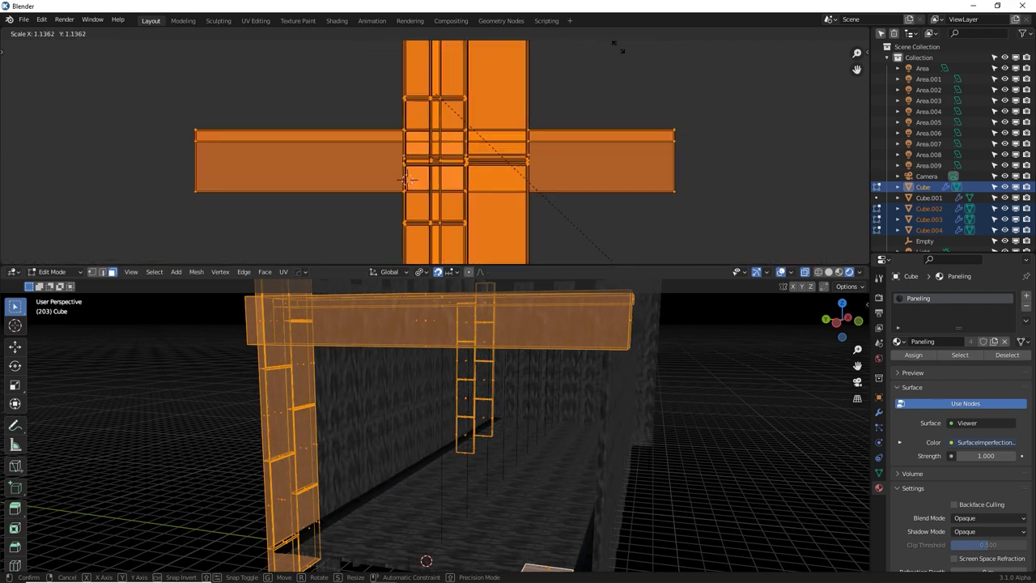
left_click(527, 172)
key("s")
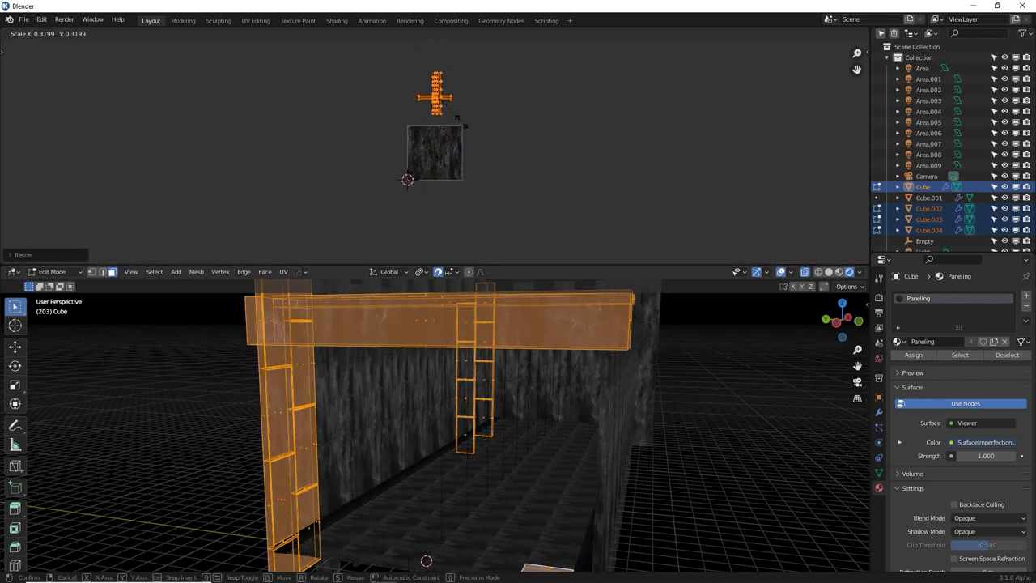
left_click(468, 139)
key("Tab")
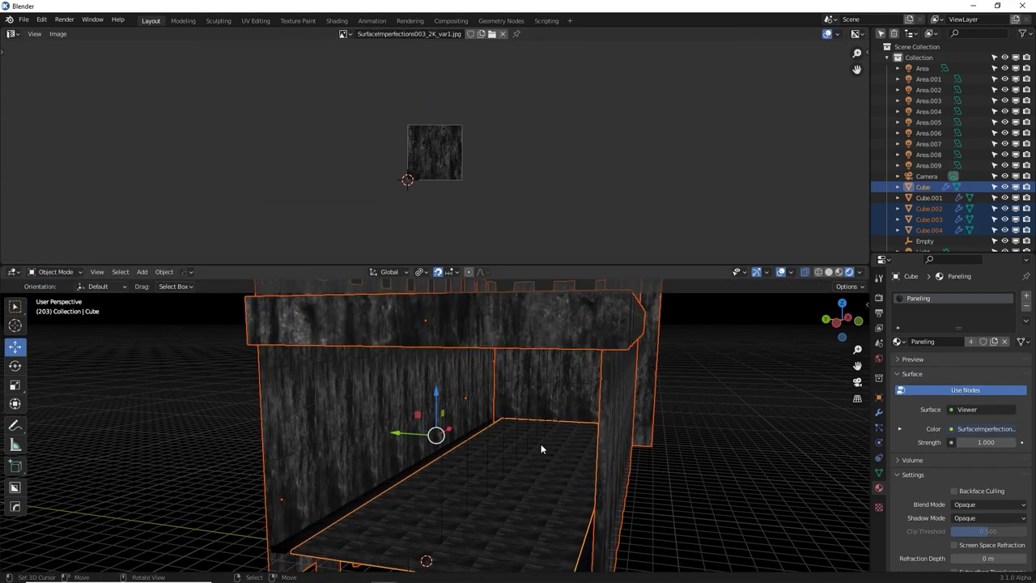
Set the UV offset of the floor's first Array modifier to about U -0.2939 and V 0.2756
middle_click_drag(536, 433, 526, 399)
scroll(518, 389, "up", 3)
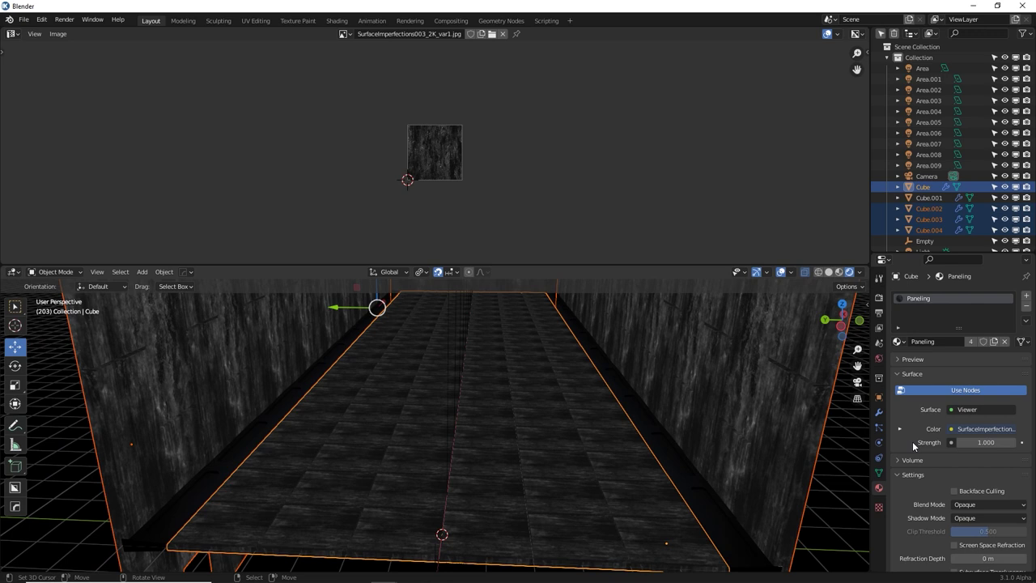
left_click(878, 412)
scroll(907, 375, "down", 3)
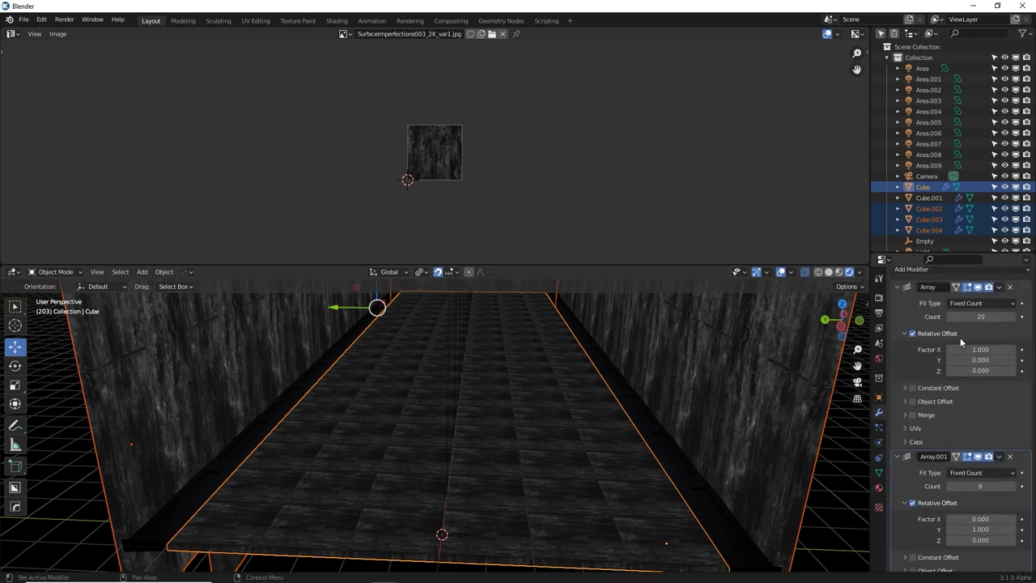
scroll(928, 383, "up", 1)
left_click(548, 404)
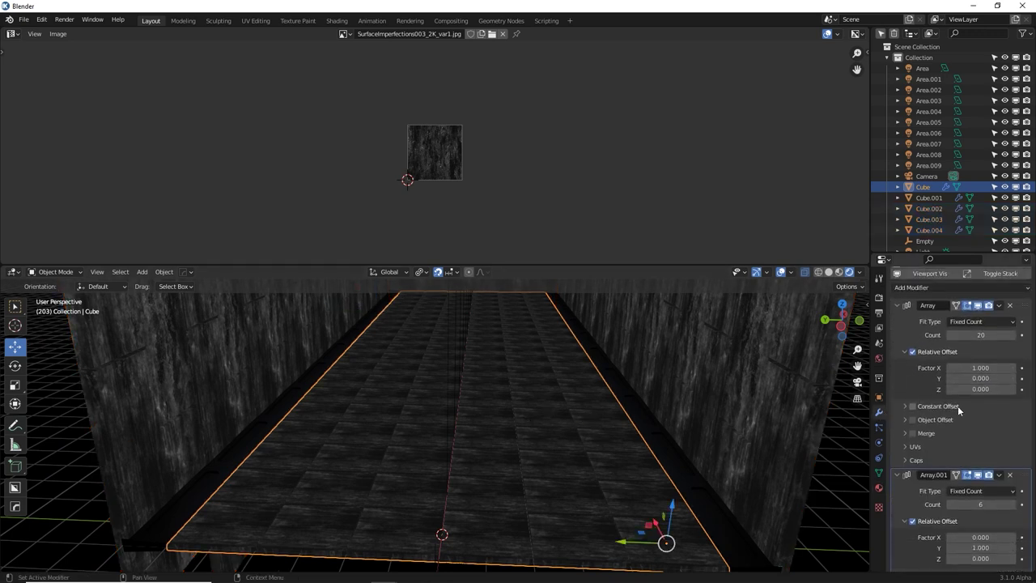
scroll(925, 452, "down", 3)
left_click(906, 382)
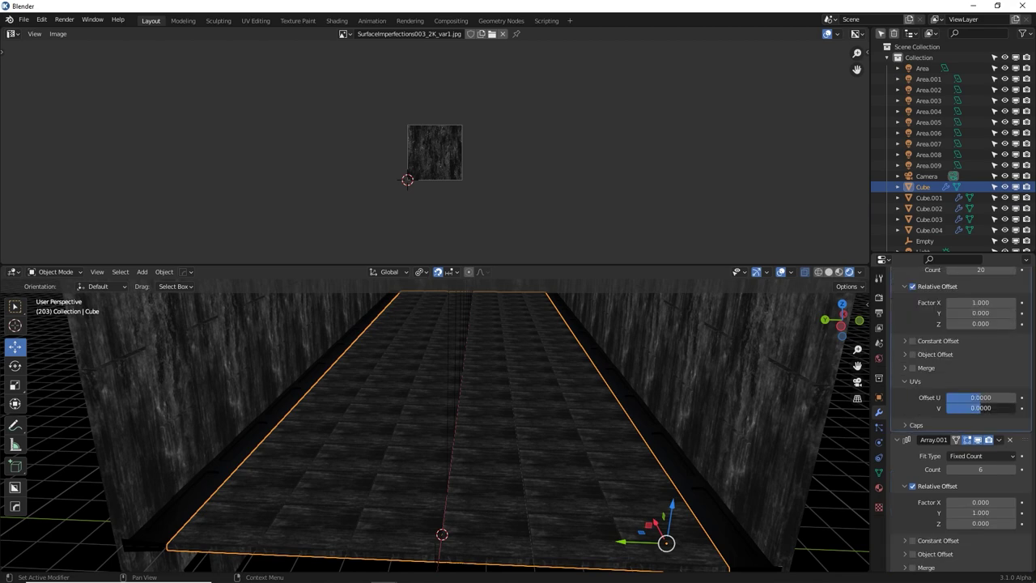
mouse_move(980, 407)
left_mouse_down()
mouse_move(1035, 407)
mouse_move(964, 398)
left_mouse_up()
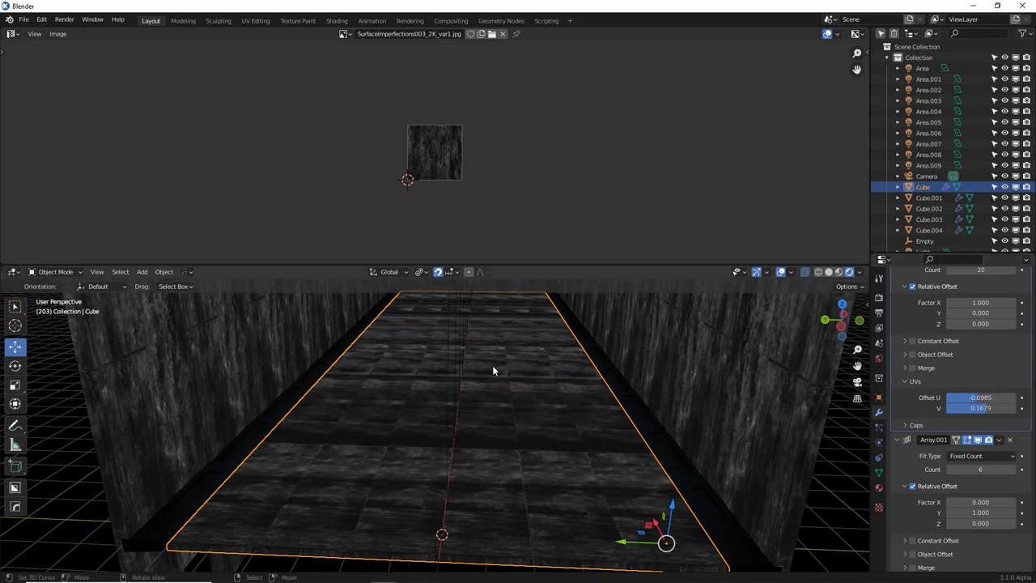
middle_click_drag(492, 365, 502, 405)
left_click_drag(977, 397, 994, 415)
middle_click_drag(614, 421, 597, 398)
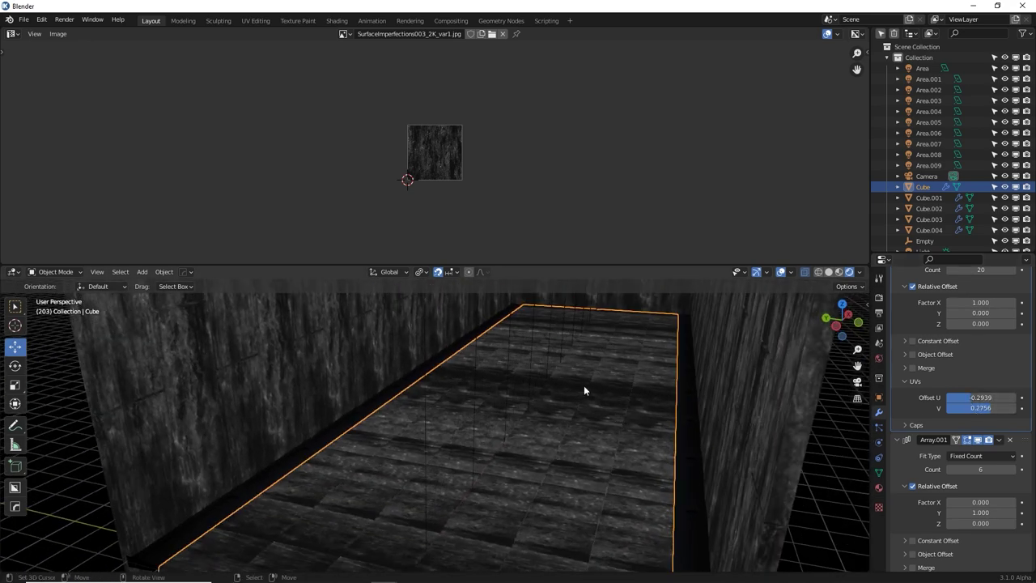
Set the UV offset of the floor's second Array modifier to about U -0.1206 and V 0.0168
scroll(892, 356, "down", 1)
left_click(904, 552)
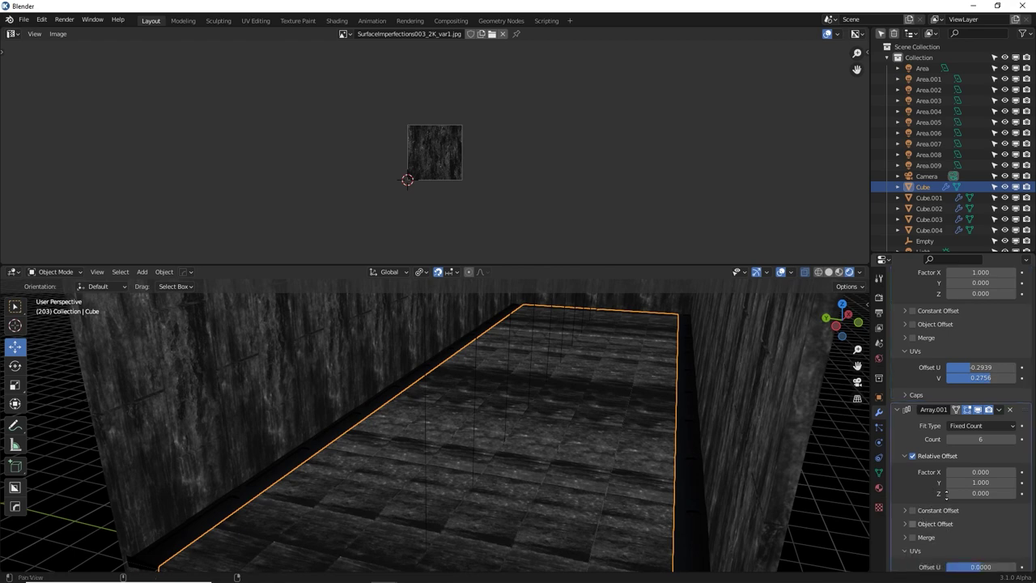
scroll(983, 519, "down", 1)
mouse_move(981, 537)
left_mouse_down()
mouse_move(976, 549)
mouse_move(987, 547)
left_mouse_up()
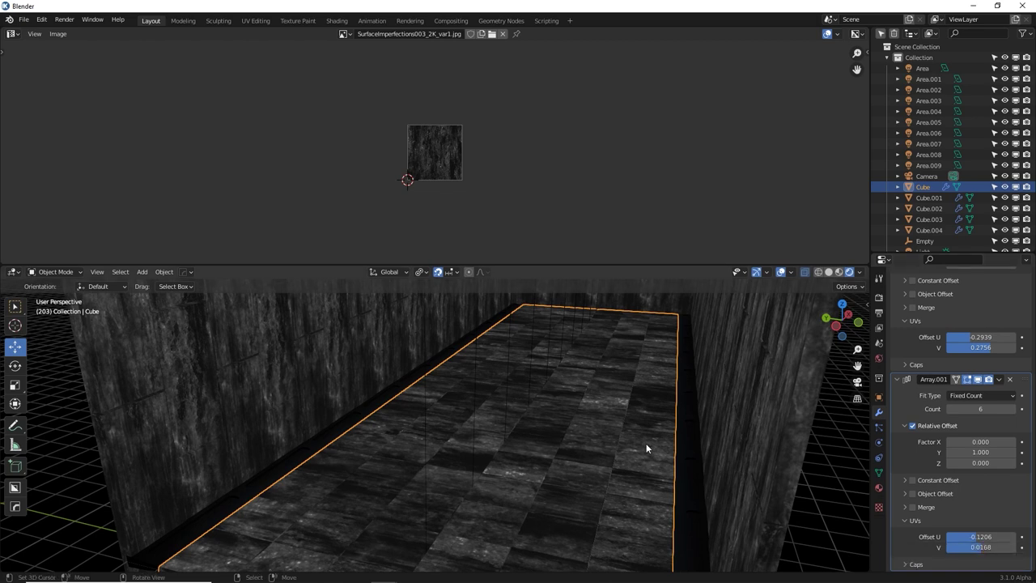
Set the side wall's Array UV offset to about U -0.0450 and V 0.1321, and offset the UVs in its Mirror modifier in both directions
left_click(347, 381)
middle_click_drag(379, 361, 448, 411)
left_click(918, 427)
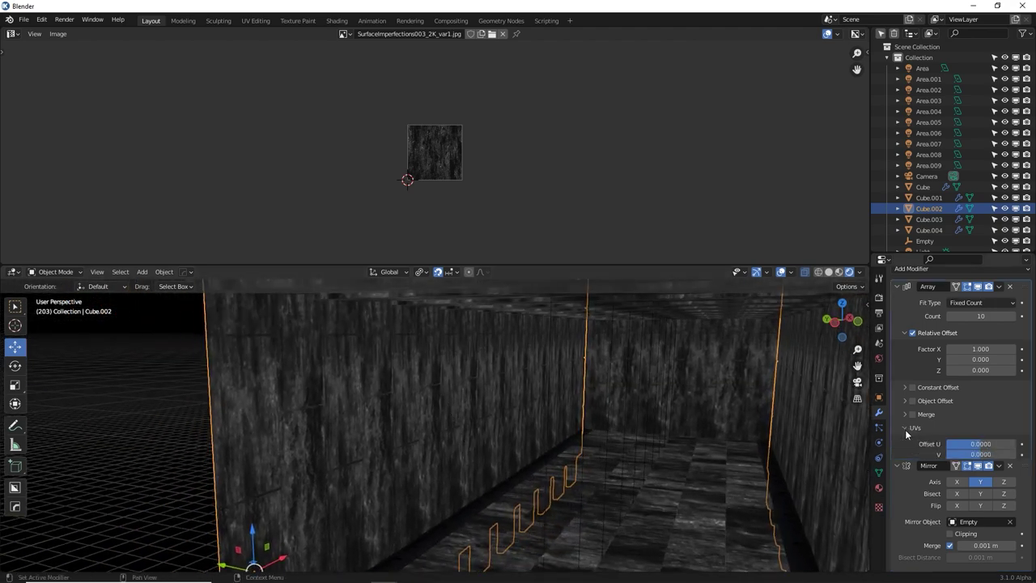
left_click_drag(980, 443, 969, 462)
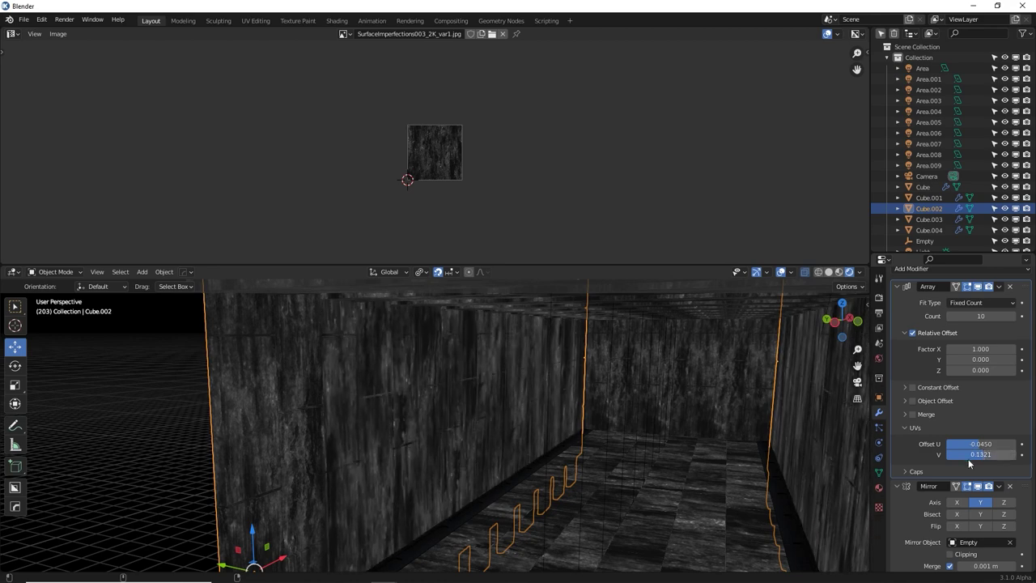
scroll(895, 481, "down", 1)
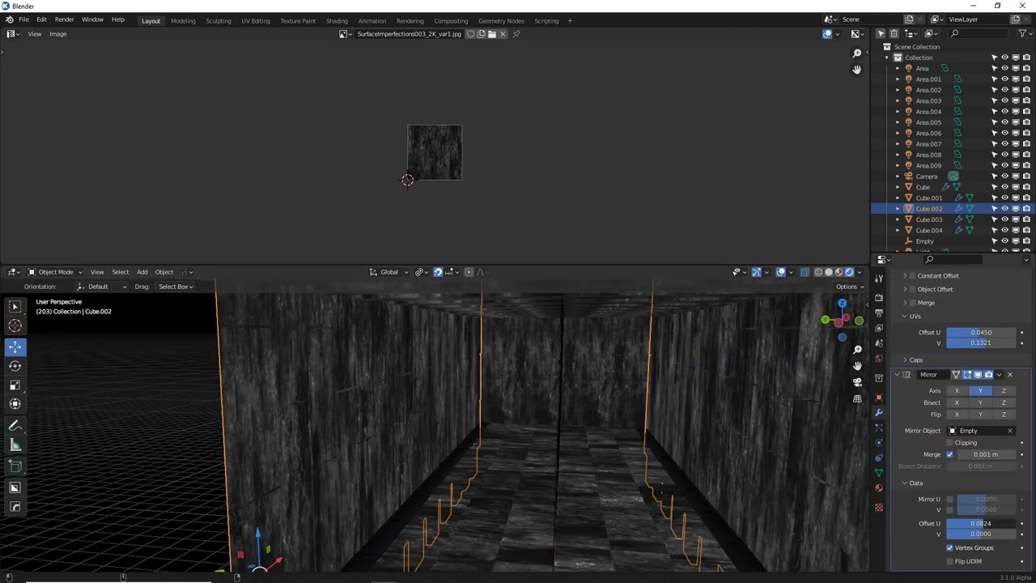
left_click_drag(982, 523, 968, 534)
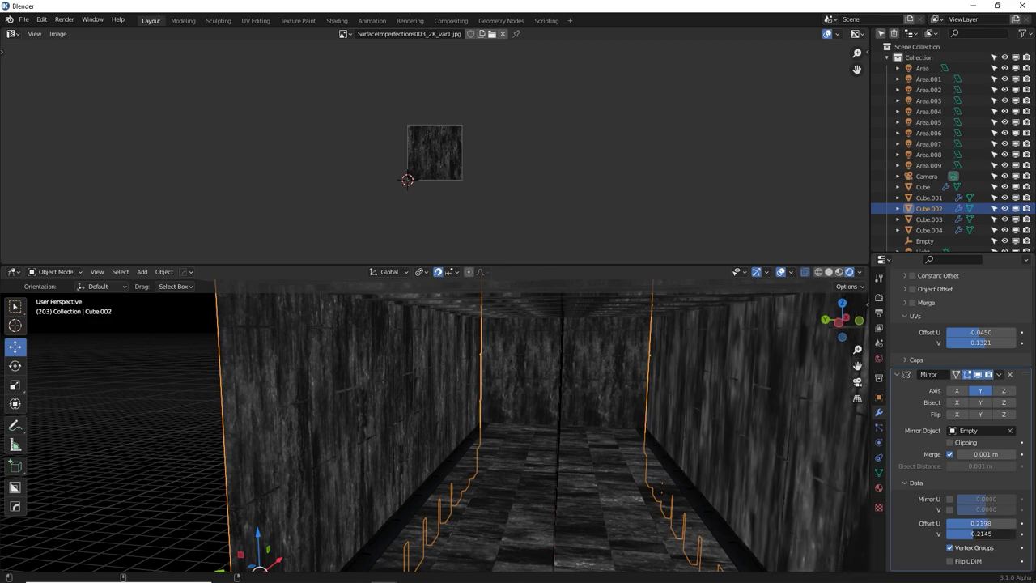
Set the UV offset of the back wall's Array modifier to about U -0.2443 and V 0.1527
left_click(557, 369)
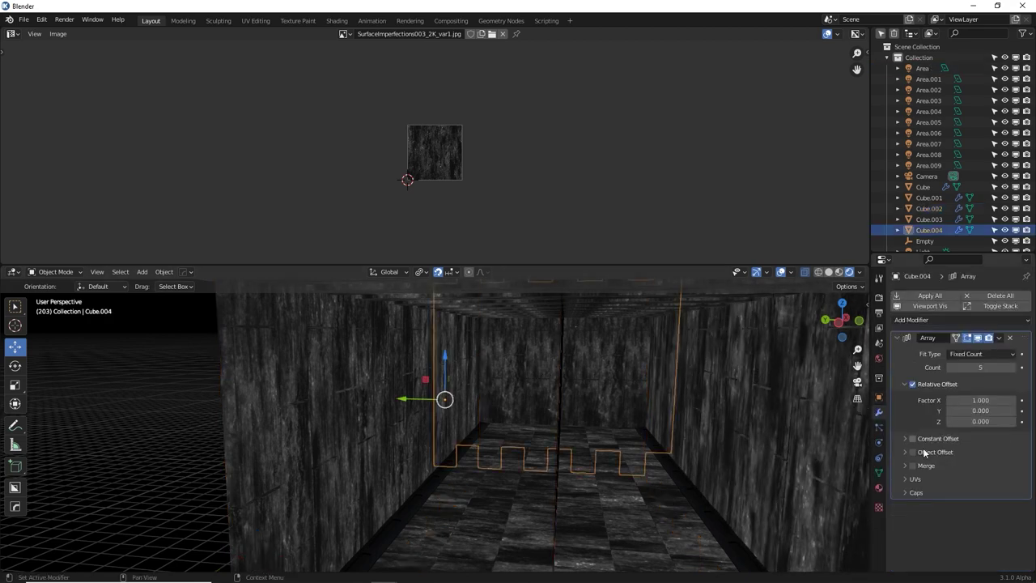
left_click(906, 479)
mouse_move(981, 494)
left_mouse_down()
mouse_move(1003, 494)
mouse_move(987, 507)
left_mouse_up()
middle_click_drag(666, 407, 647, 408)
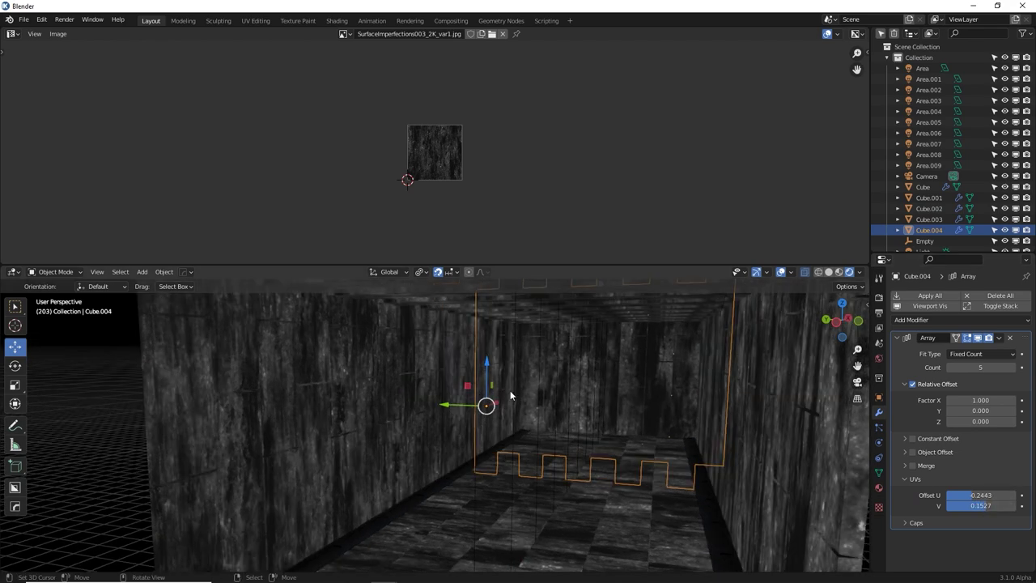
Set the UV offset of the ceiling's Array modifier to about U 0.1832 and V -0.3817
middle_click_drag(502, 377, 790, 464)
middle_click_drag(738, 433, 684, 459, "shift")
left_click(611, 384)
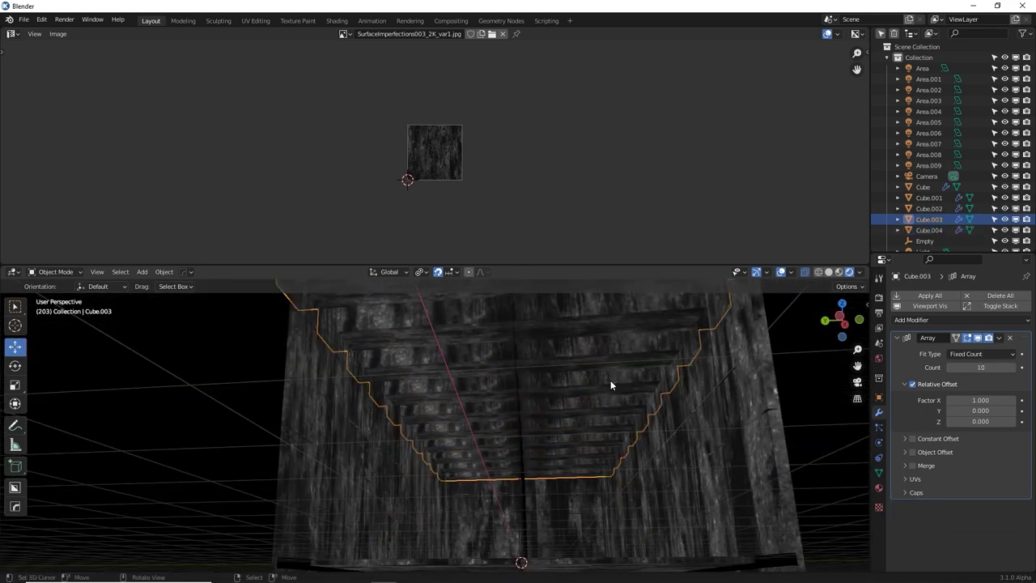
left_click(904, 479)
left_click_drag(980, 494, 1022, 501)
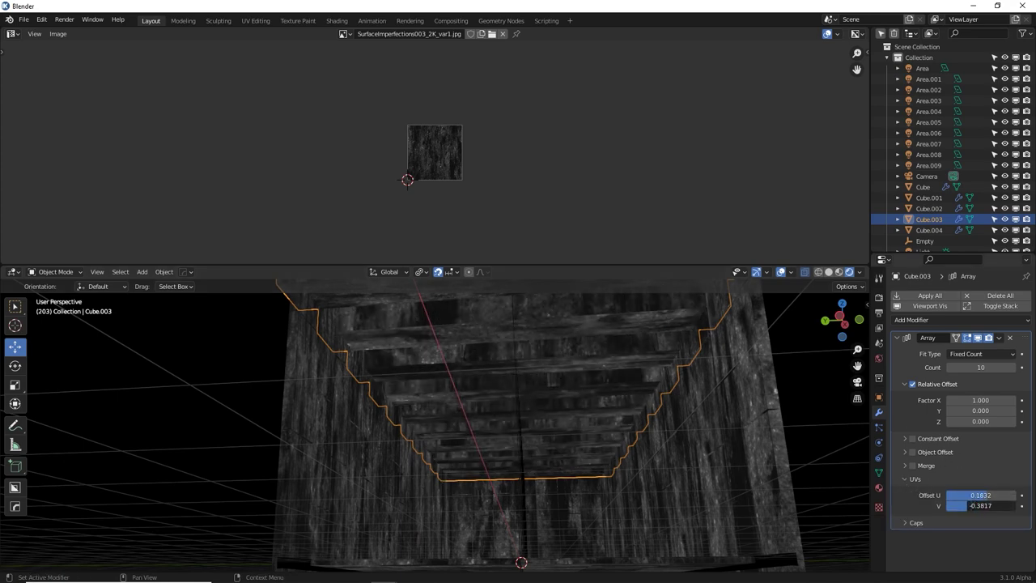
Connect the Paneling material's Principled BSDF back to the Material Output to preview the full shader
middle_click_drag(507, 364, 524, 413)
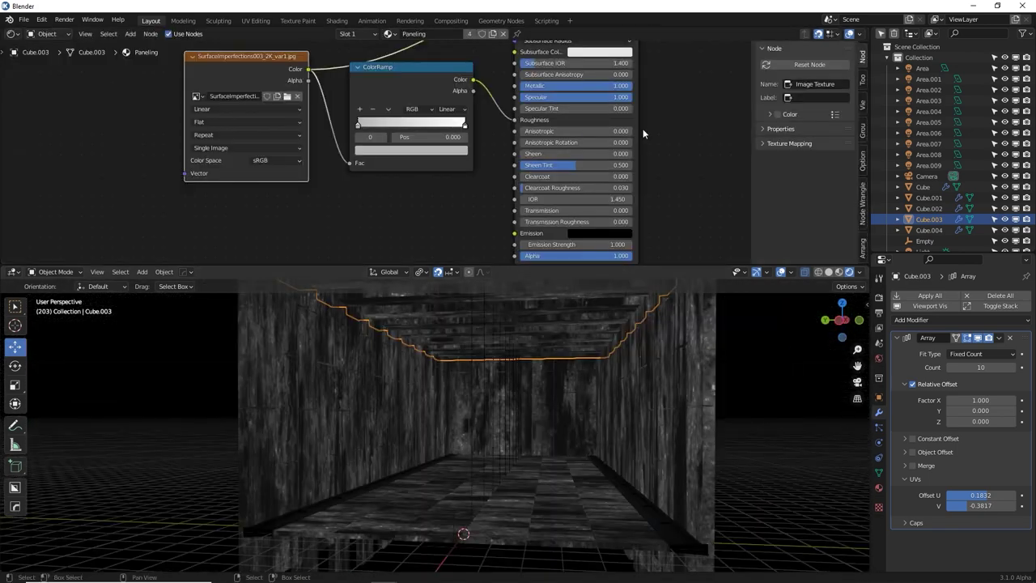
middle_click_drag(665, 34, 632, 144)
left_click(562, 96, "ctrl+shift")
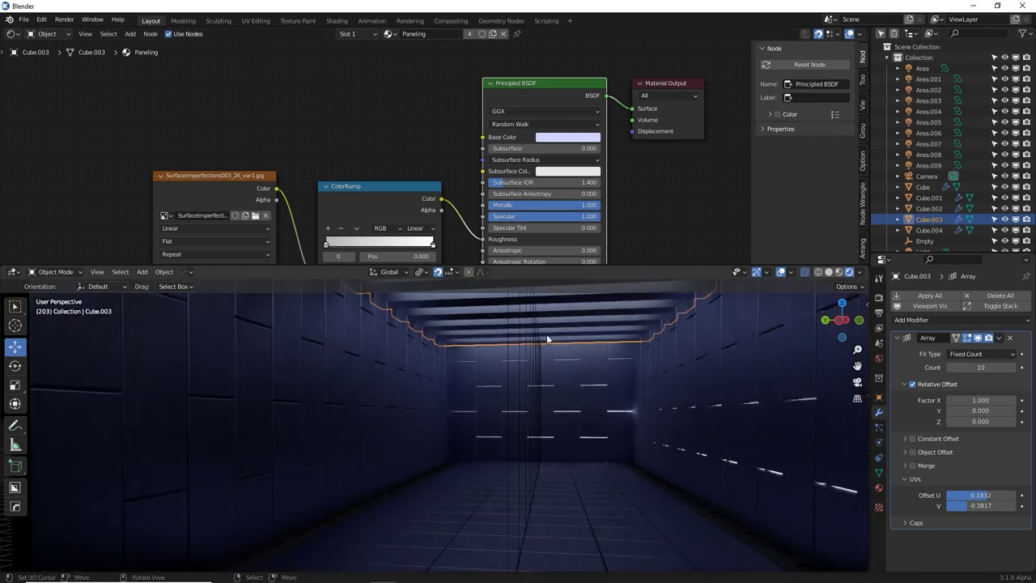
Darken the first stop of the roughness ColorRamp to a value of about 0.163
middle_click_drag(504, 363, 586, 467, "shift")
scroll(515, 379, "up", 3)
middle_click_drag(477, 169, 491, 130)
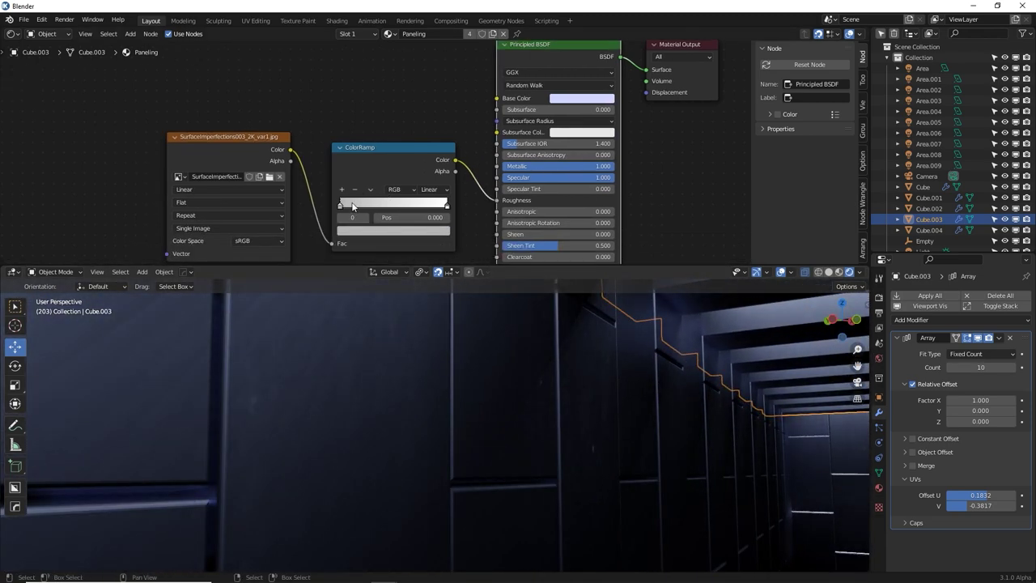
left_click(349, 232)
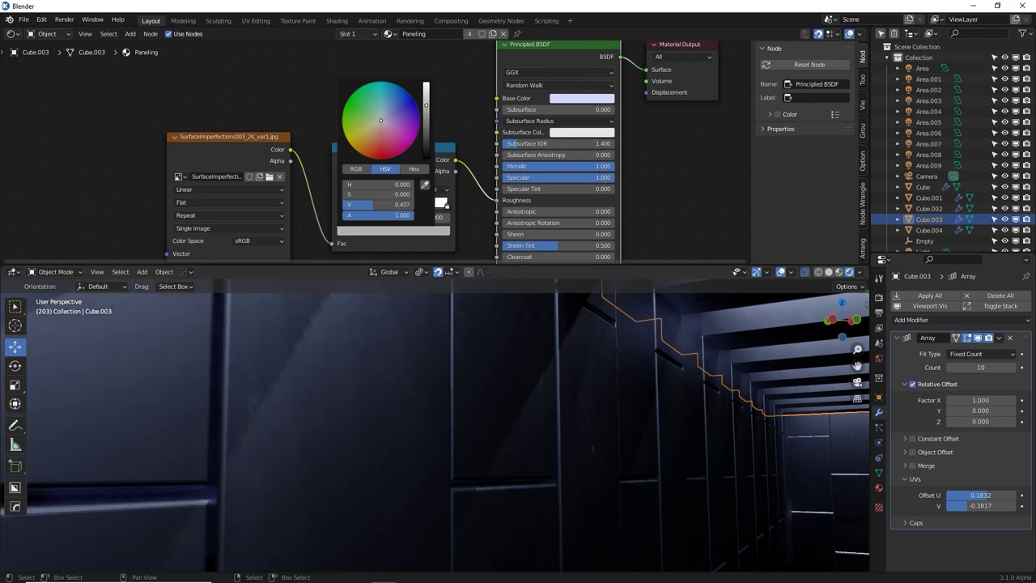
left_click_drag(426, 121, 426, 125)
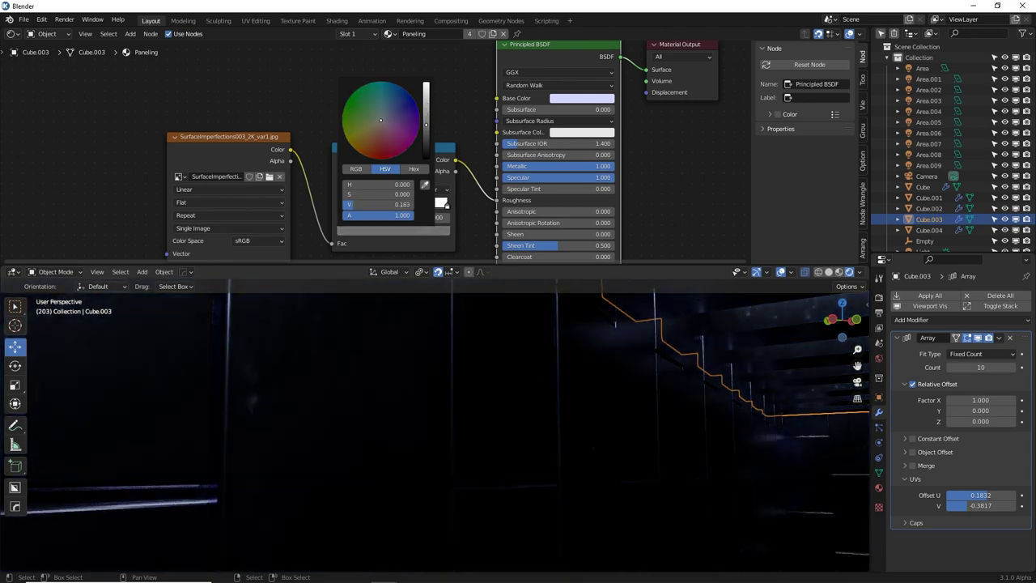
Adjust the roughness ColorRamp's stop positions while checking the panels, ending with the white stop at about 0.641
mouse_move(444, 204)
left_mouse_down()
mouse_move(339, 206)
mouse_move(424, 206)
left_mouse_up()
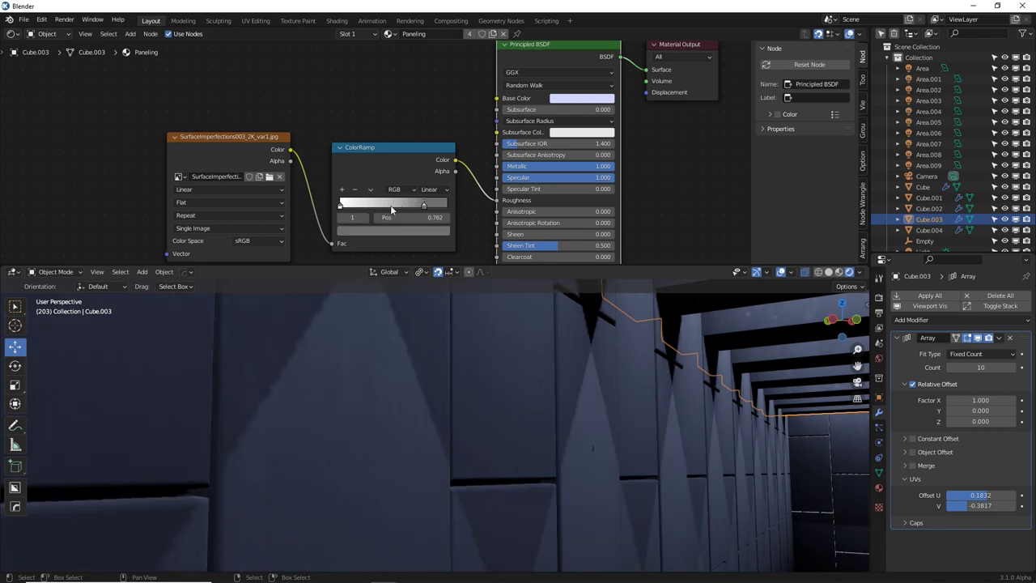
mouse_move(360, 208)
left_mouse_down()
mouse_move(409, 206)
mouse_move(367, 207)
left_mouse_up()
middle_click_drag(487, 487, 453, 465)
left_click_drag(366, 207, 343, 205)
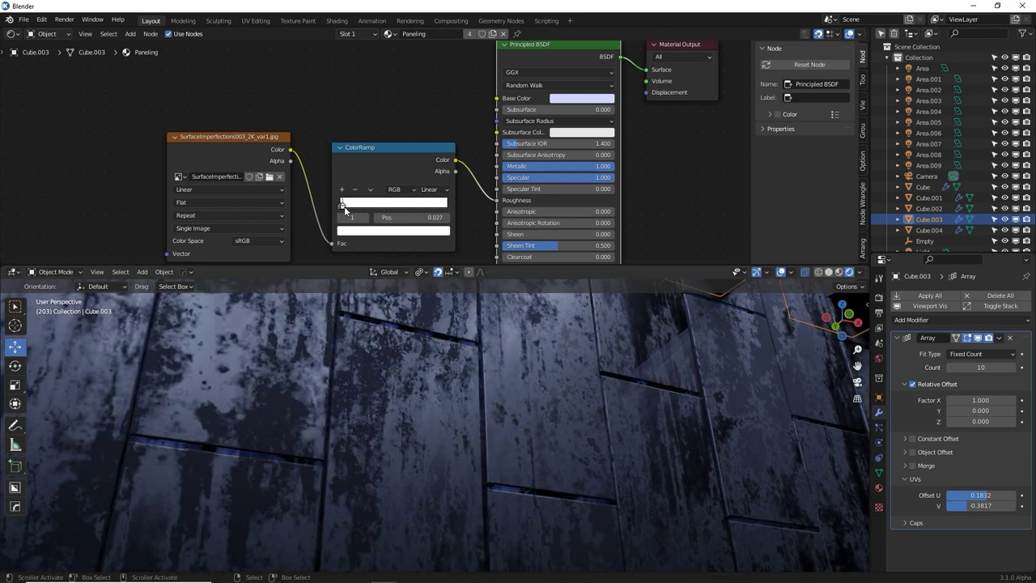
middle_click_drag(410, 393, 478, 386)
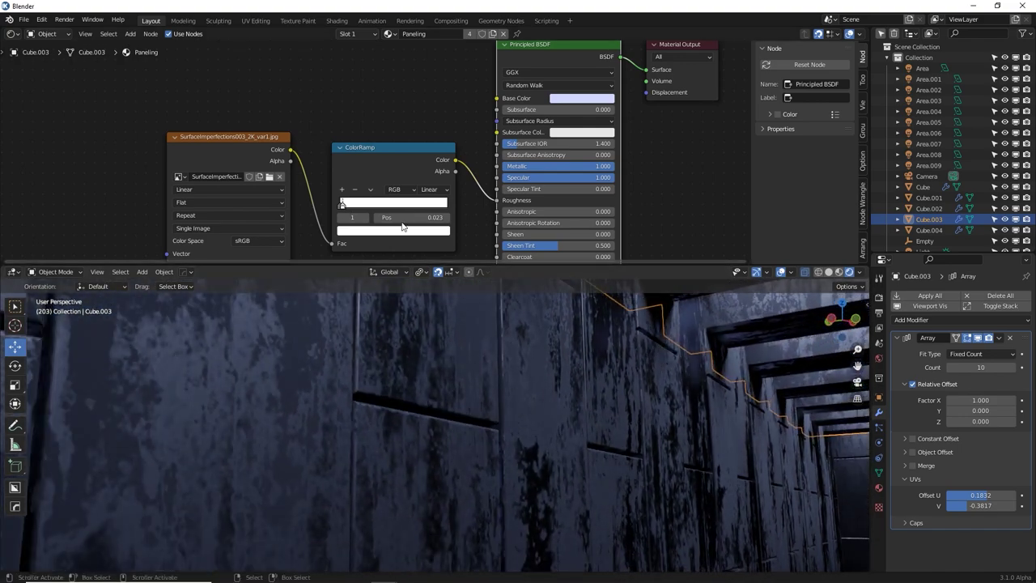
left_click_drag(344, 206, 373, 209)
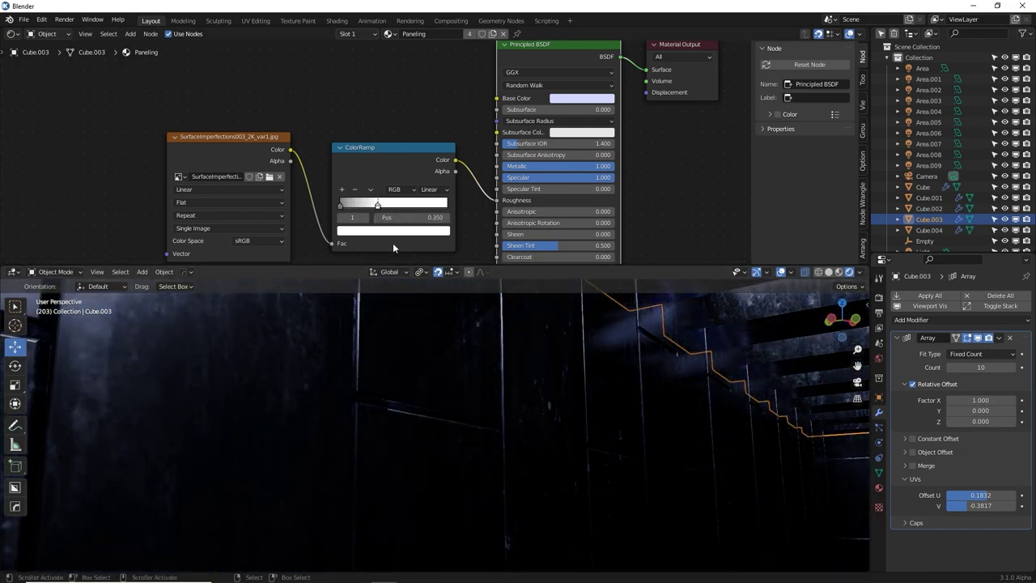
middle_click_drag(405, 300, 358, 271)
left_click_drag(378, 205, 412, 207)
middle_click_drag(488, 393, 641, 424)
scroll(512, 352, "down", 6)
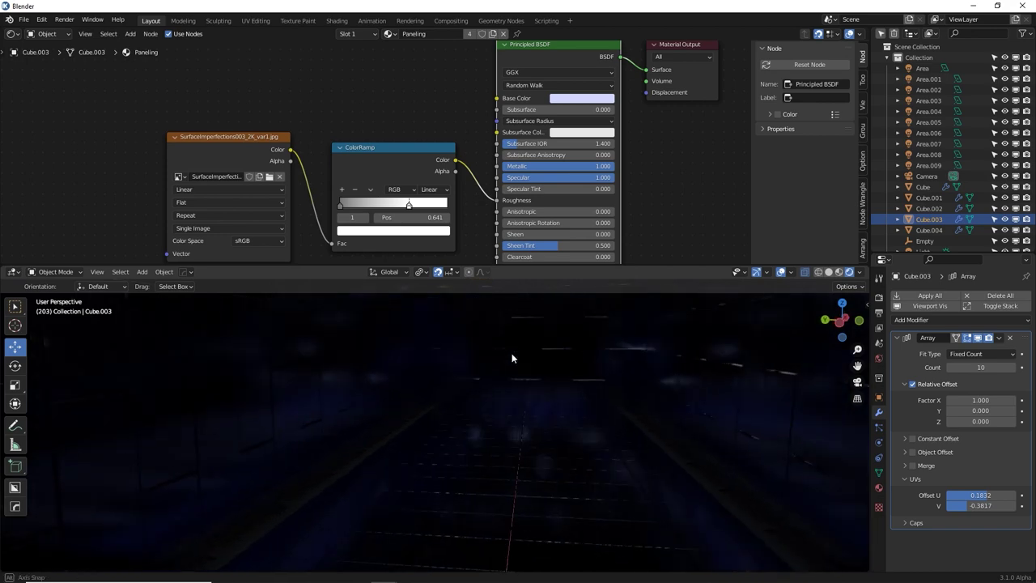
Assign the existing Paneling material to the trim strips running along both edges of the floor
left_click(387, 464)
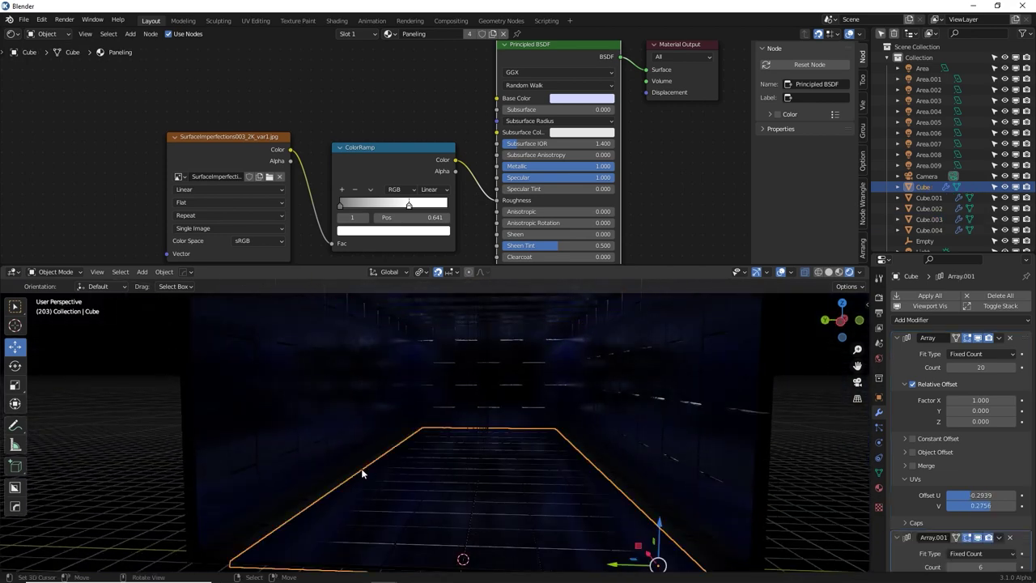
left_click(352, 469)
left_click(879, 487)
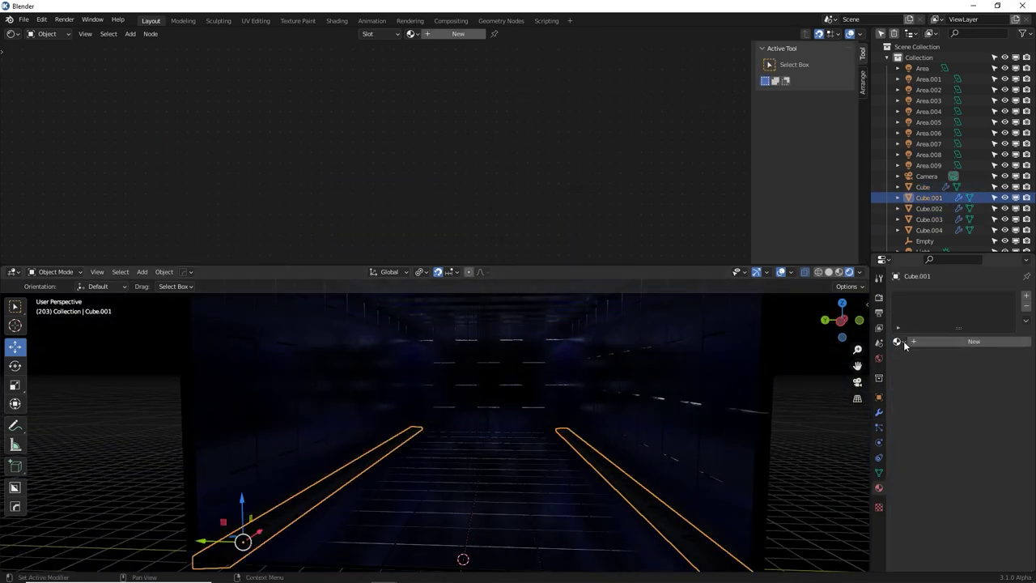
left_click(898, 341)
left_click(846, 358)
Add a second material named Floor light to the floor trim in Material Preview and assign it to the selected recessed strip face
middle_click_drag(565, 419, 541, 401)
scroll(539, 402, "up", 1)
left_click(838, 272)
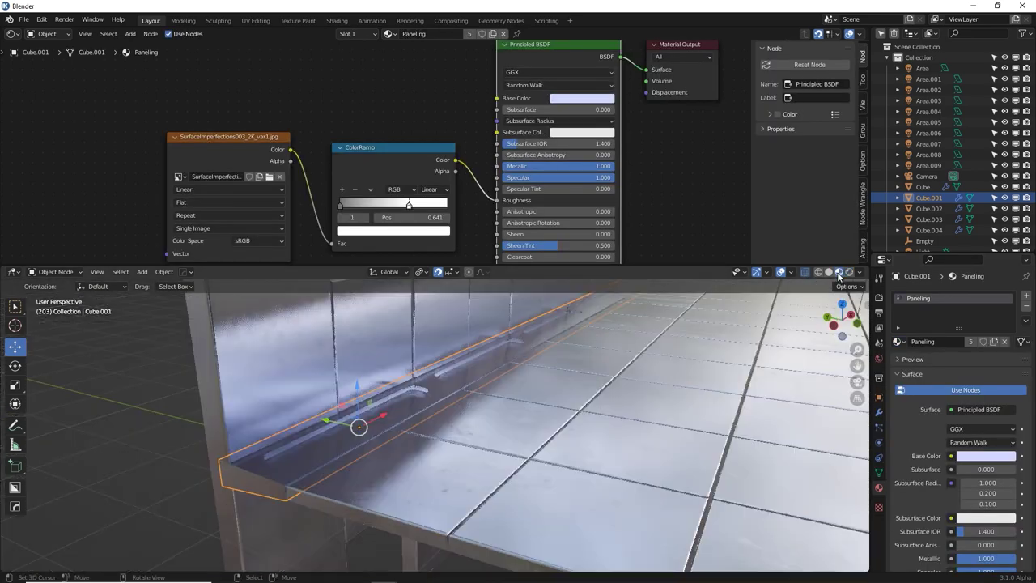
mouse_move(576, 354)
middle_mouse_down()
mouse_move(471, 424)
mouse_move(509, 393)
mouse_move(565, 375)
middle_mouse_up()
key("Tab")
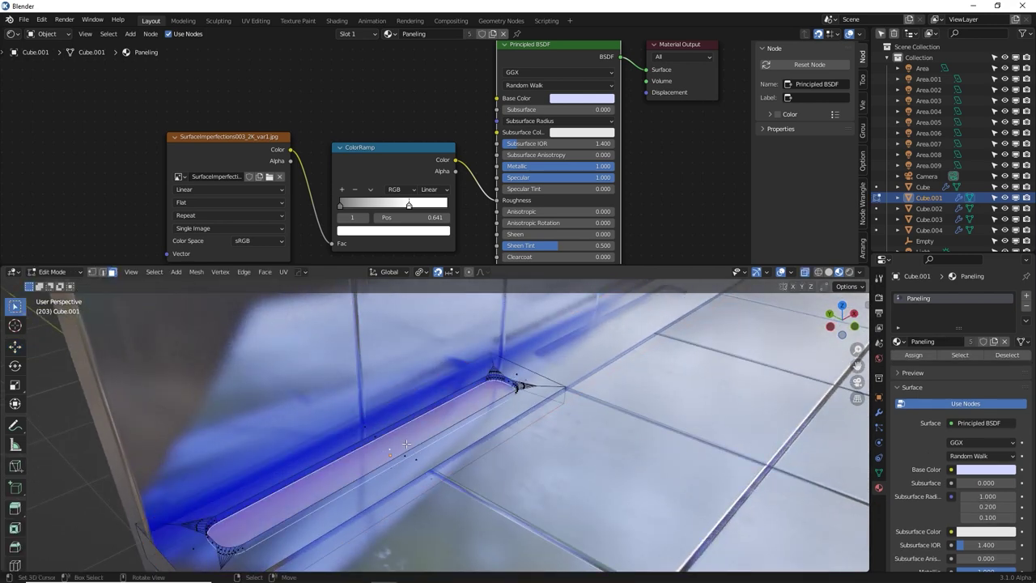
left_click(1025, 296)
left_click(960, 363)
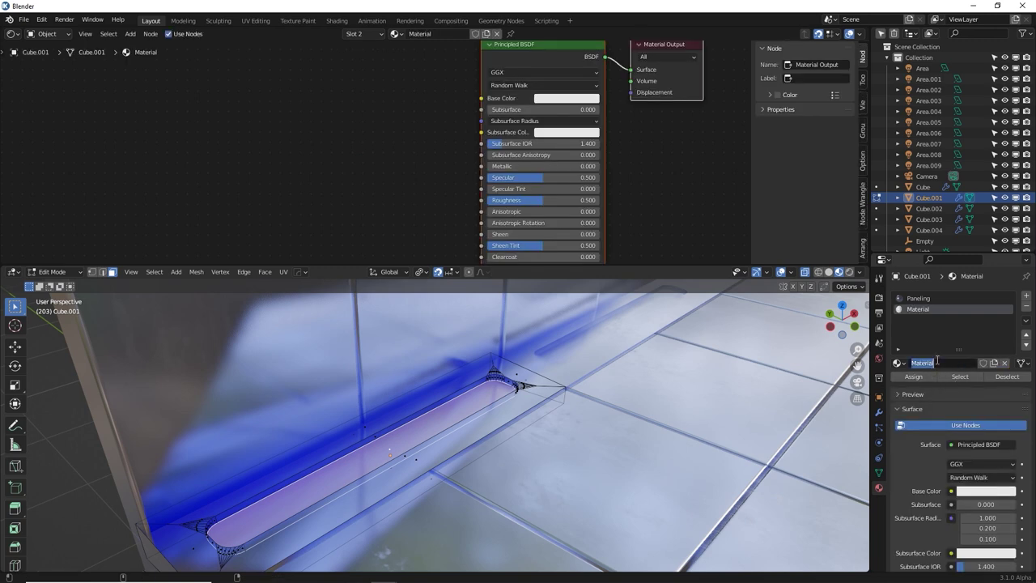
type("Floor light")
key("Return")
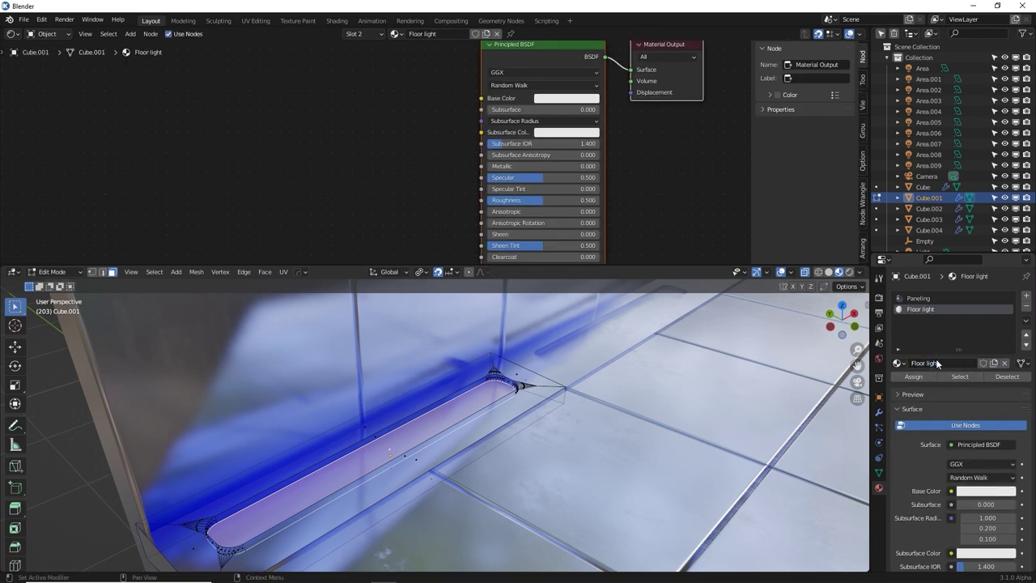
left_click(913, 376)
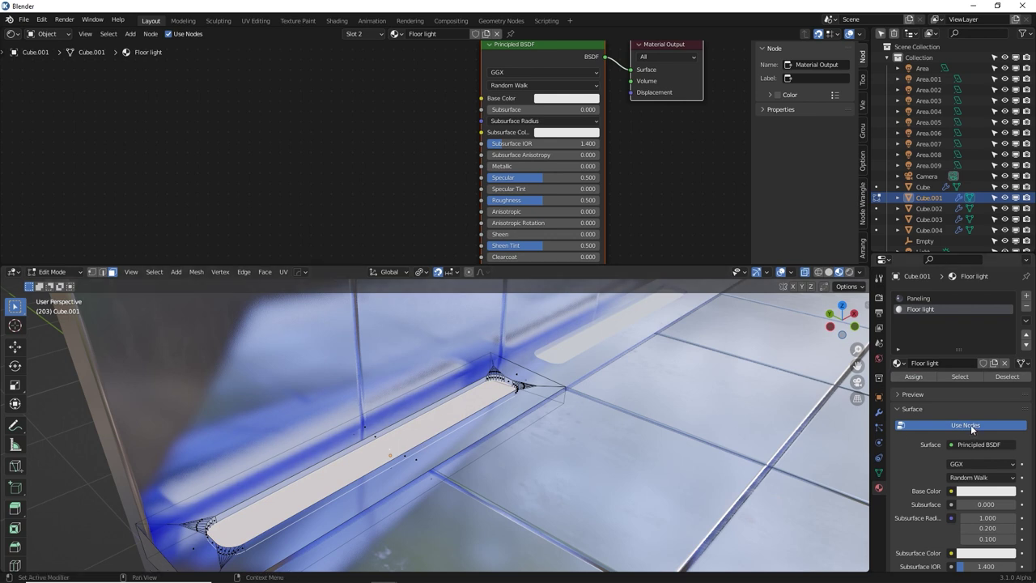
Change the Floor light surface to an Emission shader with a pale warm yellow color and a strength of 4
left_click(967, 446)
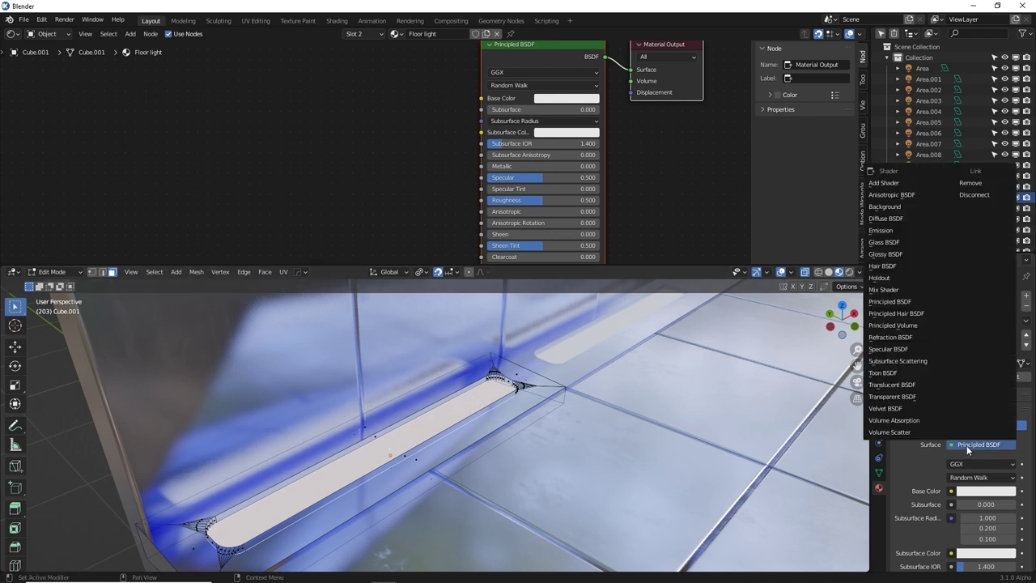
key("e")
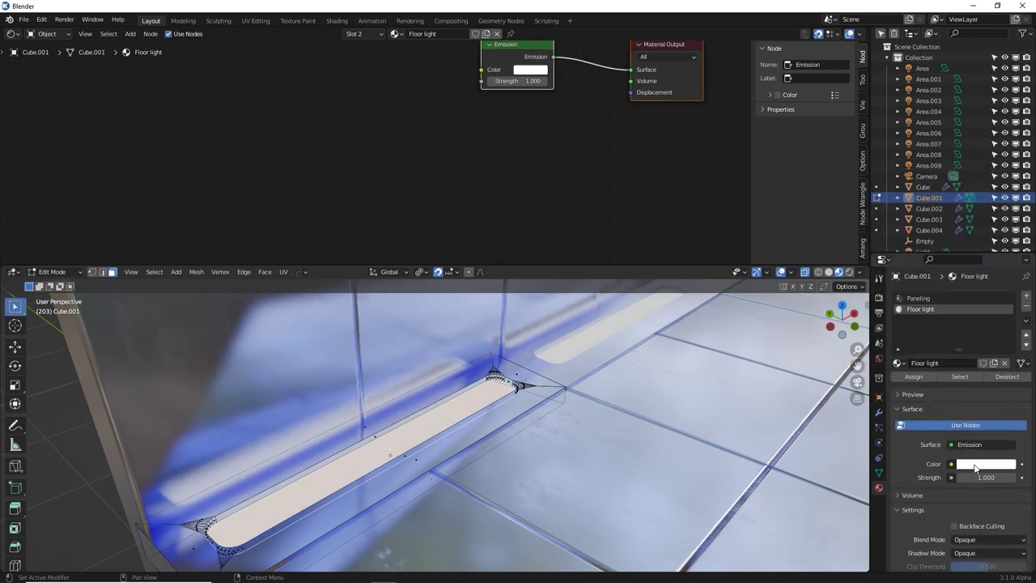
left_click(975, 465)
left_click_drag(961, 356, 954, 356)
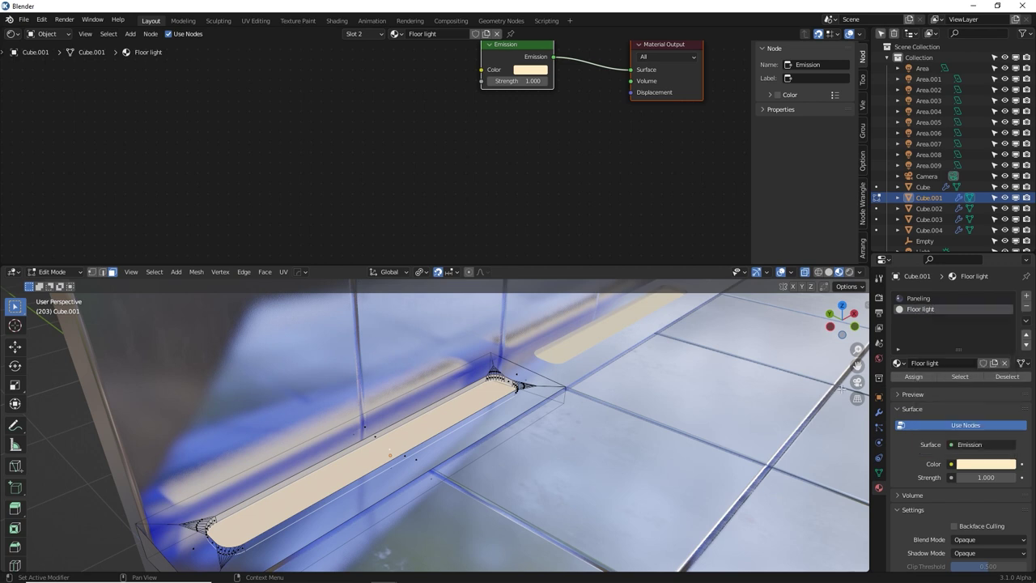
left_click(971, 476)
type("4")
key("Return")
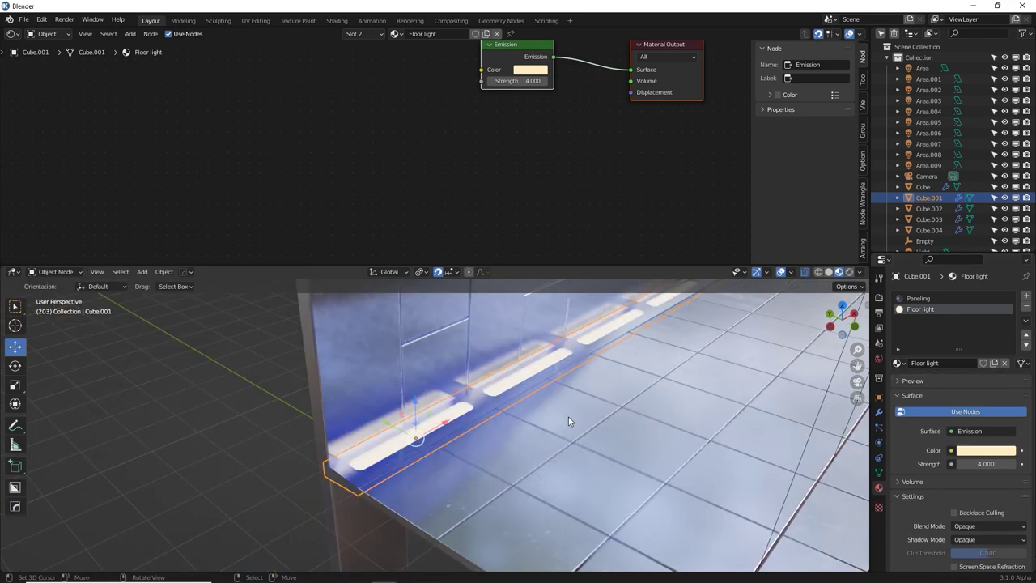
Enlarge the 3D viewport over the shader editor and frame the inside of the corridor
middle_click_drag(627, 415, 659, 282)
left_click_drag(667, 263, 690, 56)
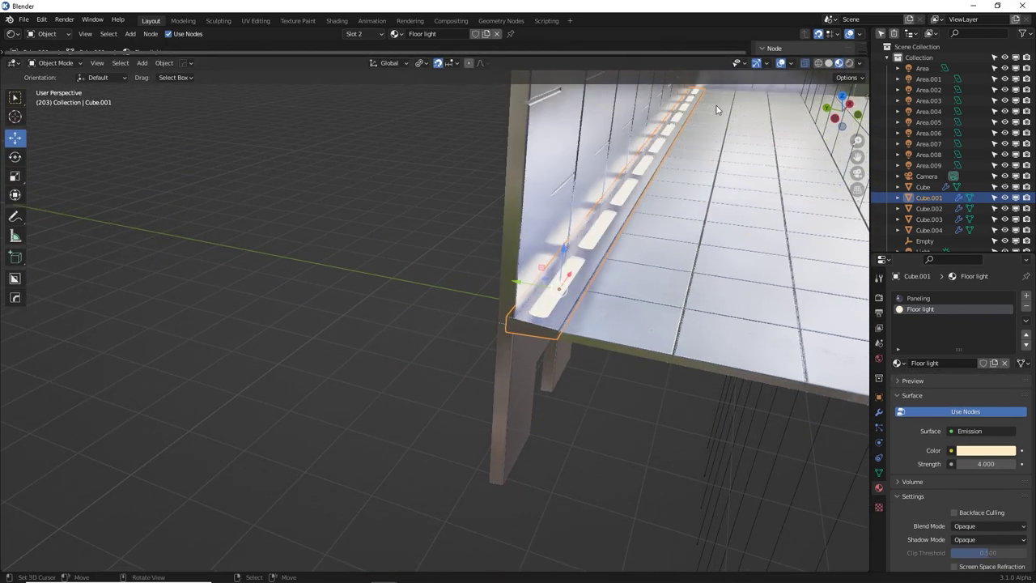
middle_click_drag(715, 106, 454, 358, "shift")
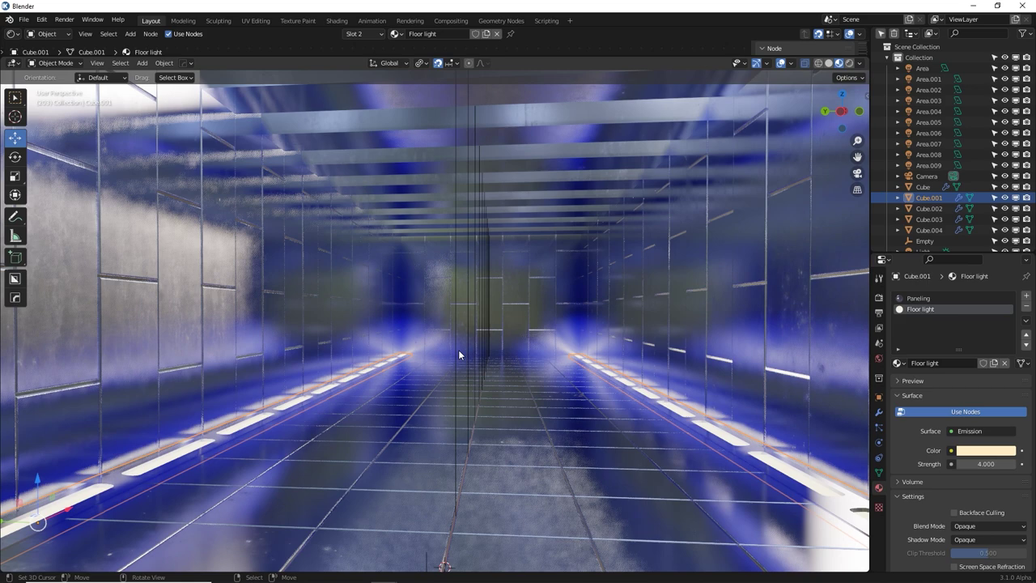
Look through the camera, select it and set its focal length to 22 mm
key("KP_0")
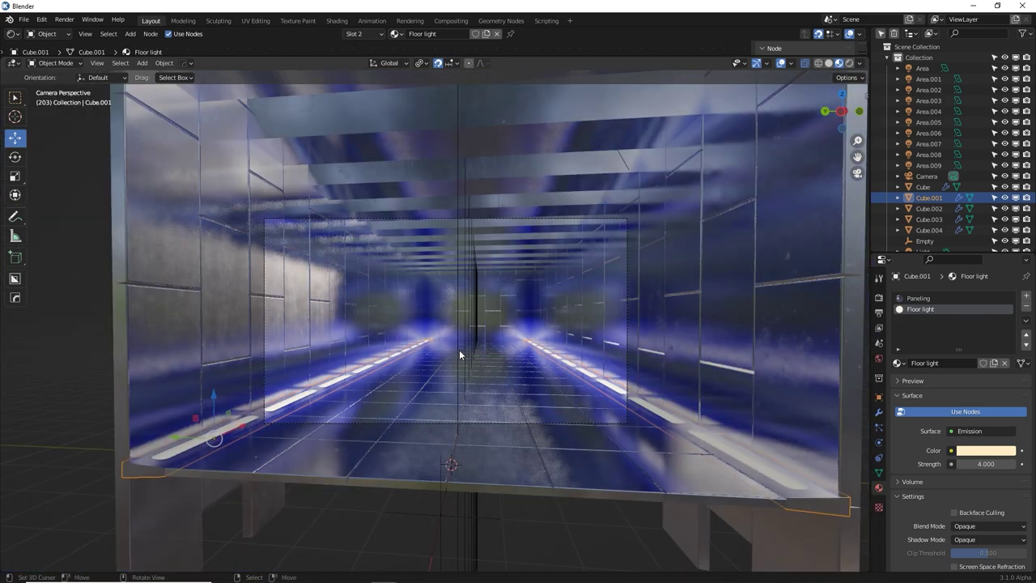
left_click(569, 219)
scroll(590, 261, "up", 3)
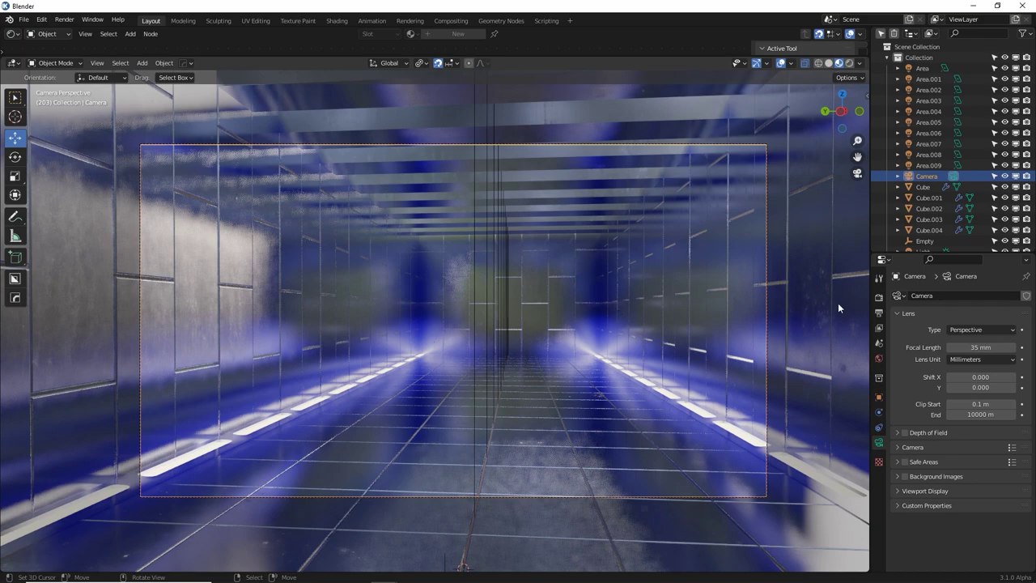
mouse_move(980, 347)
left_mouse_down()
mouse_move(946, 347)
mouse_move(1015, 347)
mouse_move(931, 347)
mouse_move(975, 347)
left_mouse_up()
Reposition the camera, finishing with a downward move of about 1.67 m, and tilt it upward by about 8 degrees
key("g")
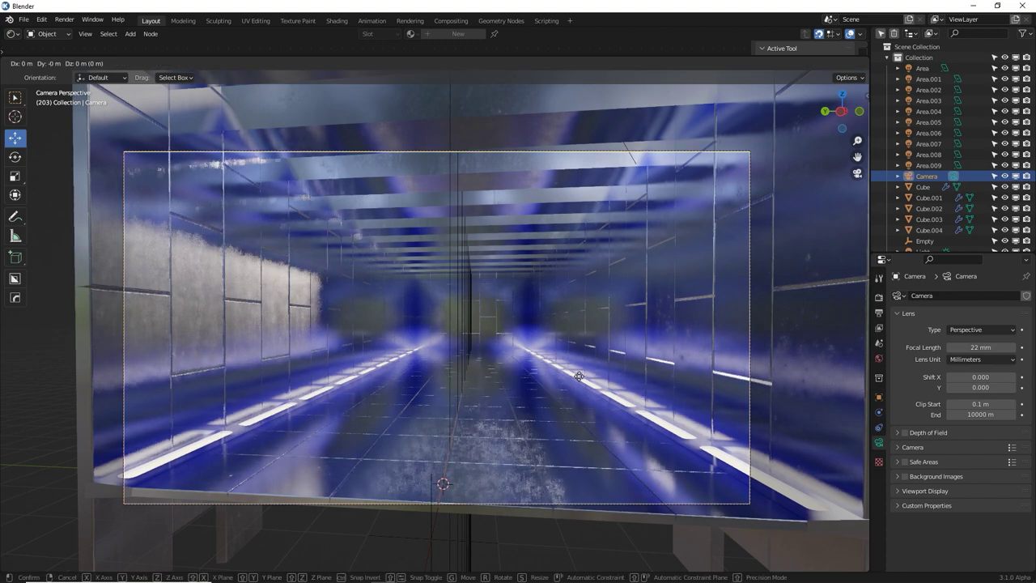
left_click(594, 323)
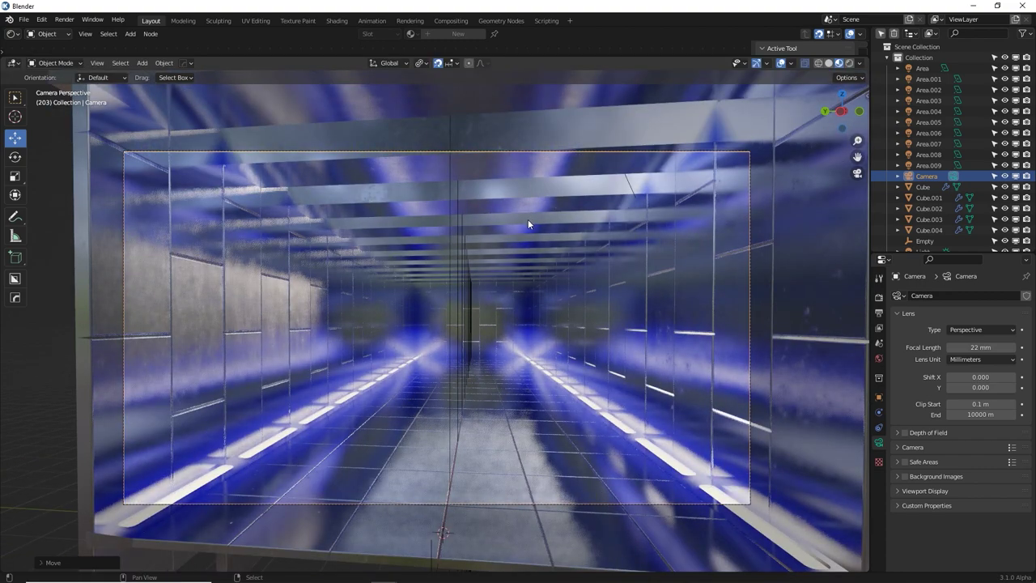
key("g")
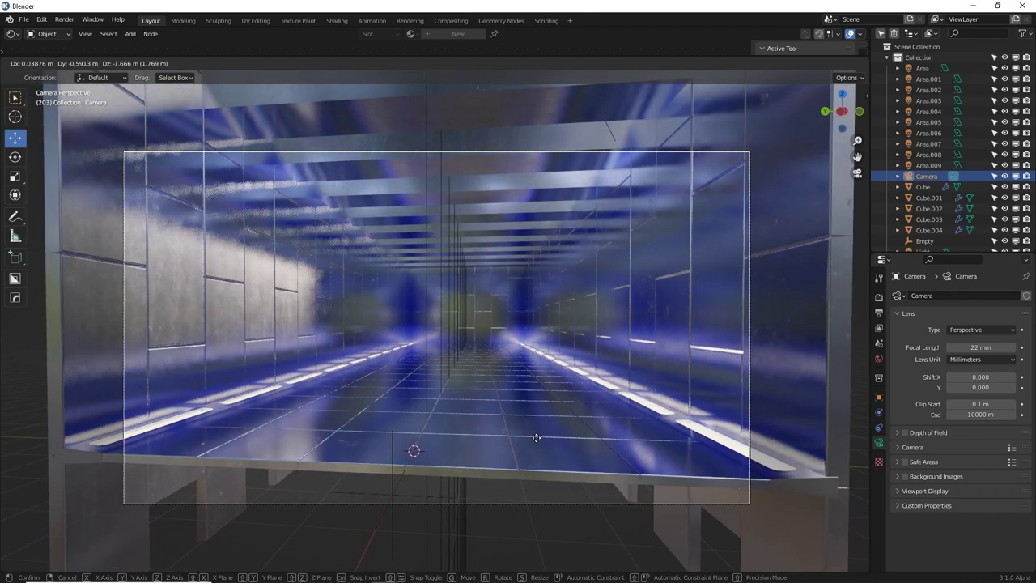
left_click(536, 437)
key("r")
key("r")
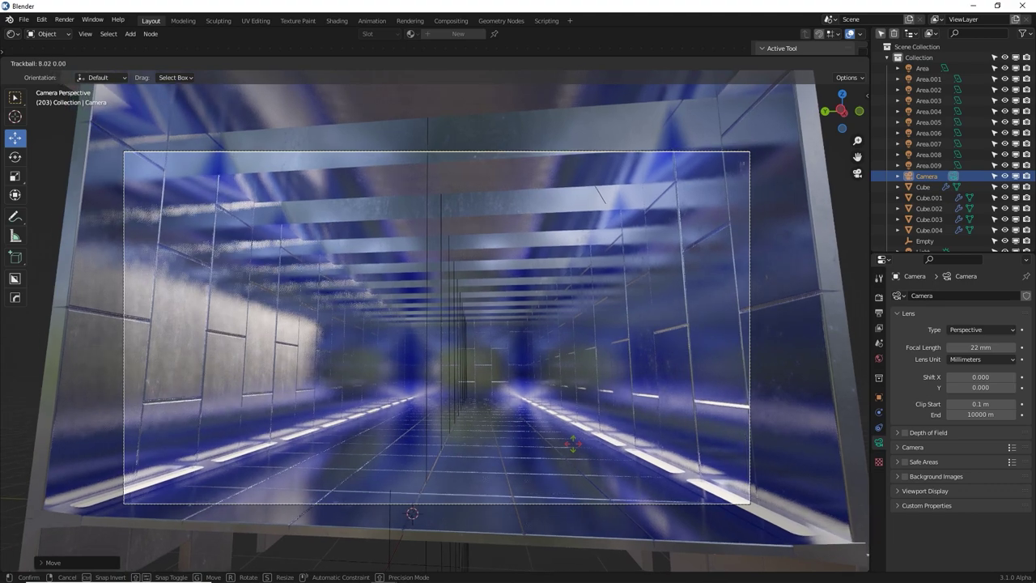
left_click(572, 443)
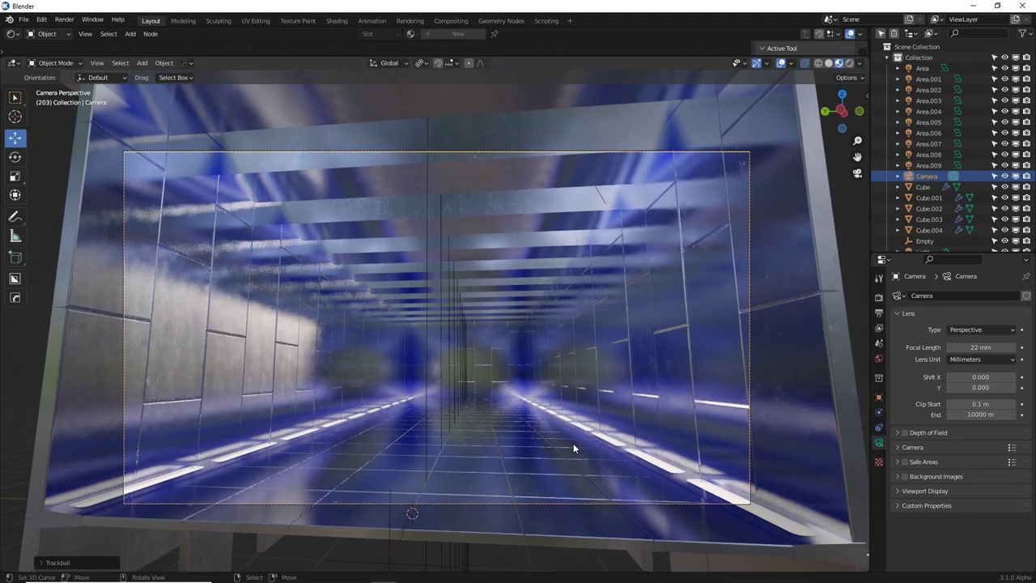
Raise the camera slightly and tilt it back down by about 4.6 degrees
key("g")
left_click(578, 409)
key("r")
key("r")
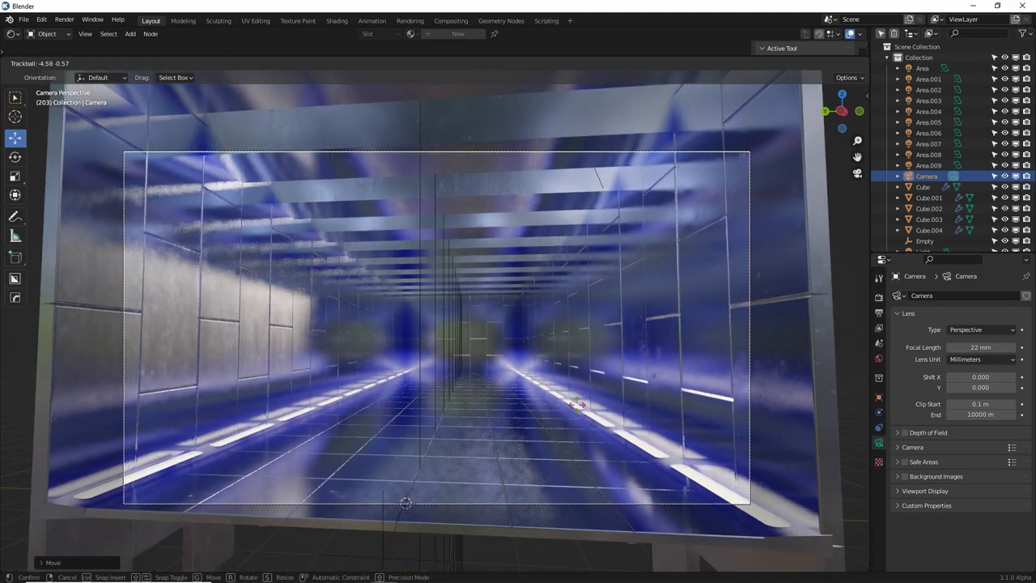
left_click(577, 405)
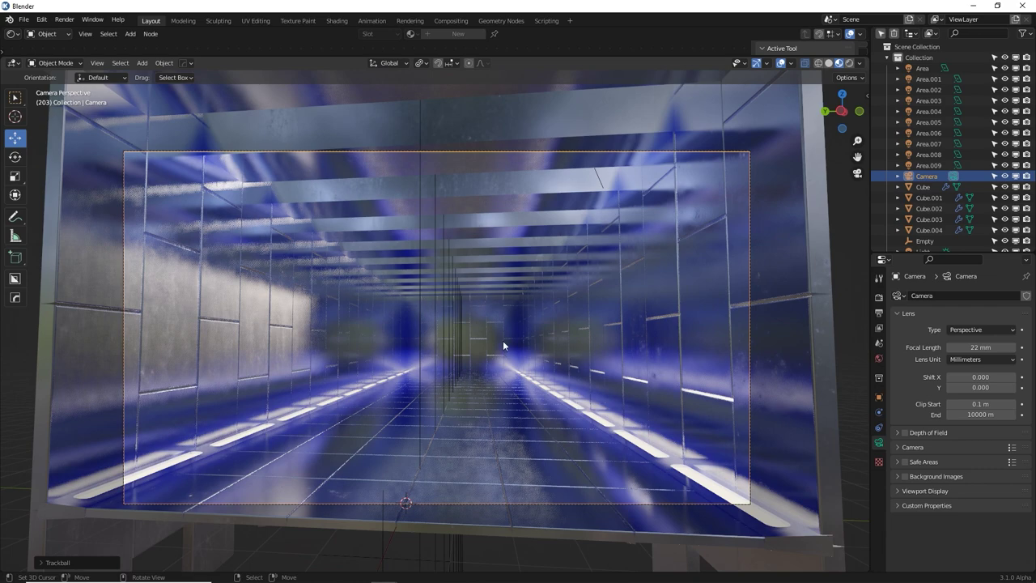
Switch to the left orthographic view and raise the camera by about 1.9 m
key("KP_1")
middle_click_drag(481, 333, 517, 326)
scroll(563, 341, "down", 3)
middle_click_drag(410, 322, 442, 321, "shift")
key("ctrl+KP_1")
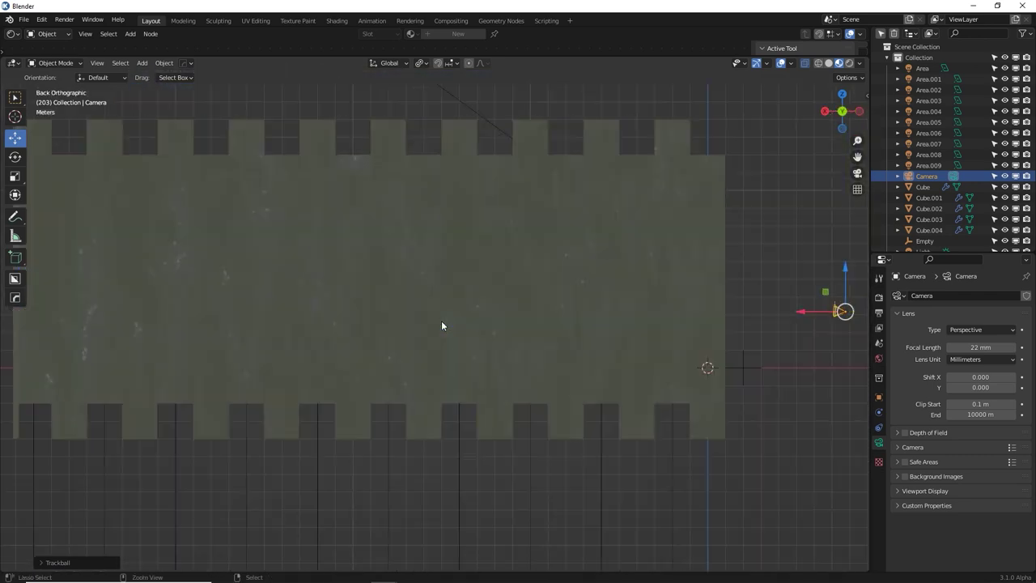
key("ctrl+KP_3")
middle_click_drag(441, 322, 414, 321, "shift")
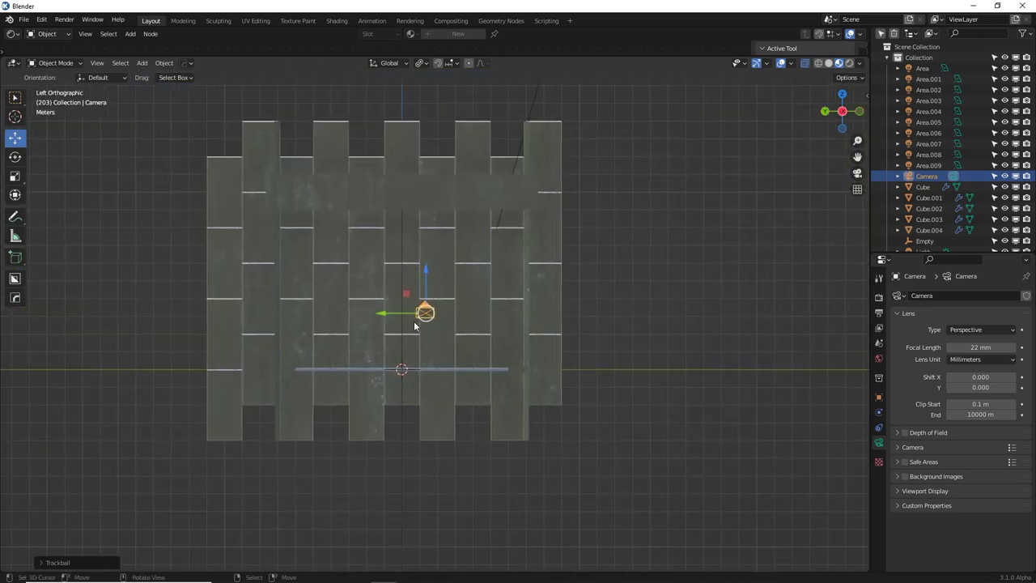
scroll(703, 398, "up", 3)
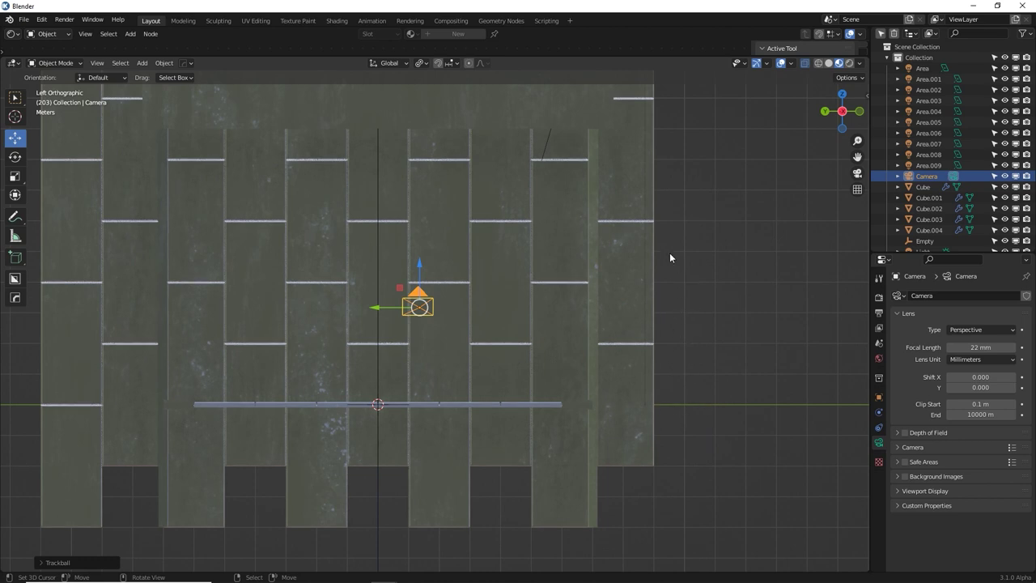
key("g")
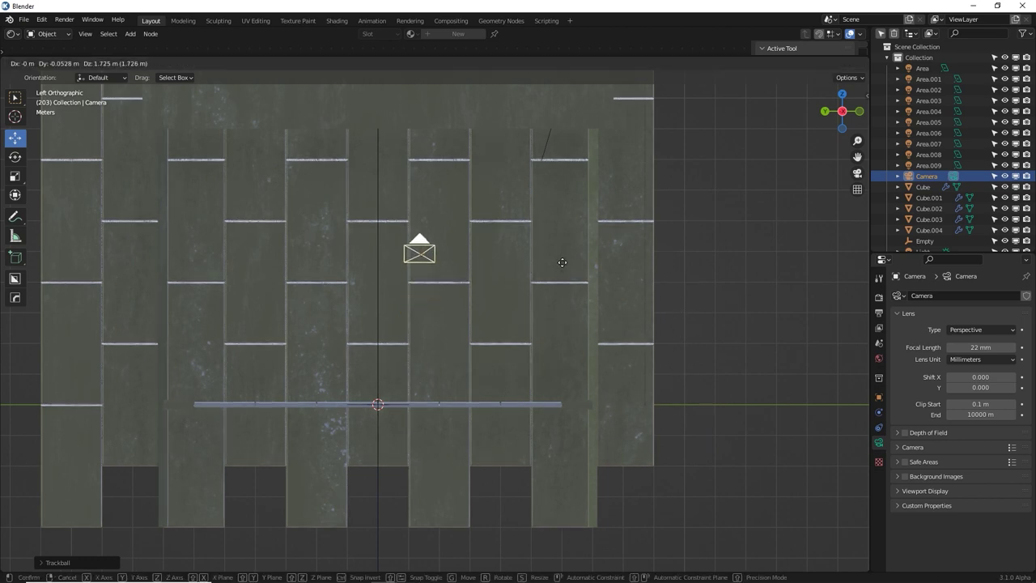
left_click(562, 254)
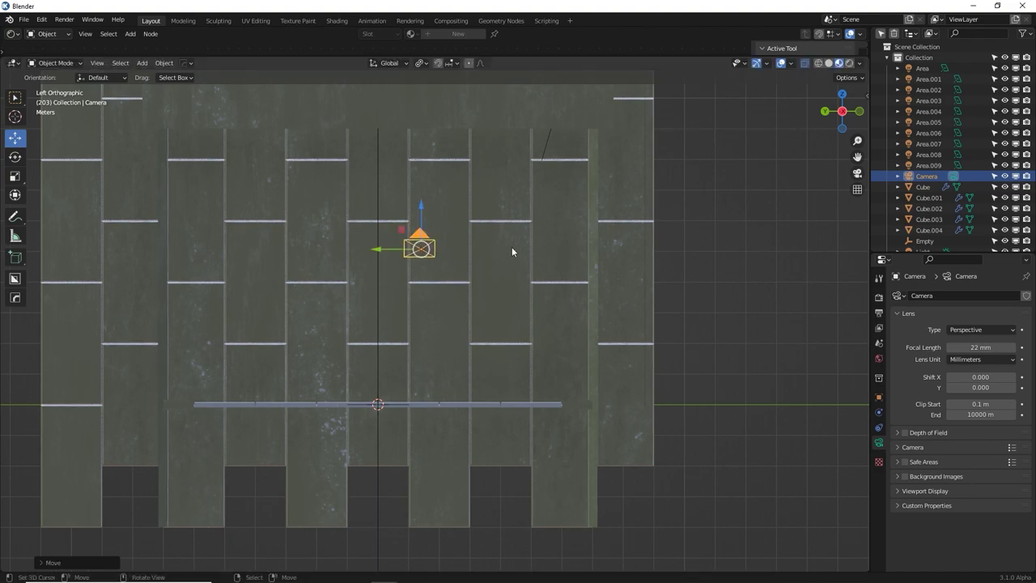
Tilt the camera downward by about 8 degrees while looking through it, and render the image
key("KP_0")
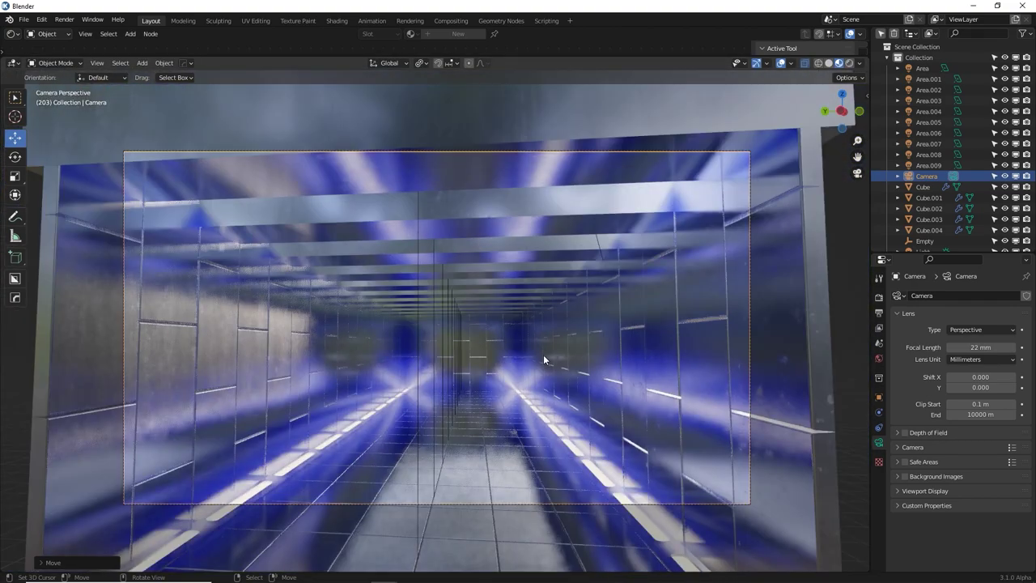
key("r")
key("r")
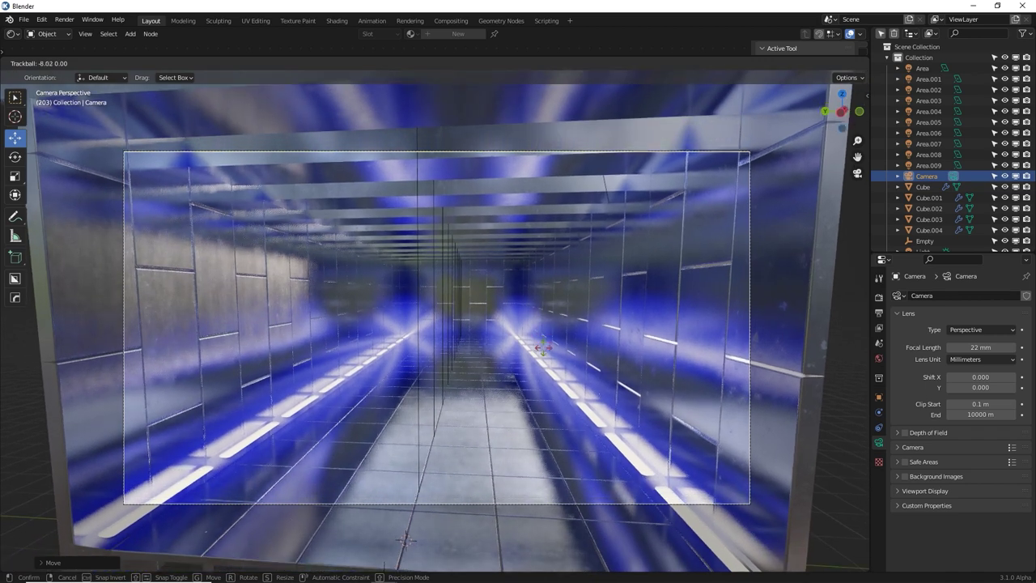
left_click(542, 348)
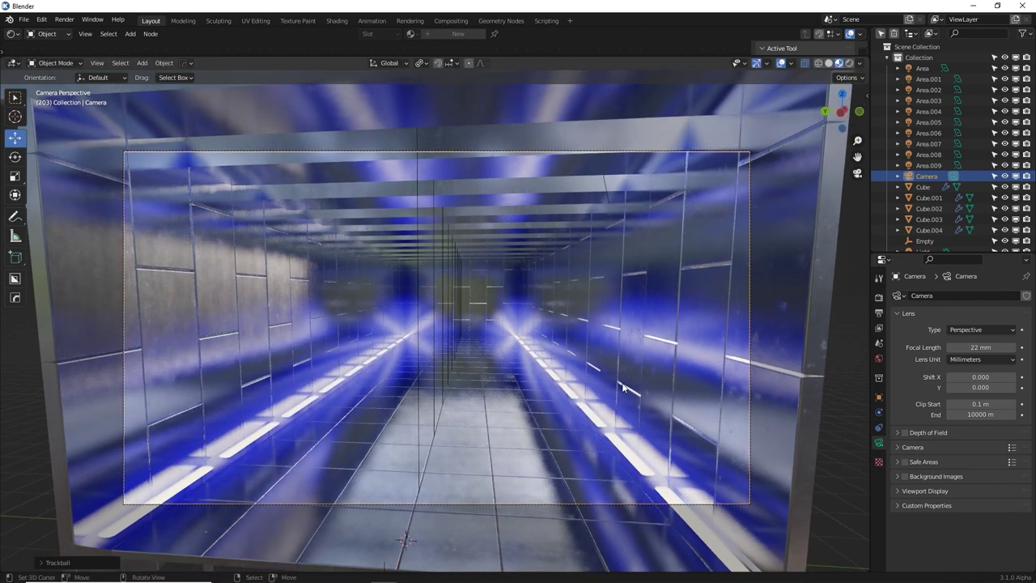
key("F12")
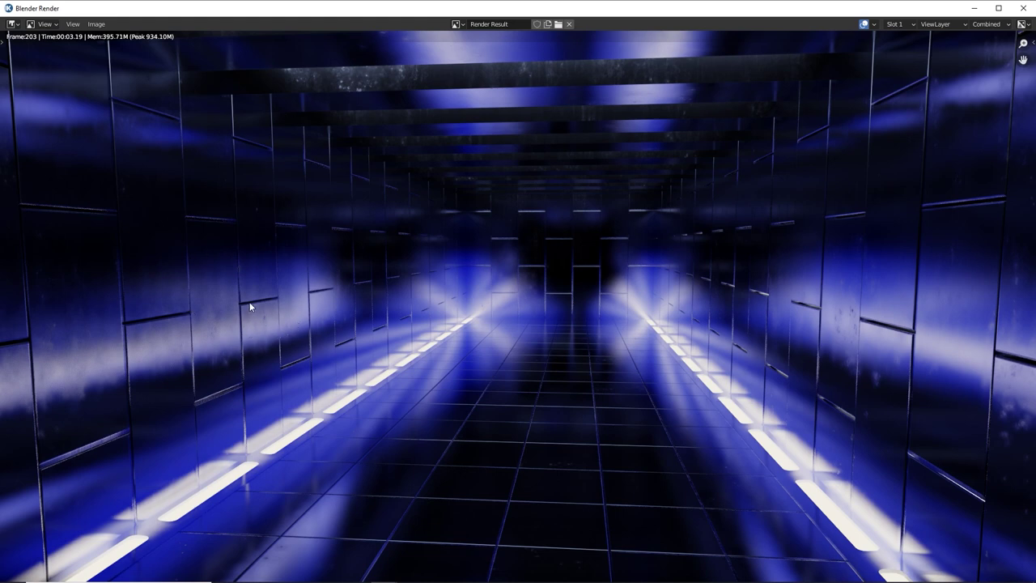
key("alt+Tab")
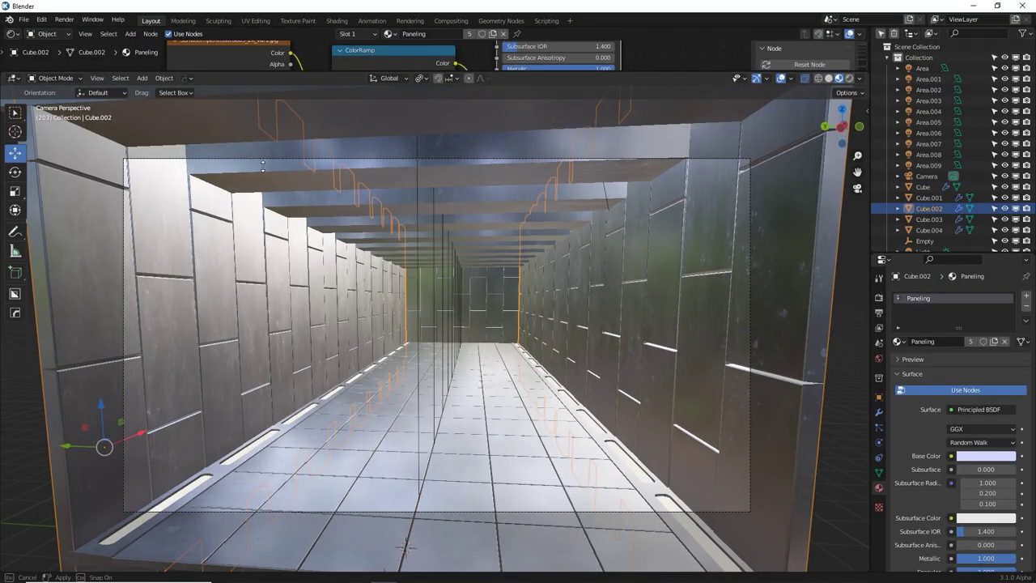
Enlarge the shader editor, set the white stop of the Paneling roughness ColorRamp to position 1.000, and look at the render again
left_click_drag(264, 57, 264, 232)
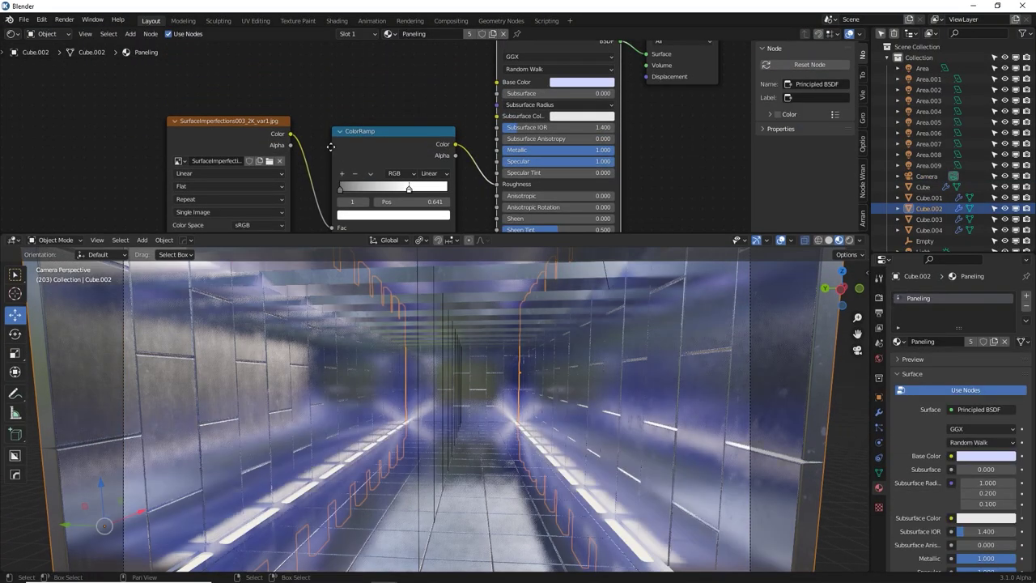
left_click_drag(418, 158, 445, 166)
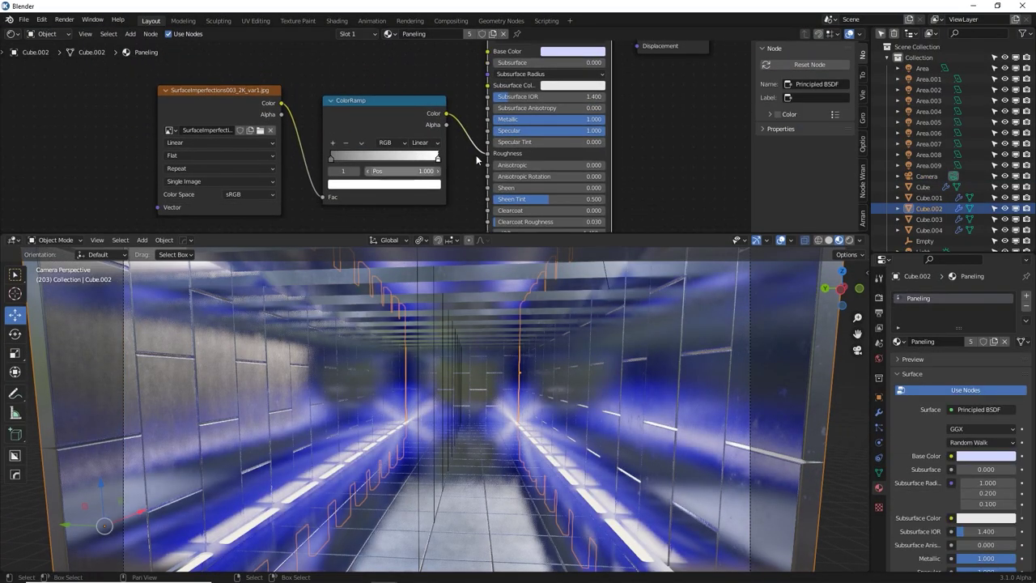
key("alt+Tab")
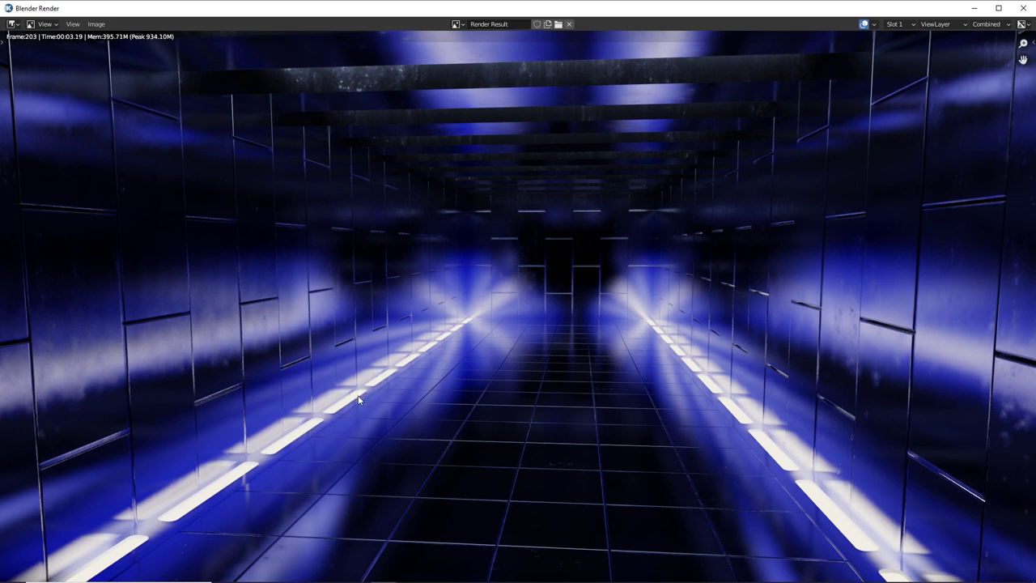
key("alt+Tab")
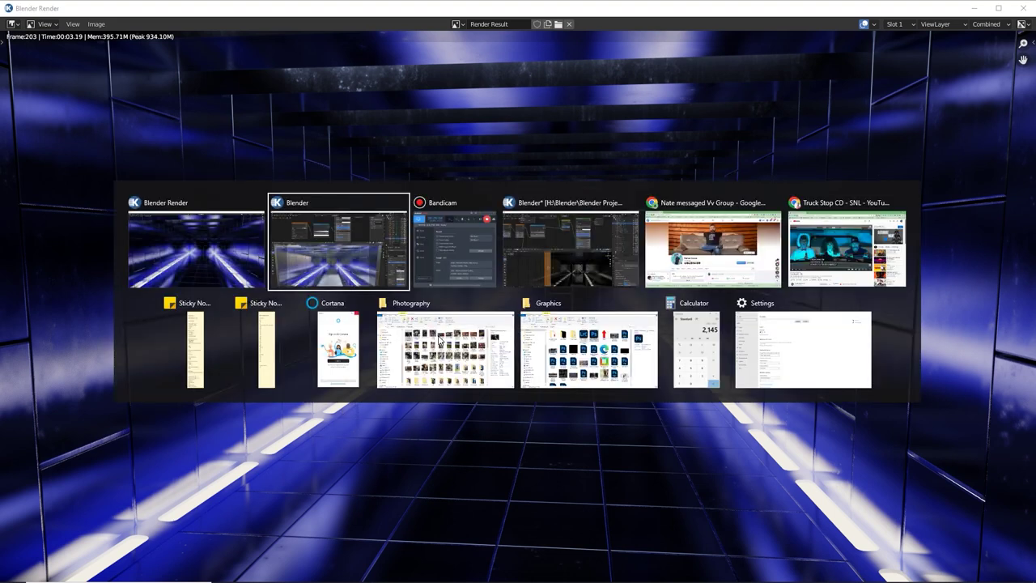
Enter Edit Mode on the floor trim, frame the nearest floor light, and grow the selection to include the faces around it
key("Tab")
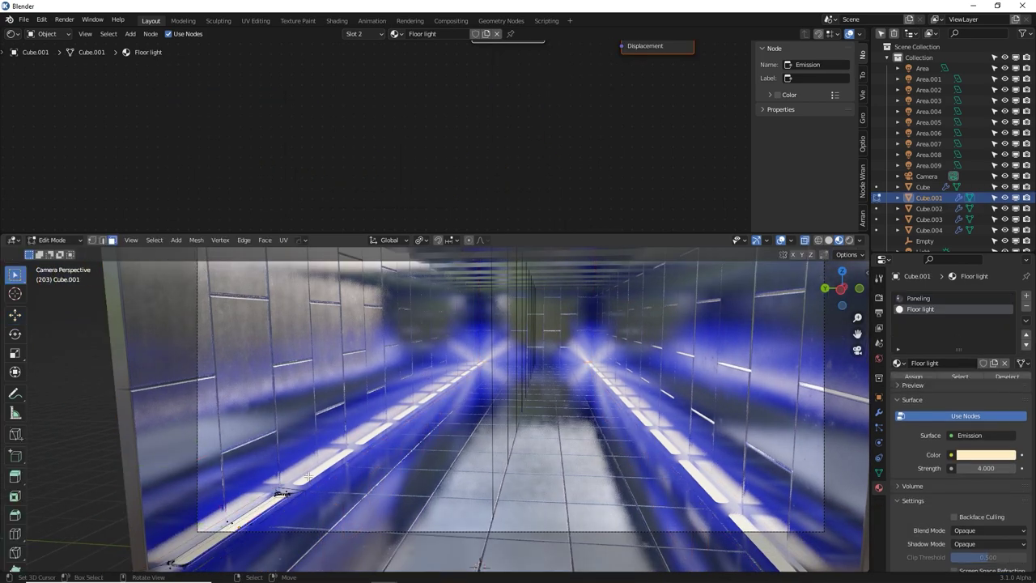
key("KP_Decimal")
middle_click_drag(464, 432, 374, 512)
scroll(455, 397, "up", 2)
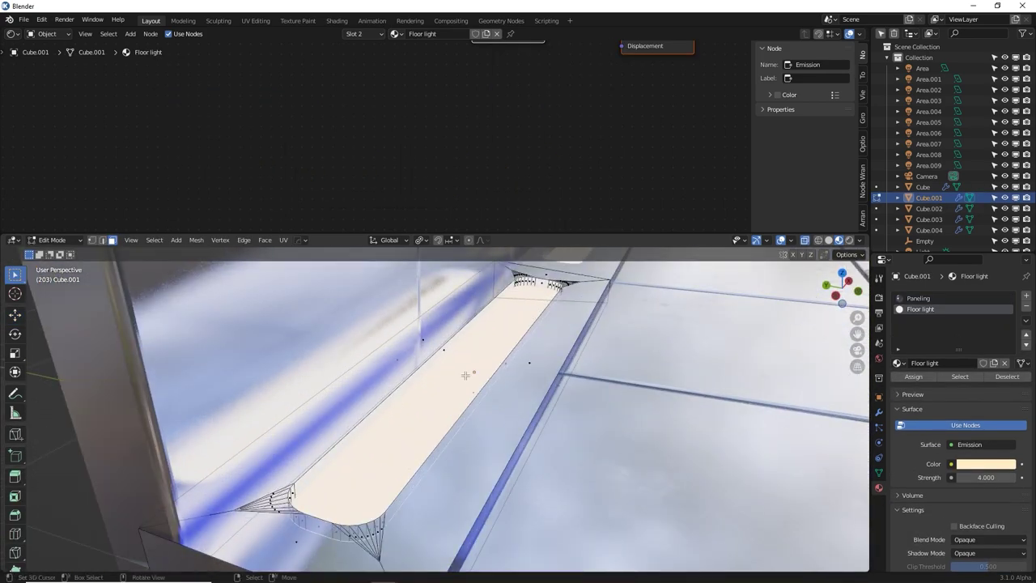
key("ctrl+KP_Add")
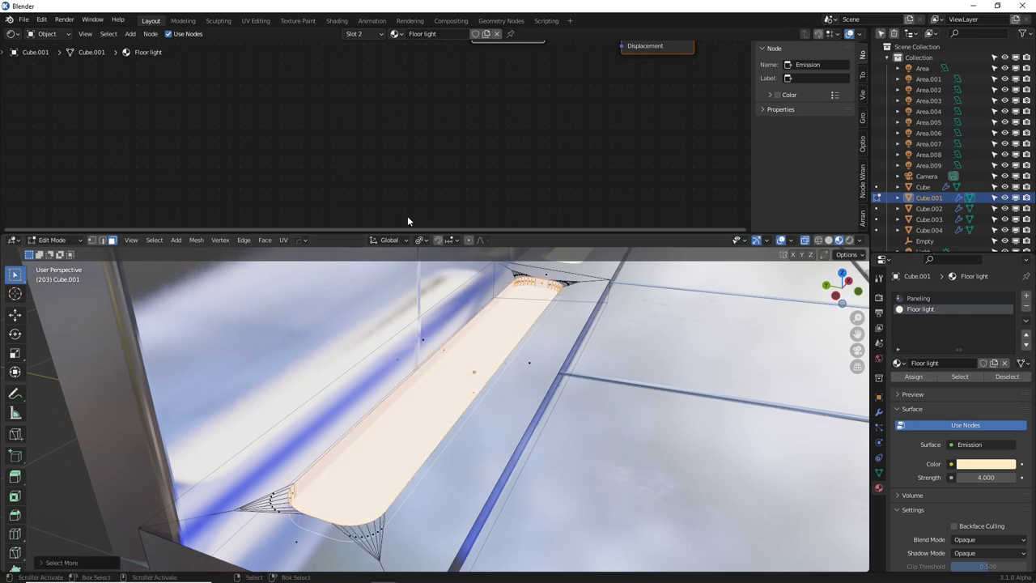
Set the transform orientation to Normal and enlarge the 3D viewport around the floor light
left_click(420, 241)
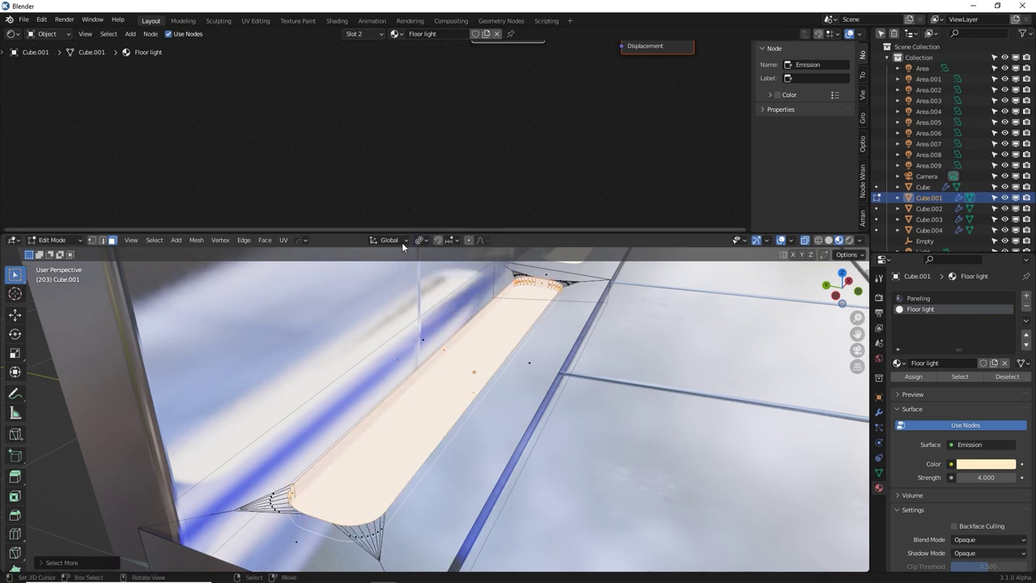
left_click(401, 242)
left_click(388, 294)
left_click(421, 240)
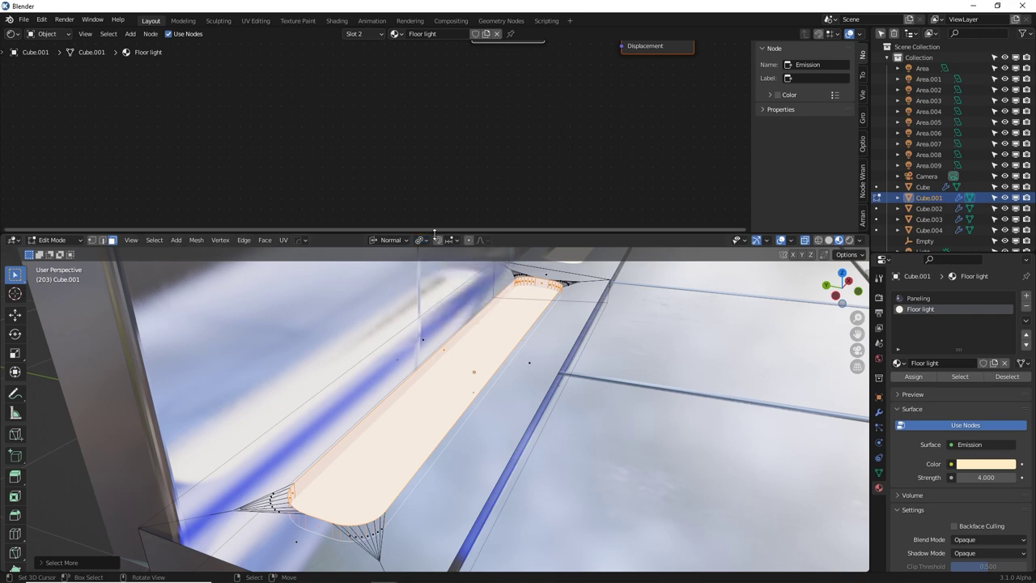
left_click_drag(438, 231, 437, 102)
middle_click_drag(414, 370, 546, 326)
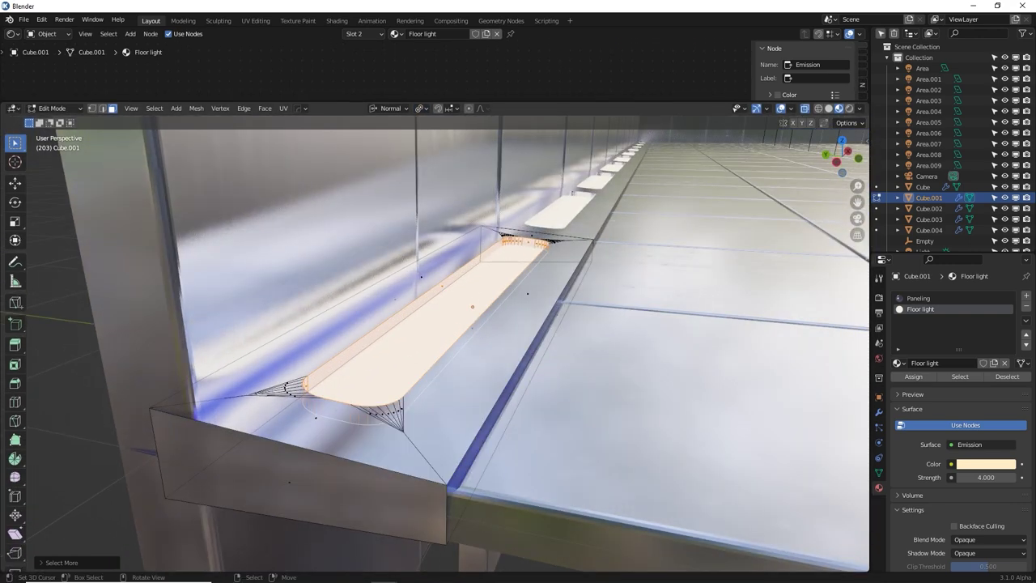
key("s")
key("x")
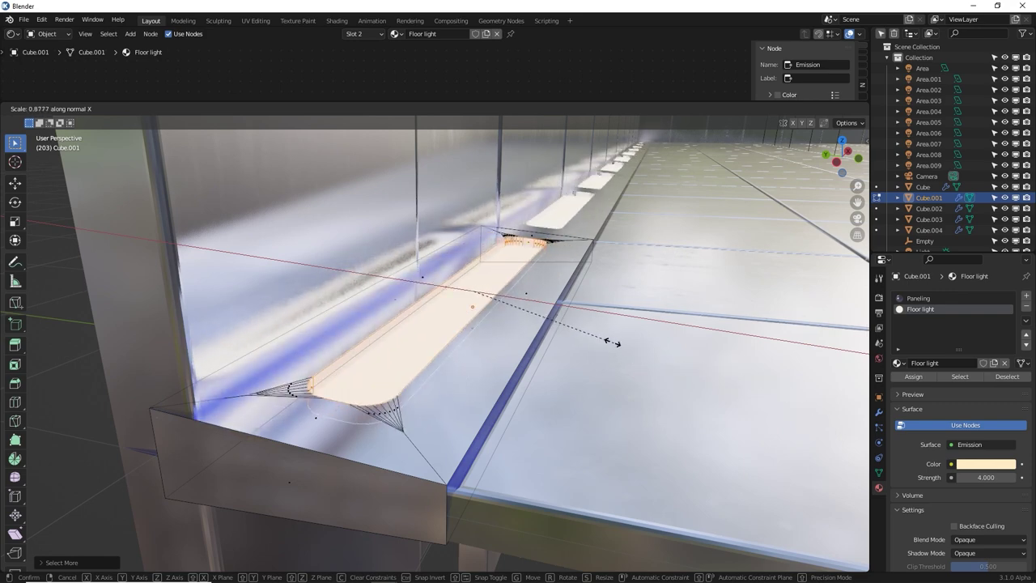
key("Escape")
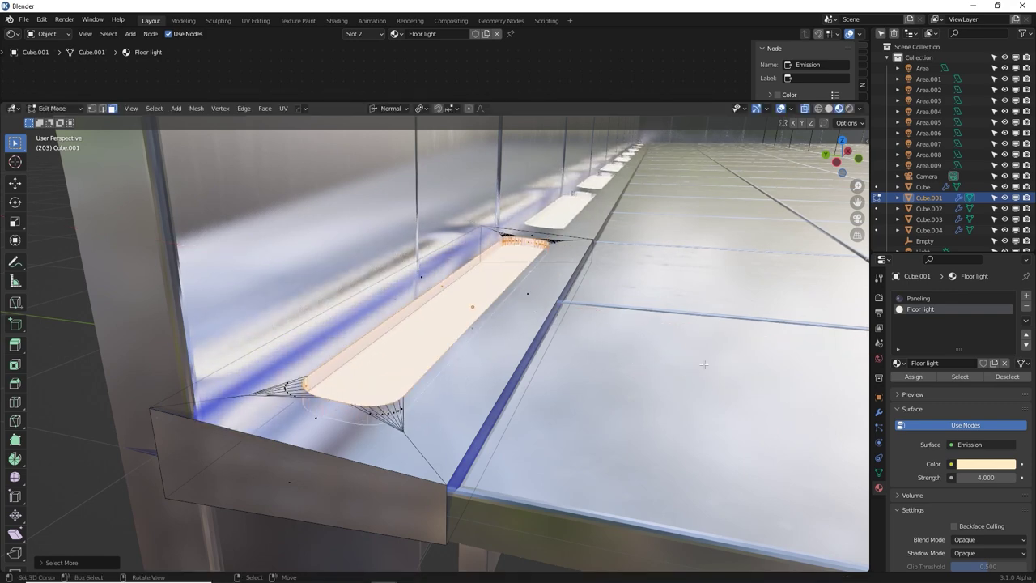
Narrow the floor light recess to roughly half its width along its normal X axis and return to Object Mode
key("s")
key("x")
key("x")
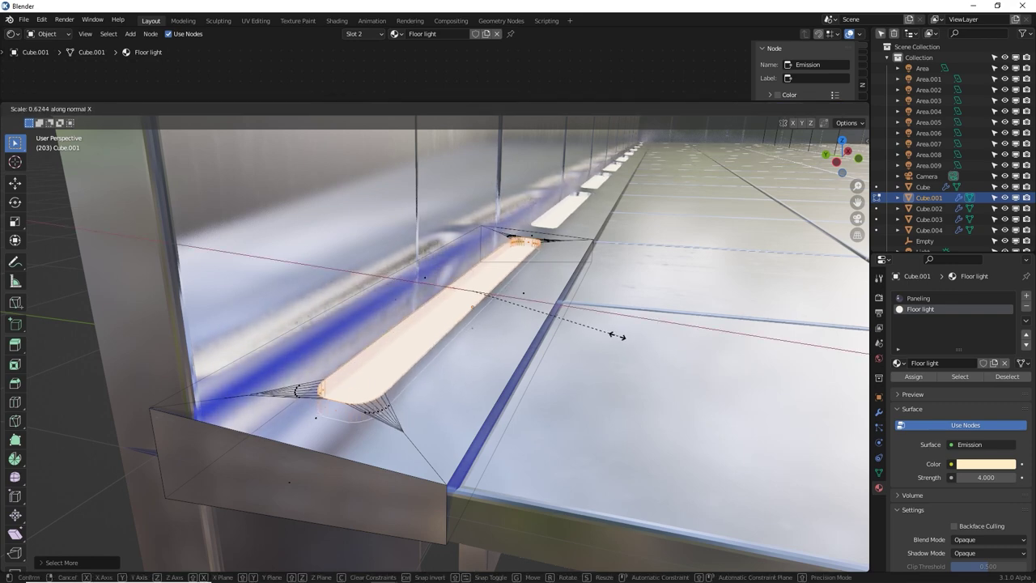
left_click(583, 331)
key("Tab")
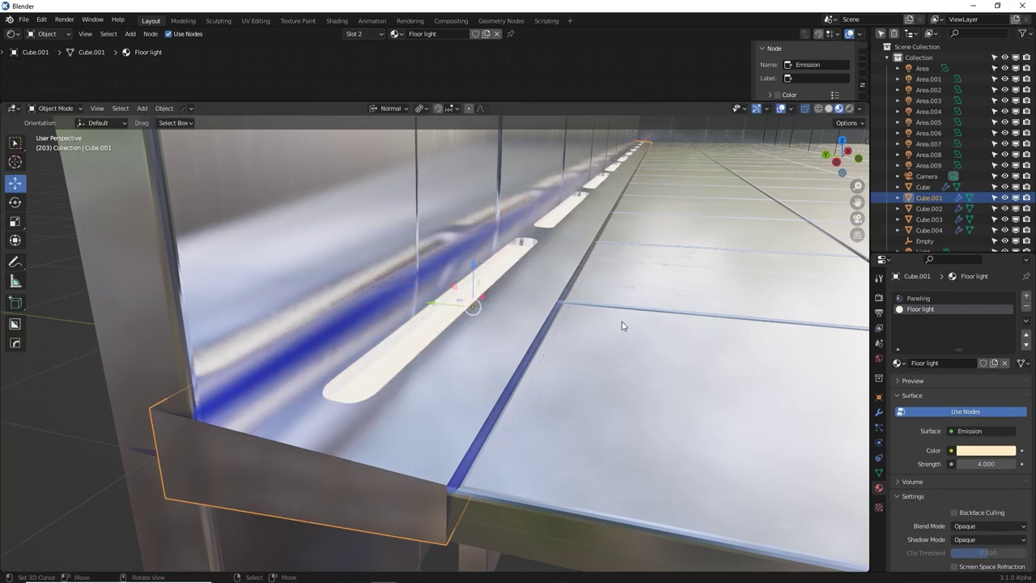
scroll(619, 327, "up", 2)
scroll(618, 331, "down", 2)
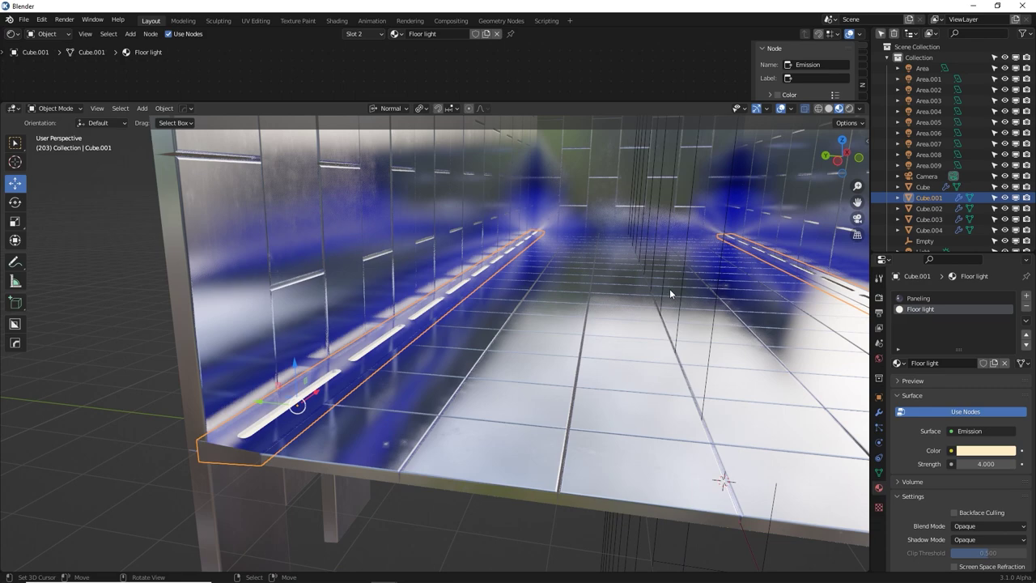
Select the beamed ceiling, turn on snapping in the front view, and move the ceiling up 3 m along Z
middle_click_drag(669, 288, 578, 264)
left_click(577, 272)
key("KP_1")
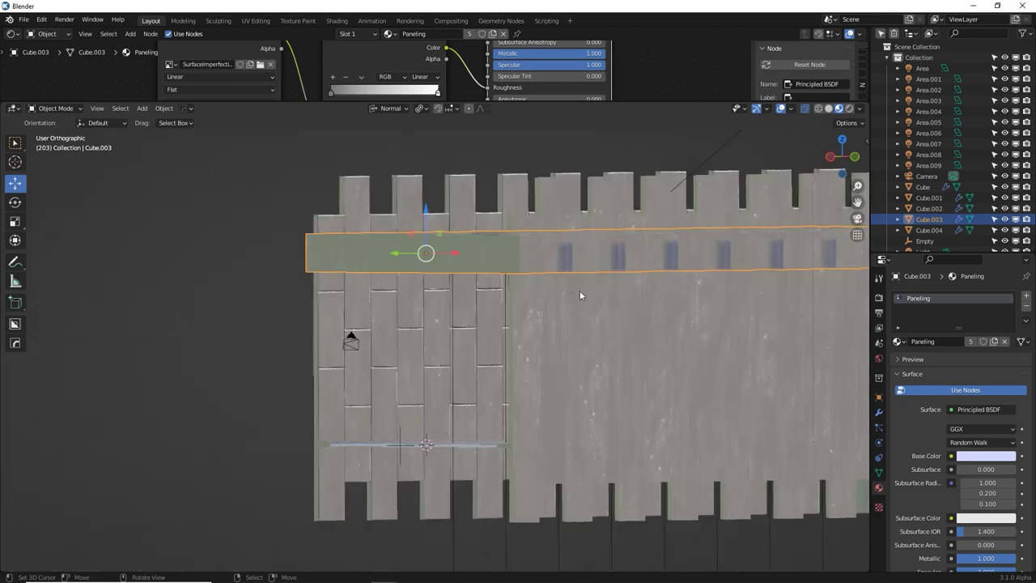
key("KP_1")
key("shift+Tab")
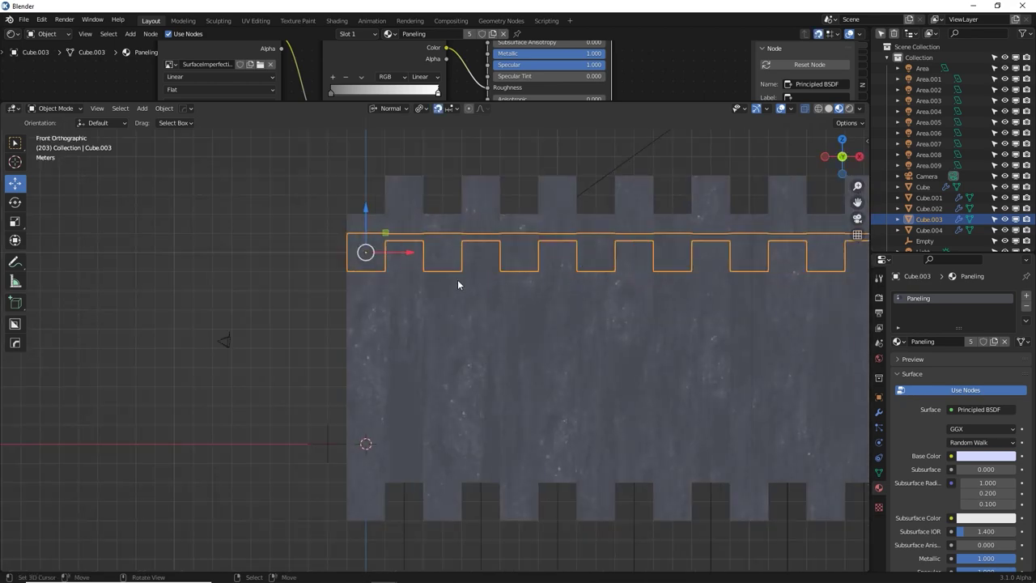
type("gz3")
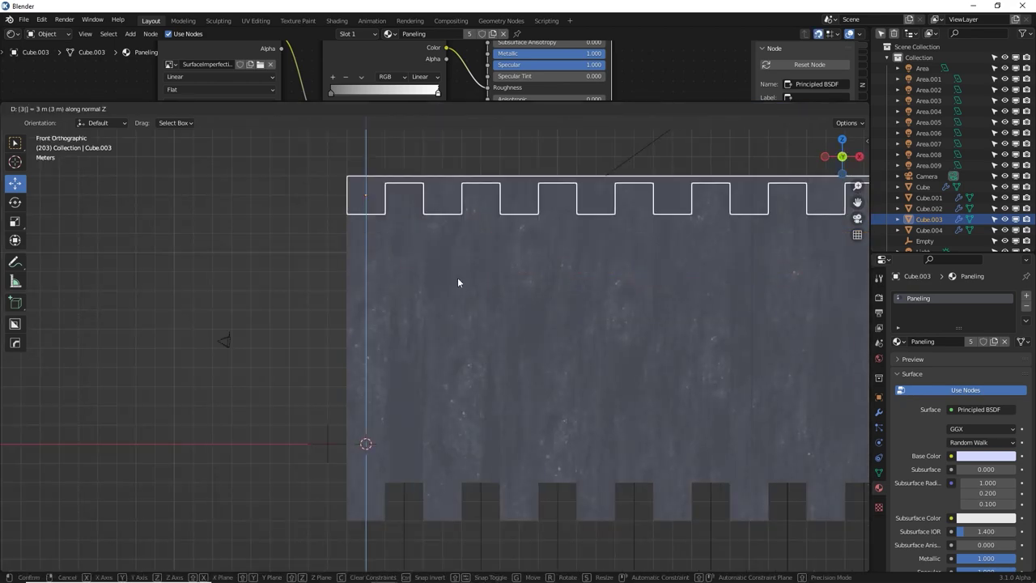
key("Return")
middle_click_drag(458, 277, 686, 306)
key("g")
key("z")
right_click(547, 175)
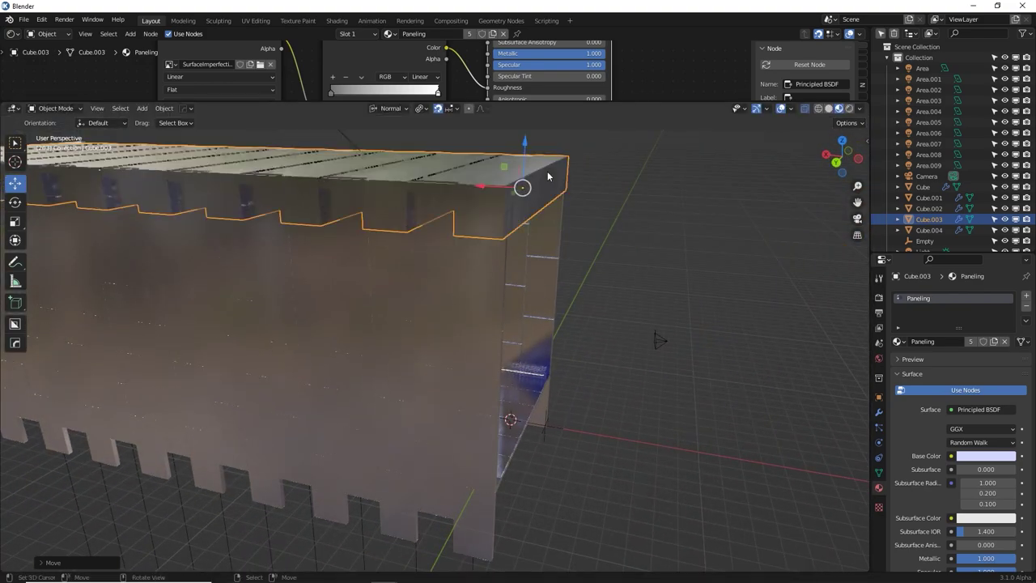
Select all the area lights from Area to Area.009 and move them along the global Z axis
middle_click_drag(547, 174, 478, 243)
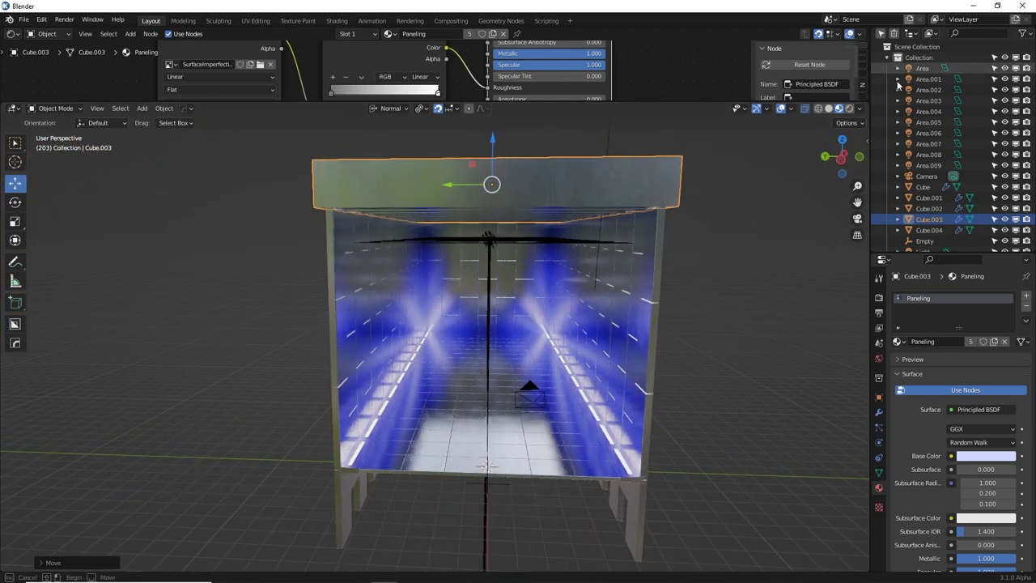
left_click_drag(882, 65, 928, 168)
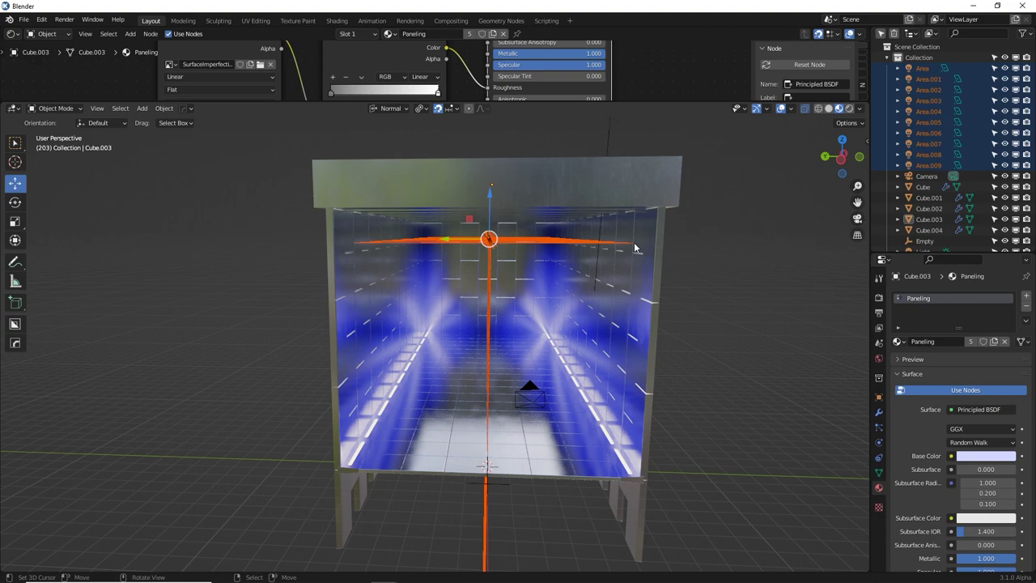
key("g")
key("z")
key("z")
left_click(635, 247)
middle_click_drag(623, 249, 551, 265)
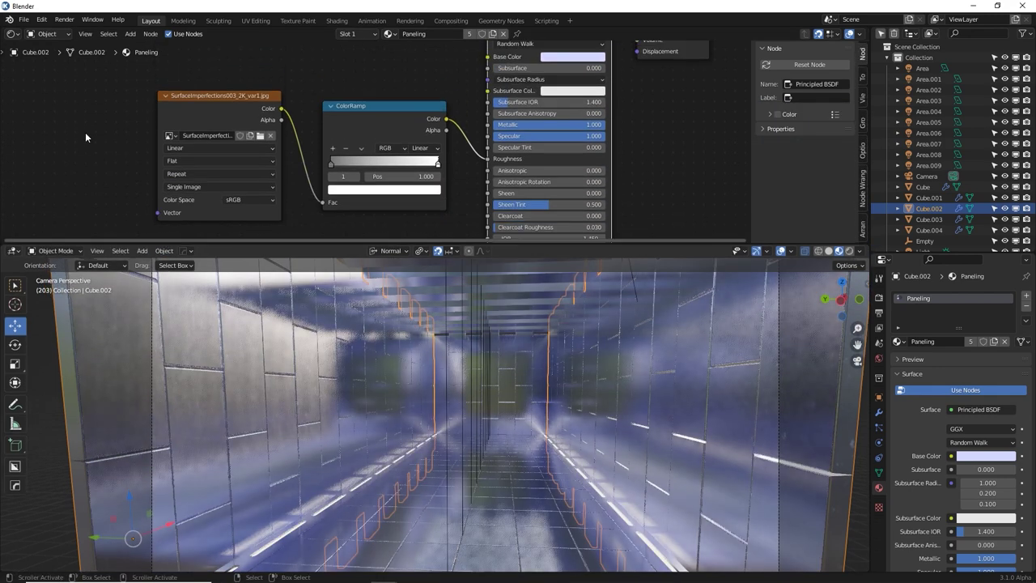
Change the shader editor to the Compositor, enable Use Nodes, and space the Composite node away from Render Layers
left_click(12, 33)
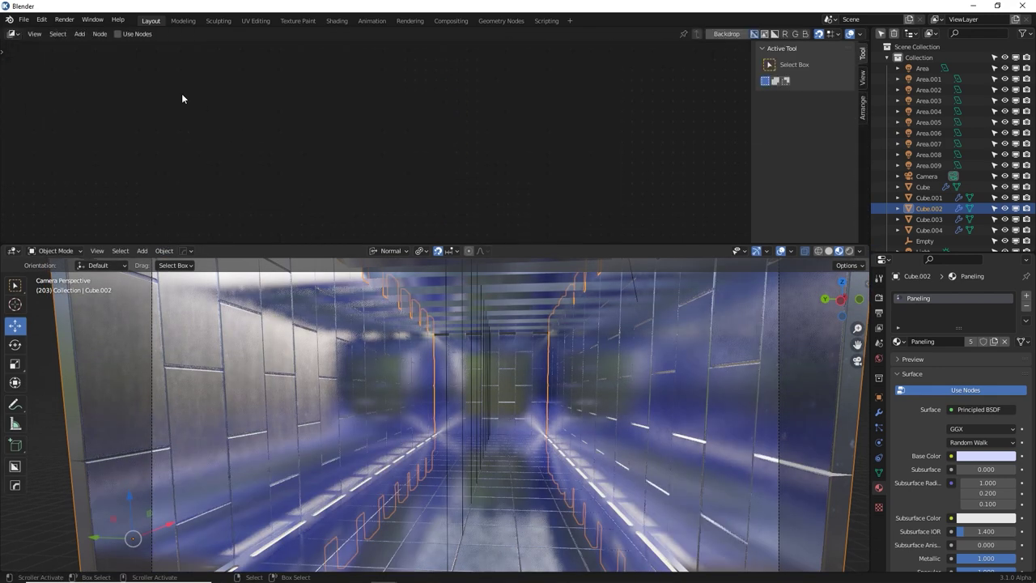
left_click(117, 34)
middle_click_drag(347, 89, 503, 216)
left_click_drag(453, 70, 659, 71)
Add a Glare node on the image link between the Render Layers and Composite nodes
key("shift+a")
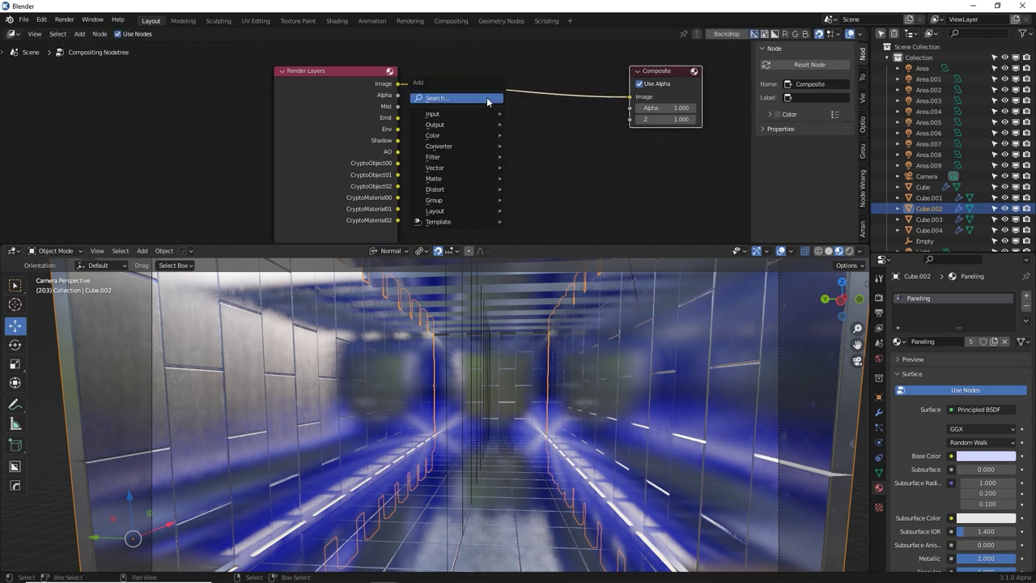
left_click(488, 98)
type("g")
key("Return")
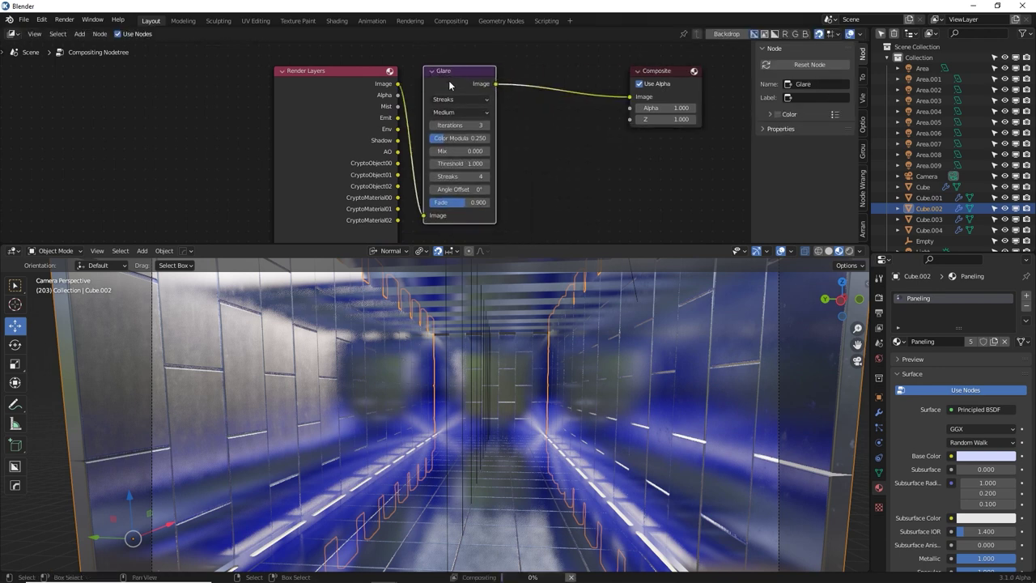
Insert a Lens Distortion node between the Glare and Composite nodes and set its Dispersion to 0.02
left_click(537, 102)
key("shift+a")
left_click(537, 102)
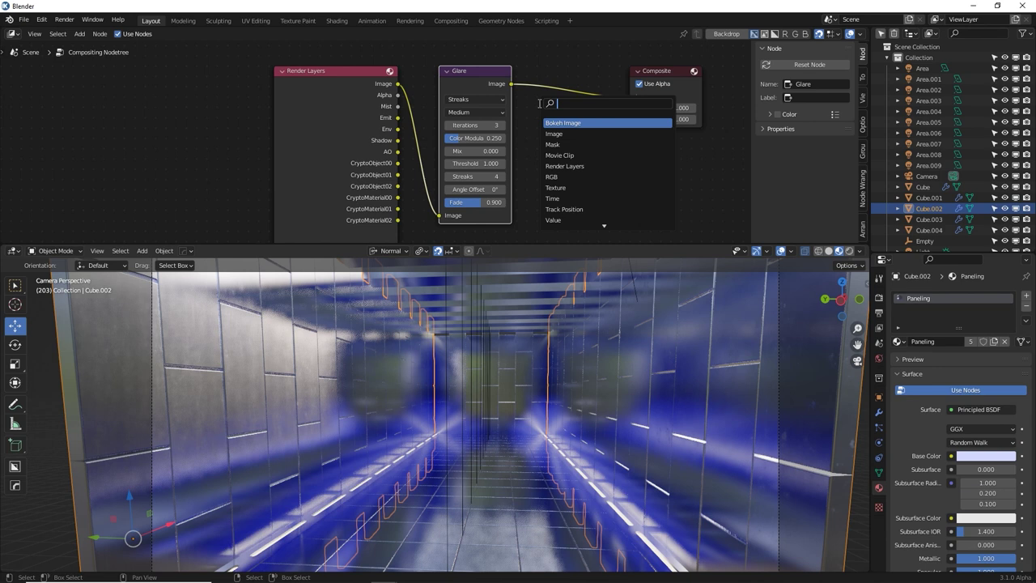
type("len")
left_click(575, 123)
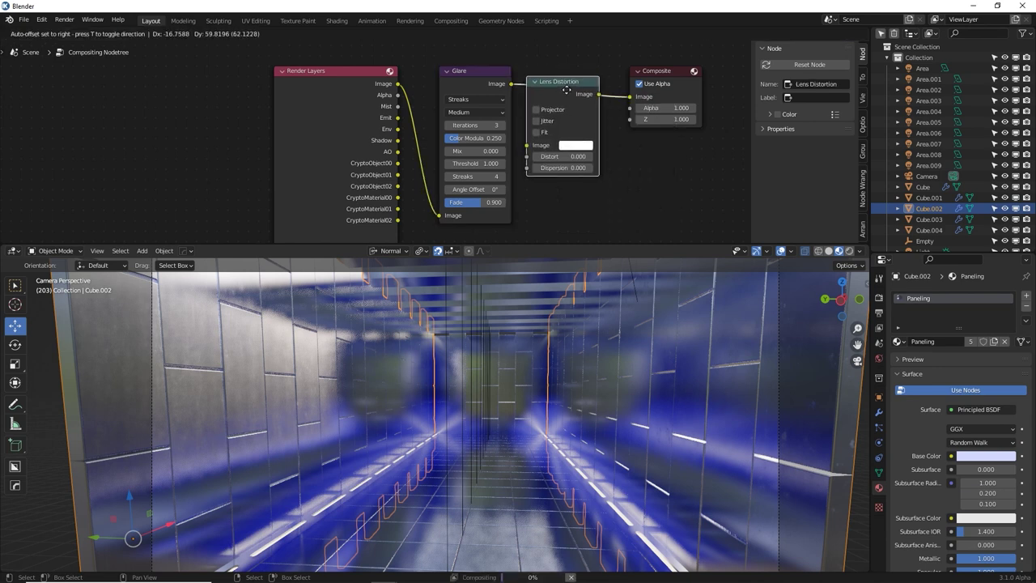
left_click(589, 122)
left_click(591, 167)
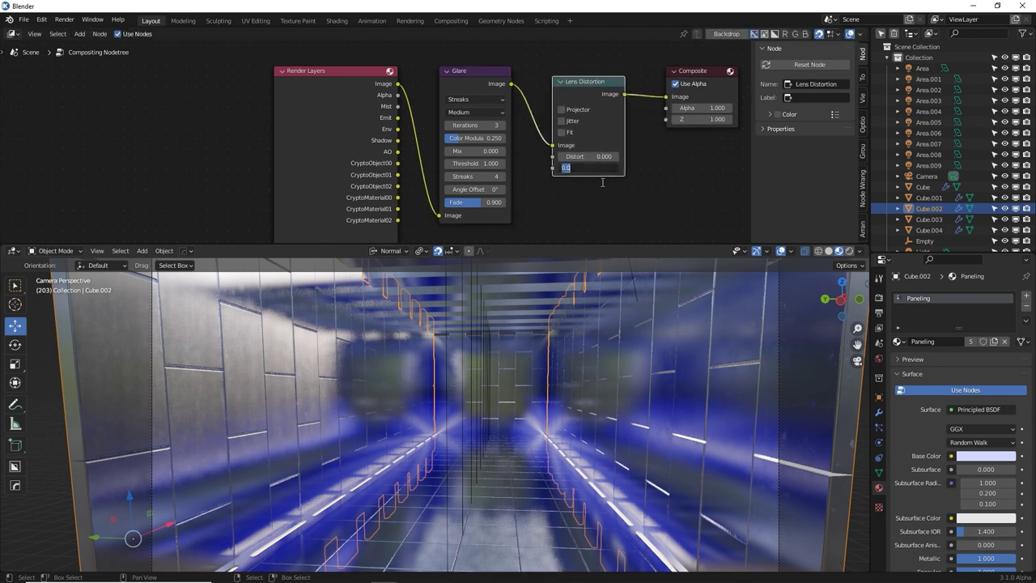
type("0.02")
key("Return")
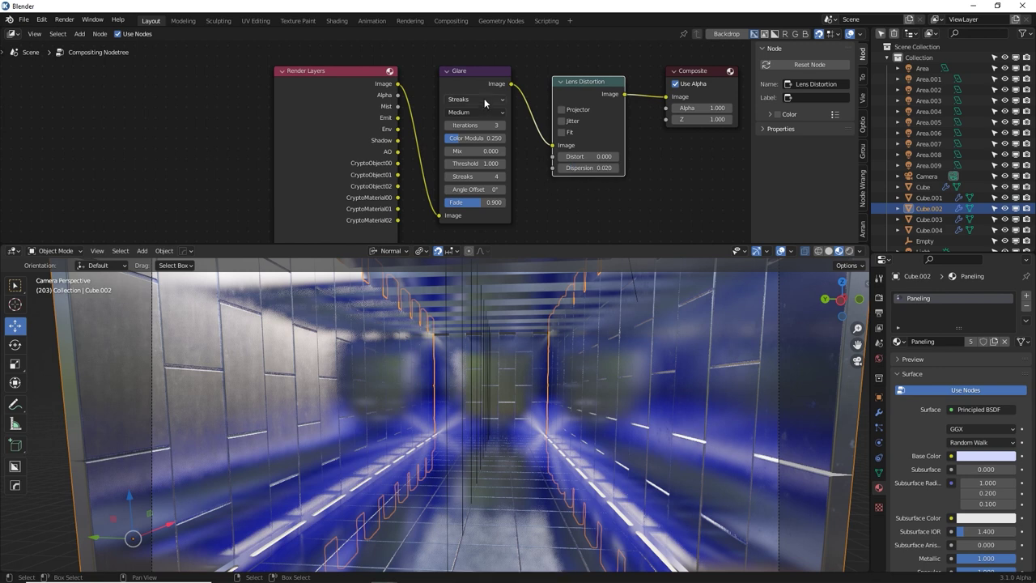
Change the Glare node to Fog Glow with Medium quality and set its Threshold to 0.4
left_click(484, 98)
left_click(490, 114)
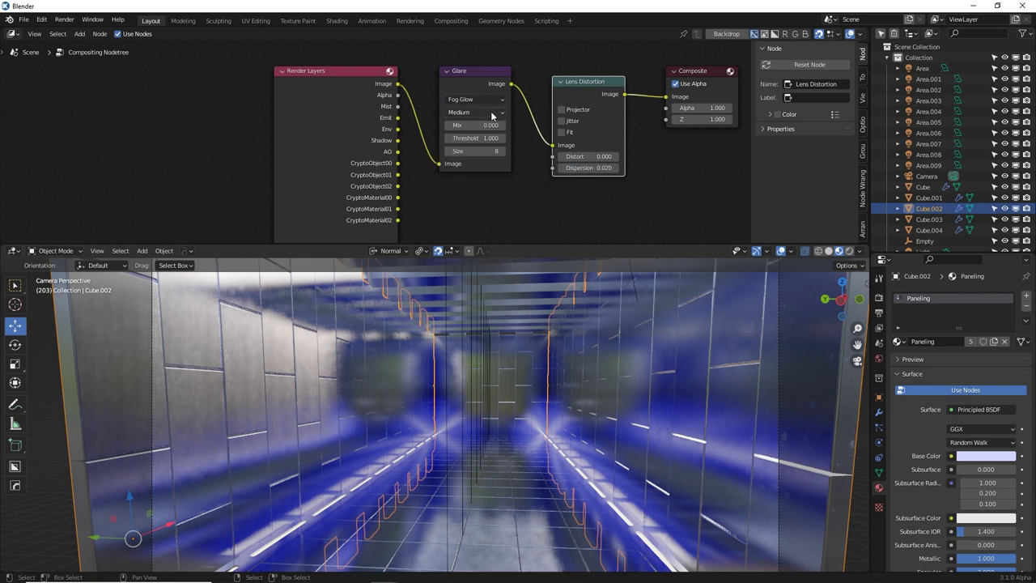
left_click(490, 115)
left_click(491, 136)
left_click(486, 139)
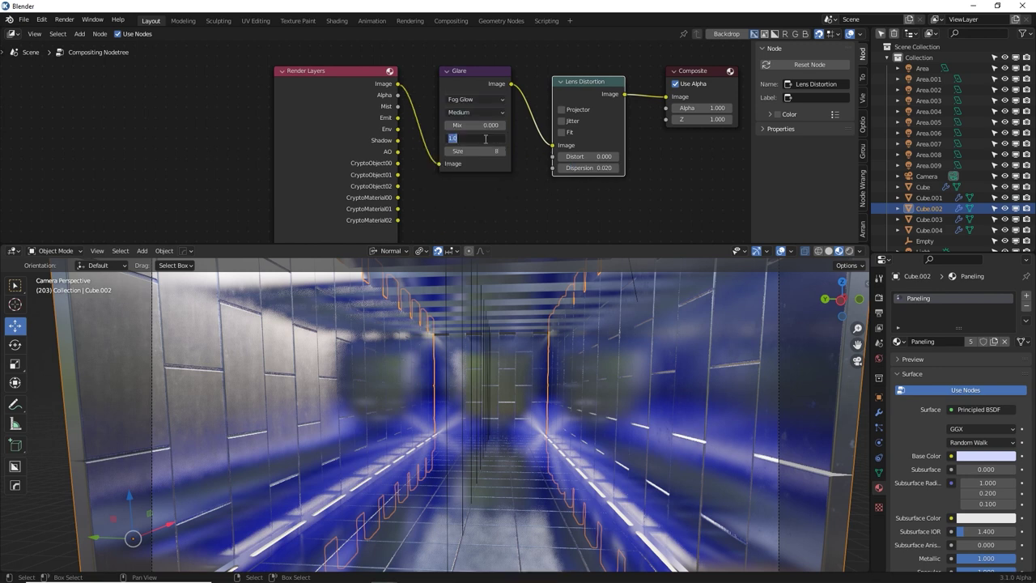
key("BackSpace")
type("0.4")
key("Return")
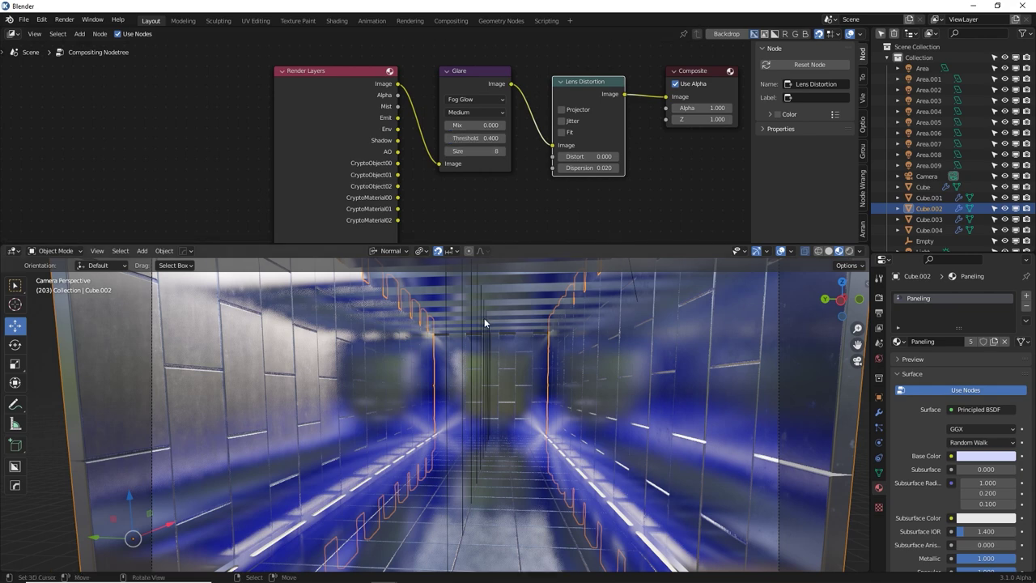
Open the last render result, switch to render Slot 2, and render the current frame into it
key("F11")
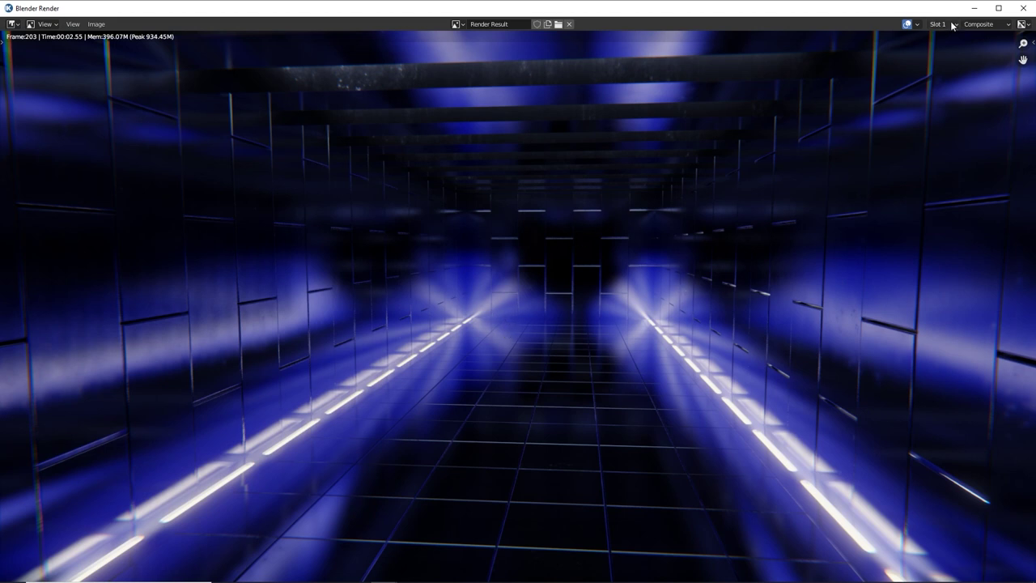
key("j")
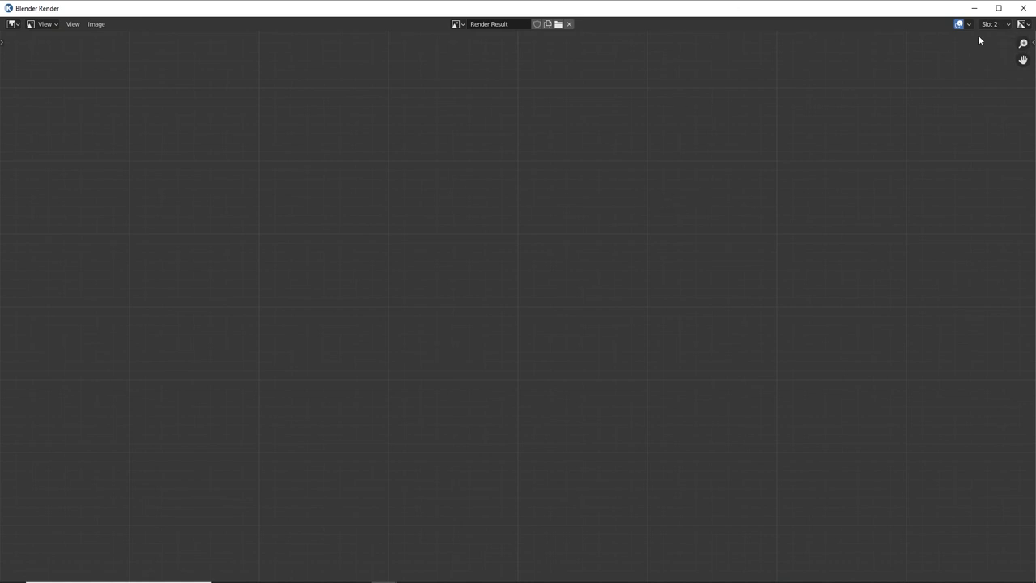
key("F12")
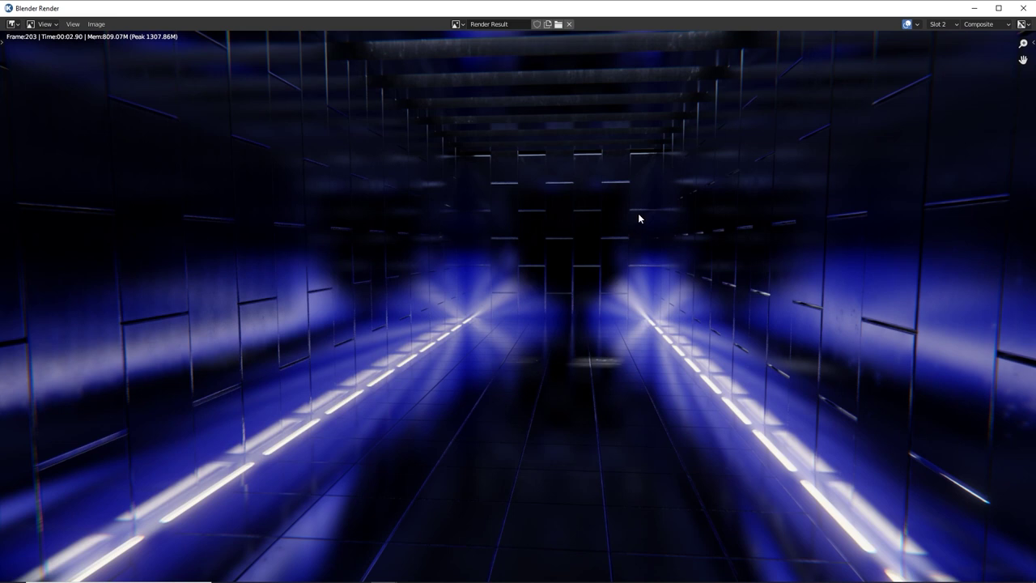
Compare the renders in Slot 1 and Slot 2, and examine the corridor's end wall and ceiling up close
key("j")
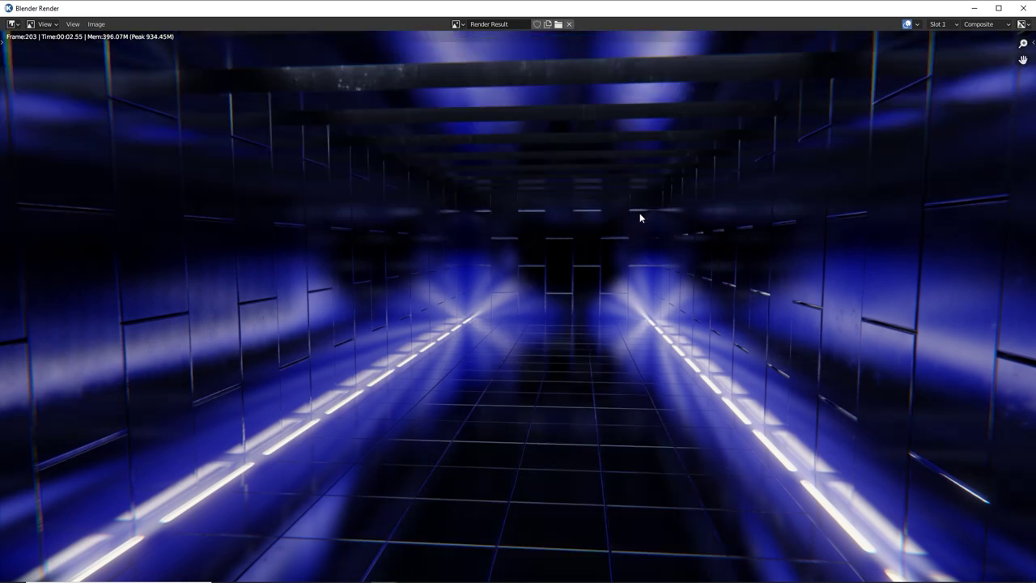
key("j")
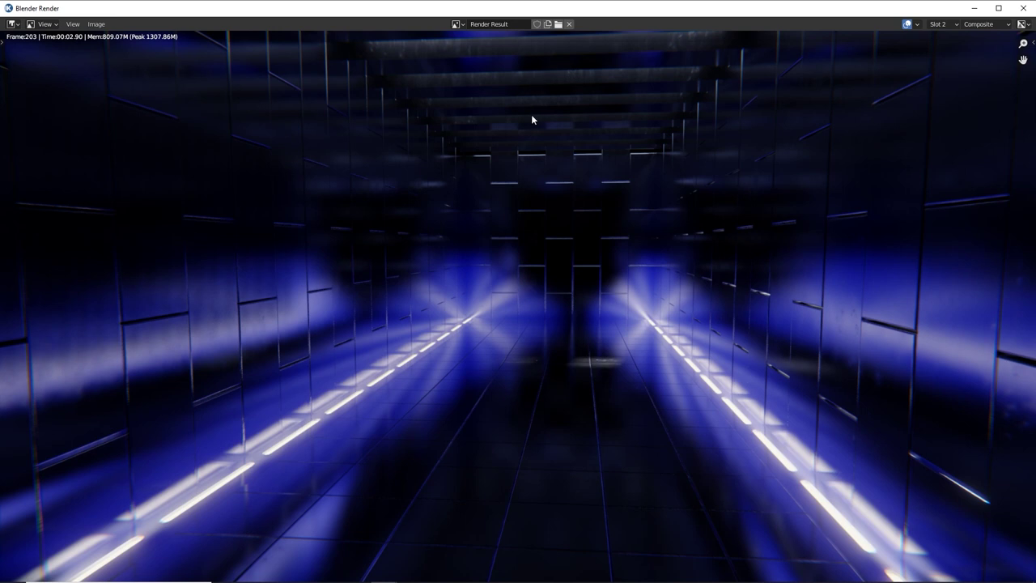
key("j")
key("j")
key("j")
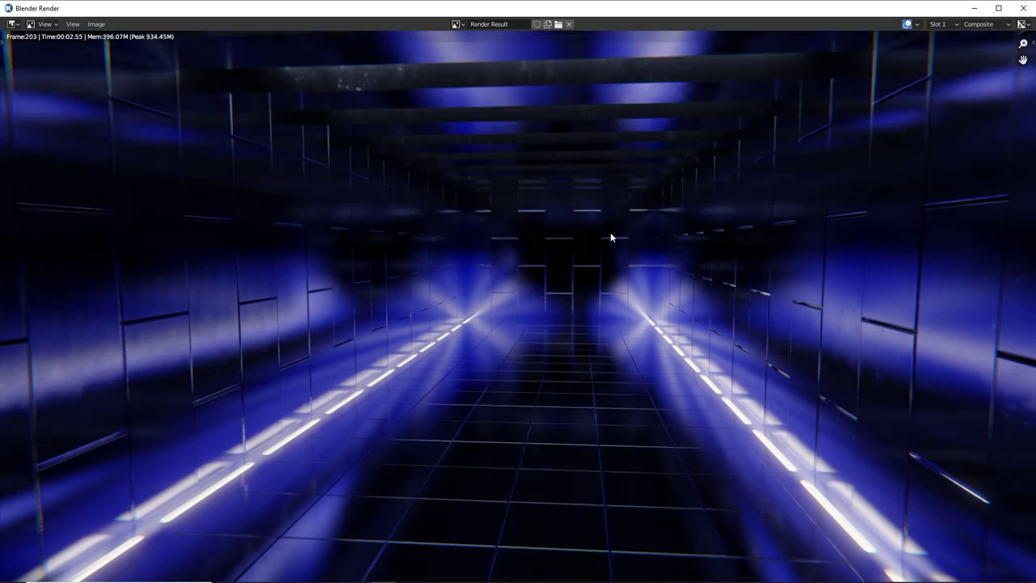
key("j")
key("j")
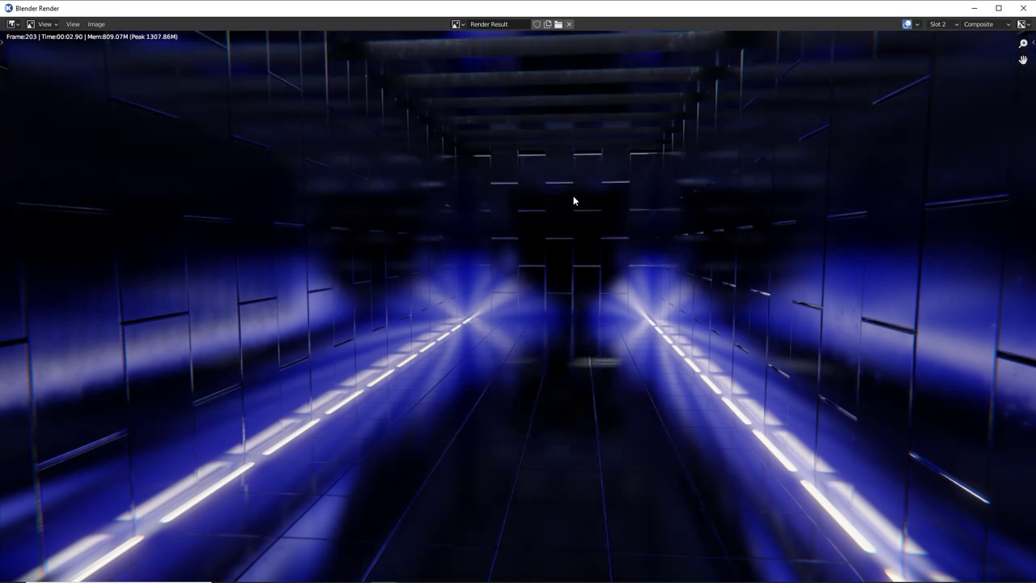
key("j")
scroll(587, 162, "up", 1)
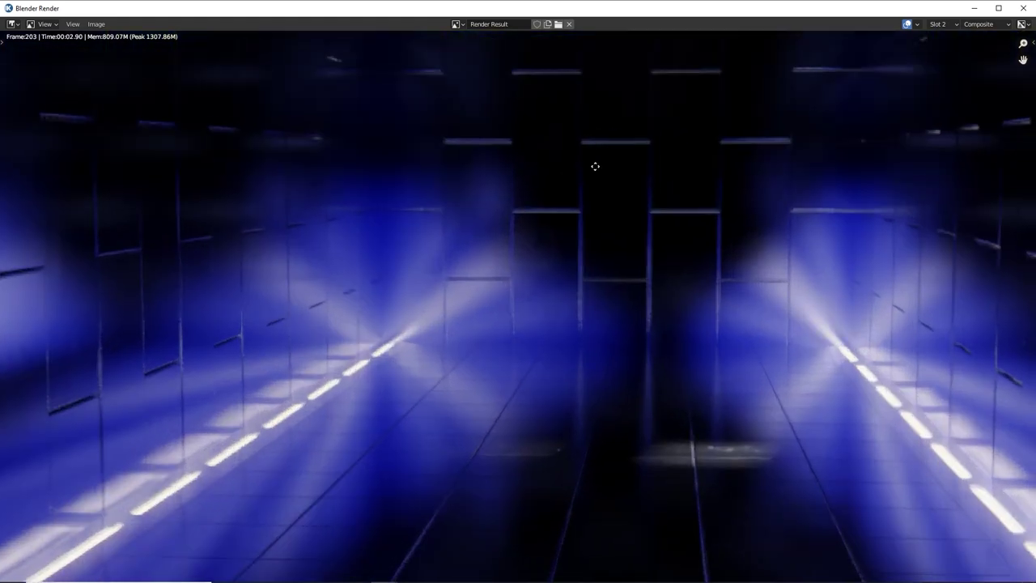
middle_click_drag(594, 165, 511, 384)
Return to the main window and move the corridor's end wall up 1 m along Z
key("alt+Tab")
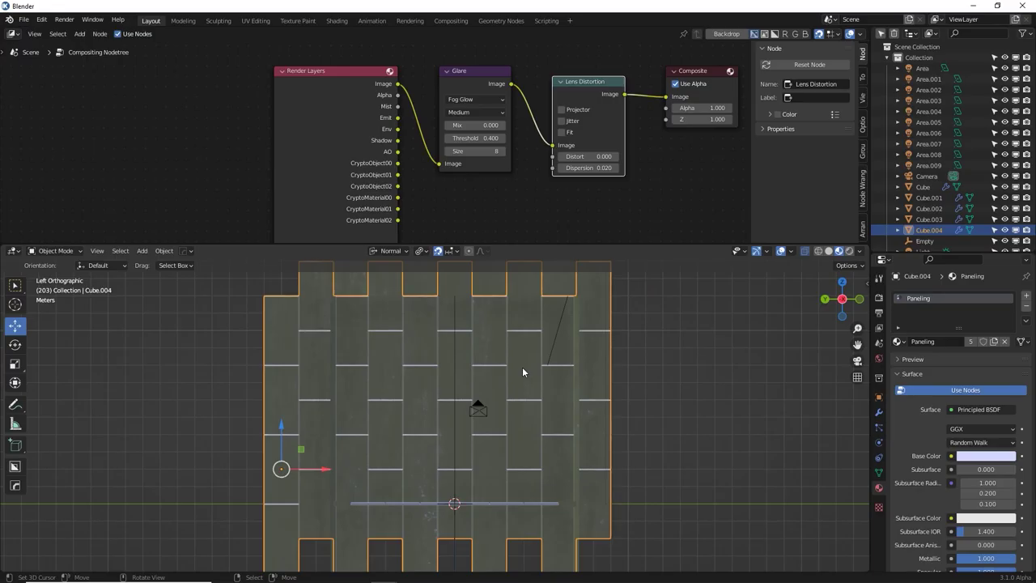
key("g")
key("z")
key("1")
right_click(522, 367)
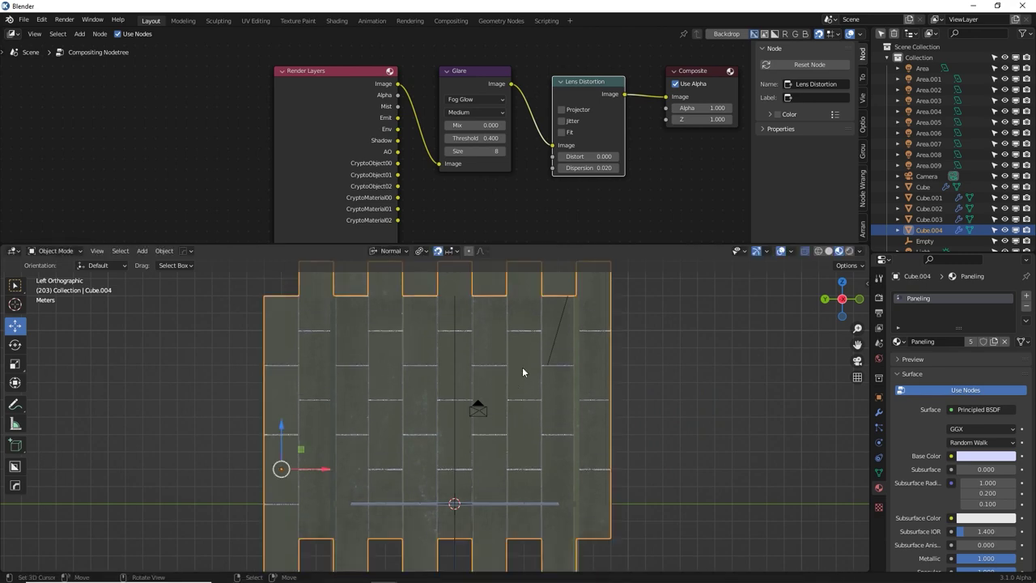
key("g")
key("z")
key("2")
key("Return")
middle_click_drag(522, 367, 463, 393)
scroll(474, 375, "down", 1)
key("alt+a")
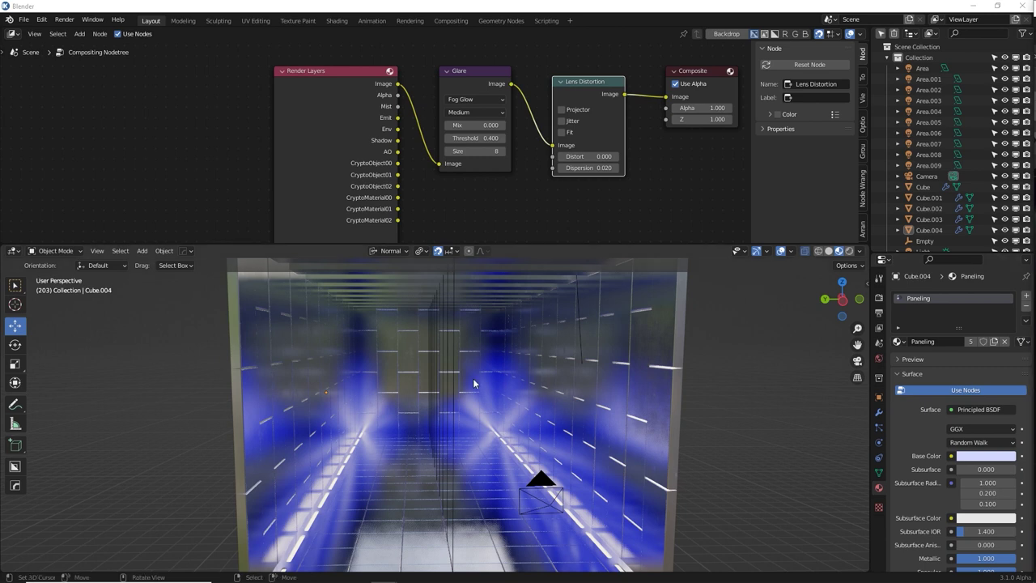
Render the corridor with the raised end wall and inspect the whole image
left_click(423, 377)
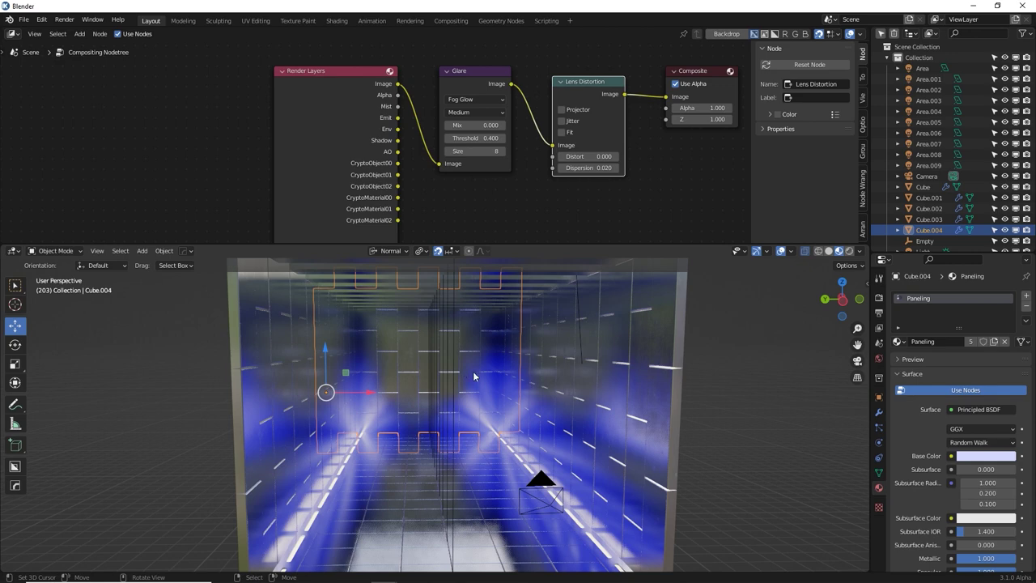
middle_click_drag(473, 374, 464, 379)
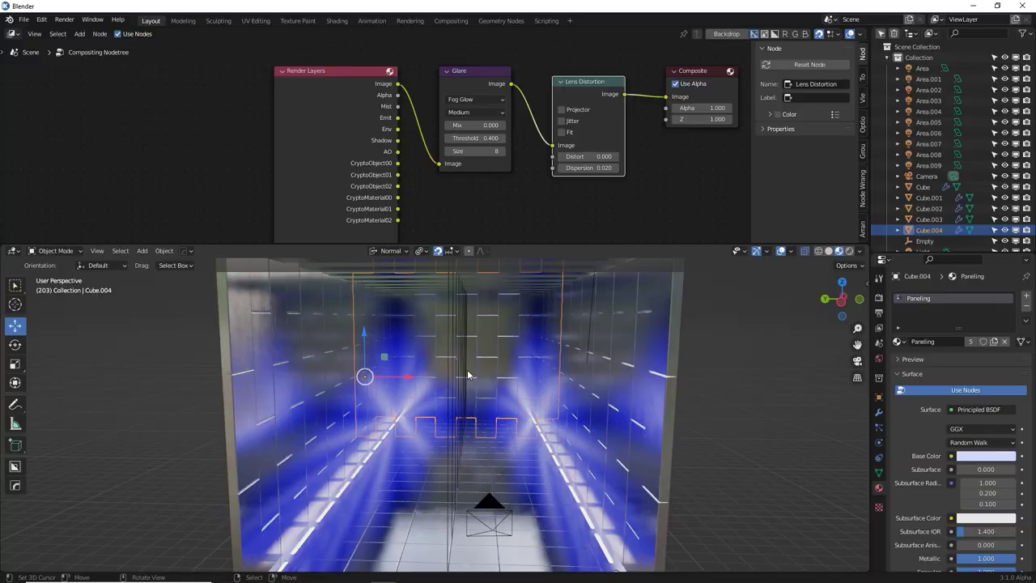
key("F12")
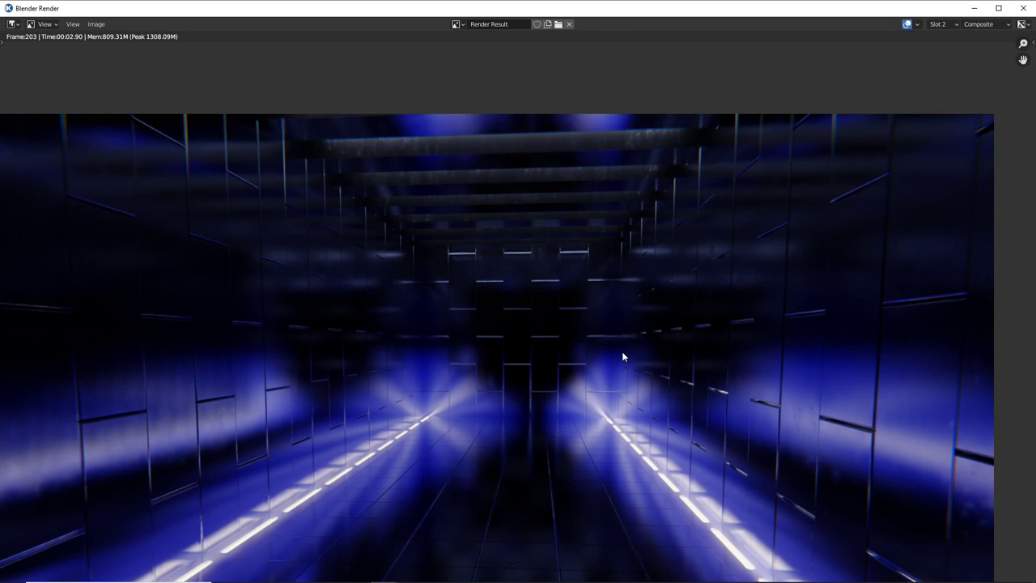
scroll(622, 352, "down", 2)
middle_click_drag(621, 351, 646, 304)
scroll(645, 303, "up", 1)
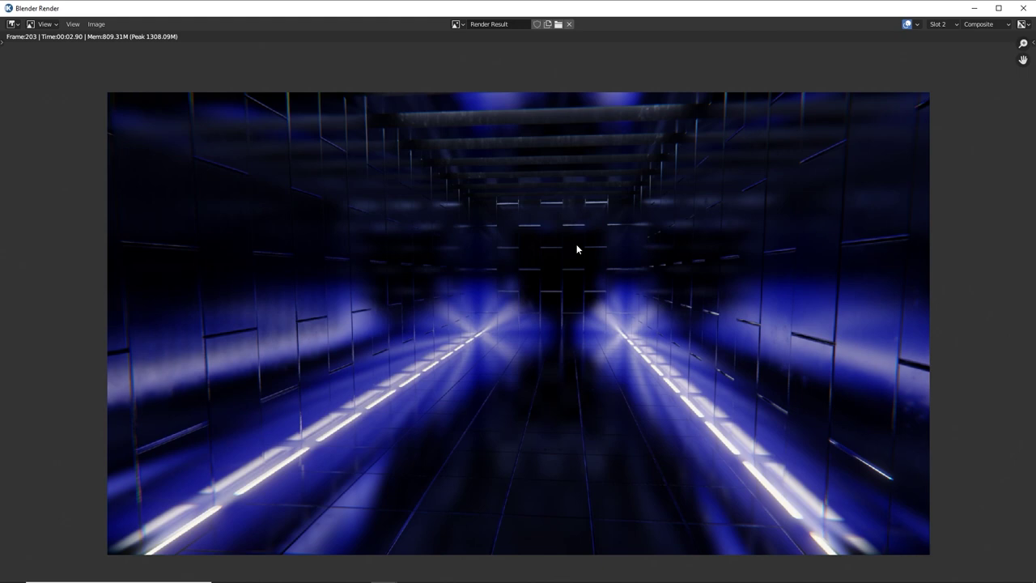
Close the render, enlarge the 3D viewport, and hide all lights through its object type visibility settings
key("Escape")
left_click_drag(561, 240, 571, 98)
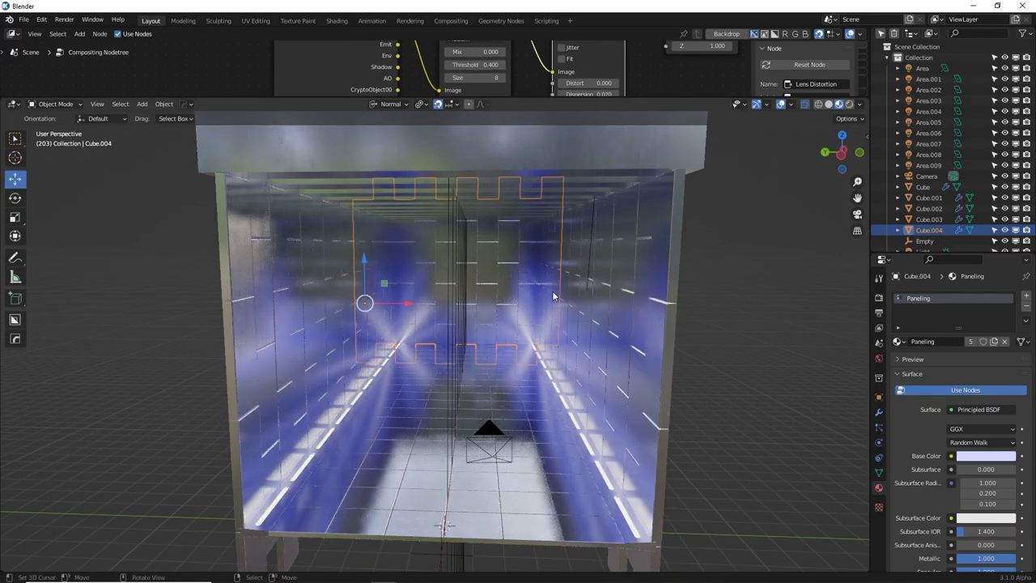
left_click(468, 306)
key("a")
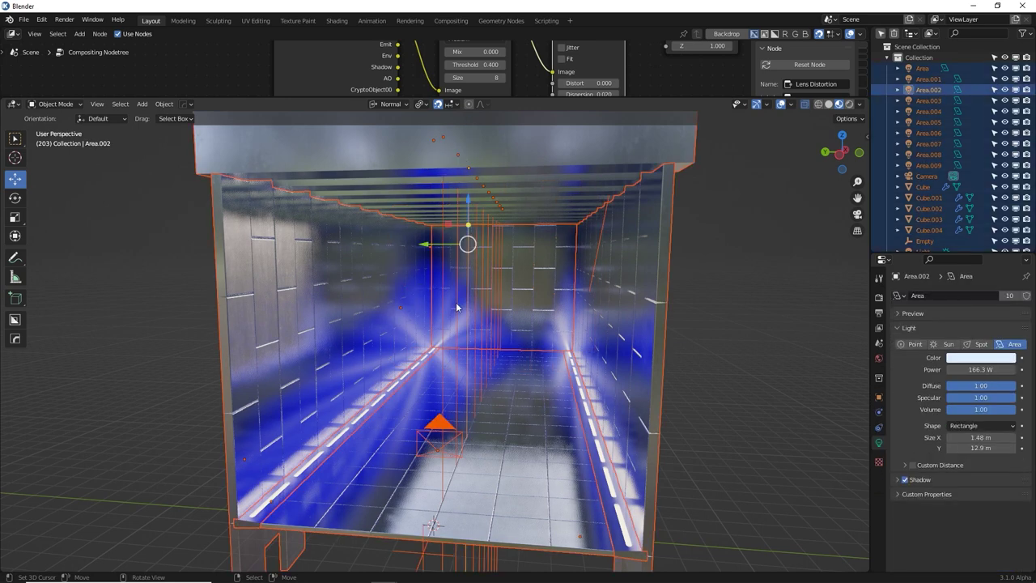
left_click(739, 106)
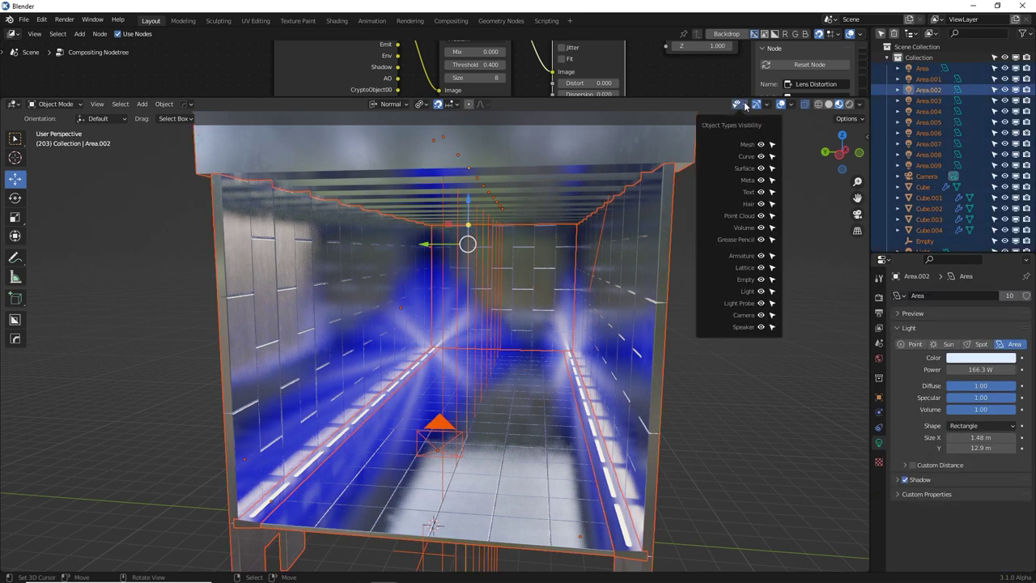
left_click(762, 291)
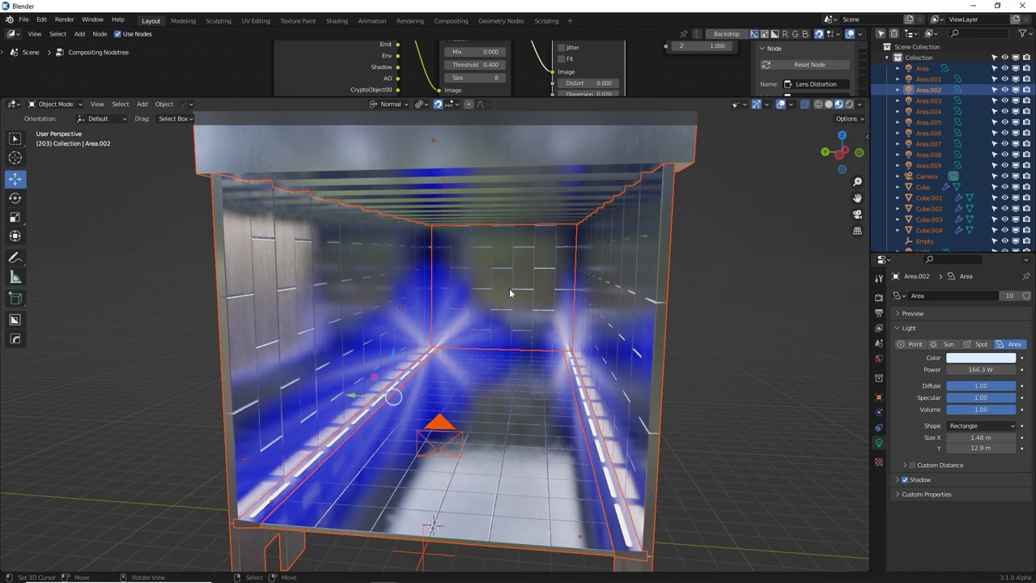
Restore the lights' visibility in the viewport, toggle their selectability, and hide them again
middle_click_drag(509, 288, 540, 282)
key("alt+a")
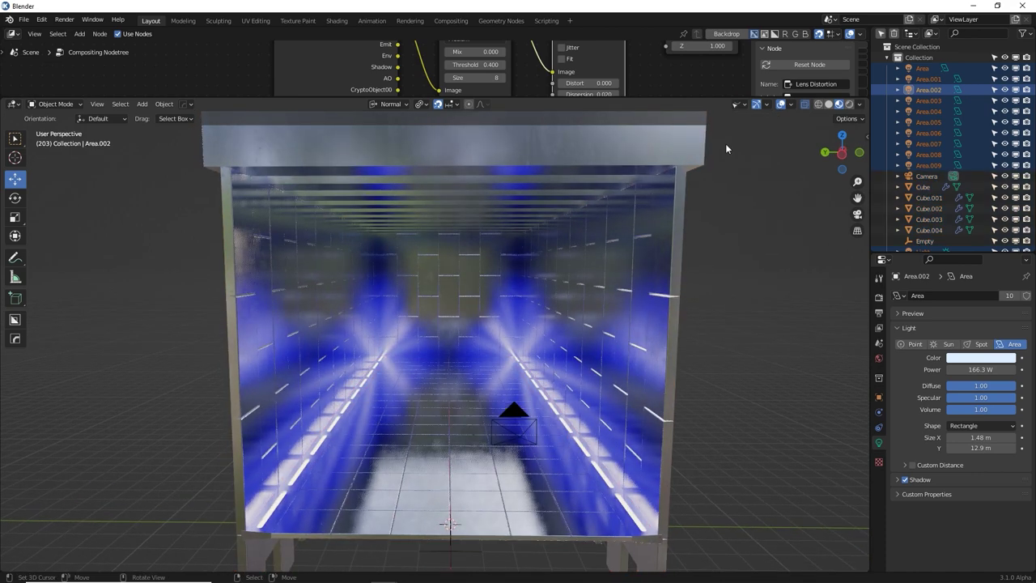
left_click(743, 105)
left_click(763, 291)
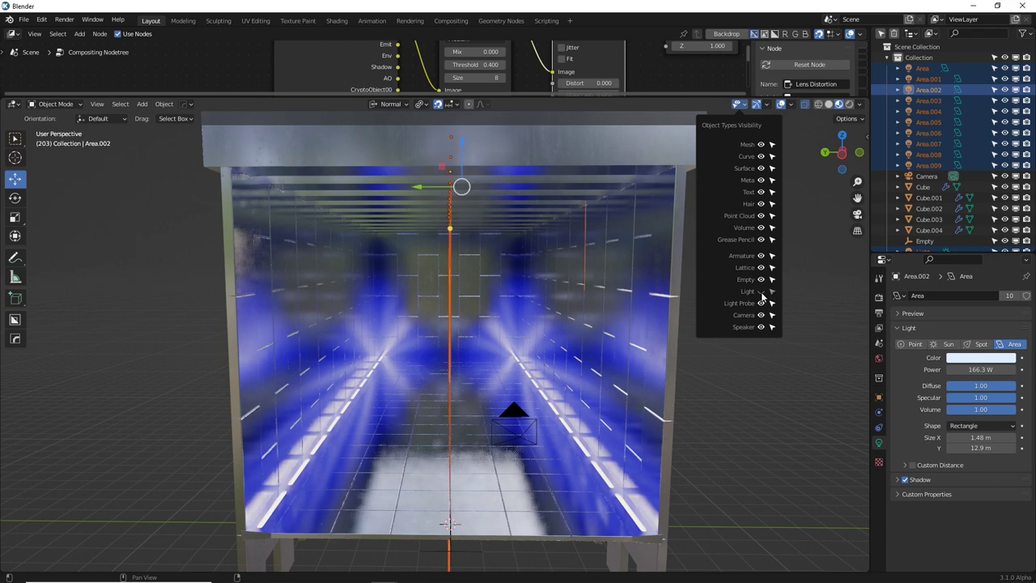
left_click(772, 292)
right_click(451, 324)
middle_click_drag(460, 325, 449, 317)
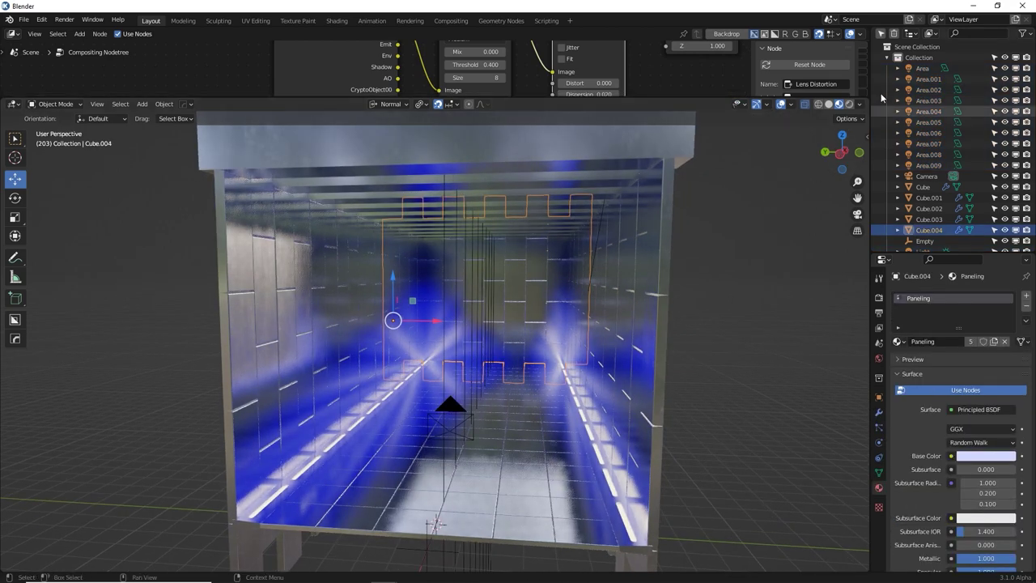
left_click(739, 104)
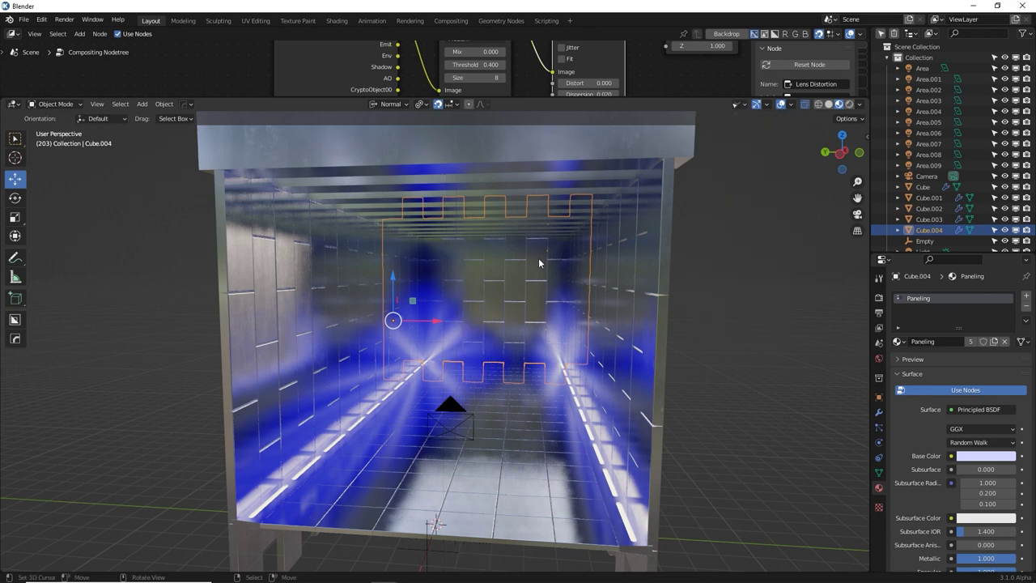
middle_click_drag(539, 263, 508, 303)
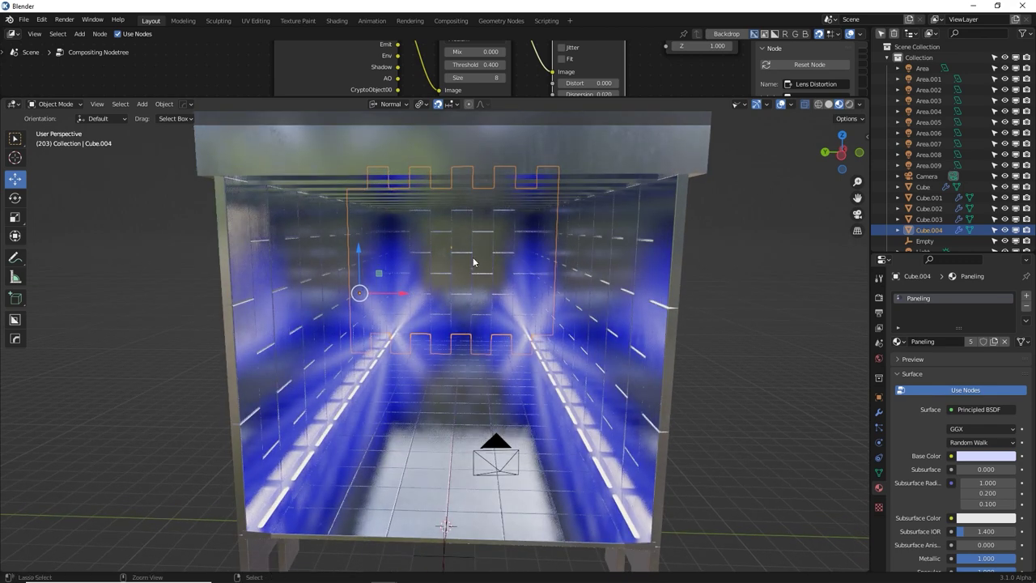
Add a cylinder mesh at the 3D cursor while in the left orthographic view
key("ctrl+KP_3")
key("KP_3")
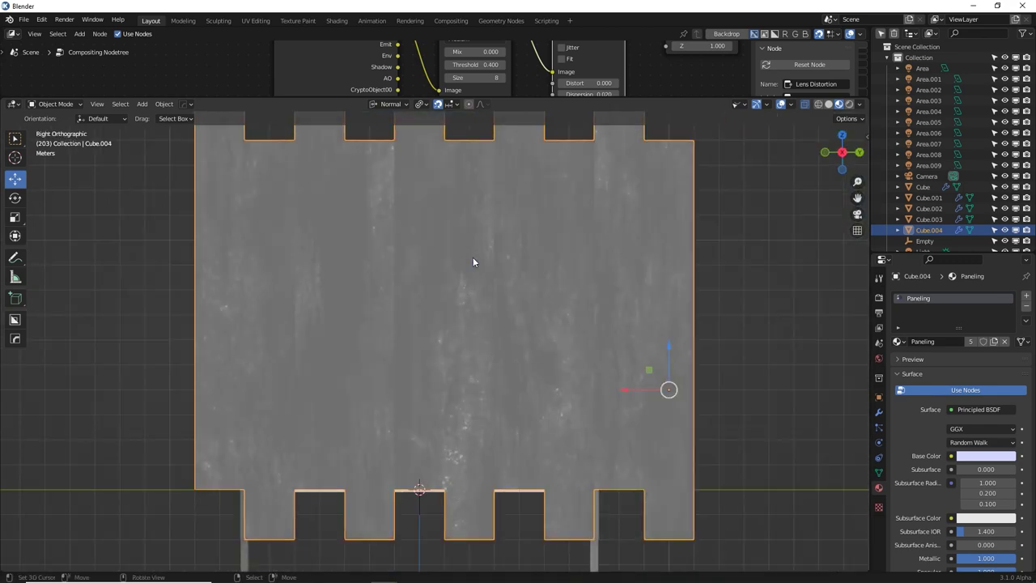
key("ctrl+KP_3")
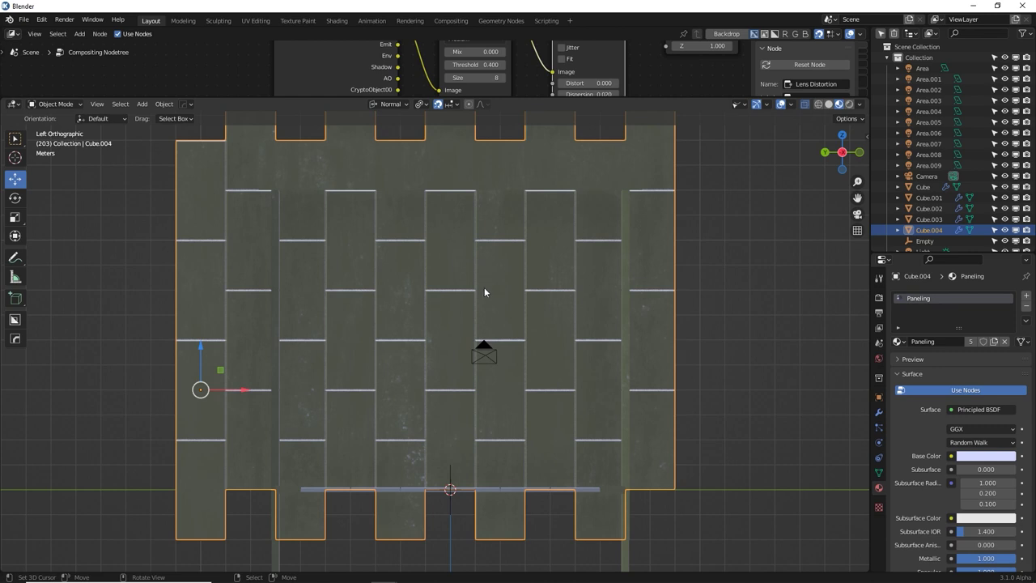
key("shift+a")
mouse_move(497, 262)
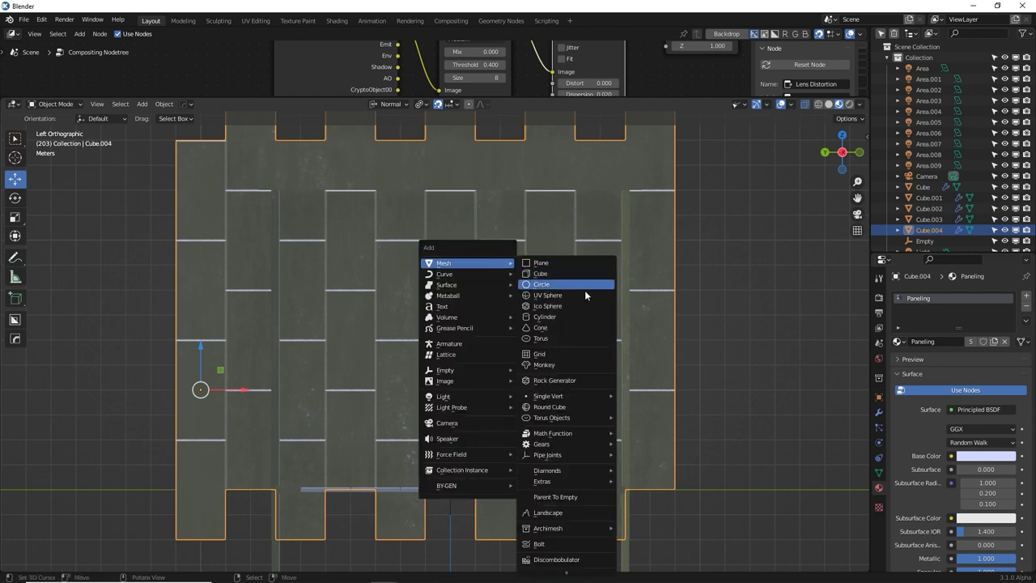
left_click(564, 316)
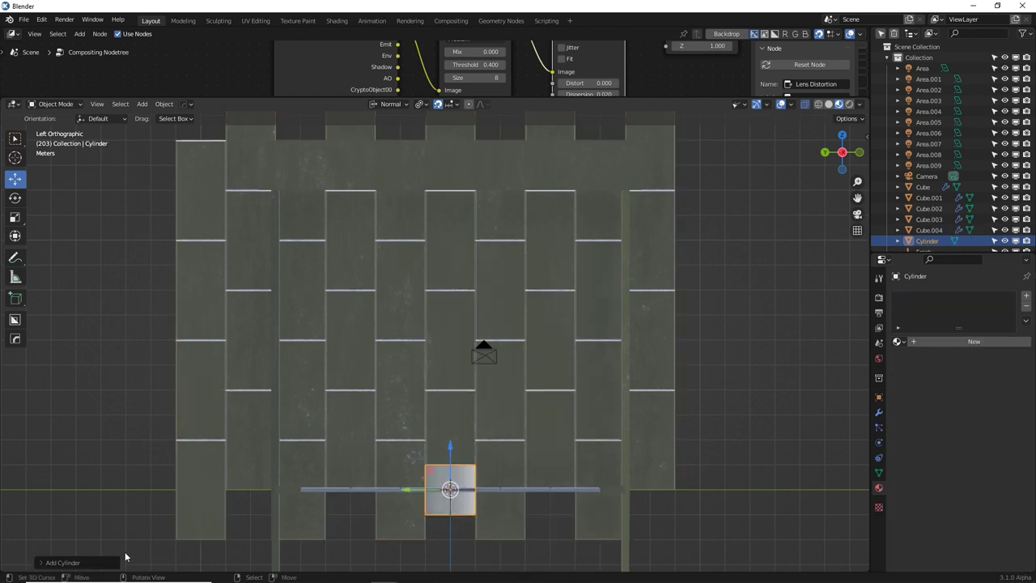
Set the new cylinder's vertex count to 120
left_click(73, 561)
left_click(144, 429)
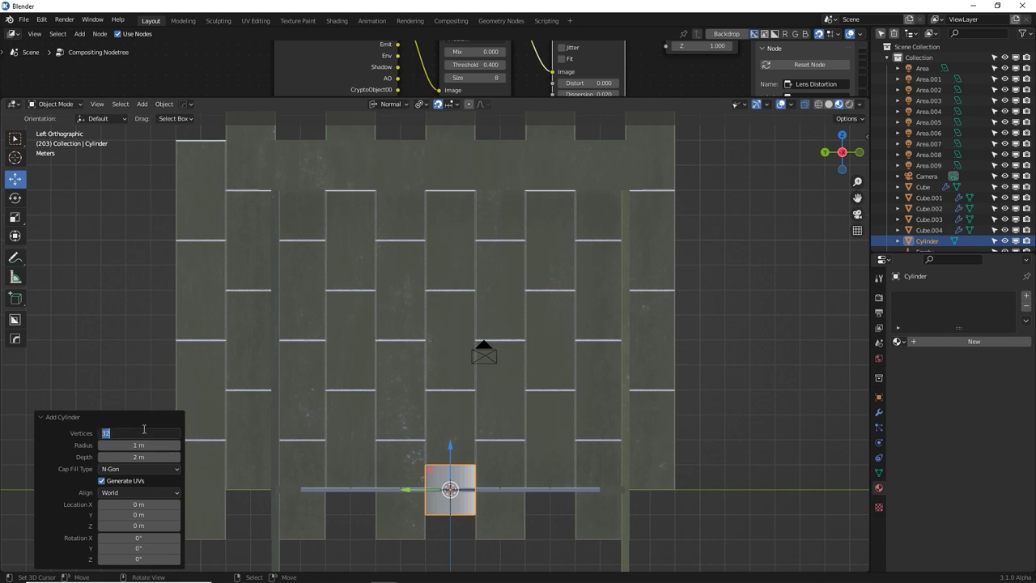
type("120")
key("Return")
Raise the cylinder 5 m along Z and rotate it 90° about the Y axis
key("g")
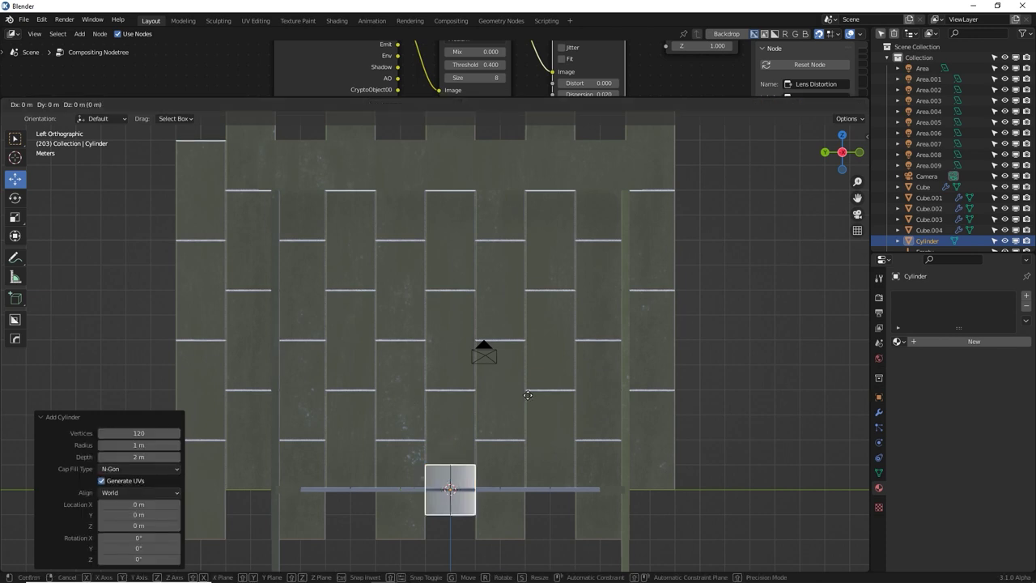
left_click(518, 264)
type("ry")
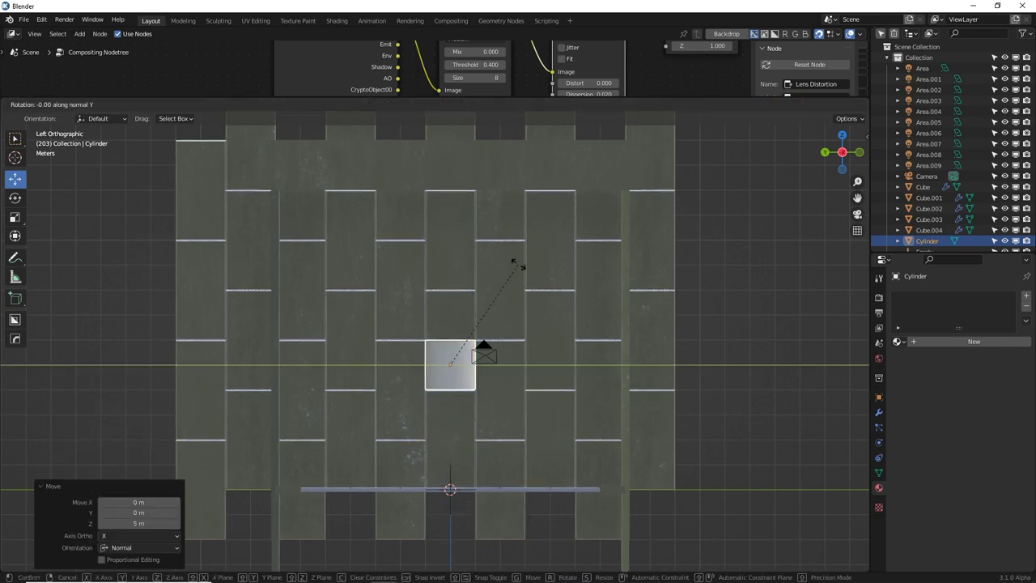
type("90")
key("Return")
Move the cylinder 39 m along its own Z axis to the corridor's end wall
middle_click_drag(519, 264, 549, 287)
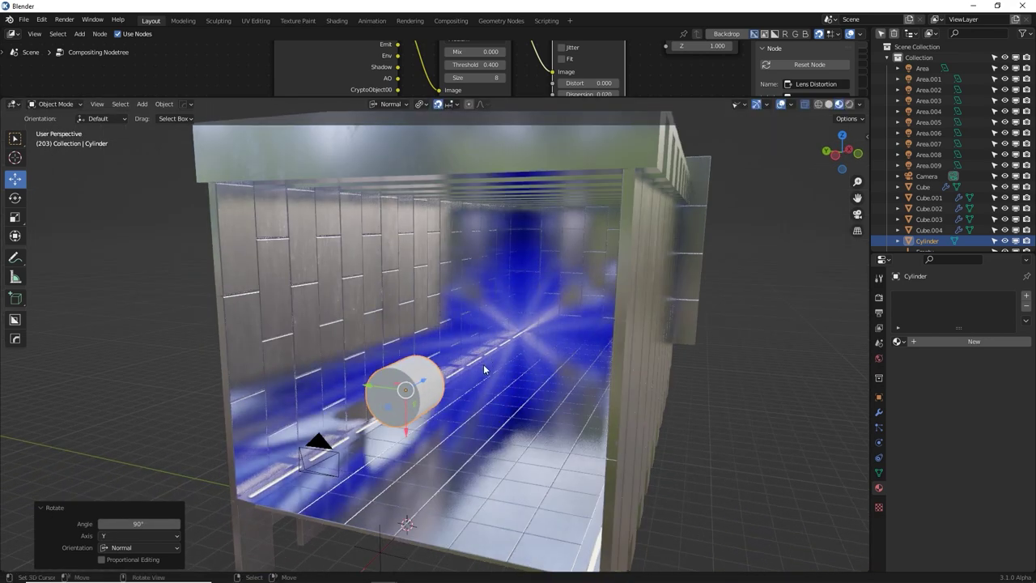
key("g")
key("z")
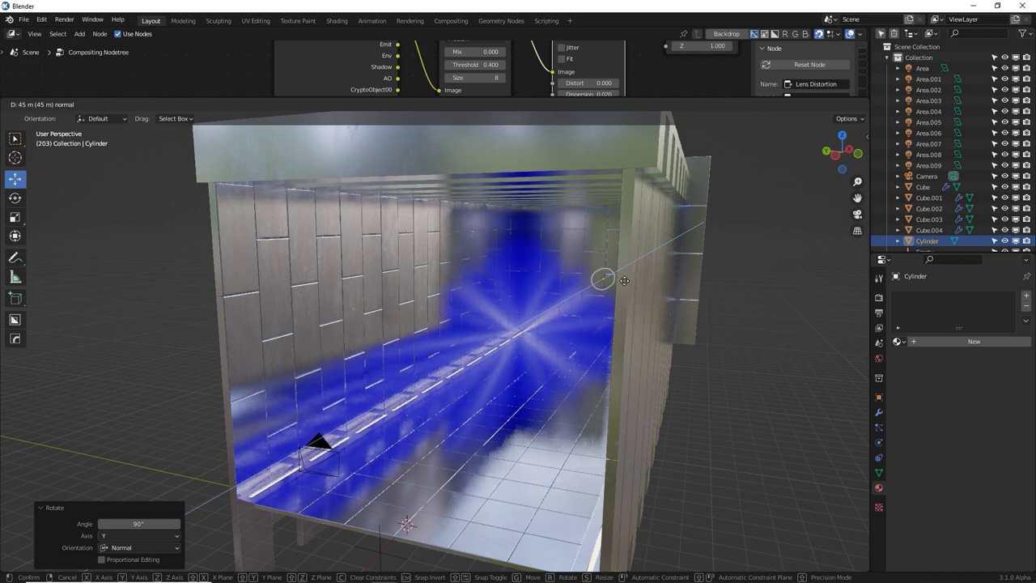
left_click(616, 283)
key("KP_Decimal")
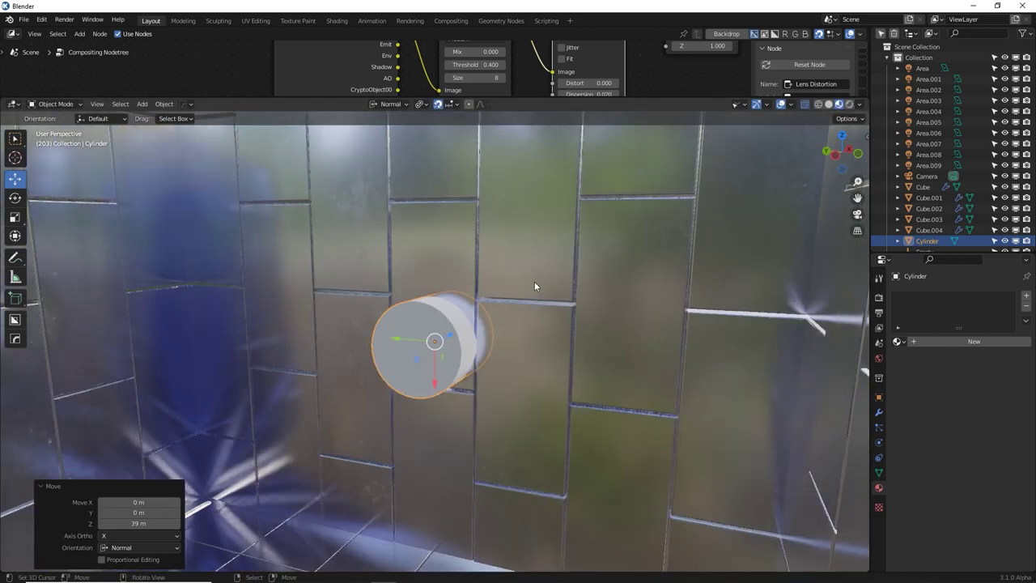
Scale the cylinder uniformly by about 4.5 in the left orthographic view
middle_click_drag(534, 286, 588, 277, "alt")
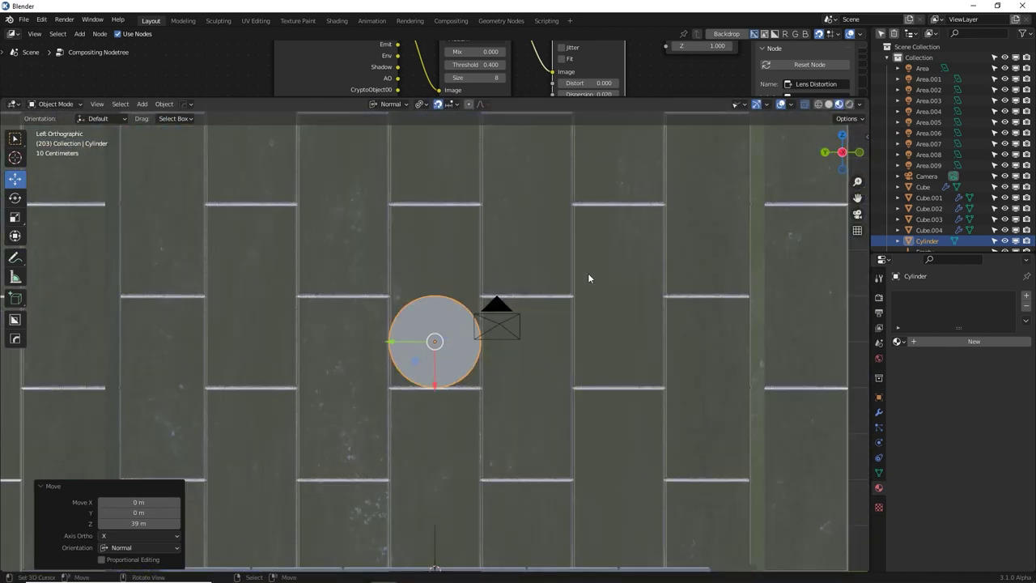
scroll(587, 272, "down", 5)
key("s")
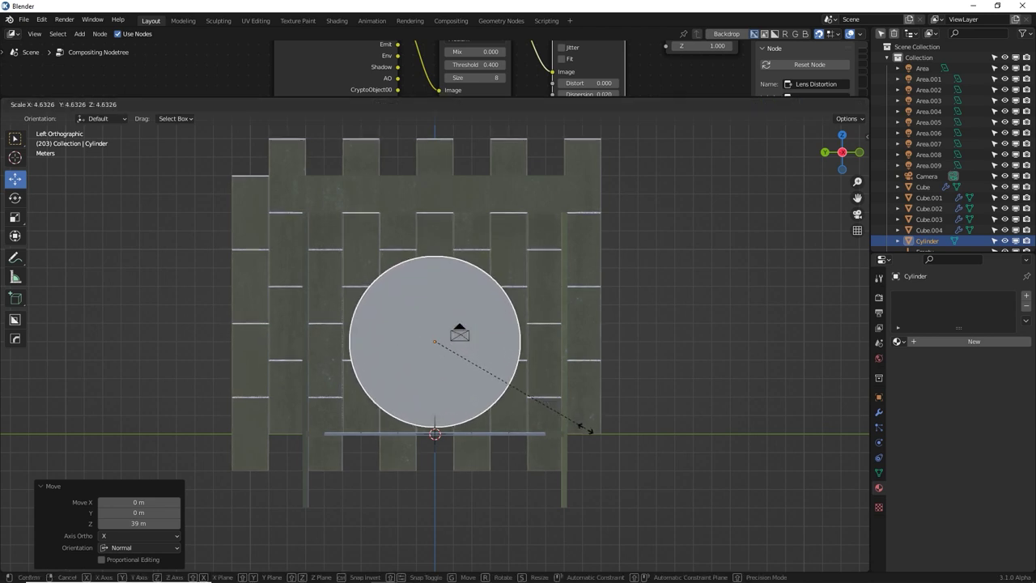
left_click(557, 399)
mouse_move(555, 398)
middle_mouse_down()
mouse_move(521, 396)
mouse_move(549, 420)
mouse_move(474, 416)
mouse_move(569, 400)
middle_mouse_up()
key("s")
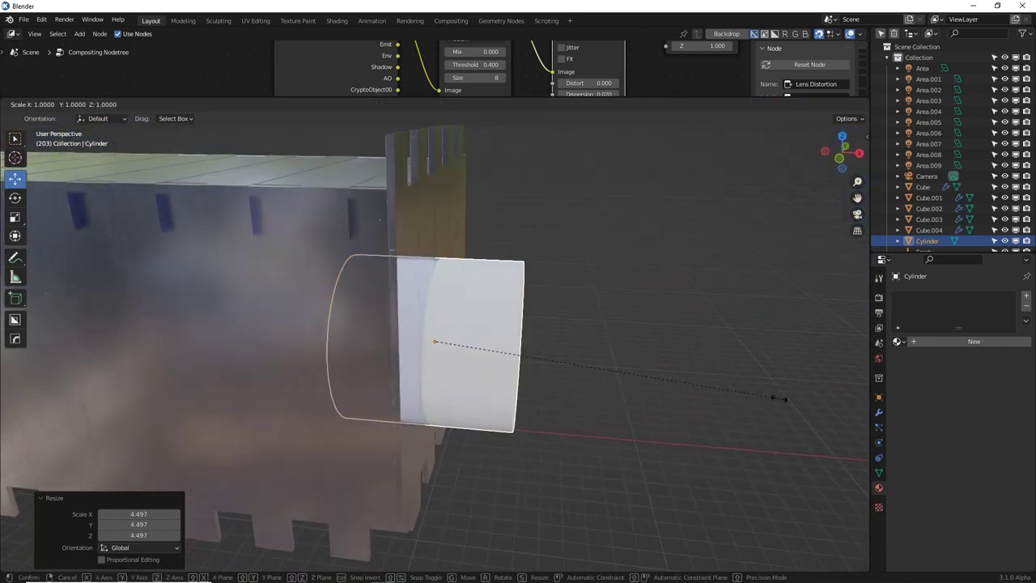
key("y")
key("y")
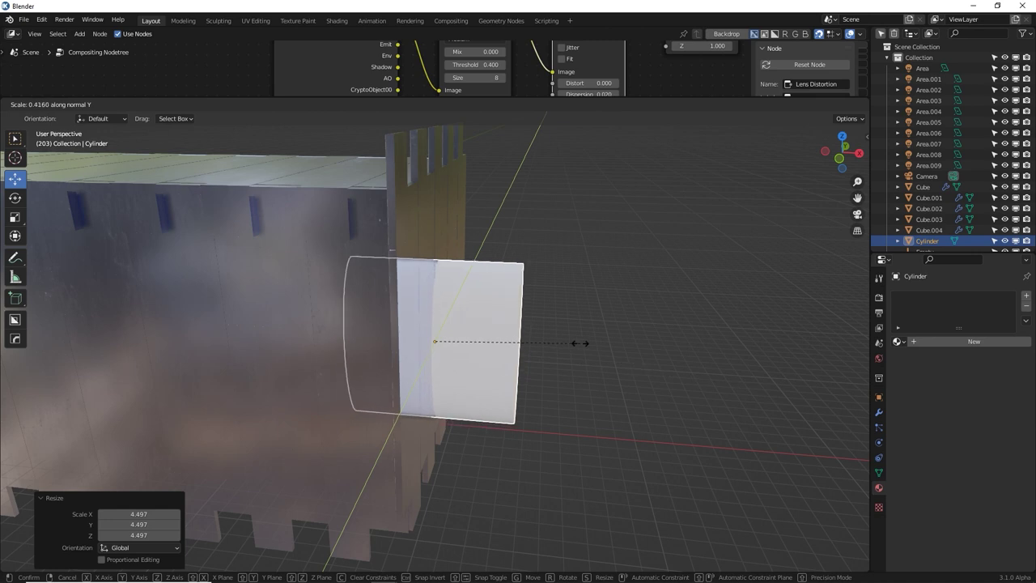
right_click(663, 354)
Switch the transform orientation to Global and flatten the cylinder along X to a scale of about 0.169
left_click(391, 104)
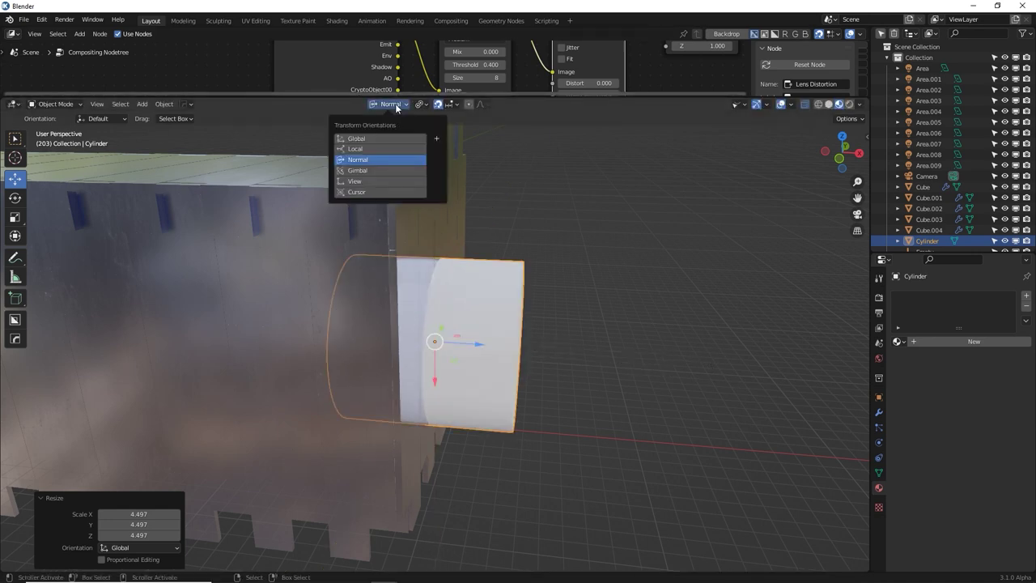
left_click(375, 139)
key("s")
key("x")
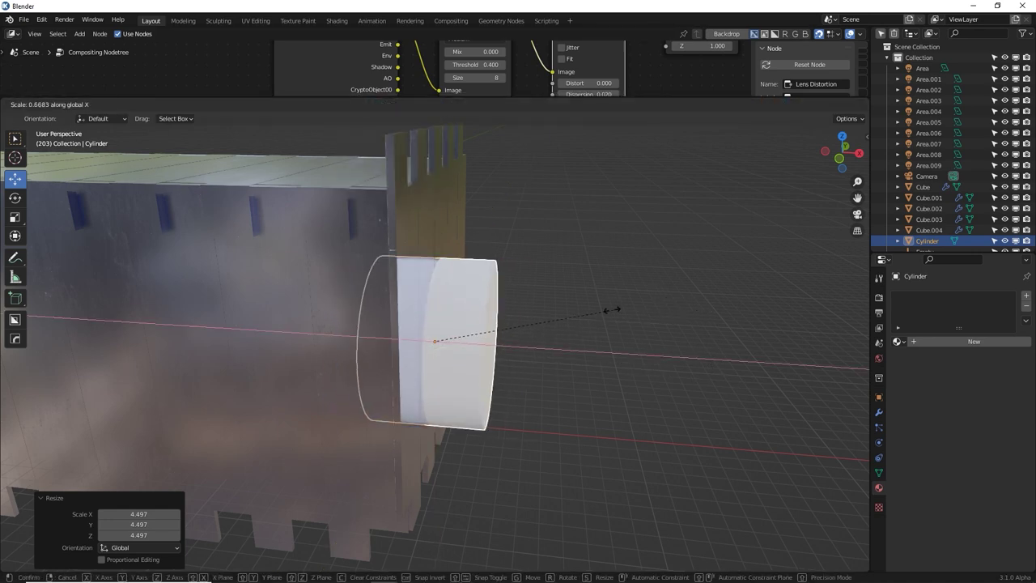
left_click(474, 305)
Isolate the flattened cylinder in local view
middle_click_drag(474, 305, 571, 260)
scroll(550, 297, "up", 4)
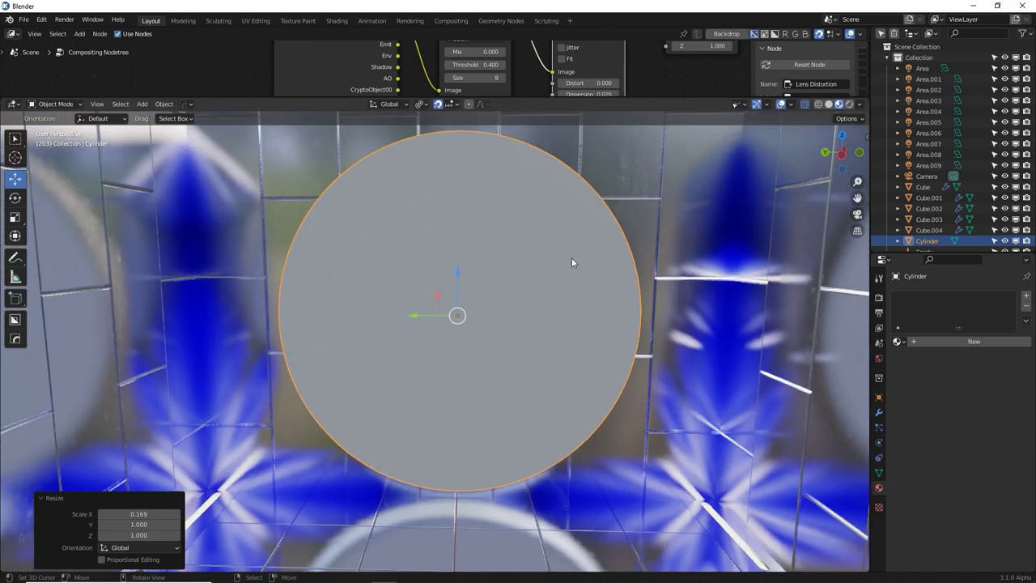
key("KP_Divide")
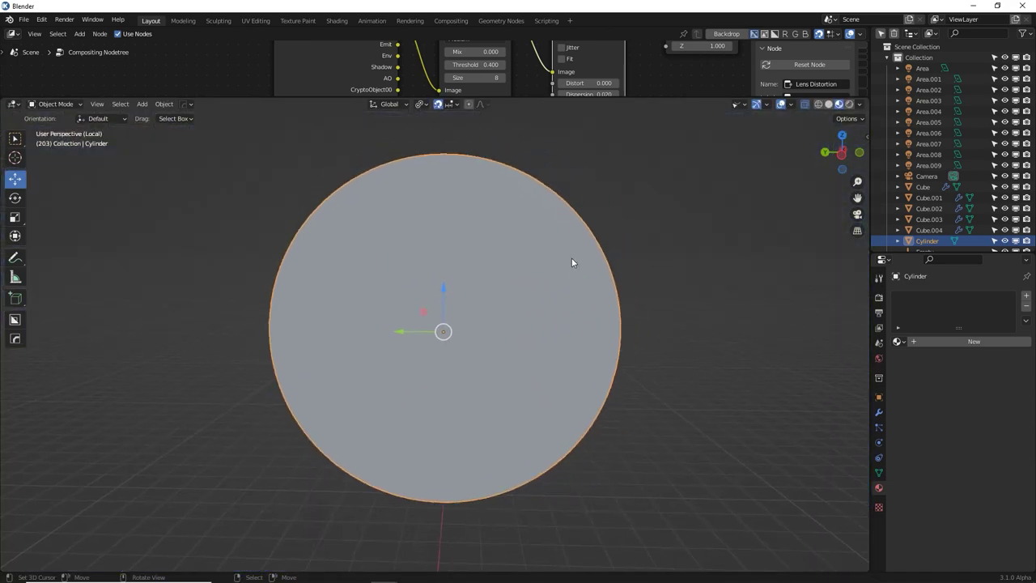
middle_click_drag(572, 261, 550, 289)
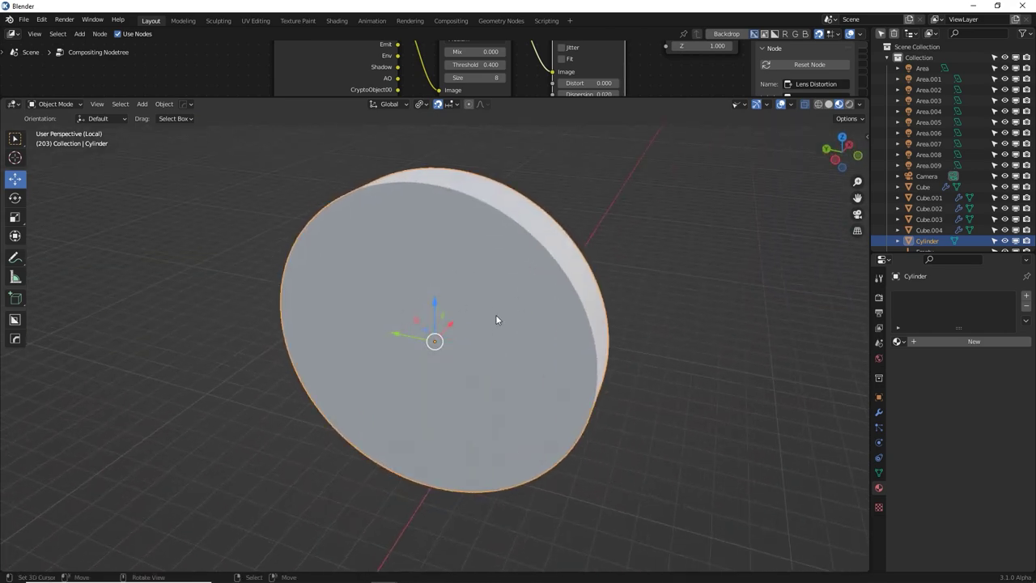
key("KP_Divide")
key("KP_Divide")
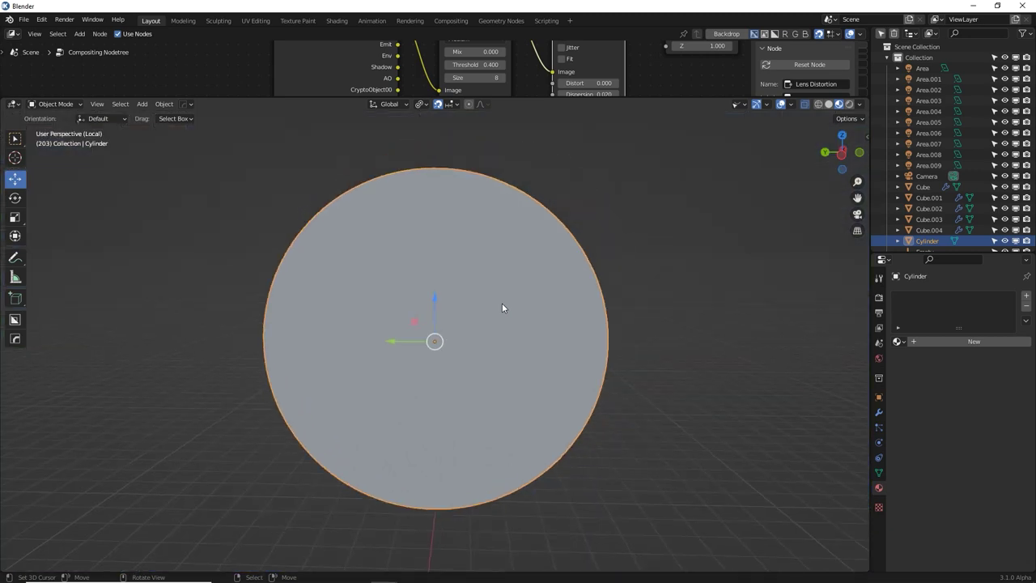
scroll(485, 295, "down", 3)
middle_click_drag(534, 273, 378, 284)
In Edit Mode with X-ray turned off, select the disc's front face and bevel its rim by about 0.016 m
key("Tab")
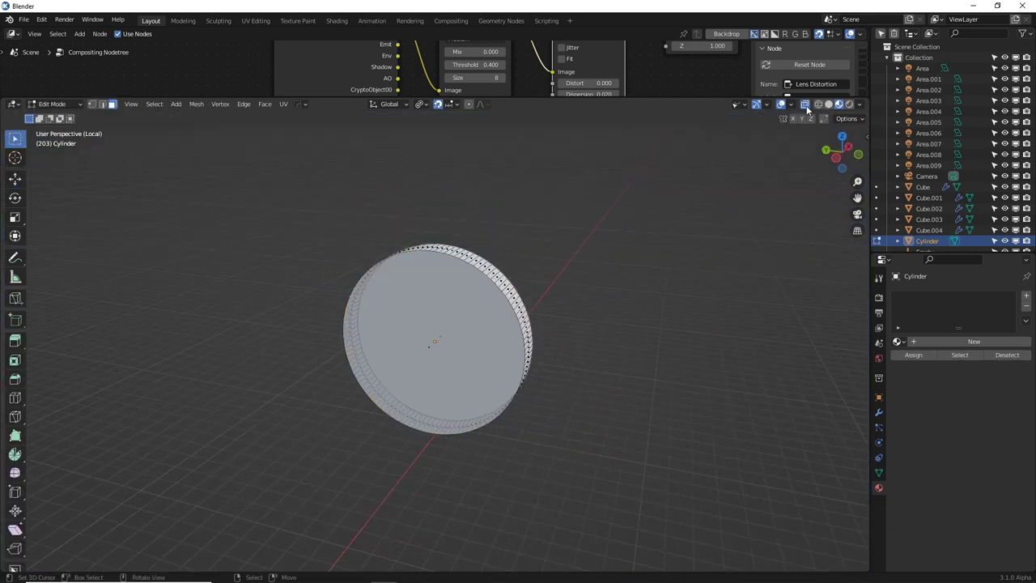
left_click(806, 103)
key("a")
middle_click_drag(540, 325, 635, 297)
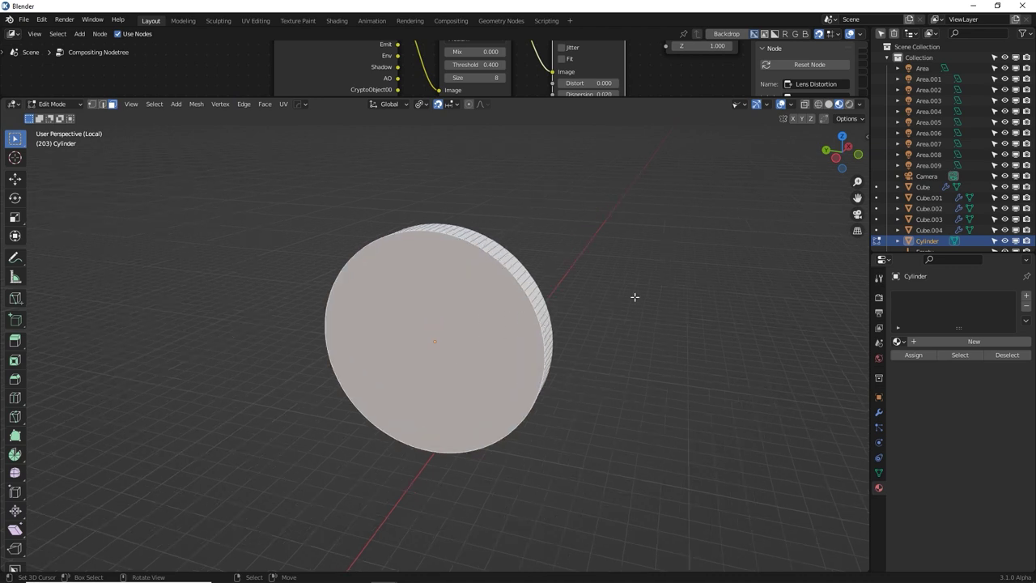
scroll(652, 289, "up", 2)
key("ctrl+b")
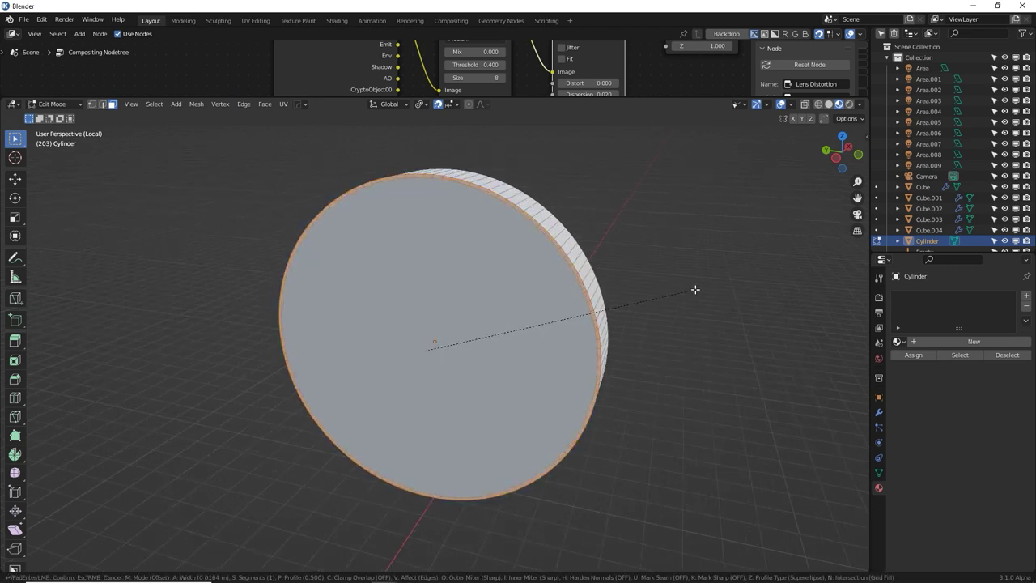
left_click(693, 289)
Inset the disc's front face by about 0.049 m and extrude it inward by about 0.76 m
key("i")
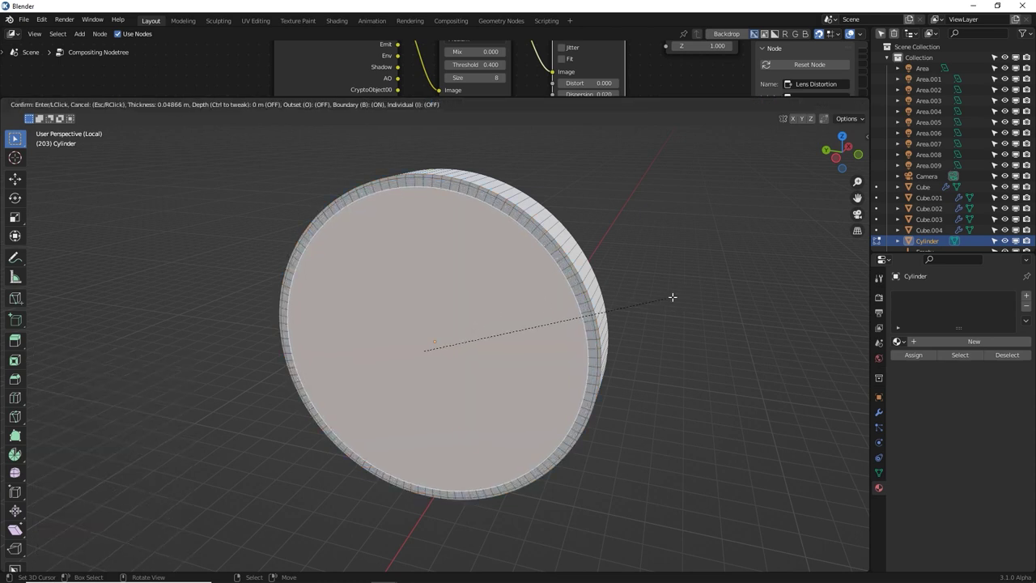
left_click(671, 297)
key("e")
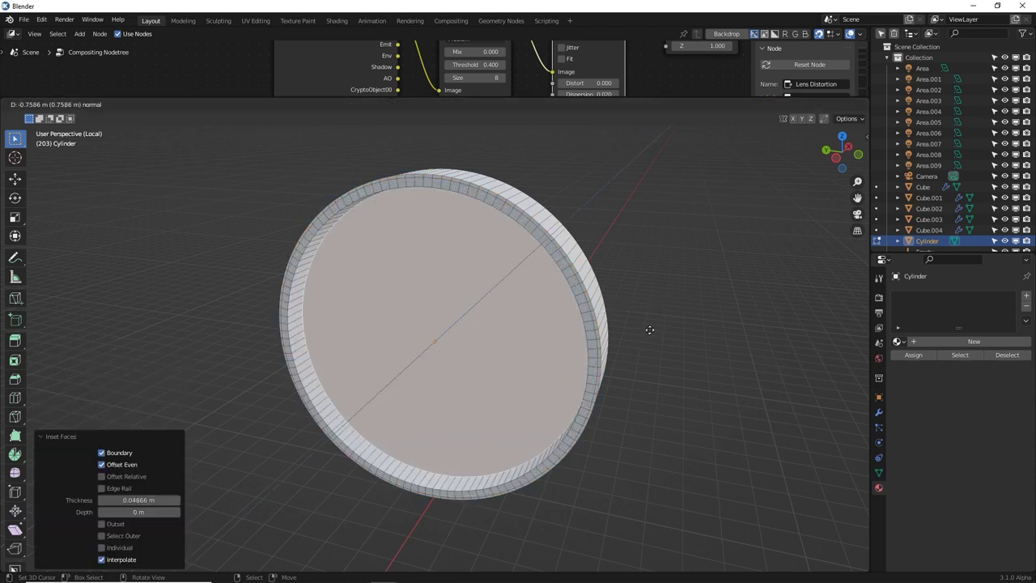
left_click(648, 332)
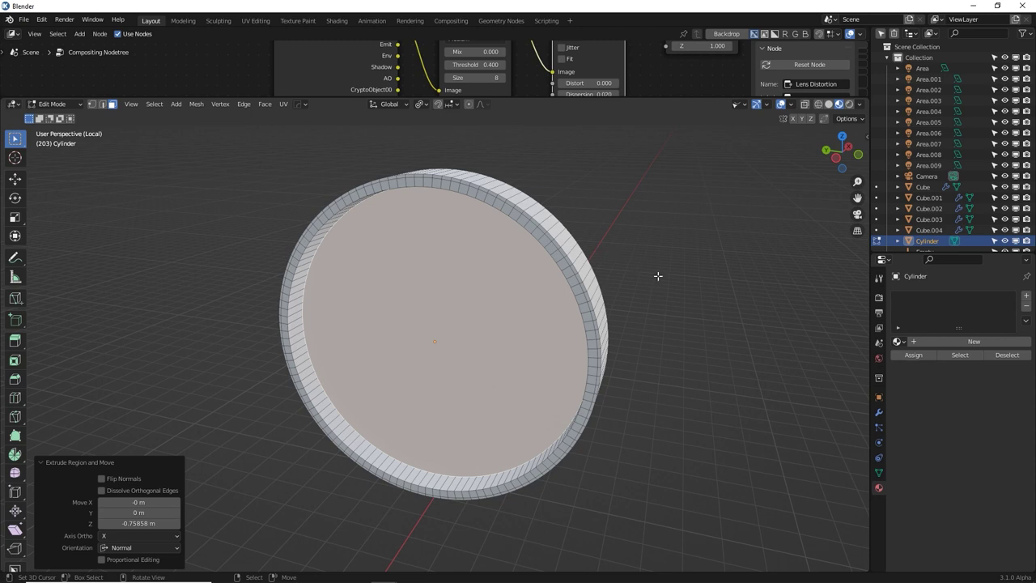
Move the recessed front face about 0.64 m outward along negative global X to make the recess shallower
key("g")
key("x")
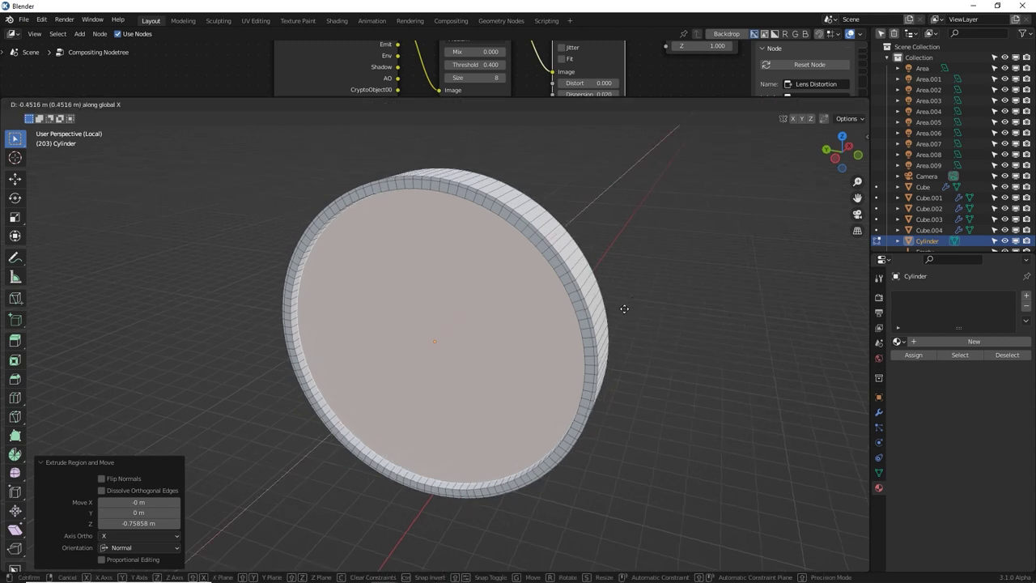
left_click(620, 309)
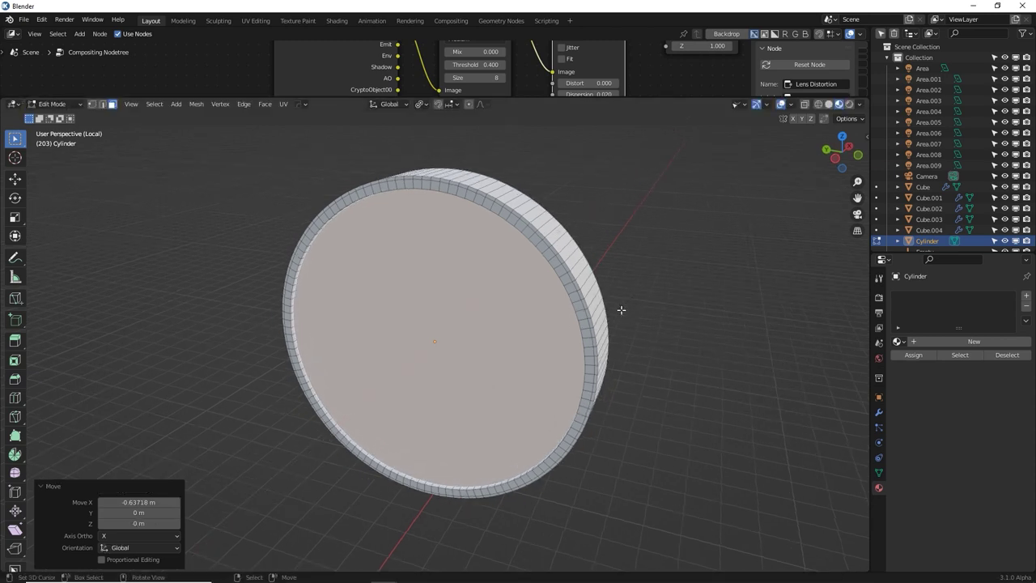
Inset the recessed face by about 0.53 m and extrude the central disc outward by about 0.11 m
key("i")
left_click(630, 318)
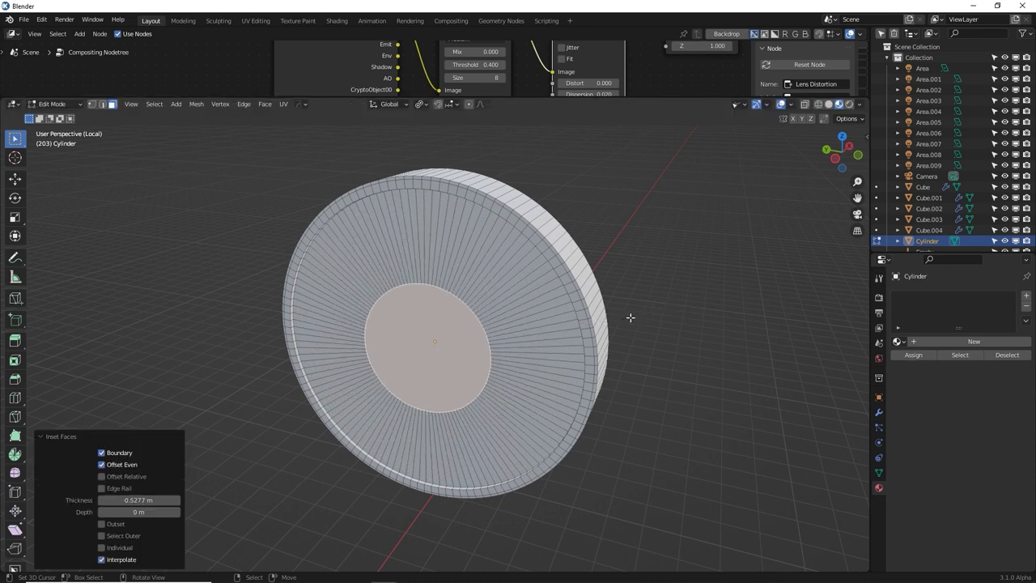
key("e")
left_click(657, 296)
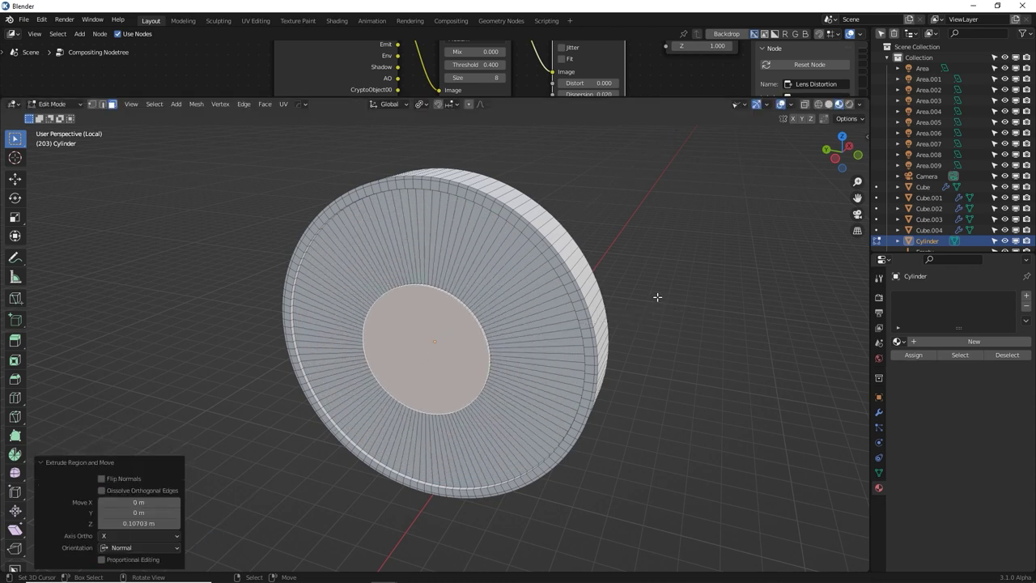
Bevel the rim of the raised central disc by about 0.011 m, leaving its face selected
key("g")
left_click(673, 299)
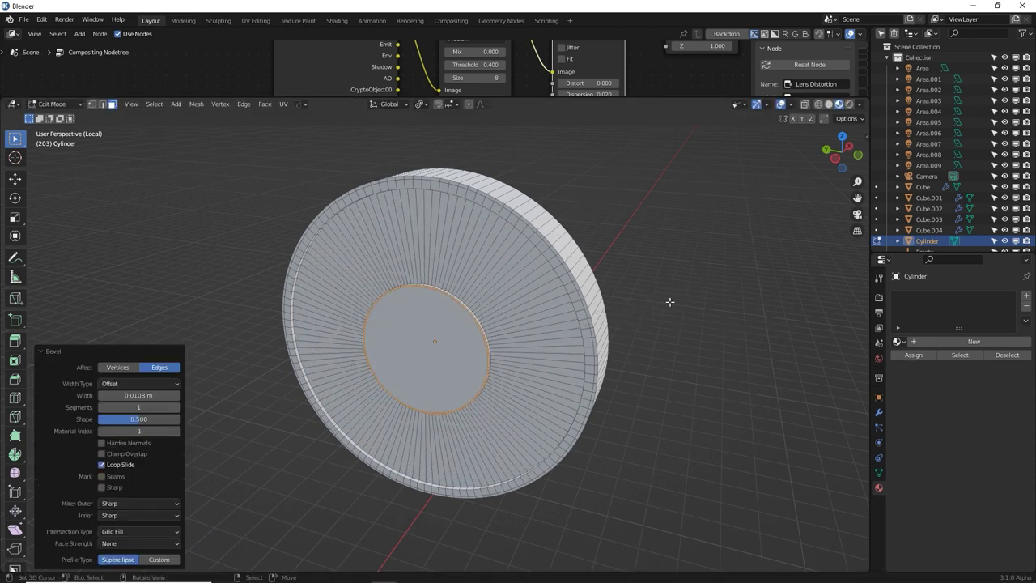
key("ctrl+z")
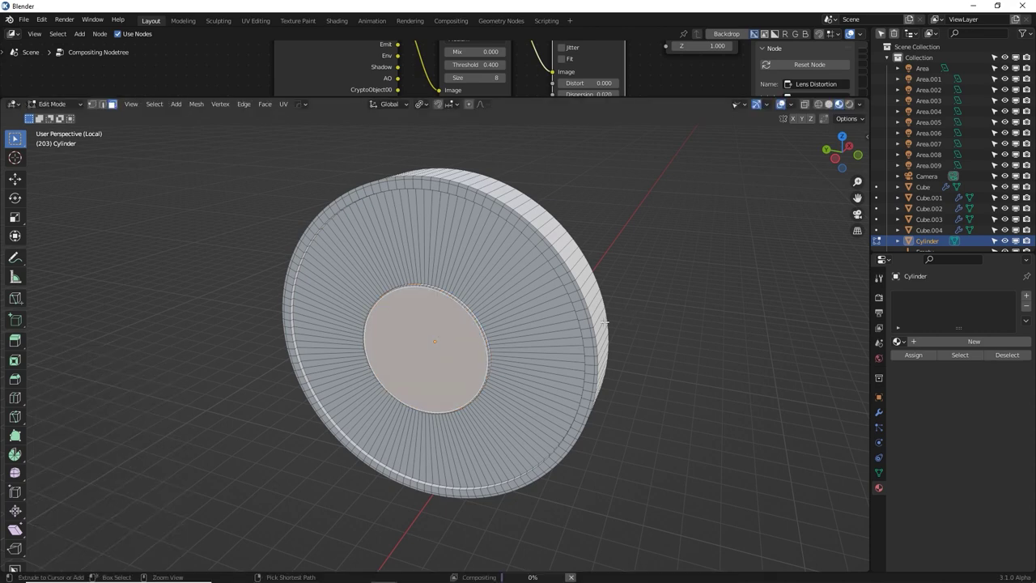
Inset the central disc's face by about 0.155 m and extrude it inward by about 0.24 m
key("i")
left_click(656, 305)
key("e")
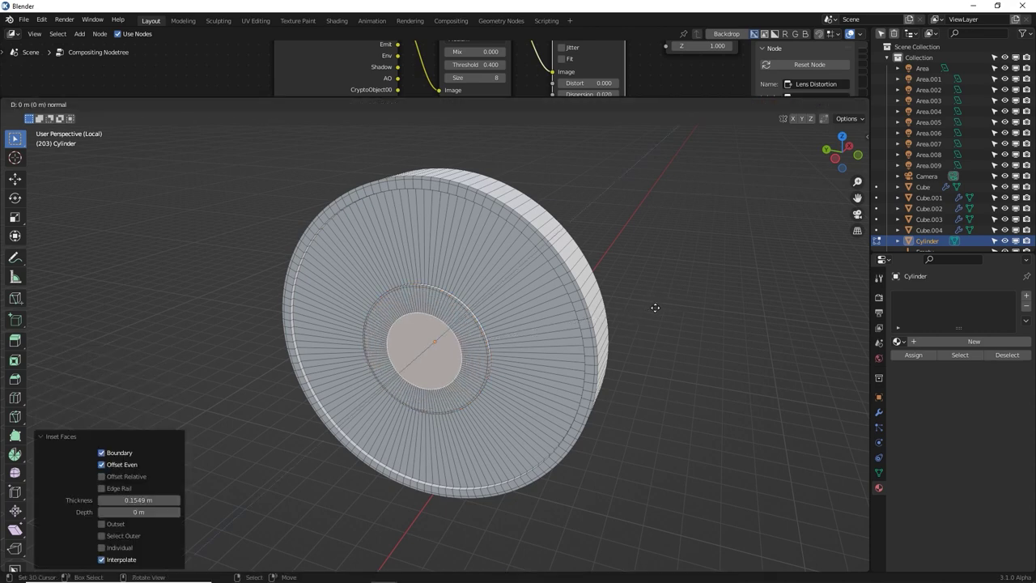
left_click(657, 306)
Scale down the recessed centre face to taper the hole, and return to Object Mode
key("s")
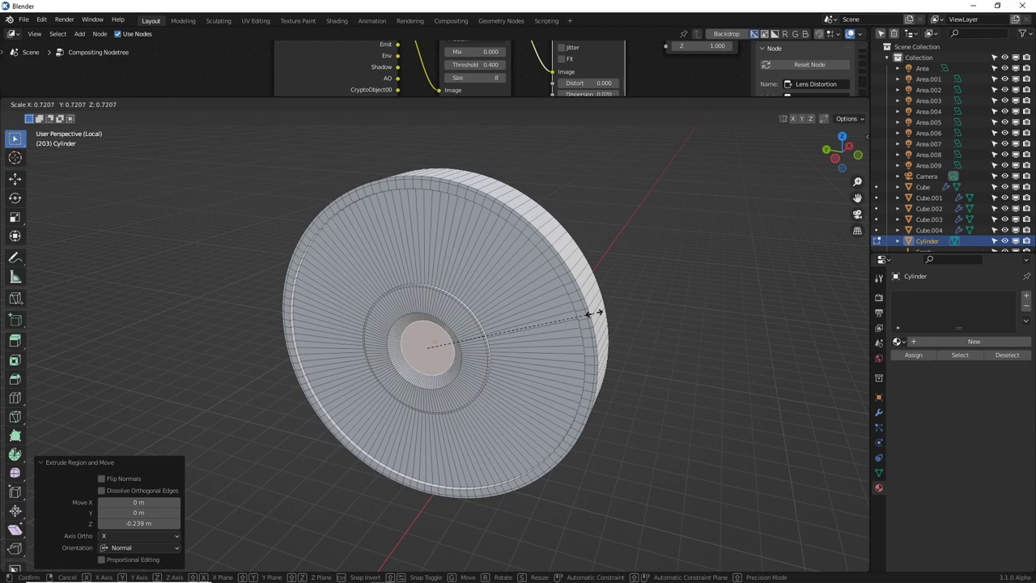
left_click(576, 320)
mouse_move(576, 320)
middle_mouse_down()
mouse_move(640, 303)
mouse_move(593, 309)
middle_mouse_up()
key("Tab")
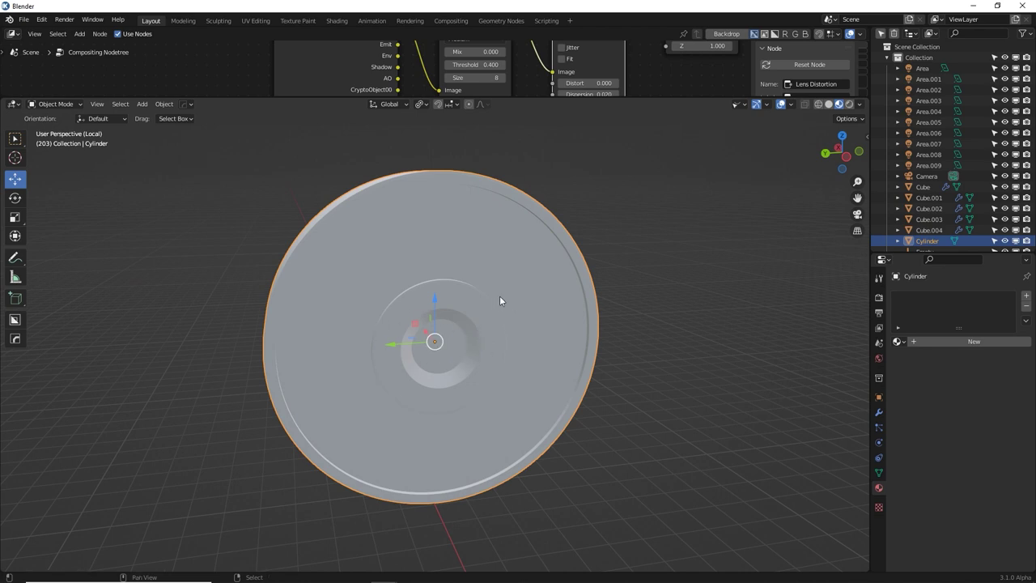
Snap the 3D cursor to the selected cylinder and add a cube mesh there
key("shift+s")
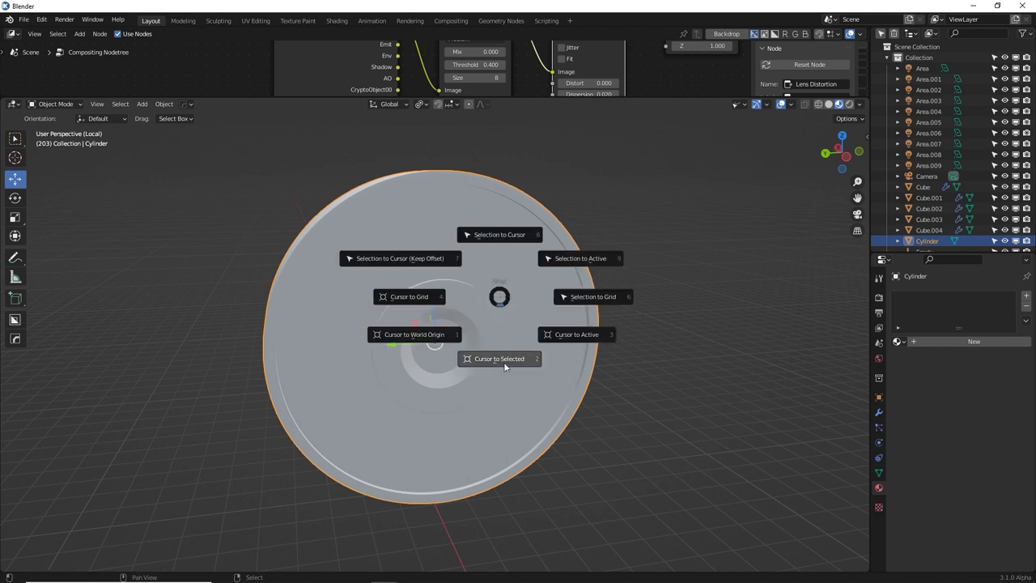
left_click(503, 362)
key("shift+a")
mouse_move(526, 304)
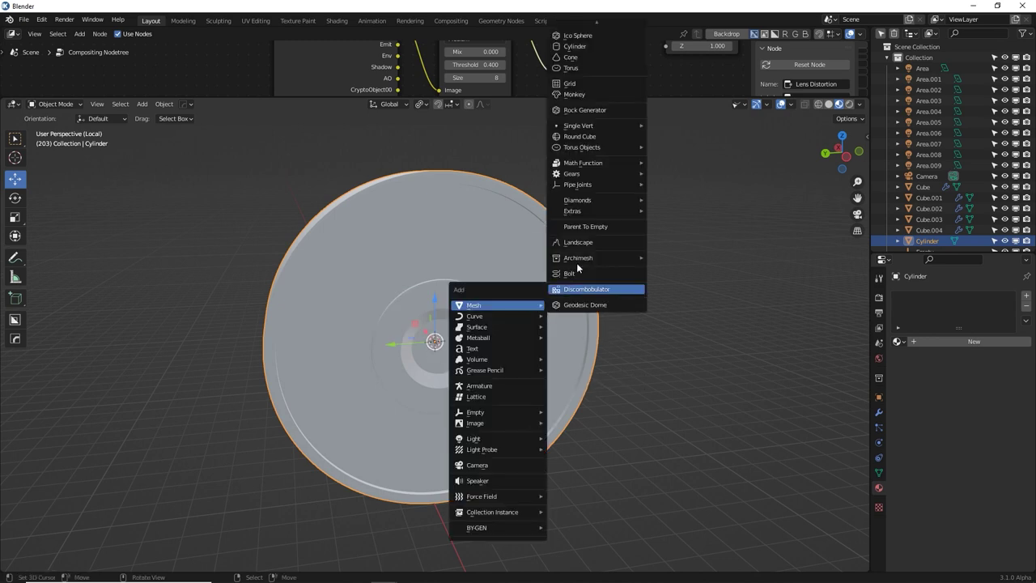
left_click(580, 32)
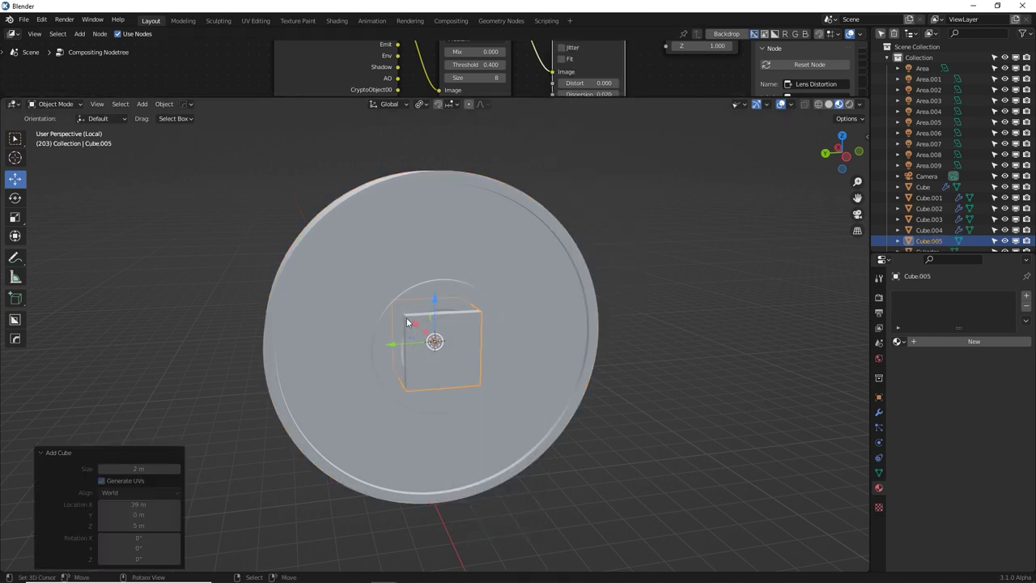
Move the cube about 6.33 m along Y to beside the disc, and display the viewport sidebar
left_click_drag(392, 344, 139, 343)
middle_click_drag(389, 337, 517, 282)
key("n")
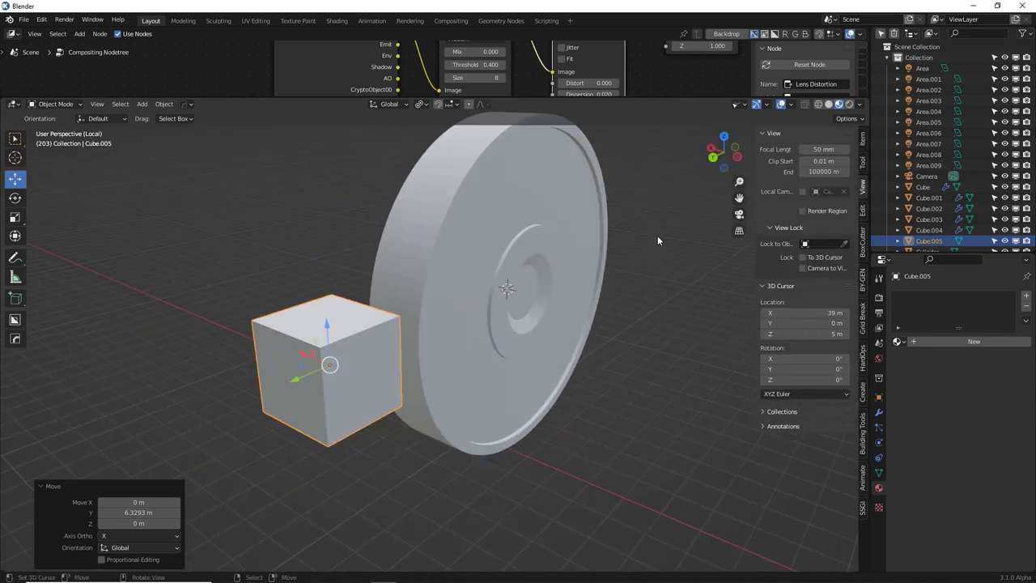
Auto-mirror the cube across Z with clipping turned off, and enter Edit Mode
left_click(862, 211)
left_click(763, 148)
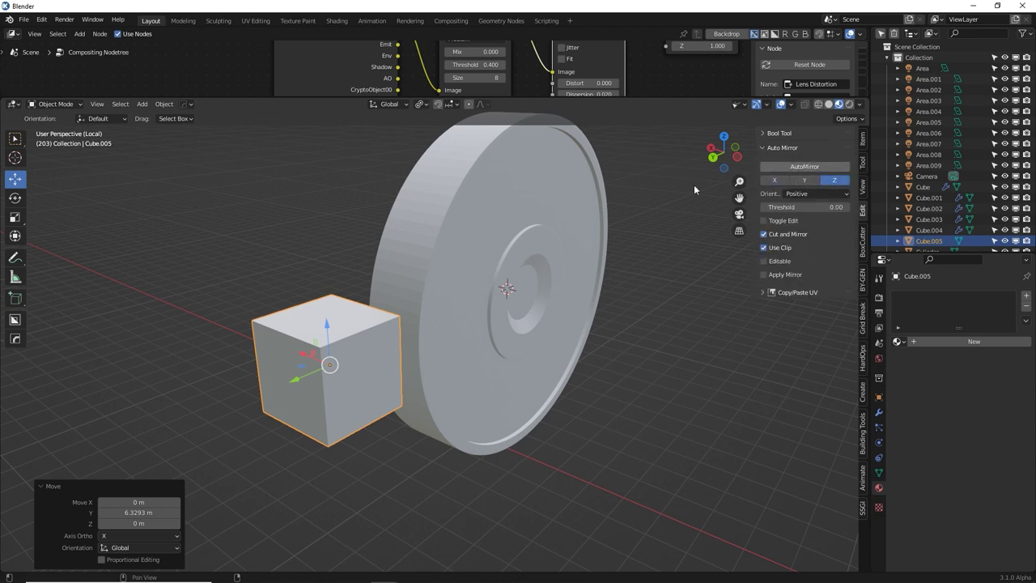
left_click(781, 167)
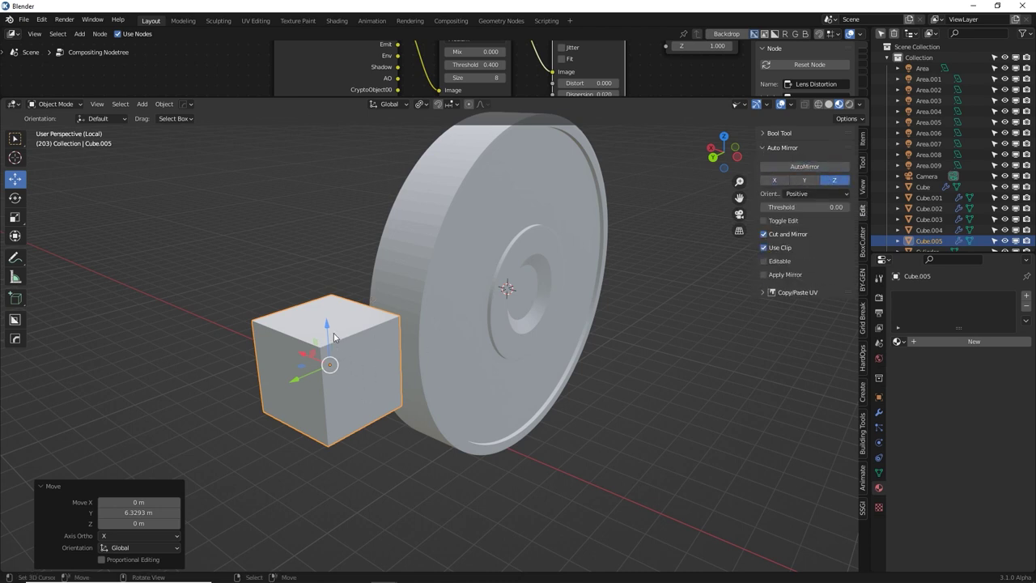
middle_click_drag(471, 333, 447, 340)
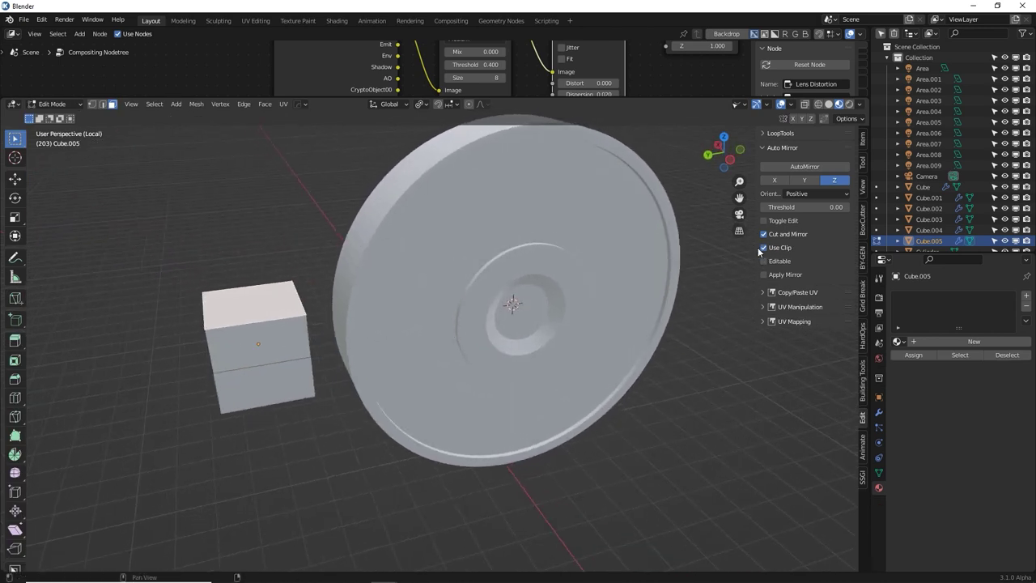
key("Tab")
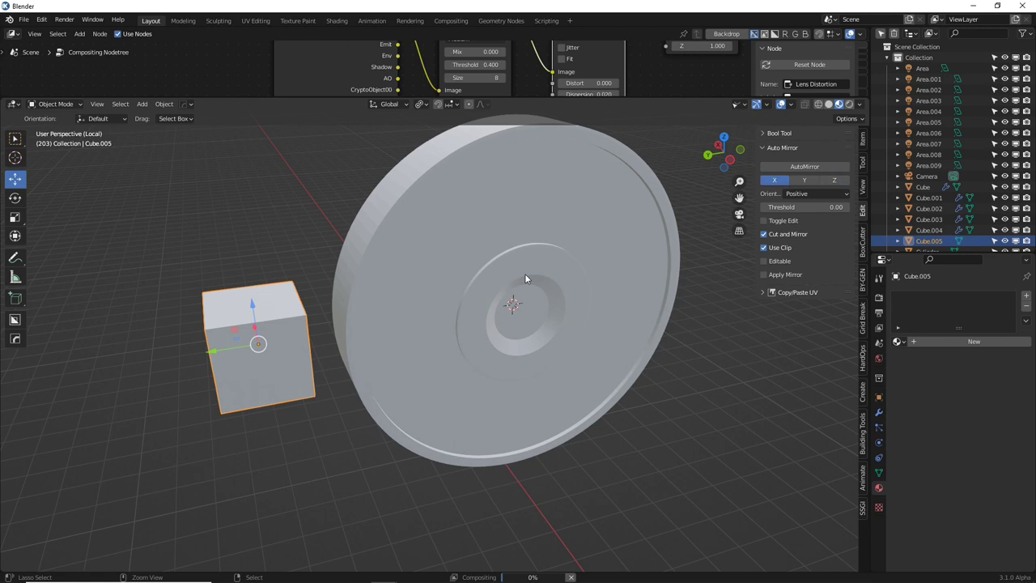
key("ctrl+z")
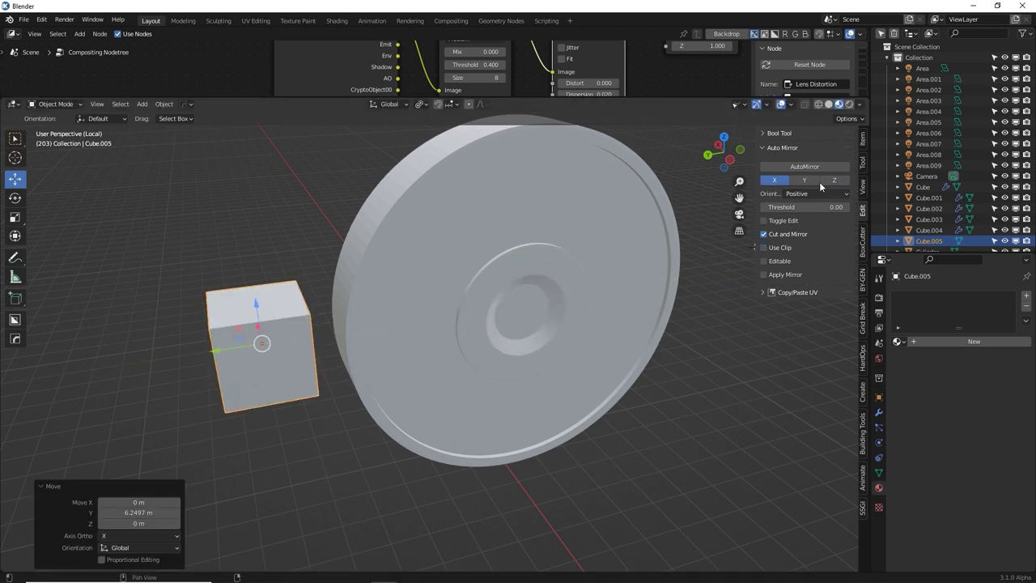
key("Tab")
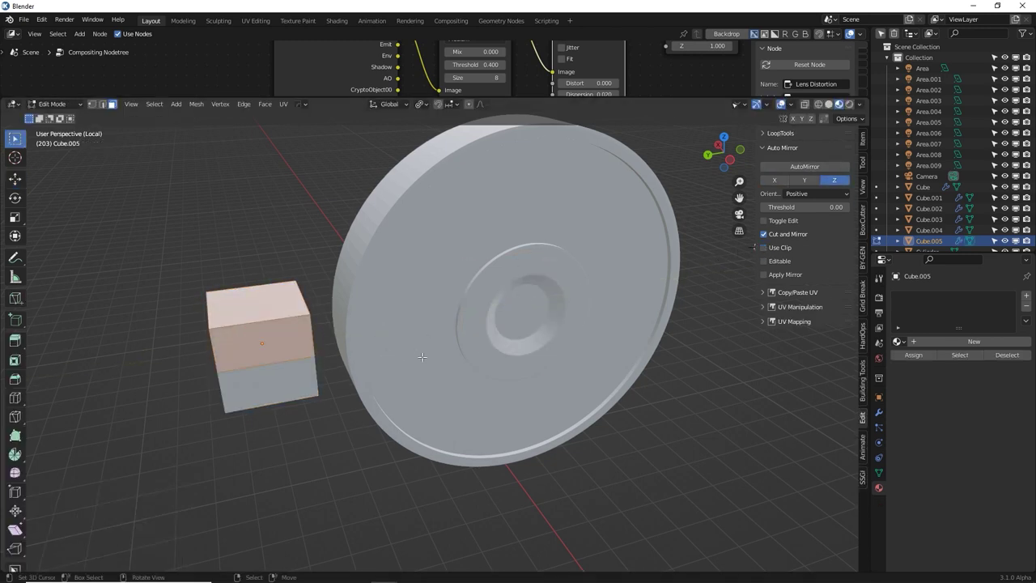
Raise the cube's upper half along Z and close its open underside with a face
key("g")
key("z")
left_click(428, 322)
key("f")
middle_click_drag(316, 268, 360, 297)
Scale the linked upper block to about 0.2 along X and about 1.32 along Z to form a thin plate
key("ctrl+l")
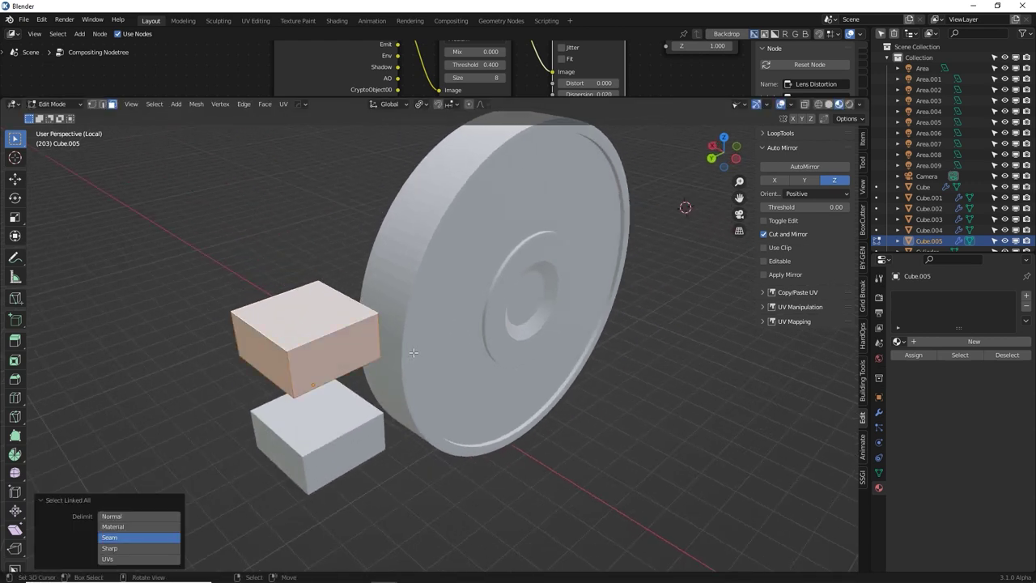
middle_click_drag(413, 352, 485, 364)
key("s")
key("x")
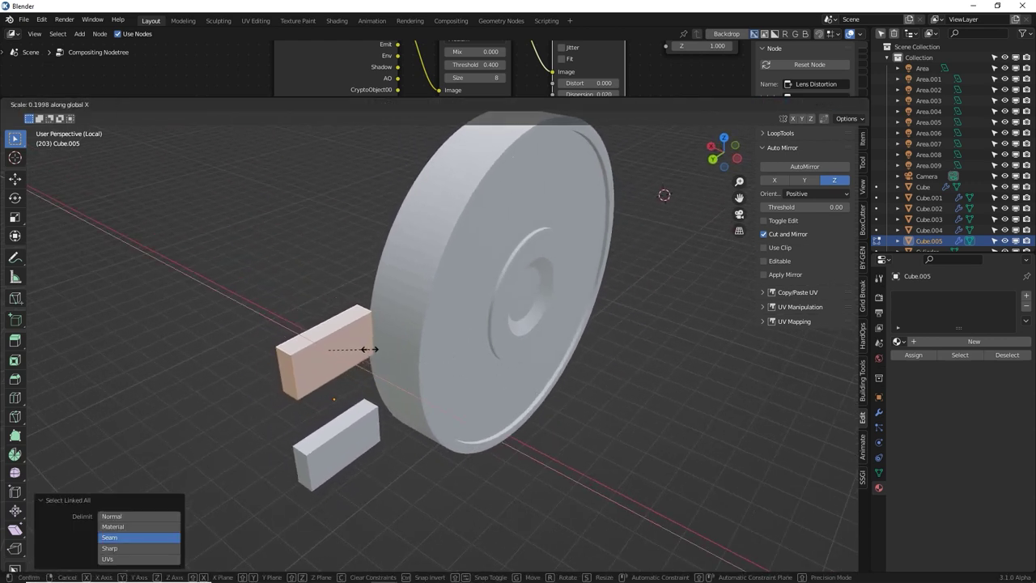
left_click(370, 350)
key("s")
key("z")
left_click(411, 395)
Raise the plate about 1.3 m and shift it about -1 m along X to clear the front of the disc
middle_click_drag(411, 395, 372, 369)
key("g")
key("z")
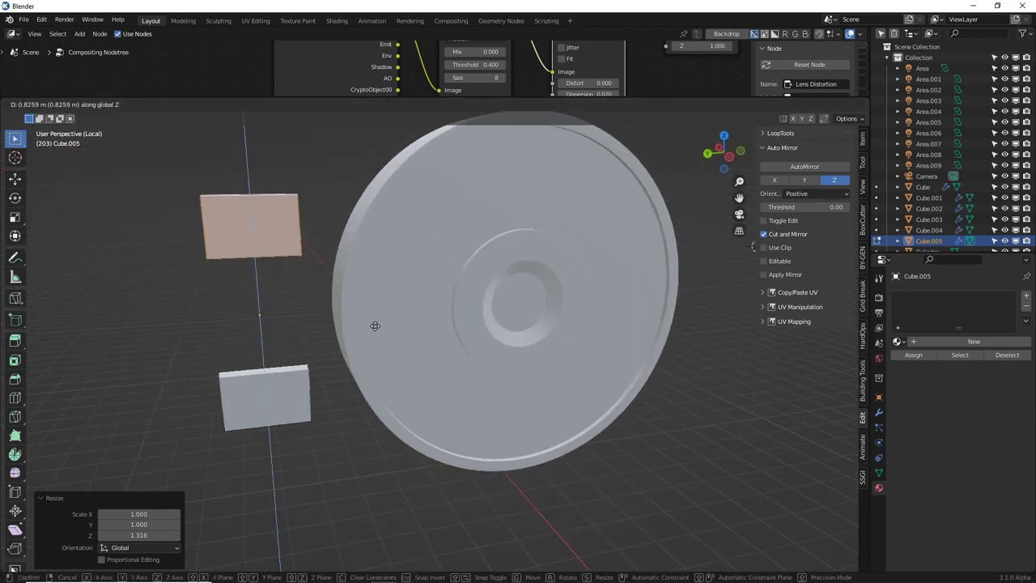
left_click(374, 325)
middle_click_drag(374, 325, 407, 376)
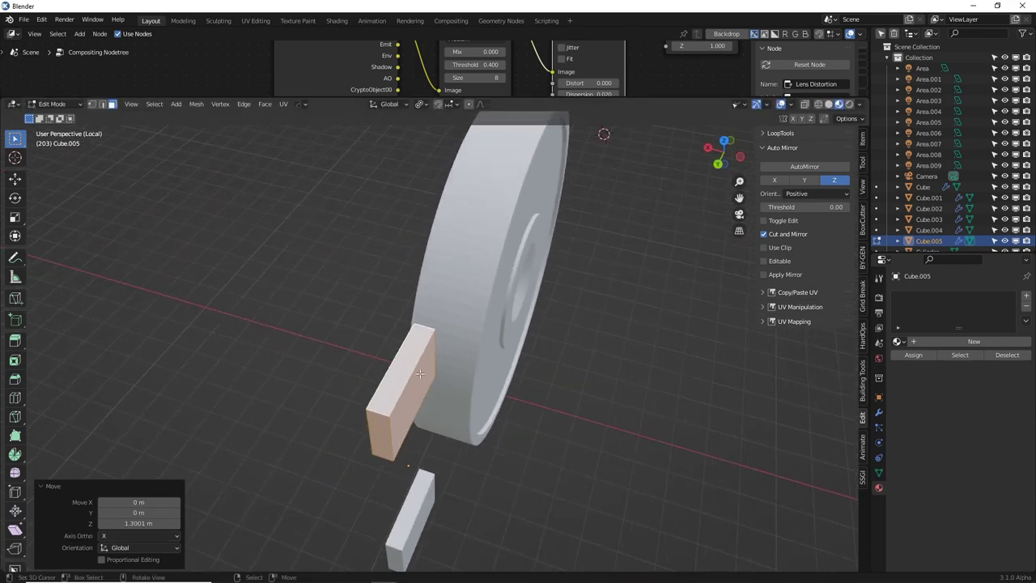
key("KP_7")
key("g")
key("x")
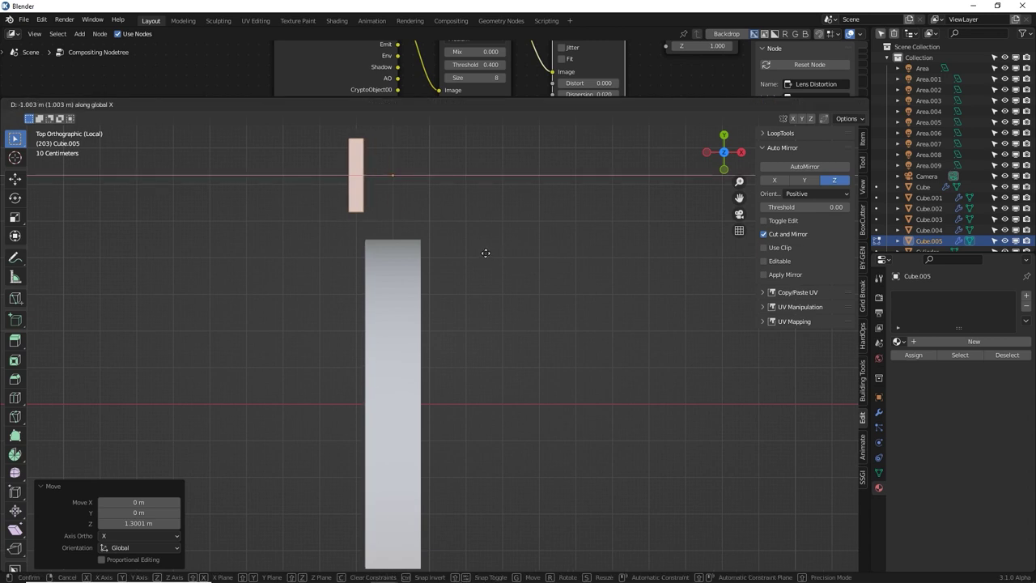
left_click(486, 253)
Extrude the plate into a stepped arm across the disc: end face about 1.63 m, top face upward, upper side face about 3.94 m
middle_click_drag(486, 253, 362, 282)
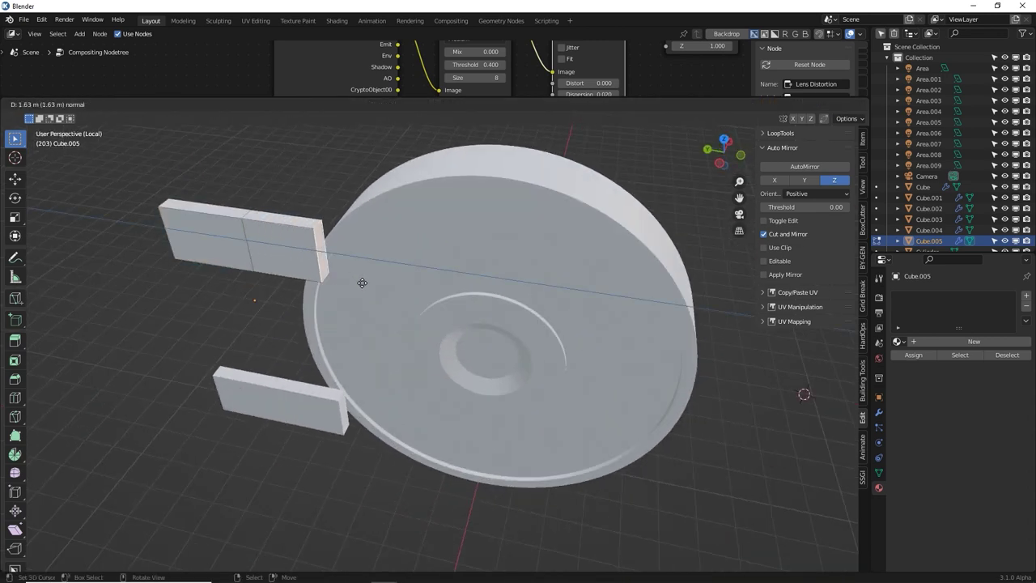
left_click(362, 283)
right_click(296, 221)
middle_click_drag(401, 311, 396, 289)
key("e")
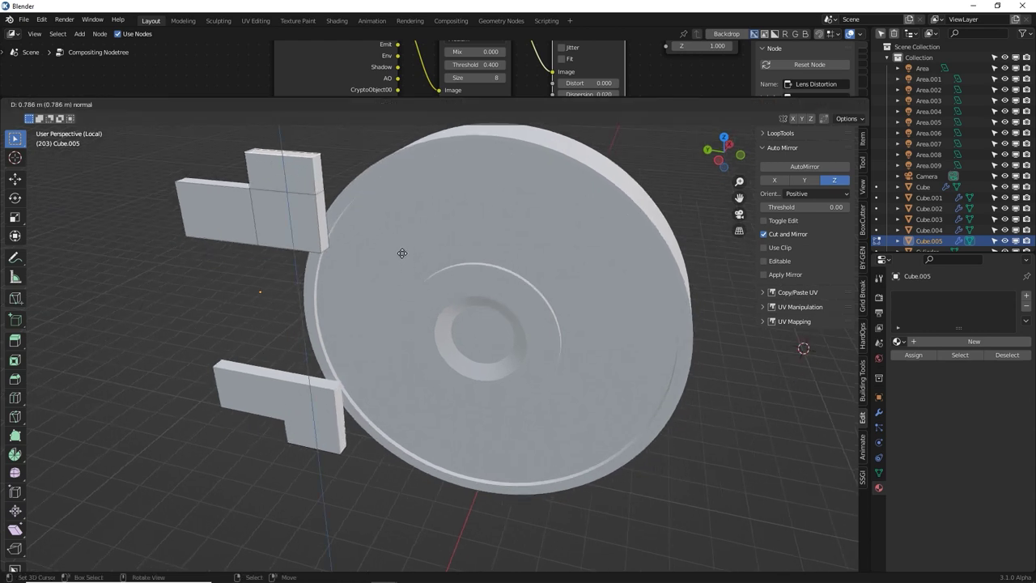
left_click(401, 240)
key("e")
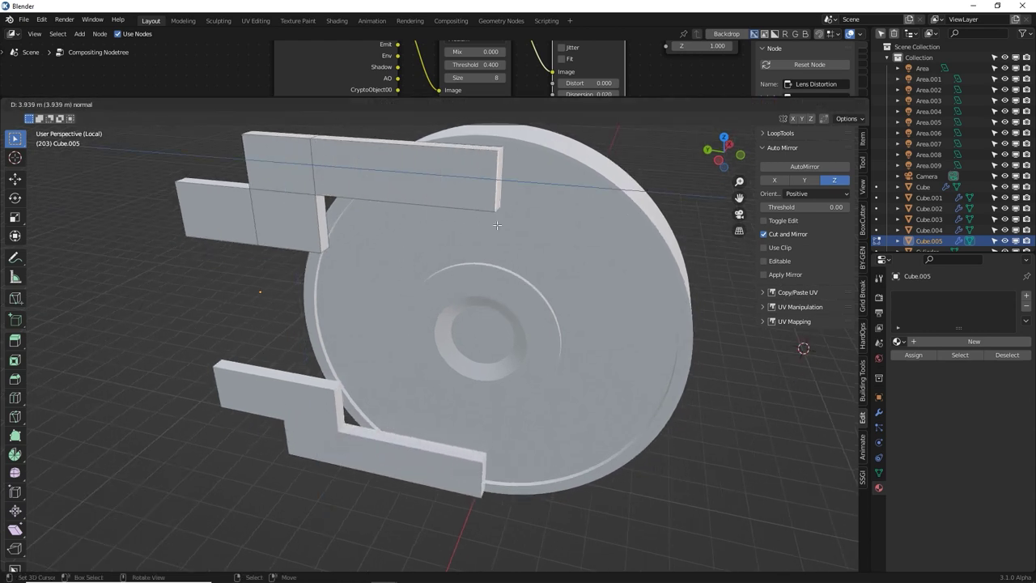
left_click(496, 217)
Duplicate the arm's outer end face about 1.37 m upward and extrude it about 0.4 m into a small block
middle_click_drag(471, 212, 442, 324)
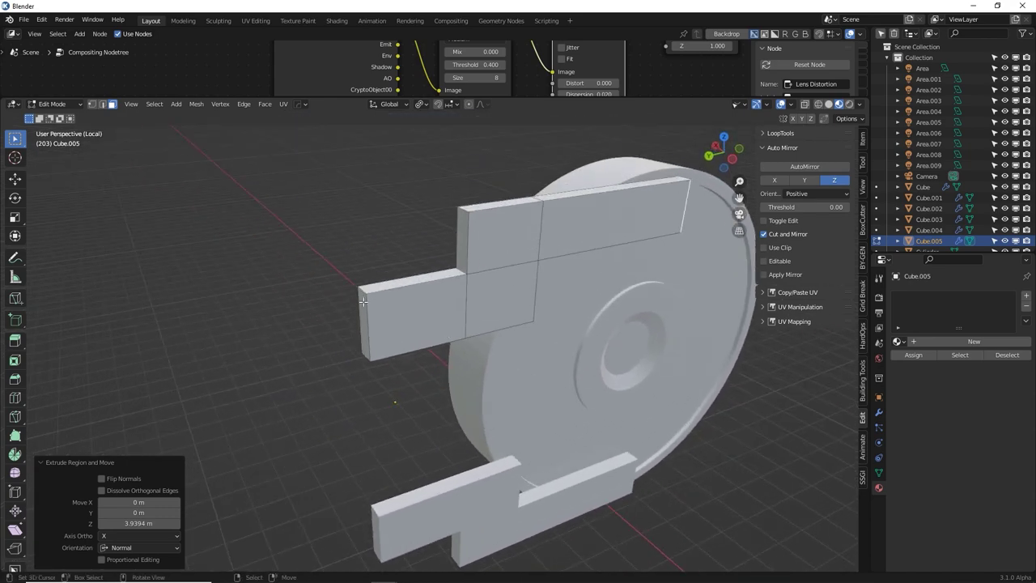
left_click(364, 301)
middle_click_drag(363, 300, 422, 301)
key("g")
key("z")
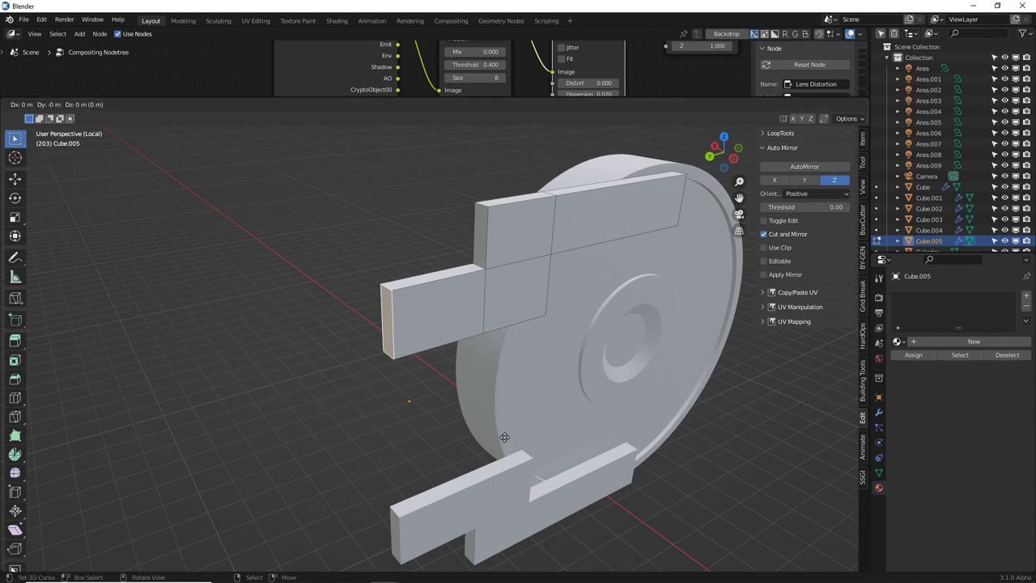
left_click(502, 361)
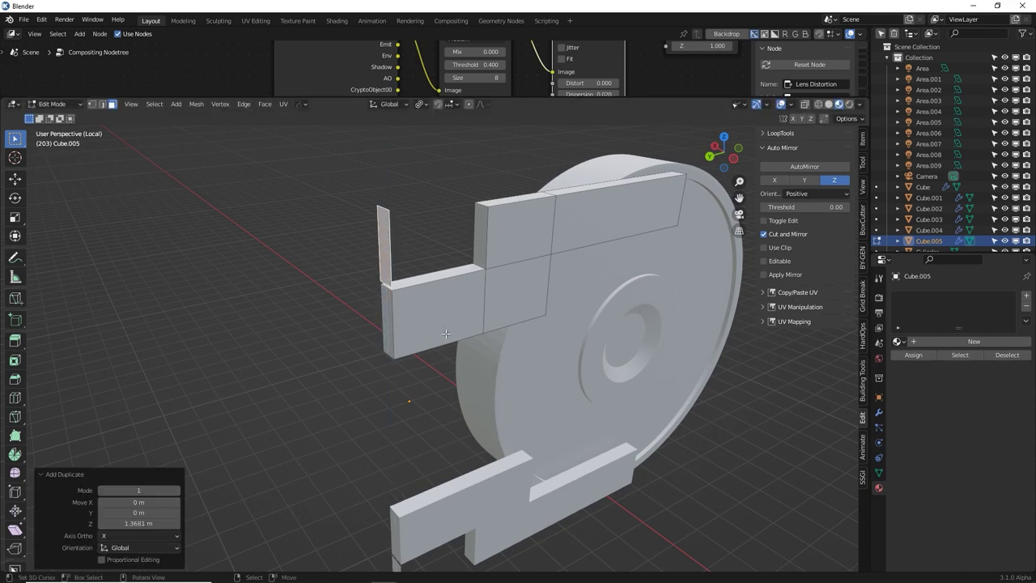
key("e")
left_click(469, 328)
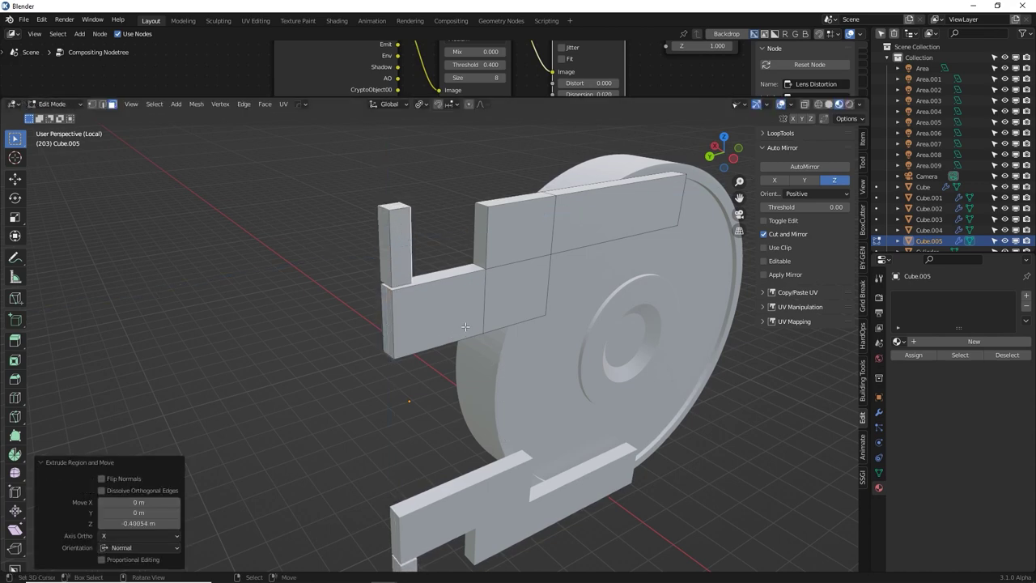
Extend the small block's rear along X and extrude a further section from it
middle_click_drag(411, 312, 534, 317)
left_click(606, 294)
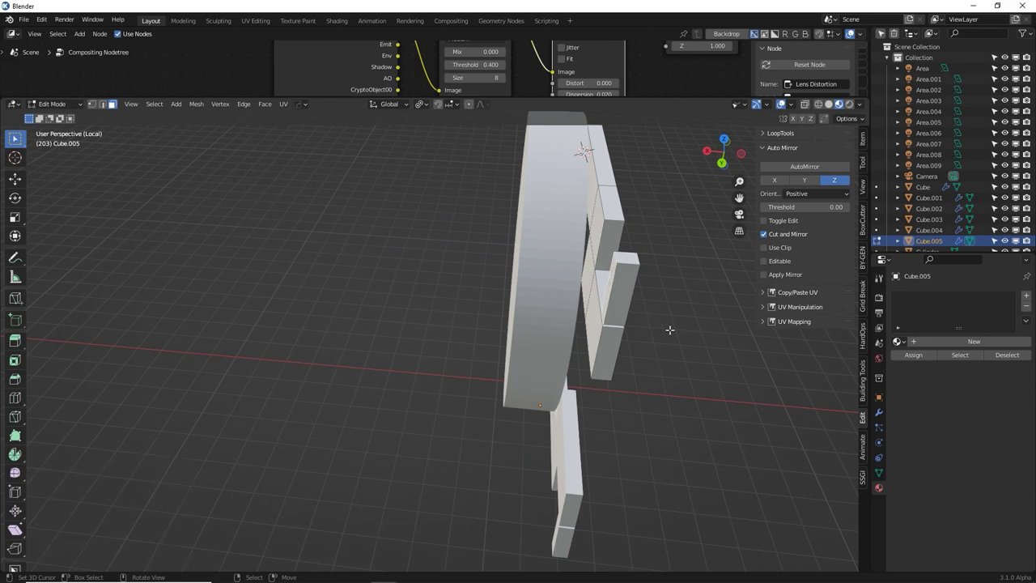
key("shift+d")
key("x")
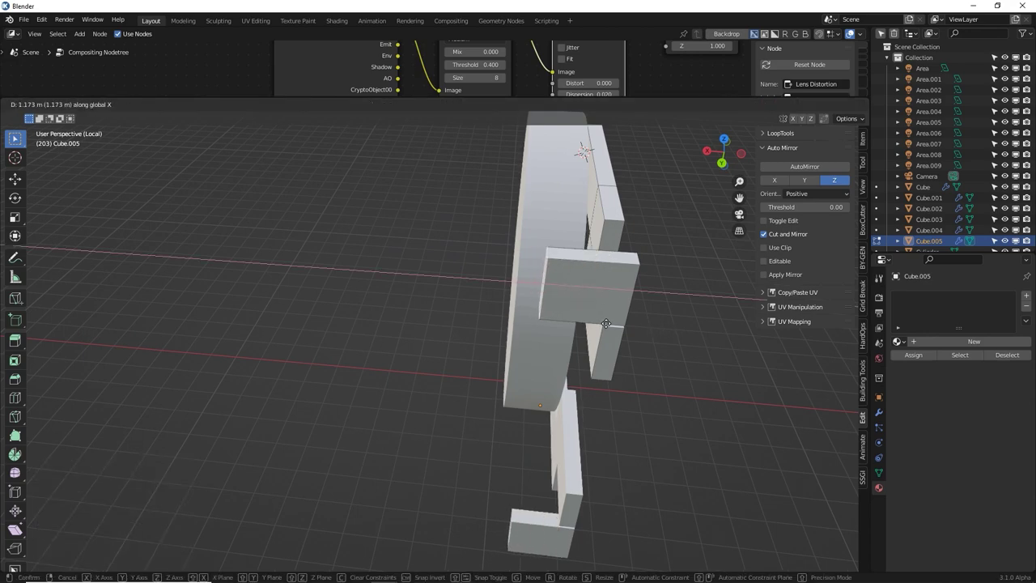
left_click(629, 326)
key("e")
left_click(607, 322)
Extrude the rear section's inner side face along Y to form a C-shaped bracket
middle_click_drag(606, 323, 332, 259)
right_click(238, 268)
key("e")
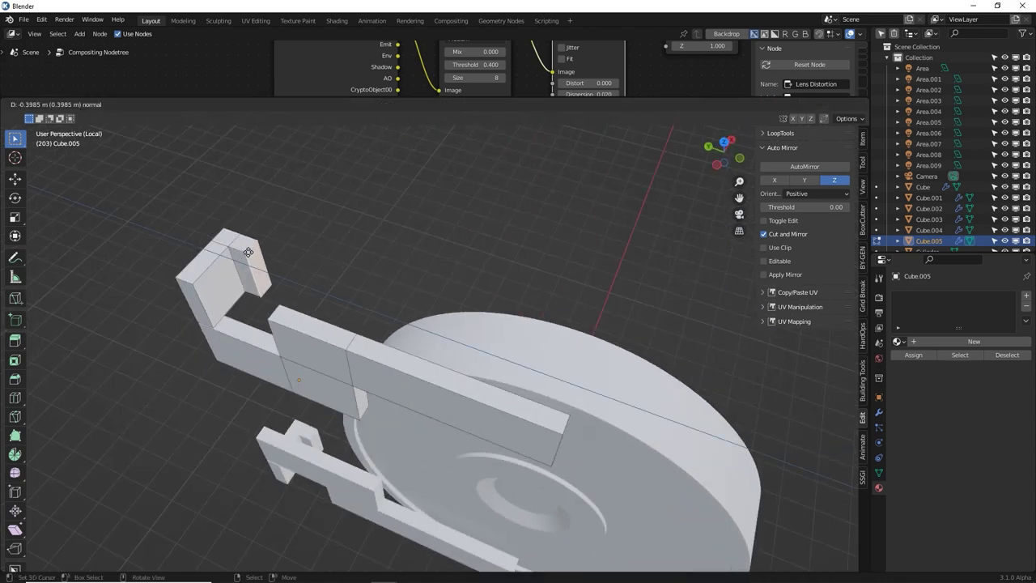
left_click(271, 251)
Duplicate the whole linked bracket about 2.75 m downward along Z to beneath the arm's outer end
middle_click_drag(271, 251, 342, 178)
left_click(341, 179)
key("ctrl+l")
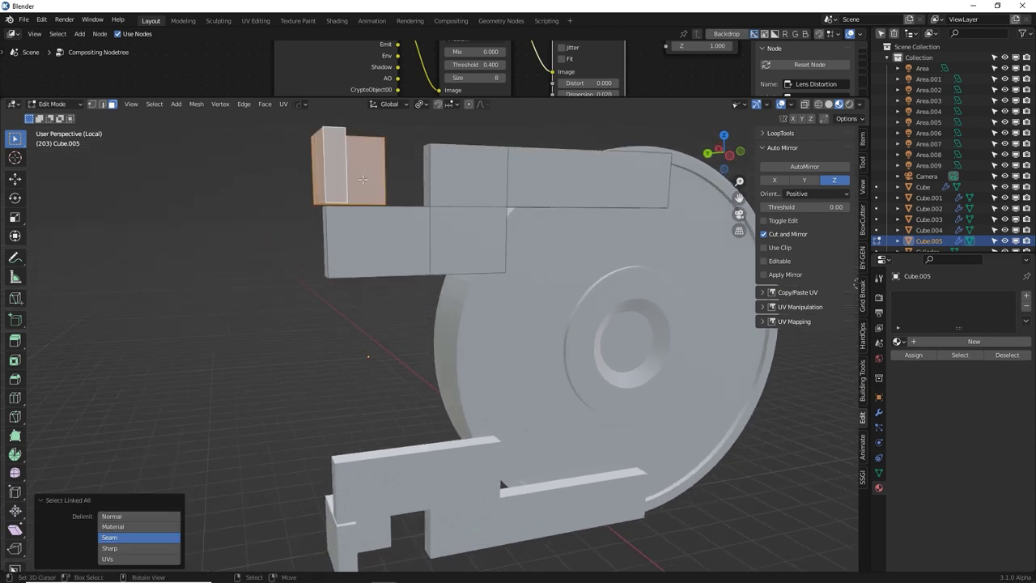
key("shift+d")
key("z")
left_click(401, 301)
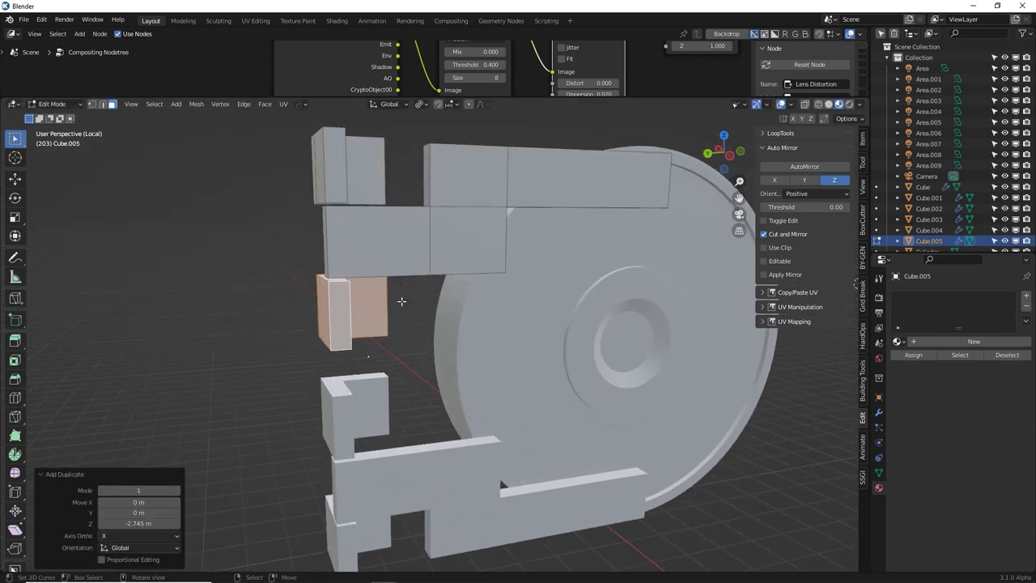
Duplicate the upper bracket about -6.84 m along Y and lower the copy about 1.44 m to beneath the arm's inner end
middle_click_drag(357, 294, 515, 296)
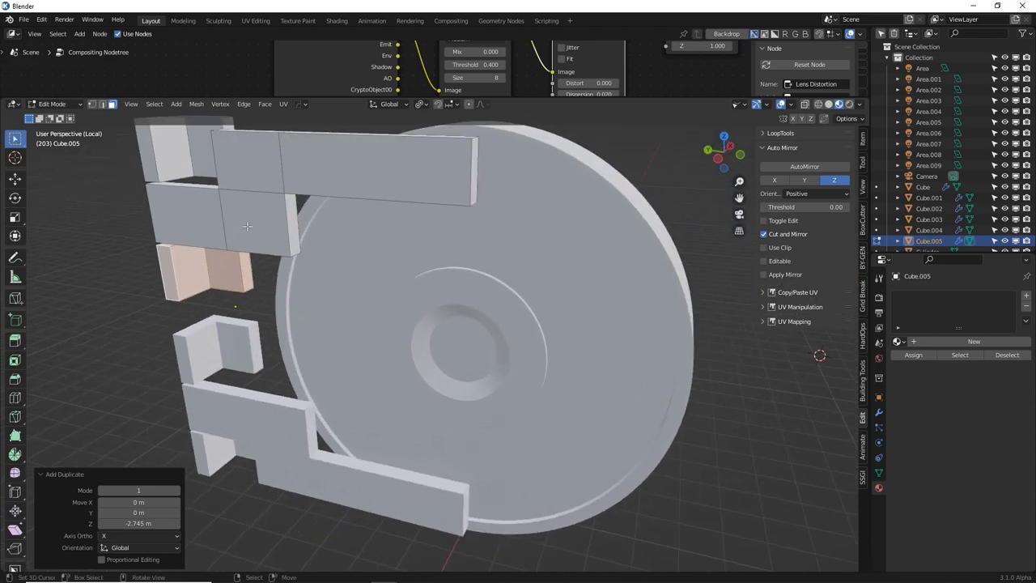
middle_click_drag(290, 247, 346, 295, "shift")
left_click(223, 202)
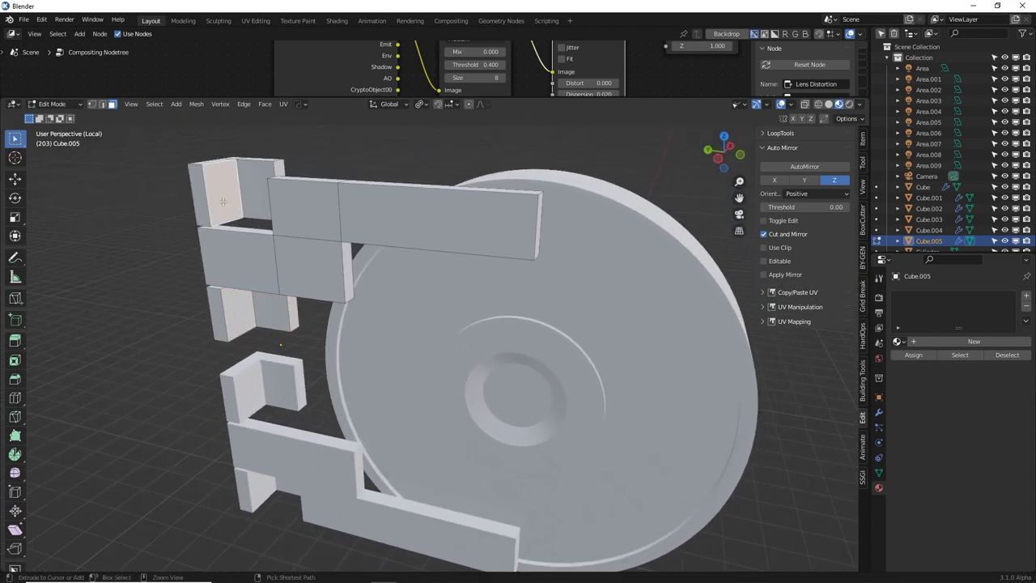
key("ctrl+l")
middle_click_drag(224, 204, 302, 212)
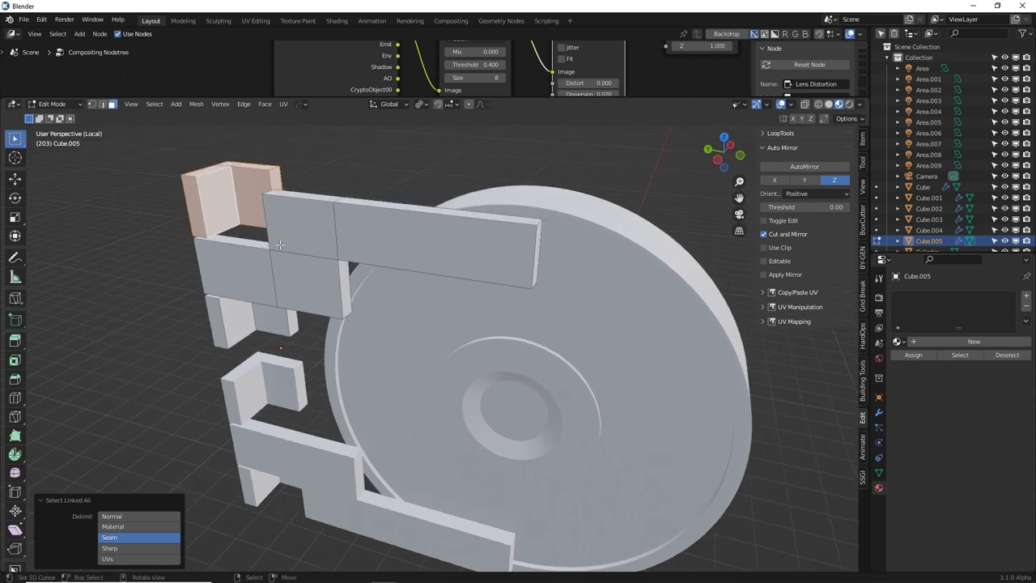
key("g")
key("y")
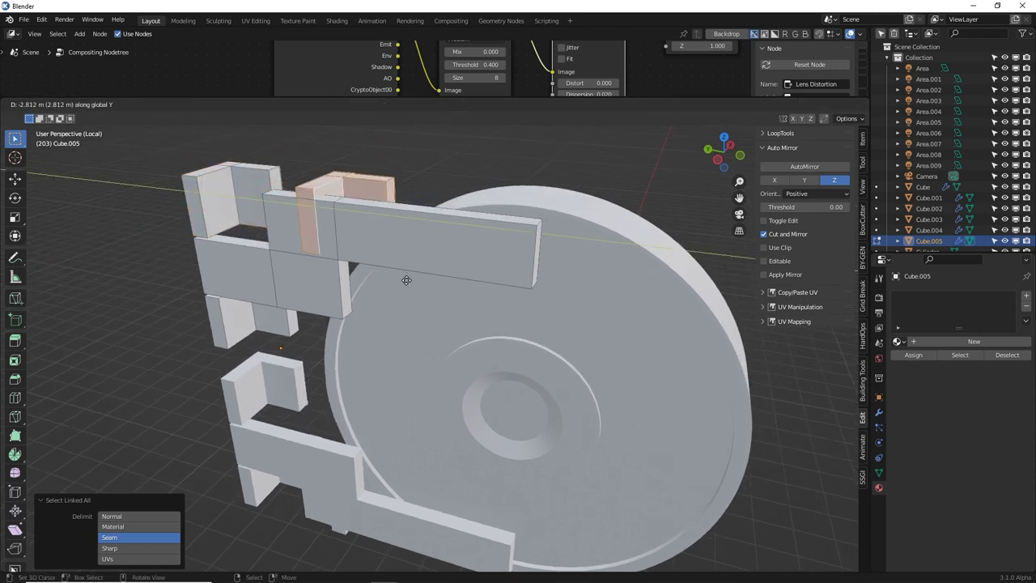
left_click(566, 321)
key("g")
key("z")
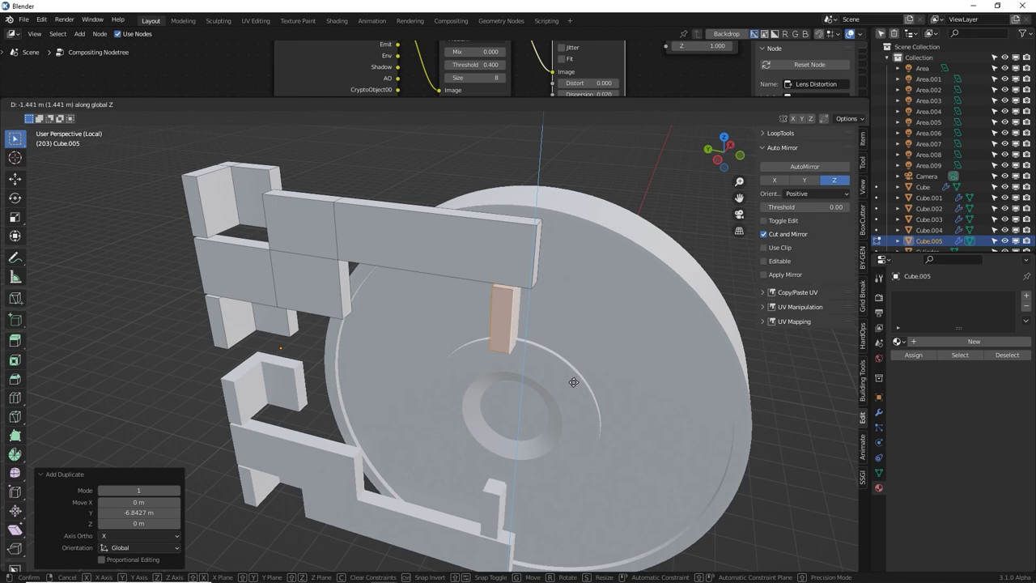
left_click(573, 382)
Shift the copied bracket slightly in the negative Y direction and scale its height to about 0.76
key("ctrl+KP_3")
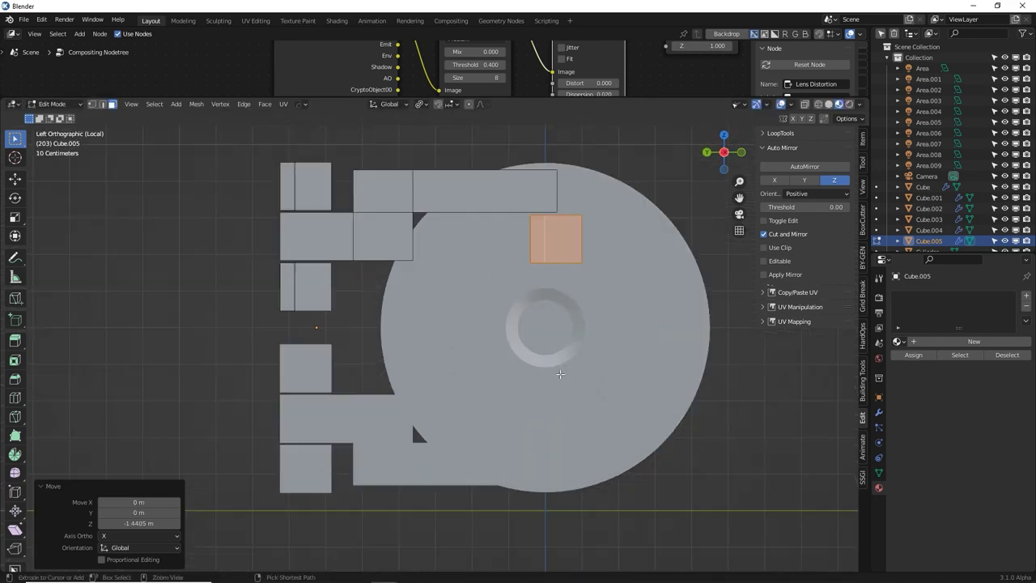
scroll(422, 392, "up", 5)
middle_click_drag(423, 392, 423, 454, "shift")
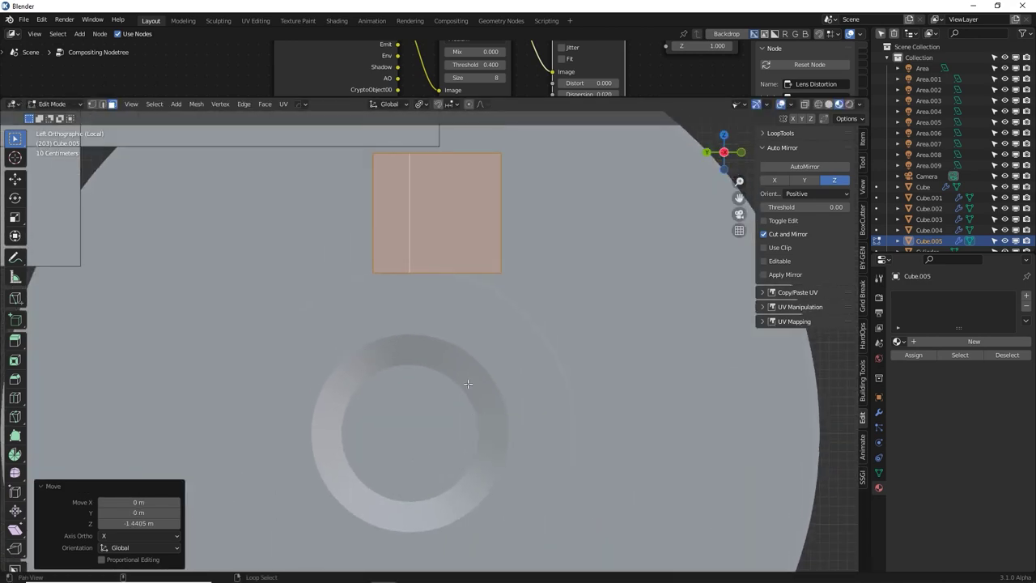
key("g")
key("y")
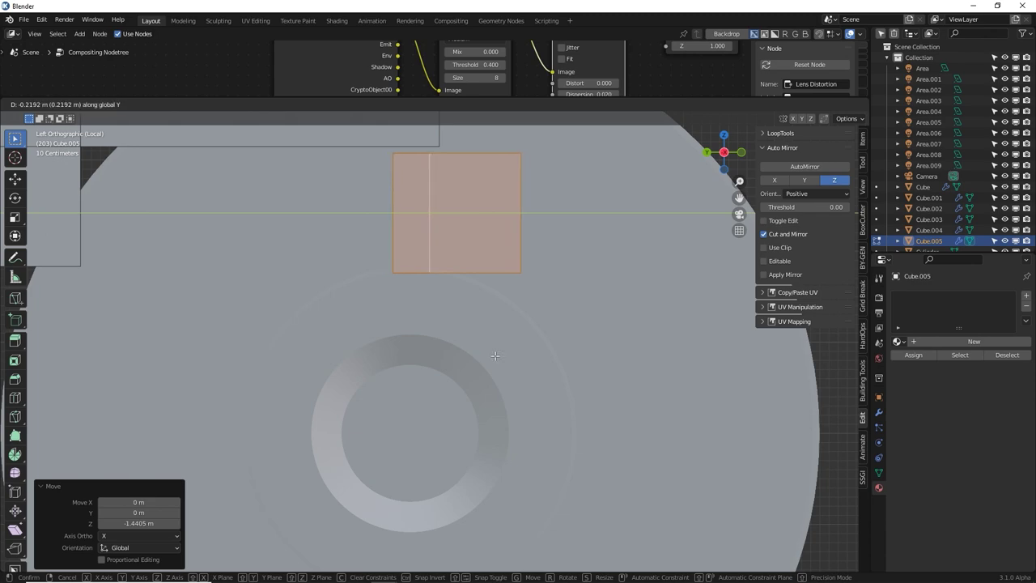
left_click(502, 356)
key("s")
key("z")
left_click(564, 368)
Turn on X-ray, select the copied bracket's rear part, and move it about -0.93 m along X
scroll(585, 342, "up", 4)
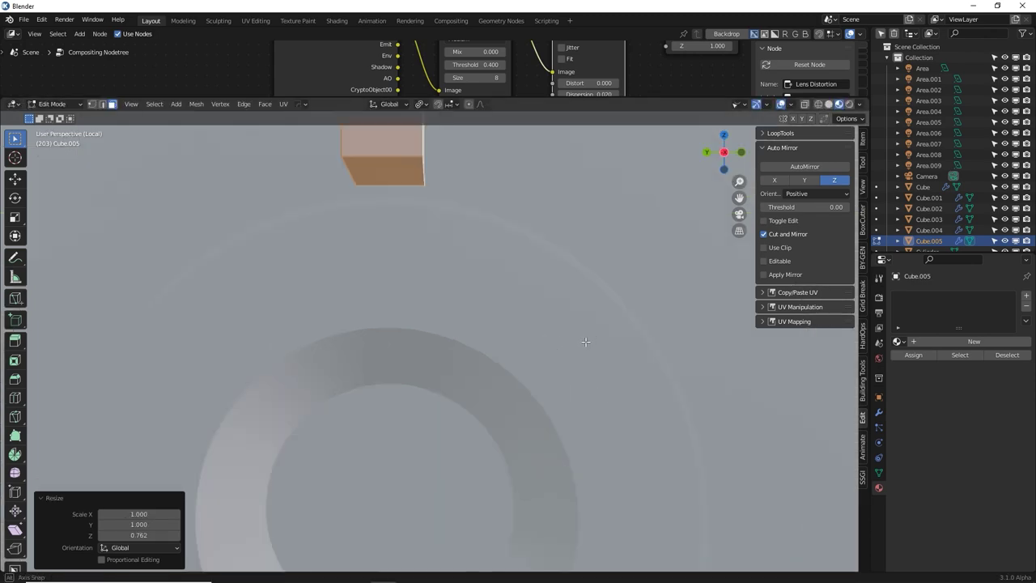
middle_click_drag(585, 342, 615, 319)
left_click(805, 104)
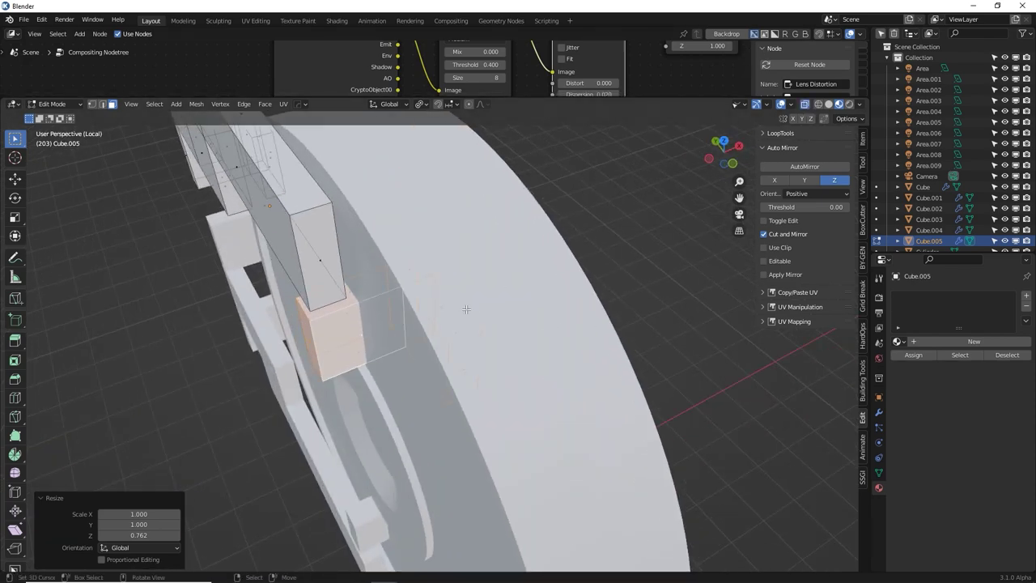
middle_click_drag(467, 308, 458, 269)
key("ctrl+KP_Add")
key("g")
key("x")
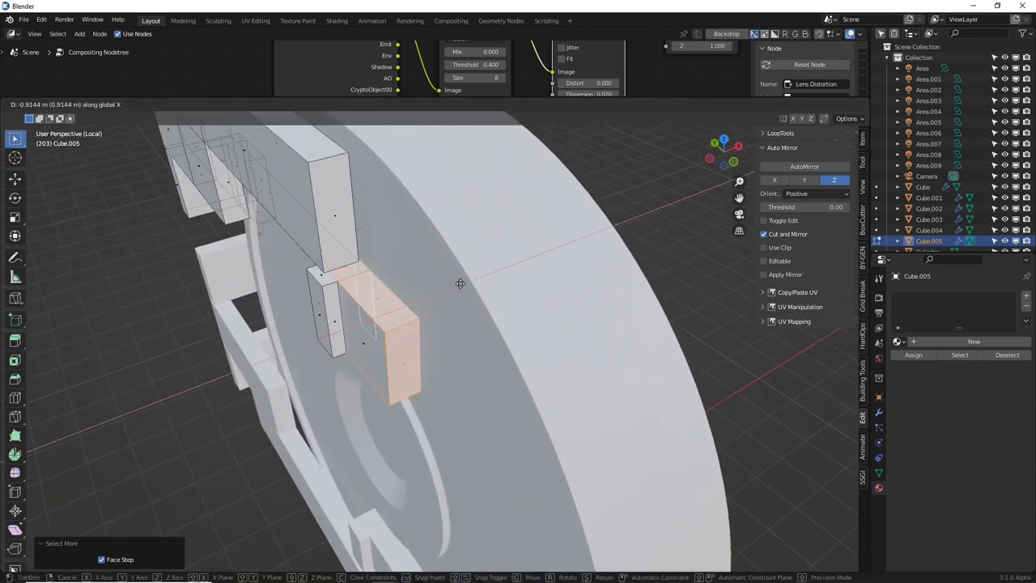
left_click(460, 283)
Scale the inner bracket's rear part to about 0.47 along X and move it about 0.076 m along X
key("s")
key("x")
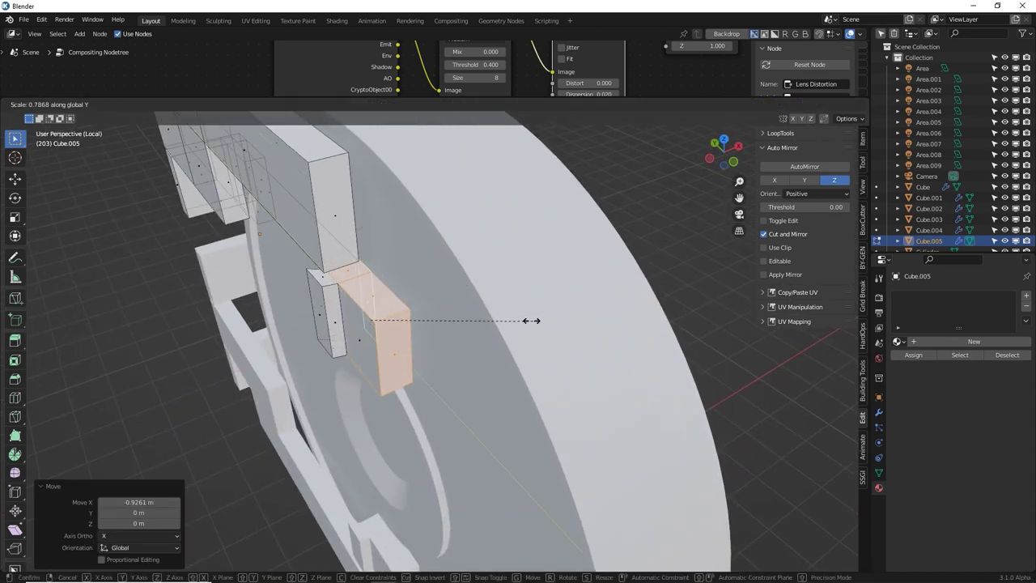
left_click(463, 315)
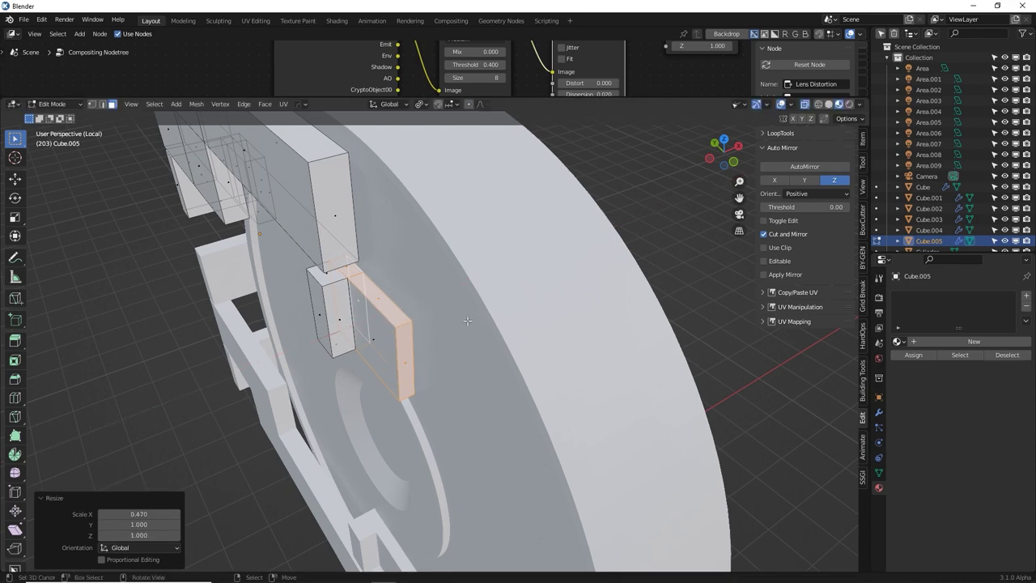
key("g")
key("x")
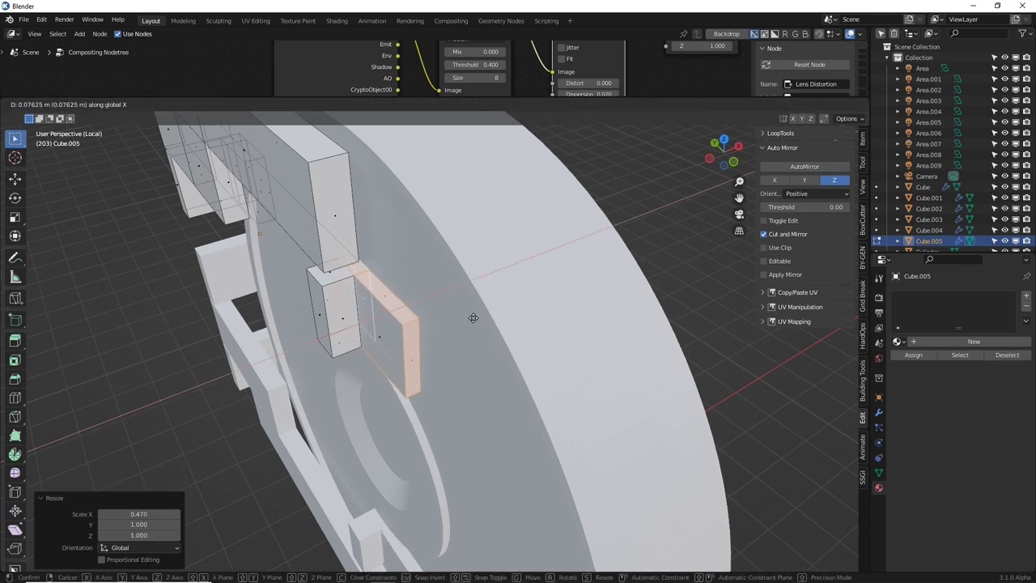
left_click(473, 318)
Move the arm's inner end face and the adjoining bracket face about 0.07 m along Y
middle_click_drag(474, 318, 496, 228)
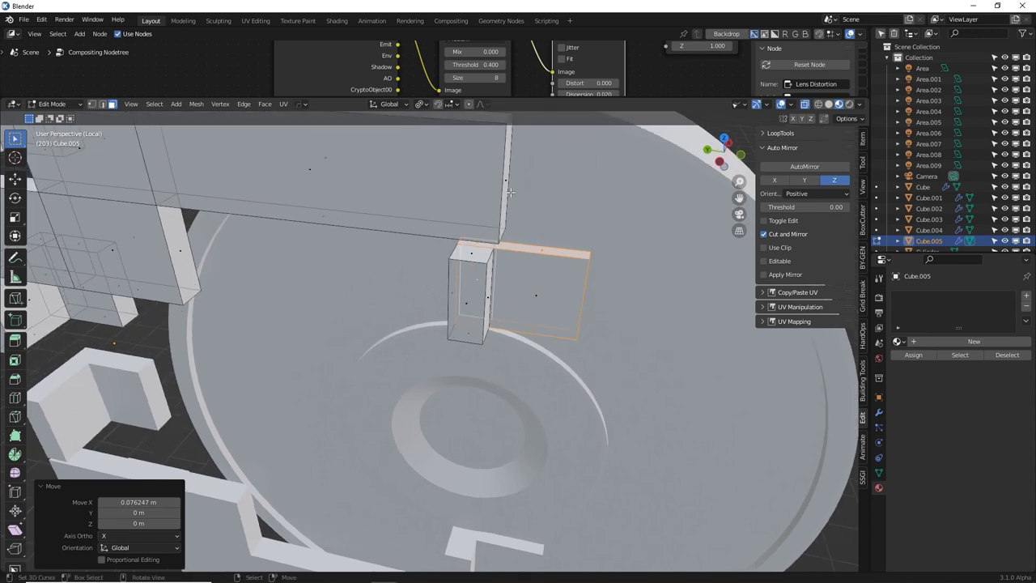
left_click(511, 192)
key("g")
key("y")
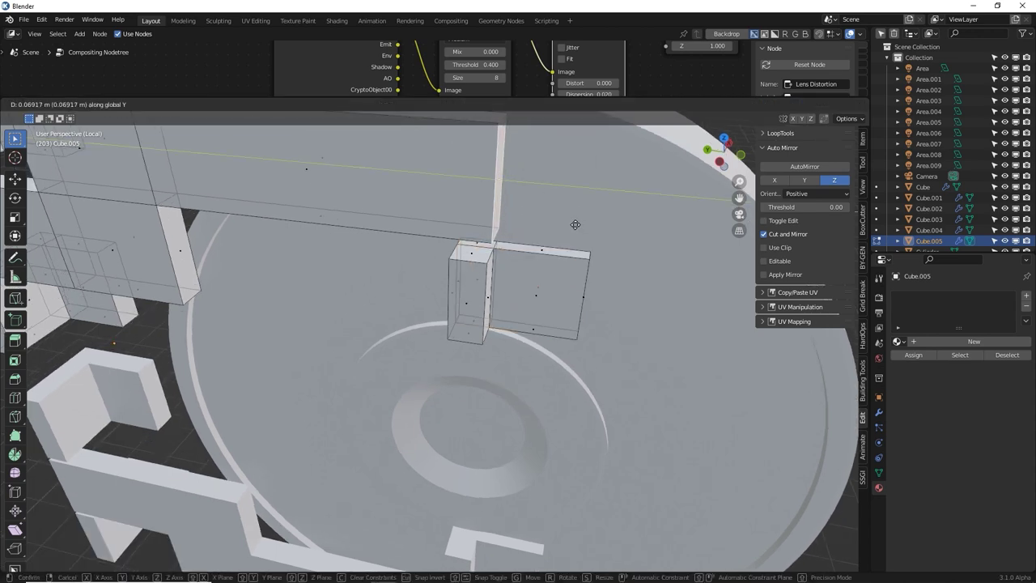
left_click(571, 222)
middle_click_drag(559, 256, 540, 259)
scroll(518, 279, "down", 5)
key("Tab")
middle_click_drag(505, 290, 571, 276)
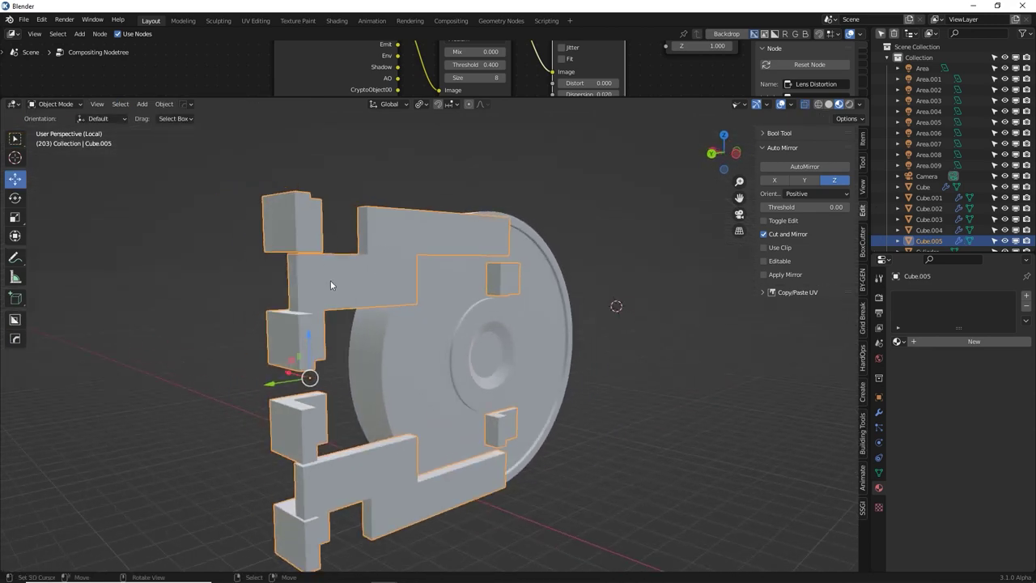
Bevel the vertical corner edges at the ends of the arm and its brackets about 0.18 m wide with 7 segments
middle_click_drag(330, 286, 399, 312)
key("Tab")
scroll(361, 292, "up", 3)
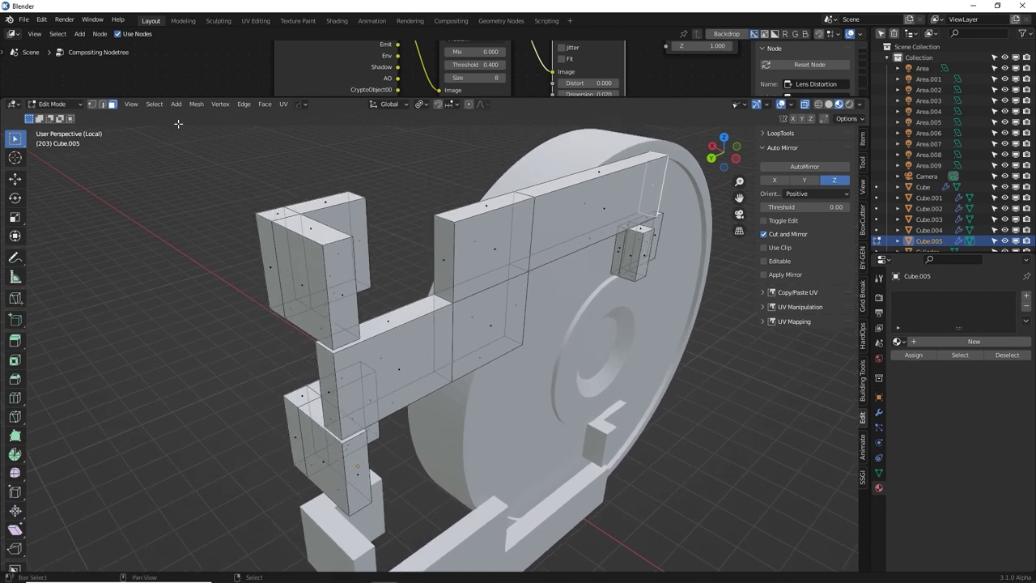
left_click(103, 104)
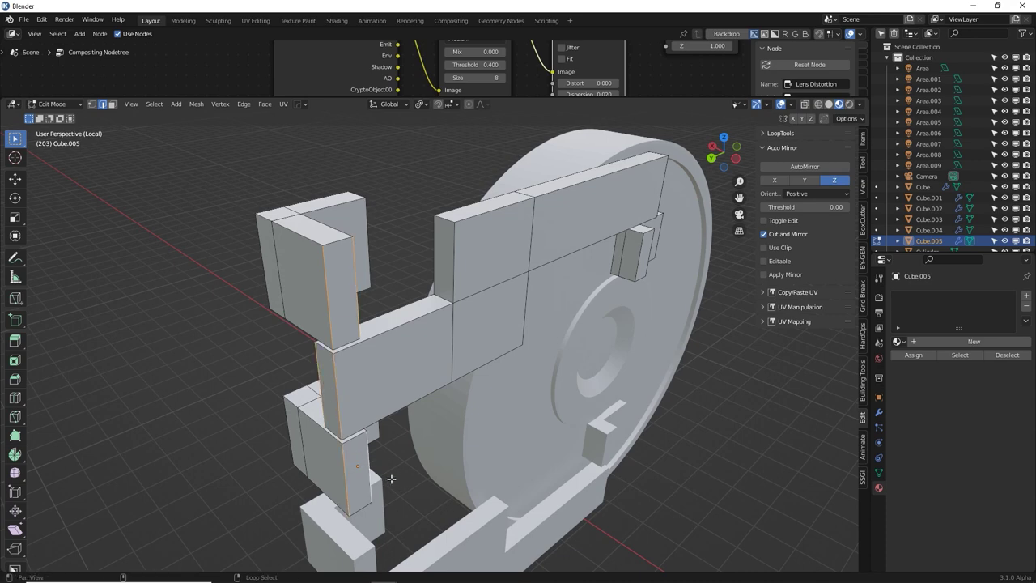
middle_click_drag(391, 478, 586, 366, "shift")
key("ctrl+b")
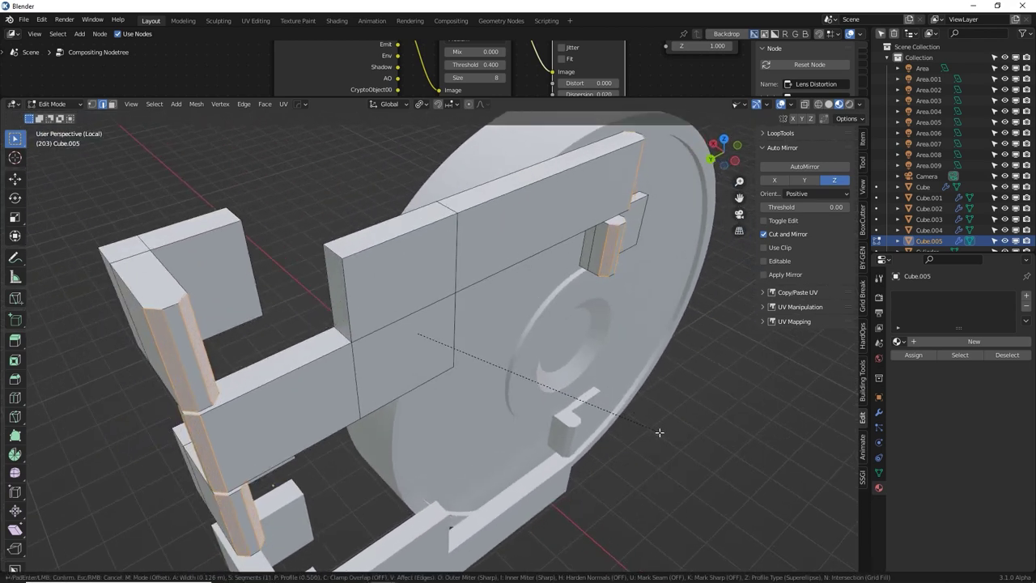
left_click(659, 433)
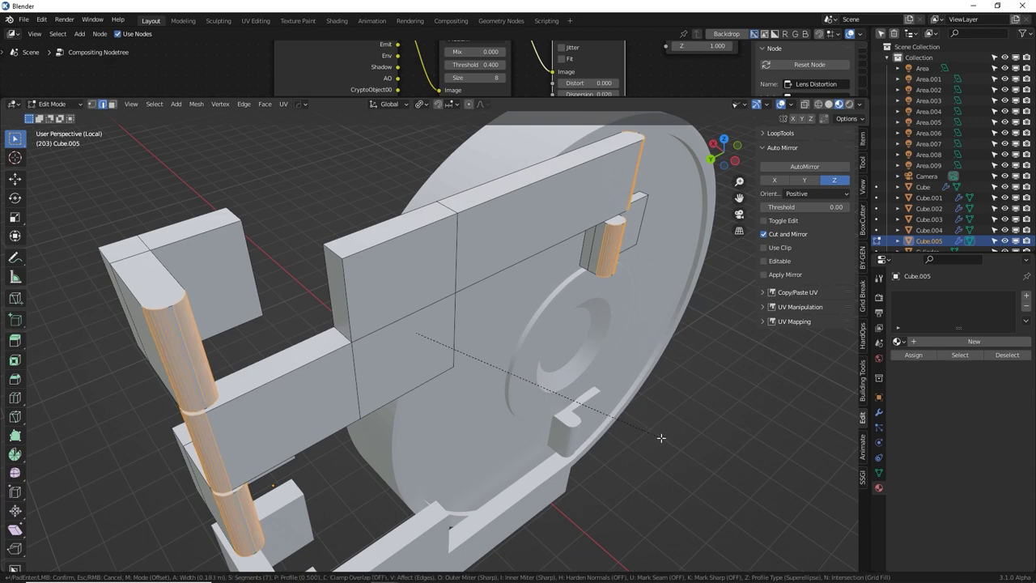
key("Tab")
middle_click_drag(651, 413, 566, 432)
key("Tab")
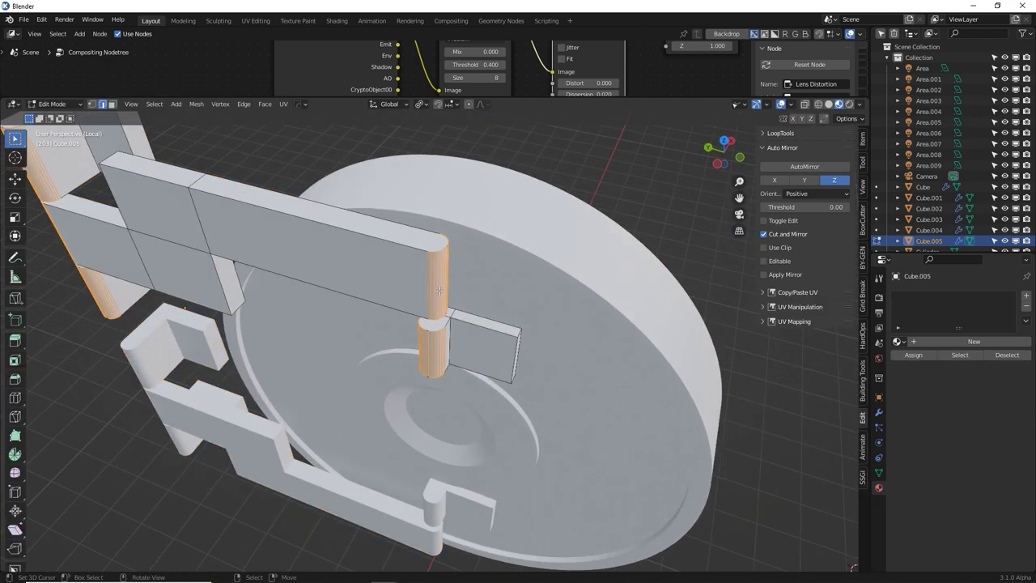
key("Tab")
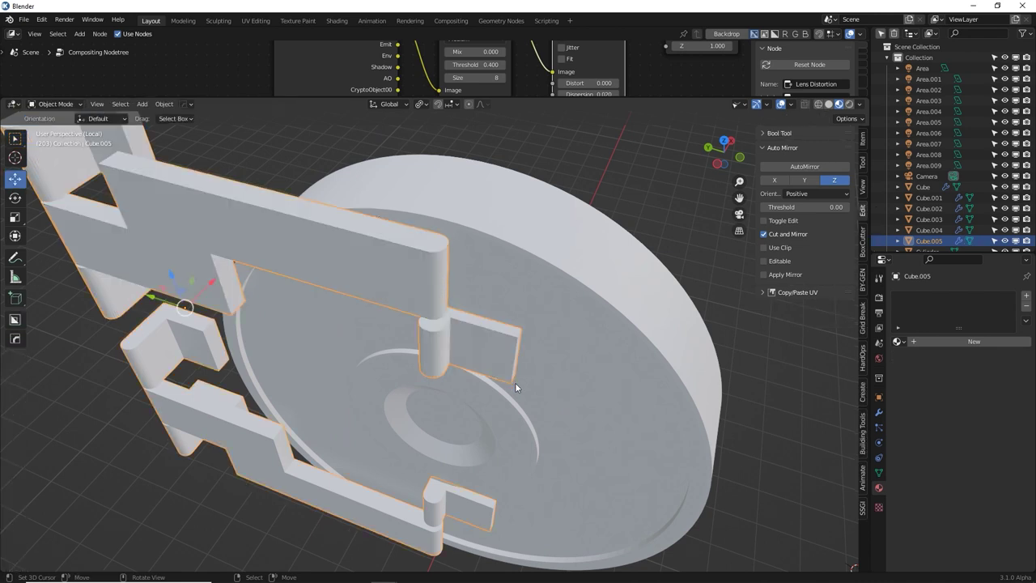
Snap the 3D cursor to the origin of the large disc
left_click(480, 394)
key("shift+s")
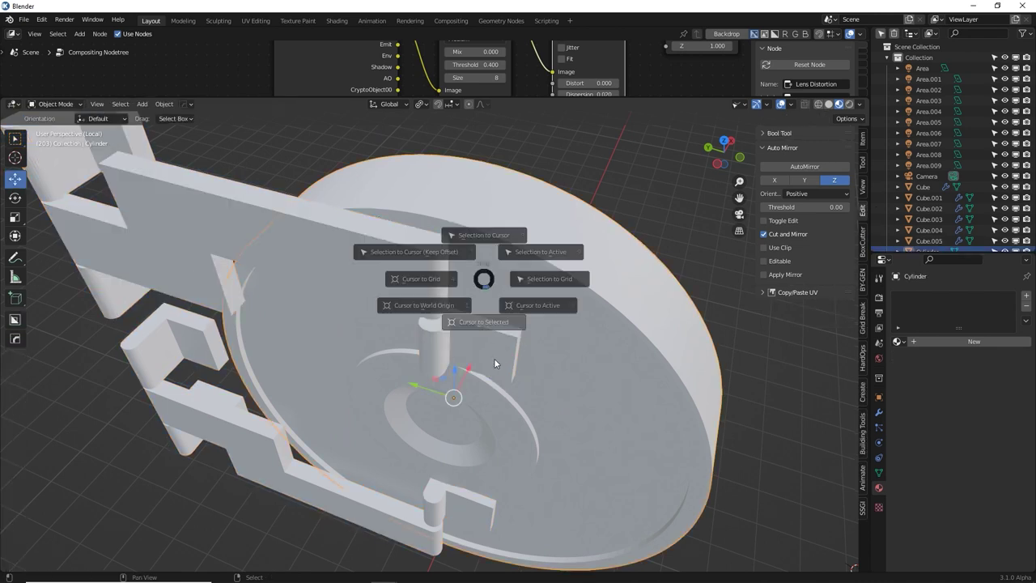
left_click(485, 346)
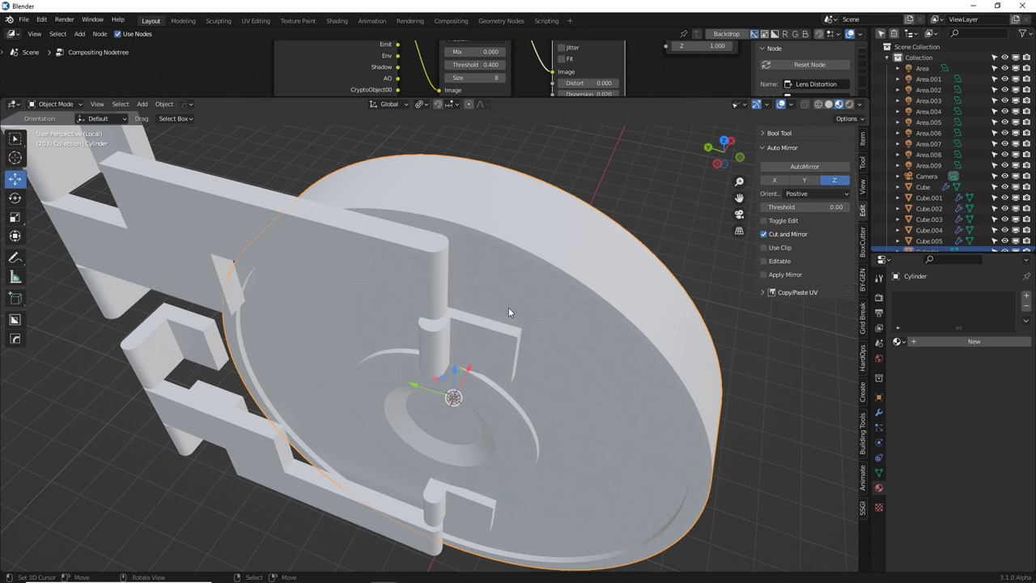
key("shift+a")
mouse_move(510, 298)
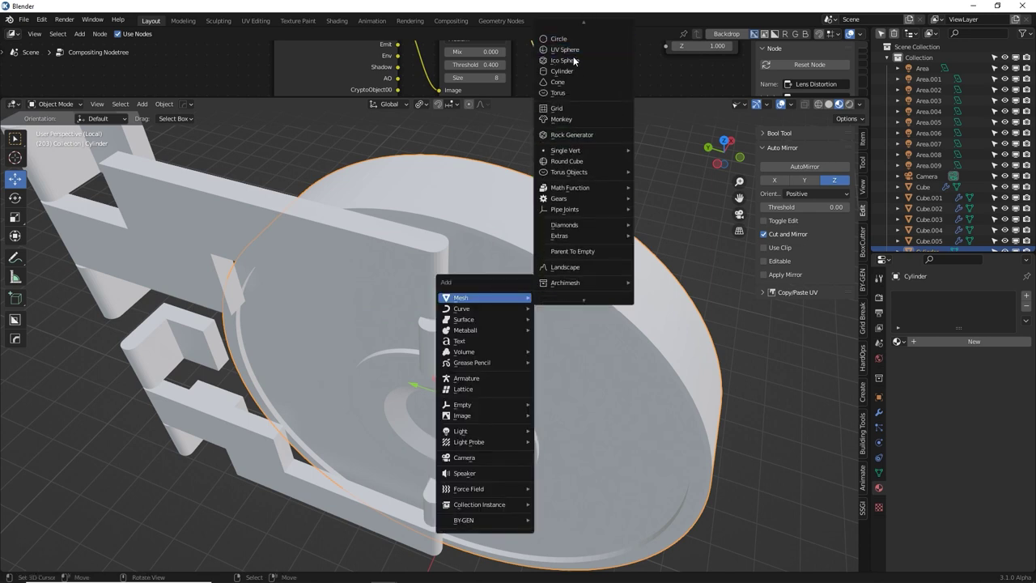
left_click(567, 64)
key("ctrl+z")
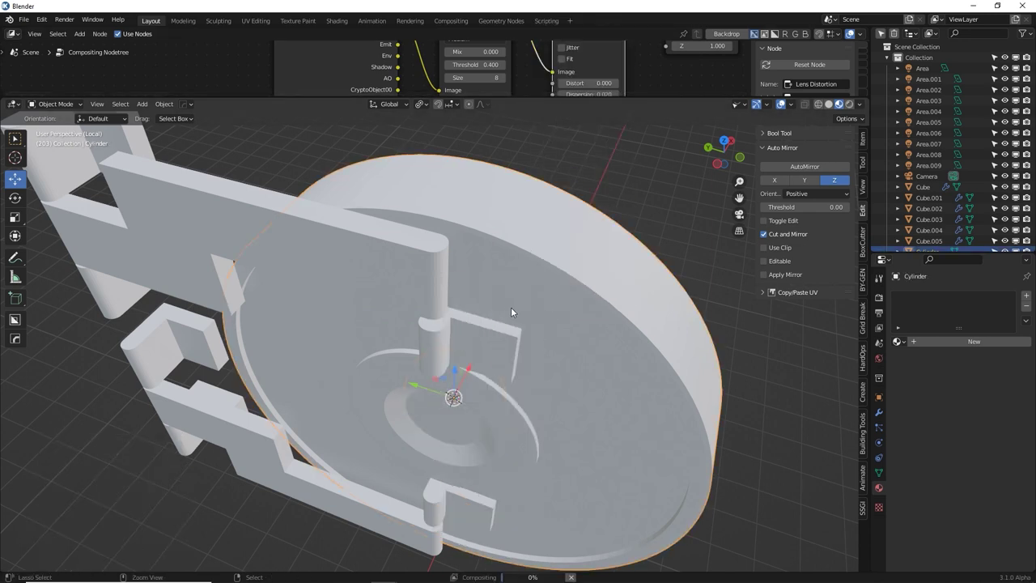
Add a 120-vertex cylinder at the 3D cursor and move it about -0.73 m along X
key("shift+a")
mouse_move(509, 309)
left_click(556, 51)
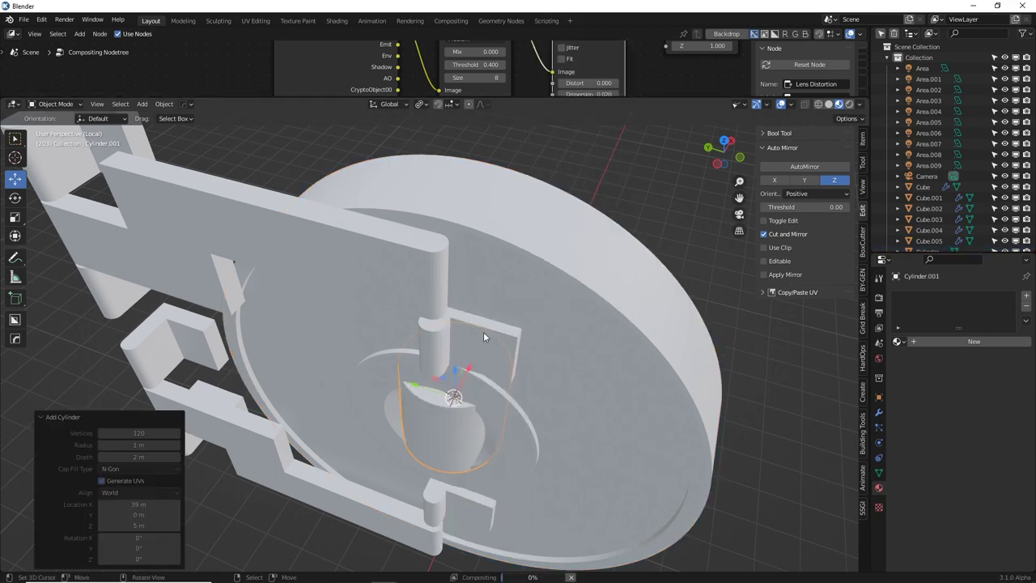
left_click_drag(472, 370, 456, 395)
Scale the new cylinder to about 0.188 and shift it about -0.27 m along X into the arm's rounded inner end
key("KP_7")
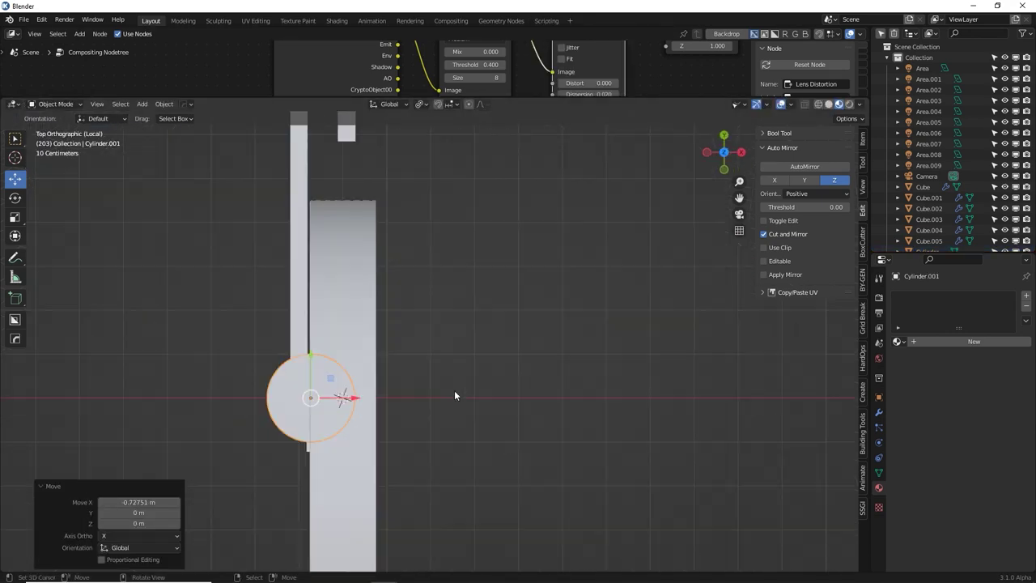
scroll(451, 388, "up", 5)
middle_click_drag(324, 358, 608, 232, "shift")
key("s")
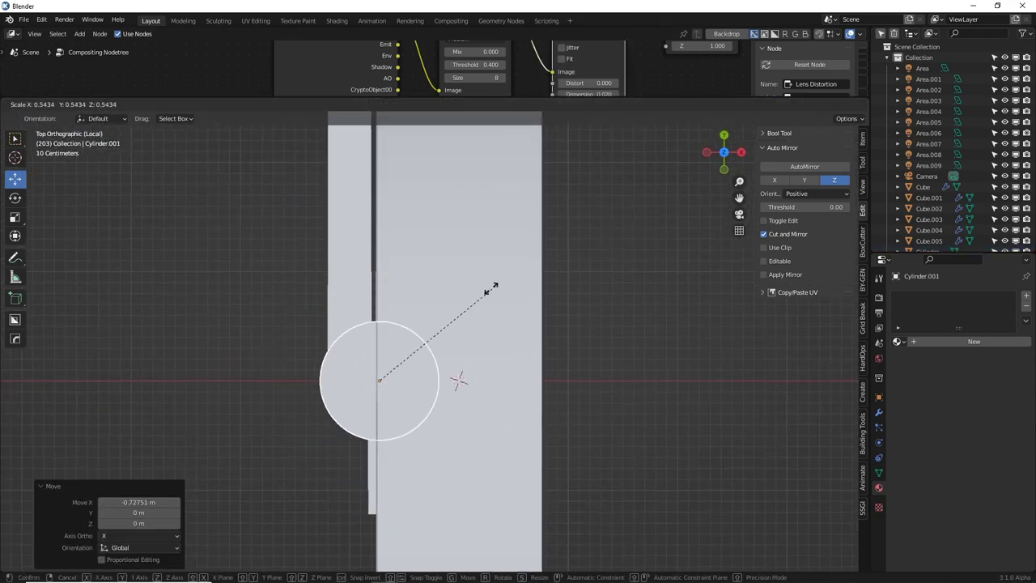
left_click(424, 347)
key("g")
key("x")
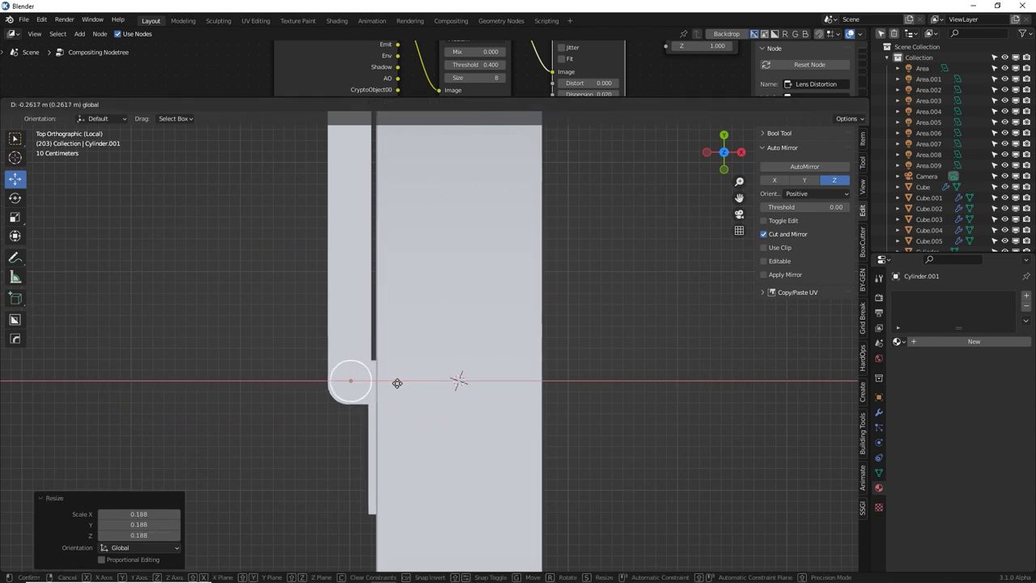
left_click(396, 382)
Stretch the cylinder's mesh along Z into a long hinge pin protruding slightly beyond the upper and lower arms
middle_click_drag(405, 391, 476, 305)
scroll(476, 305, "down", 4)
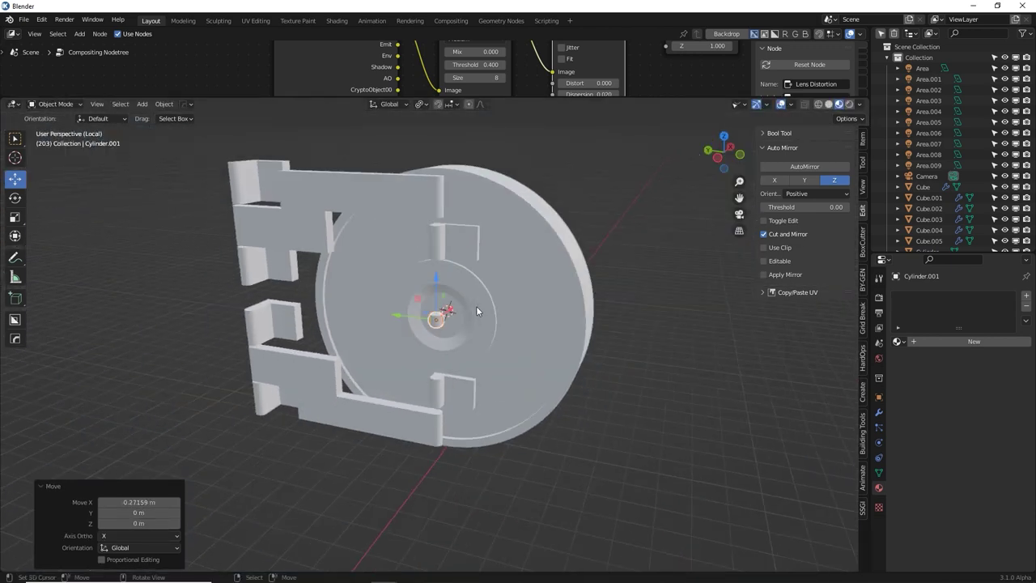
scroll(455, 346, "up", 3)
key("Tab")
key("s")
key("z")
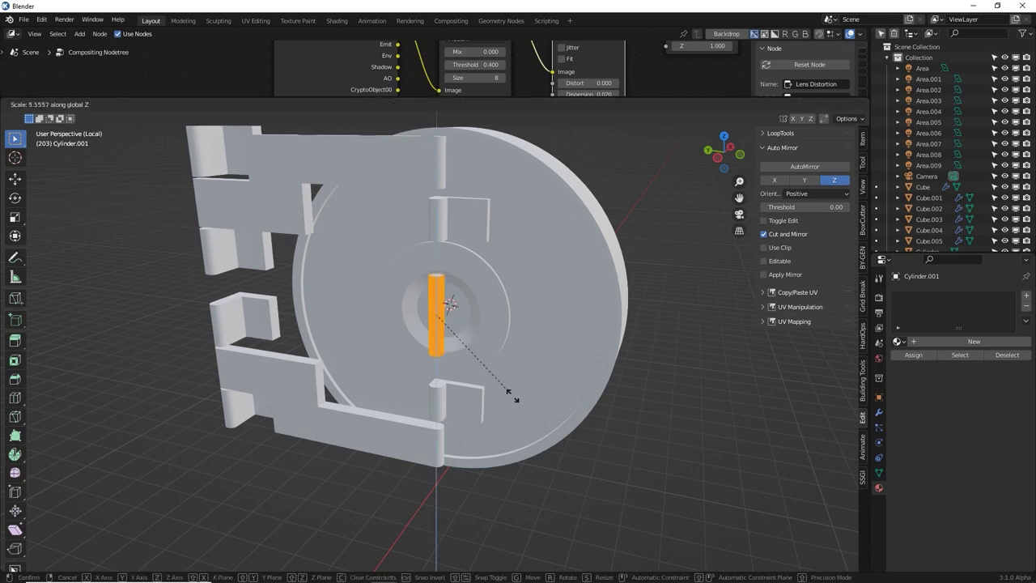
left_click(703, 237)
scroll(518, 194, "up", 3)
middle_click_drag(484, 139, 520, 224)
key("Tab")
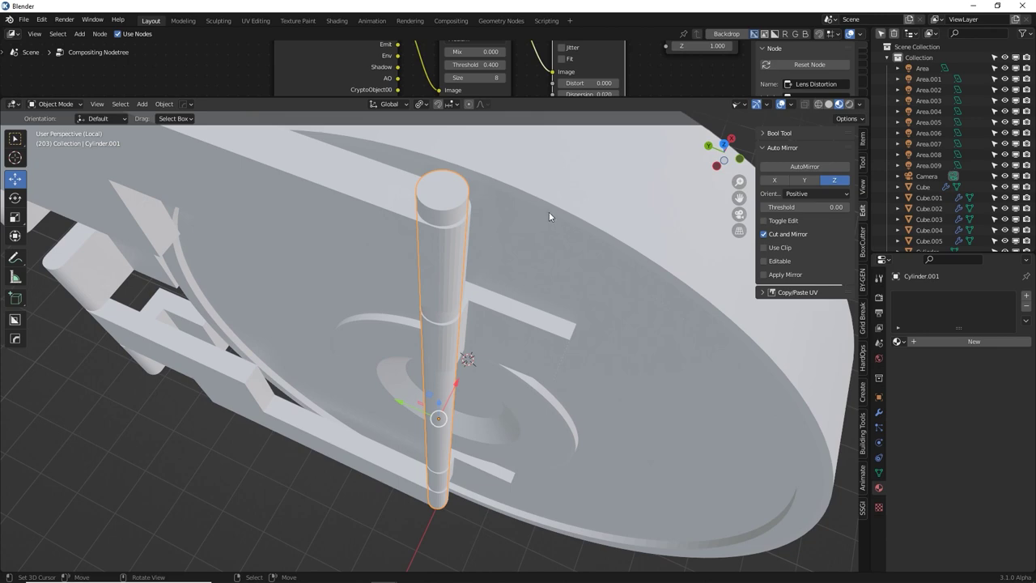
Thin the hinge pin by scaling it to 0.838 on X and Y while keeping its height
key("s")
key("shift+z")
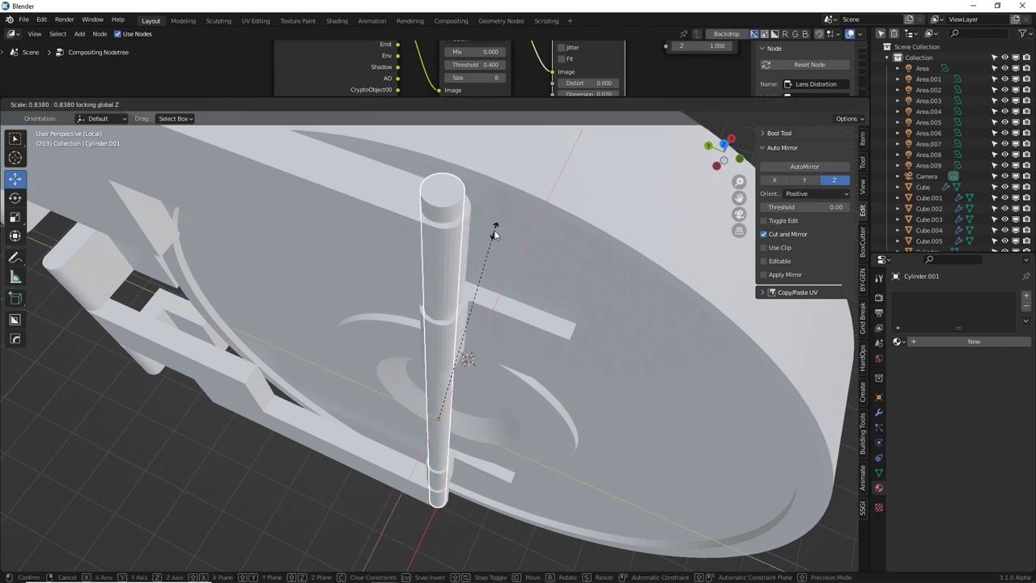
left_click(492, 224)
Make a linked duplicate of the pin about 7.11 m along Y and nudge it back along Y inside the arm's outer rounded end
middle_click_drag(492, 224, 609, 291)
key("shift+d")
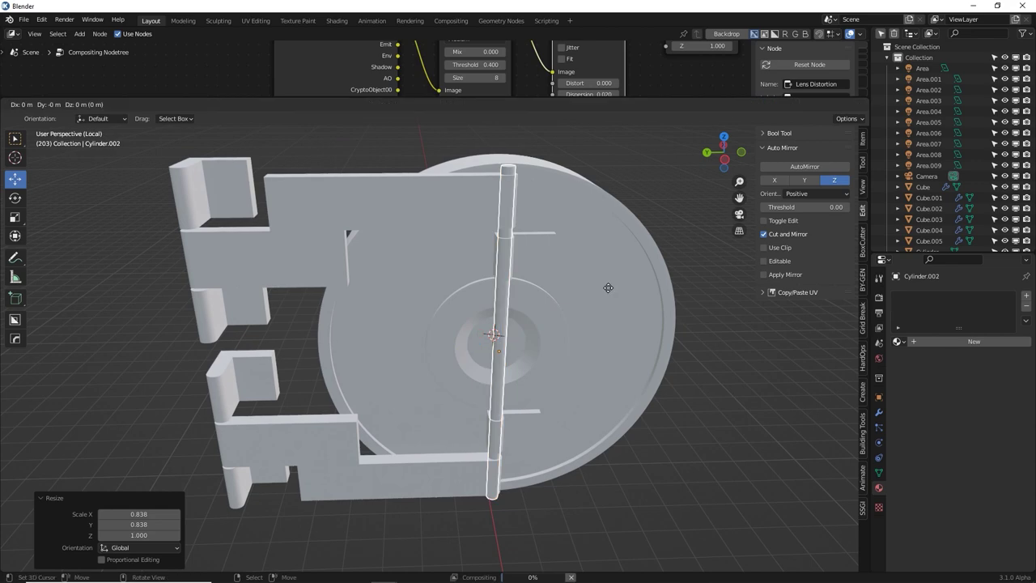
key("y")
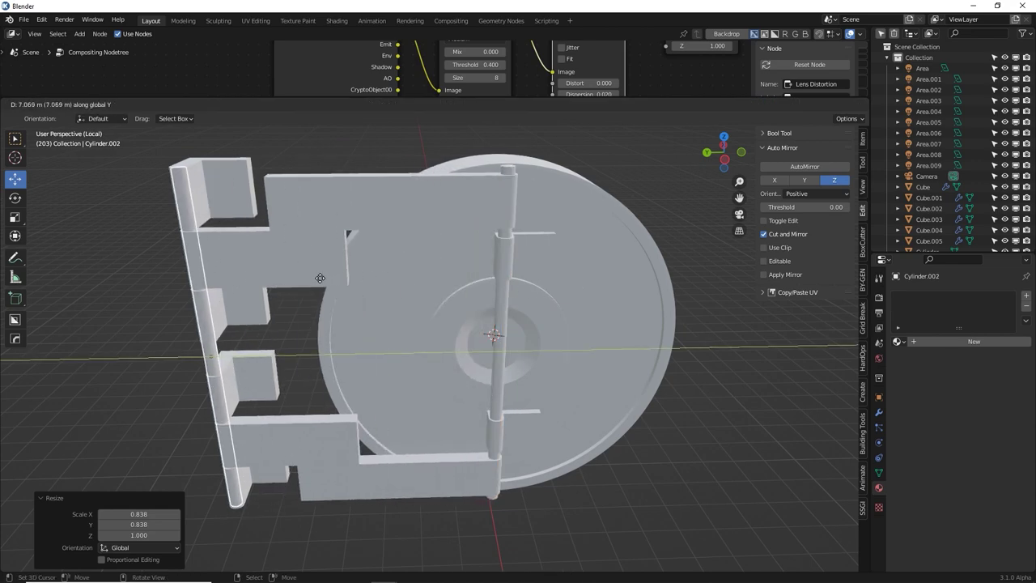
left_click(318, 277)
key("KP_7")
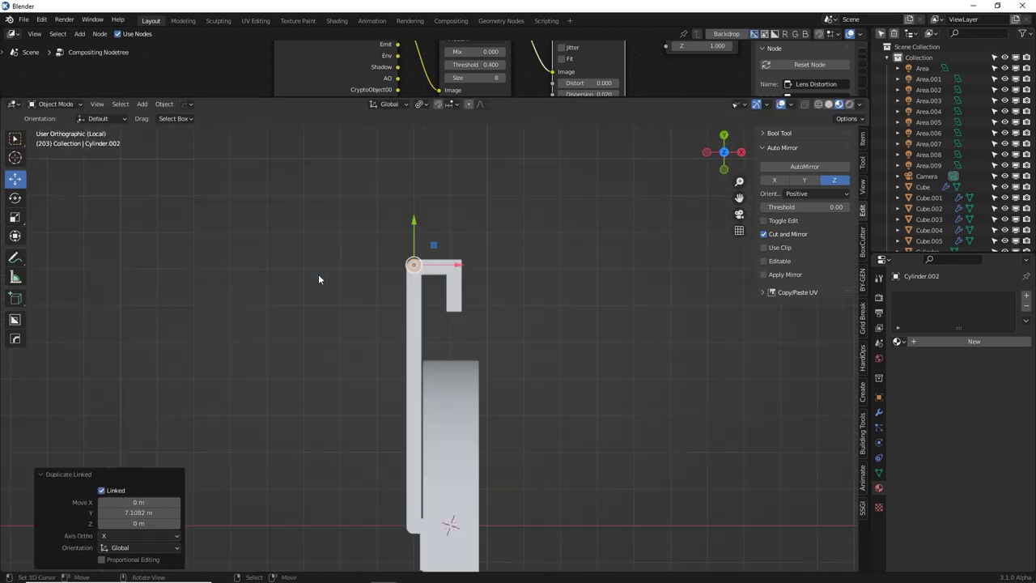
scroll(328, 272, "up", 6)
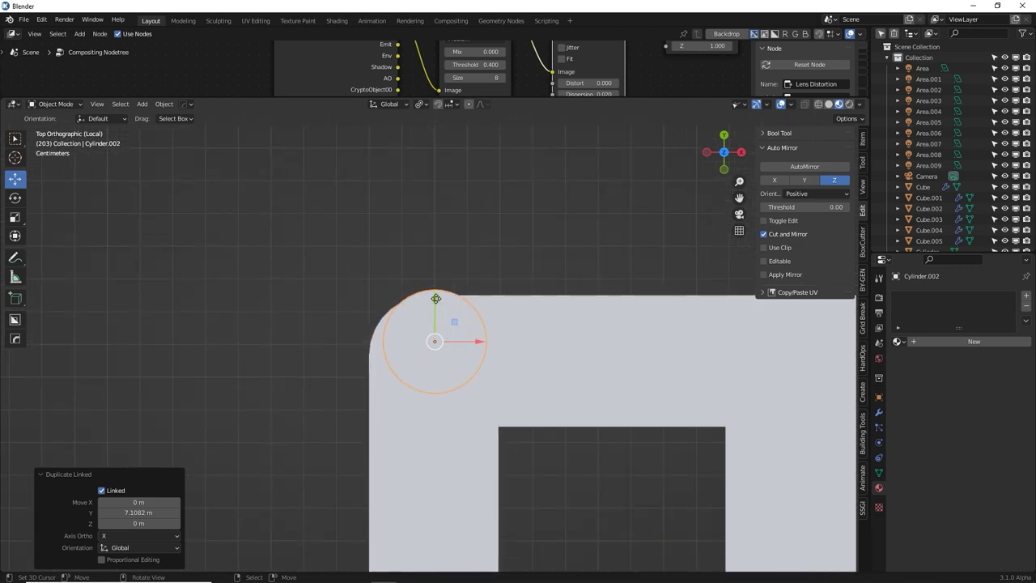
left_click_drag(436, 299, 435, 316)
Add one centred loop cut around the outer pin and bevel it about 1.8 m wide with 7 segments
middle_click_drag(428, 340, 447, 276)
scroll(541, 300, "down", 4)
key("Tab")
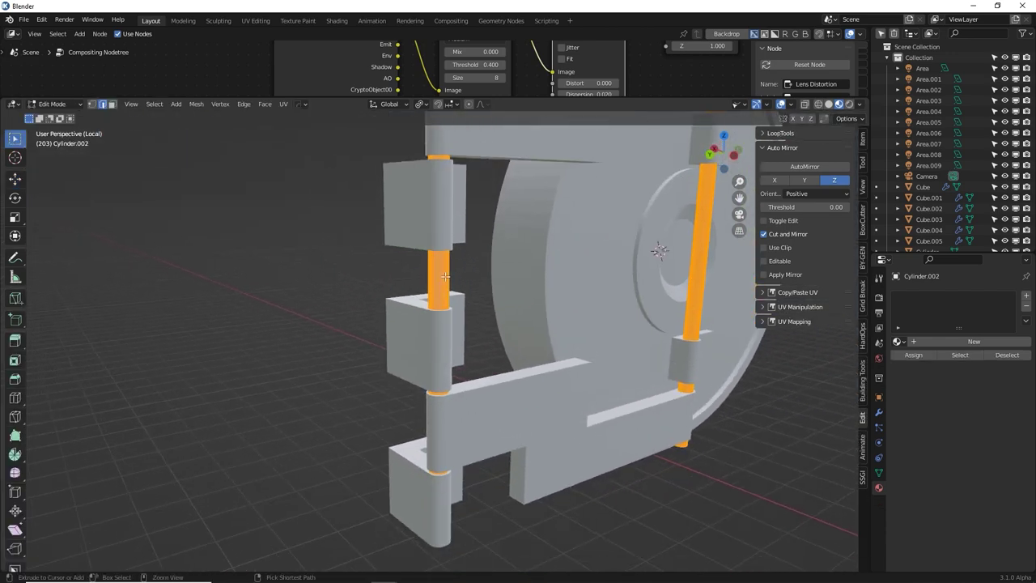
key("ctrl+r")
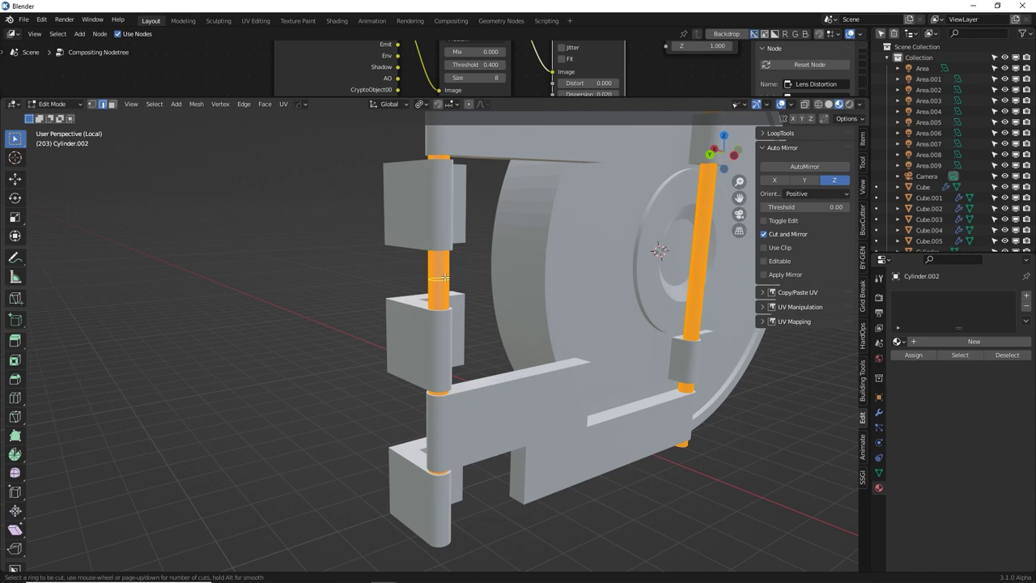
left_click(444, 277)
right_click(444, 277)
scroll(495, 316, "up", 5)
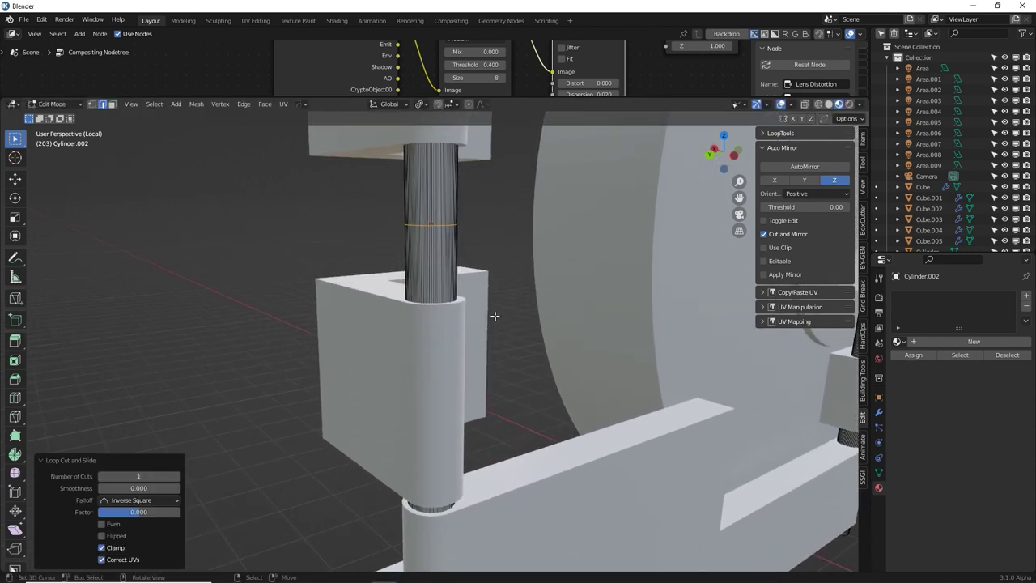
key("ctrl+b")
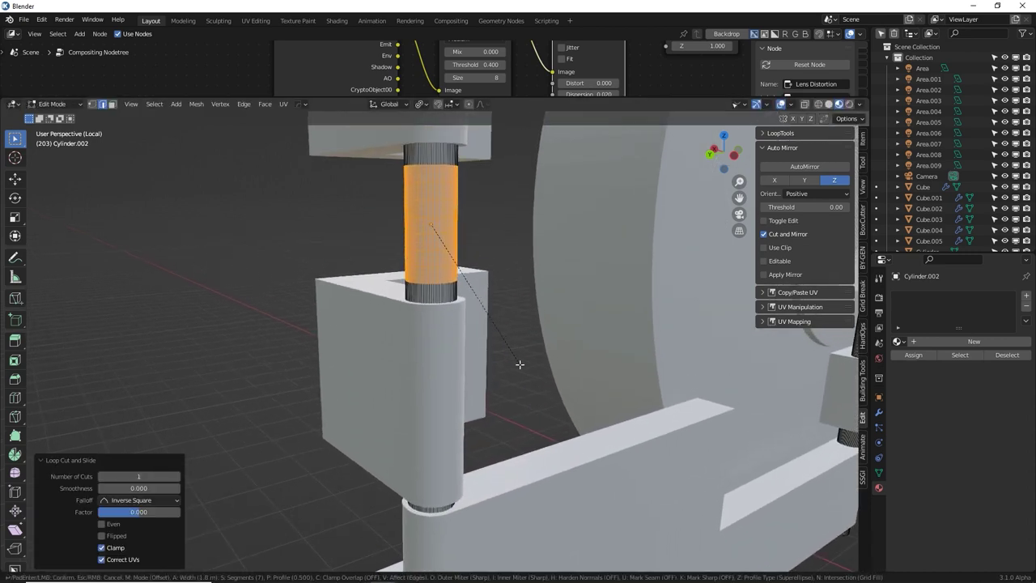
left_click(519, 365)
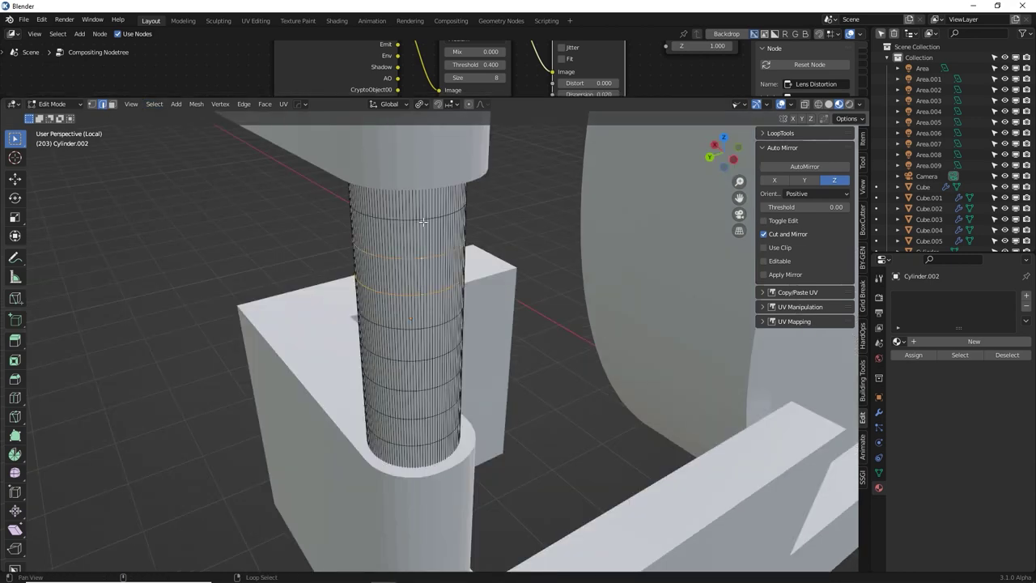
Select all the loop cuts around the outer pin and bevel them into narrow bands about 0.057 m wide with 1 segment
scroll(415, 319, "up", 4)
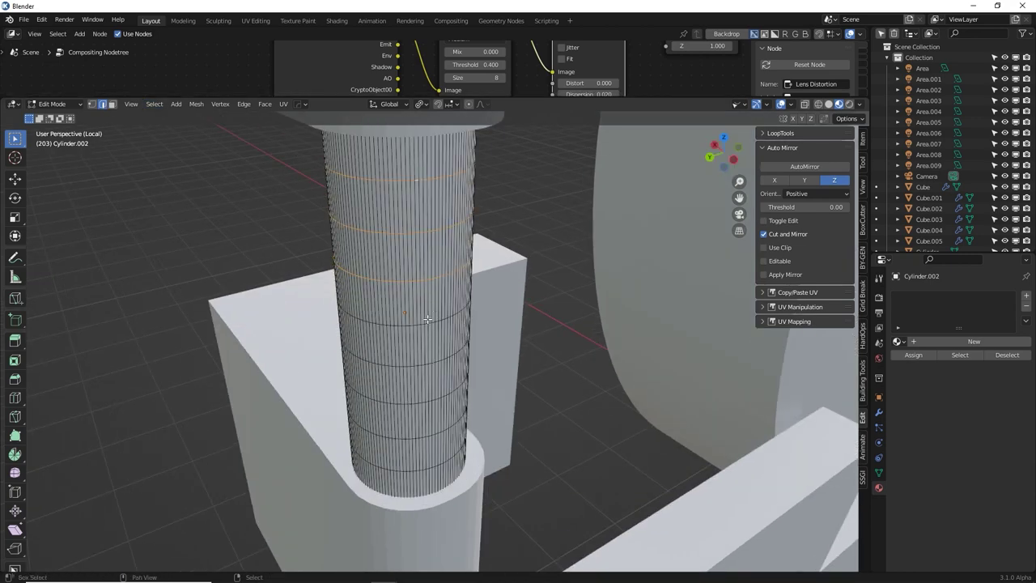
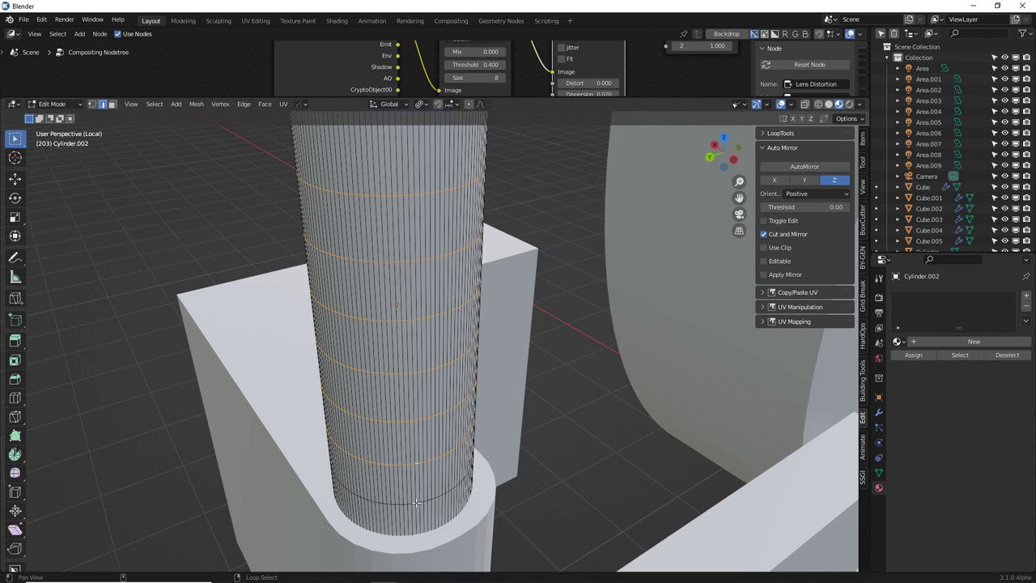
key("ctrl+b")
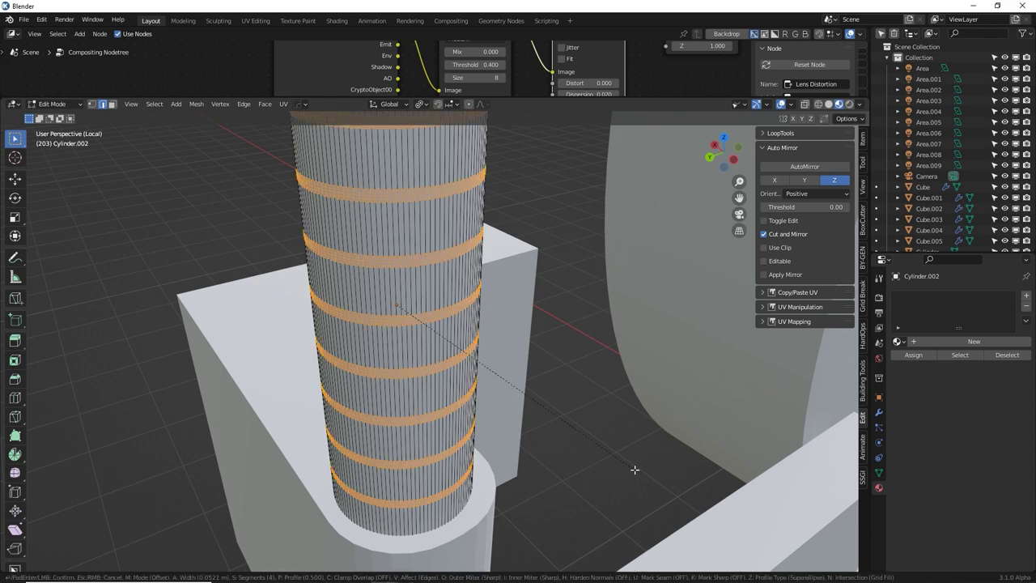
left_click(636, 469)
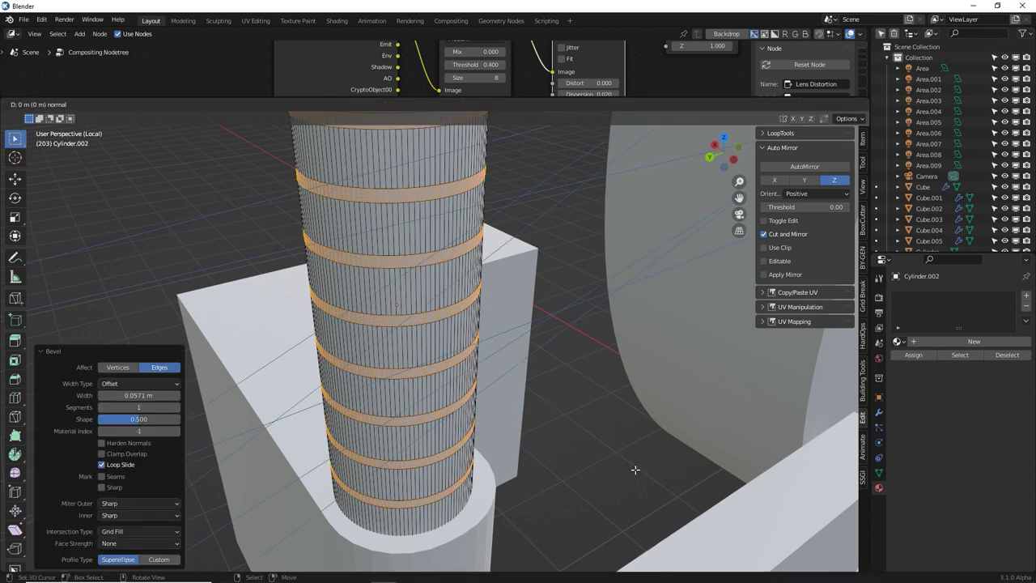
Extrude the narrow bands on the pin and scale them outward to about 1.05 on X and Y, forming raised rings
key("e")
key("s")
key("shift+z")
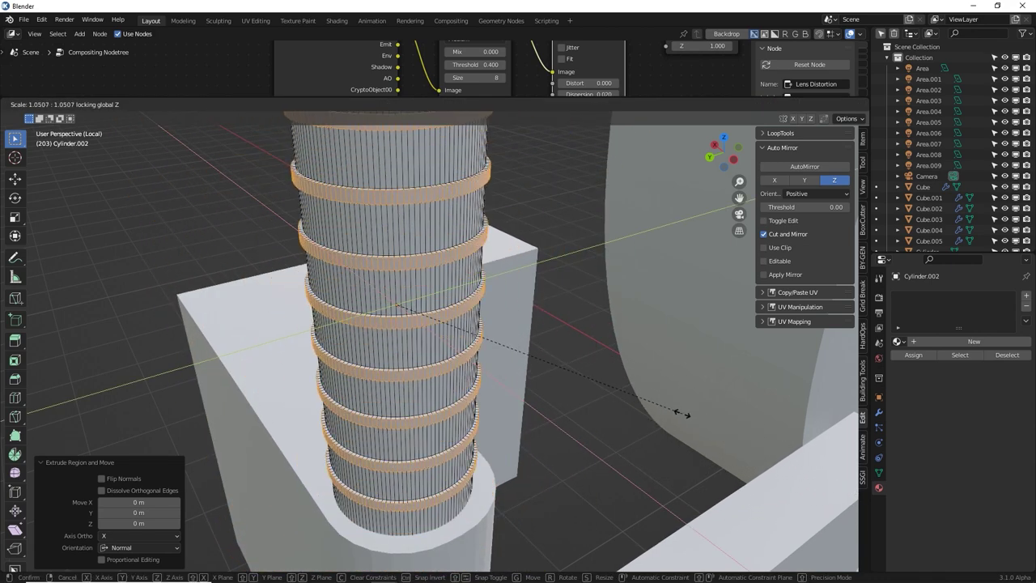
left_click(680, 412)
key("Tab")
scroll(679, 414, "down", 4)
scroll(627, 392, "down", 5)
Select the linked faces of the large disc's mesh and snap the 3D cursor to their centre
middle_click_drag(674, 414, 299, 411)
left_click(562, 417)
scroll(499, 414, "down", 2)
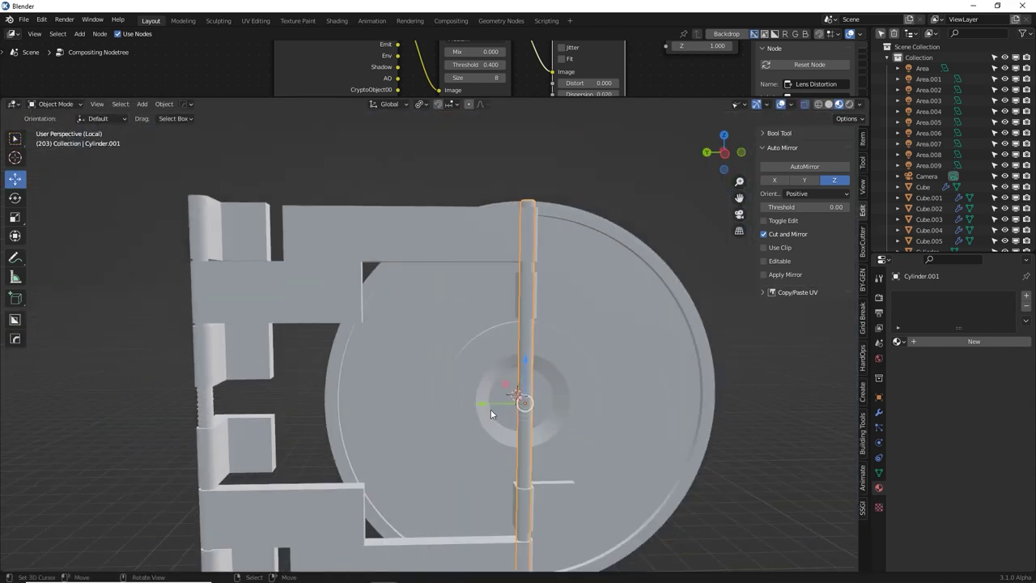
left_click(541, 341)
key("ctrl+KP_3")
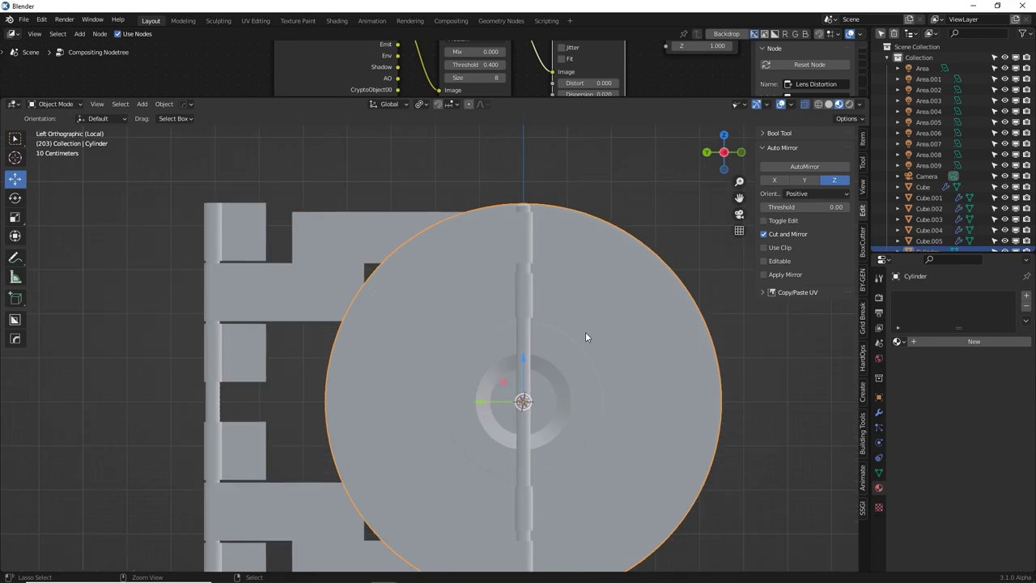
key("KP_Decimal")
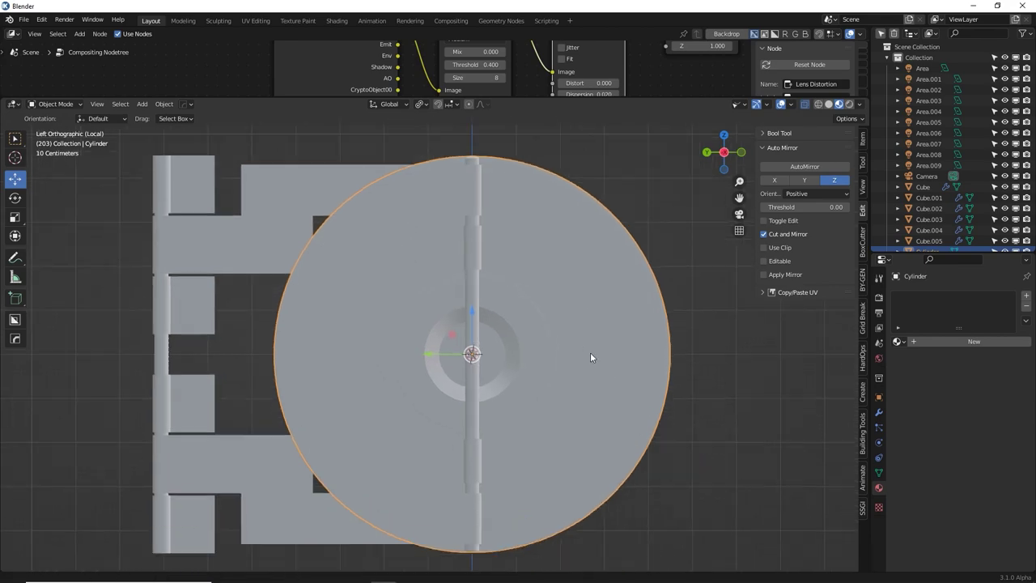
key("Tab")
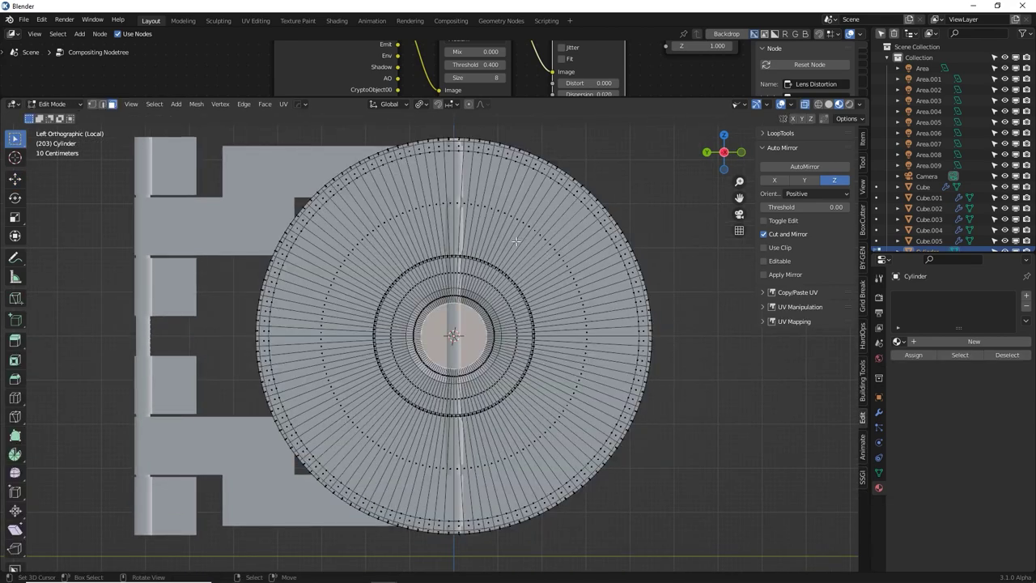
key("l")
key("shift+s")
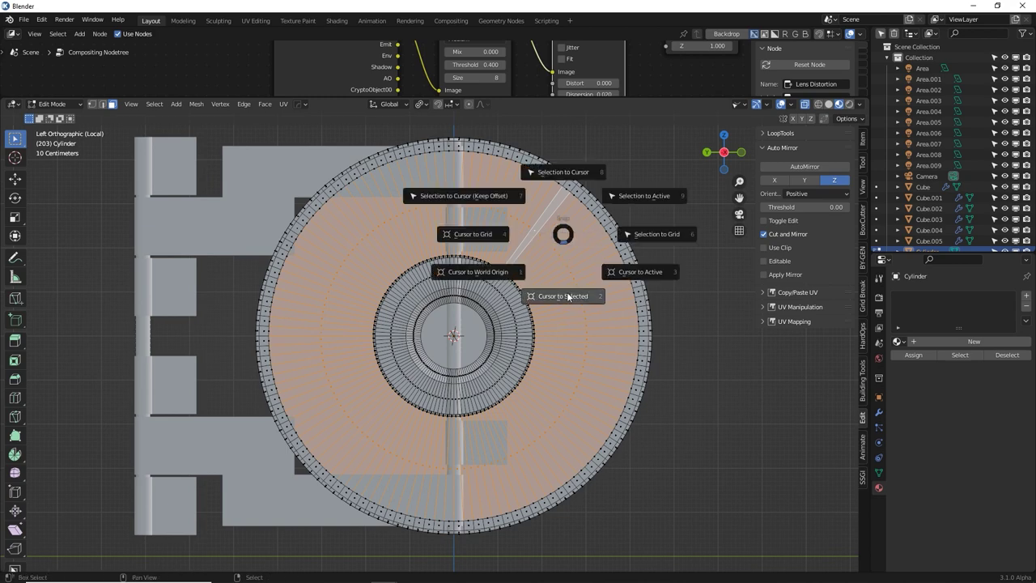
left_click(567, 296)
key("Tab")
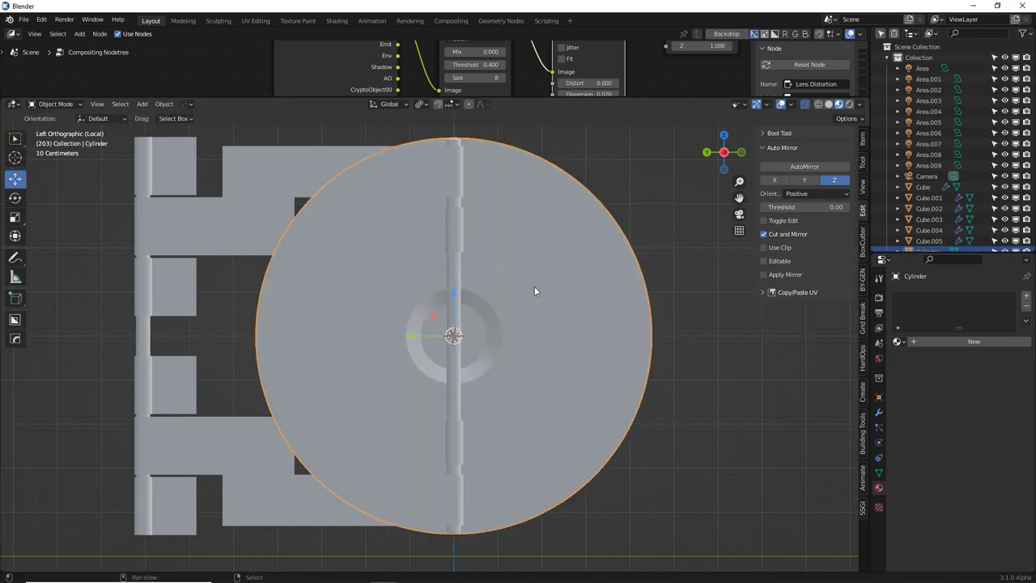
key("Tab")
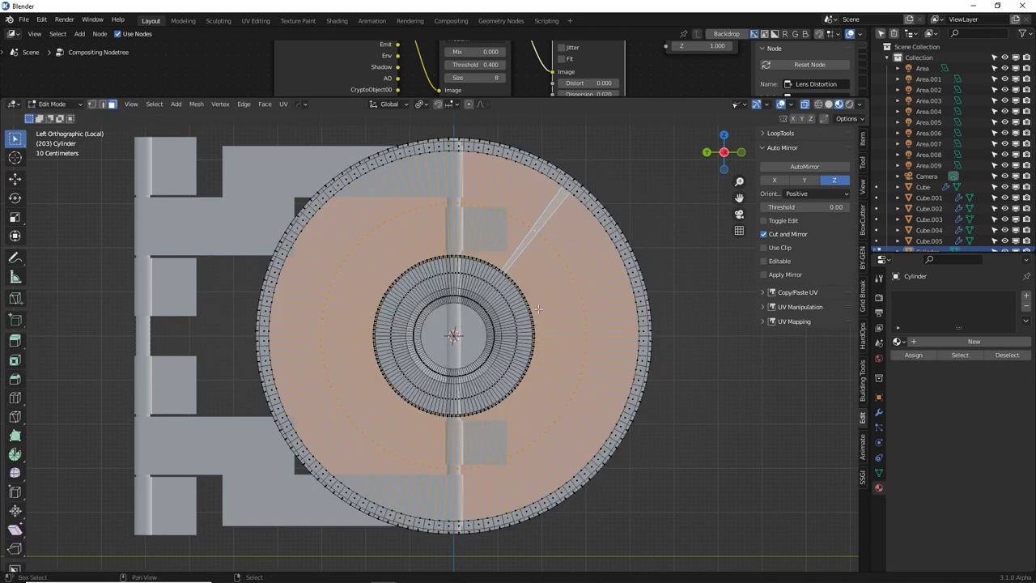
Add a UV sphere inside the disc's mesh with 16 segments and 8 rings
key("shift+a")
left_click(492, 289)
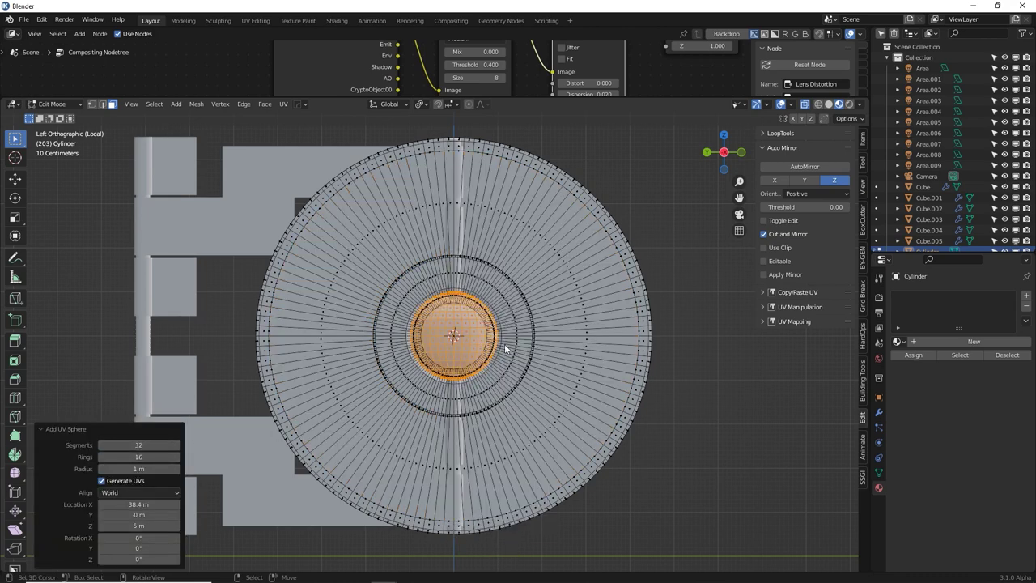
left_click(142, 447)
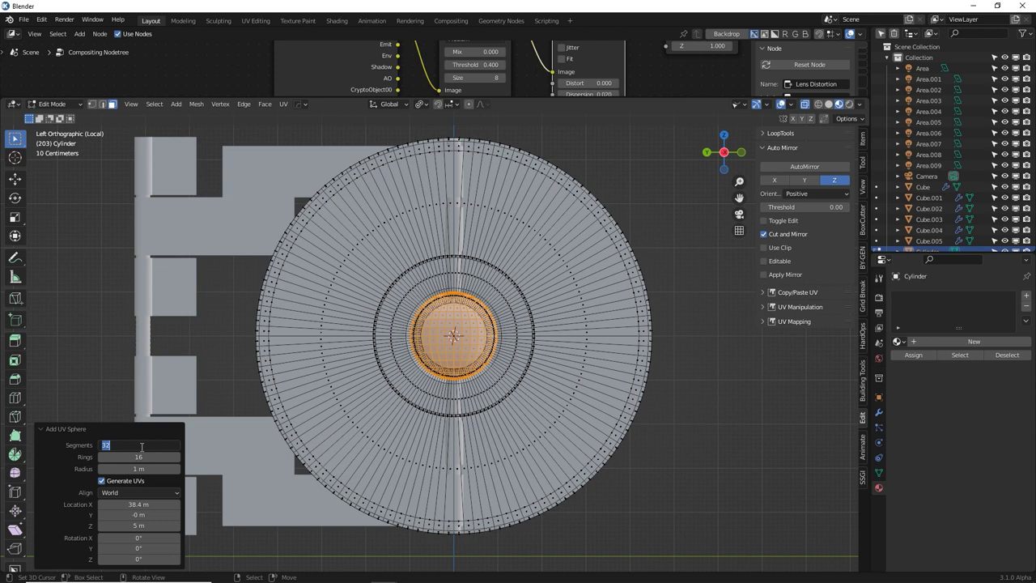
type("16")
key("Tab")
type("8")
key("Return")
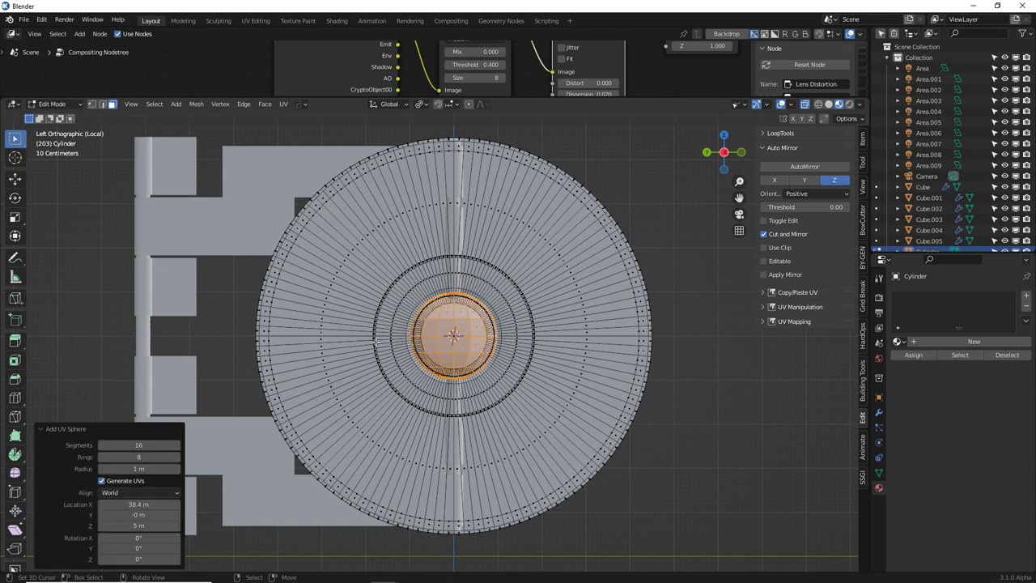
Move the sphere about 3.98 m up along Z, close to the disc's upper rim
key("g")
key("z")
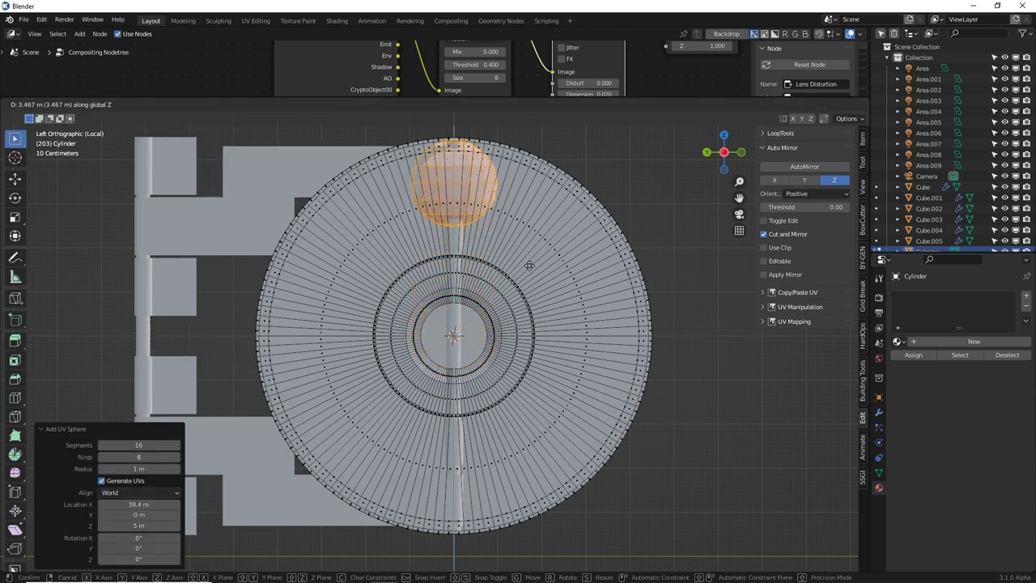
left_click(530, 248)
scroll(486, 324, "up", 4)
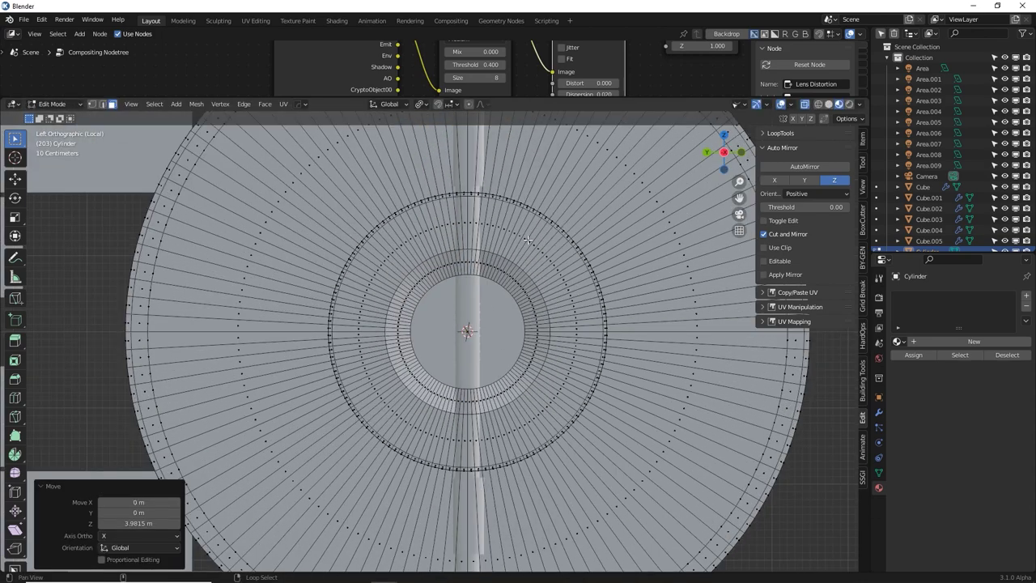
scroll(450, 381, "up", 4)
Scale the sphere down to 0.06 and flatten it to 0.726 along X, making a small rivet
key("s")
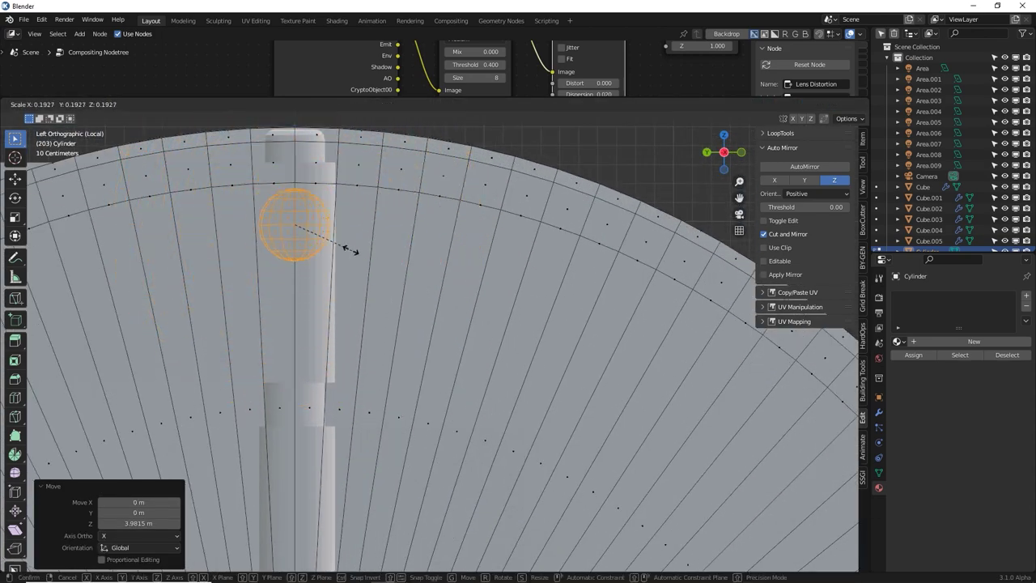
left_click(314, 230)
middle_click_drag(314, 230, 825, 140)
middle_click_drag(807, 106, 494, 294)
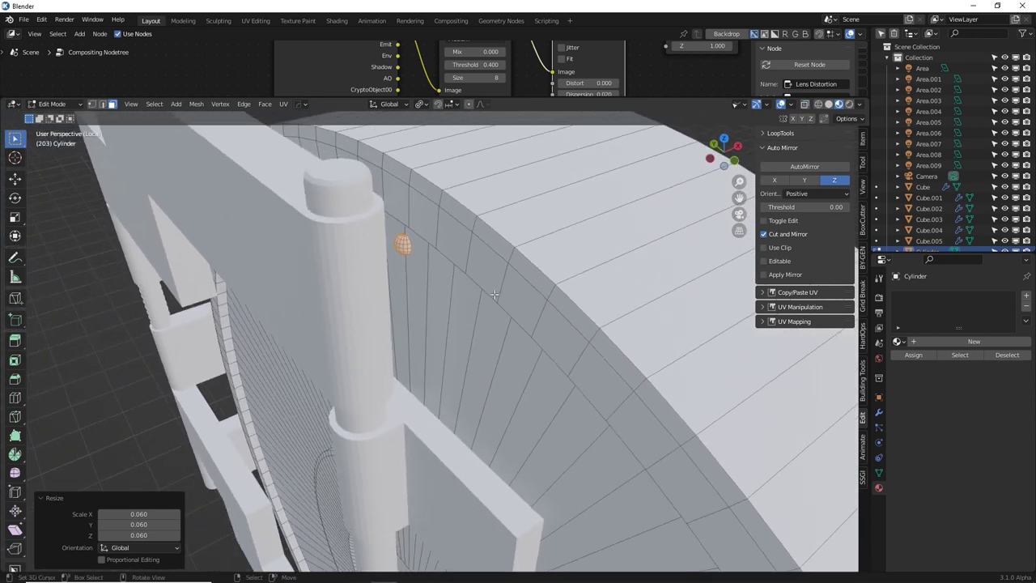
key("s")
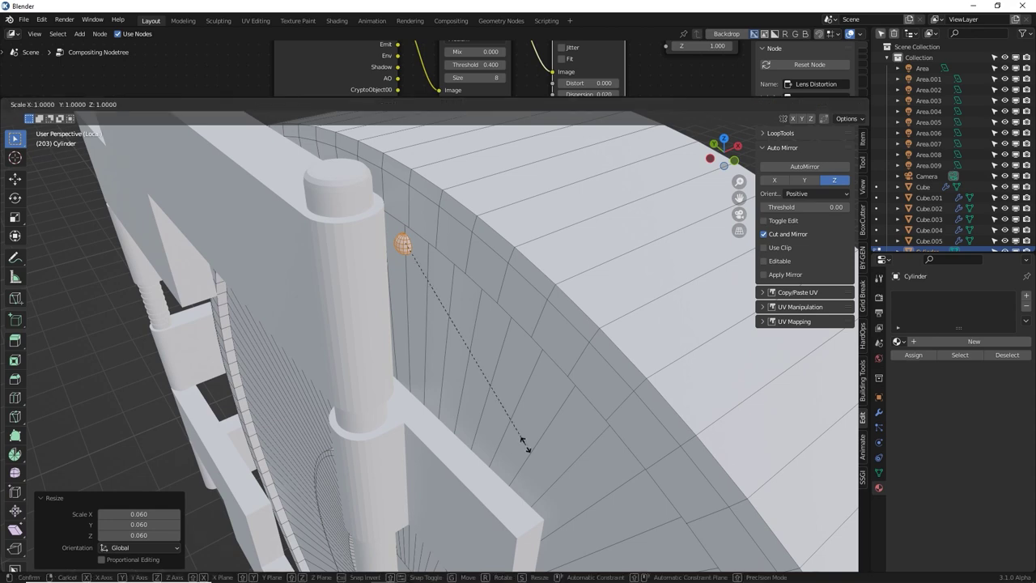
key("x")
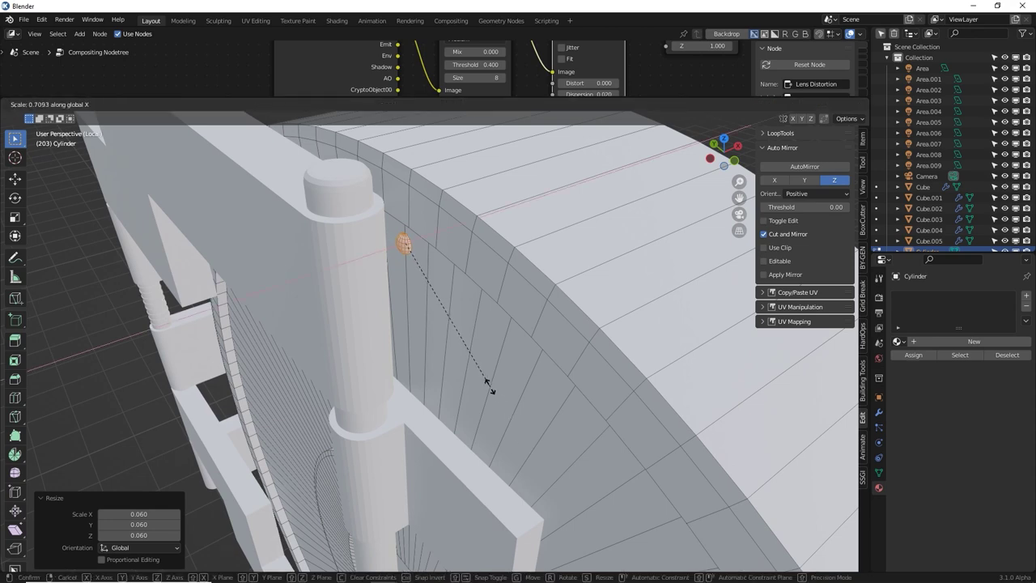
left_click(489, 391)
middle_click_drag(490, 391, 685, 559)
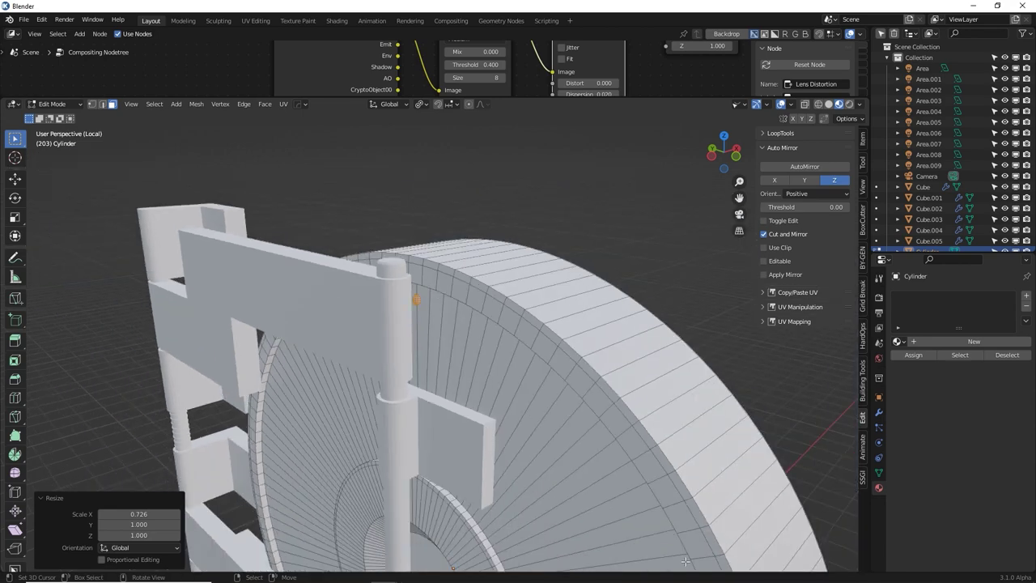
middle_click_drag(597, 401, 609, 336, "shift")
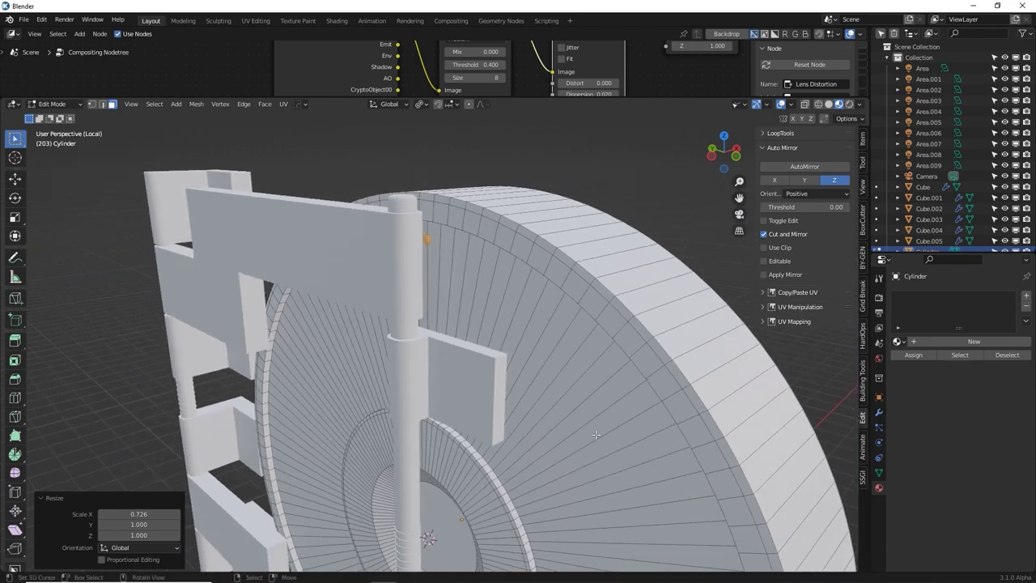
Set the pivot point to the 3D cursor and repeat rotated duplicates of the rivet every 10° into a full ring around the disc
key("ctrl+KP_3")
middle_click_drag(600, 435, 618, 364, "shift")
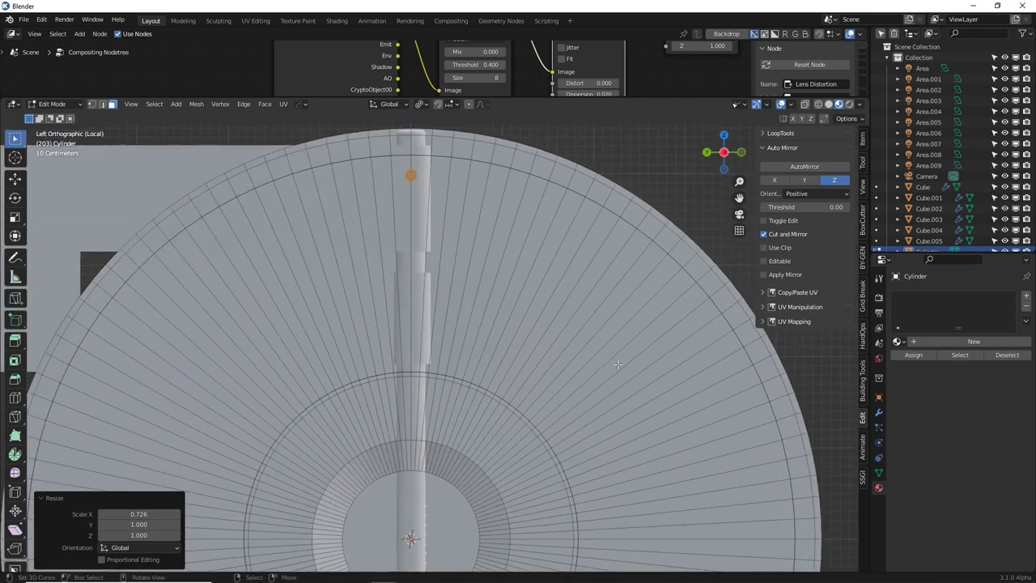
scroll(618, 364, "down", 4)
middle_click_drag(426, 431, 447, 385, "shift")
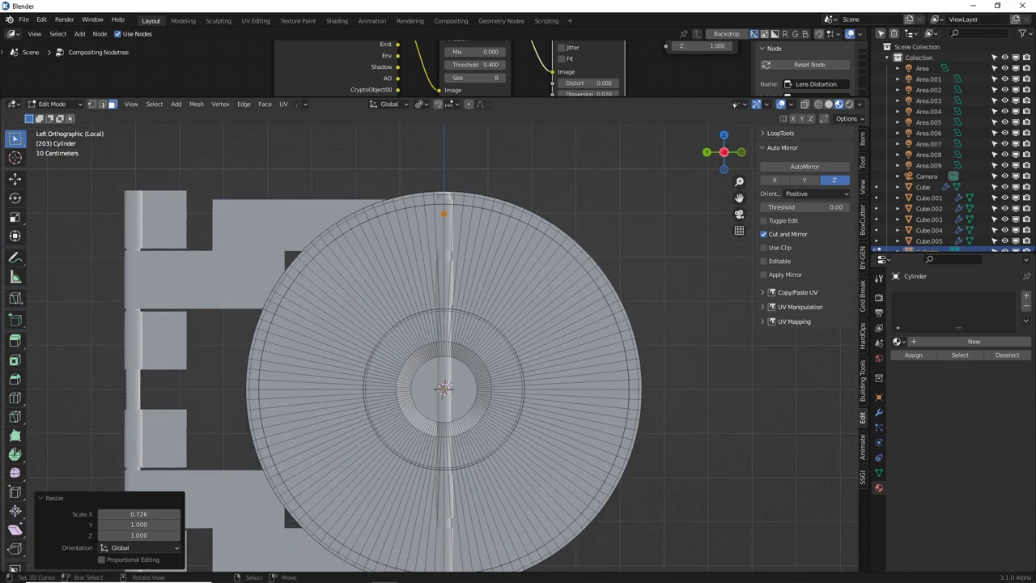
left_click(419, 106)
left_click(443, 131)
key("g")
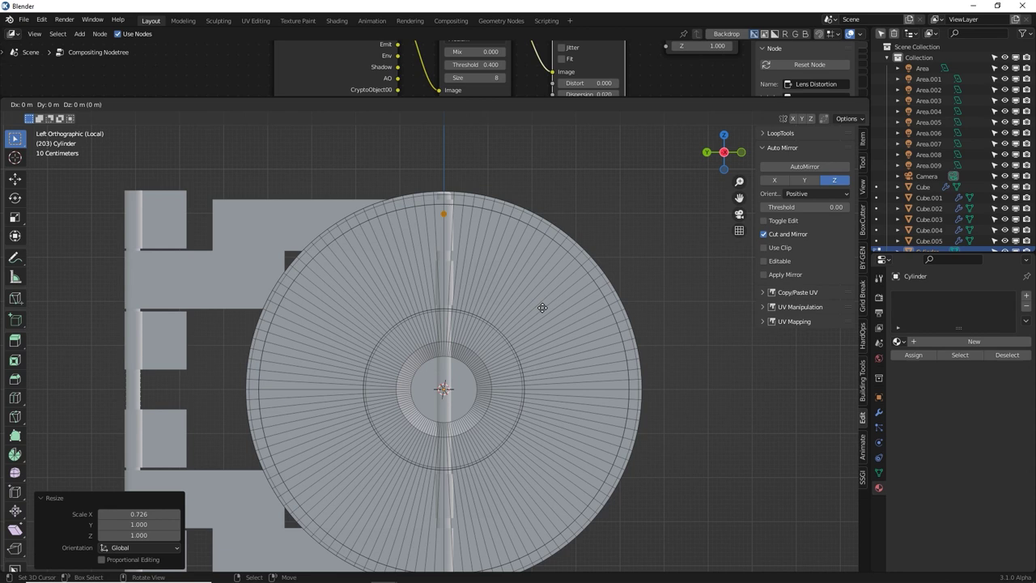
key("r")
key("Return")
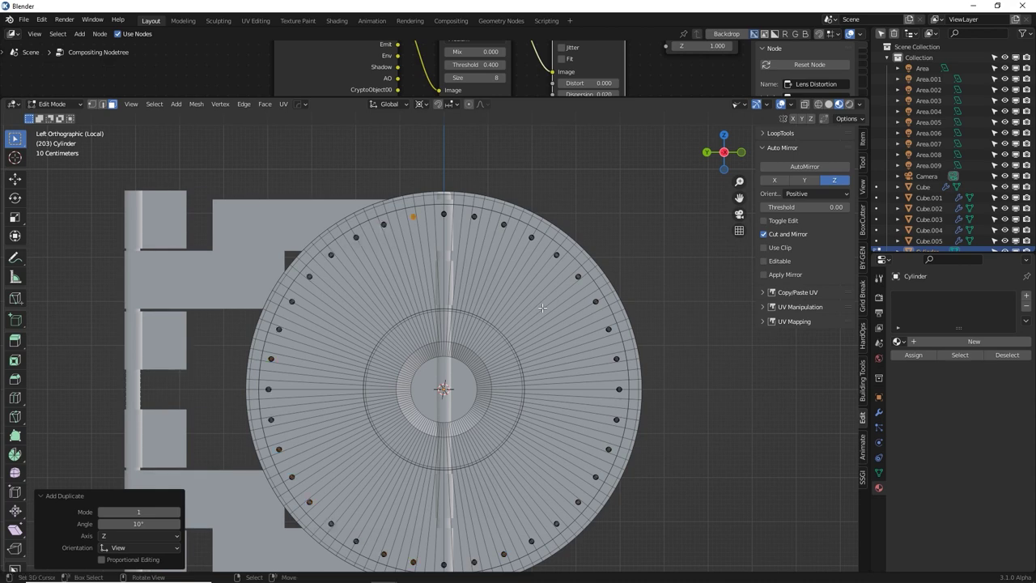
Extend the selection to the whole linked rivet and select all matching rivets in the ring by equal perimeter
middle_click_drag(536, 305, 475, 211)
key("Tab")
key("Tab")
key("ctrl+l")
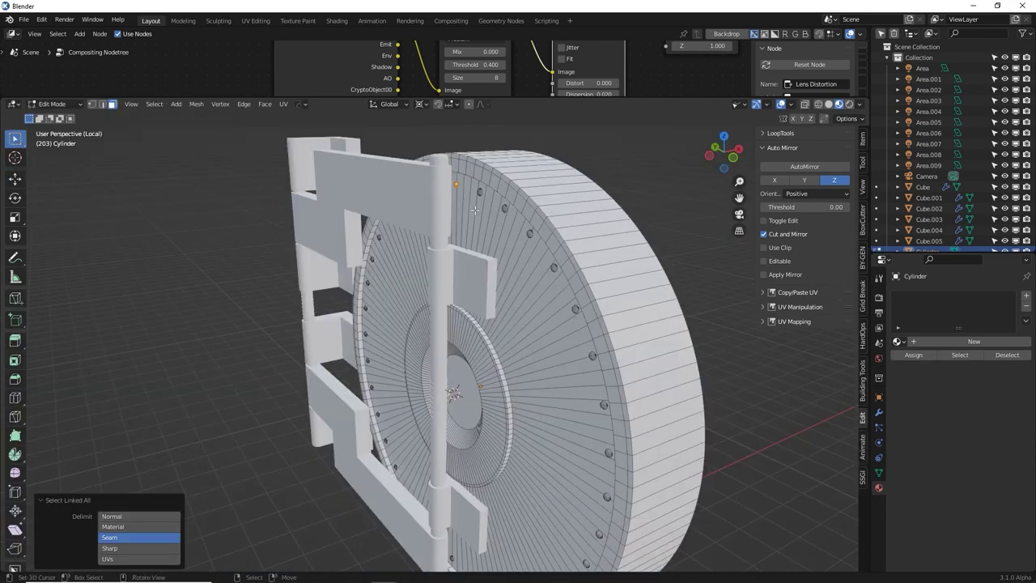
key("shift+g")
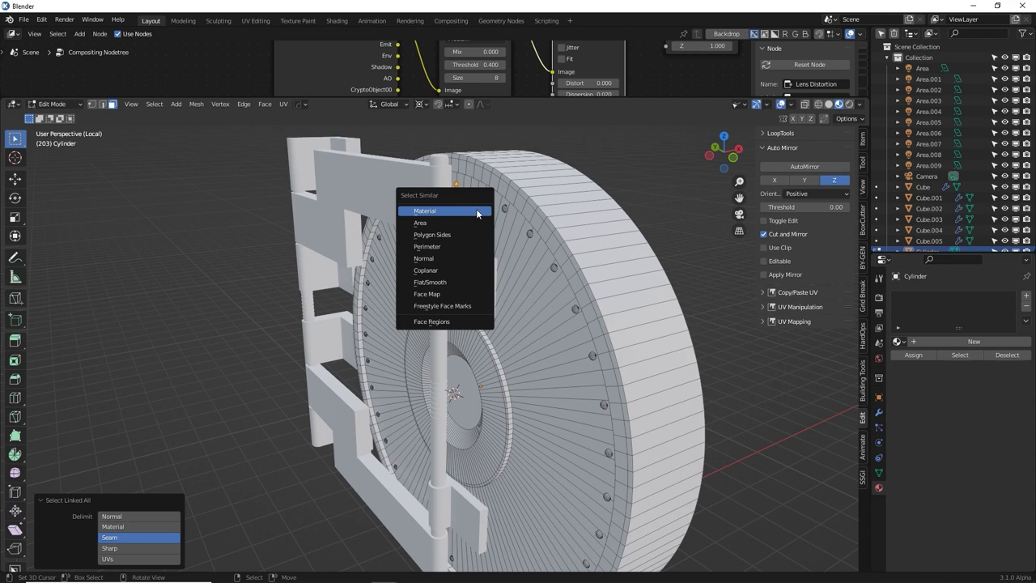
left_click(445, 246)
middle_click_drag(444, 246, 636, 437)
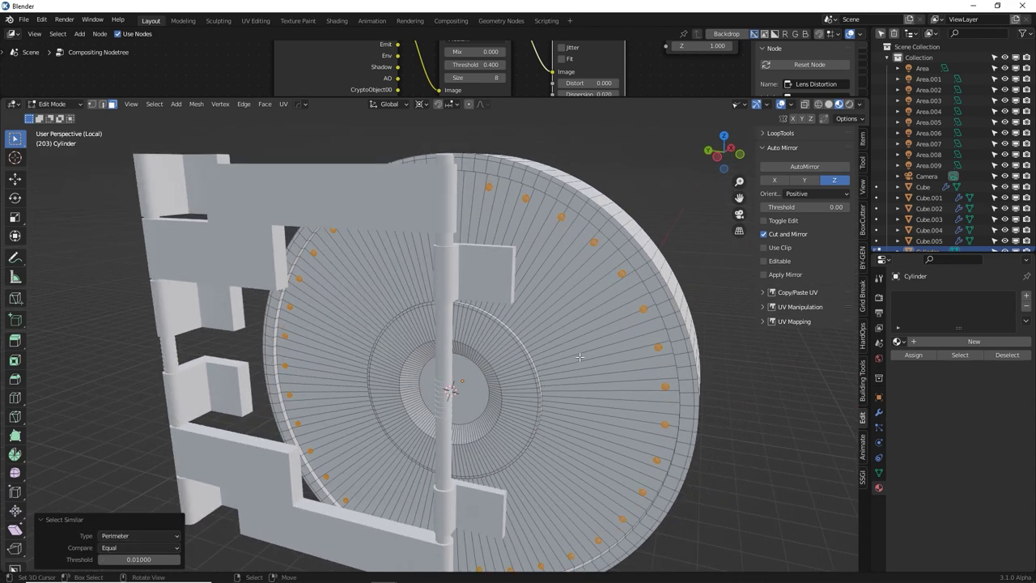
key("KP_1")
key("KP_3")
key("ctrl+KP_3")
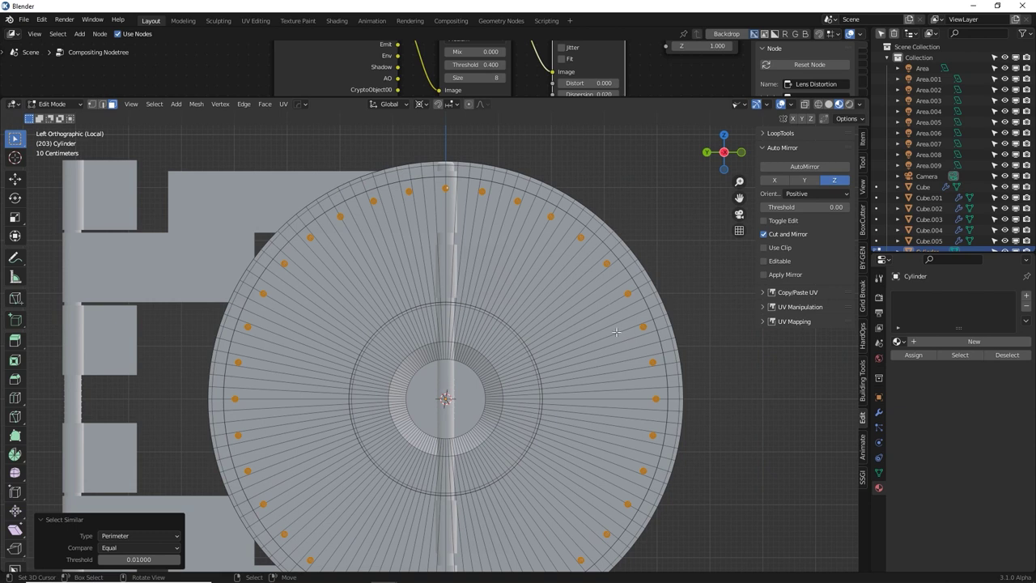
Duplicate the outer ring of rivets in place and scale the copy about the 3D cursor by about 0.491
key("shift+d")
key("Escape")
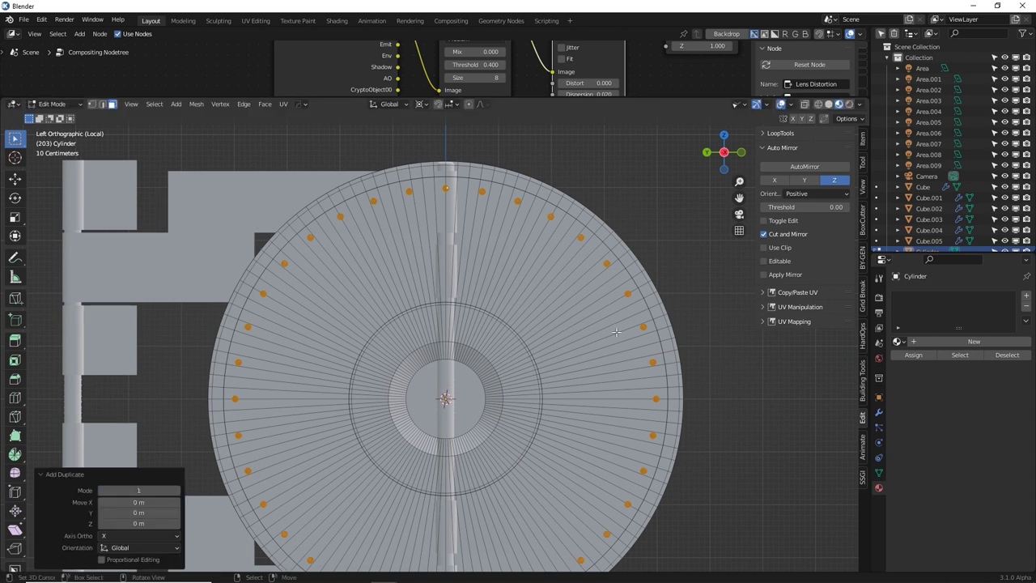
left_click(426, 103)
left_click(452, 140)
middle_click_drag(452, 153, 584, 386)
key("s")
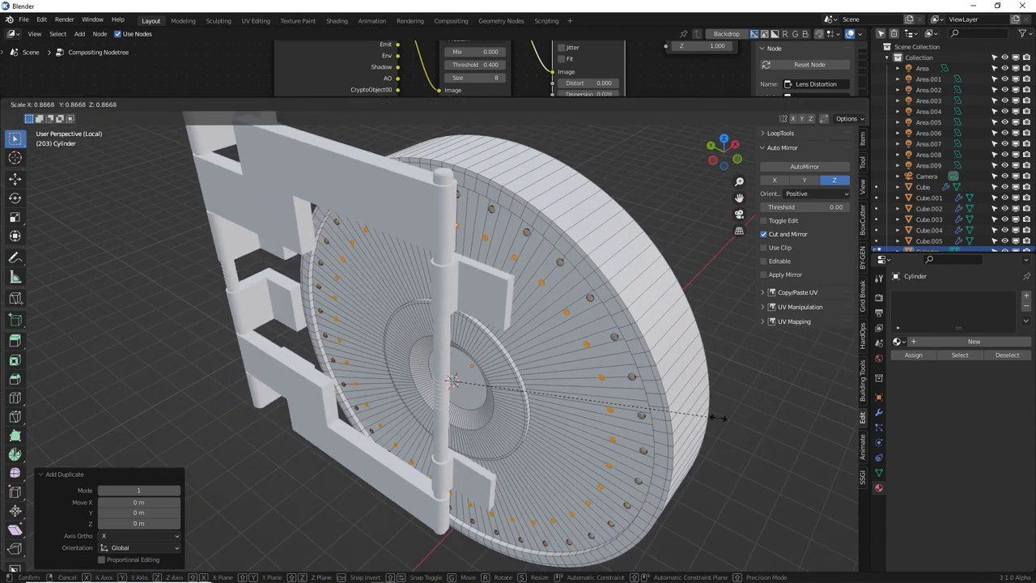
left_click(607, 403)
Scale the duplicated rivet ring about the 3D cursor by about 0.974 to fit it around the raised inner ring
scroll(526, 392, "up", 6)
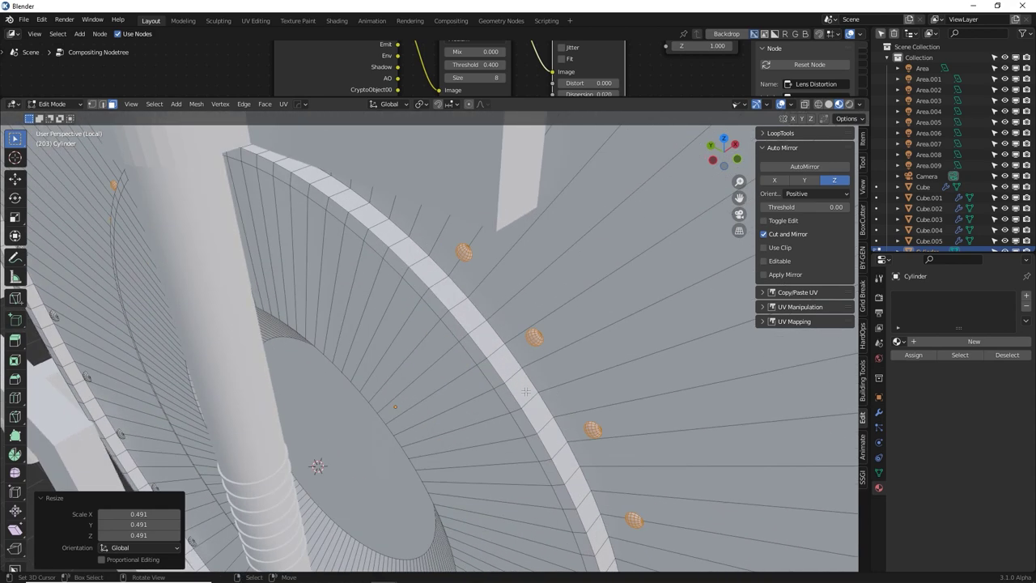
scroll(572, 374, "down", 3)
scroll(615, 364, "down", 2)
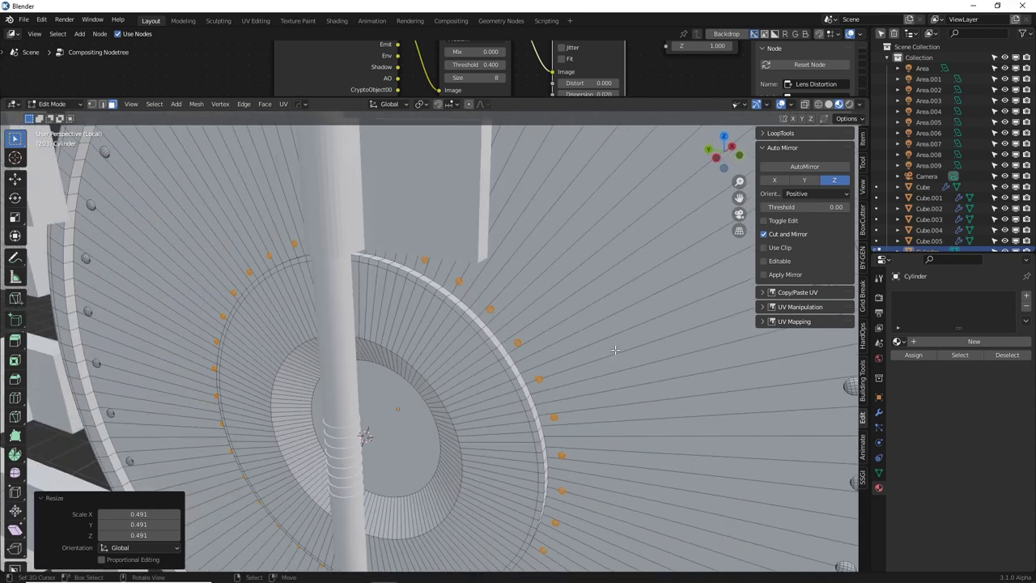
key("s")
left_click(665, 353)
middle_click_drag(665, 353, 510, 415)
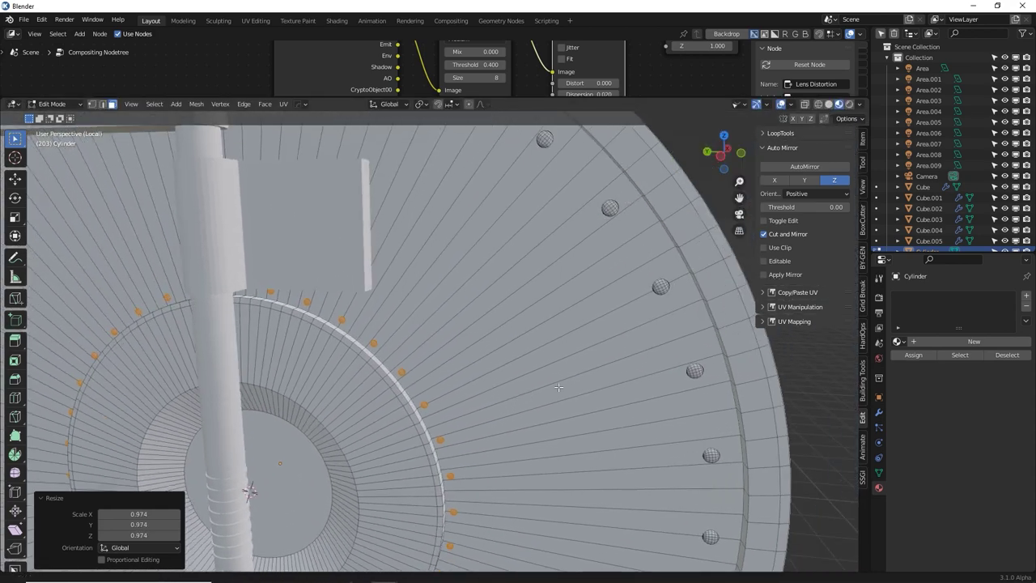
Set the pivot point to individual origins and, with X-ray on in top view, enlarge the inner rivets by about 2.236
left_click(421, 104)
left_click(437, 142)
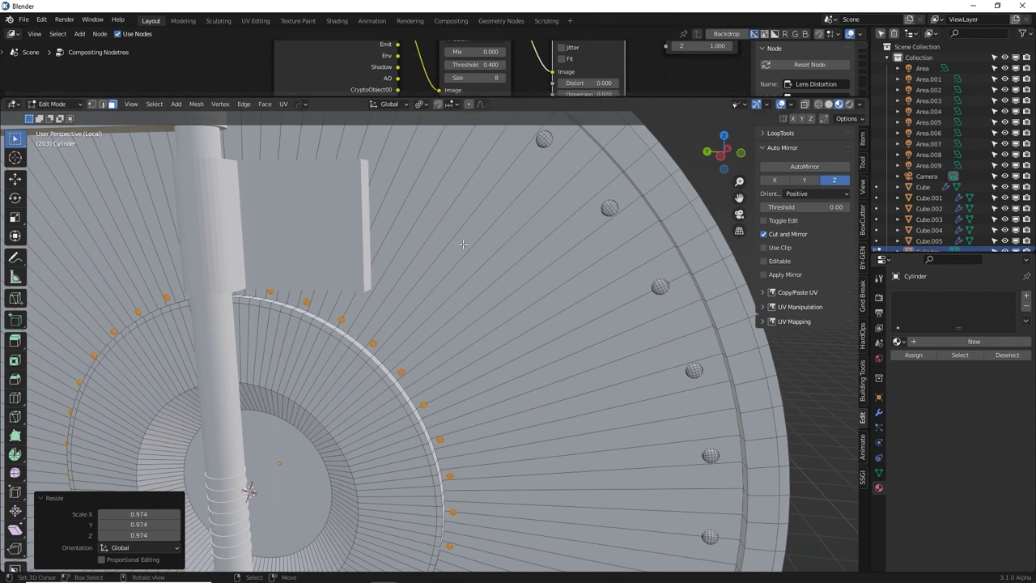
key("s")
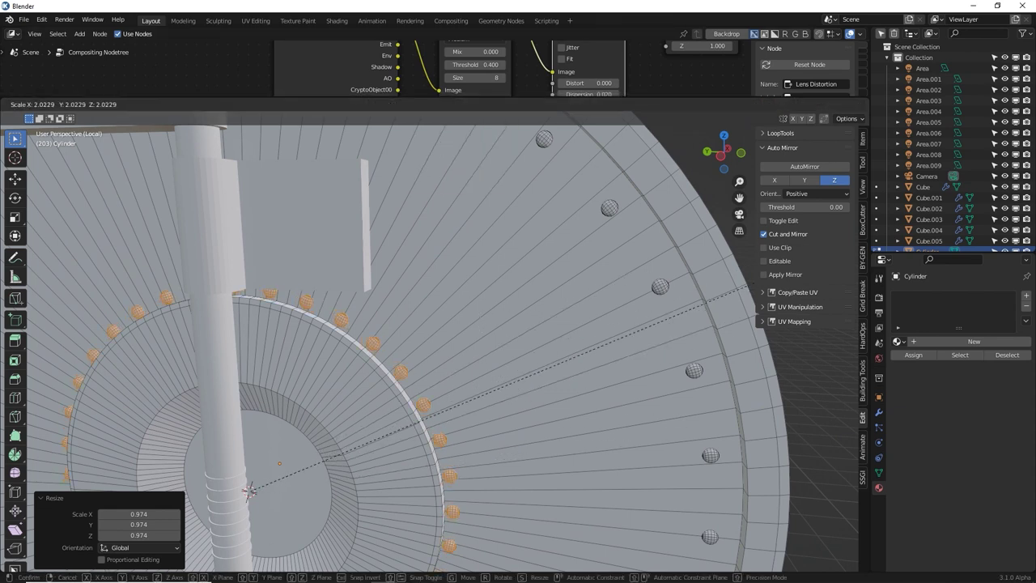
key("Escape")
key("KP_7")
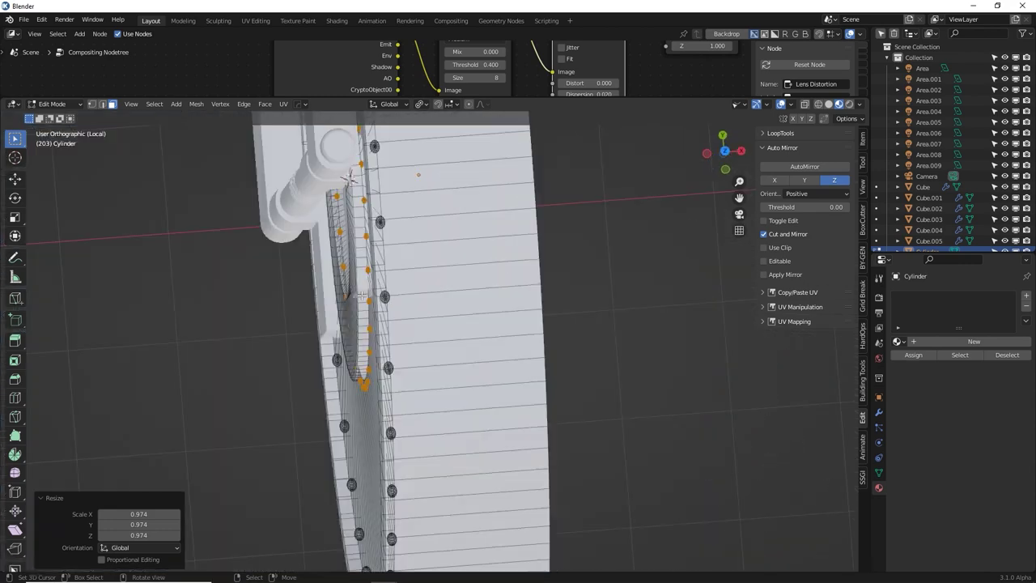
scroll(368, 296, "up", 2)
middle_click_drag(387, 239, 519, 395, "shift")
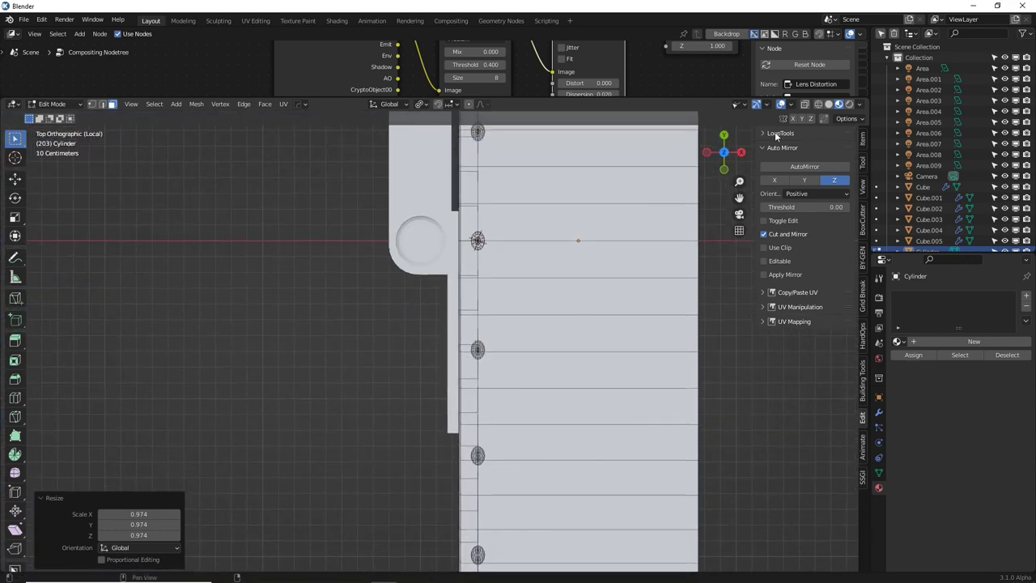
left_click(805, 106)
scroll(435, 309, "up", 4)
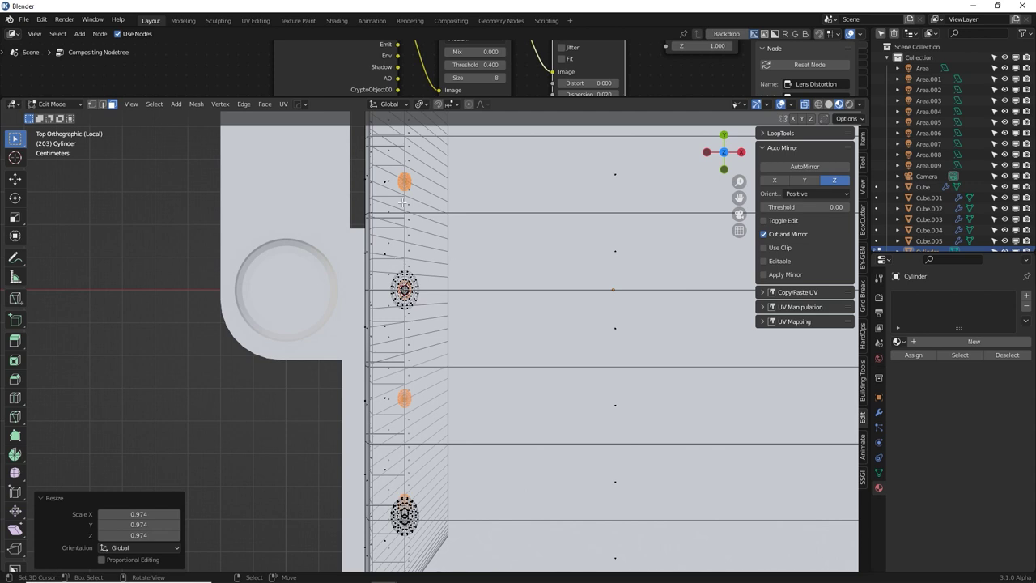
key("s")
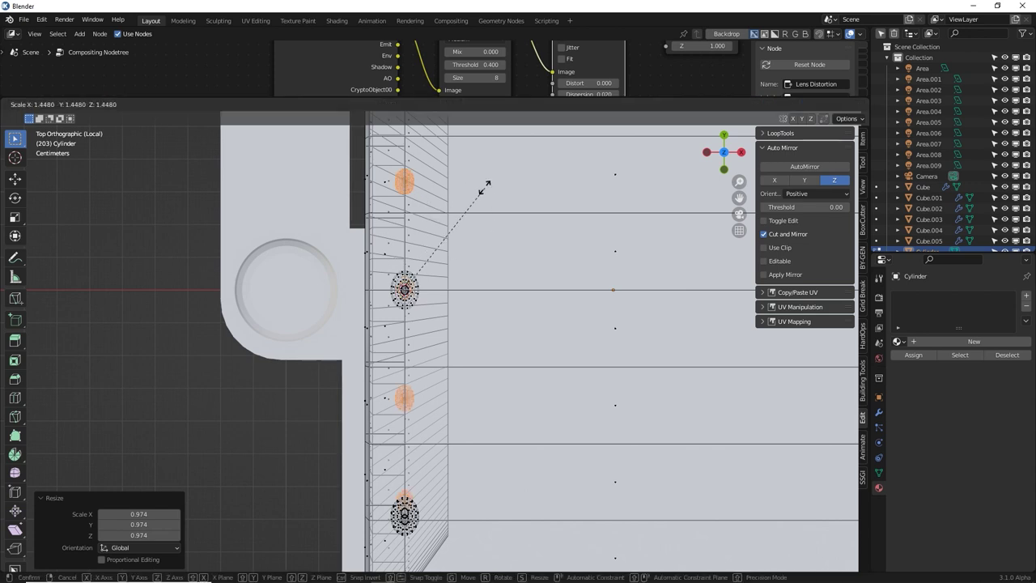
left_click(544, 149)
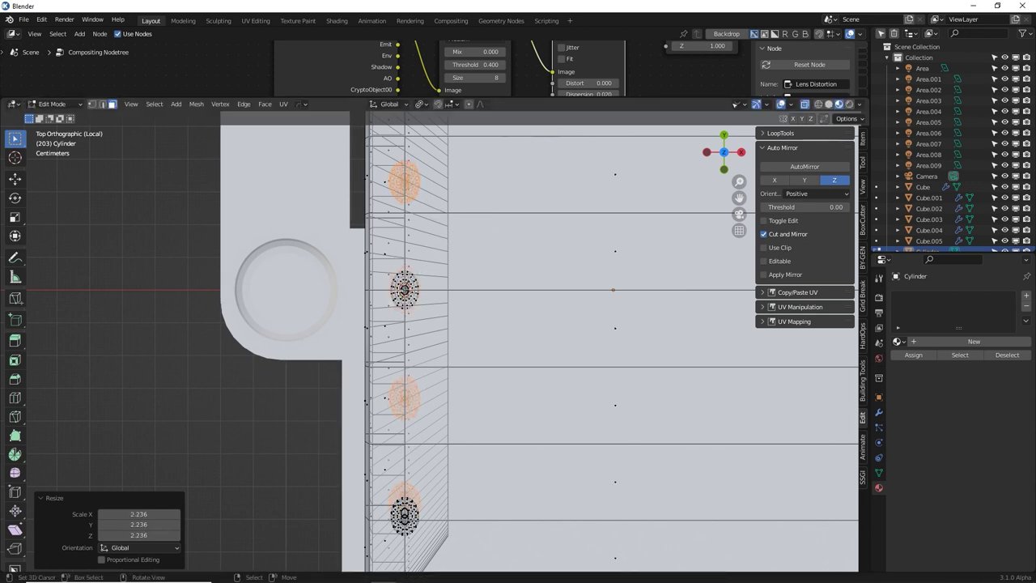
Scale the inner-ring rivets down slightly around their own origins, by about 0.955
scroll(501, 368, "up", 4)
middle_click_drag(502, 368, 448, 437, "shift")
key("s")
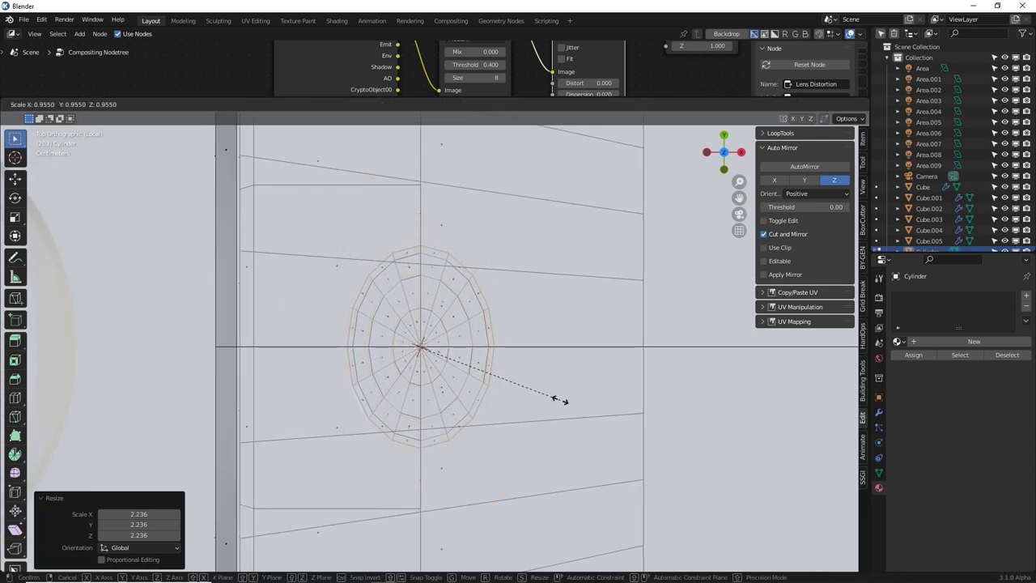
left_click(558, 400)
Select the upper hinge plate's linked geometry in Cube.005 and move it up about 0.132 m along Z
middle_click_drag(558, 399, 486, 258)
key("Tab")
left_click(486, 259)
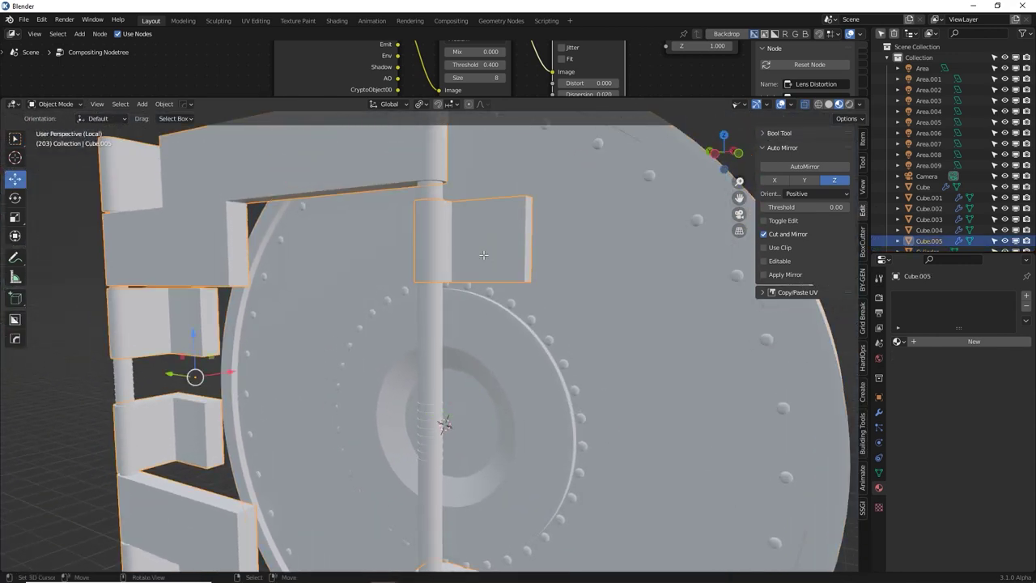
key("Tab")
left_click(485, 259)
key("ctrl+l")
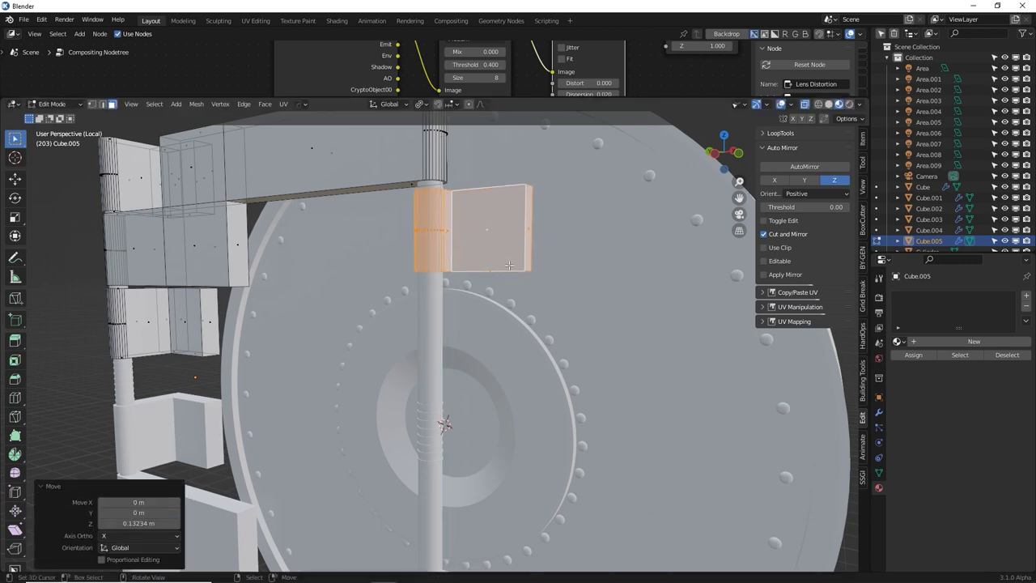
key("Tab")
scroll(466, 307, "down", 3)
middle_click_drag(465, 308, 463, 277)
key("Tab")
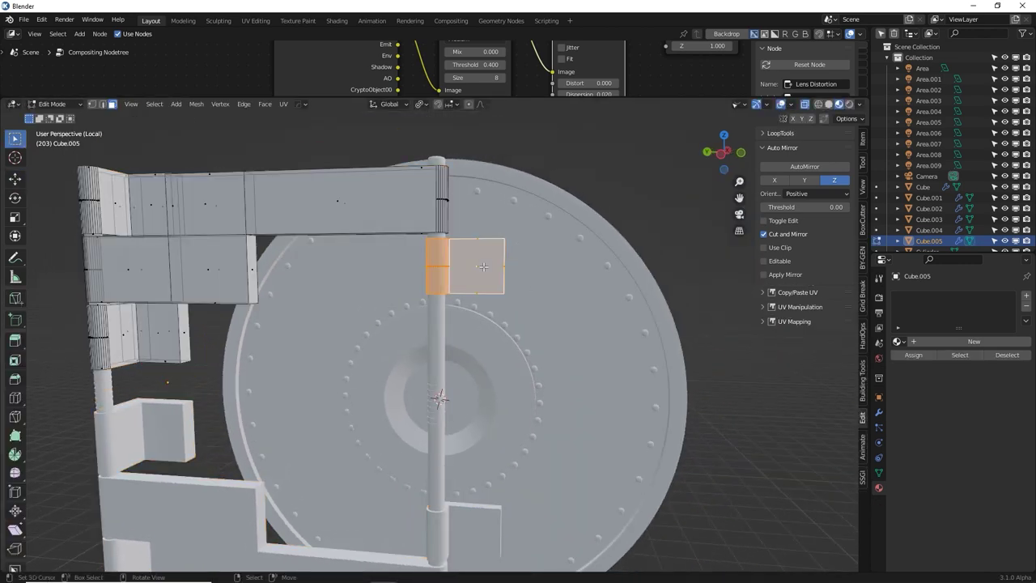
key("alt+a")
left_click(485, 266)
In the cylinder's mesh, duplicate one outer-ring rivet in left view and place the copy over the upper hinge plate
key("KP_1")
key("ctrl+KP_3")
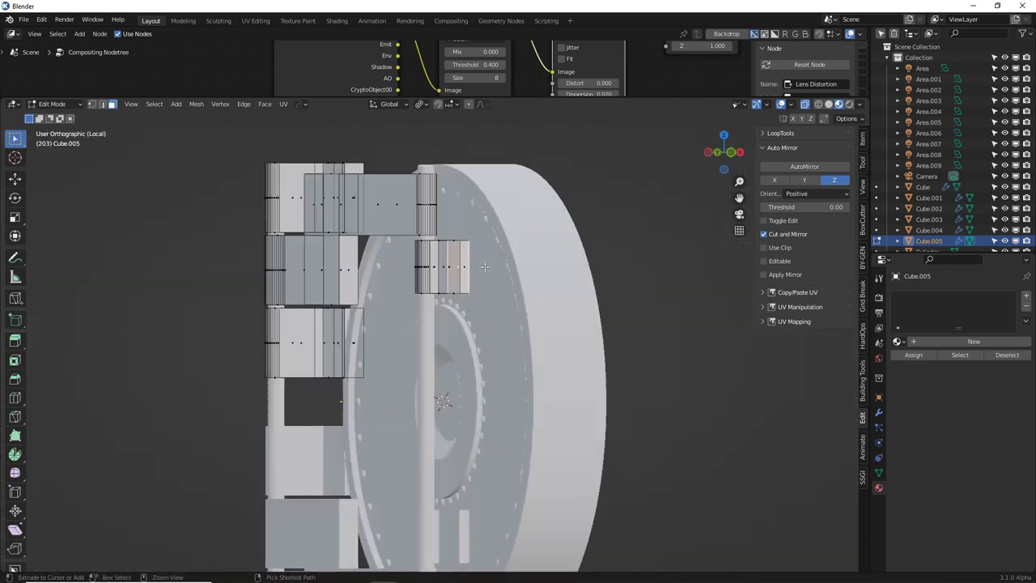
middle_click_drag(503, 263, 418, 314, "shift")
scroll(418, 314, "up", 2)
key("Tab")
left_click(416, 220)
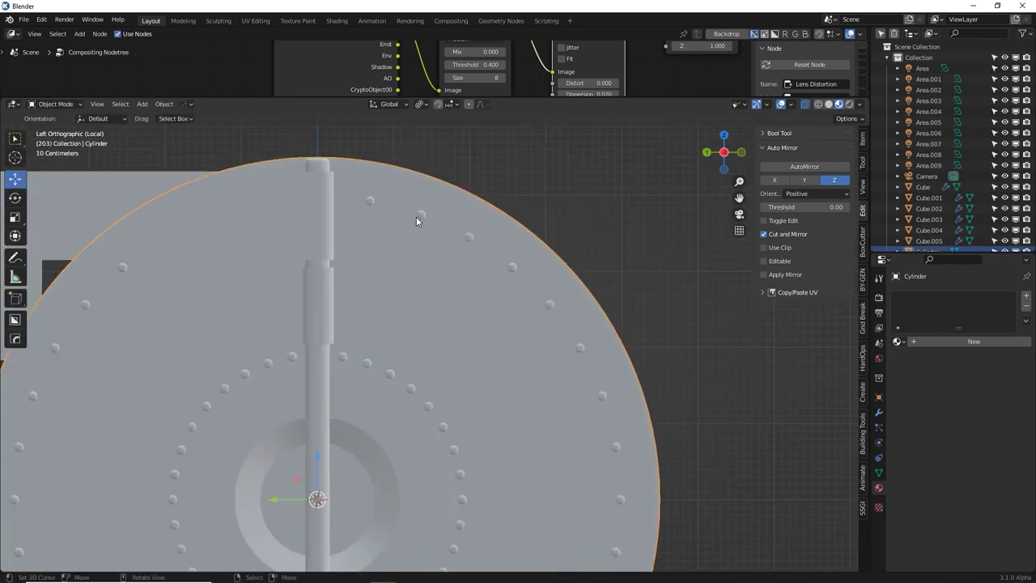
key("Tab")
key("alt+a")
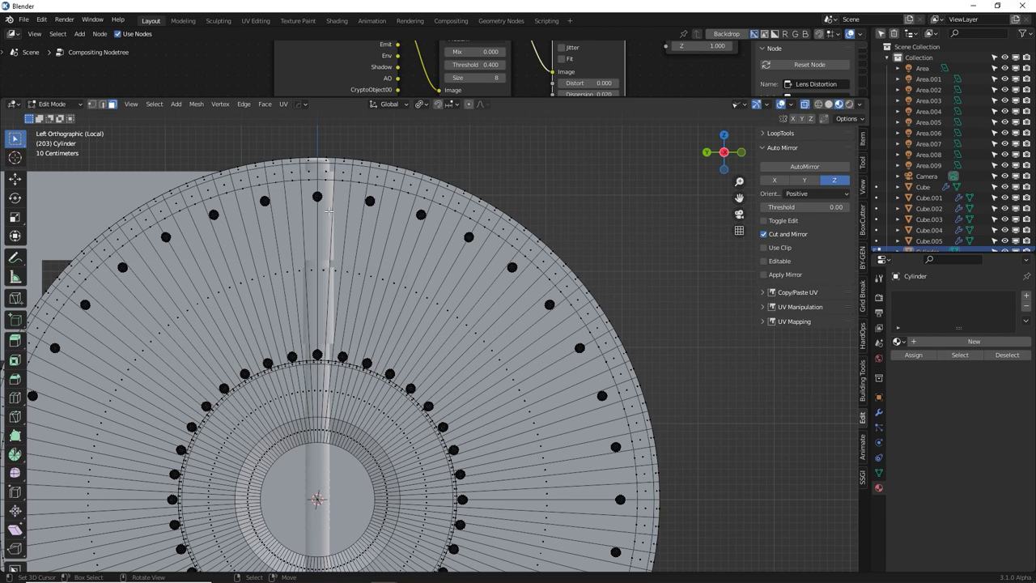
key("ctrl+l")
scroll(324, 212, "up", 3)
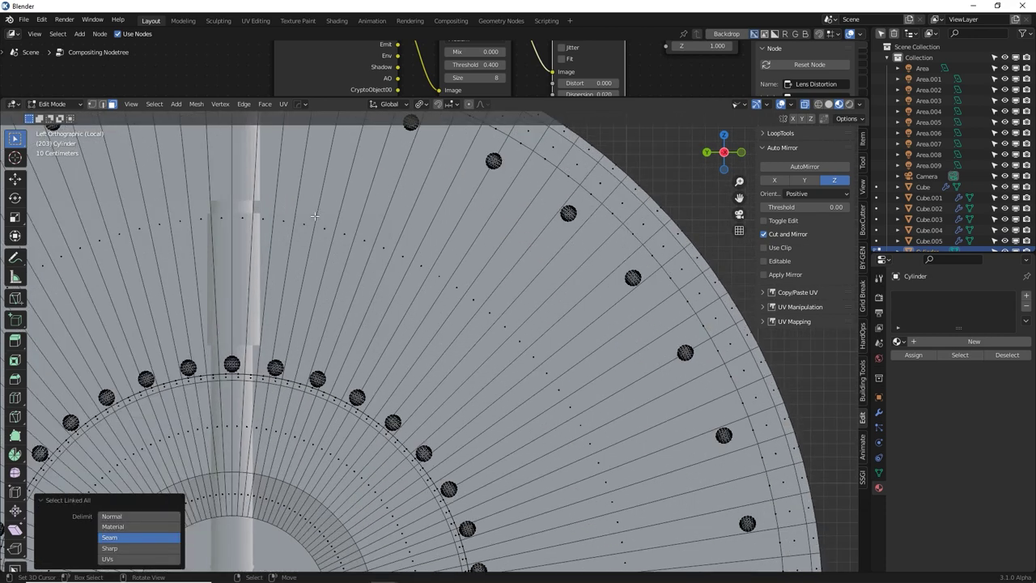
scroll(320, 252, "down", 2)
key("shift+d")
left_click(372, 339)
middle_click_drag(398, 293, 779, 118)
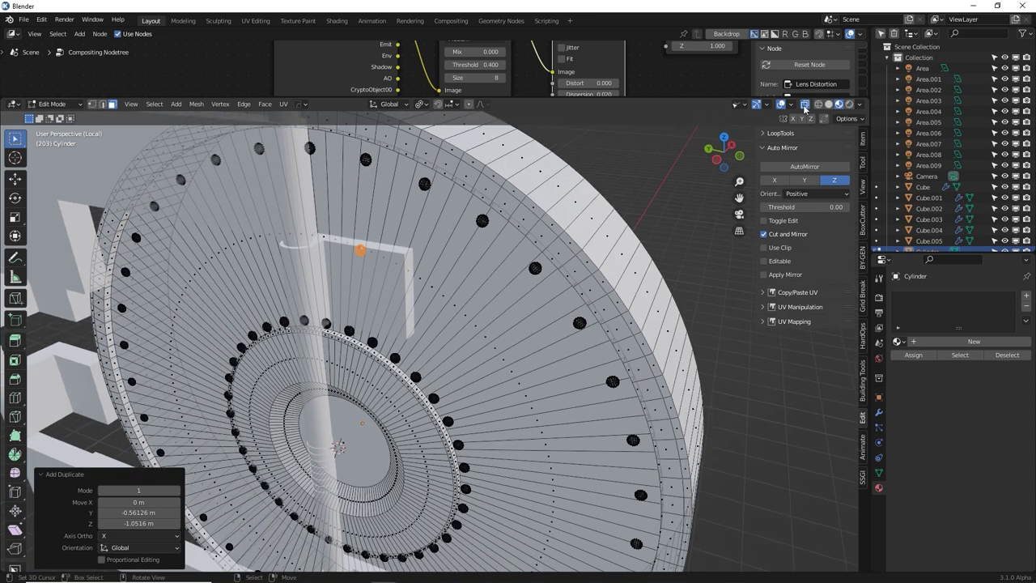
Turn X-ray off and move the duplicated rivet about -0.192 m along X onto the hinge plate's front face
left_click(804, 105)
middle_click_drag(517, 251, 541, 312, "shift")
scroll(566, 287, "up", 2)
key("g")
key("y")
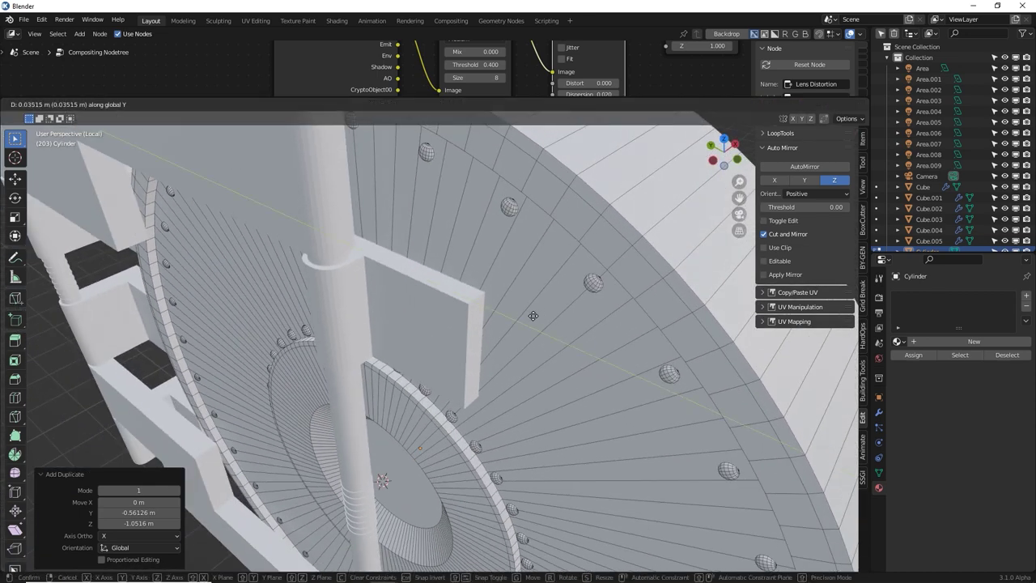
key("x")
left_click(523, 321)
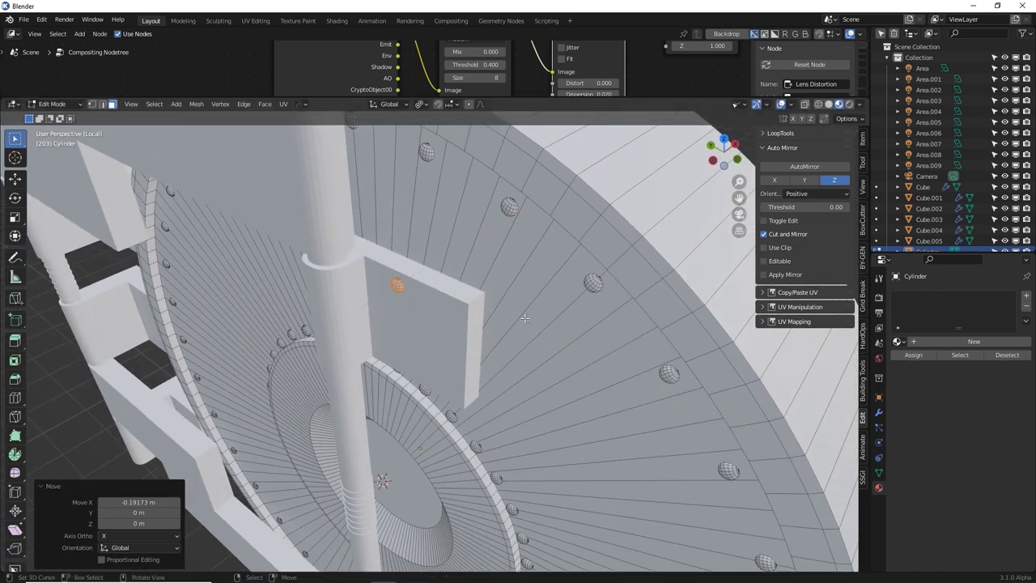
In left view, move the rivet about 0.147 m in Y and -0.047 m in Z, into the hinge plate's upper corner beside the rod
key("ctrl+KP_3")
scroll(526, 317, "up", 2)
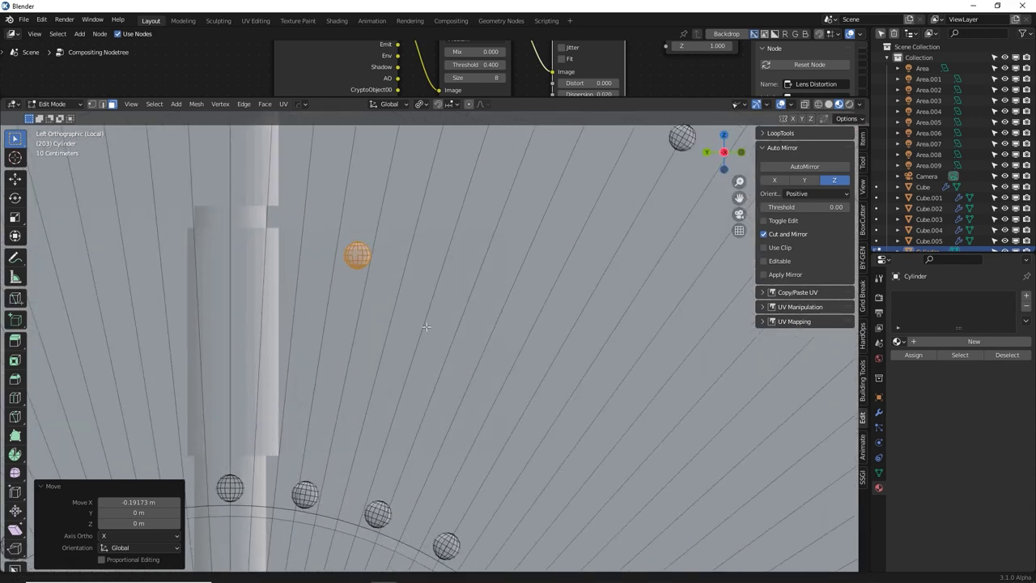
middle_click_drag(372, 284, 460, 304, "shift")
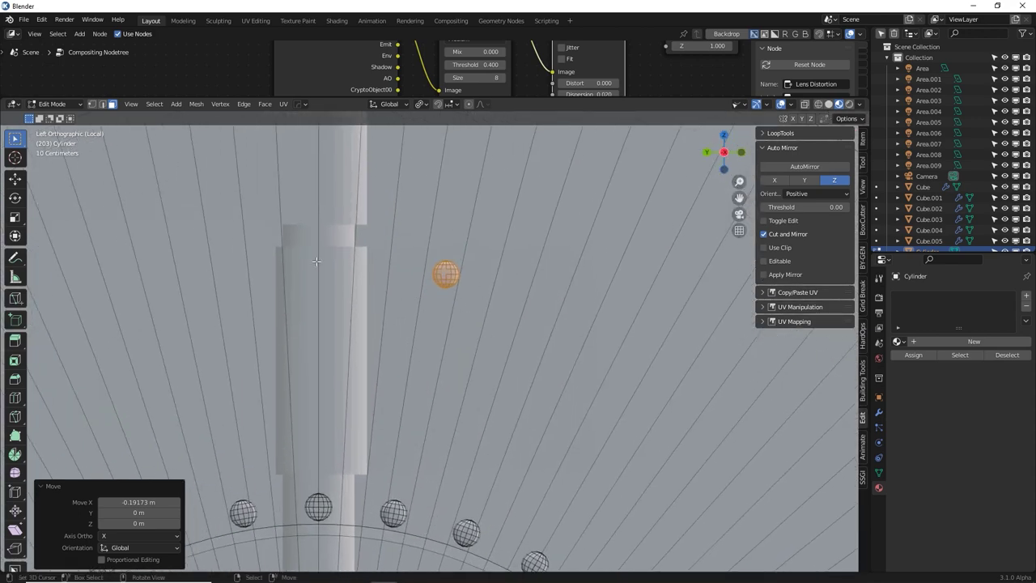
left_click(522, 331)
Duplicate the hinge plate rivet about -0.6 m along Y towards the plate's outer edge
middle_click_drag(522, 332, 476, 340)
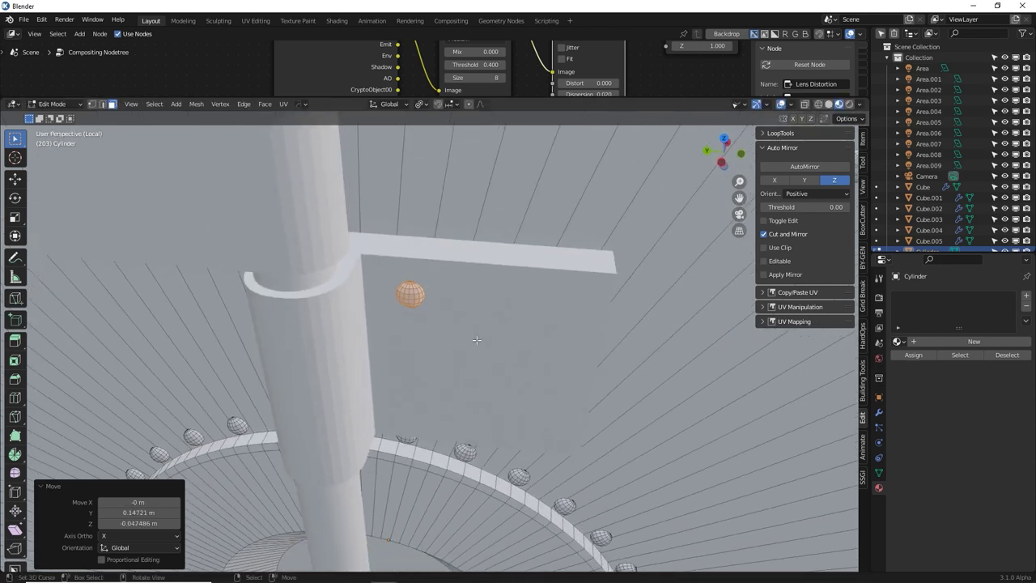
key("g")
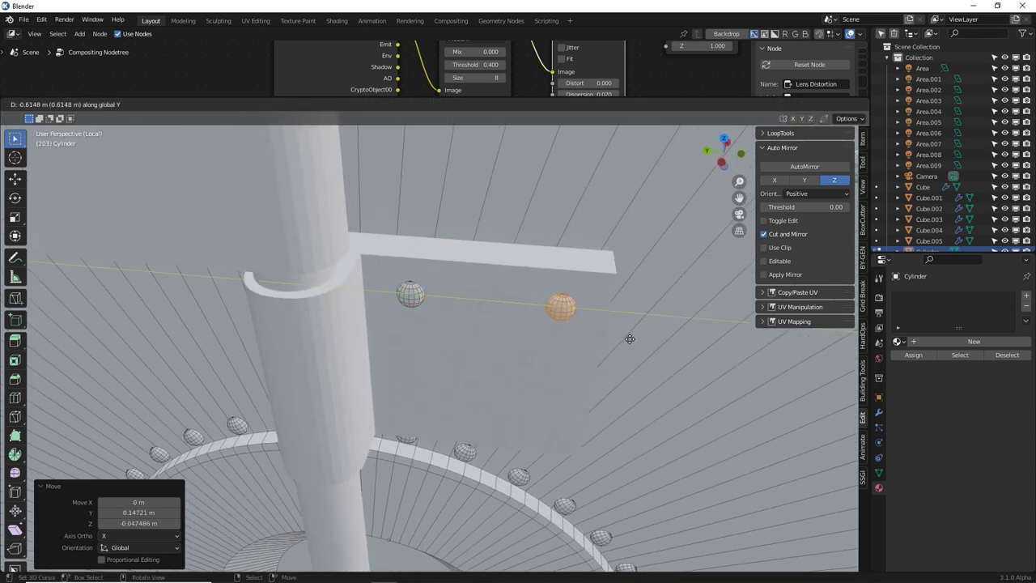
left_click(633, 344)
Select both hinge plate rivets, duplicate them downward along Z to the plate's lower corners, and return to Object Mode
left_click(419, 289, "shift")
key("ctrl+l")
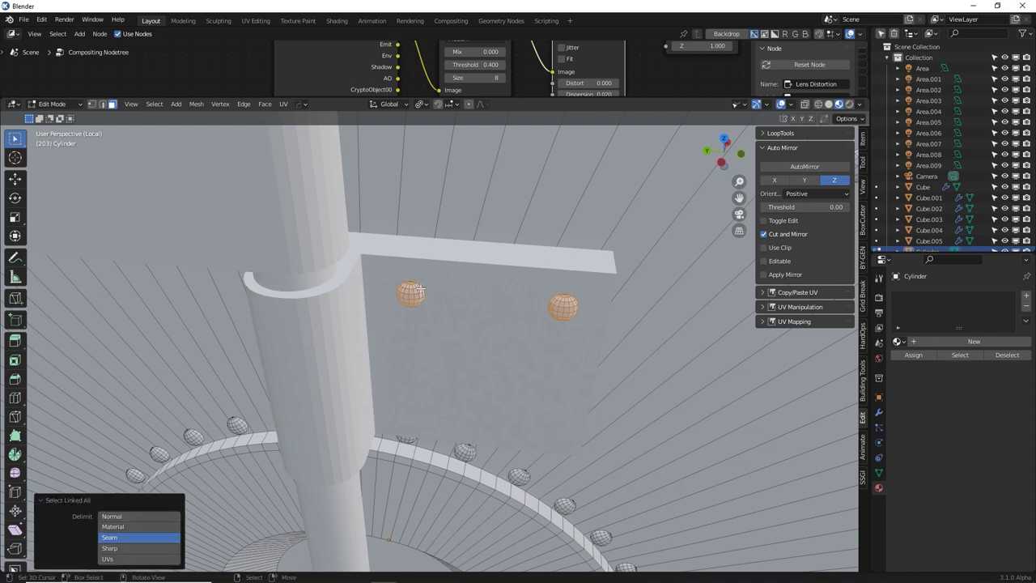
key("shift+d")
key("z")
left_click(433, 411)
middle_click_drag(433, 411, 432, 324)
key("Tab")
scroll(432, 332, "down", 4)
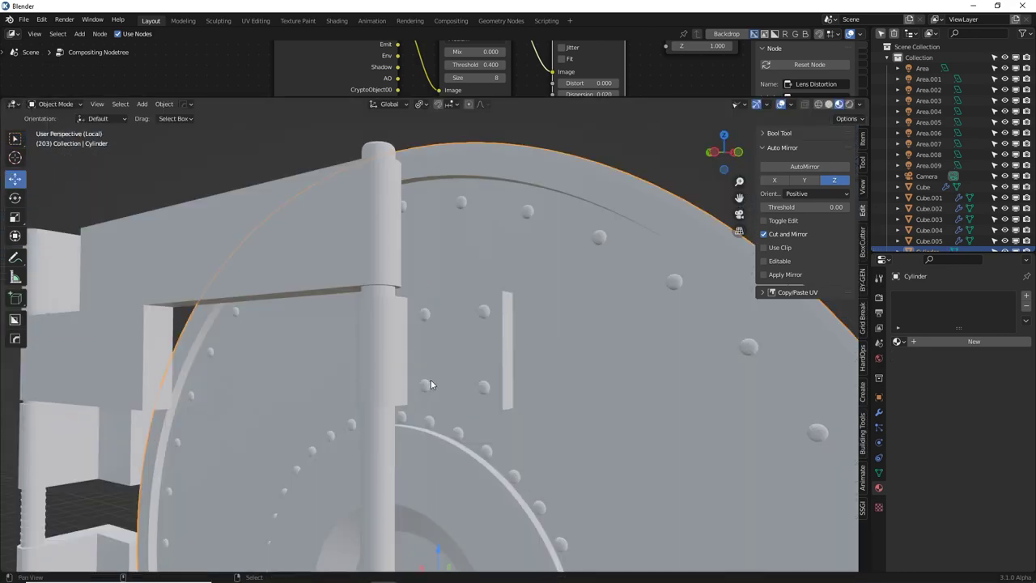
middle_click_drag(431, 381, 431, 327)
middle_click_drag(518, 242, 331, 298)
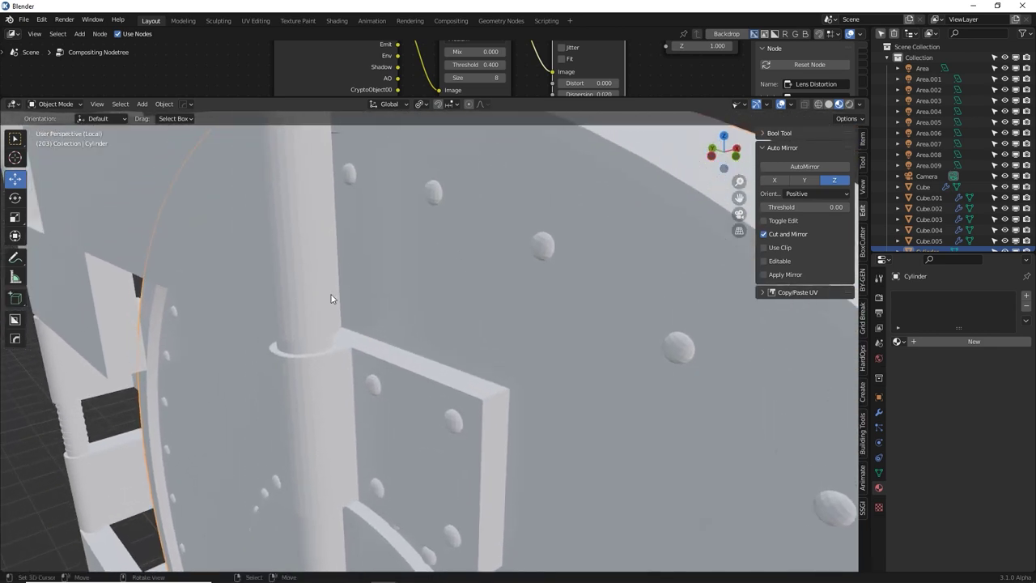
Shade the cylinder smooth and enable Auto Smooth in its normals with an angle of 36°
right_click(472, 252)
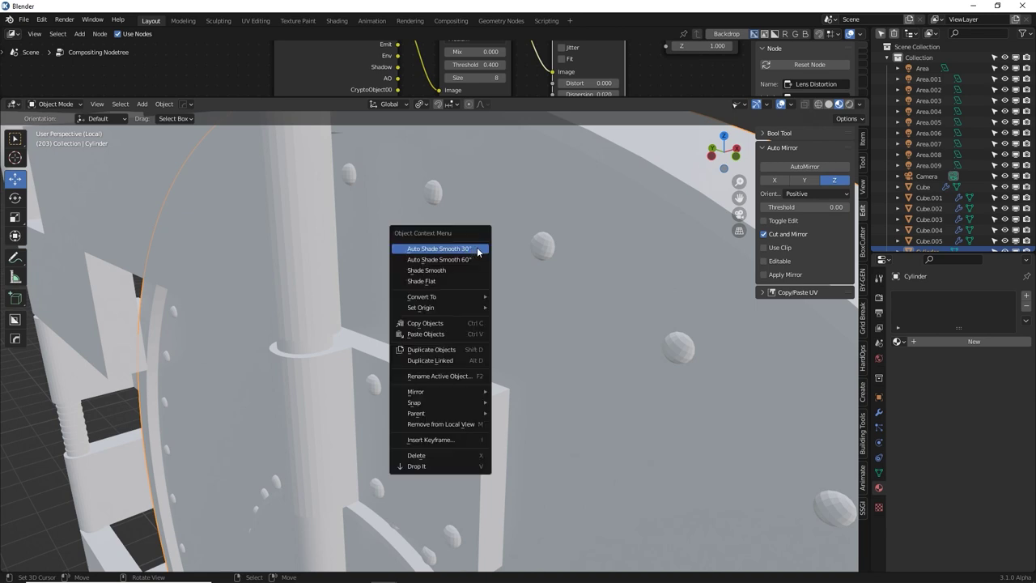
left_click(439, 271)
left_click(879, 414)
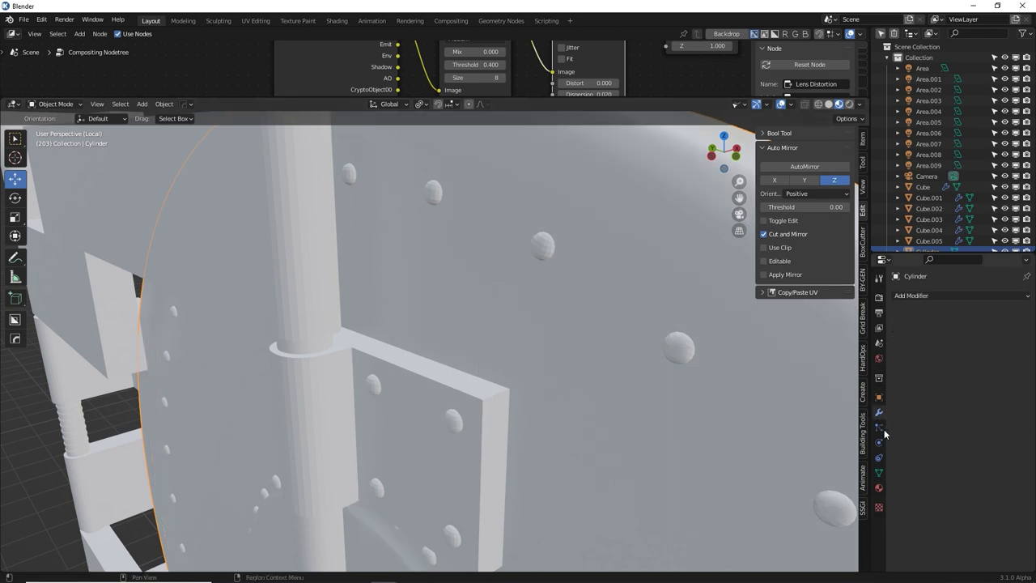
left_click(879, 473)
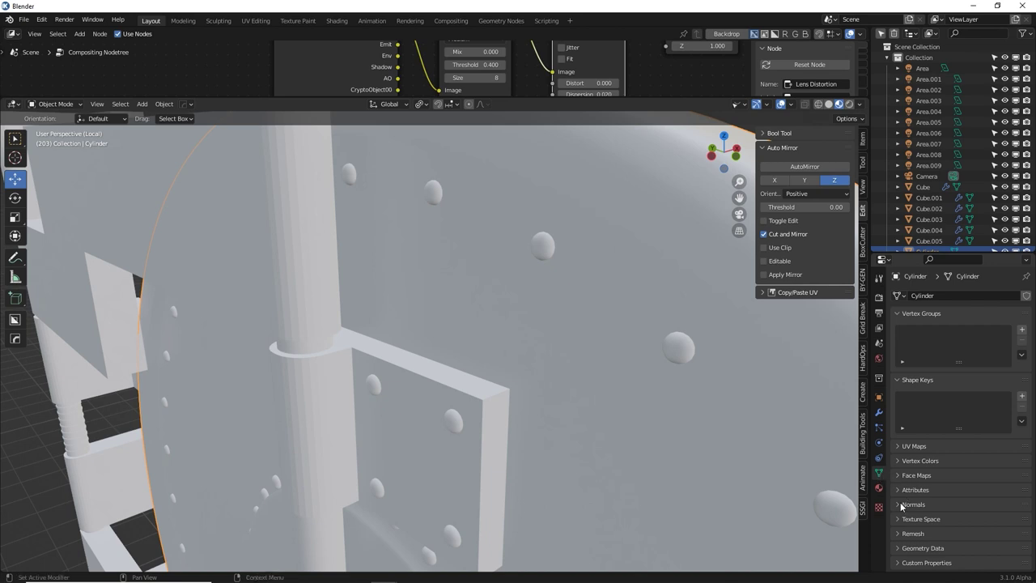
left_click(901, 504)
middle_click_drag(930, 506, 940, 459)
left_click(949, 504)
scroll(596, 404, "down", 2)
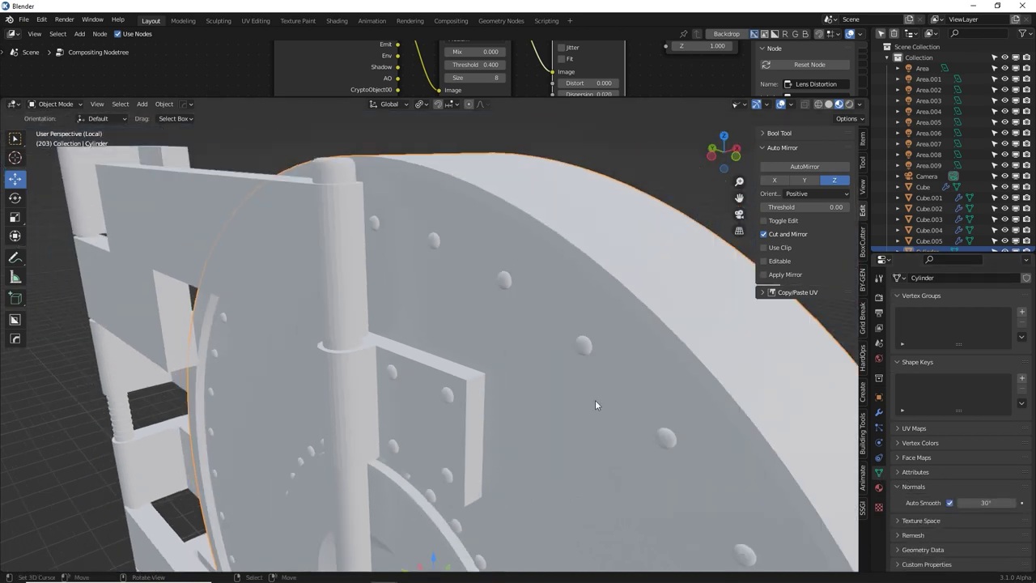
middle_click_drag(589, 365, 575, 358)
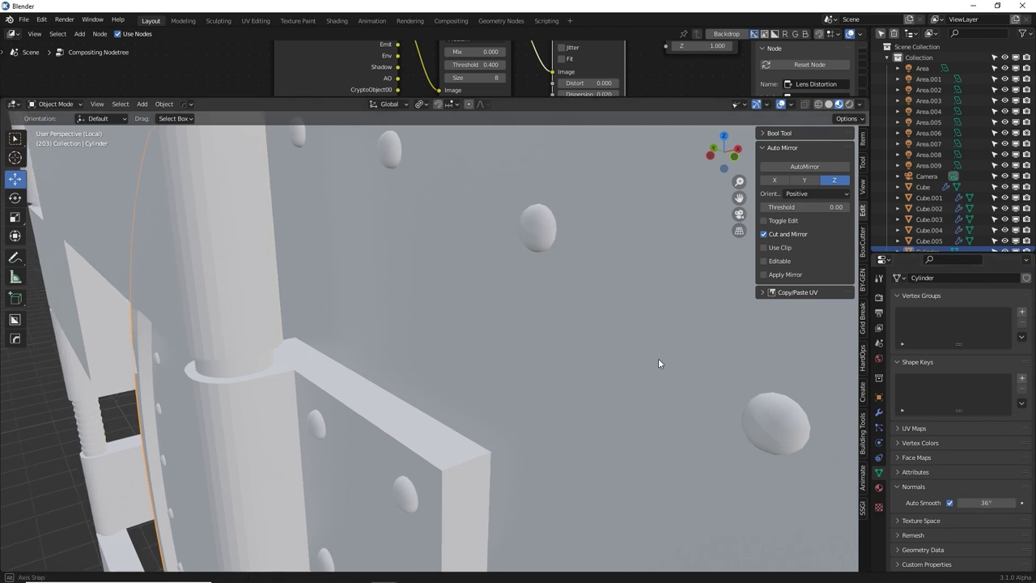
Adjust the door cylinder's Auto Smooth angle to 38.4°
middle_click_drag(658, 358, 694, 375)
left_click_drag(977, 502, 997, 503)
middle_click_drag(769, 397, 713, 353)
scroll(704, 351, "down", 4)
Shade the hinge frame object smooth and enable Auto Smooth in its normals with an angle of 60°
middle_click_drag(639, 345, 439, 249)
left_click(288, 217)
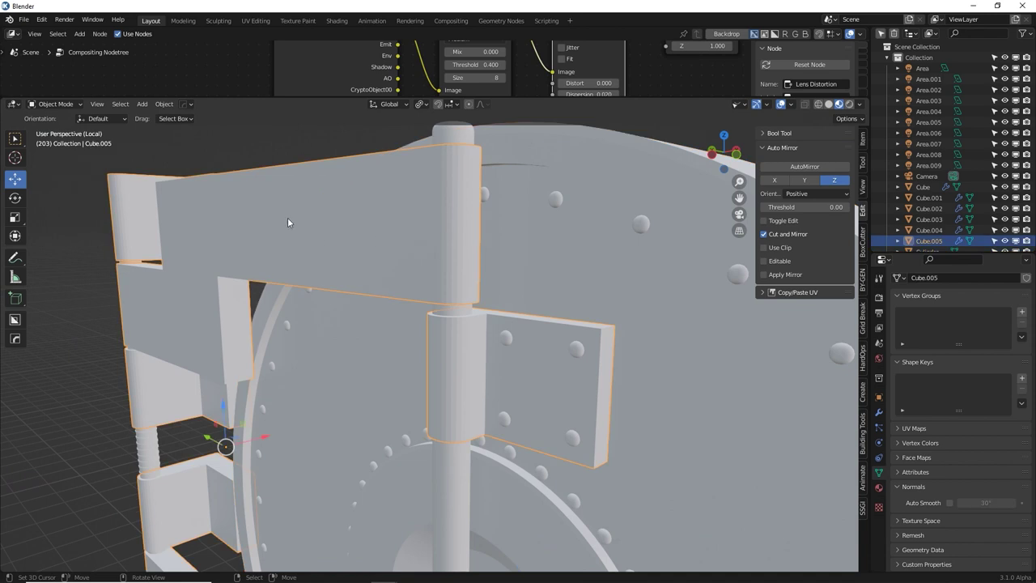
right_click(584, 317)
left_click(580, 314)
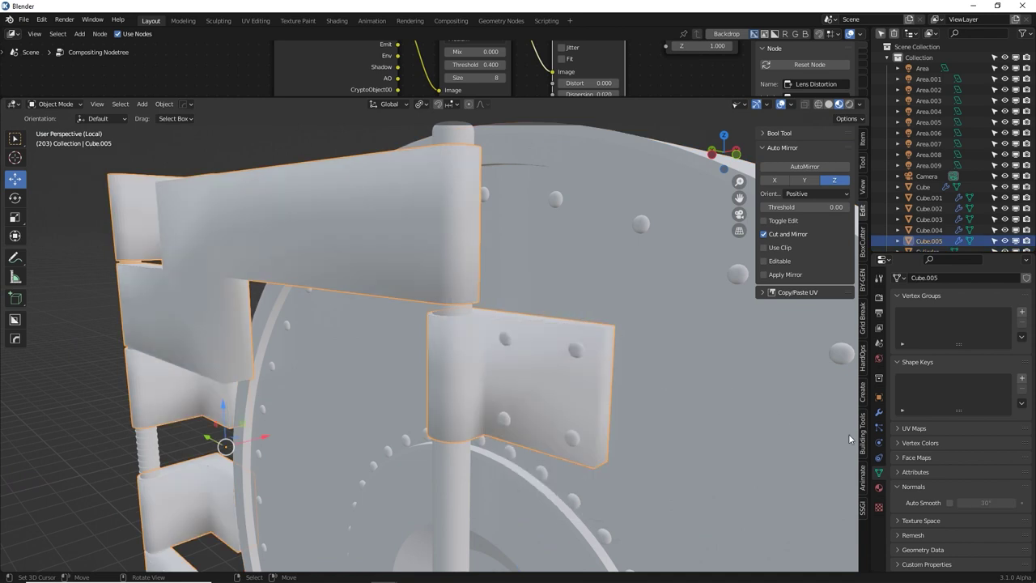
left_click(950, 502)
scroll(588, 360, "up", 2)
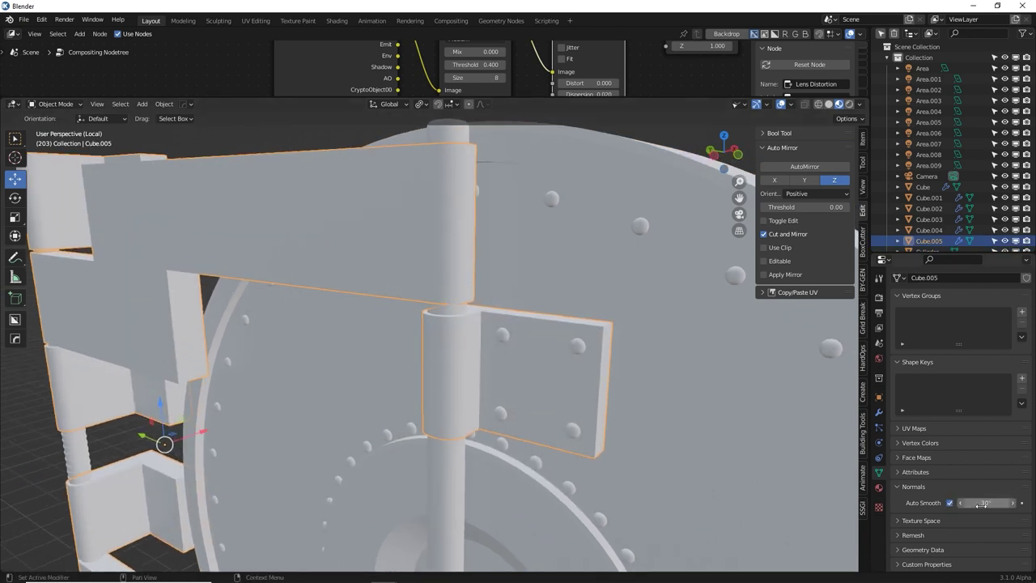
left_click(981, 503)
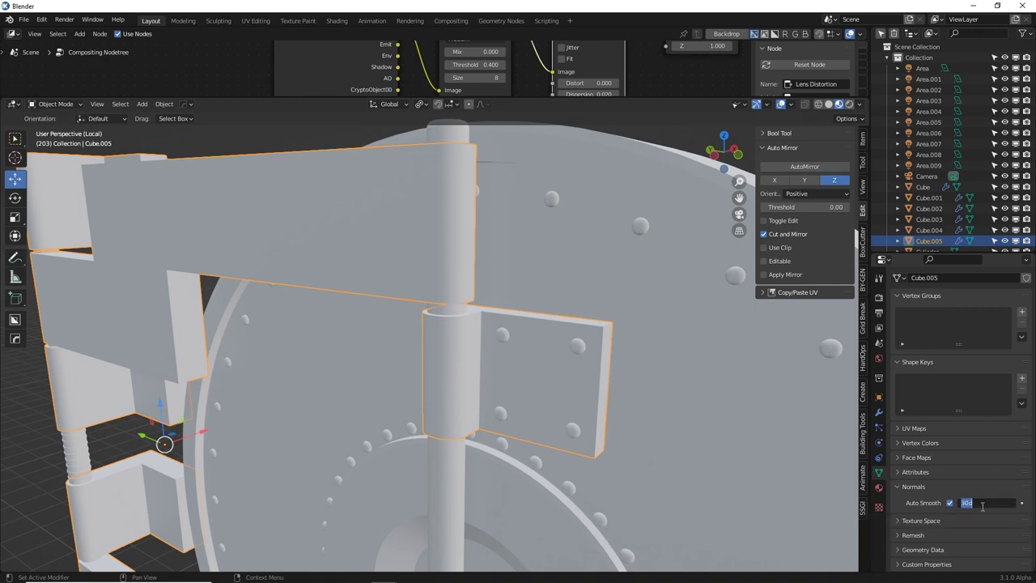
type("60")
key("Return")
middle_click_drag(378, 377, 447, 295)
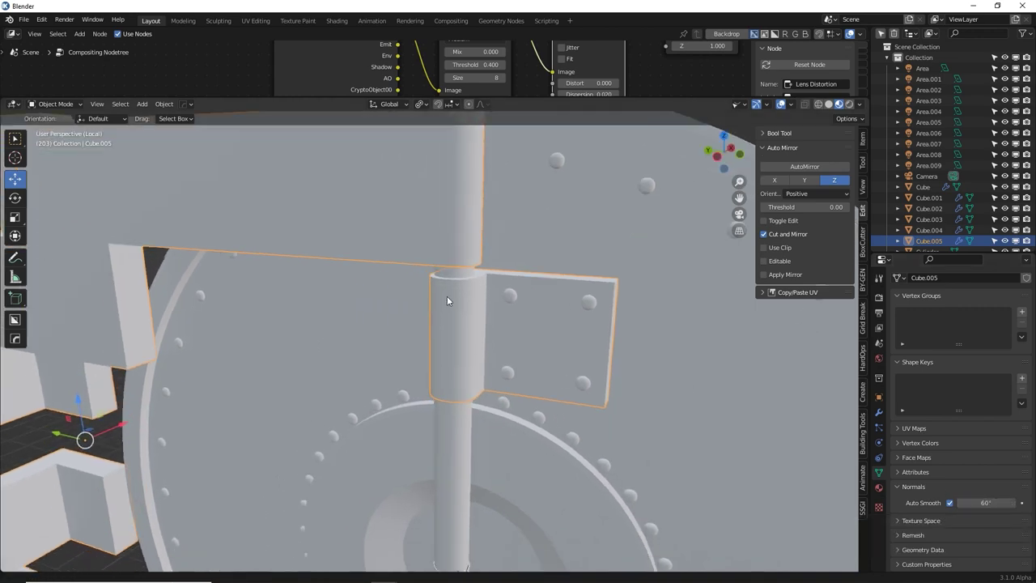
In the door cylinder's Edit Mode, select all four complete rivets on the upper hinge plate and switch to left view
scroll(451, 283, "down", 3)
middle_click_drag(389, 348, 354, 225)
key("Tab")
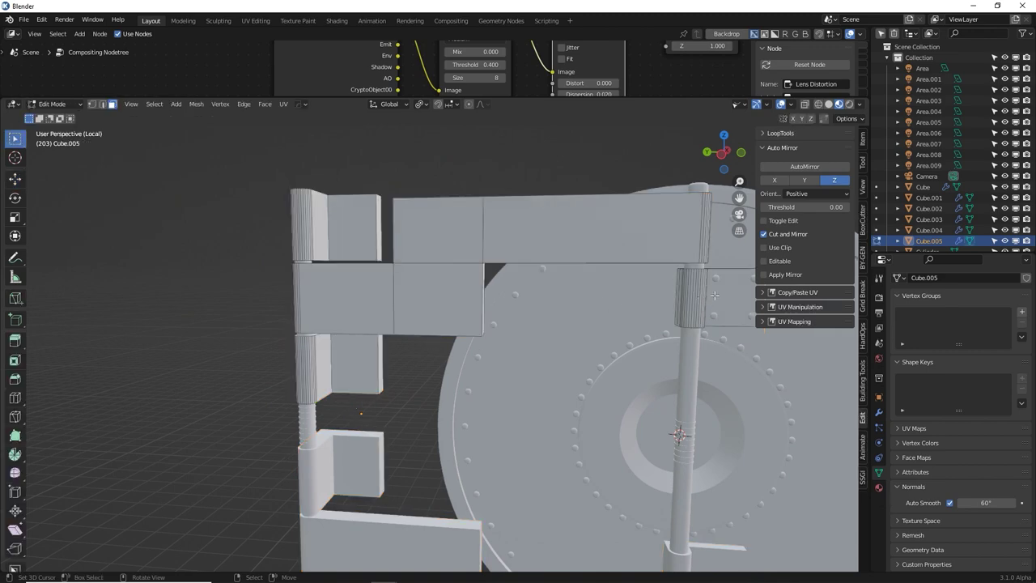
middle_click_drag(714, 296, 610, 314, "shift")
key("Tab")
right_click(620, 313)
key("Tab")
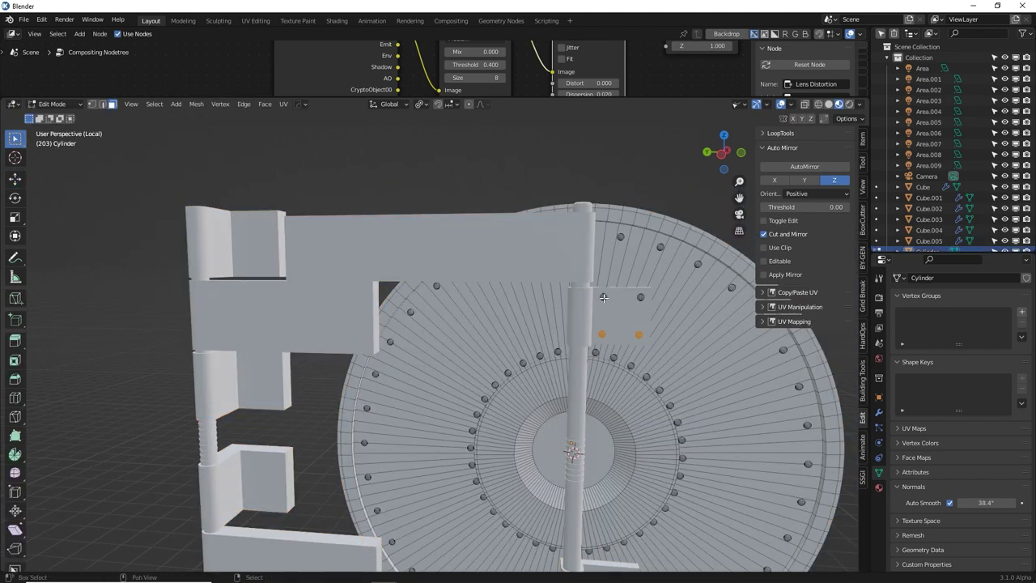
key("ctrl+l")
key("ctrl+KP_3")
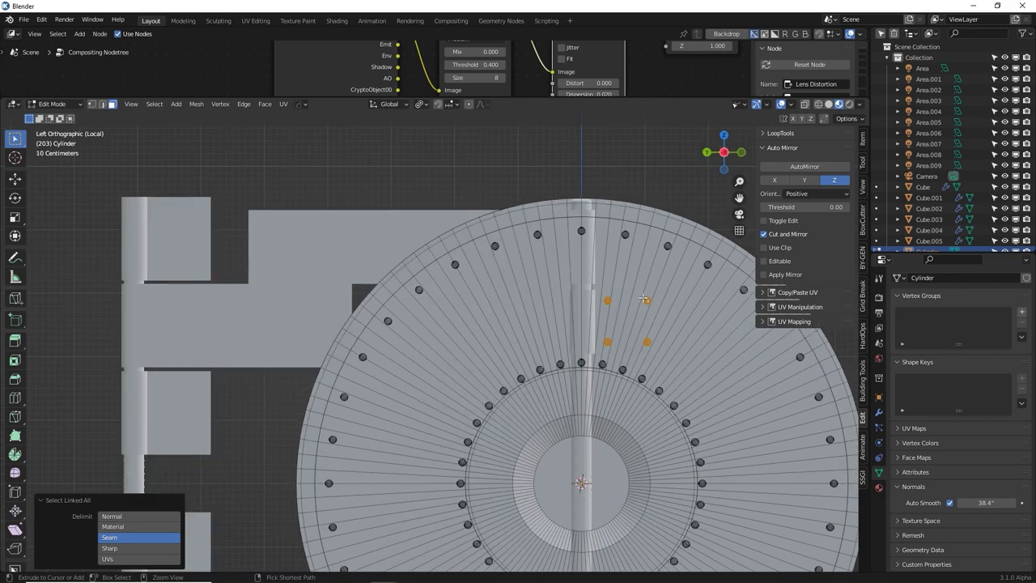
Duplicate the four rivets about 7.1 m along Y, then shift them 1.25 m in Z and 0.733 m in X onto the outer hinge's top plate
key("g")
key("y")
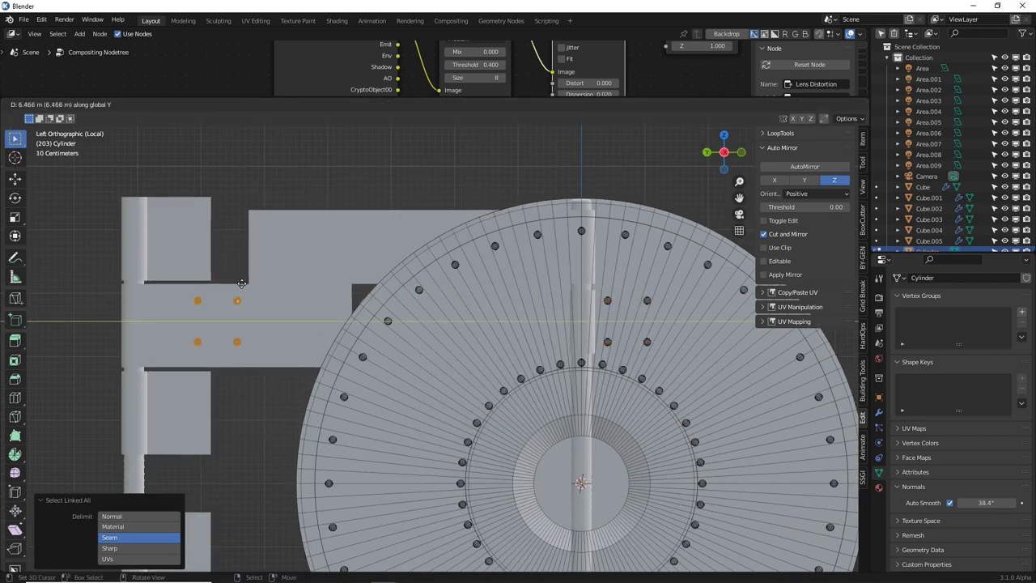
key("z")
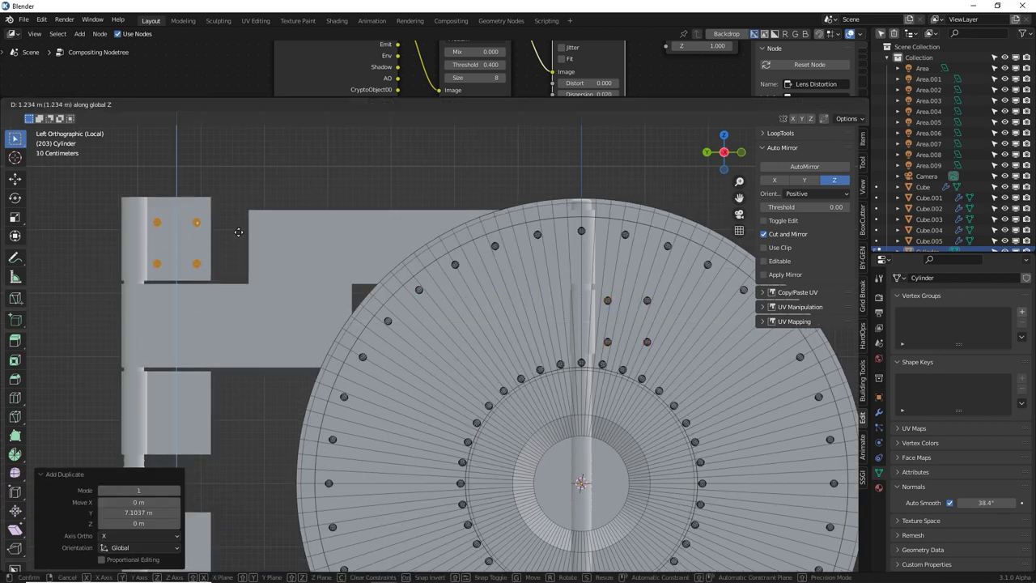
left_click(236, 231)
middle_click_drag(235, 231, 404, 343)
key("g")
key("x")
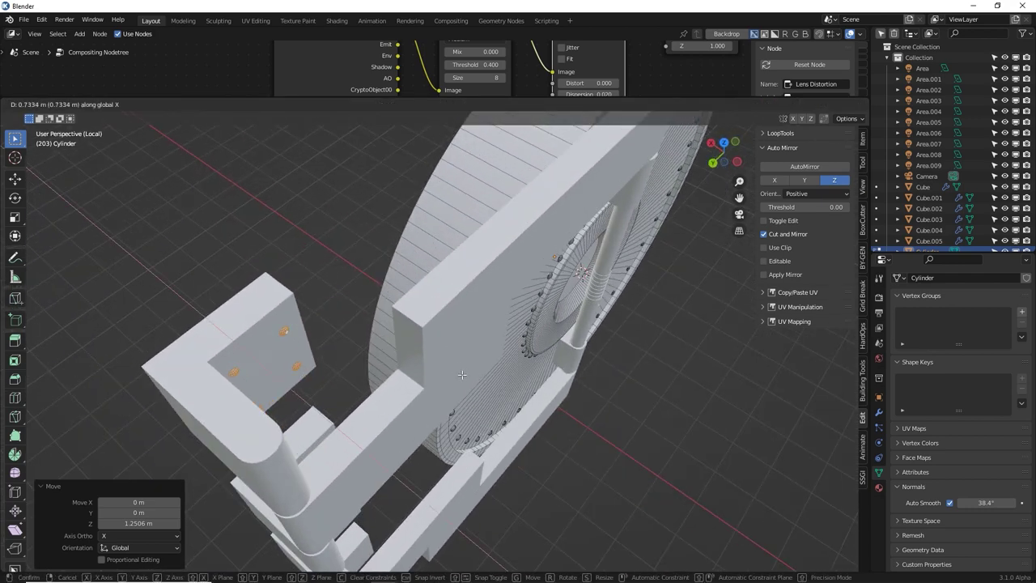
left_click(462, 375)
Duplicate the top plate's four rivets about -2.67 m along Z onto the next outer hinge plate below
middle_click_drag(583, 386, 453, 295)
key("g")
key("z")
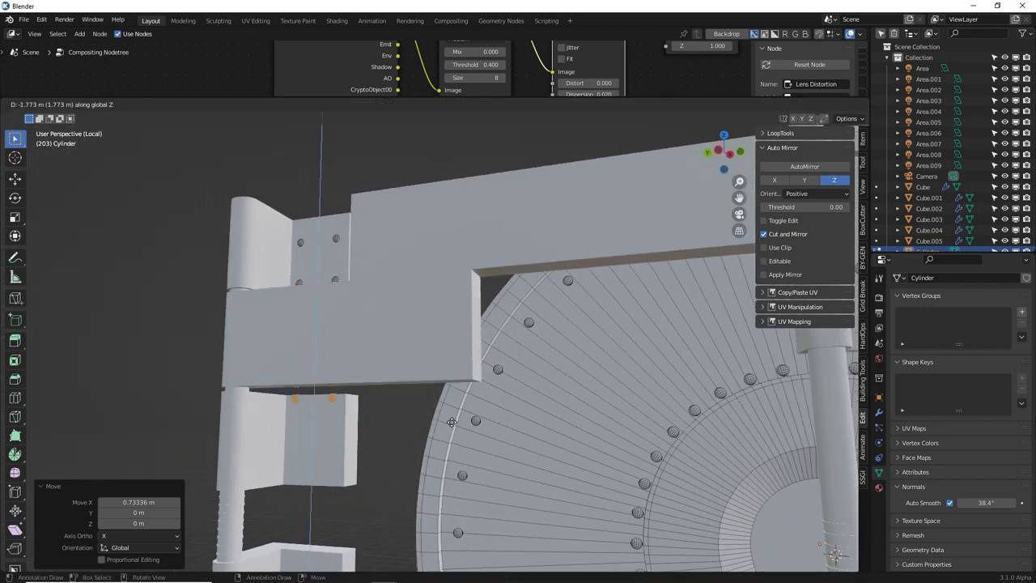
left_click(455, 473)
middle_click_drag(454, 473, 408, 314)
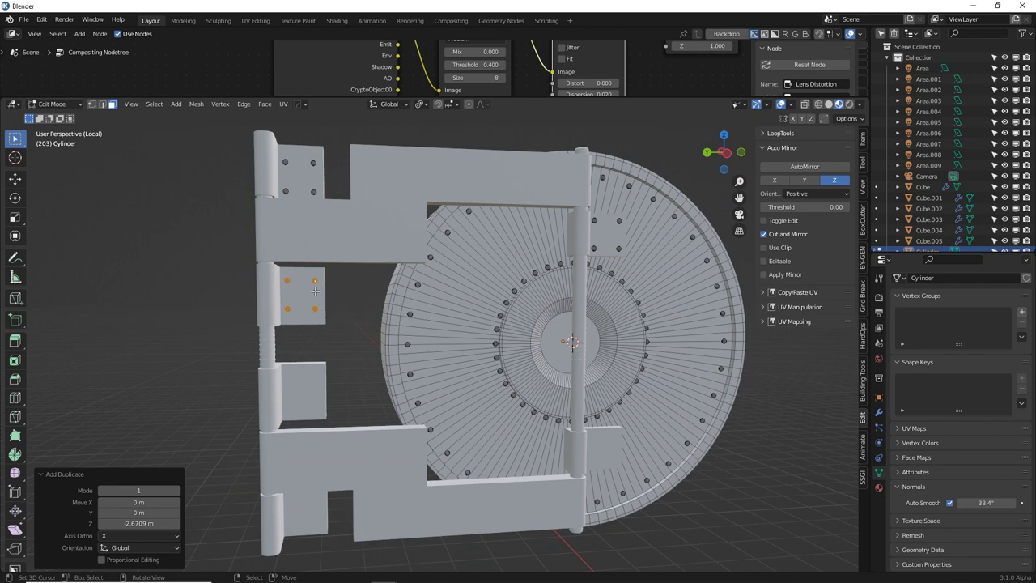
Select both linked sets of outer hinge rivets, separate the selection into its own object and return to Object Mode
key("c")
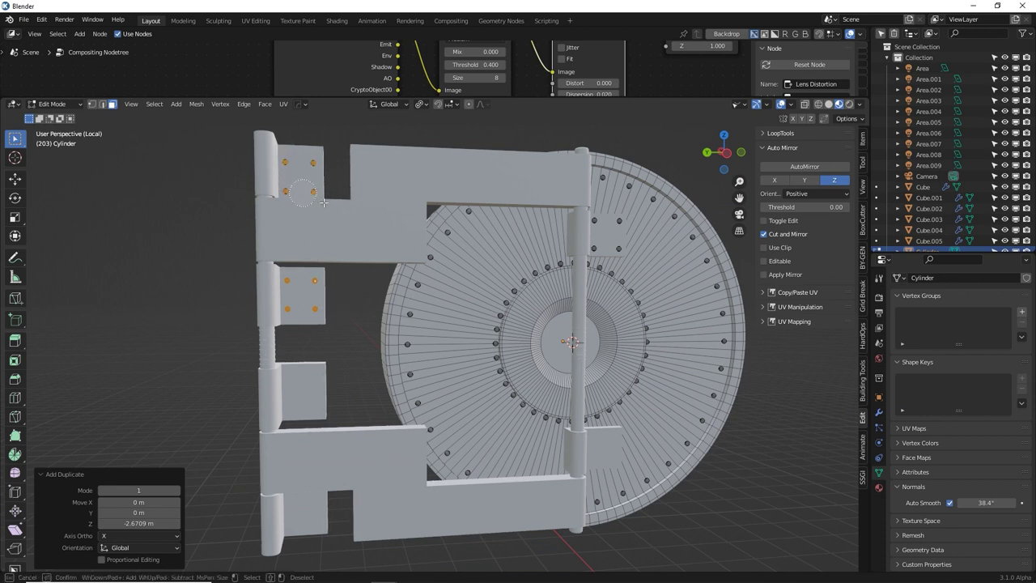
key("Escape")
key("ctrl+l")
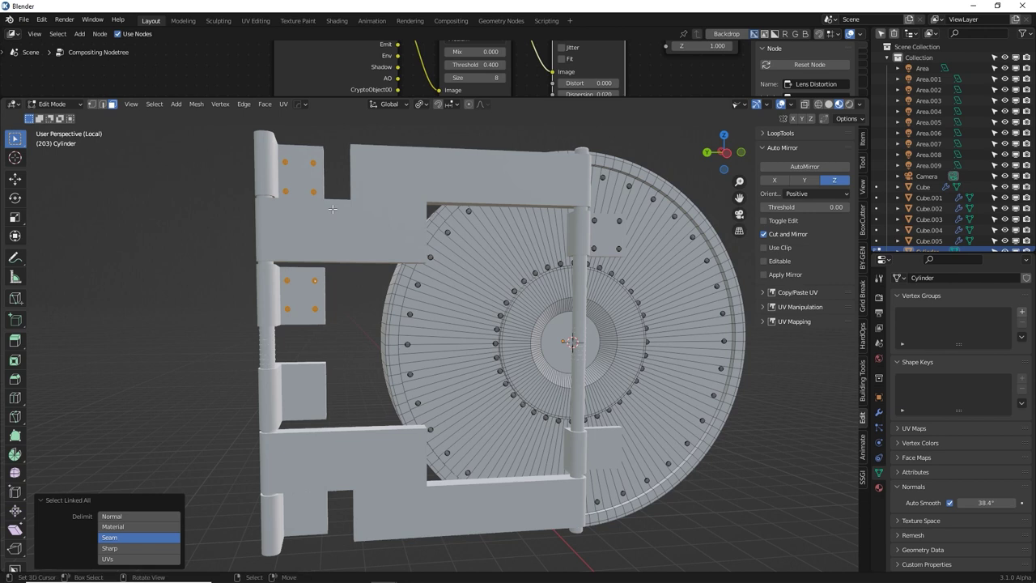
key("p")
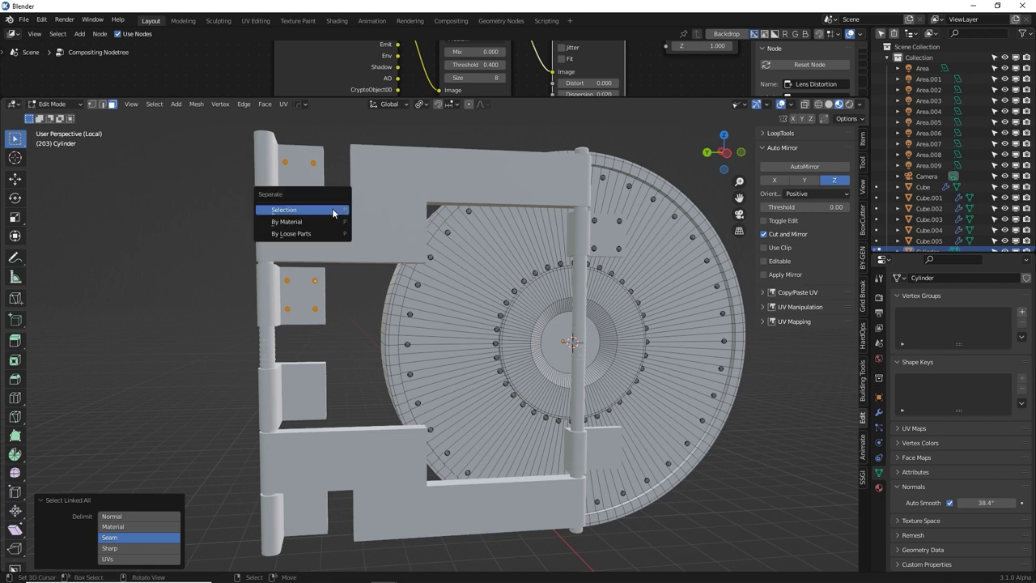
left_click(333, 210)
key("Tab")
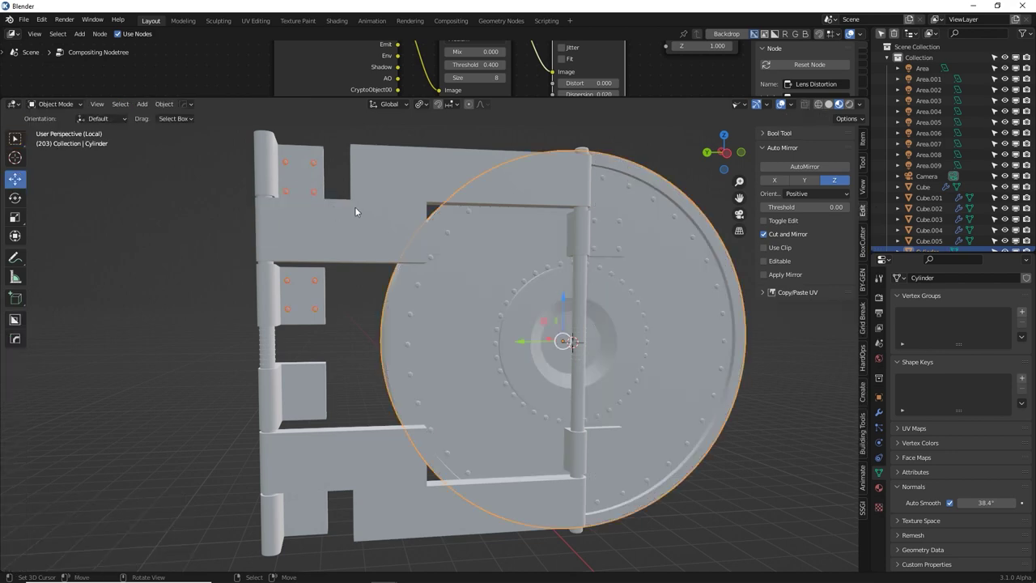
Select the separated rivets together with the hinge frame and join them into the hinge frame object
left_click(315, 166)
key("Tab")
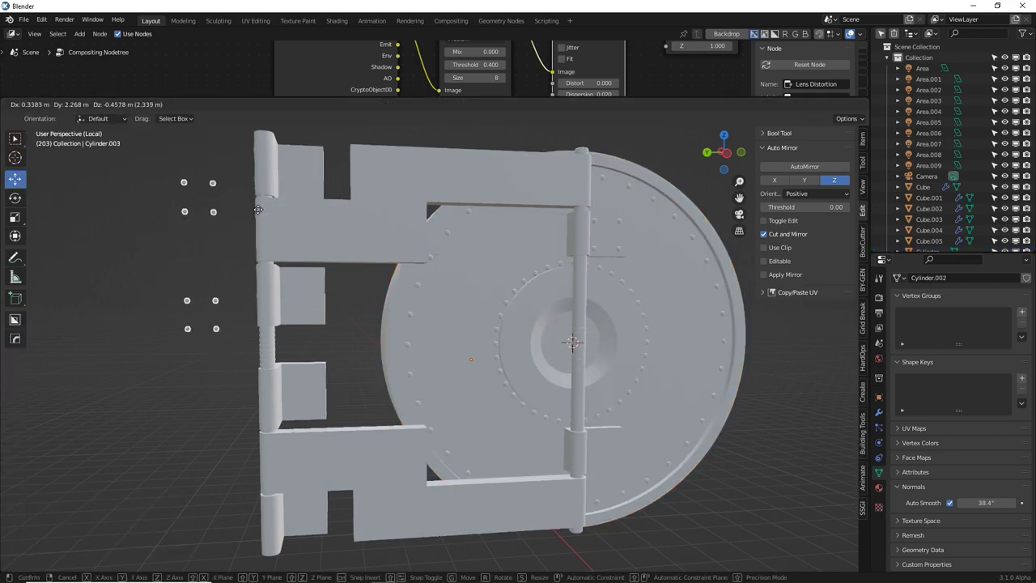
key("Tab")
middle_click_drag(295, 296, 305, 326)
left_click(304, 326)
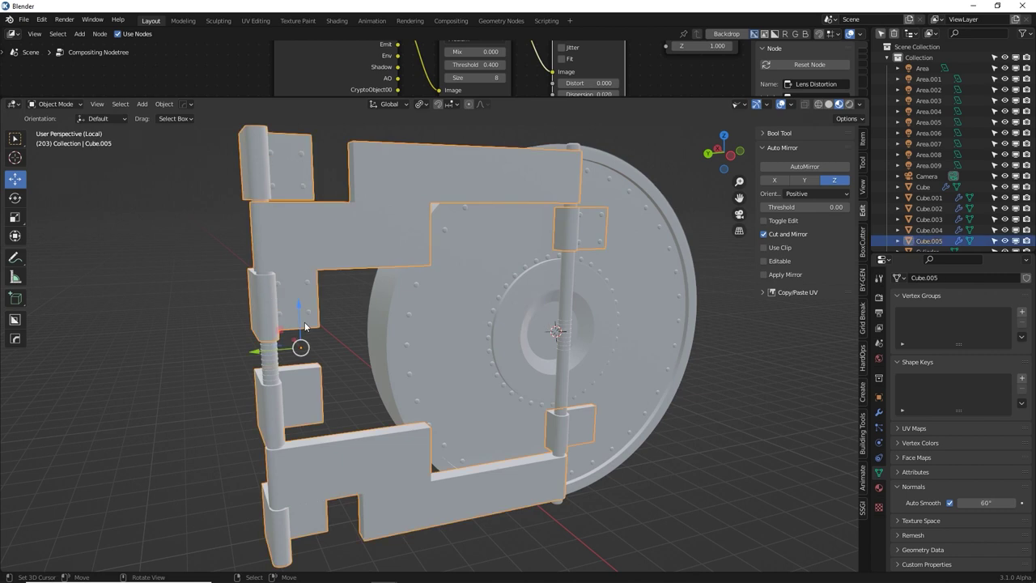
right_click(309, 283)
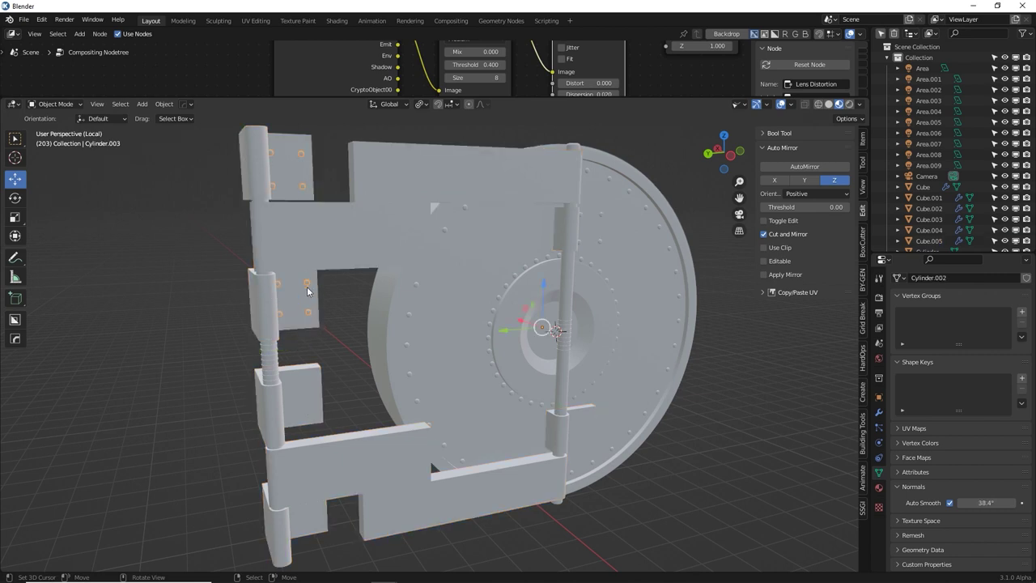
right_click(298, 296, "shift")
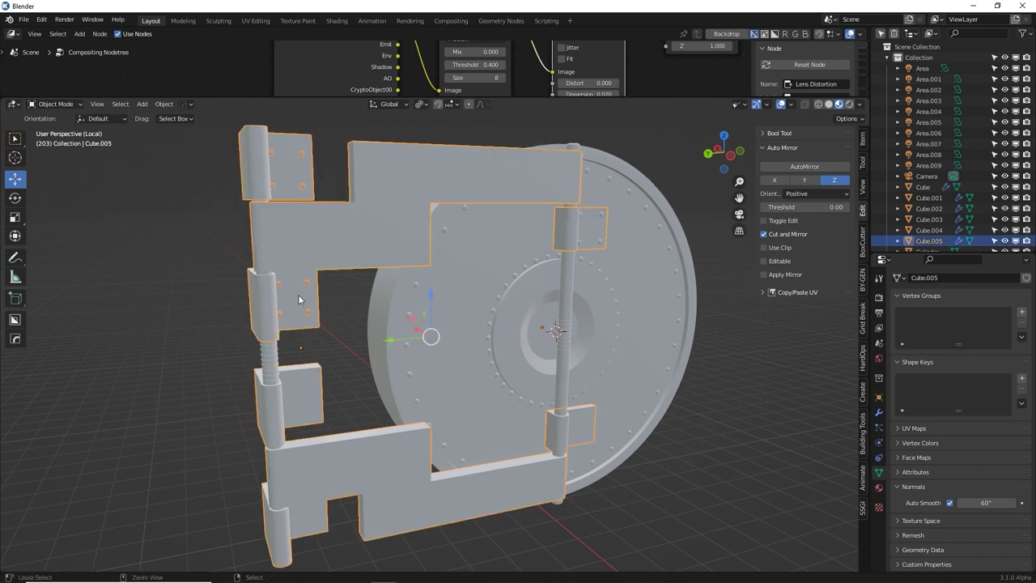
key("ctrl+j")
Examine the joined rivets on the upper and lower hinge plates from close up and from the whole-door view
middle_click_drag(298, 294, 328, 293)
scroll(339, 385, "up", 3)
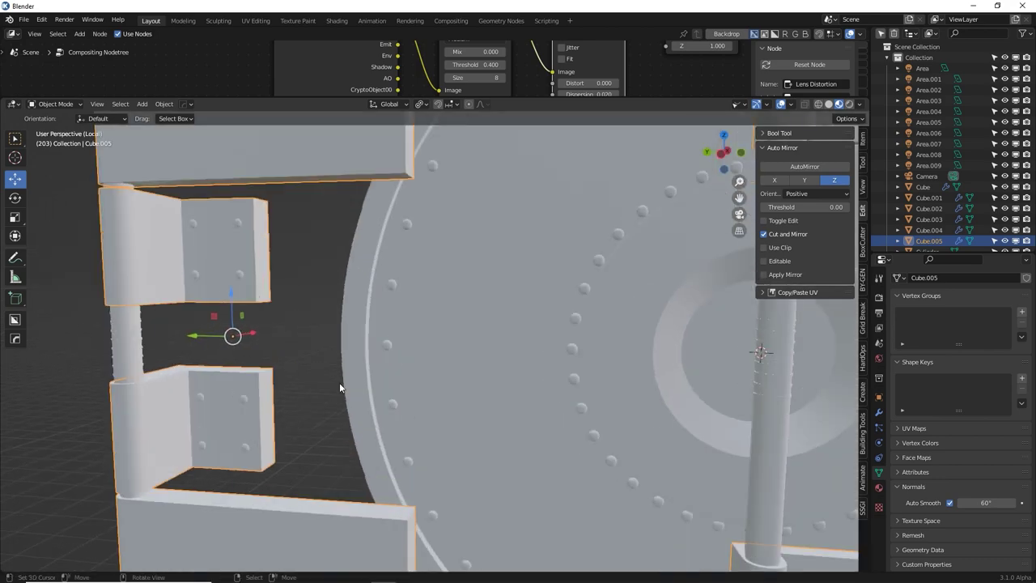
middle_click_drag(340, 387, 554, 302, "shift")
scroll(436, 361, "up", 1)
key("Tab")
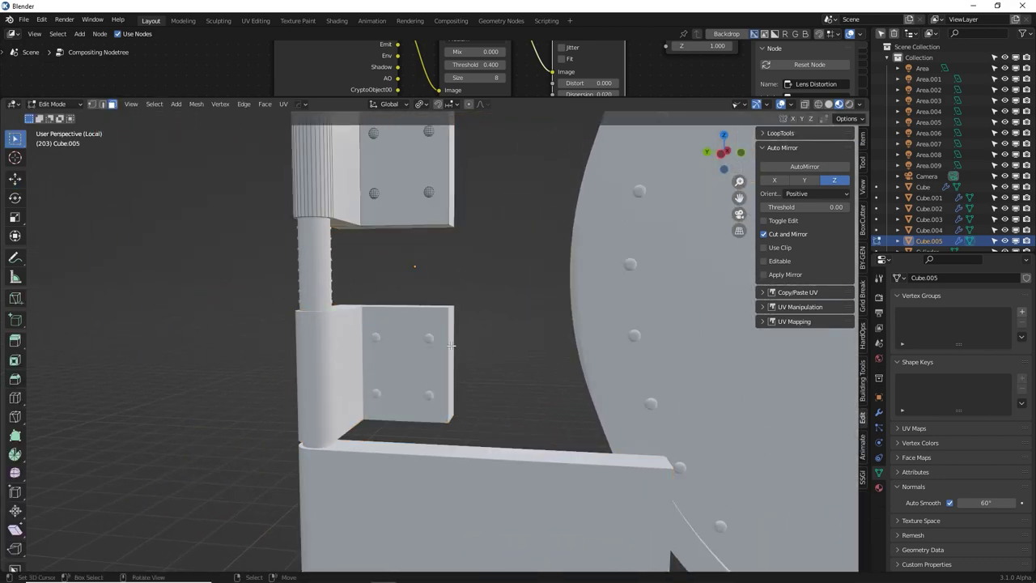
middle_click_drag(439, 251, 468, 539, "shift")
left_click(450, 180)
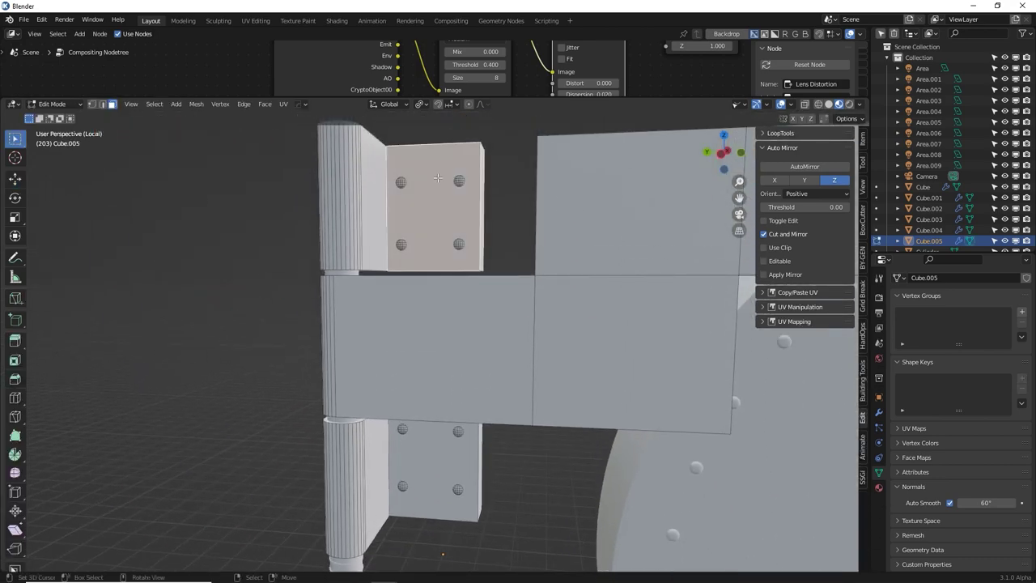
key("Tab")
key("KP_Decimal")
middle_click_drag(665, 304, 506, 271, "shift")
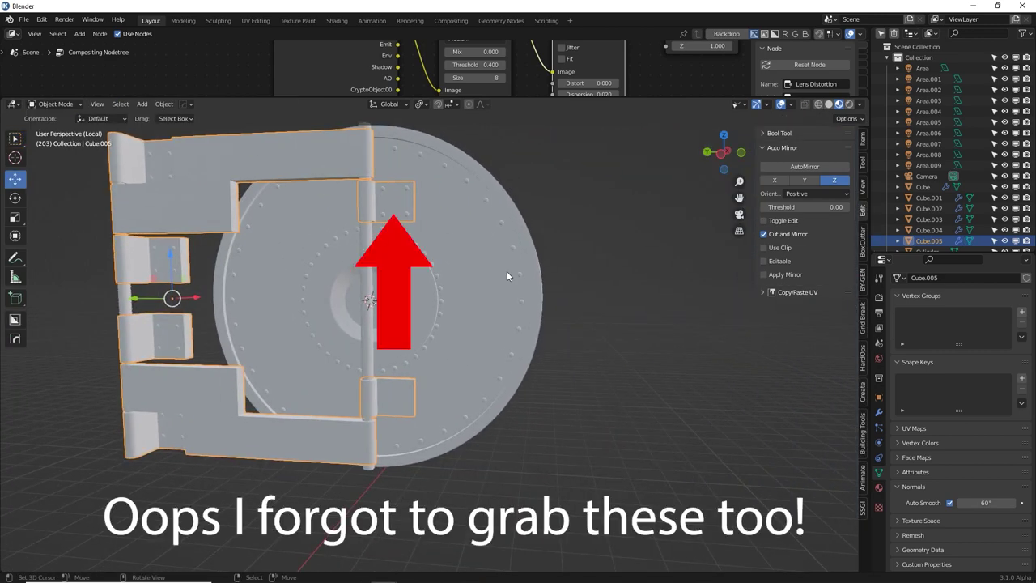
key("Tab")
key("Tab")
Select a radial face between the rivet rings on the door's lower side and snap the 3D cursor to it
left_click(477, 350)
key("Tab")
left_click(478, 348)
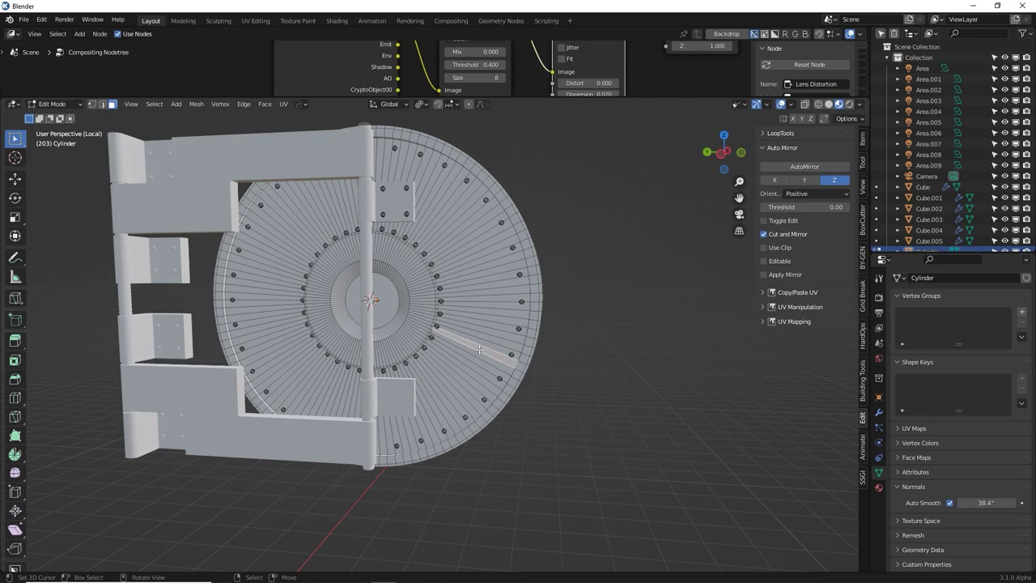
key("shift+s")
left_click(518, 391)
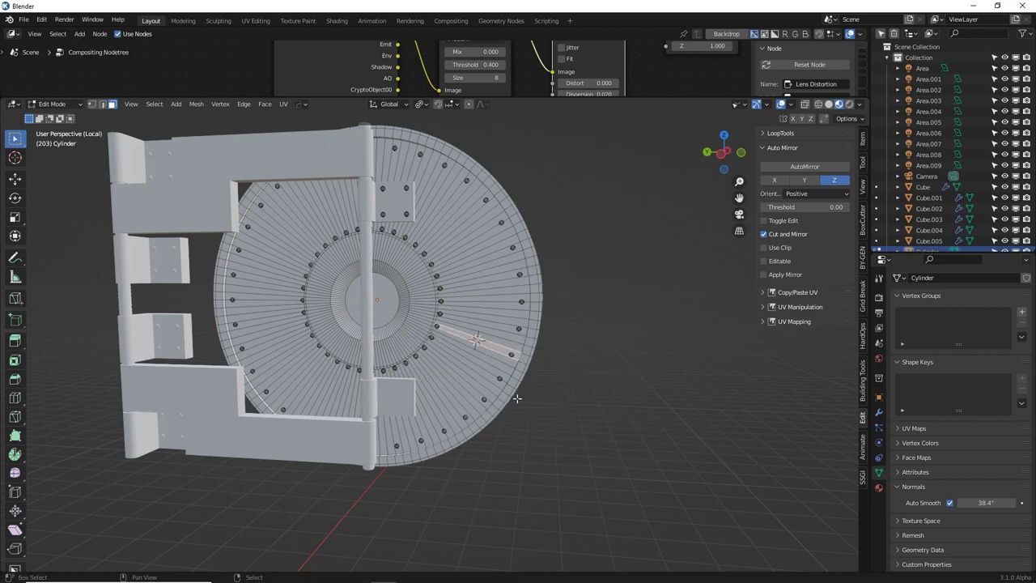
Add a 120-vertex cylinder at the 3D cursor in Object Mode and rotate it 90° about Y
key("Tab")
key("shift+a")
mouse_move(522, 310)
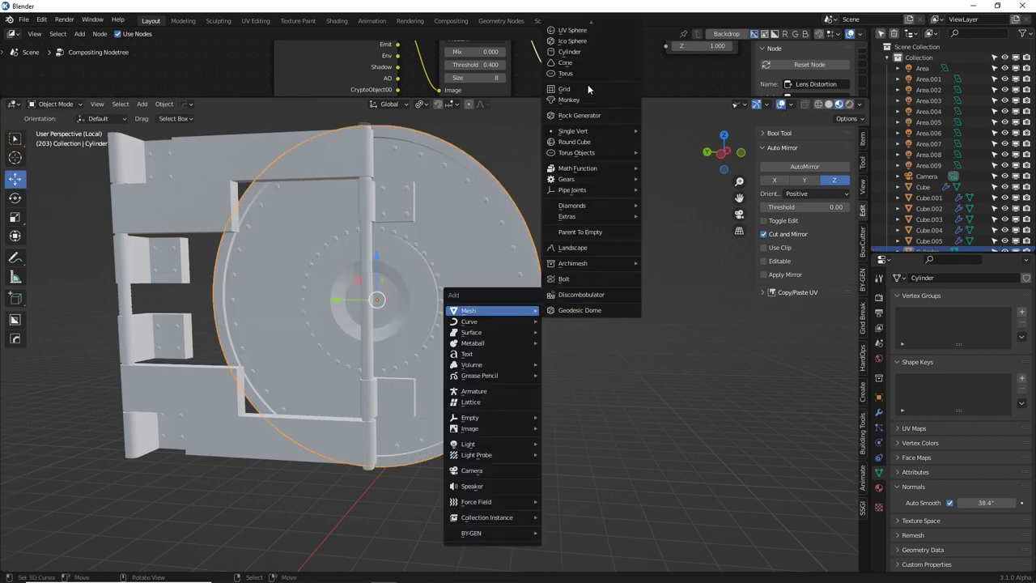
left_click(582, 52)
key("r")
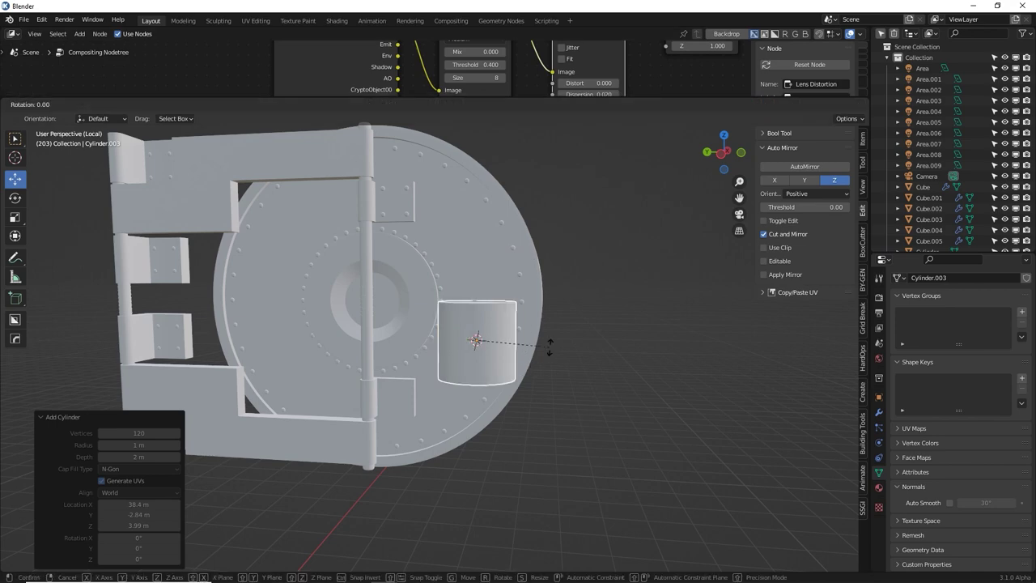
key("y")
key("9")
key("0")
key("Return")
In solid shading, scale the new cylinder to 0.725 overall and flatten it to 0.102 along X into a thin disc
middle_click_drag(549, 351, 510, 379)
scroll(540, 380, "up", 3)
left_click(828, 105)
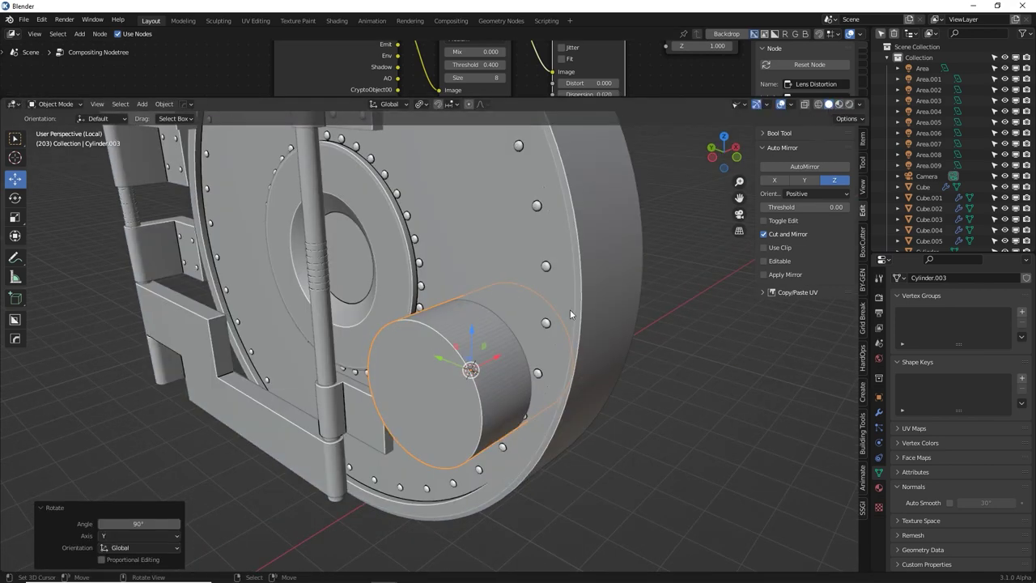
middle_click_drag(570, 309, 617, 342)
key("s")
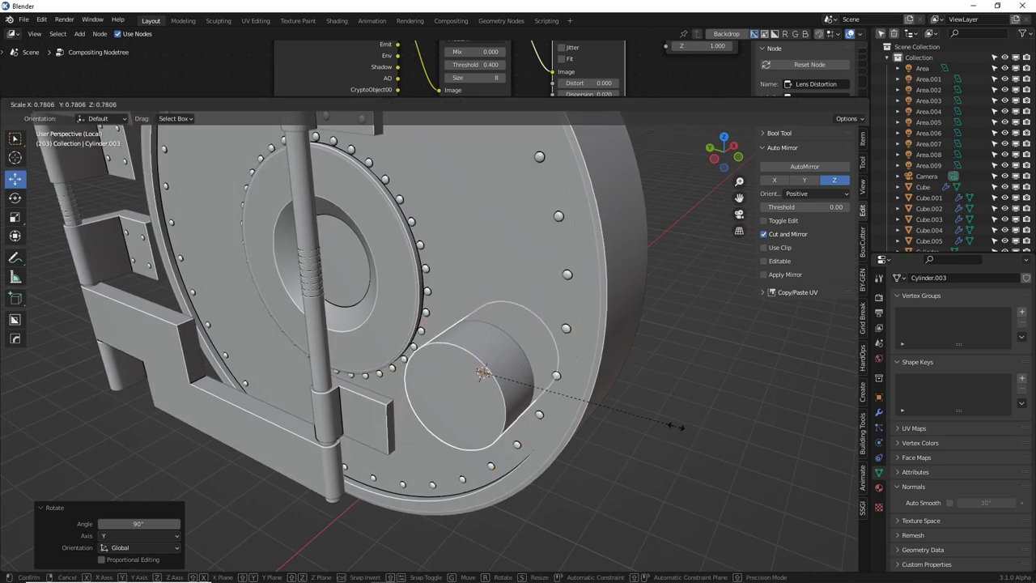
left_click(689, 438)
key("s")
key("x")
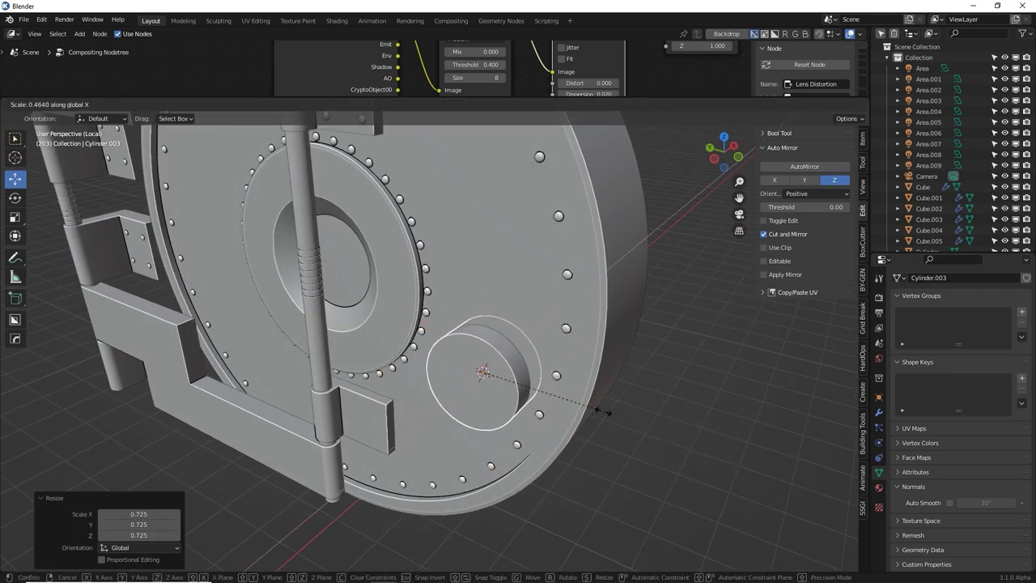
key("Escape")
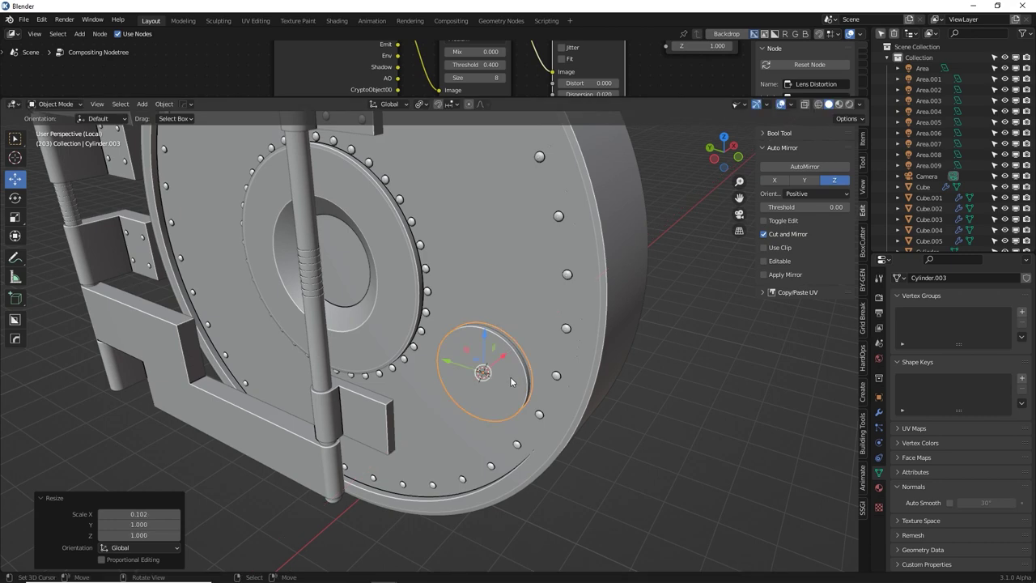
Extrude the disc's front face outward in Edit Mode and scale the extruded face to 0.406
key("Tab")
scroll(510, 379, "up", 3)
middle_click_drag(511, 379, 673, 394)
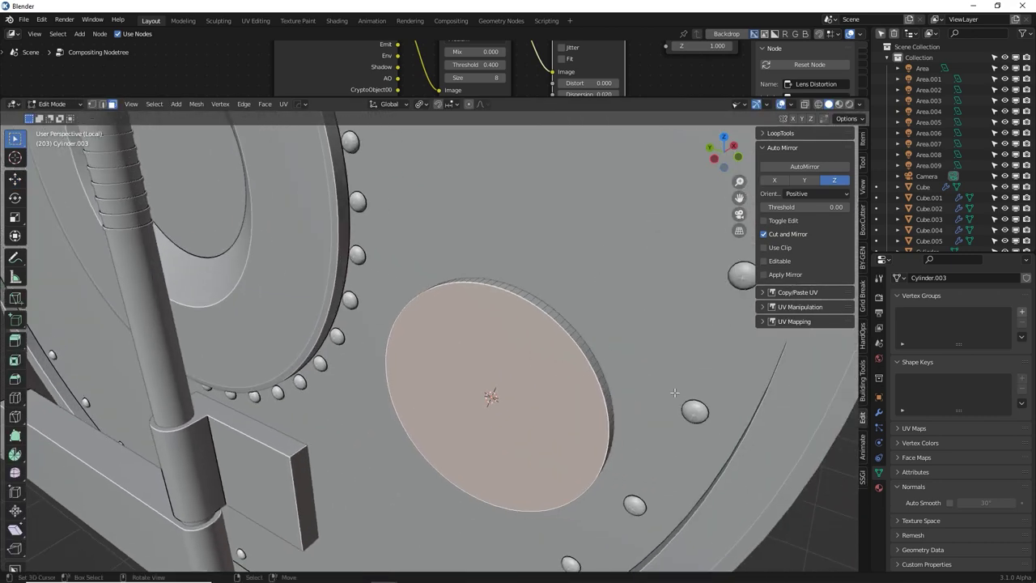
key("e")
left_click(745, 386)
key("s")
left_click(608, 404)
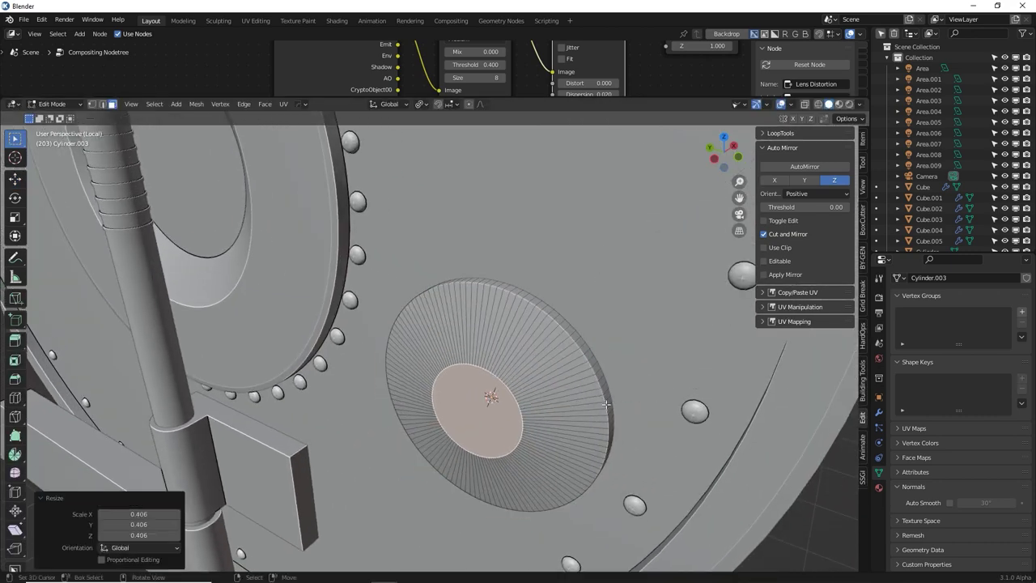
Inset the disc's centre face and extrude it outward about 0.031 m to form a raised collar
key("i")
left_click(664, 411)
key("e")
left_click(660, 411)
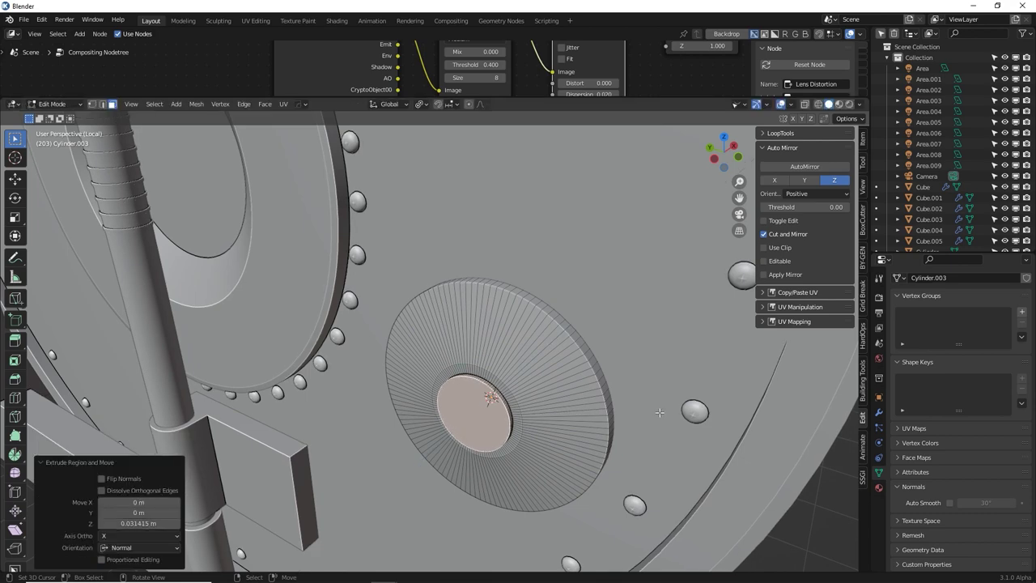
Inset the collar's face, extrude it inward about 0.048 m and scale the recessed face down
key("i")
left_click(646, 410)
key("e")
left_click(649, 409)
key("s")
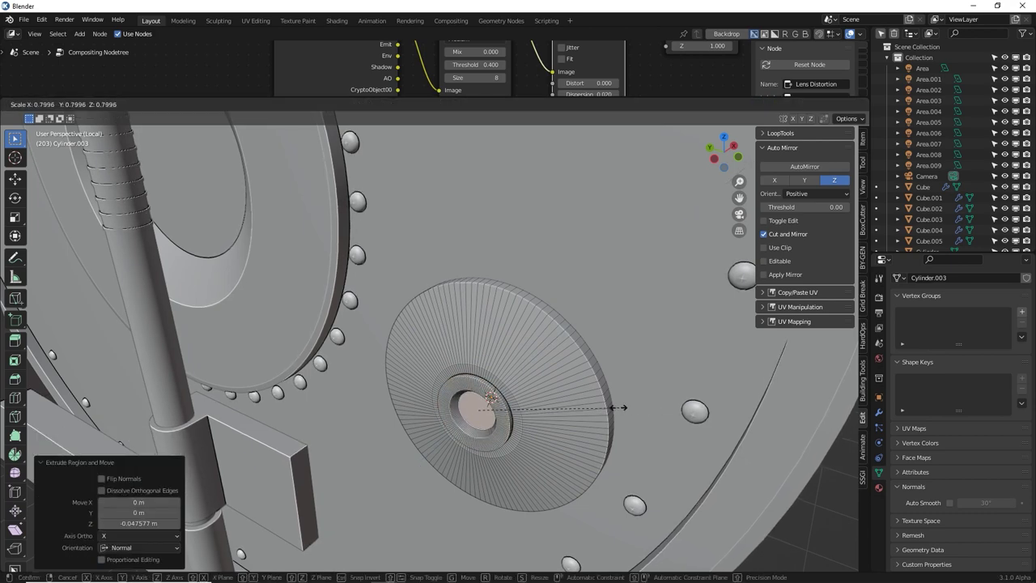
left_click(621, 407)
Inset the recessed face about 0.051 m and extrude it outward about 0.187 m as a central shaft
key("i")
left_click(622, 407)
key("e")
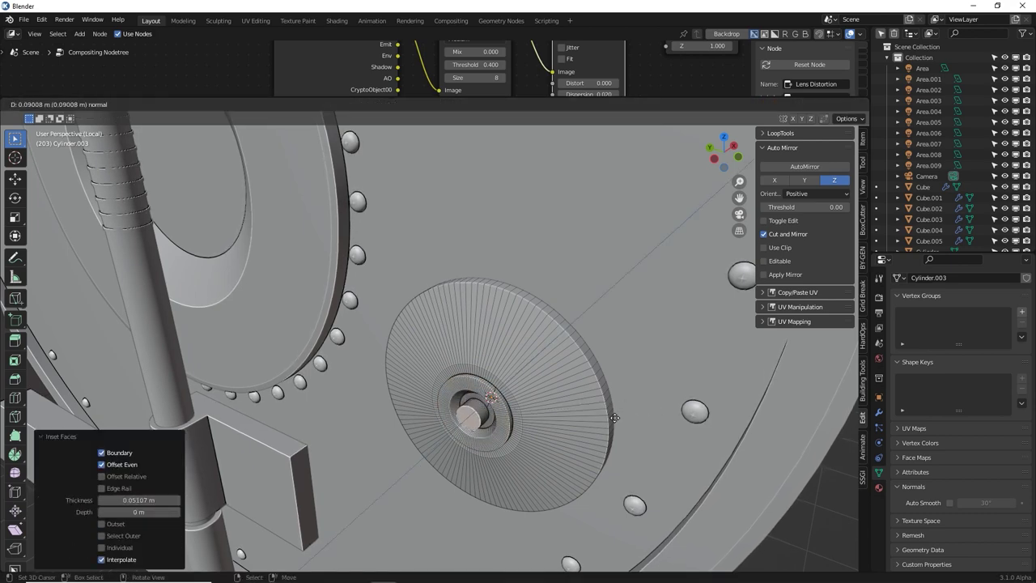
left_click(604, 421)
Widen the shaft's end by scaling its extruded face to 1.168, and extrude it about 0.219 m further outward
middle_click_drag(604, 422, 601, 420)
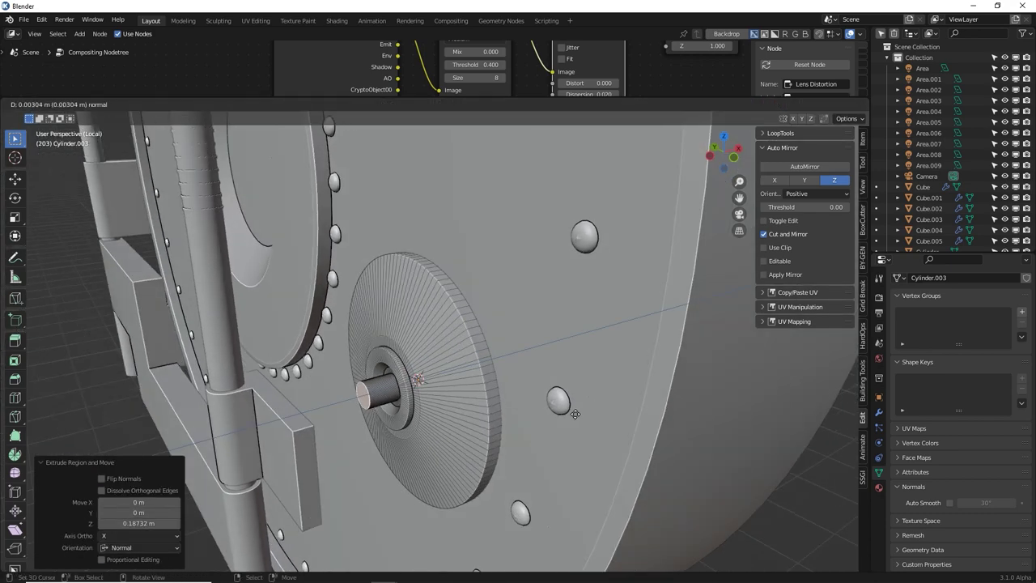
key("s")
left_click(608, 431)
key("e")
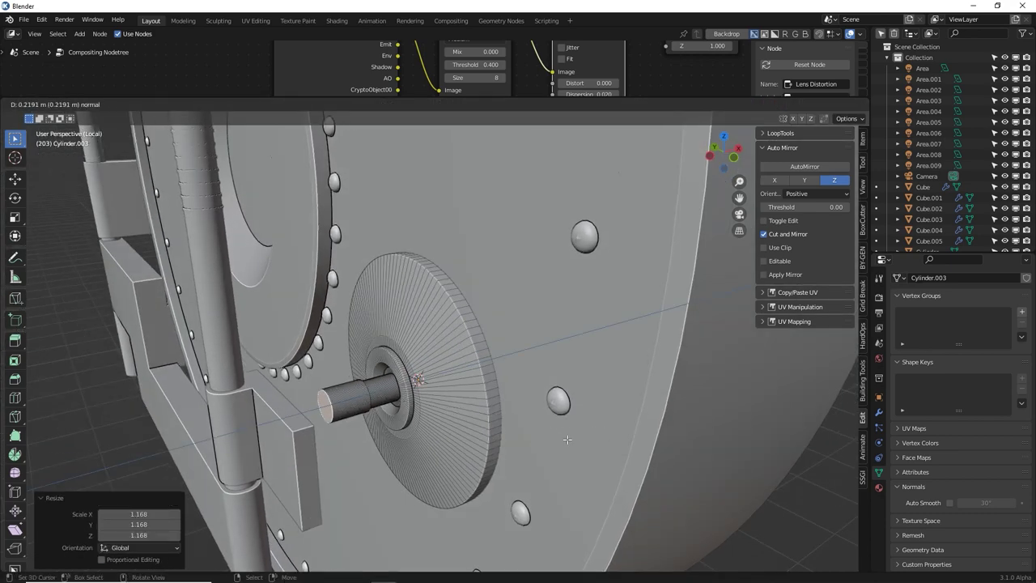
left_click(567, 439)
Select the ring of side faces around the shaft's wider end section and snap the 3D cursor to it
middle_click_drag(441, 368, 490, 384)
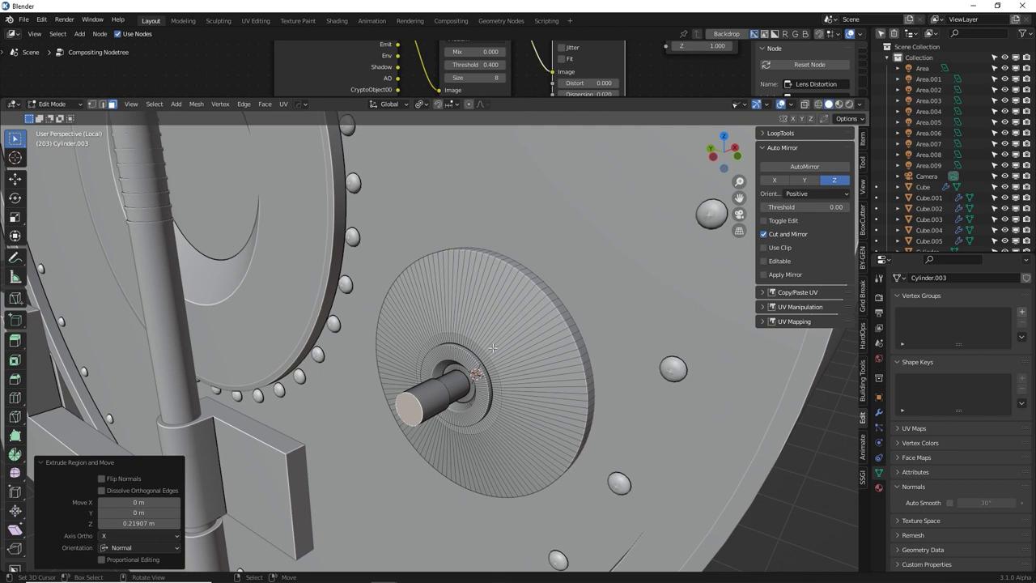
left_click(424, 399, "alt")
left_click(429, 395, "alt")
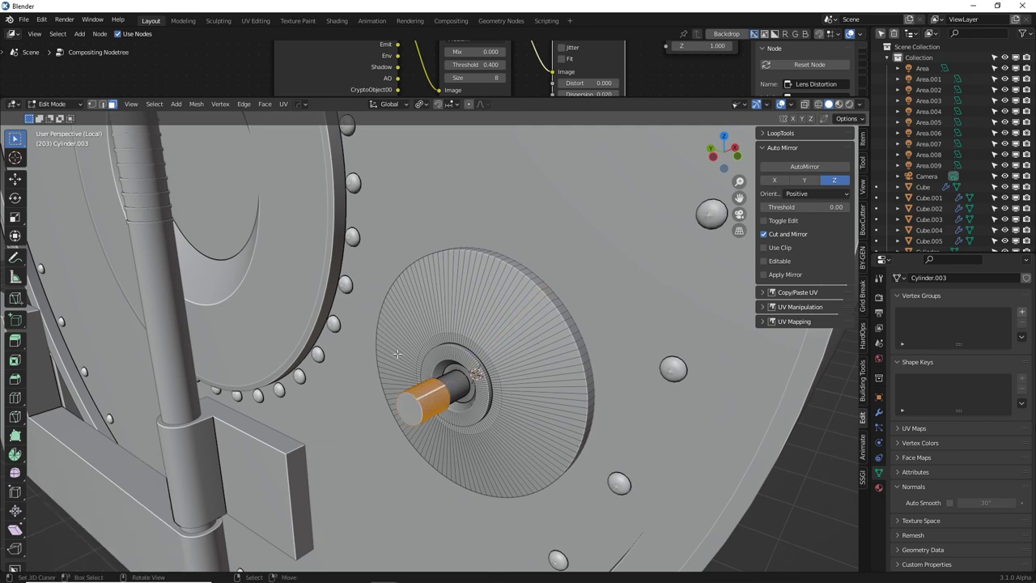
key("shift+s")
left_click(440, 412)
Add a torus at the 3D cursor, rotated 90° about Y, with a 0.82 m major radius and 0.05 m minor radius
key("shift+a")
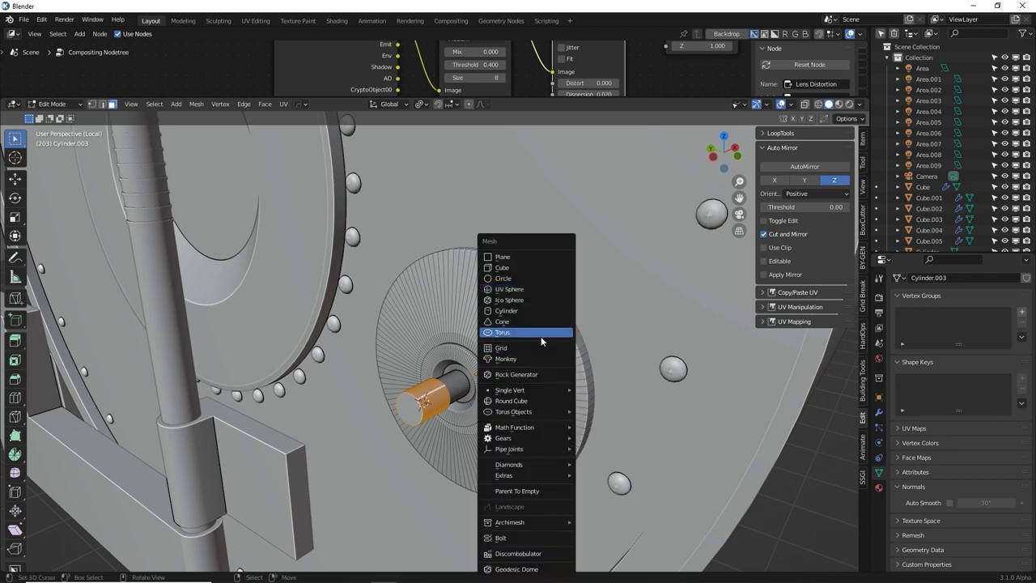
left_click(540, 336)
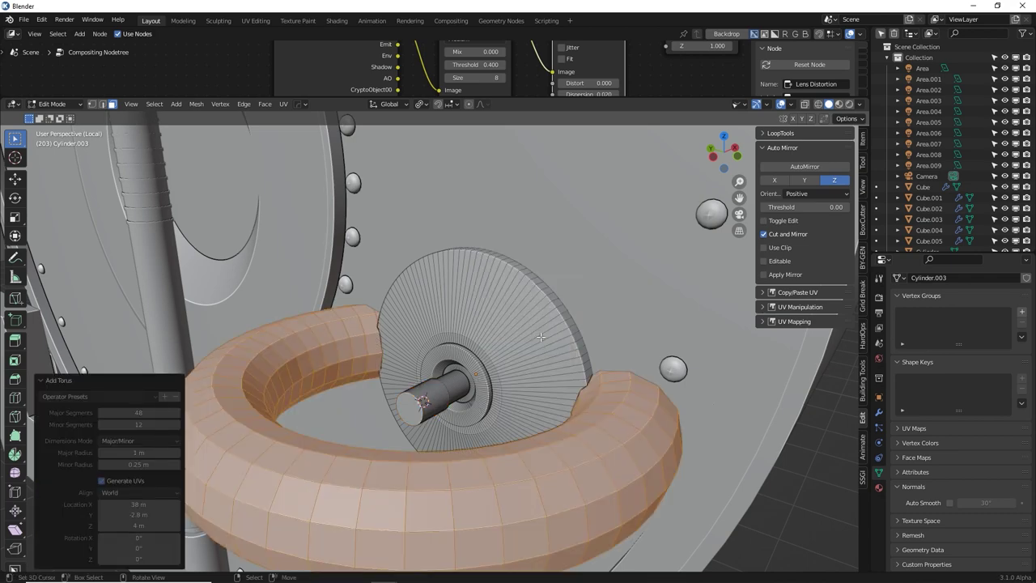
left_click(144, 547)
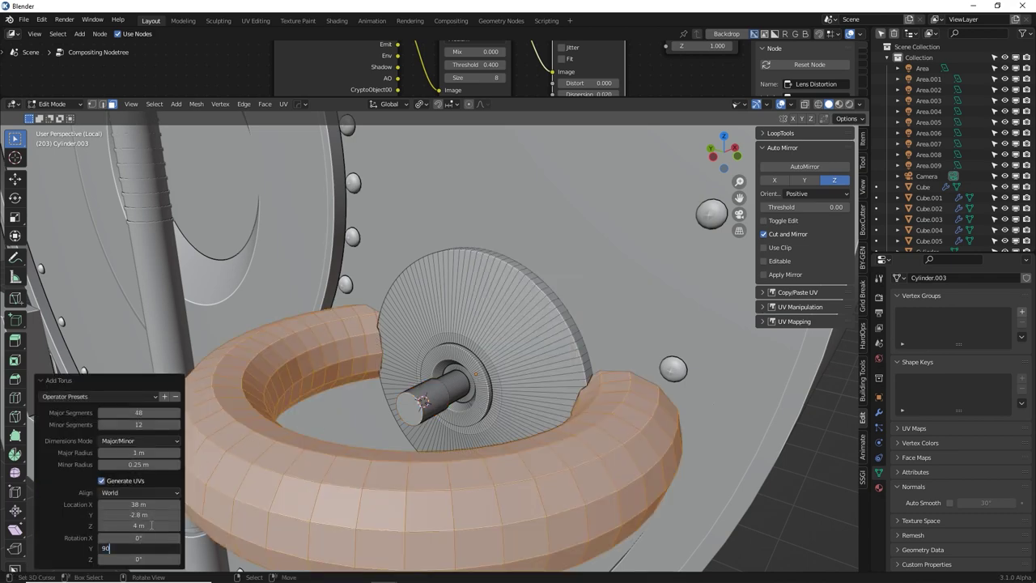
key("Return")
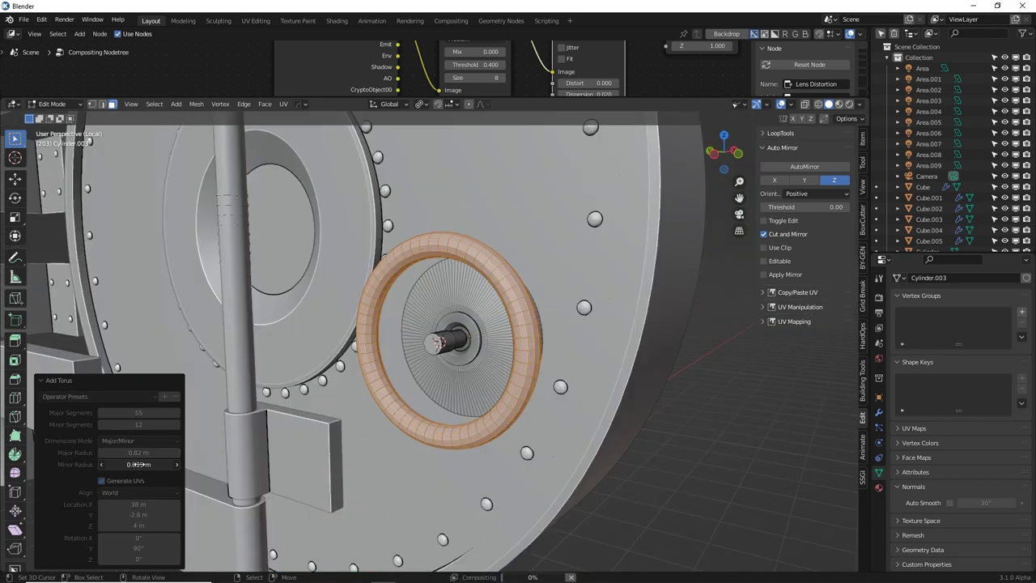
left_click_drag(142, 465, 114, 465)
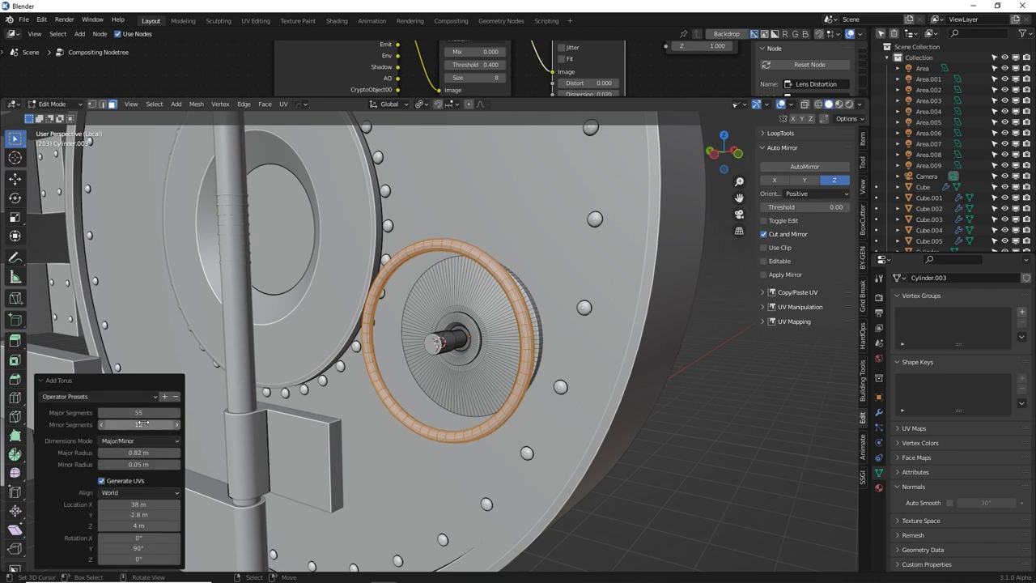
Set the torus to 72 major segments and 13 minor segments
left_click(177, 425)
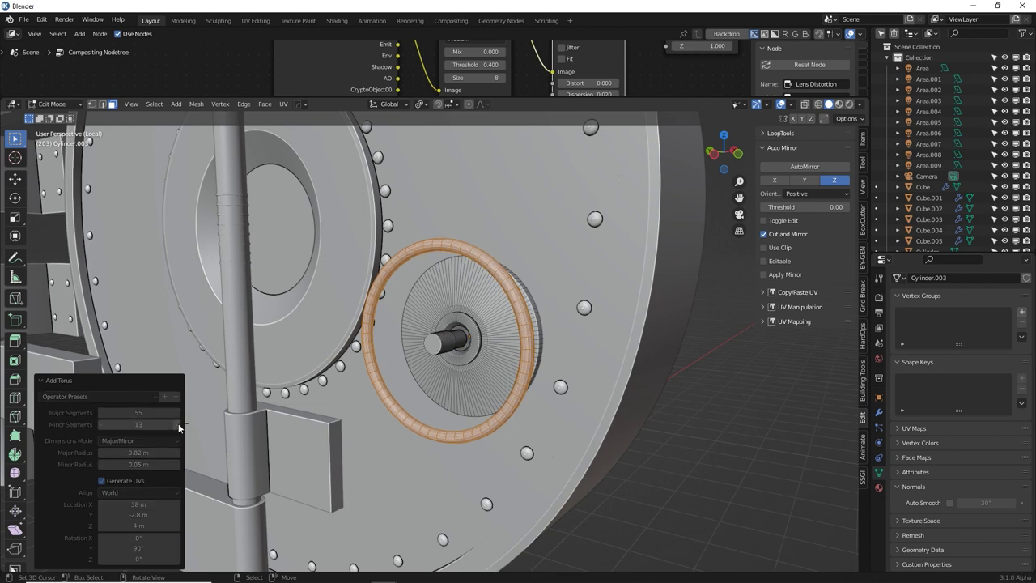
left_click(177, 413)
left_click(131, 413)
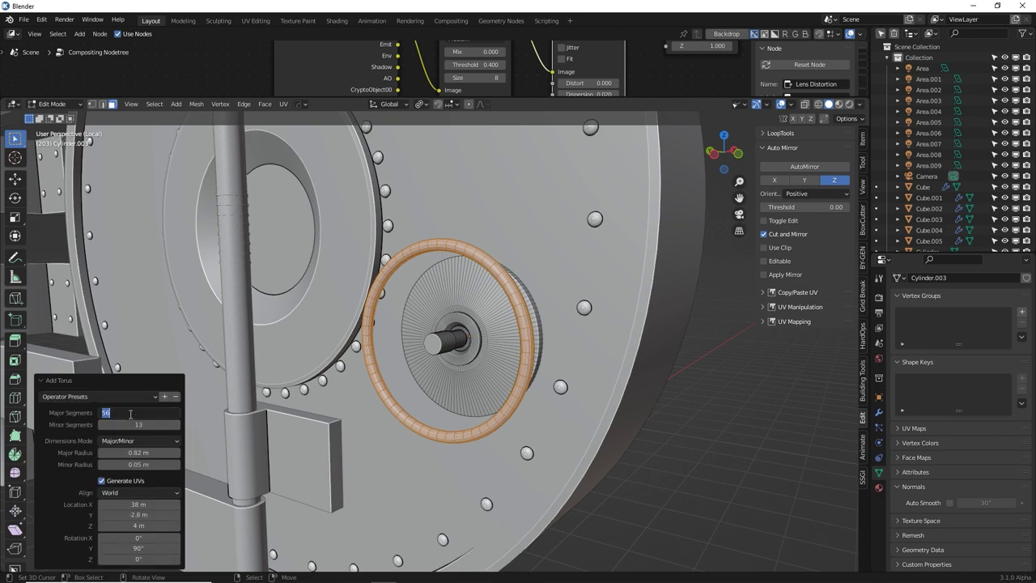
key("Return")
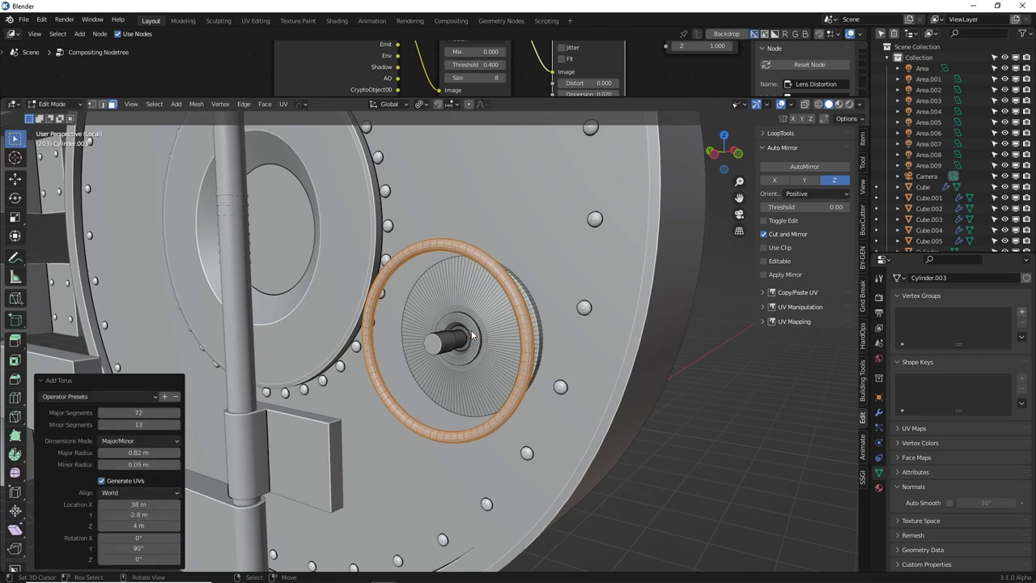
Reselect the shaft's wider end section and snap the 3D cursor back to its centre
right_click(431, 343)
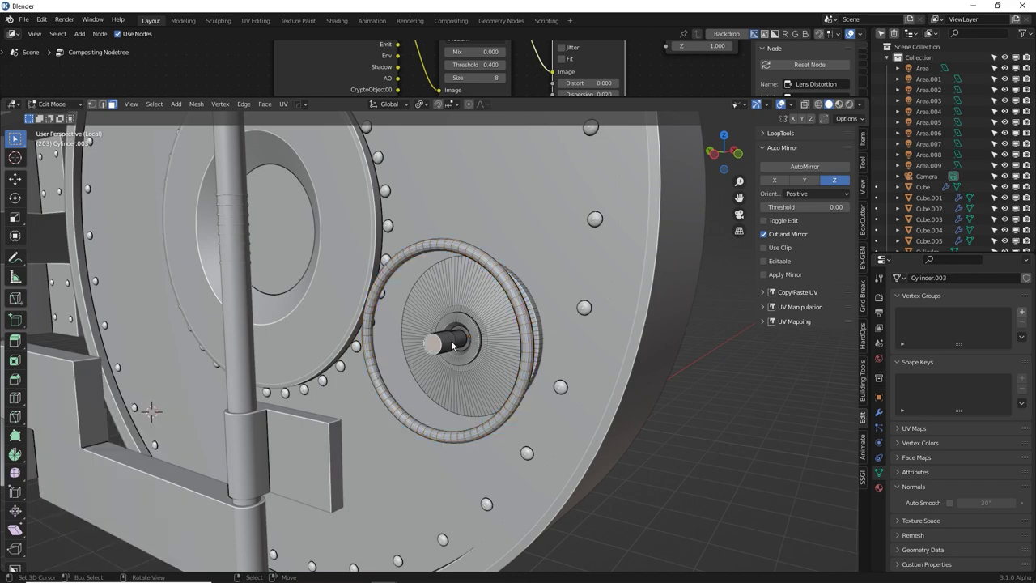
key("l")
key("shift+s")
left_click(488, 410)
Add a 16-vertex cylinder at the 3D cursor as part of the same mesh
key("shift+a")
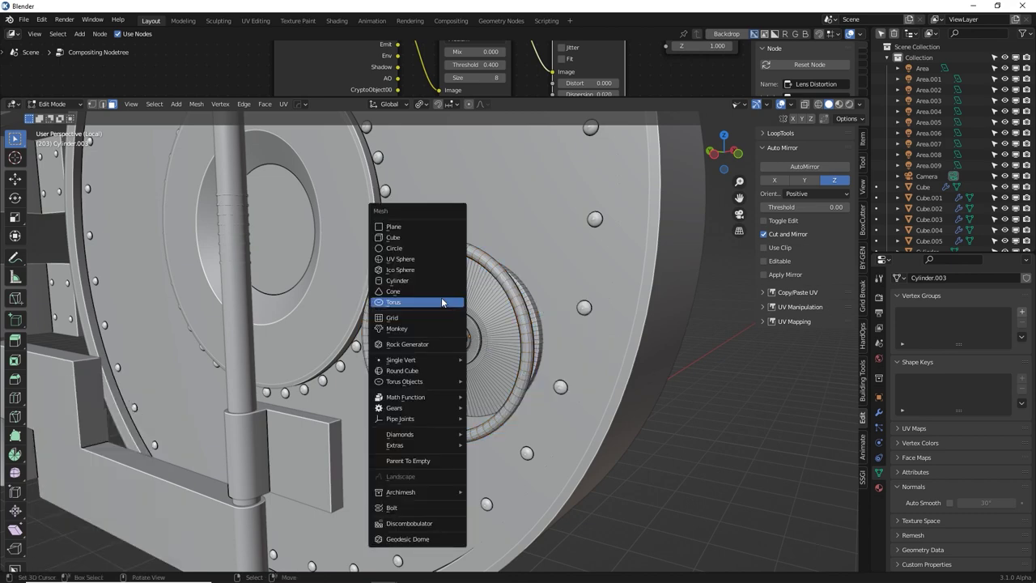
left_click(428, 280)
left_click(137, 432)
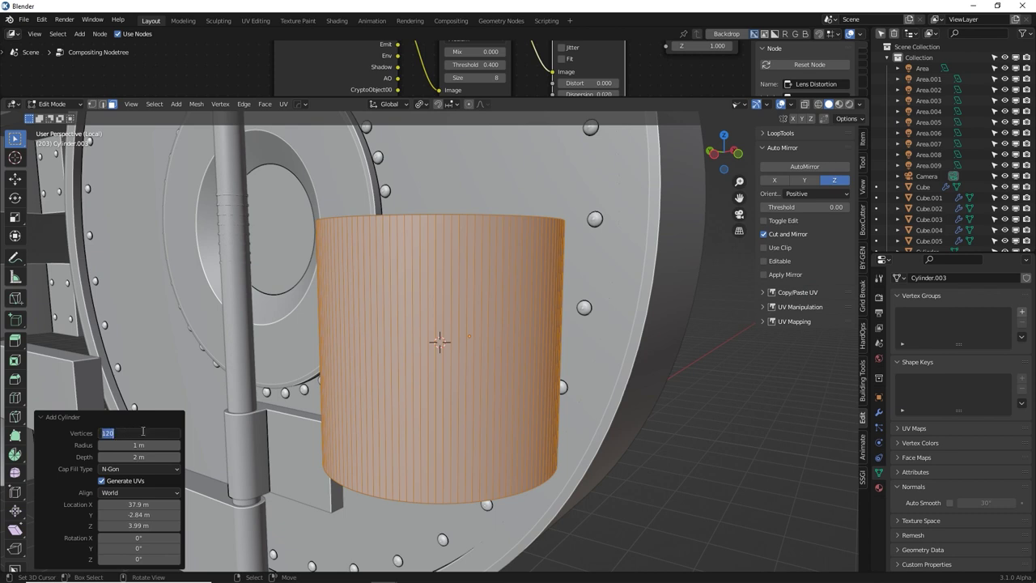
key("Return")
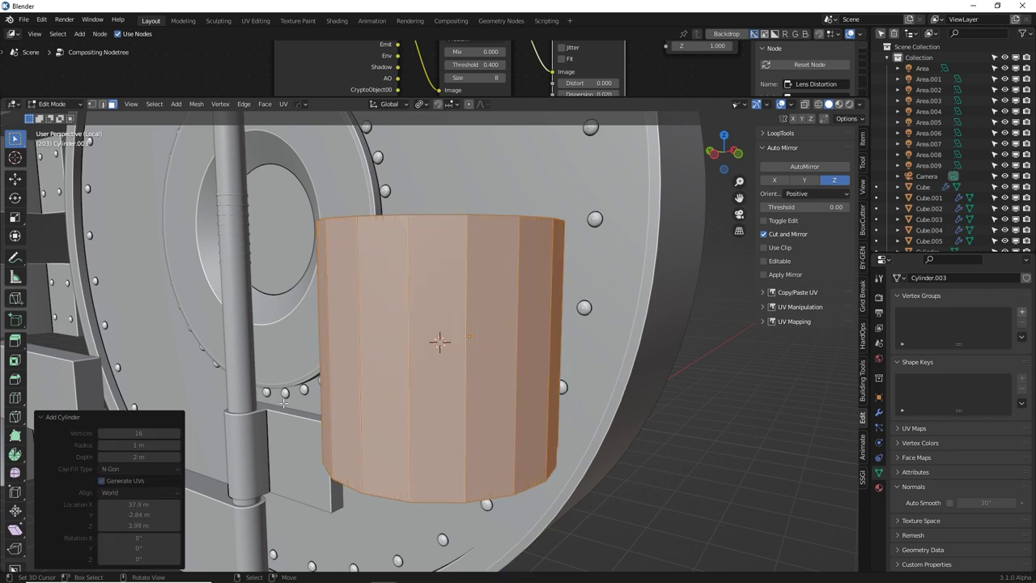
Scale the new cylinder to 0.063, stretch it along Z and scale it by 0.508 into a thin rod
key("s")
left_click(458, 343)
key("s")
key("z")
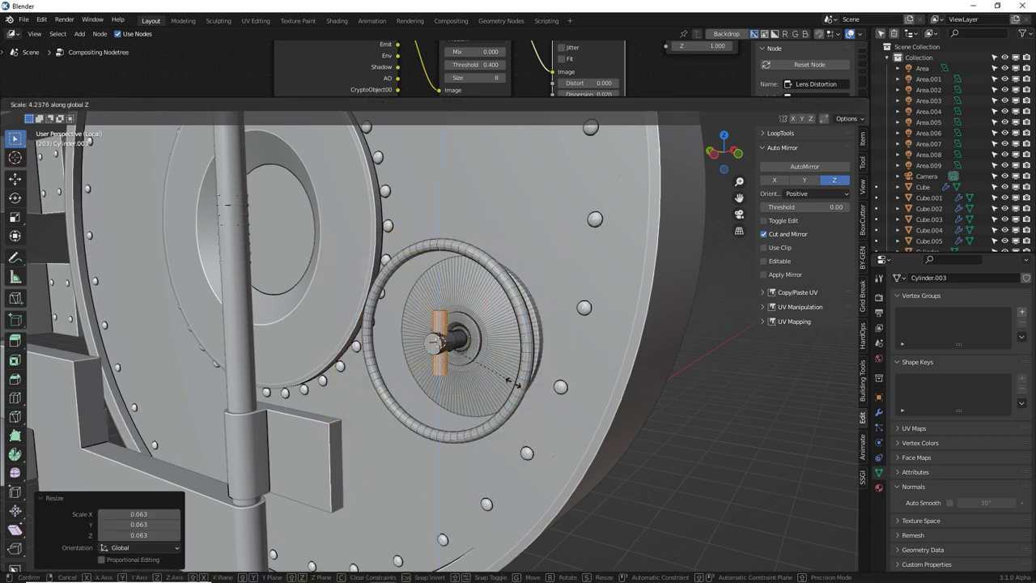
key("Return")
key("s")
key("Escape")
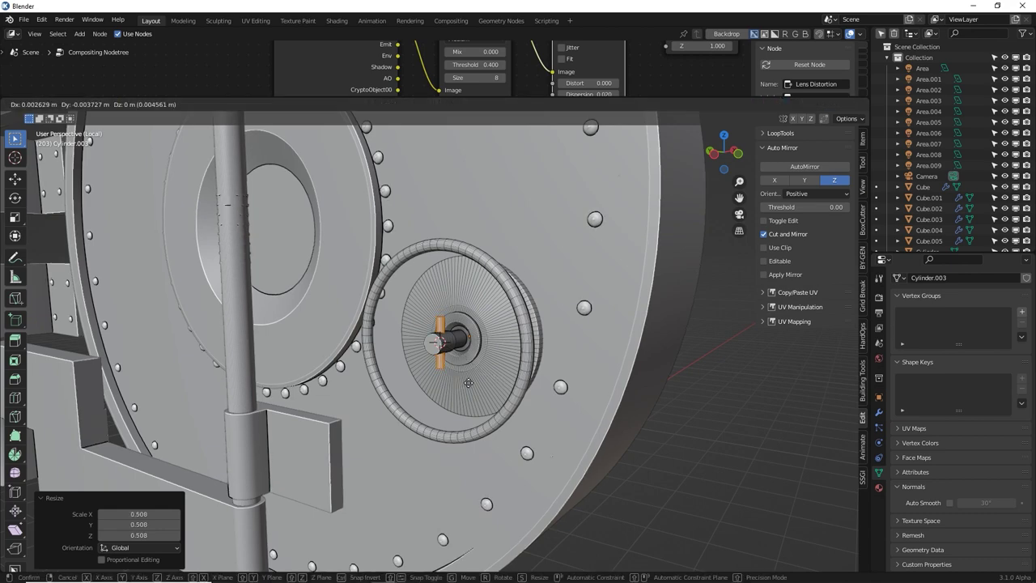
Raise the rod about 0.406 m along Z, lengthen it along Z and shift it about 0.023 m to join shaft and rim
key("g")
key("z")
key("Return")
key("s")
key("z")
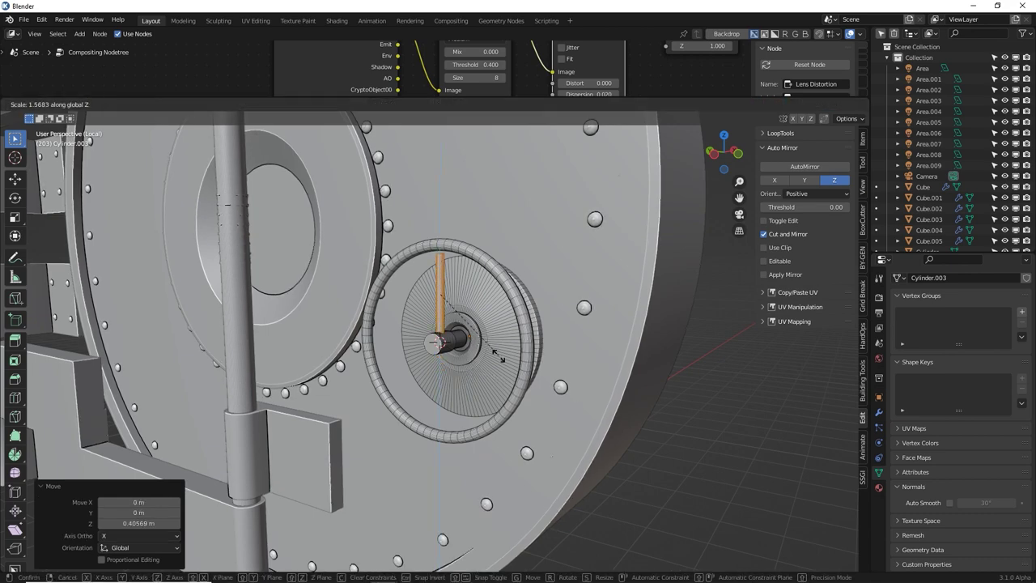
left_click(502, 360)
key("g")
key("z")
left_click(505, 357)
middle_click_drag(504, 357, 462, 272)
scroll(492, 400, "up", 7)
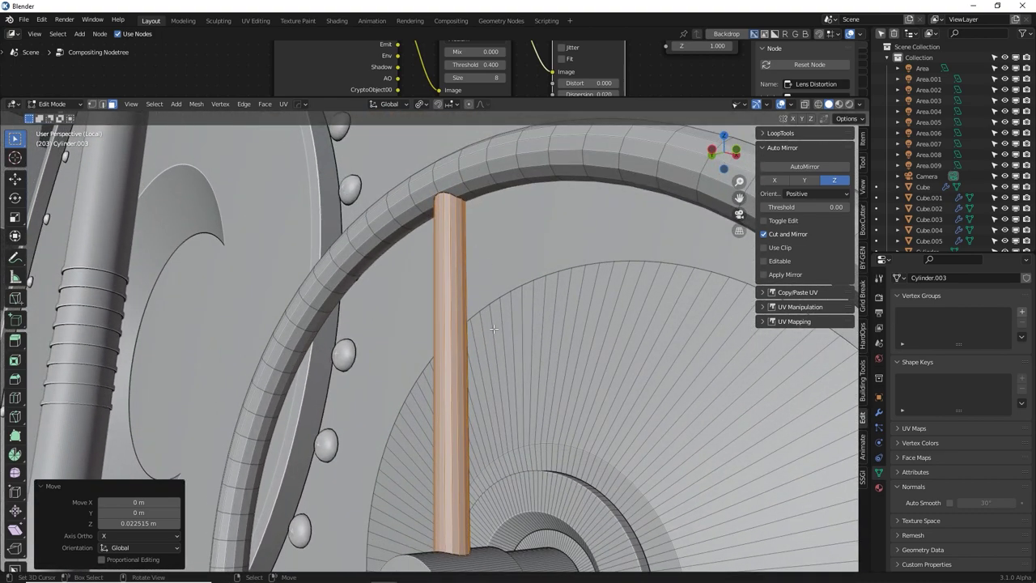
scroll(493, 328, "down", 8)
scroll(421, 366, "up", 3)
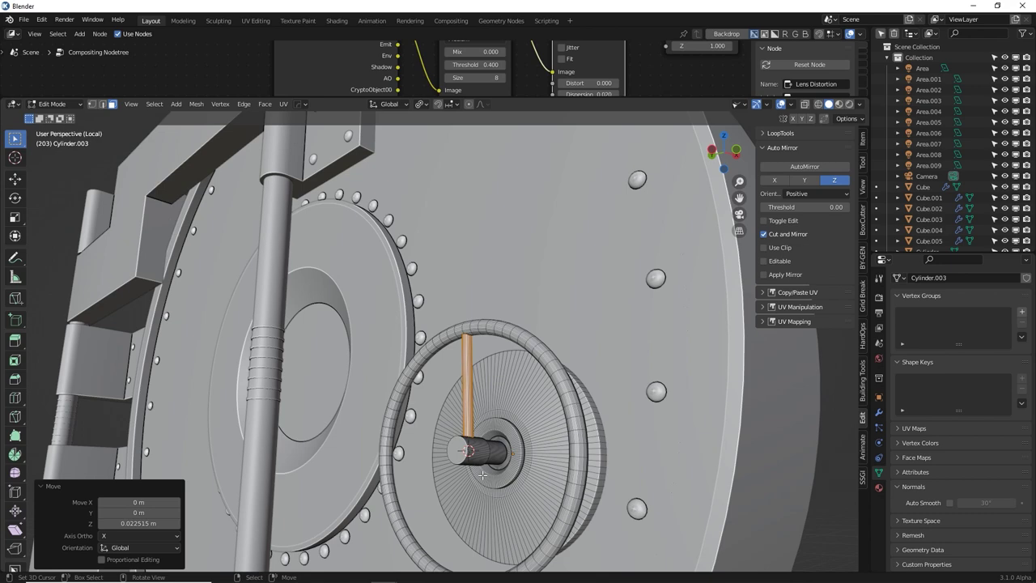
In left view, with the pivot point set to the 3D Cursor, make two rotated duplicates of the spoke at 120° intervals
key("ctrl+KP_3")
middle_click_drag(482, 475, 309, 349, "shift")
scroll(428, 361, "up", 2)
middle_click_drag(456, 367, 488, 386, "shift")
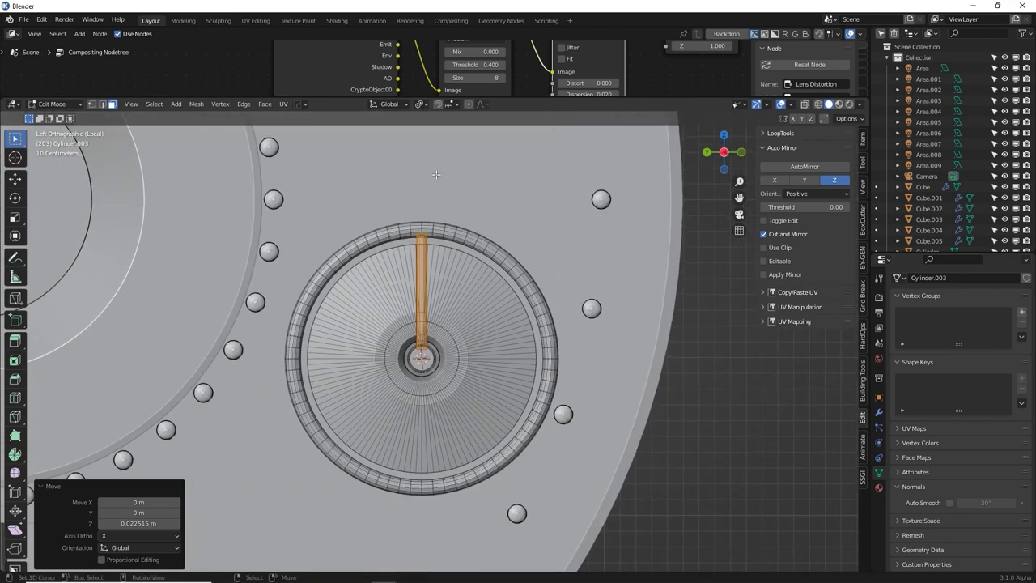
left_click(421, 104)
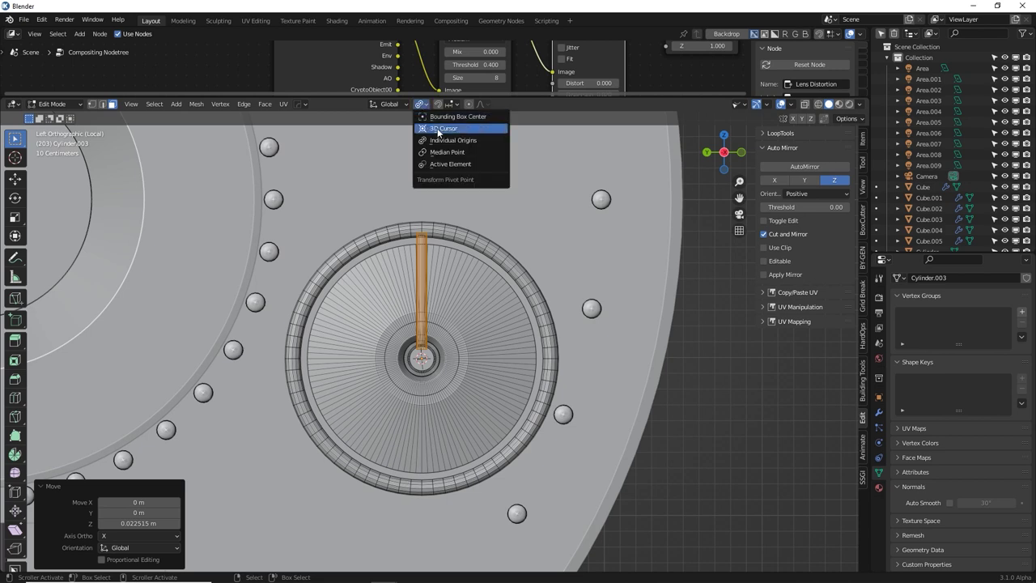
left_click(443, 128)
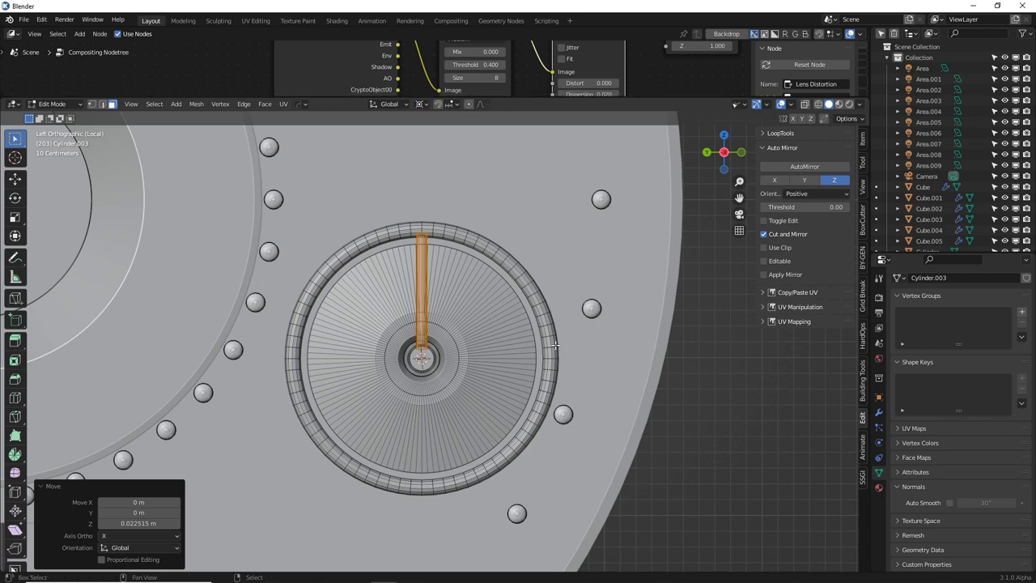
type("g")
type("120")
key("Return")
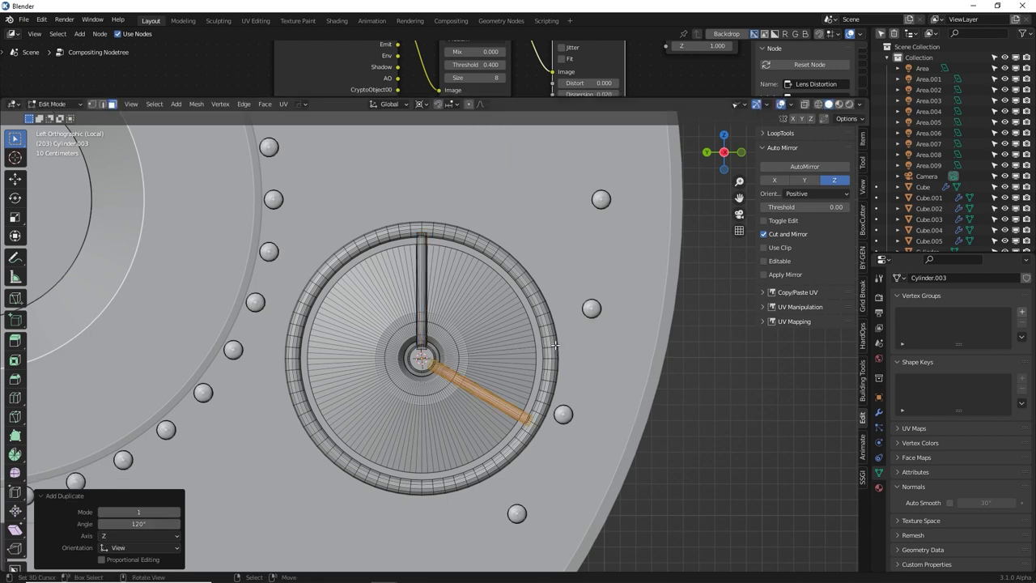
key("shift+r")
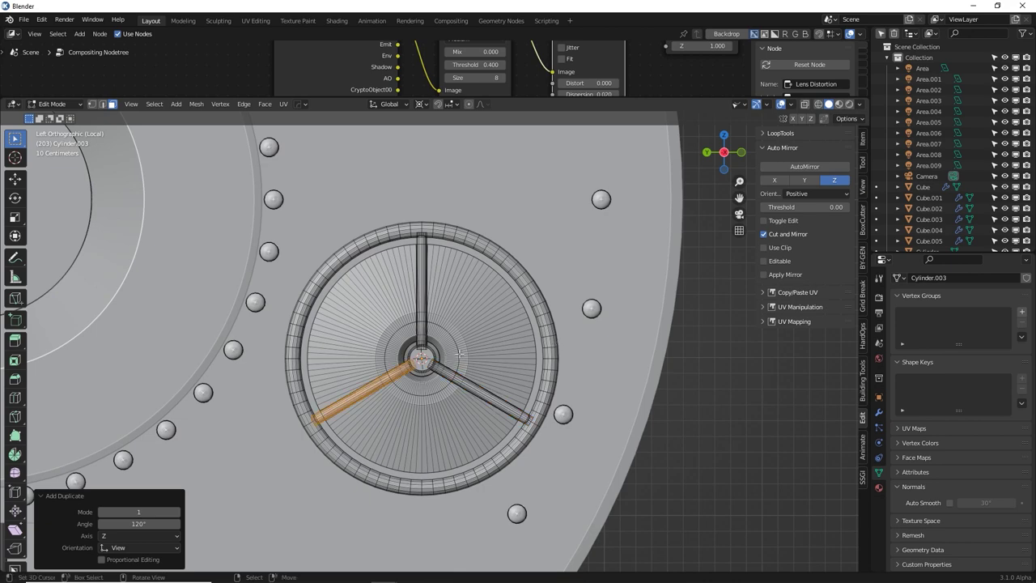
Inset the shaft's end face about 0.033 m and extrude it inward about 0.023 m
middle_click_drag(459, 354, 315, 388)
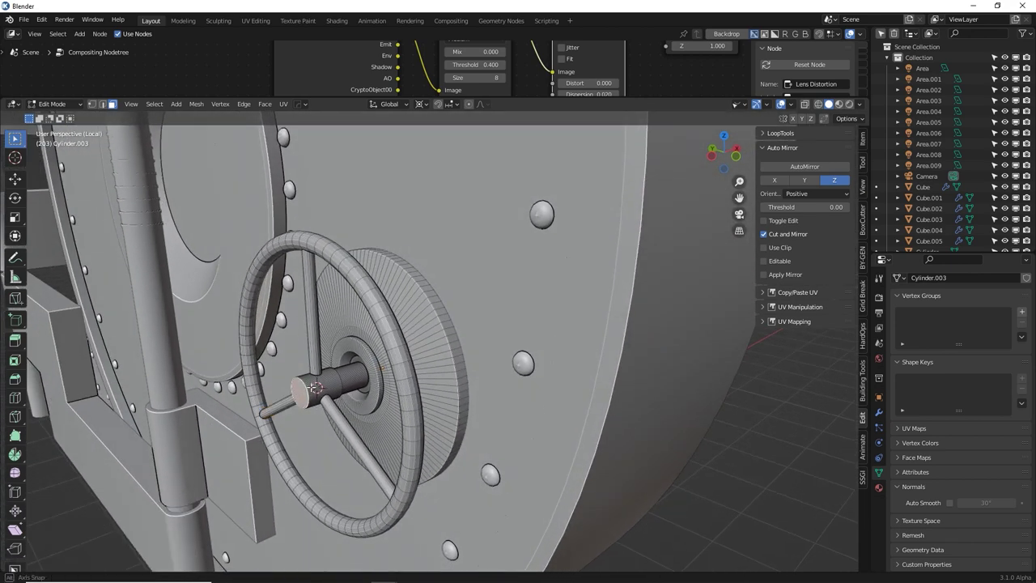
scroll(315, 389, "up", 3)
key("i")
left_click(552, 363)
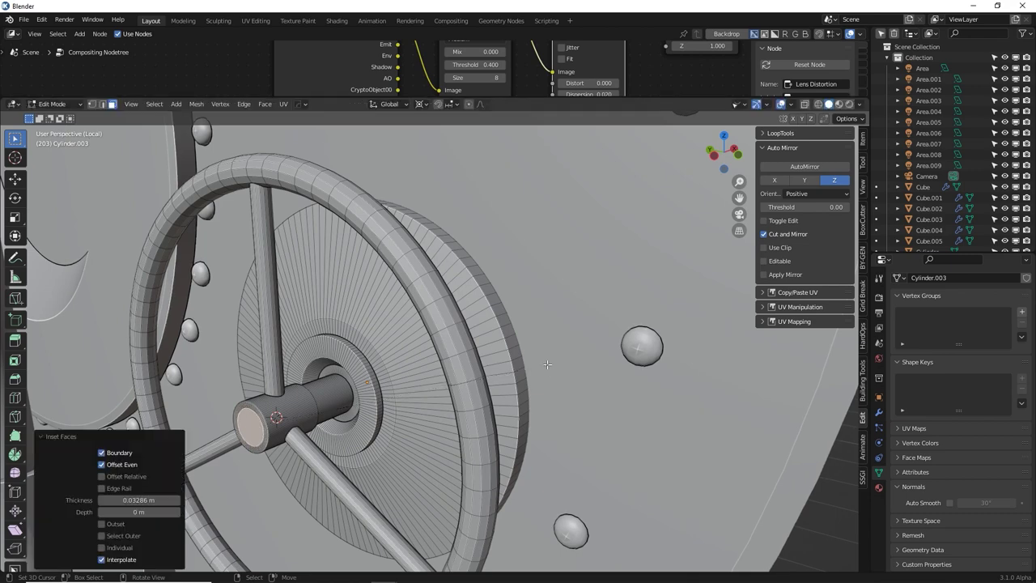
right_click(552, 363)
key("e")
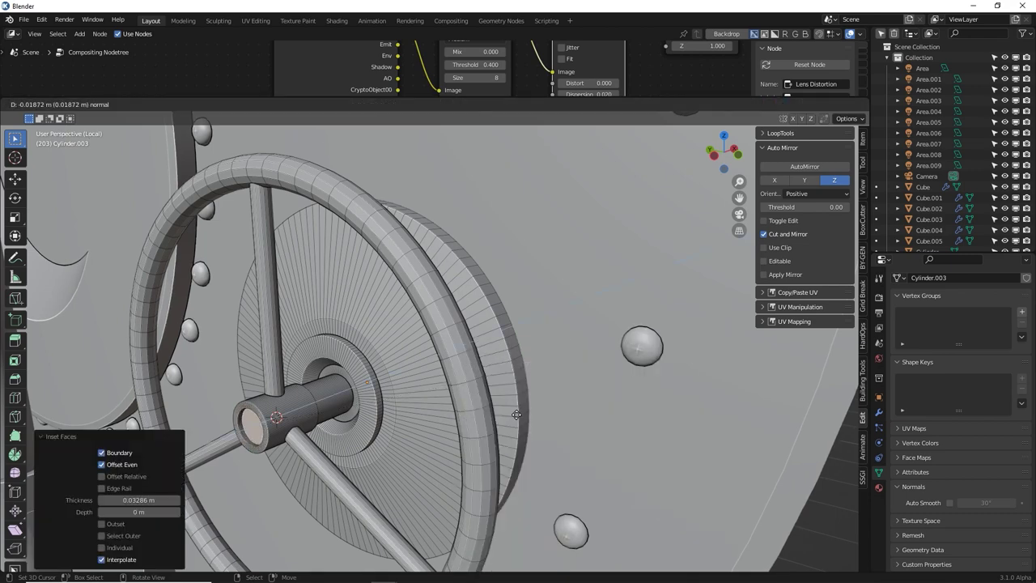
left_click(514, 414)
key("s")
right_click(474, 412)
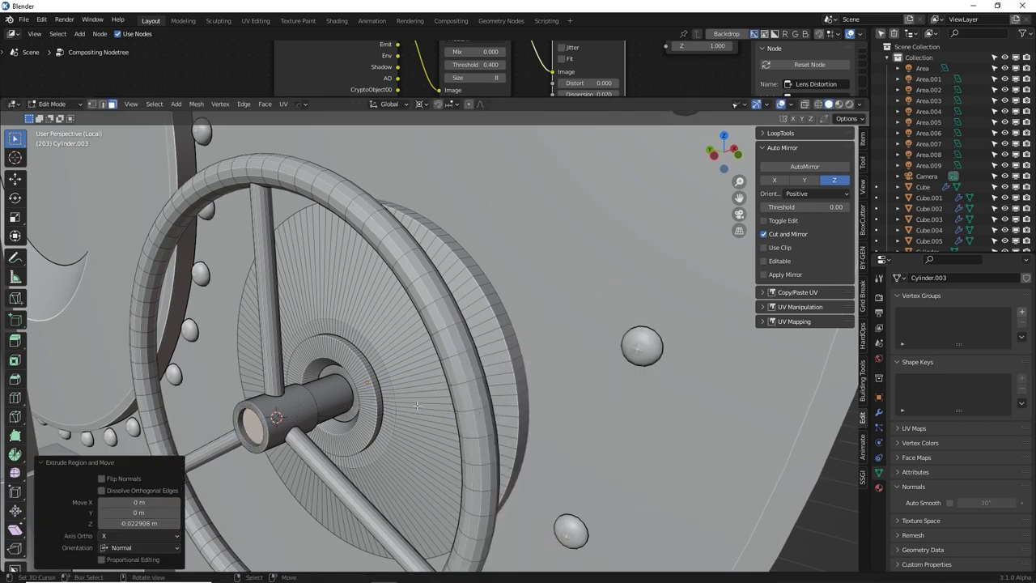
Try to scale down the handwheel in Object Mode and exit local view to bring back the whole room
middle_click_drag(423, 403, 456, 379)
key("Tab")
scroll(449, 398, "down", 3)
scroll(456, 380, "down", 6)
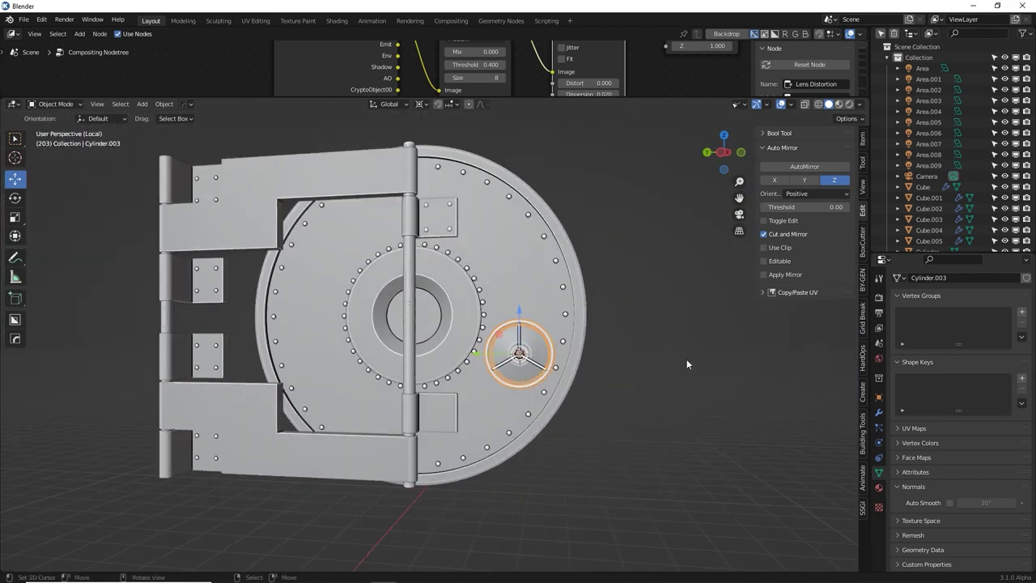
key("s")
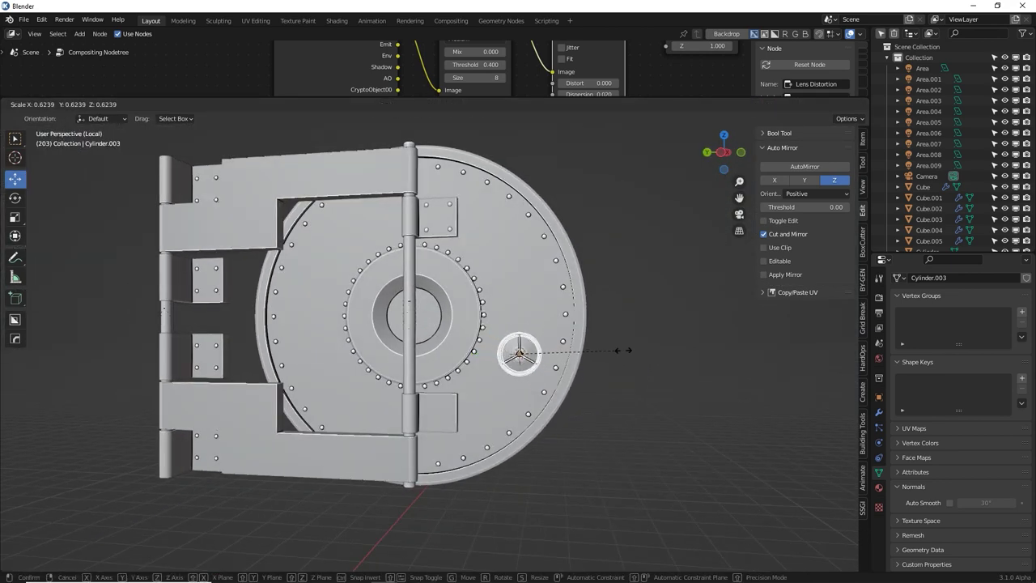
left_click(475, 332)
scroll(475, 332, "down", 3)
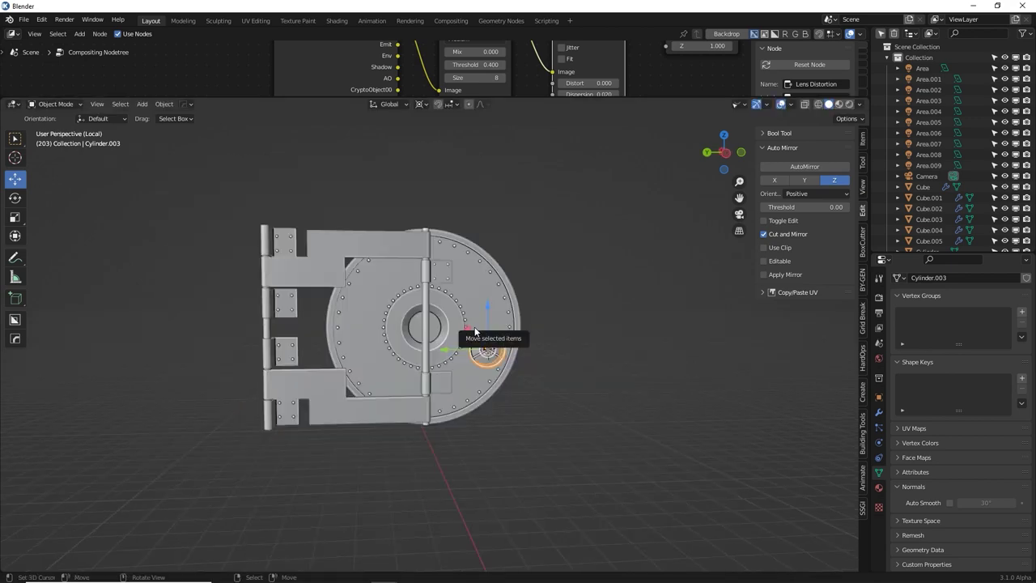
key("KP_Divide")
scroll(465, 331, "up", 3)
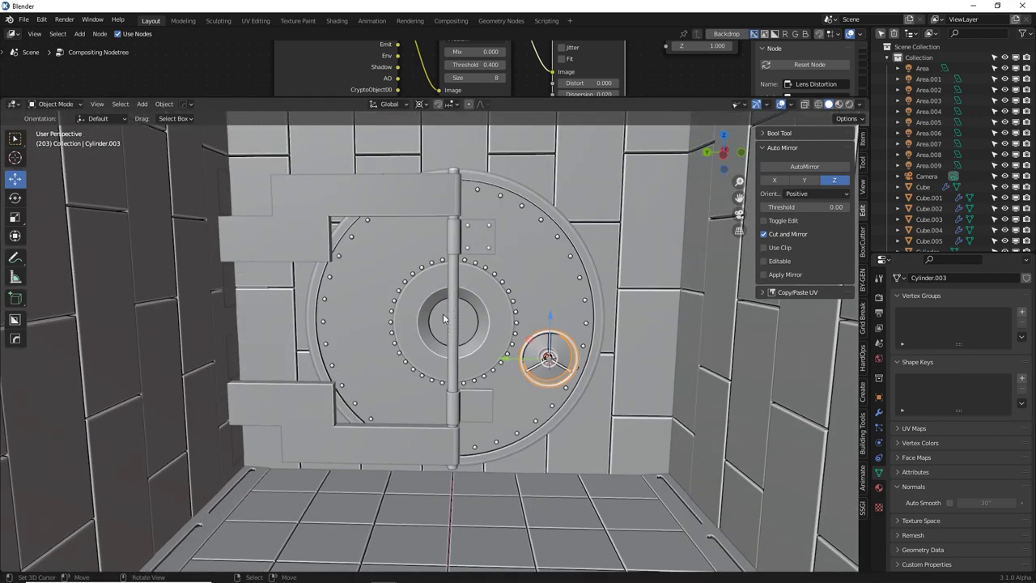
In the hinge bracket's mesh, select only the wall-side section, excluding the long arm and door-side plate with Circle Select in X-ray
middle_click_drag(443, 318, 319, 321)
left_click(319, 320)
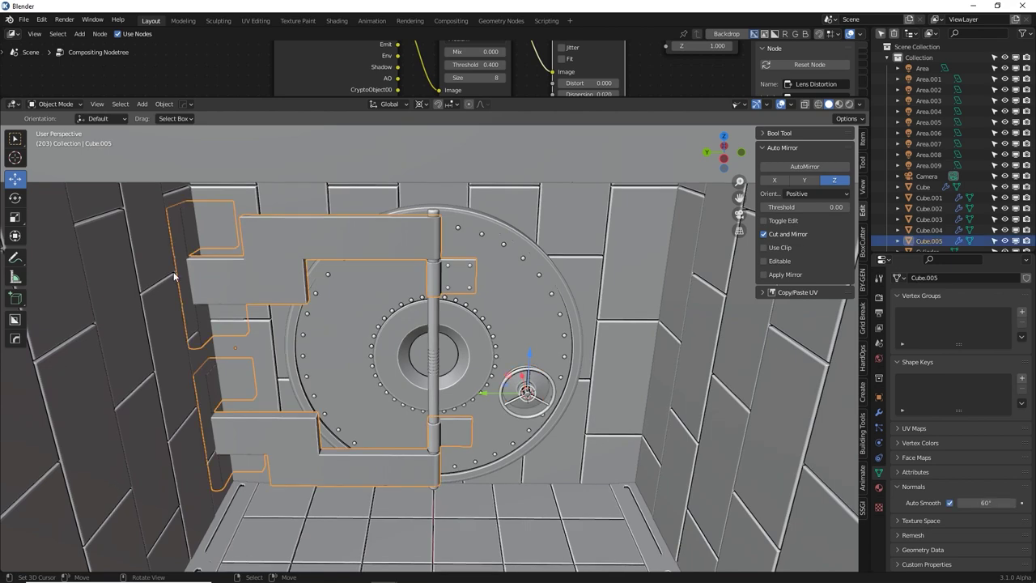
middle_click_drag(243, 278, 245, 277)
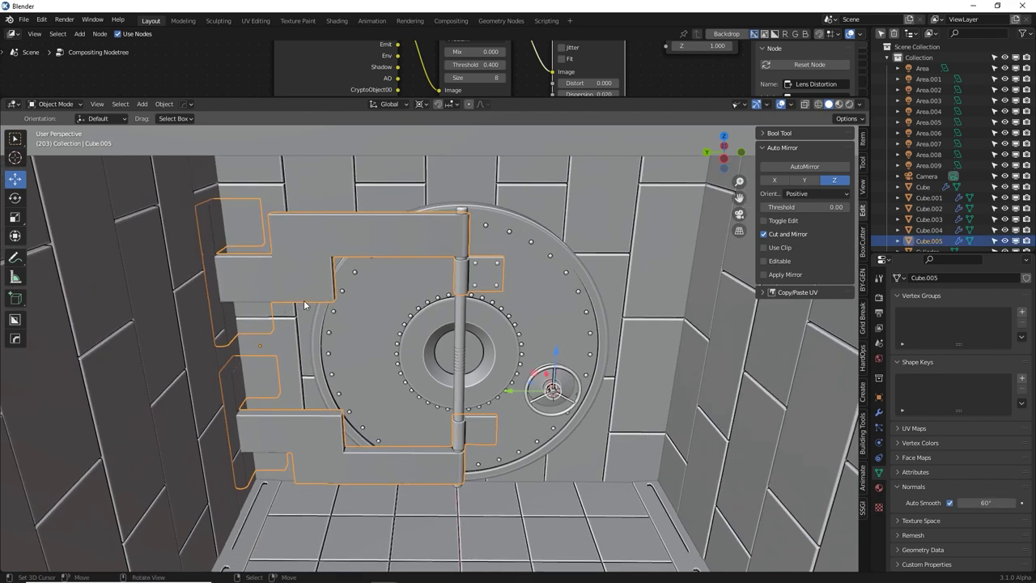
middle_click_drag(324, 284, 363, 283)
key("Tab")
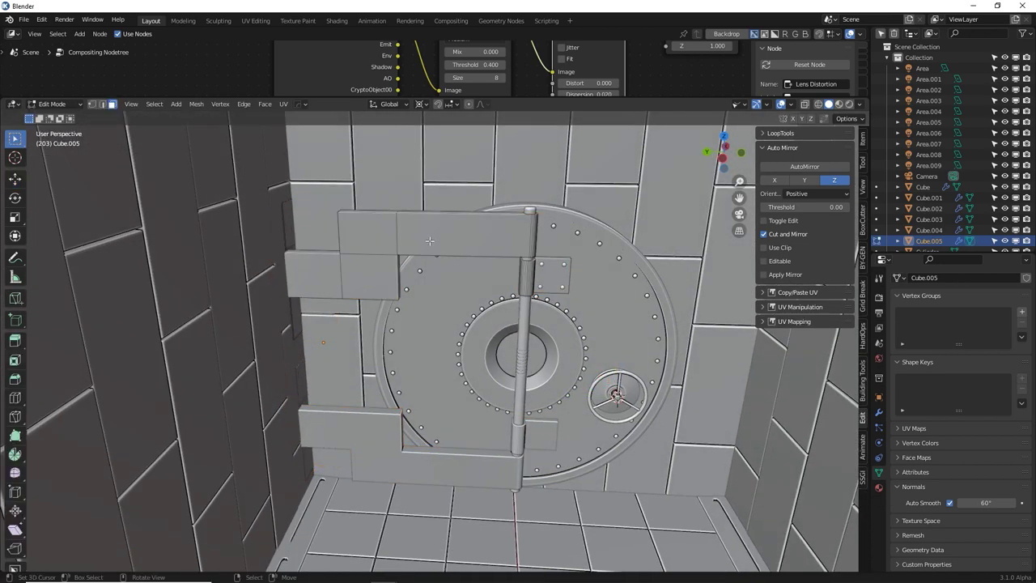
key("a")
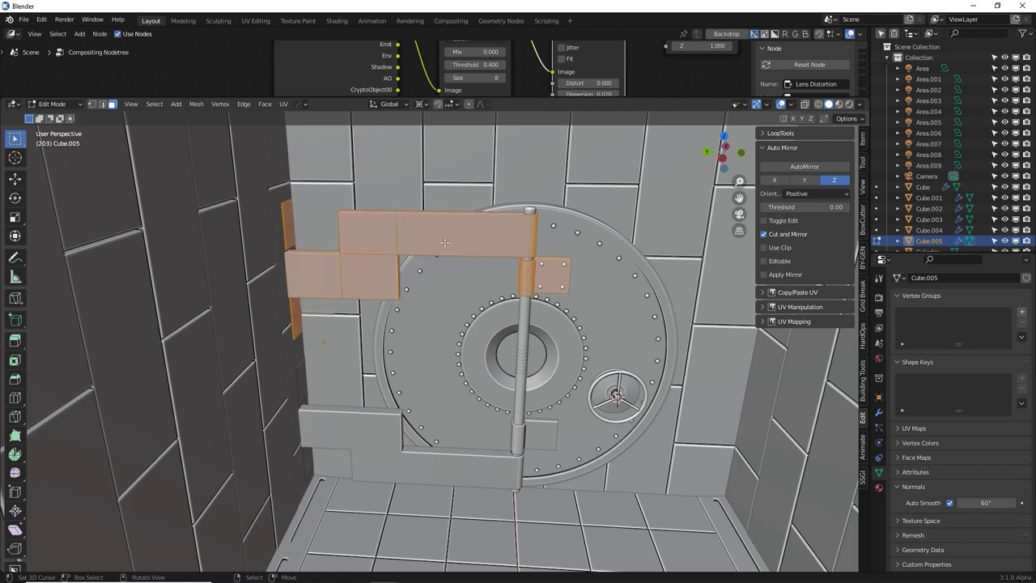
left_click(804, 105)
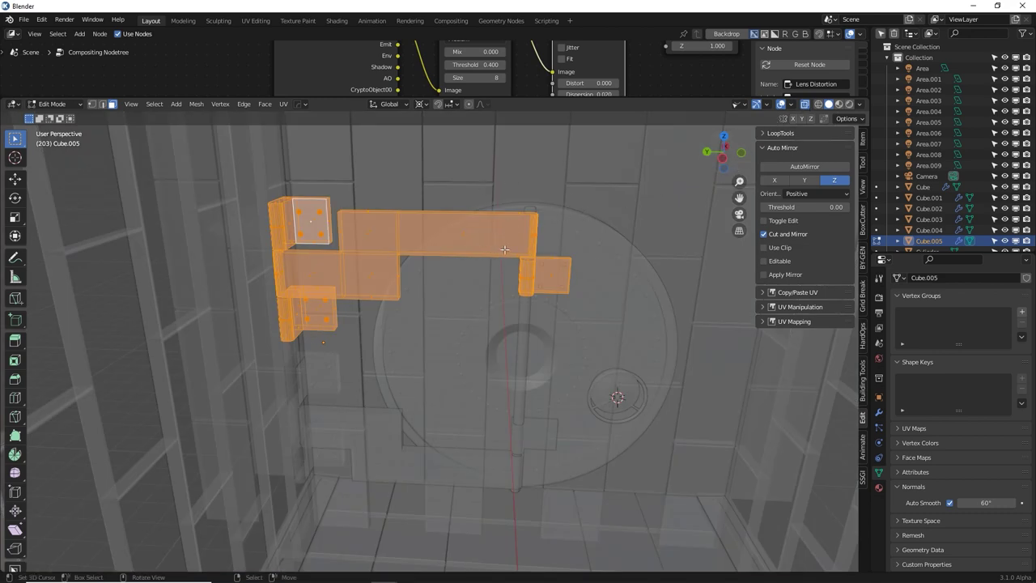
key("c")
mouse_move(463, 194)
middle_mouse_down()
mouse_move(463, 238)
mouse_move(524, 231)
mouse_move(484, 250)
mouse_move(563, 276)
middle_mouse_up()
right_click(529, 256)
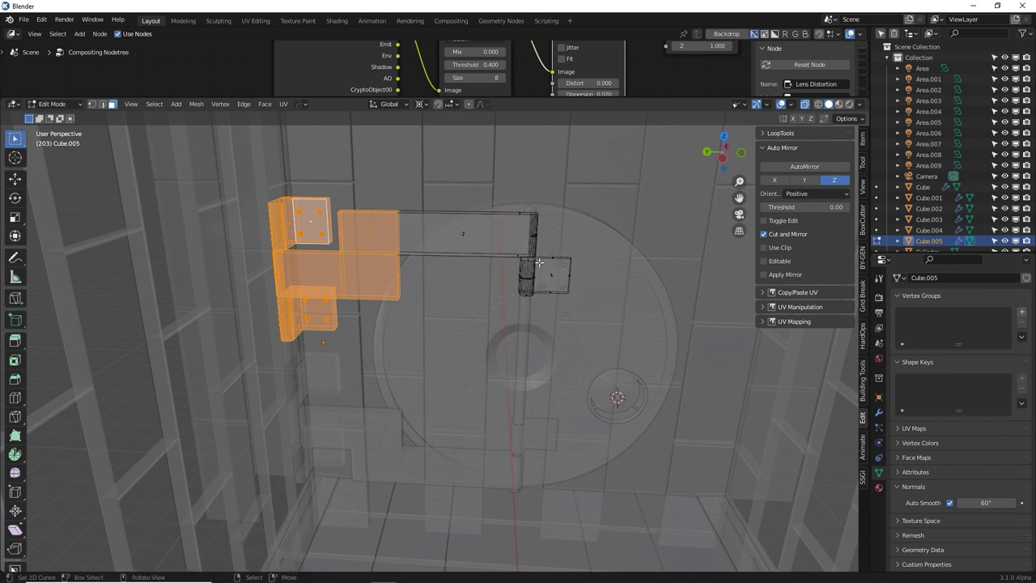
middle_click_drag(453, 184, 437, 196)
middle_click_drag(507, 248, 504, 294)
scroll(509, 235, "up", 3)
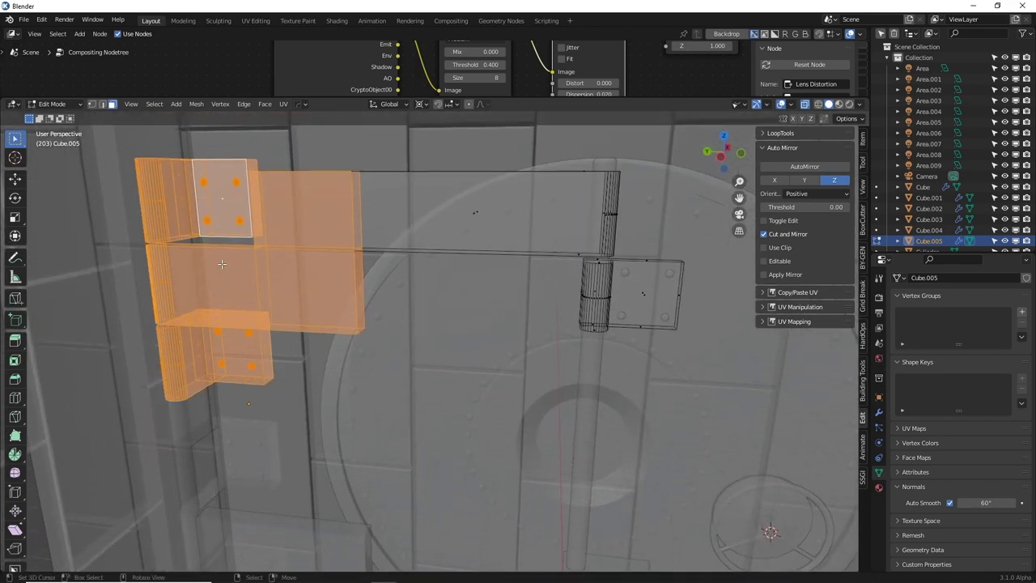
middle_click_drag(221, 264, 283, 267)
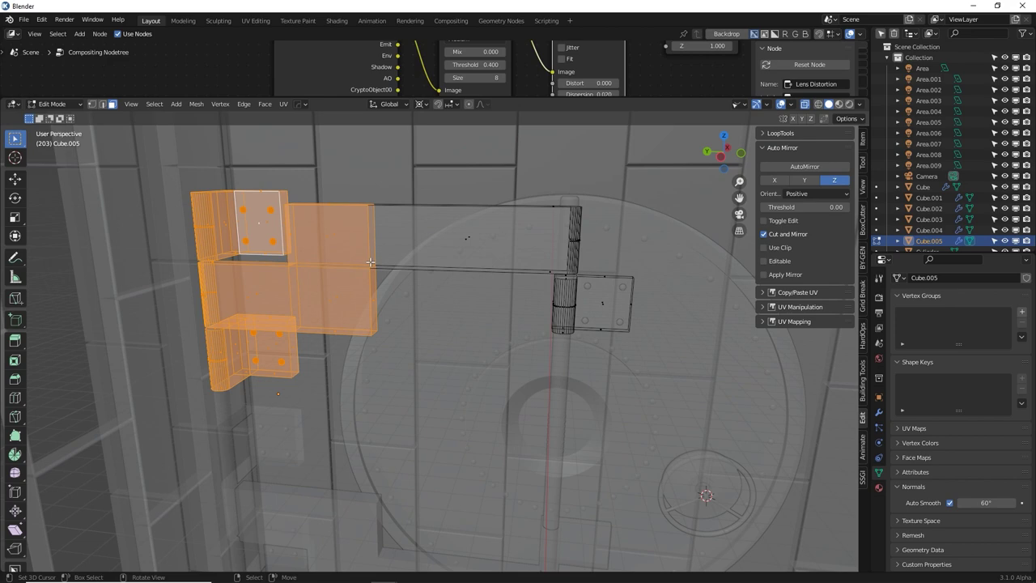
In left view with X-ray off, move the selected wall-side hinge section about -0.81 m along Y and return to Object Mode
key("ctrl+KP_3")
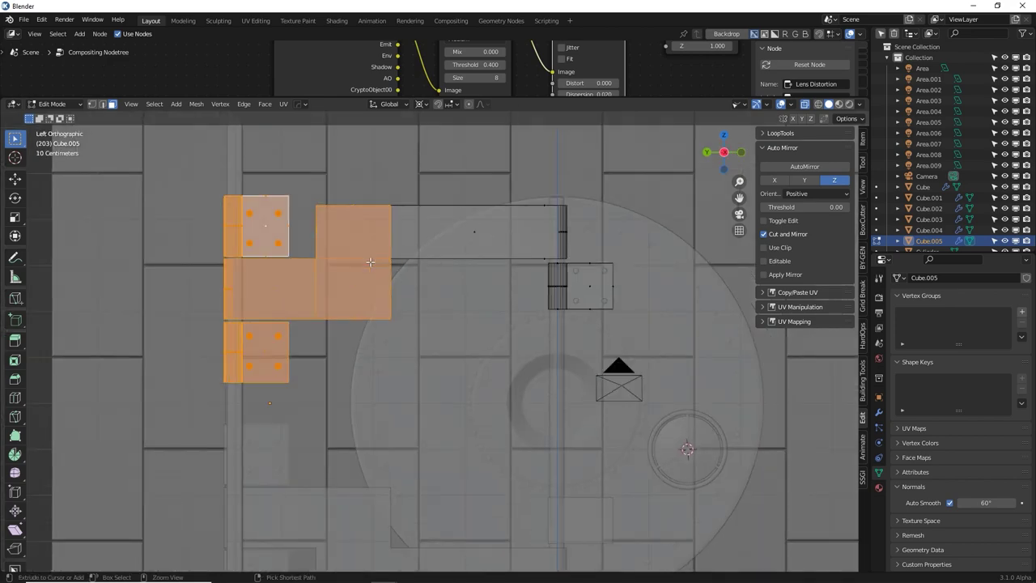
left_click(805, 105)
key("g")
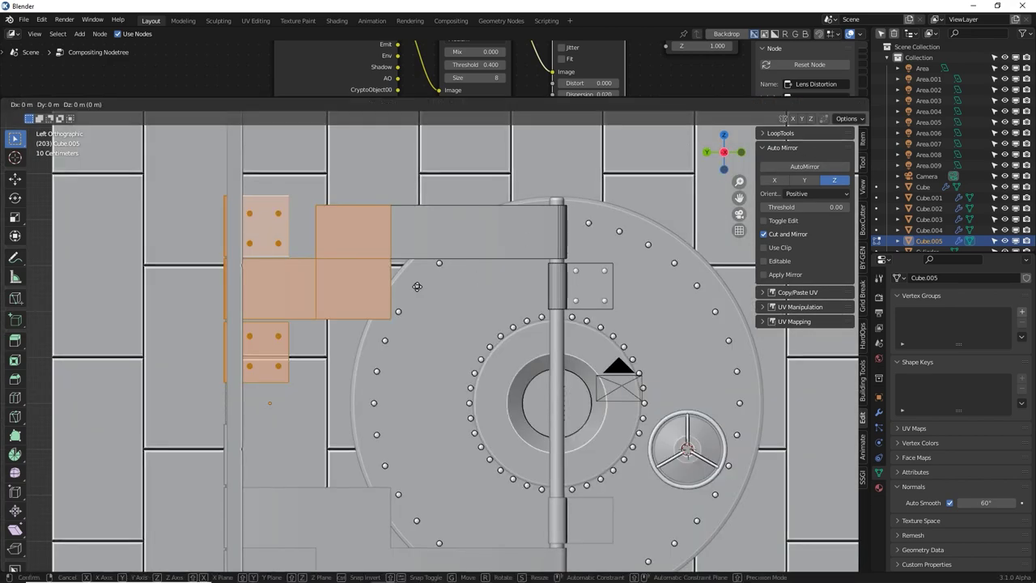
key("y")
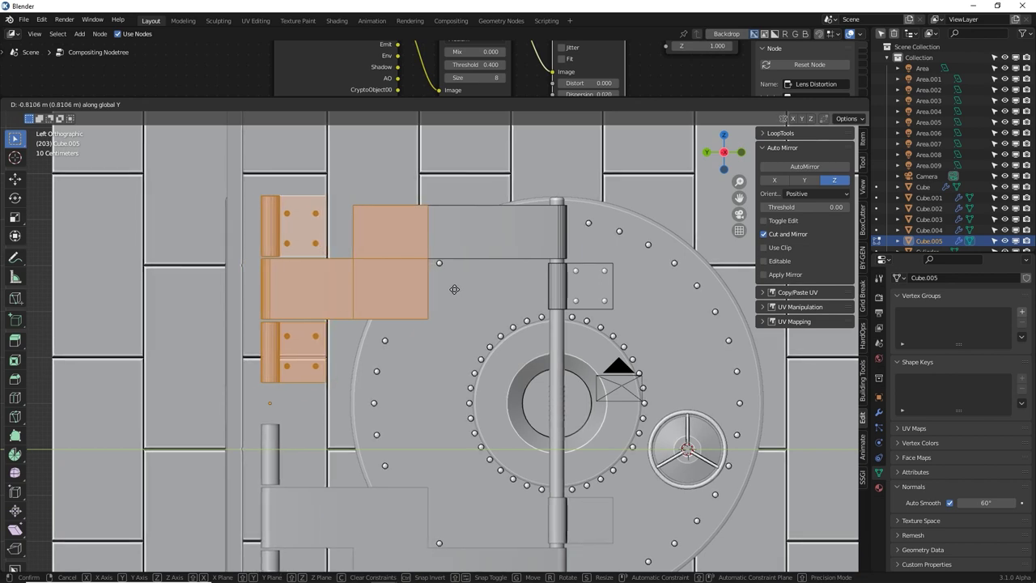
left_click(454, 289)
middle_click_drag(454, 289, 292, 246)
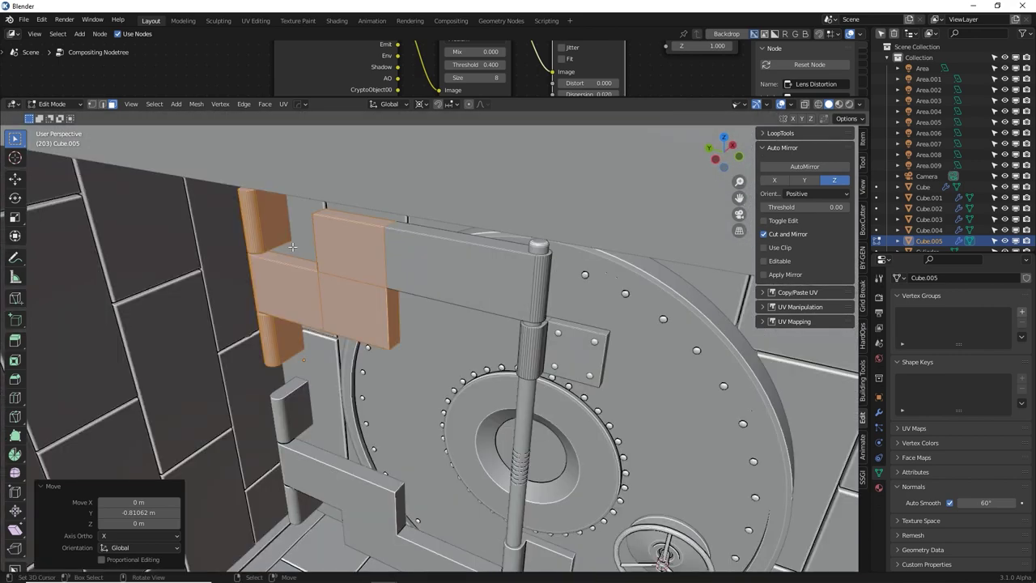
key("Tab")
Select the hinge bracket, round door and handwheel together, move them about -0.25 m along X and clear the selection
middle_click_drag(395, 288, 466, 279, "shift")
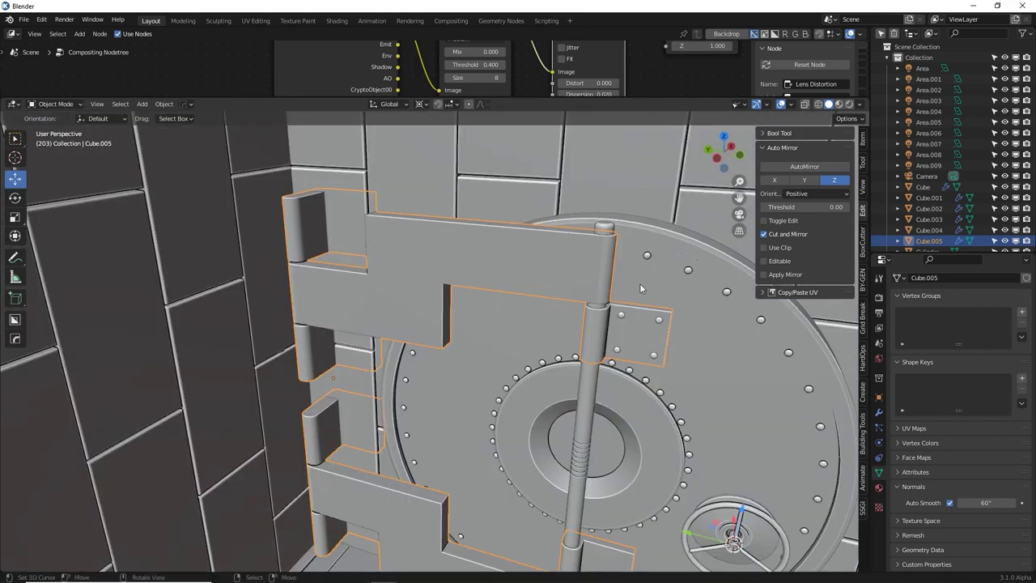
left_click(726, 501, "shift")
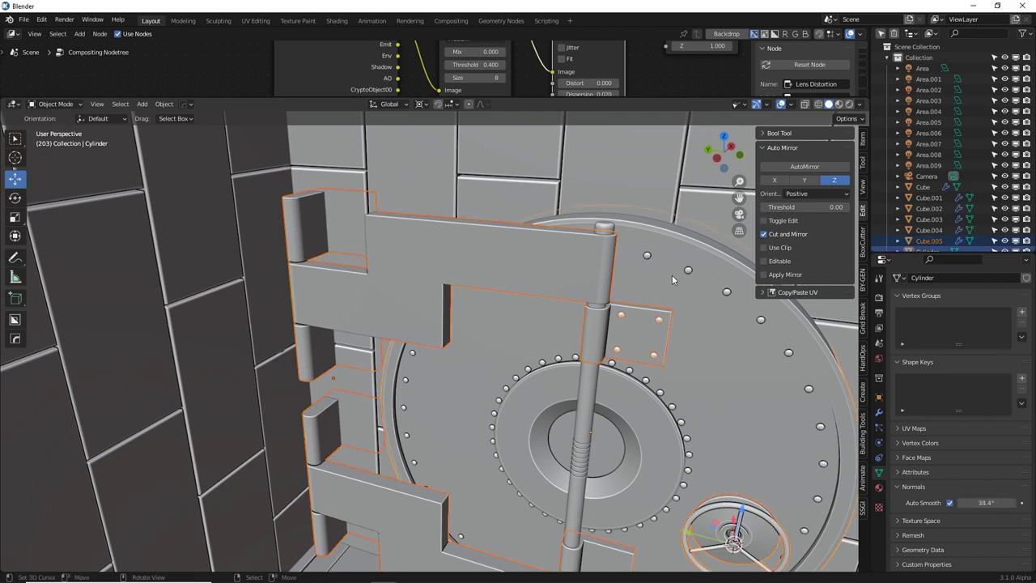
key("g")
key("x")
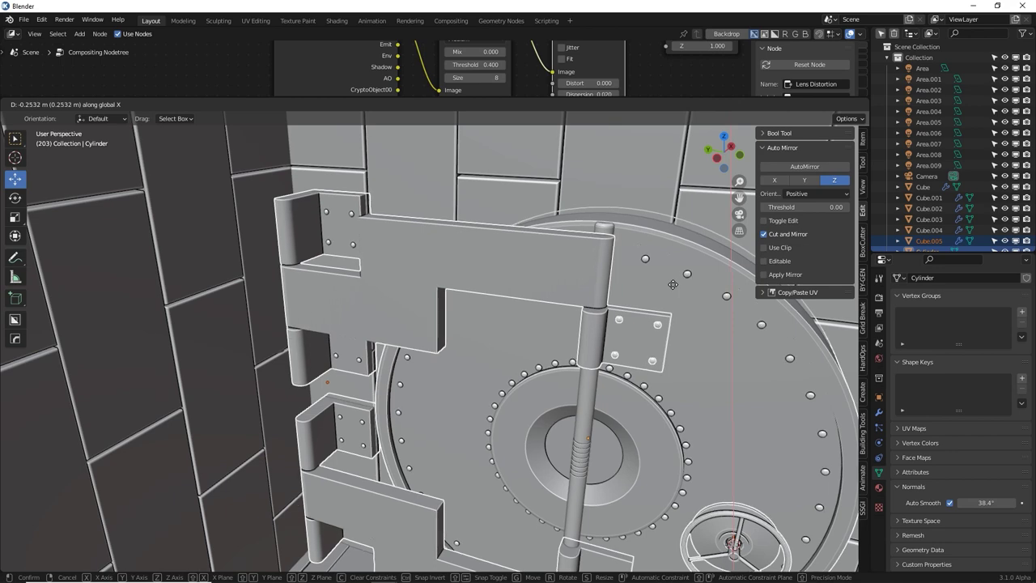
left_click(672, 284)
middle_click_drag(628, 332, 653, 260)
key("alt+a")
scroll(652, 269, "down", 2)
middle_click_drag(623, 309, 620, 299)
scroll(615, 279, "down", 3)
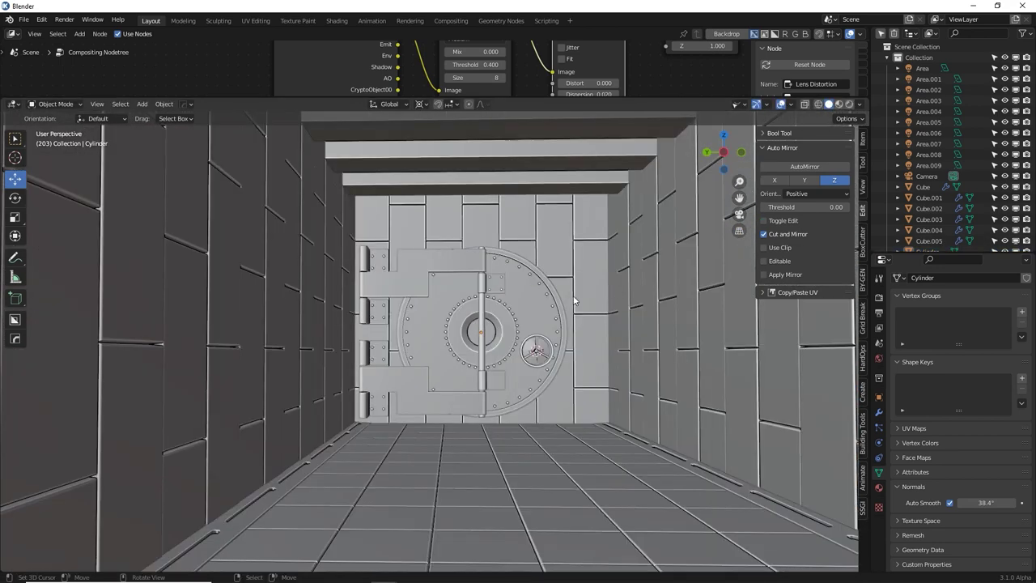
Select the hinge pin on the door, switch to Material Preview shading and rename the pin's material as Vault
scroll(570, 306, "up", 6)
left_click(606, 332)
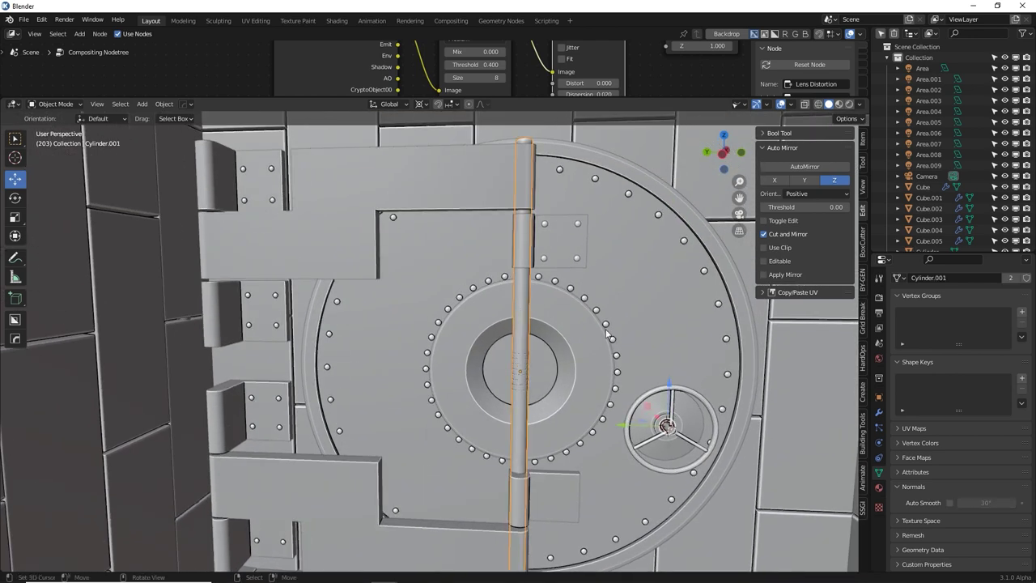
left_click(838, 104)
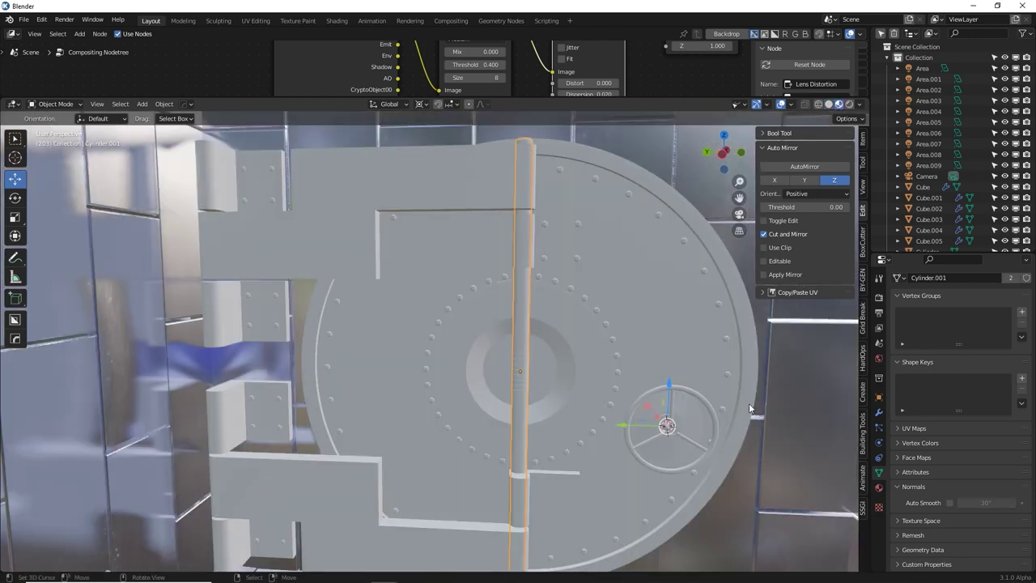
left_click(877, 488)
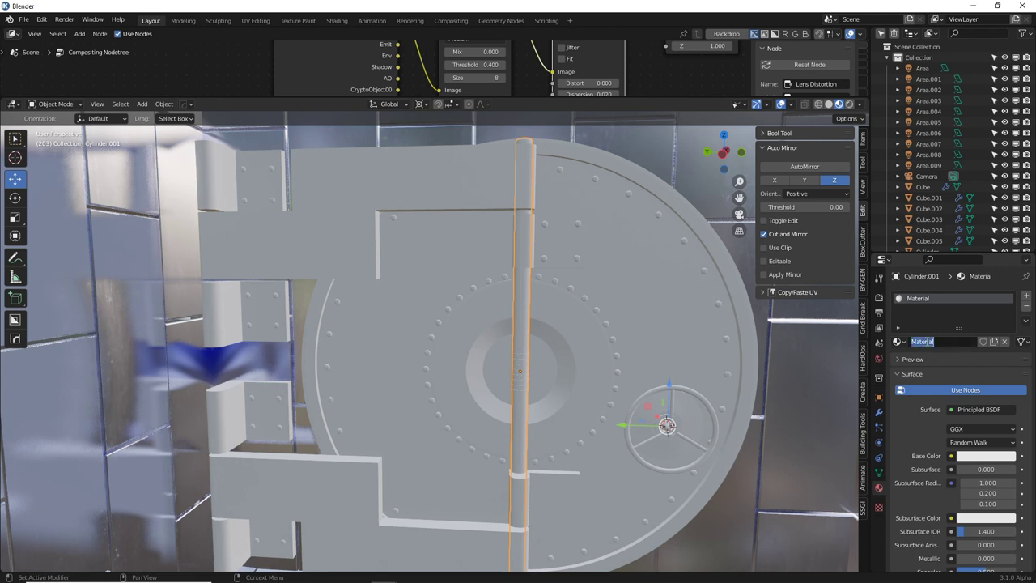
left_click(926, 340)
type("Vault")
key("Return")
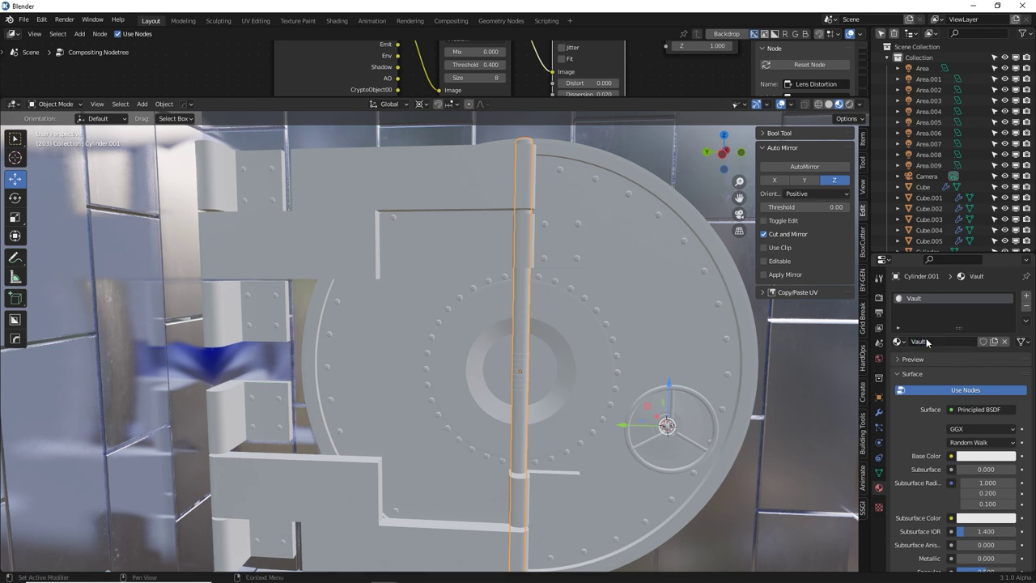
Set the Vault material's Metallic and Specular to 1.000 and its Roughness to about 0.167
scroll(969, 416, "down", 3)
left_click_drag(973, 482, 1032, 482)
scroll(928, 497, "down", 2)
left_click_drag(965, 454, 977, 479)
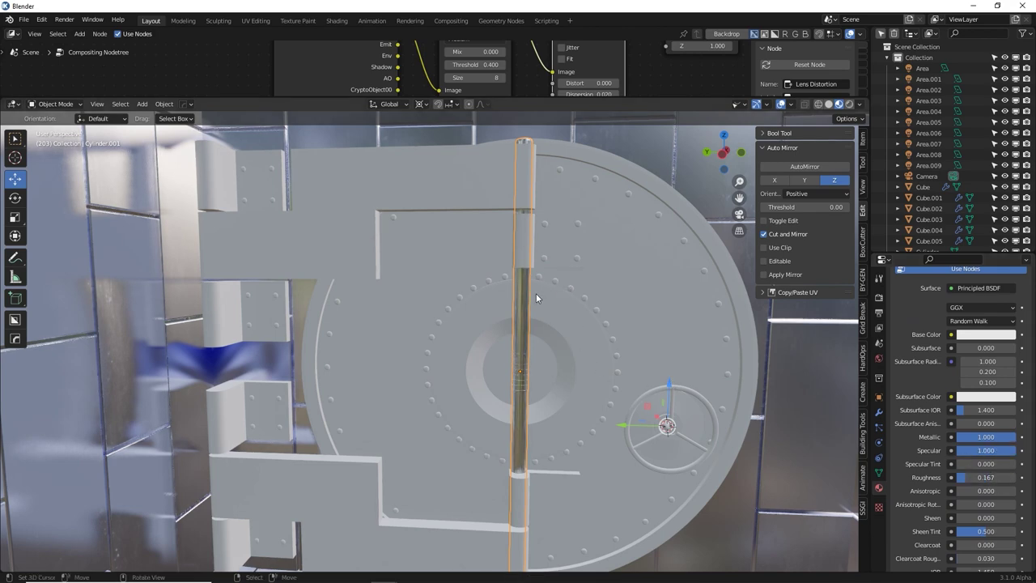
Move the door's hinge pin about -0.14 m along X to realign it with the hinge knuckles
middle_click_drag(535, 298, 589, 305)
key("g")
key("x")
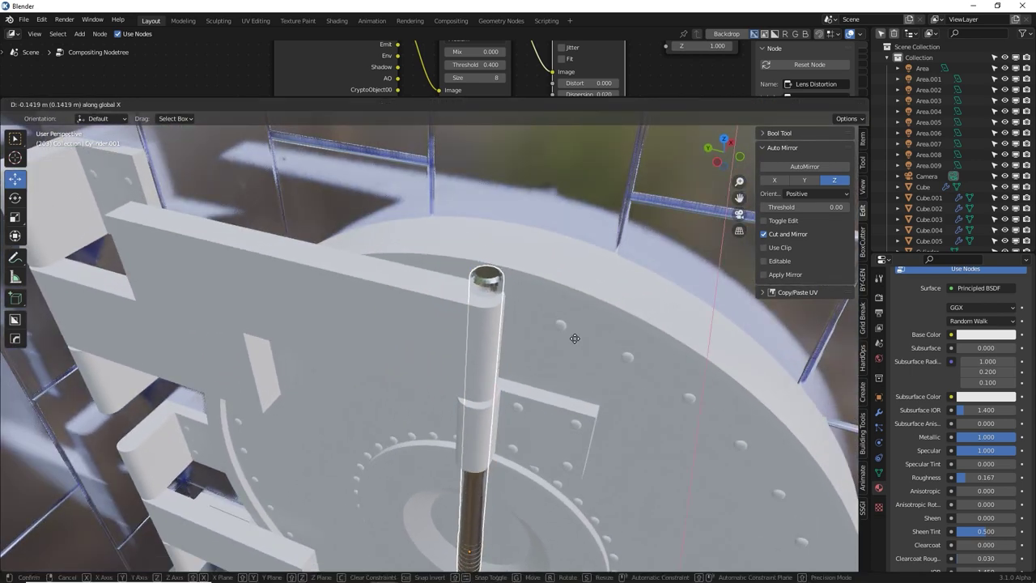
left_click(571, 340)
Select the wall-side hinge pin and move it about -0.804 m along Y into the shifted wall hinge knuckles
middle_click_drag(571, 340, 356, 310)
left_click(284, 461)
left_click(315, 365)
key("a")
scroll(487, 307, "down", 3)
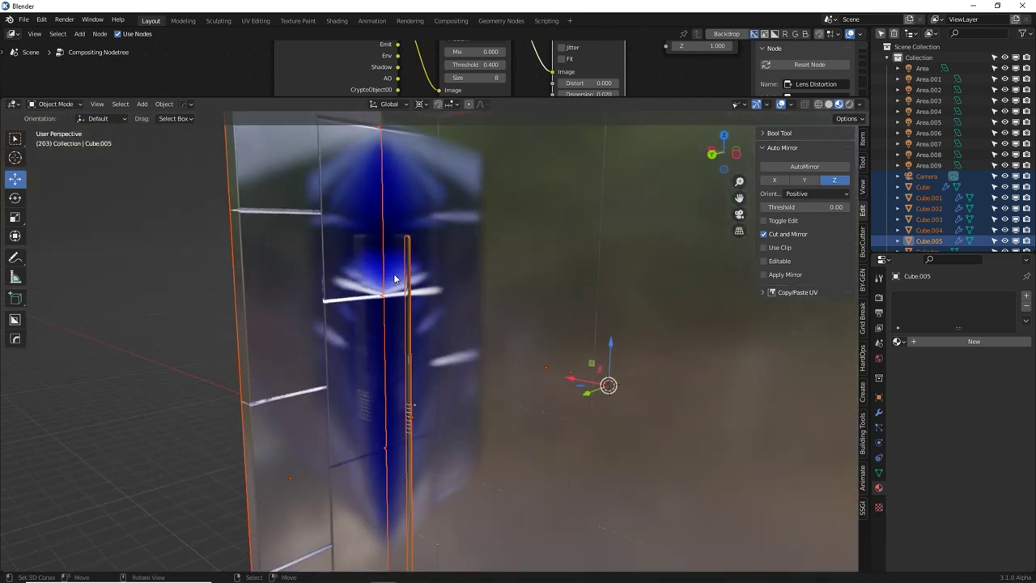
right_click(409, 274)
middle_click_drag(425, 271, 514, 347)
scroll(514, 348, "up", 5)
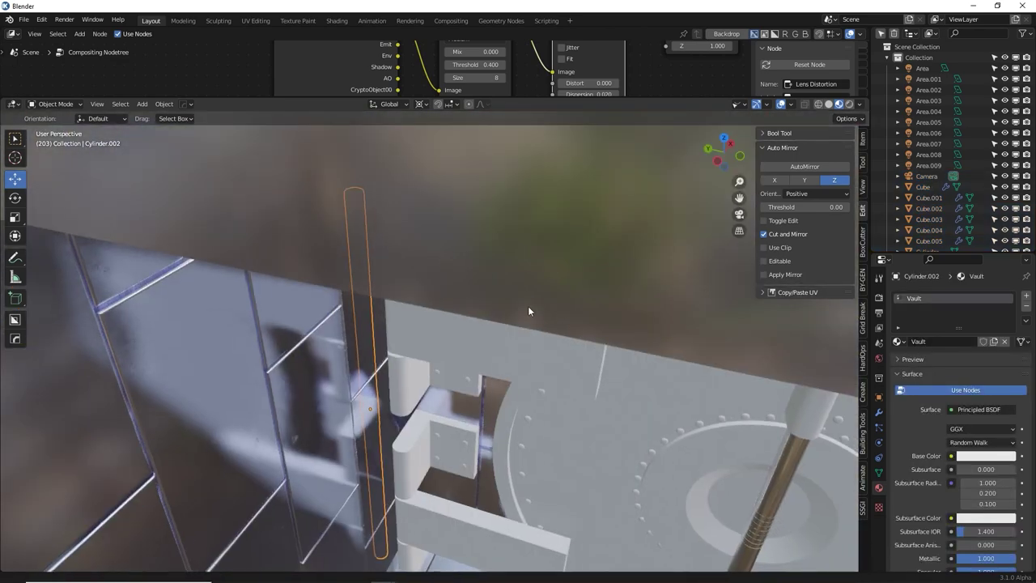
key("g")
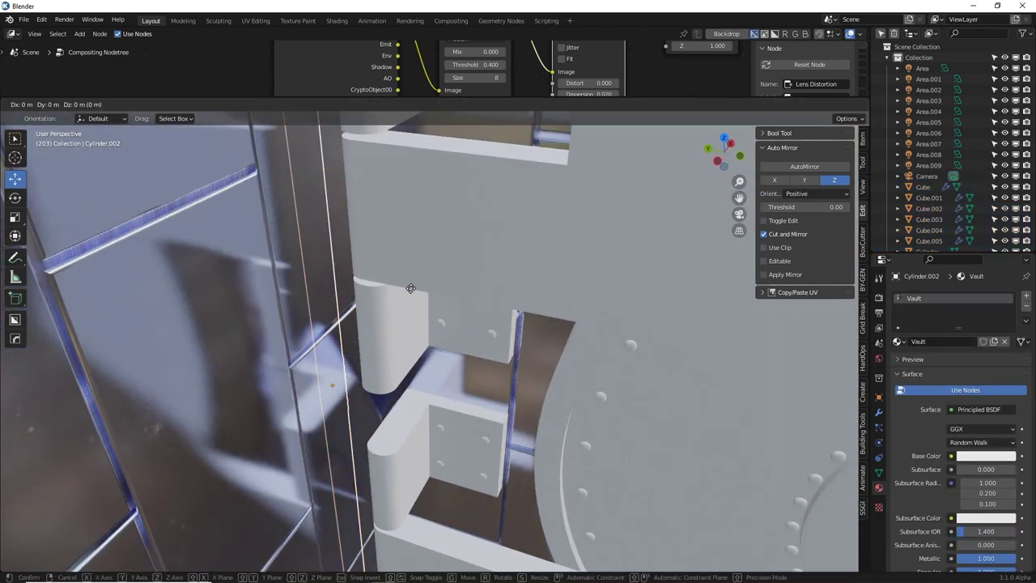
key("y")
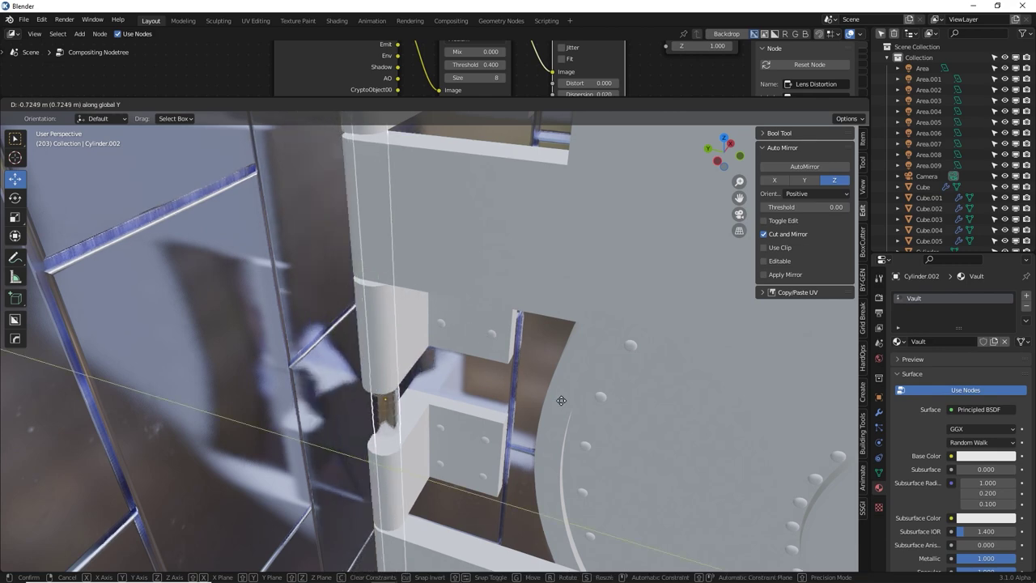
left_click(596, 391)
Center the wall-side pin in its knuckles by shifting it about -0.09 m along X
key("g")
key("x")
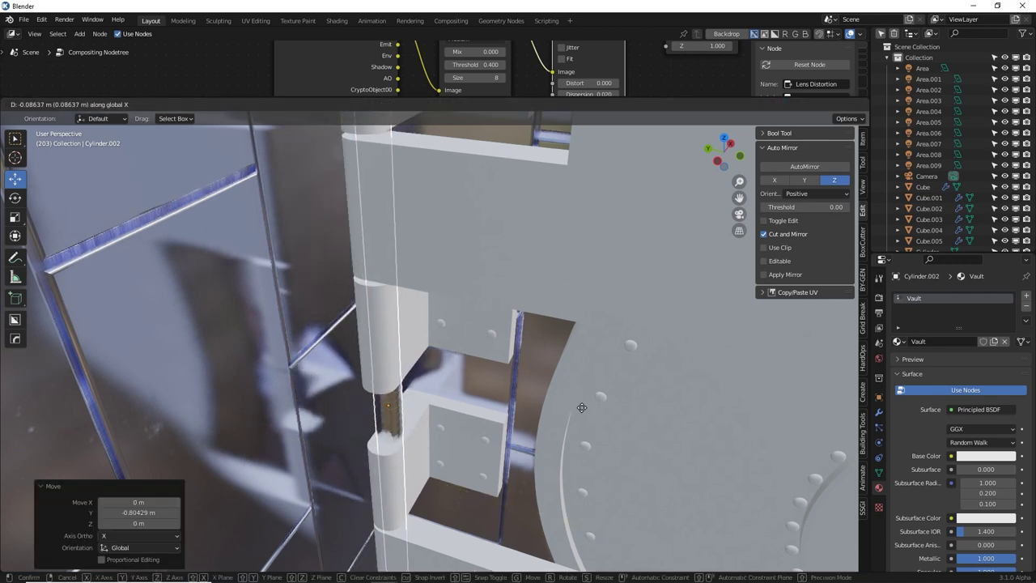
left_click(570, 426)
scroll(570, 425, "down", 2)
middle_click_drag(571, 426, 432, 339)
scroll(459, 359, "down", 2)
Link the door pin's Vault material to the round door and the hinge bracket, leaving the hinge bracket selected
left_click(483, 305)
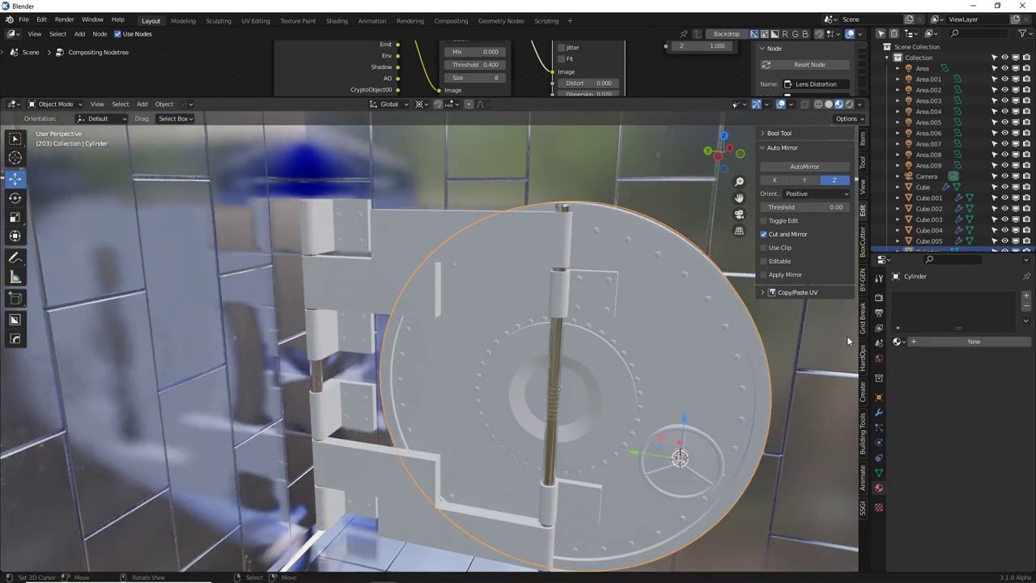
left_click(339, 307)
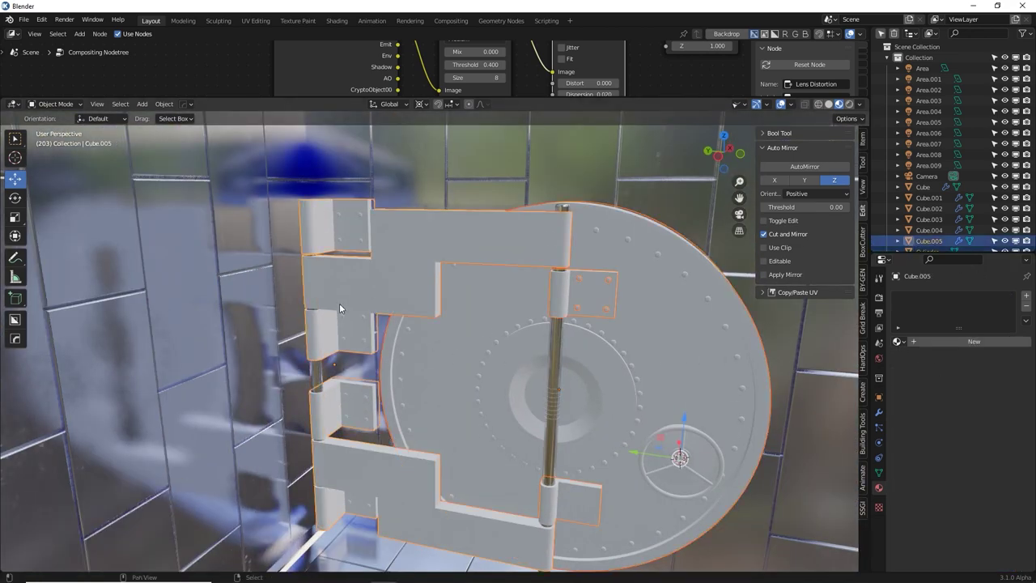
left_click(559, 373, "shift")
key("ctrl+l")
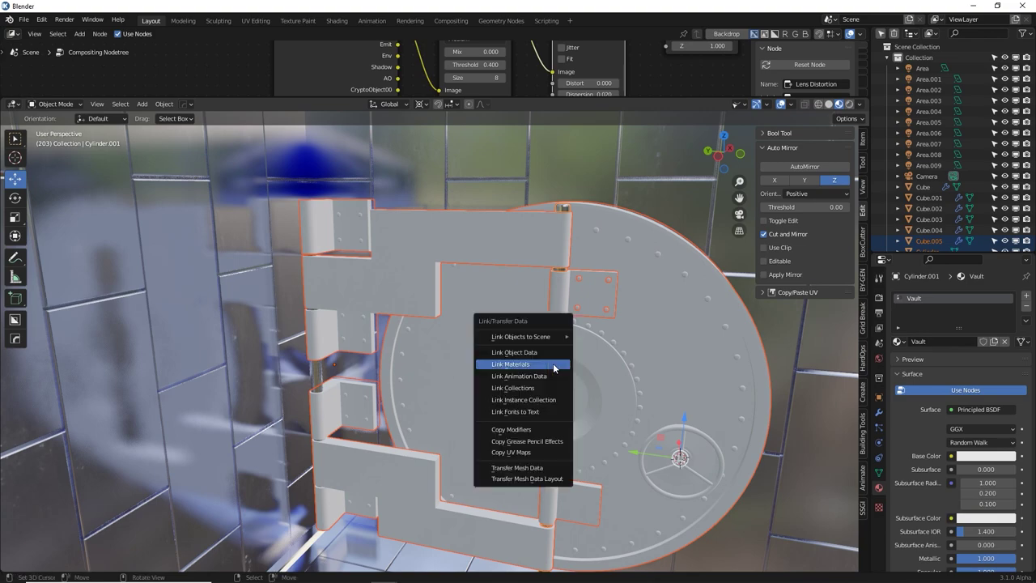
left_click(553, 364)
key("alt+a")
middle_click_drag(555, 354, 486, 291)
left_click(422, 243)
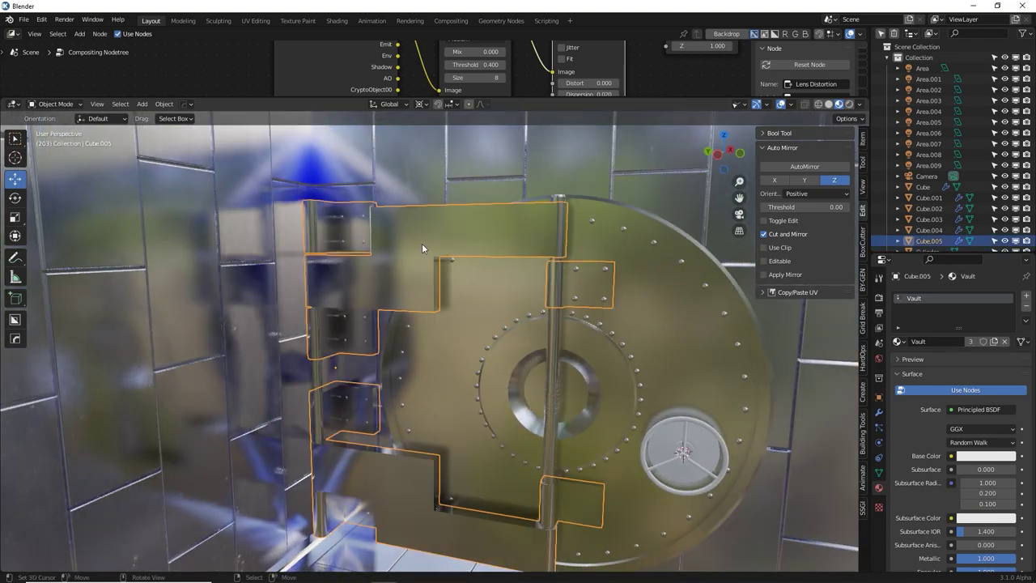
Bevel the outer corner edges of the hinge bracket's arm to a width of 0.747 m with 23 segments
key("Tab")
scroll(421, 245, "up", 4)
middle_click_drag(364, 203, 197, 122)
left_click(102, 105)
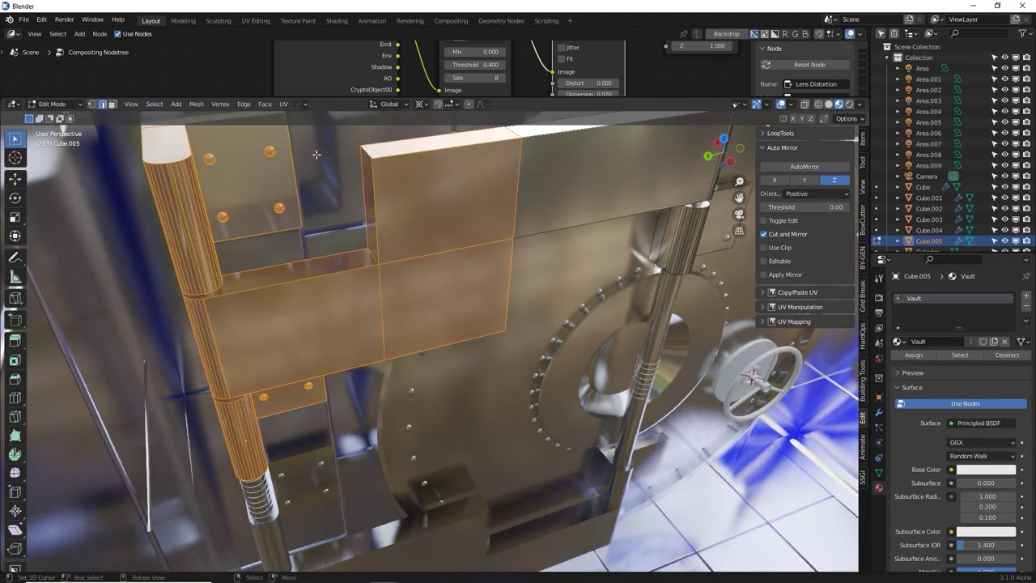
left_click(364, 152)
middle_click_drag(460, 242, 417, 255)
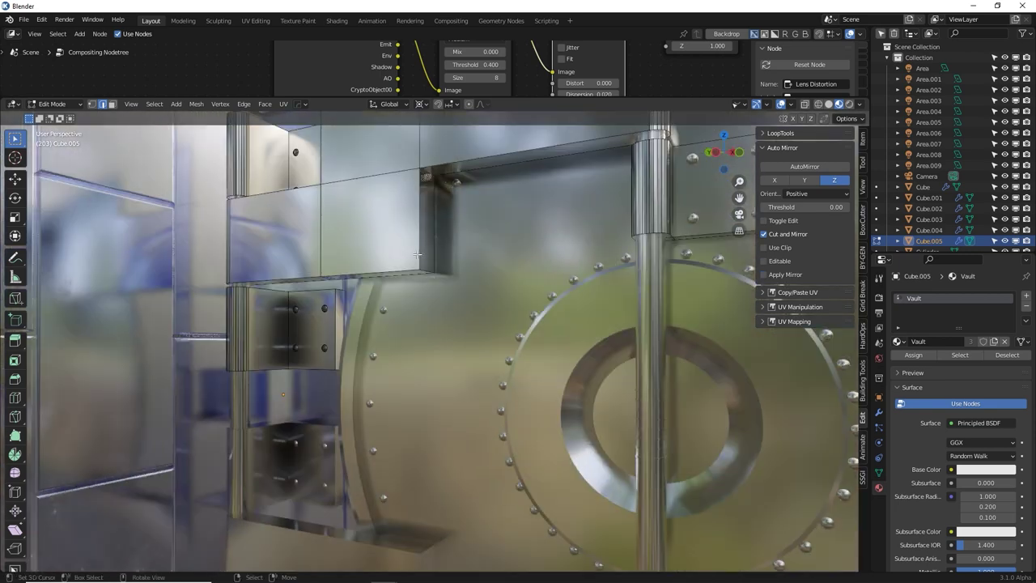
key("ctrl+b")
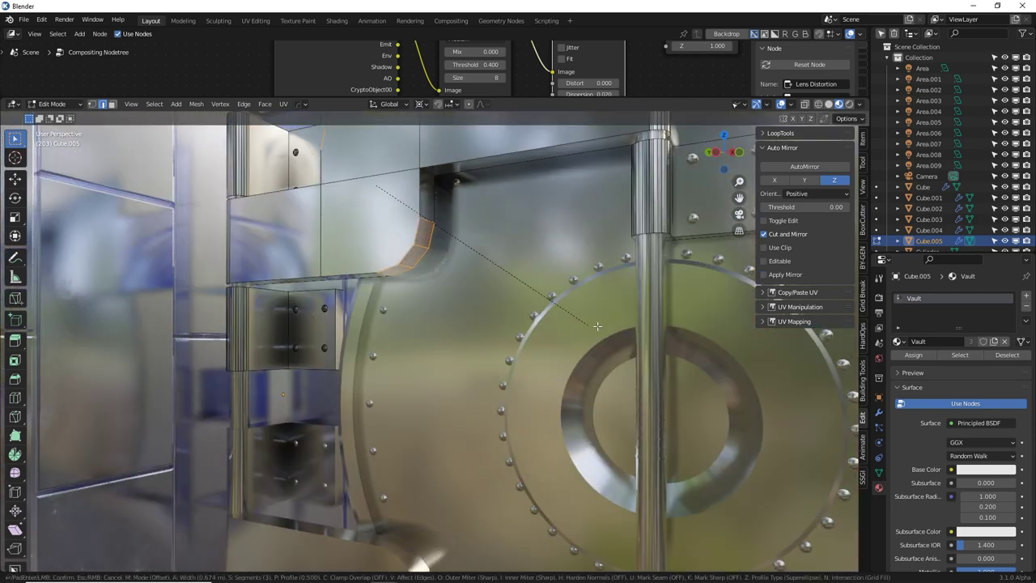
scroll(607, 331, "up", 10)
scroll(607, 330, "up", 4)
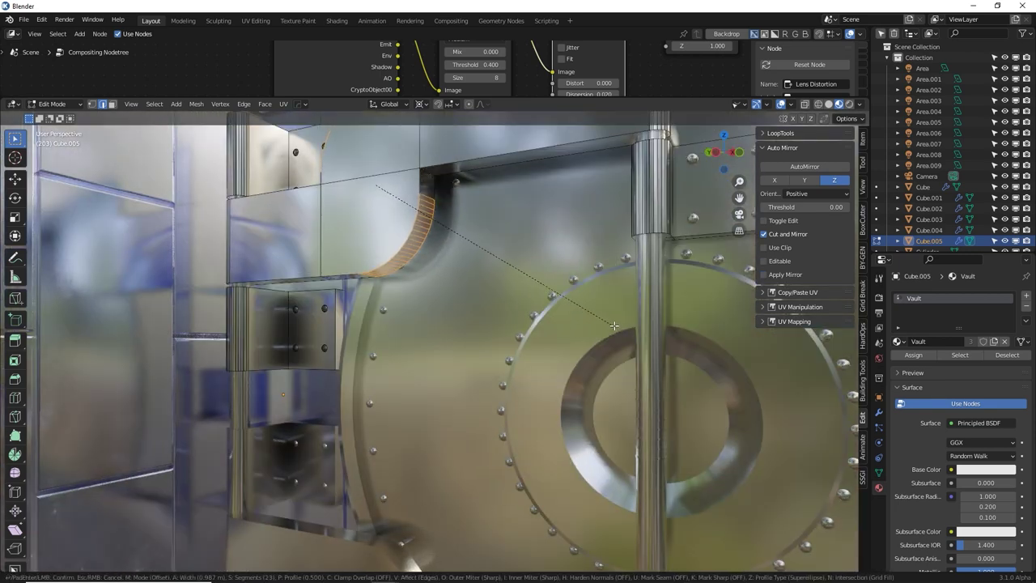
left_click(590, 332)
middle_click_drag(419, 240, 509, 282)
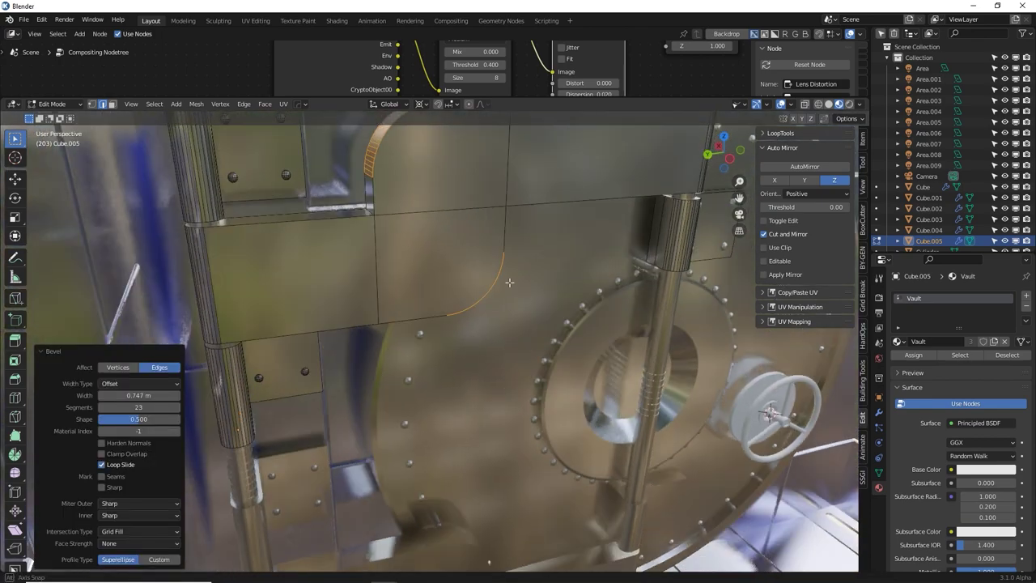
Round the hinge bracket's inner corner edges with a bevel about 0.26 m wide and 23 segments, and return to Object Mode
scroll(416, 233, "down", 1)
scroll(369, 220, "up", 1)
key("alt+a")
middle_click_drag(369, 220, 288, 174)
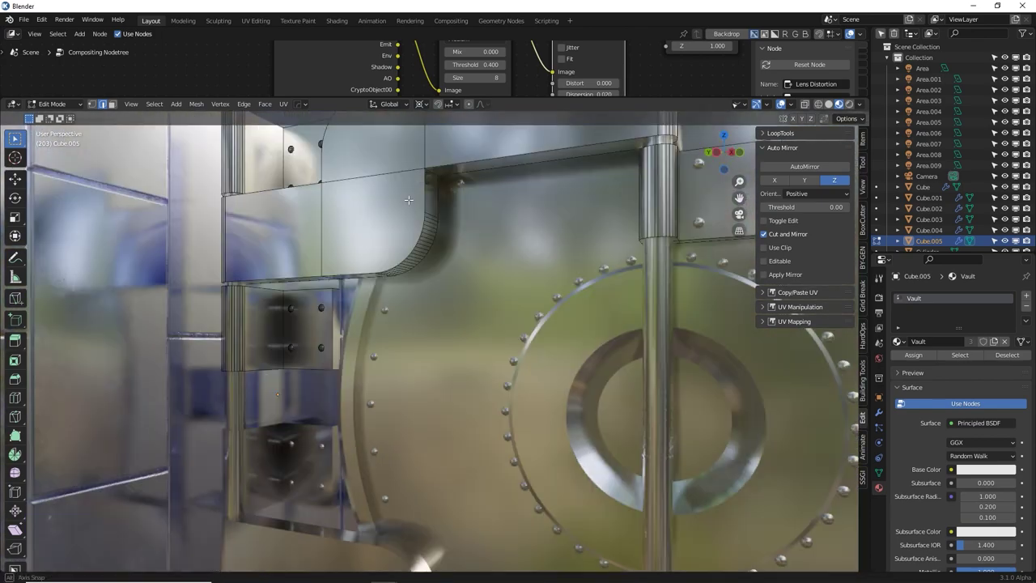
middle_click_drag(472, 266, 441, 244)
left_click(437, 243)
key("ctrl+b")
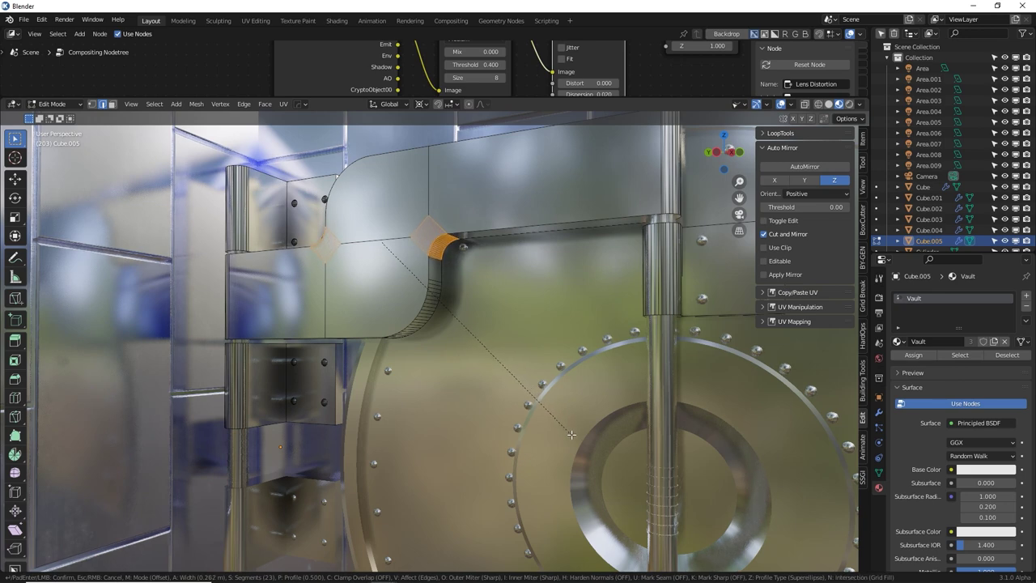
left_click(571, 434)
key("Tab")
middle_click_drag(445, 332, 468, 331)
middle_click_drag(508, 358, 427, 291, "shift")
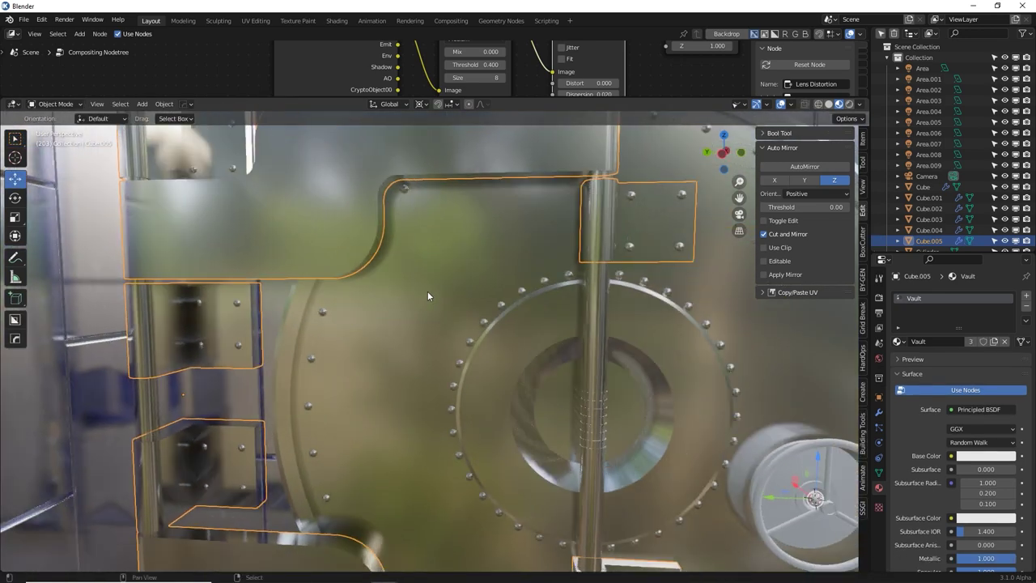
scroll(438, 299, "down", 5)
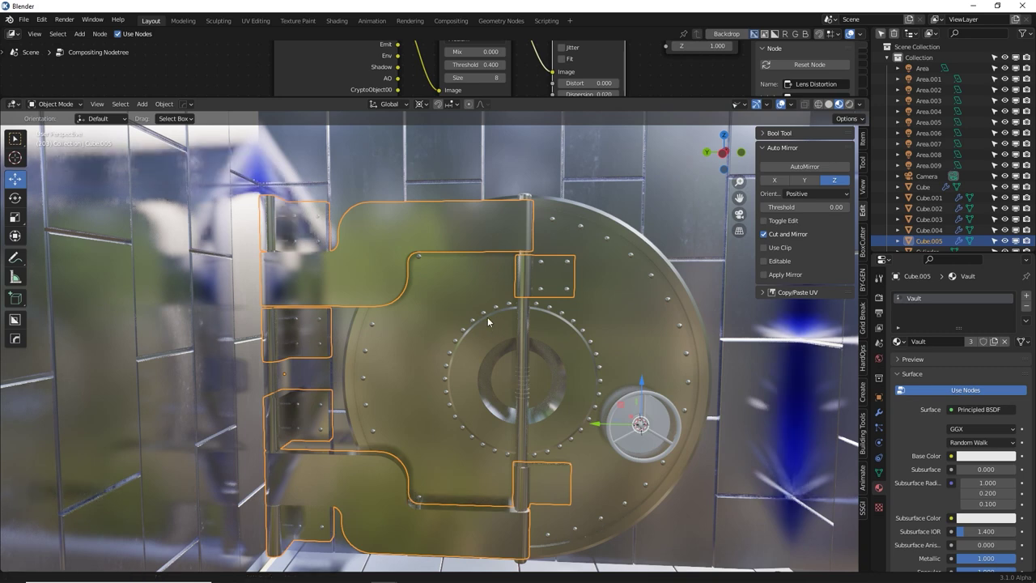
Assign the existing Vault material to the handwheel
middle_click_drag(487, 321, 448, 265)
left_click(616, 365)
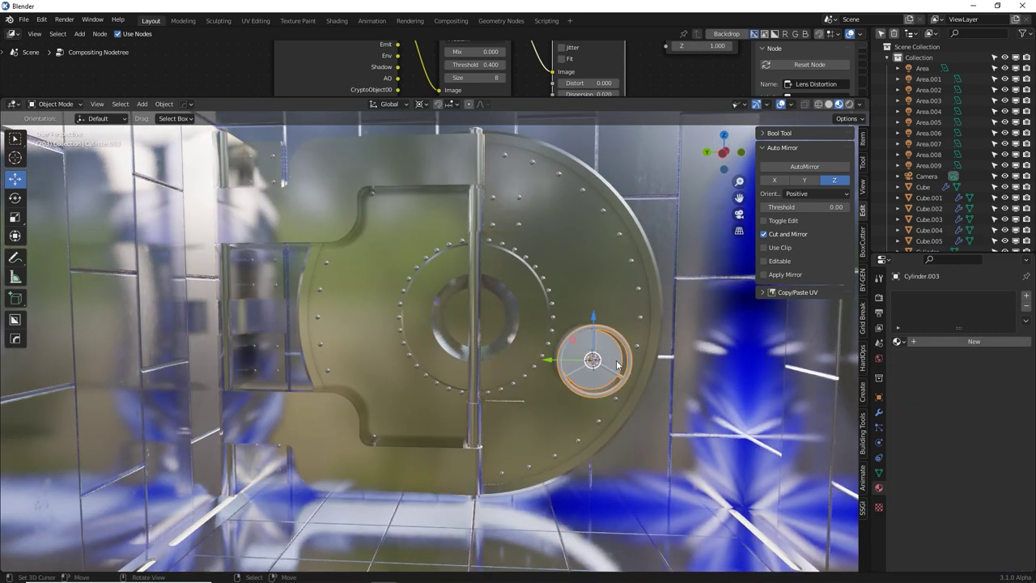
left_click(897, 340)
left_click(886, 378)
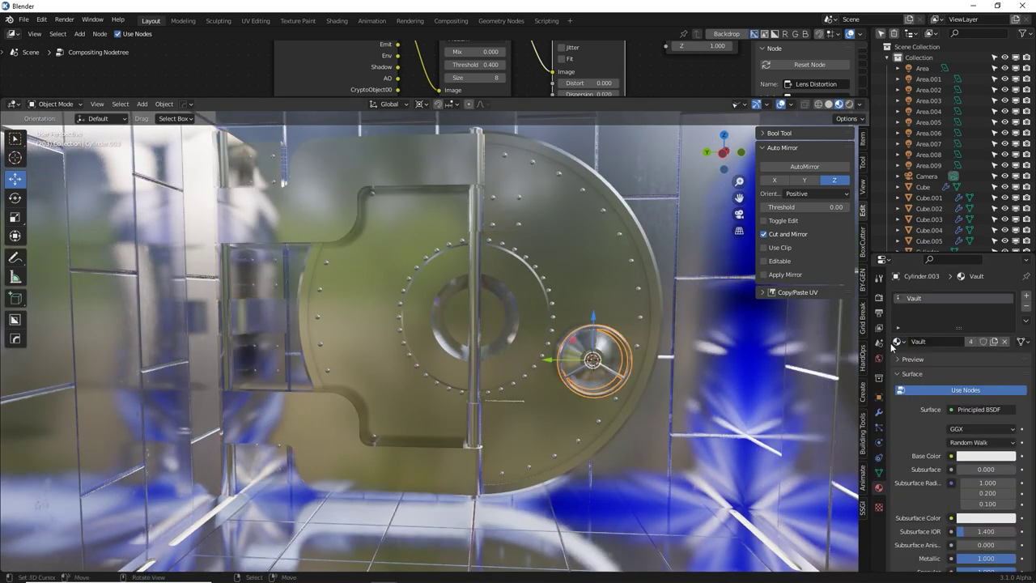
left_click(895, 341)
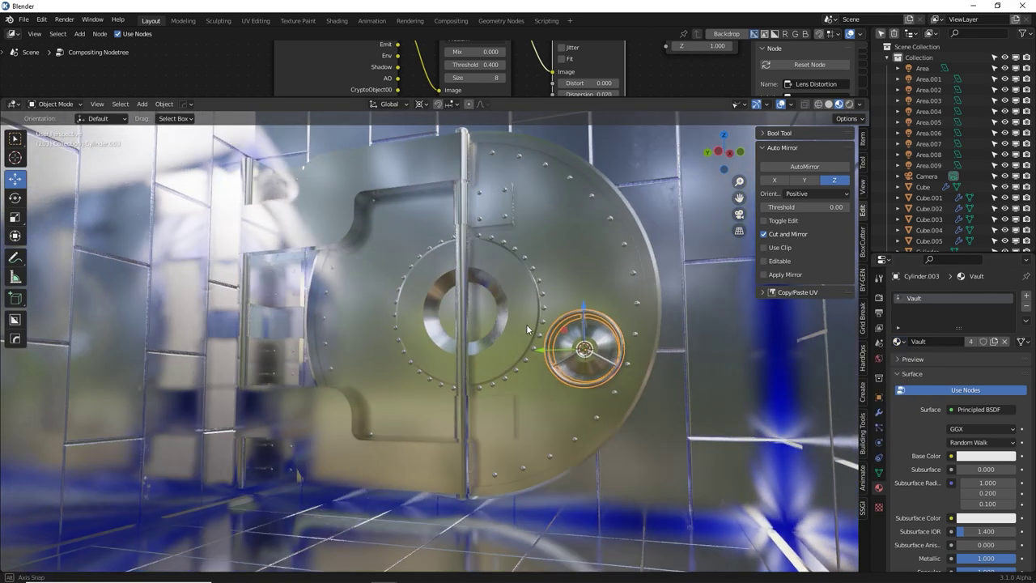
Select the hinge bracket and turn the enlarged compositor area into a Shader Editor showing the Vault material's Principled BSDF
left_click(526, 323)
left_click_drag(501, 97, 502, 241)
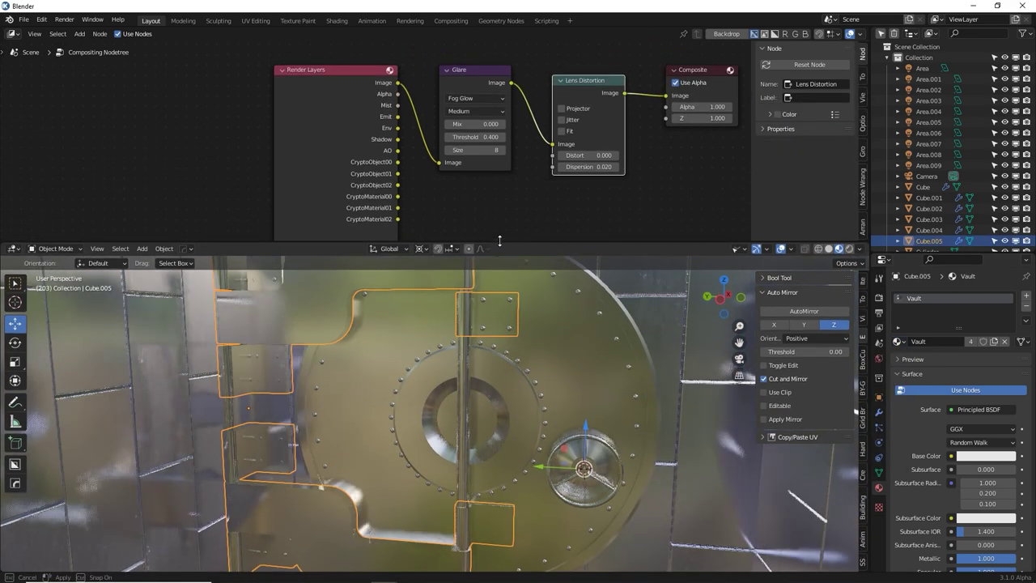
left_click(12, 35)
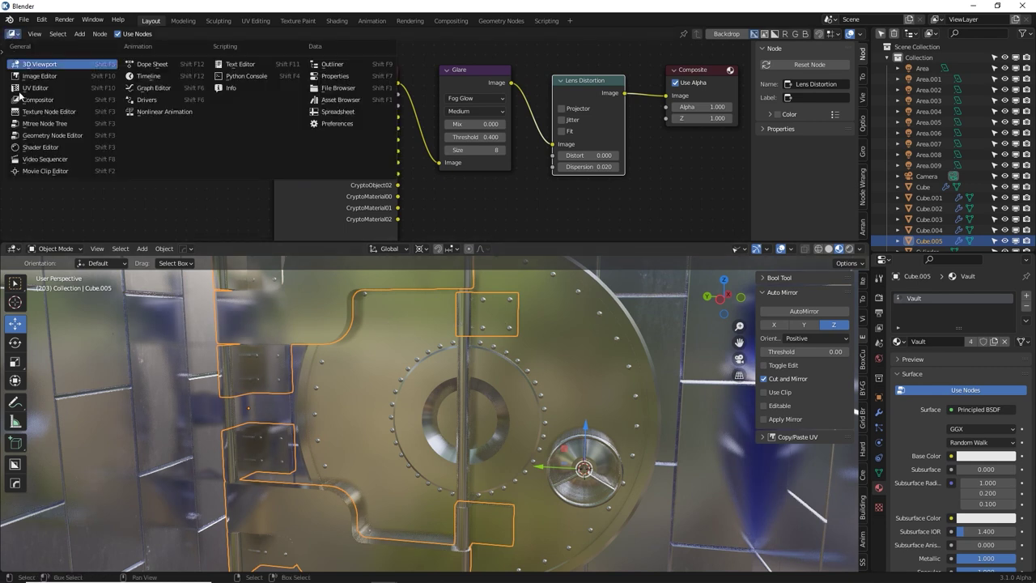
left_click(37, 147)
middle_click_drag(443, 206, 571, 99)
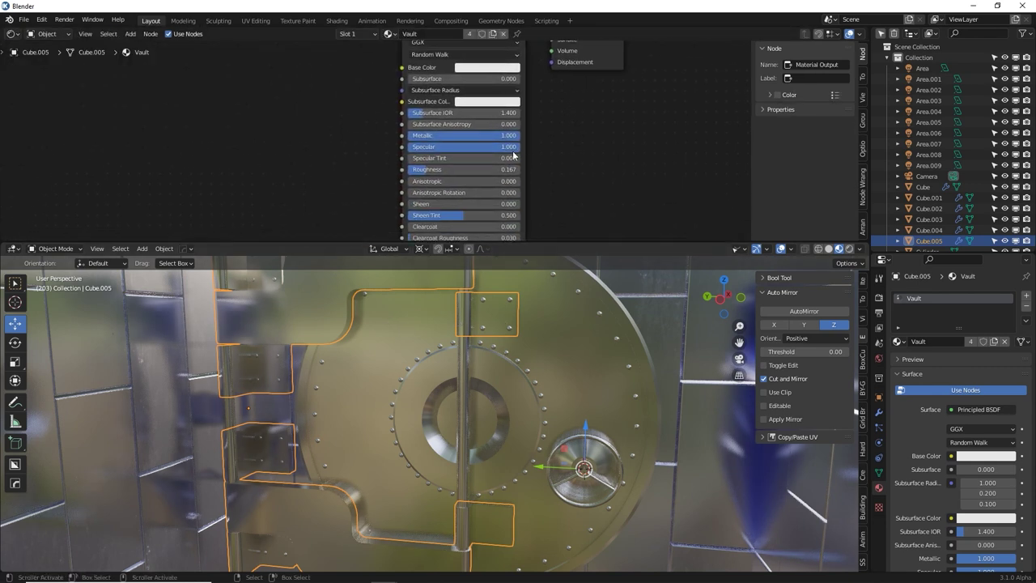
Set the Vault material's Anisotropic value to 0.745
left_click_drag(445, 181, 447, 180)
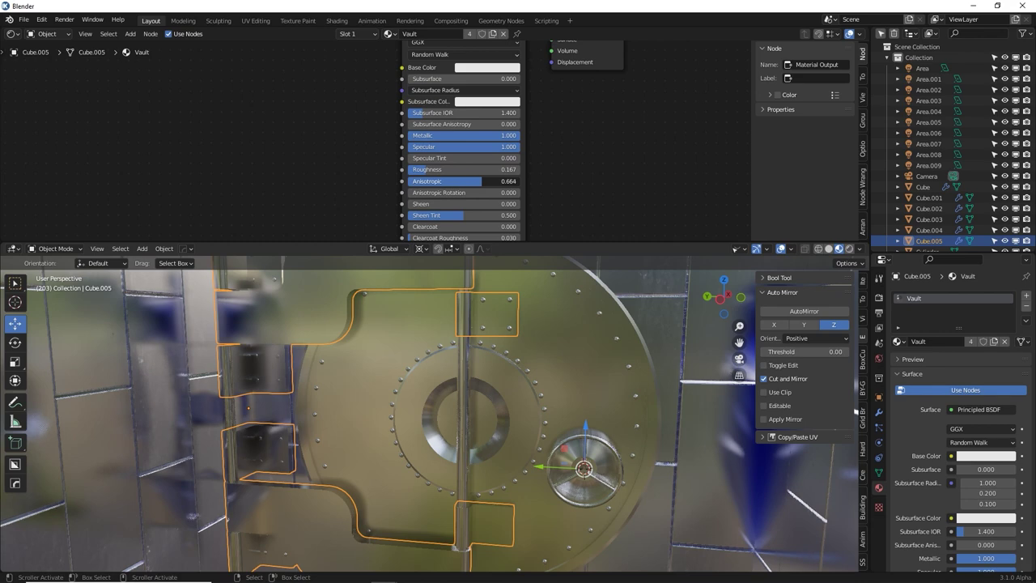
left_click_drag(485, 182, 491, 182)
middle_click_drag(567, 366, 559, 348)
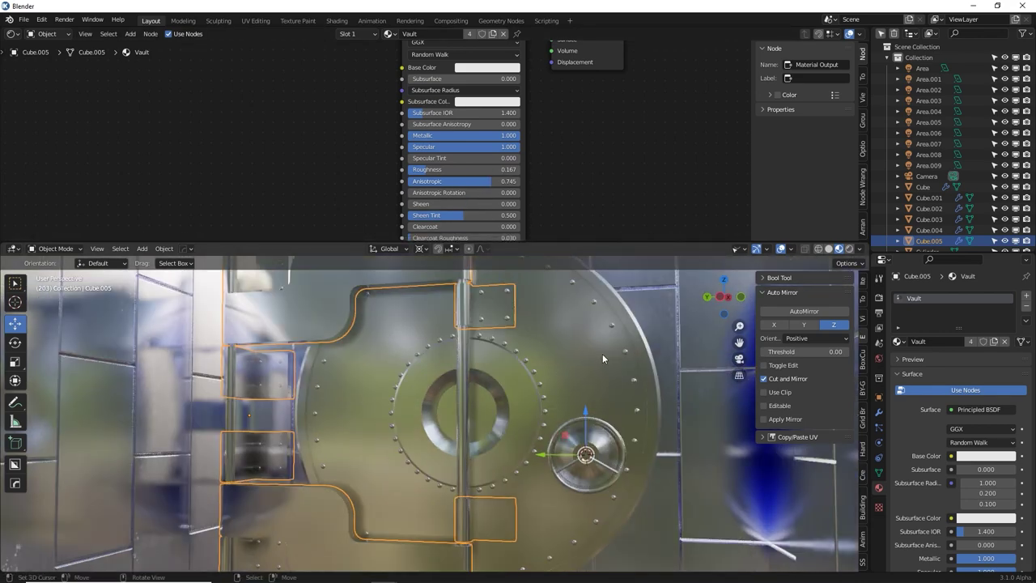
scroll(589, 362, "down", 4)
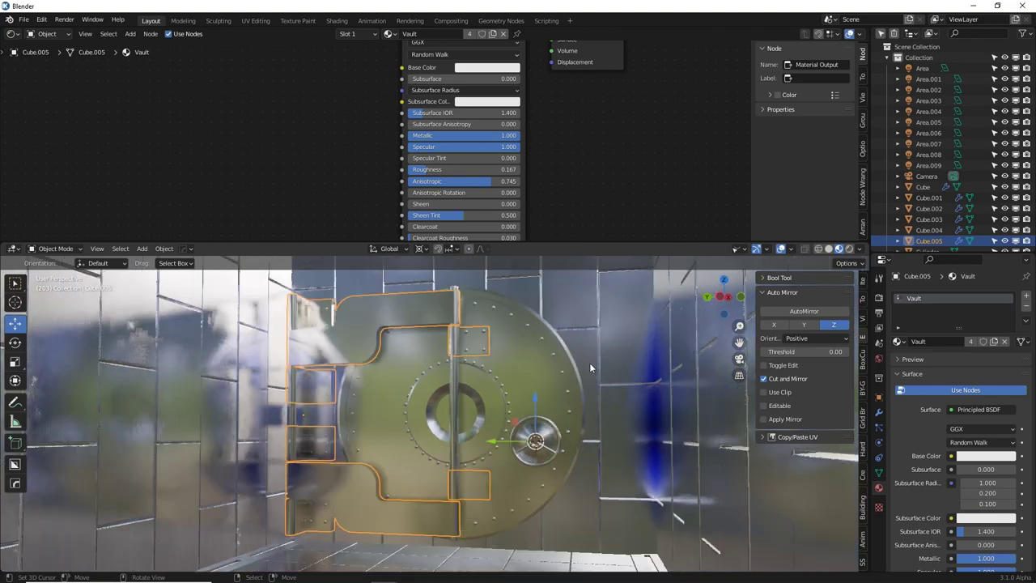
Deselect everything and render the corridor through the scene camera to check how the vault door looks
middle_click_drag(452, 408, 482, 389)
key("alt+a")
scroll(482, 388, "down", 3)
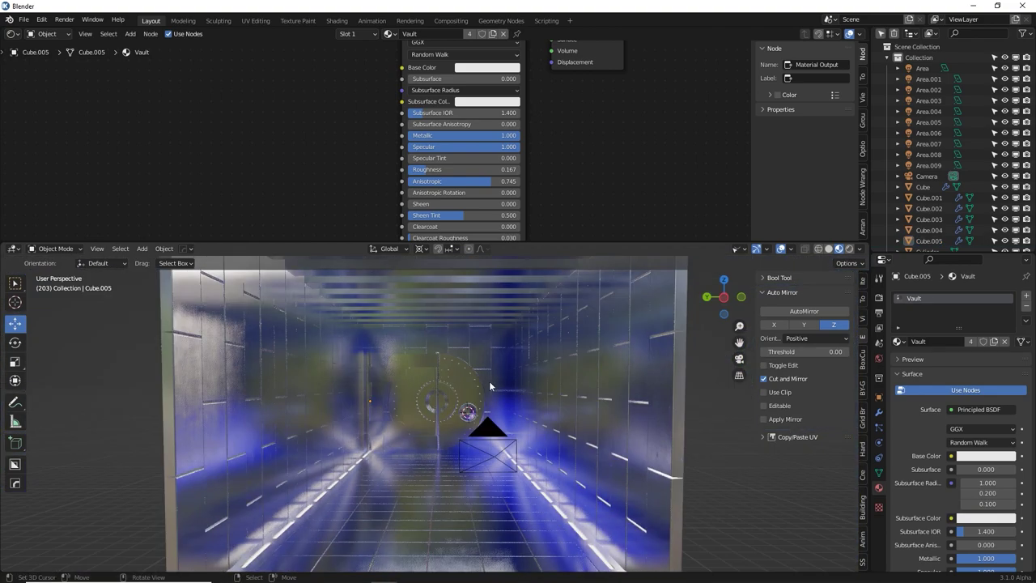
key("KP_0")
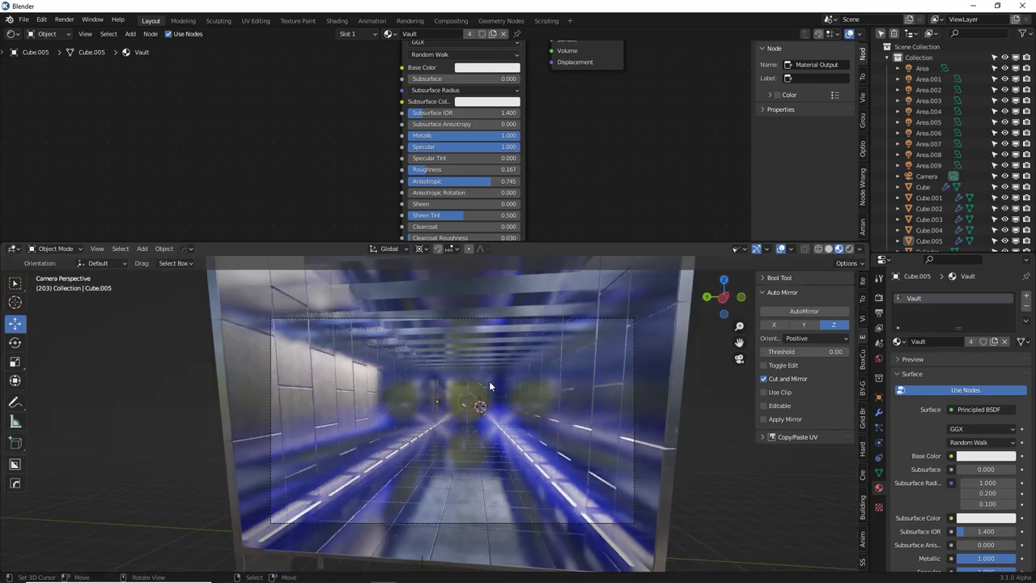
key("F12")
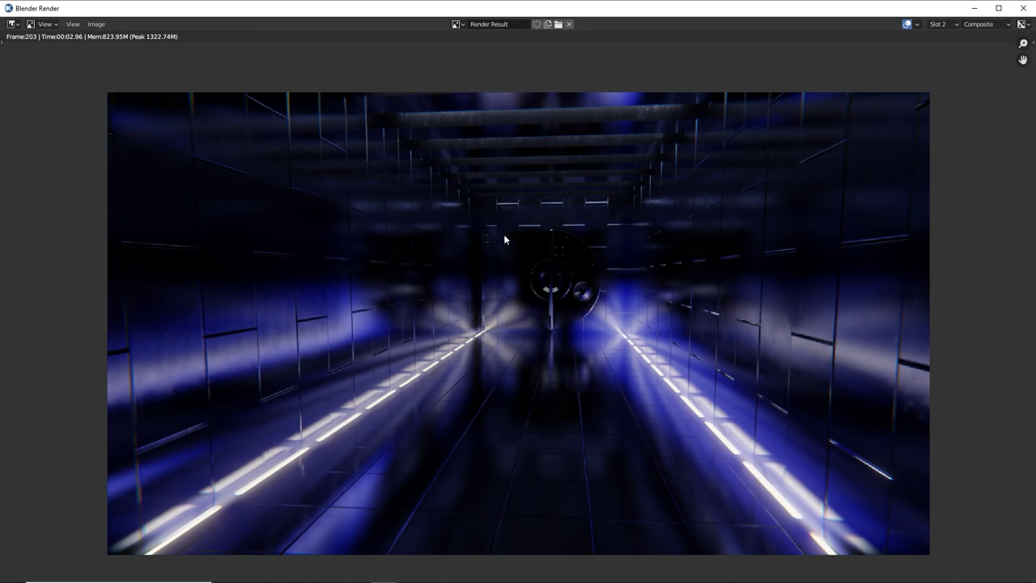
key("Escape")
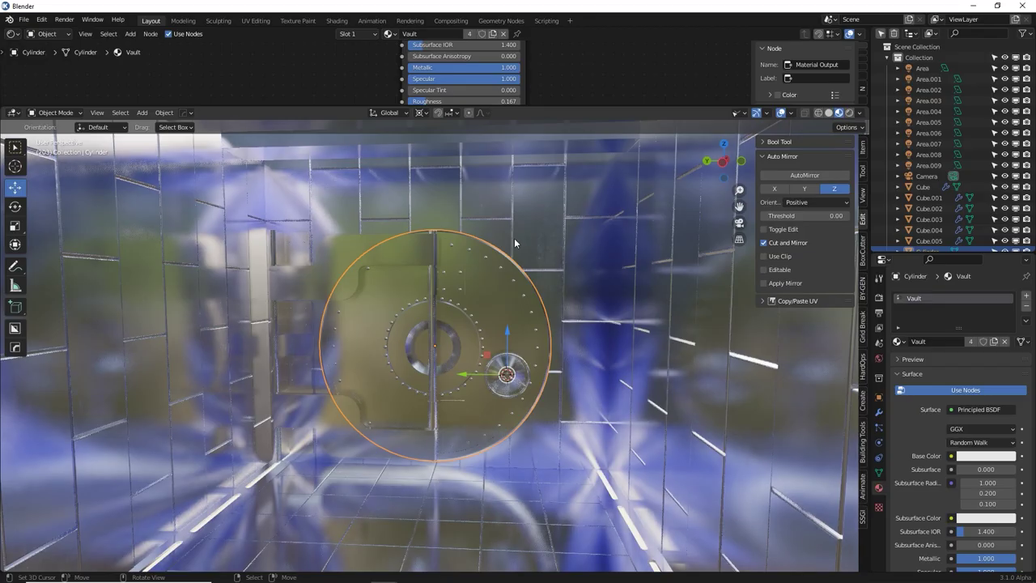
Add an area light at the handwheel and make light objects visible in the viewport
key("shift+a")
mouse_move(507, 372)
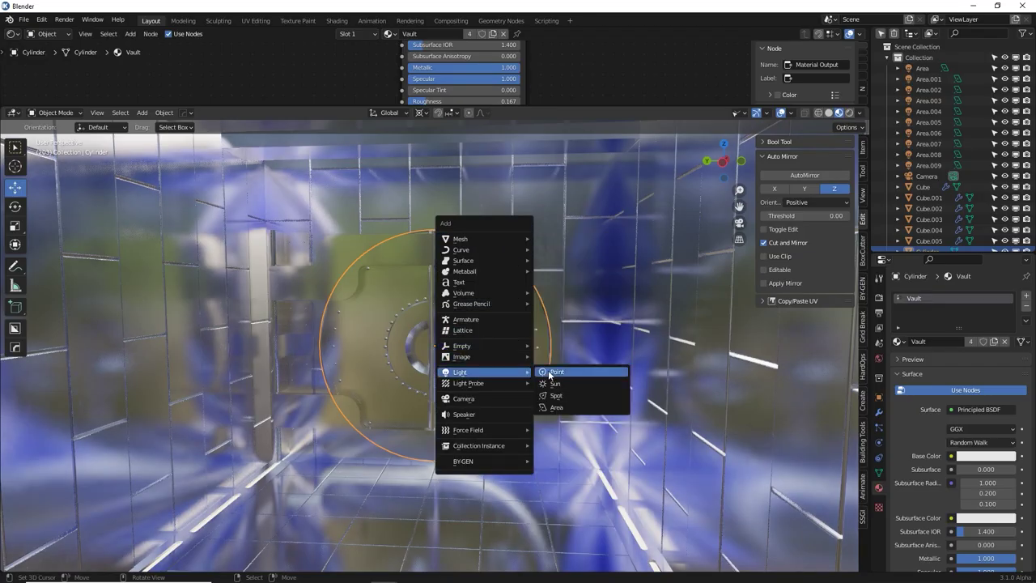
left_click(567, 407)
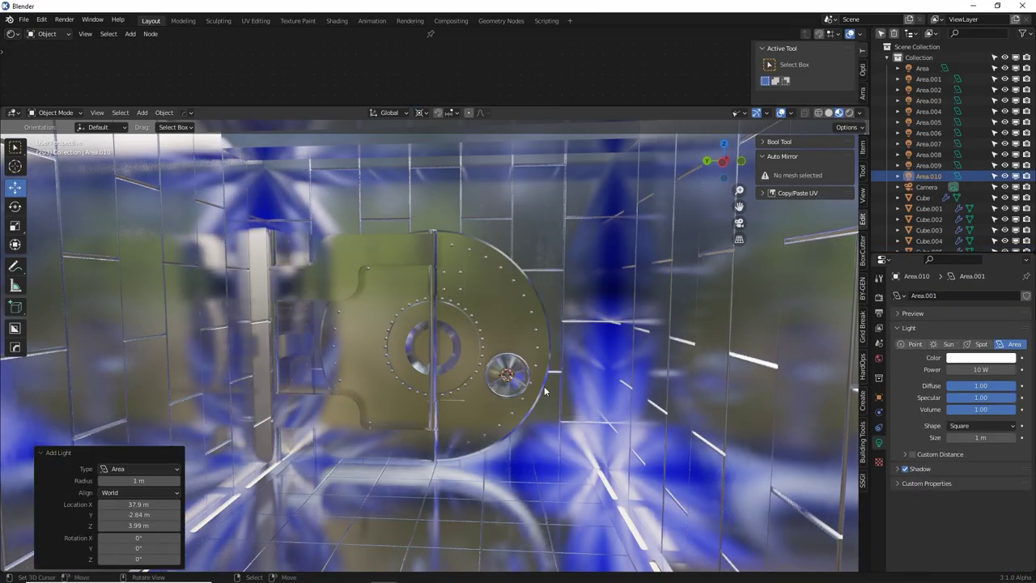
middle_click_drag(518, 371, 515, 377)
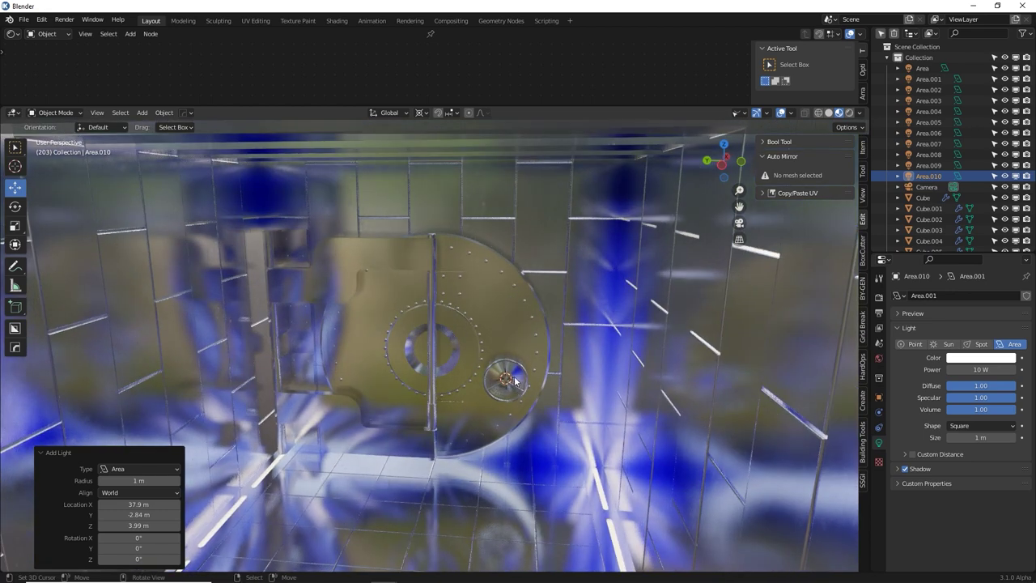
left_click(743, 114)
left_click(760, 299)
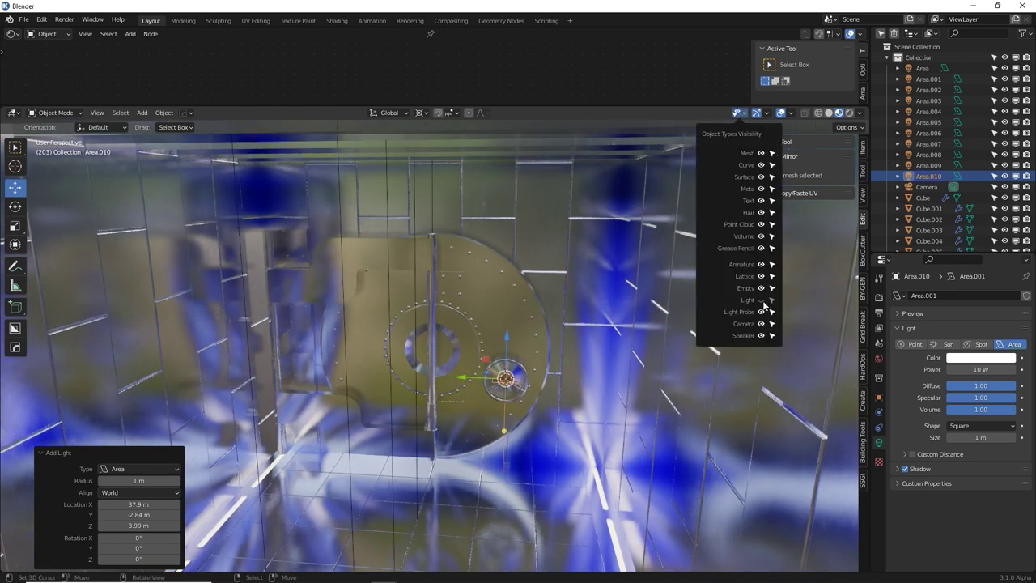
Move the area light about 3.59 m along Y and -6.43 m along X, switching the transform pivot away from the 3D cursor
left_click_drag(474, 377, 382, 377)
left_click(421, 112)
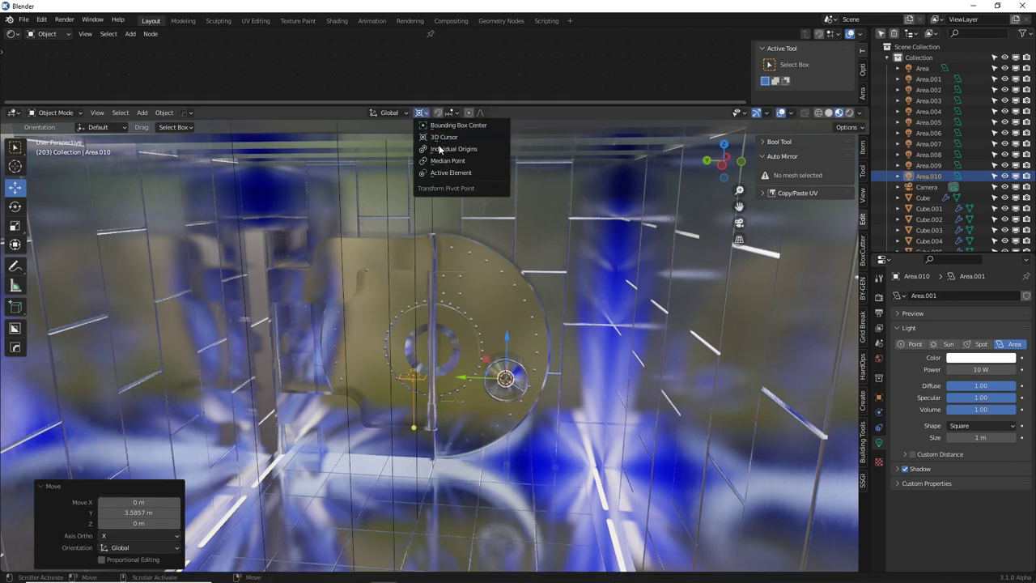
left_click(441, 177)
key("g")
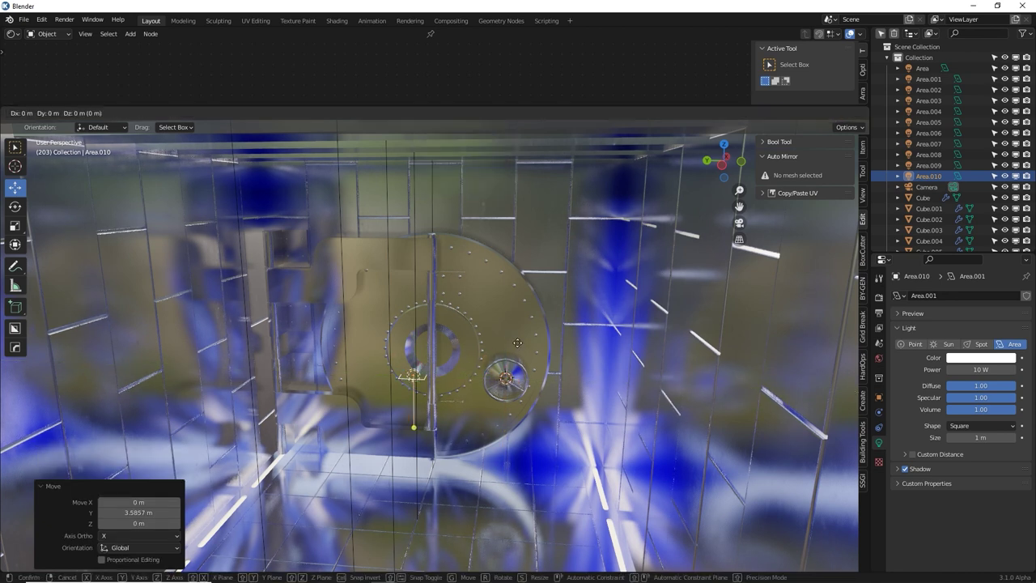
key("x")
left_click(500, 458)
Rotate the area light about Y to face the vault door and reshape it into a 2.82 by 2.41 m rectangle
key("r")
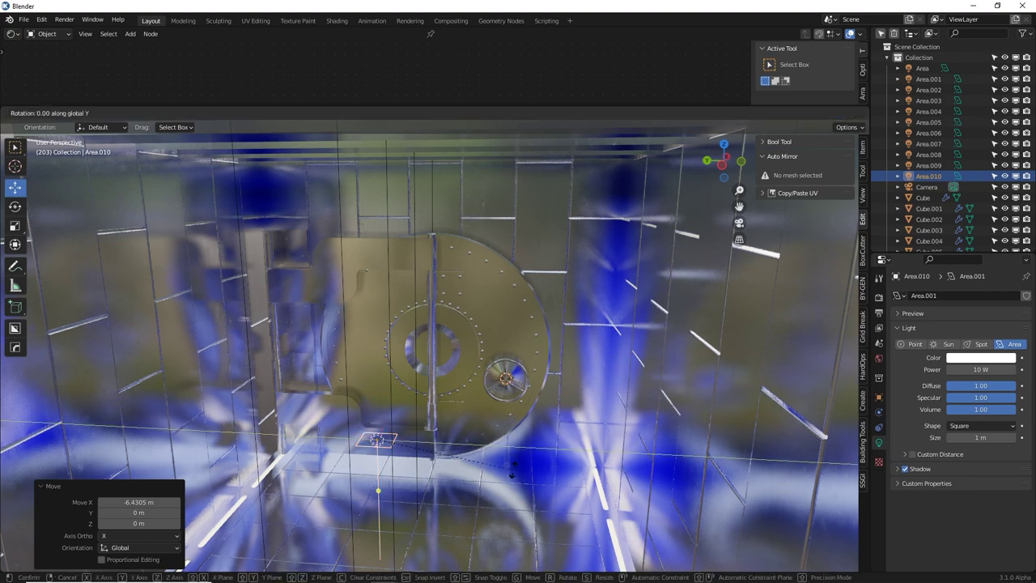
key("y")
left_click(467, 237)
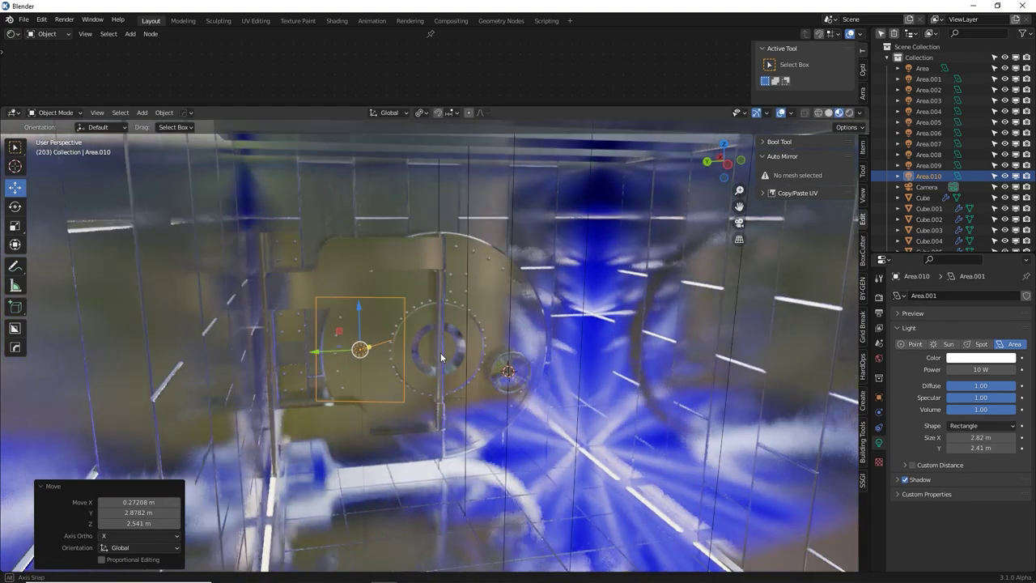
Make a linked duplicate of the area light about -7.21 m along Y, on the other side of the vault door
middle_click_drag(441, 357, 419, 359)
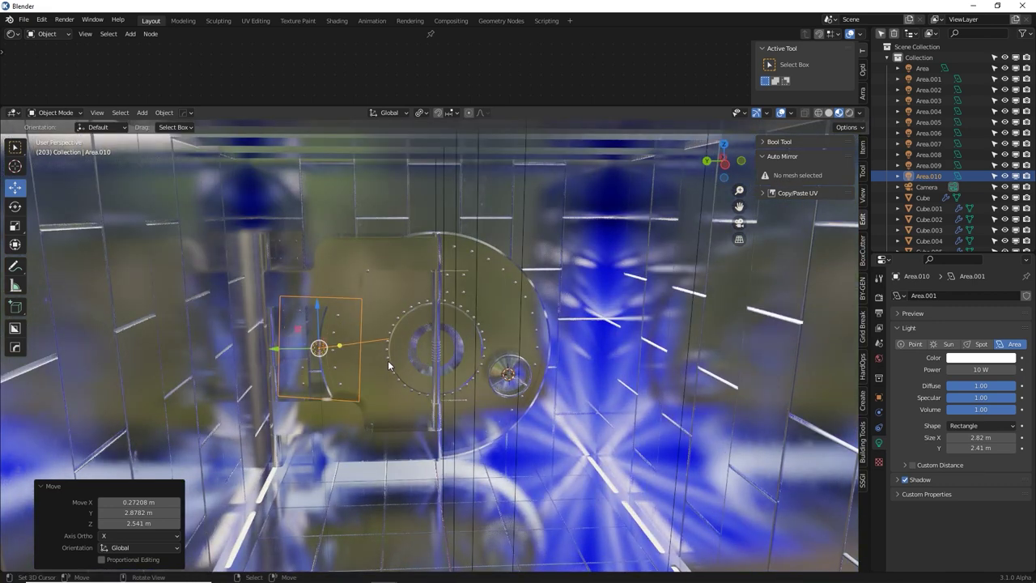
key("shift+d")
key("y")
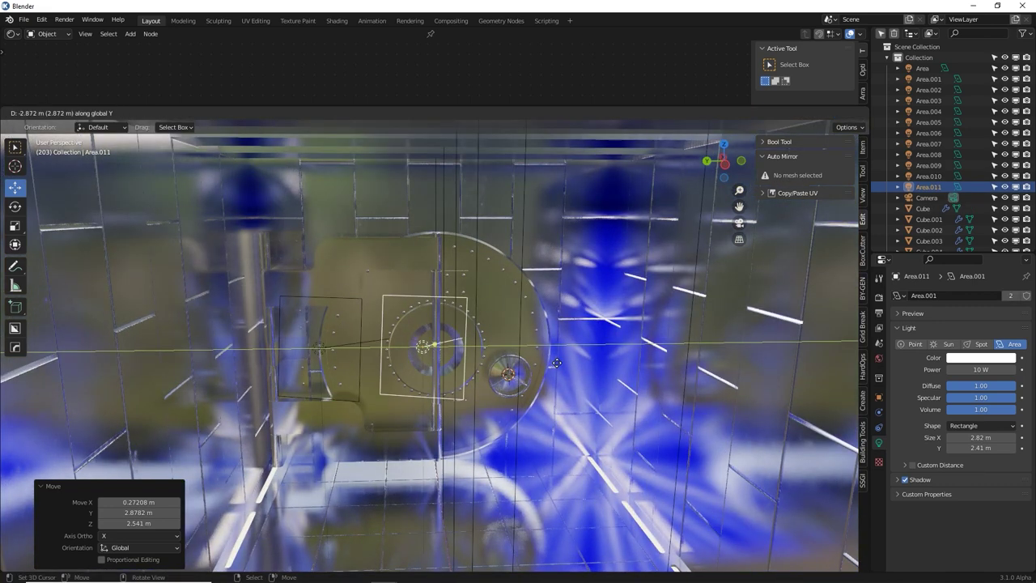
left_click(631, 401)
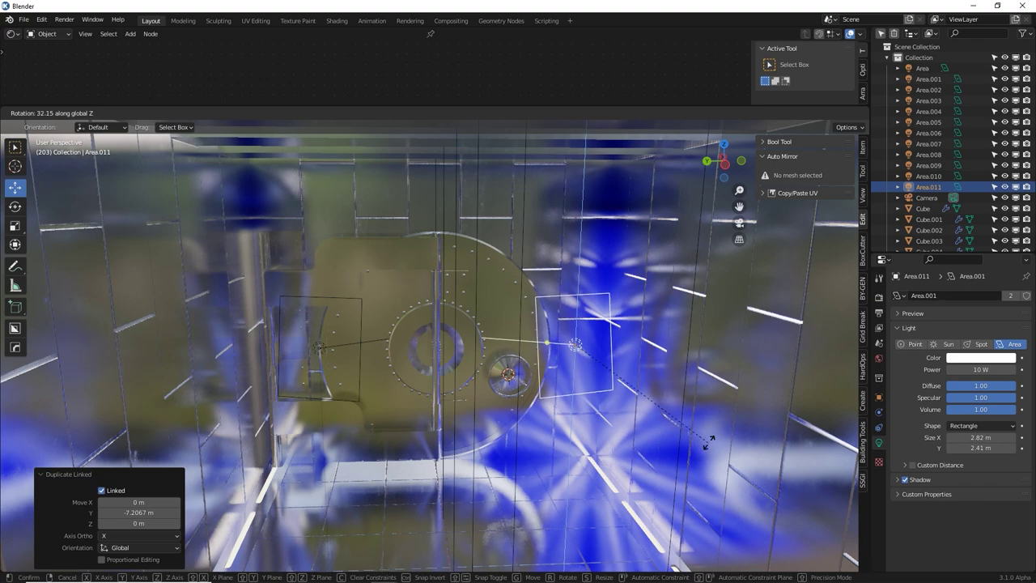
Rotate the duplicated light toward the vault door, move it higher beside the door, and reselect the original area light
left_click(717, 433)
key("r")
key("r")
left_click(636, 448)
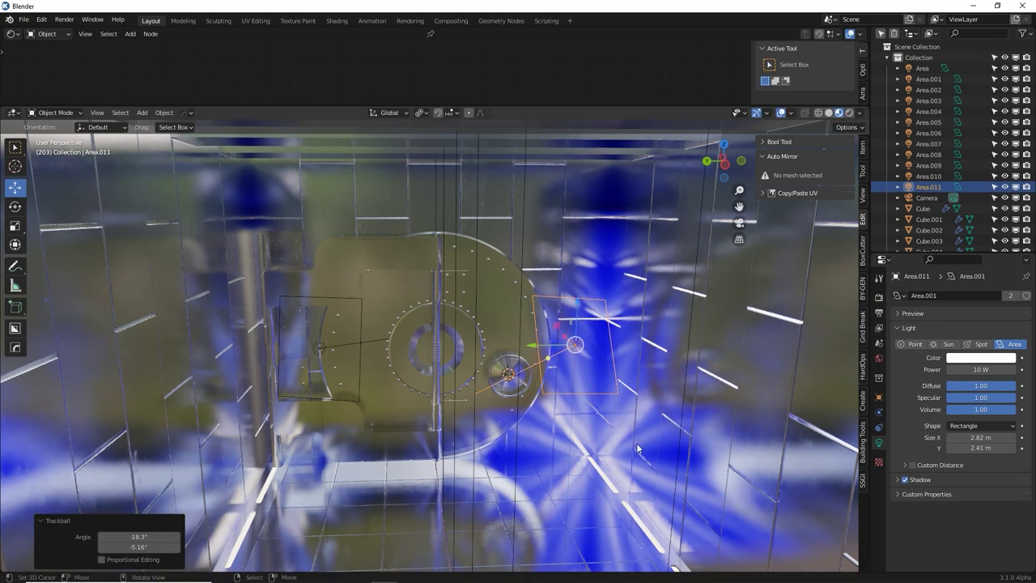
key("g")
left_click(621, 393)
mouse_move(622, 393)
middle_mouse_down()
mouse_move(593, 391)
mouse_move(612, 376)
middle_mouse_up()
right_click(290, 301)
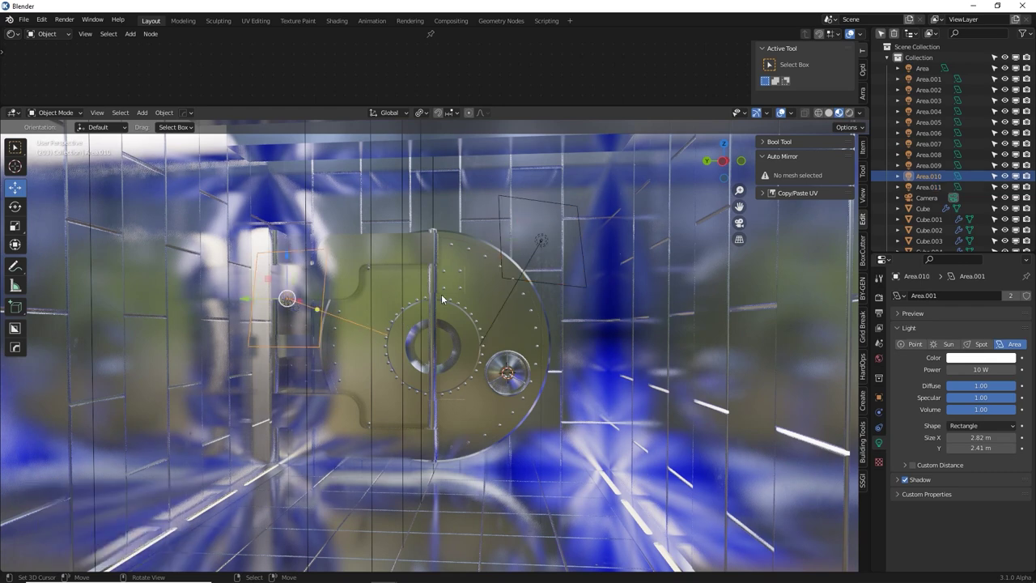
Move the hinge-side area light about 0.71 m along Y and -0.47 m along Z, and rotate it -7.19° in the view
key("g")
left_click(415, 311)
key("r")
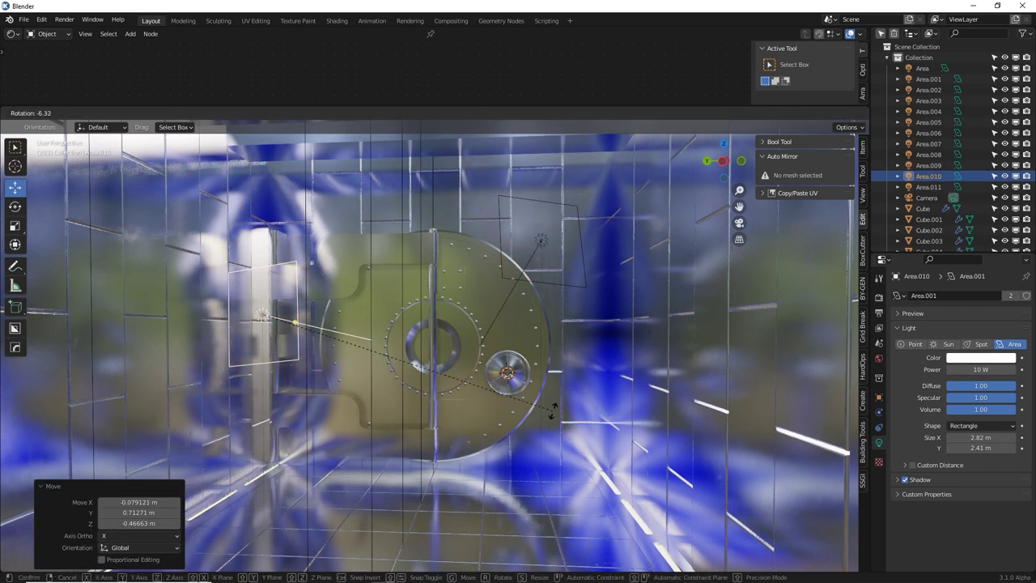
left_click(547, 403)
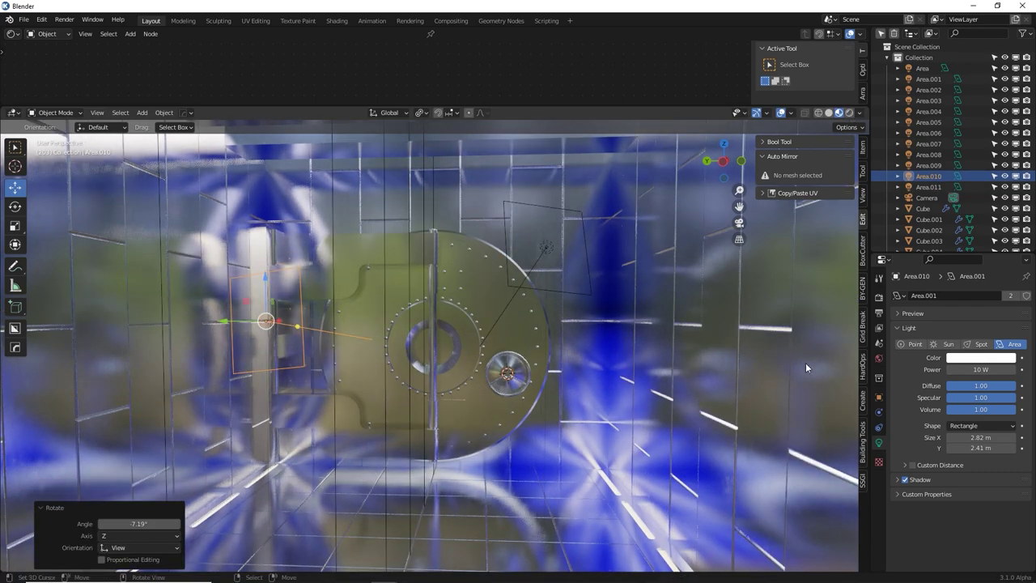
Switch the viewport to rendered shading and set the power of the two linked door lights to 85.3 W
left_click(847, 113)
middle_click_drag(468, 276, 521, 299, "shift")
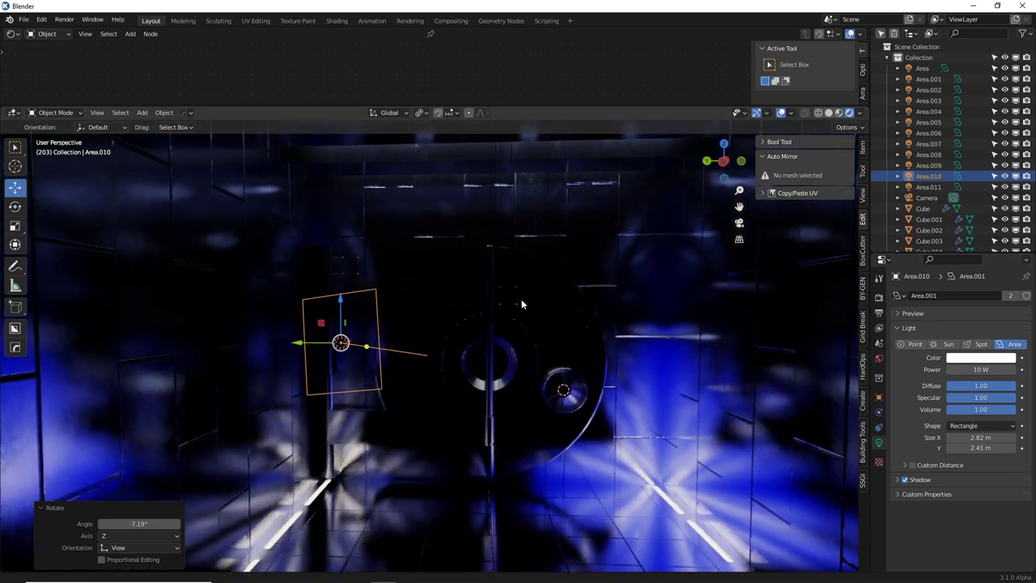
scroll(519, 307, "up", 2)
left_click_drag(965, 367, 1003, 367)
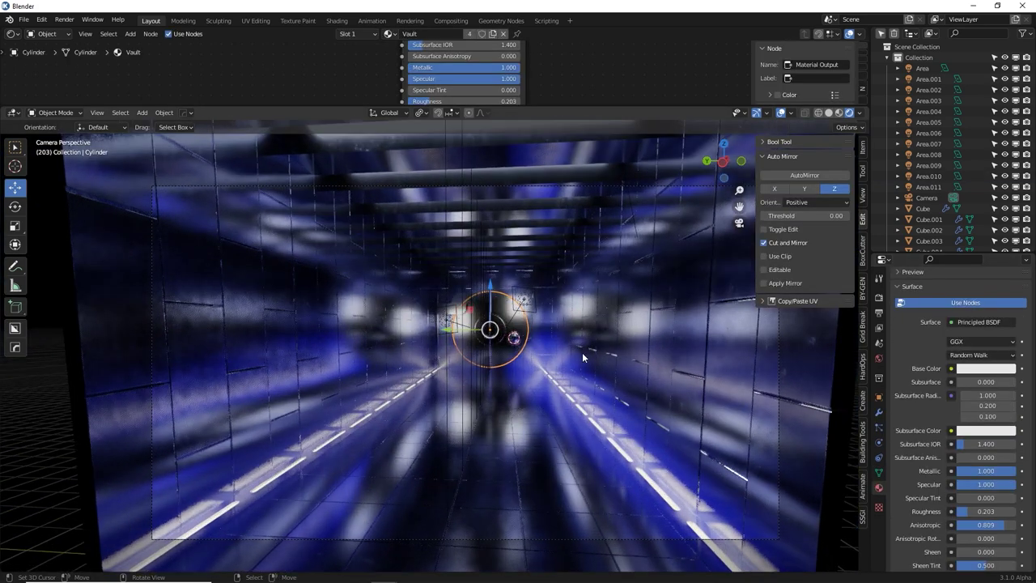
scroll(582, 356, "up", 1)
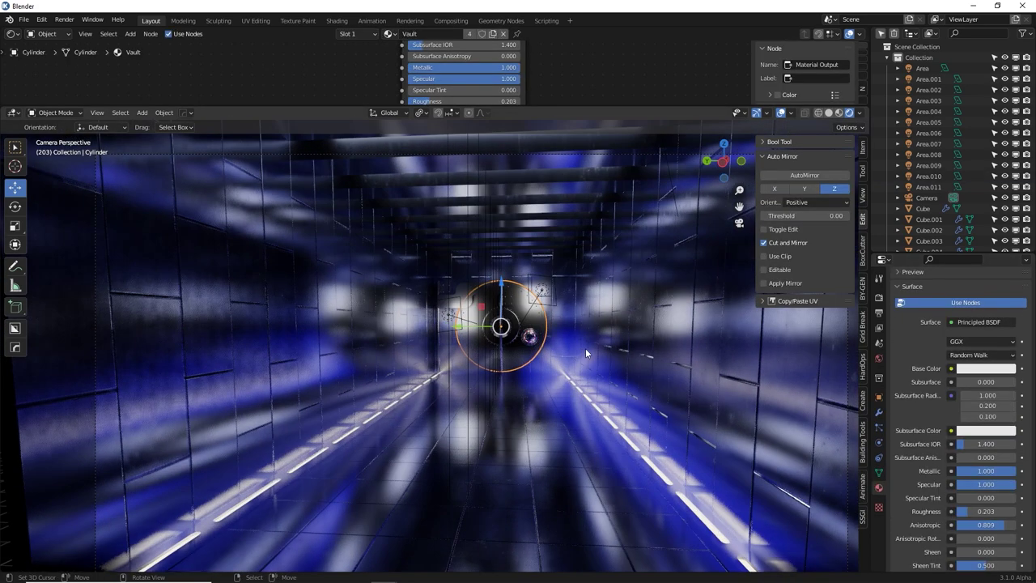
left_click(543, 304)
scroll(522, 332, "up", 3)
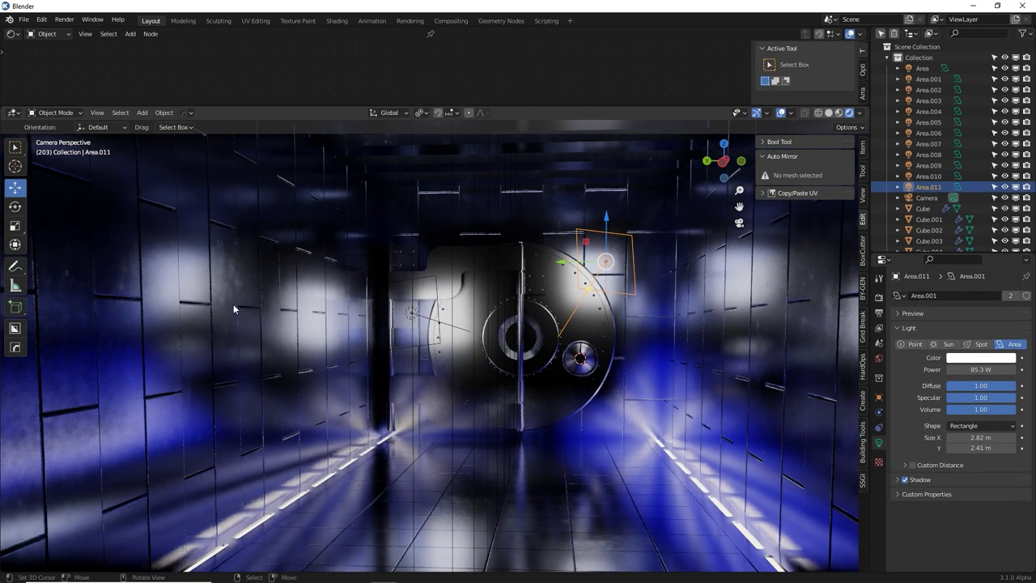
Make the wall Paneling material glossier by setting the first stop of its roughness ColorRamp to black
left_click(282, 343)
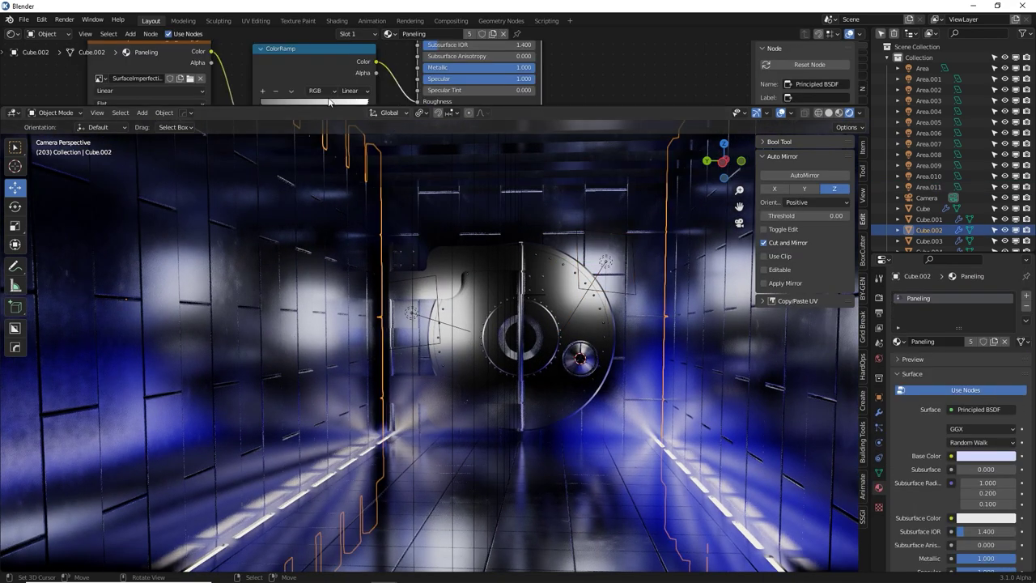
scroll(295, 64, "up", 2)
left_click(295, 64)
left_click(331, 90)
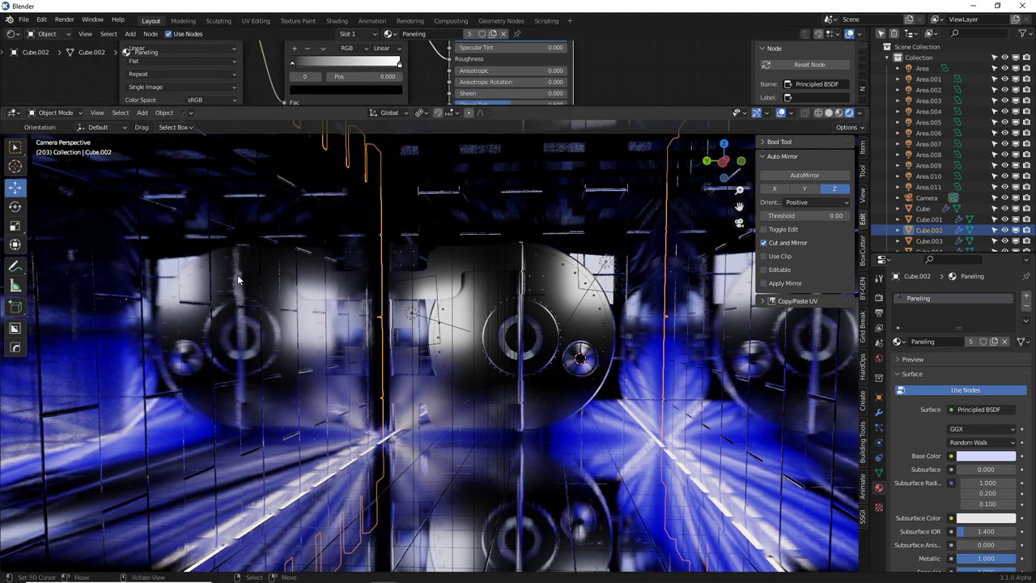
Move the area light at the door's wheel side about 1.31 m along Y and -1.12 m along Z, and rotate it freely in camera view
middle_click_drag(685, 320, 677, 327)
scroll(675, 327, "down", 2)
scroll(668, 335, "up", 5)
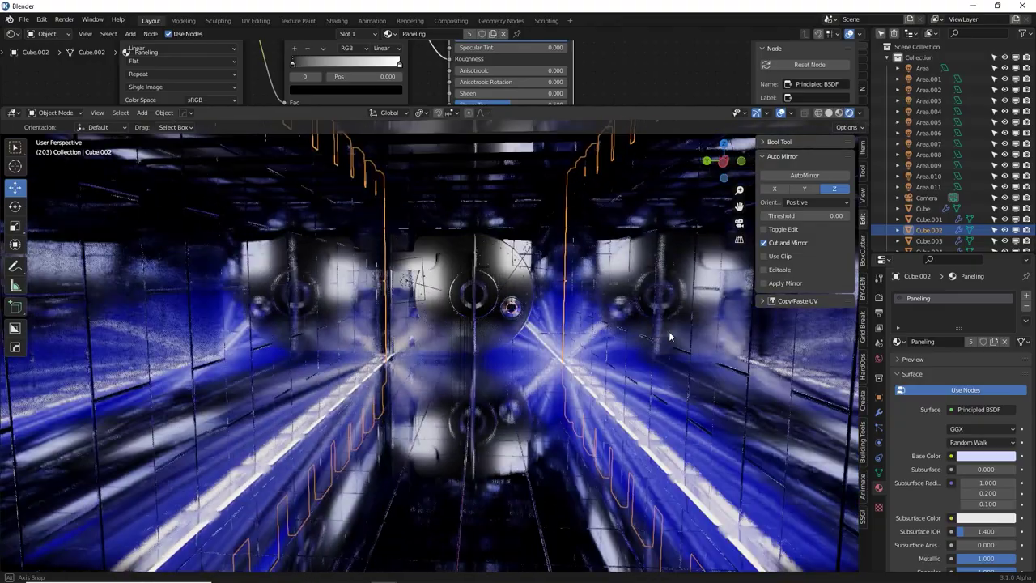
middle_click_drag(559, 291, 632, 324)
left_click(644, 318)
mouse_move(632, 325)
left_mouse_down()
mouse_move(679, 322)
mouse_move(665, 301)
mouse_move(646, 328)
left_mouse_up()
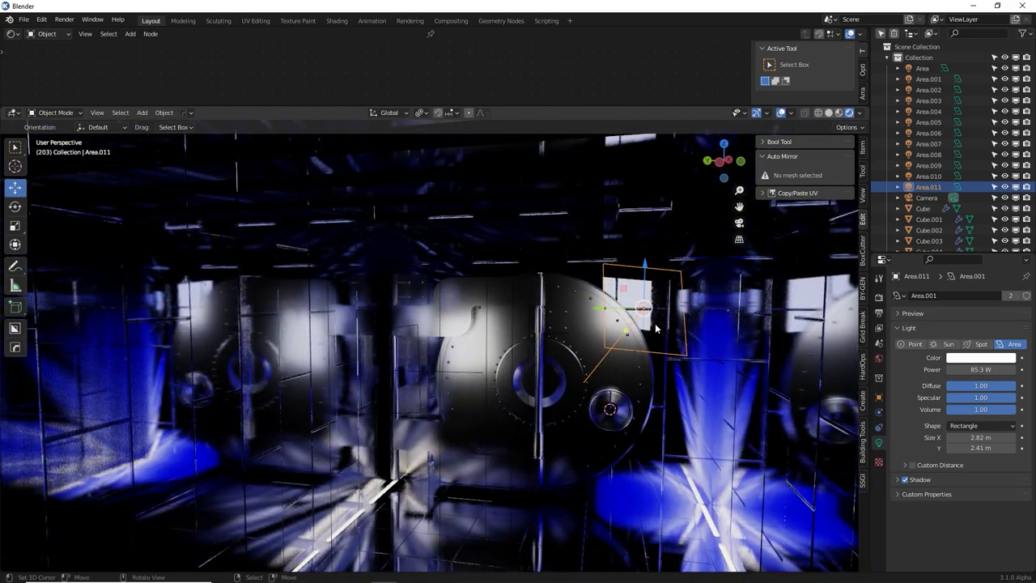
key("KP_0")
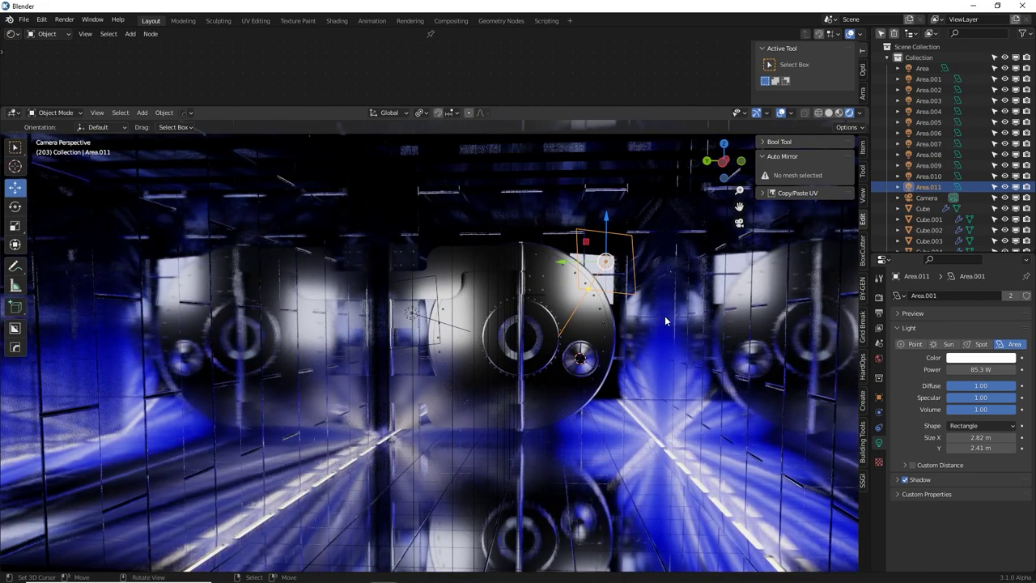
key("g")
left_click(631, 344)
key("r")
key("r")
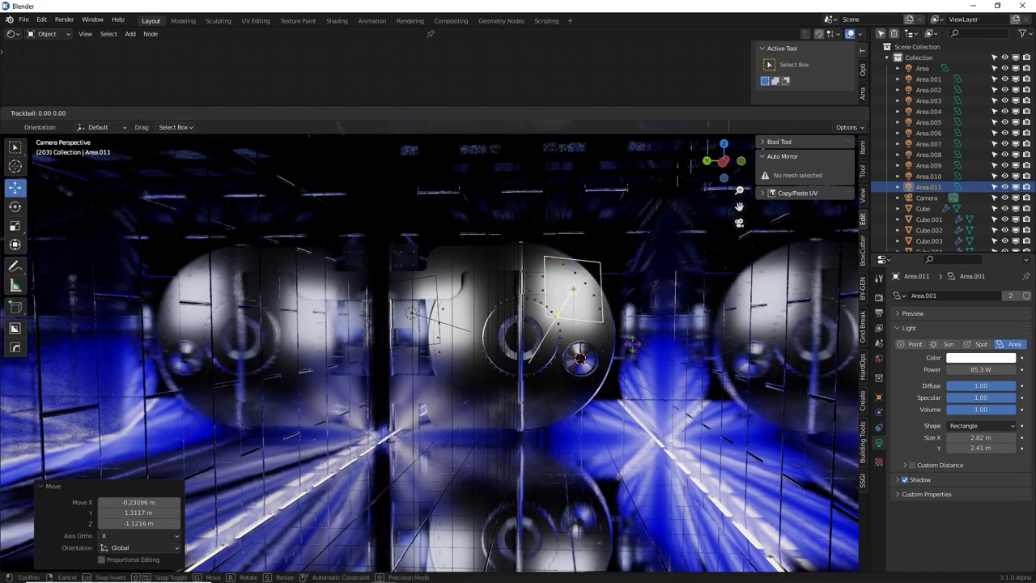
left_click(630, 344)
Lower the hinge-side area light about 2 m and shift it along Y, and set the linked lights' Size X to 3.97 m
left_click(436, 290)
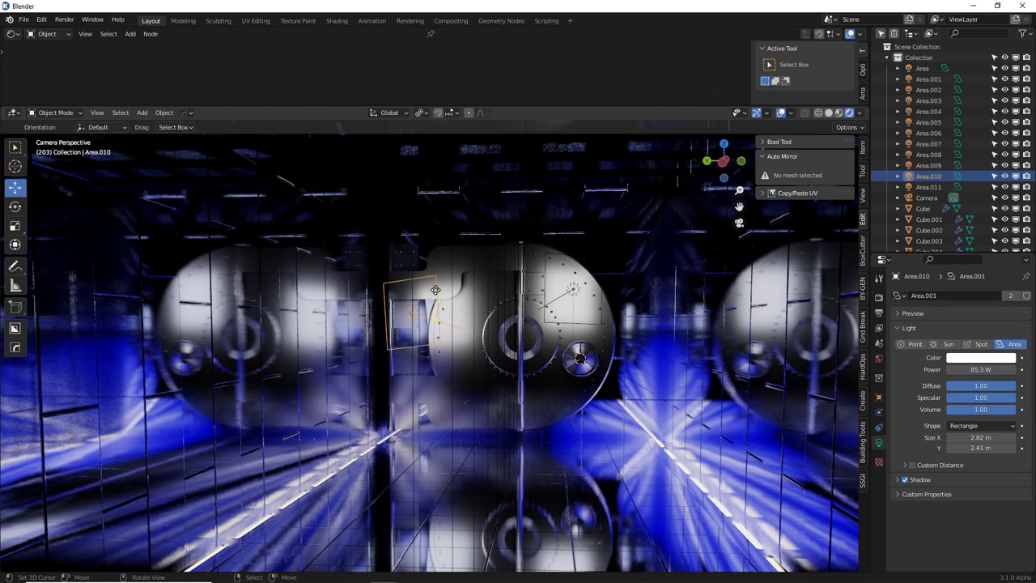
left_click_drag(435, 289, 436, 358)
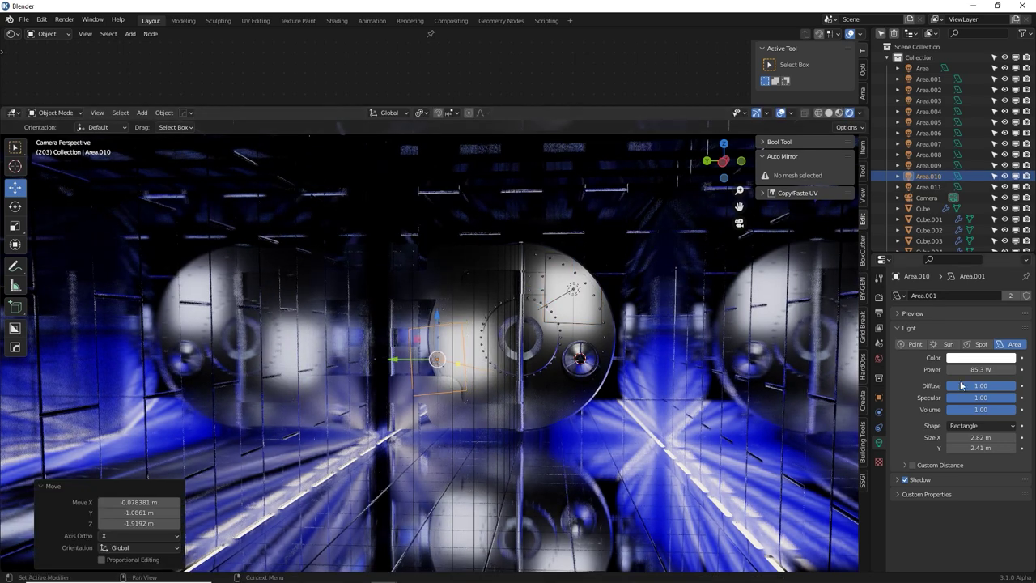
mouse_move(966, 437)
left_mouse_down()
mouse_move(1032, 437)
mouse_move(965, 437)
left_mouse_up()
left_click_drag(437, 358, 432, 364)
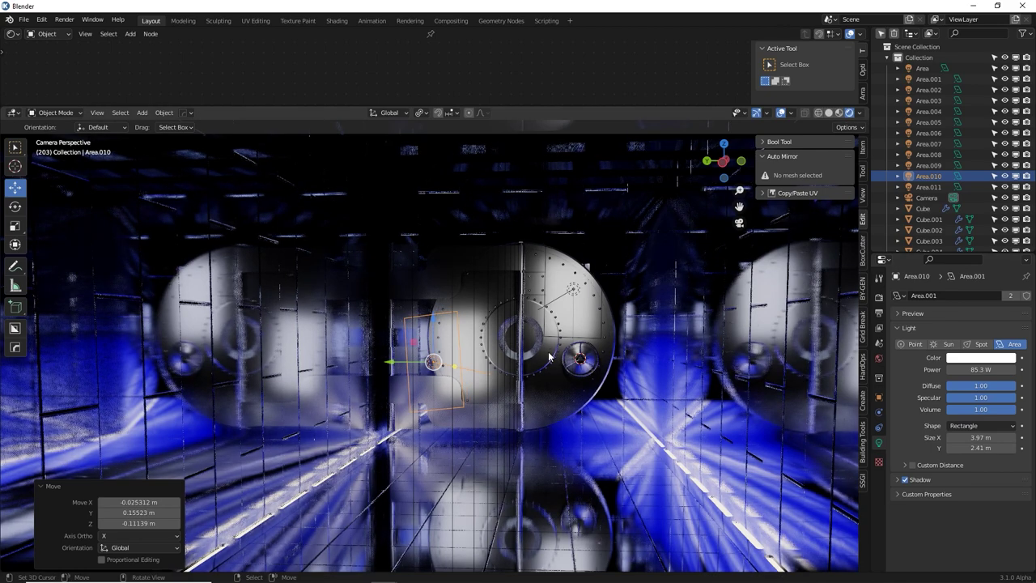
Lower the wheel-side area light about 0.62 m and delete the hinge-side area light
left_click(601, 341)
key("g")
left_click(502, 354)
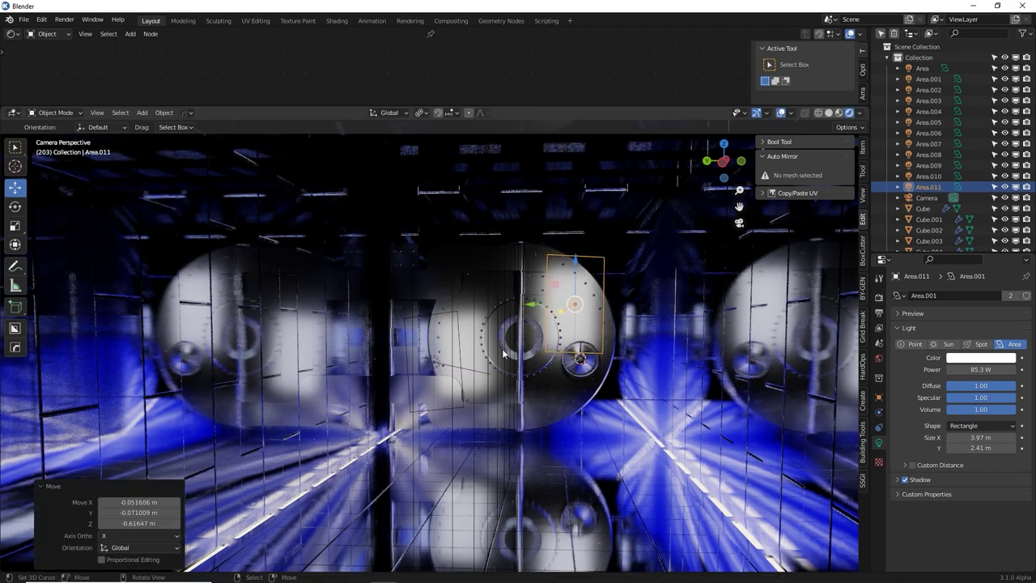
left_click(465, 327)
key("Delete")
left_click(546, 321)
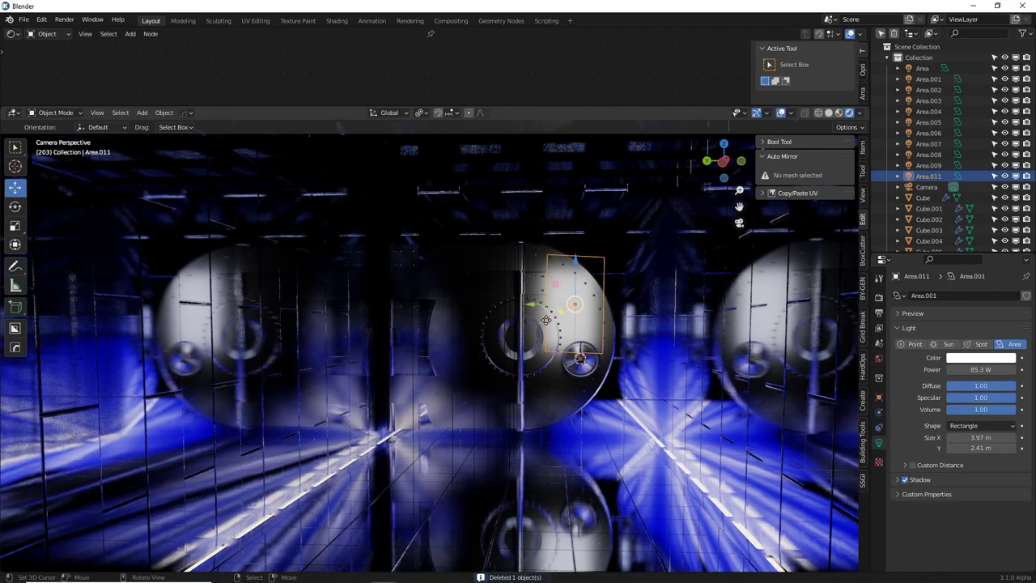
Rotate the remaining door light -90.4° in the view and move it to the upper middle of the vault door
key("r")
left_click(630, 359)
key("g")
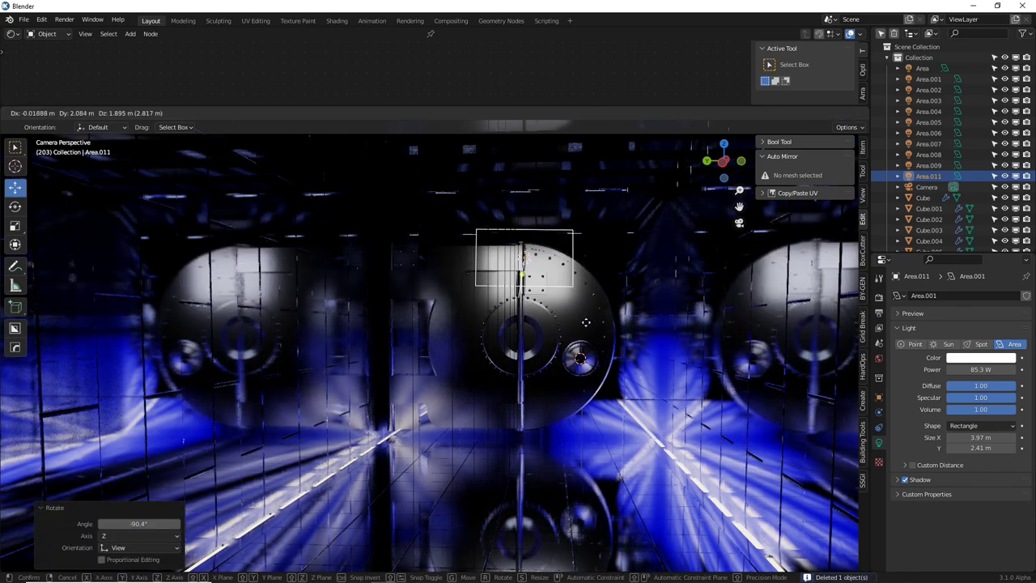
left_click(569, 319)
Tilt the door light with a trackball rotation, enlarge its Size Y to 5.31 m and raise its power to about 144.8 W
key("r")
key("r")
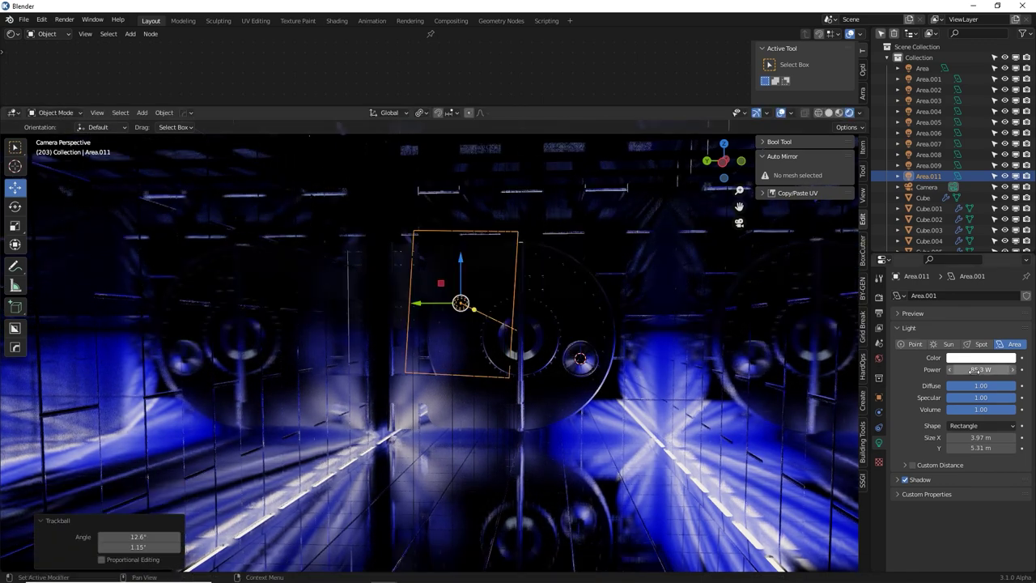
left_click_drag(979, 369, 1025, 368)
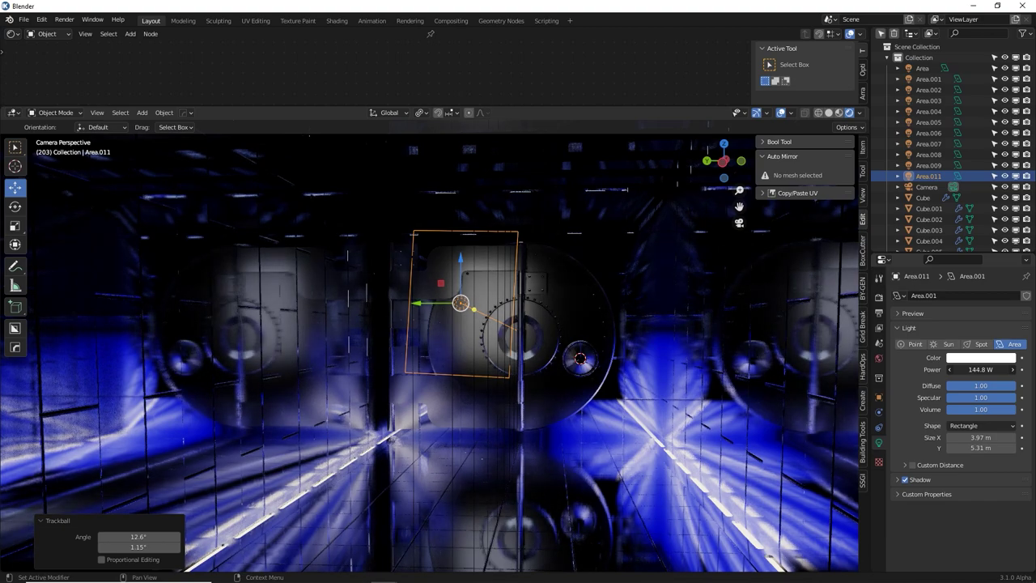
Switch the viewport to solid shading and select the two ceiling area lights closest to the vault door
mouse_move(537, 254)
middle_mouse_down()
mouse_move(524, 241)
mouse_move(508, 275)
mouse_move(579, 304)
mouse_move(493, 288)
middle_mouse_up()
scroll(514, 241, "up", 4)
key("z")
left_click(576, 304)
scroll(546, 300, "up", 3)
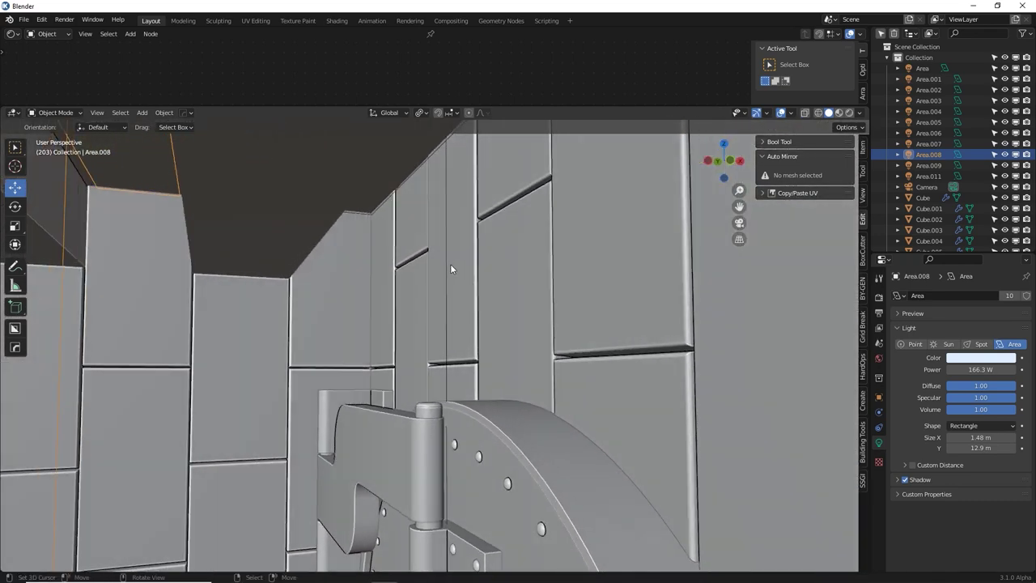
middle_click_drag(314, 264, 527, 300)
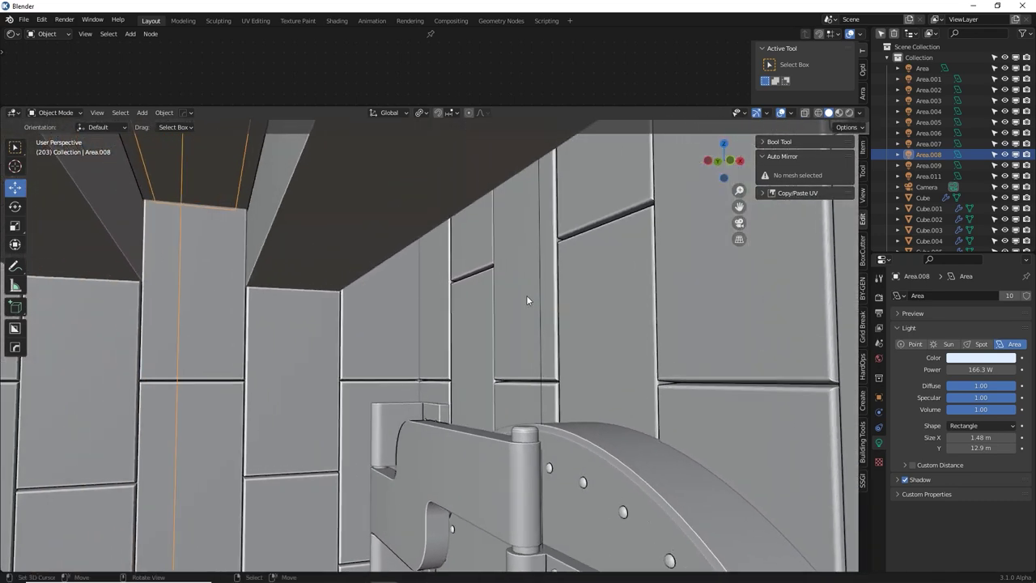
left_click(539, 241)
key("KP_Decimal")
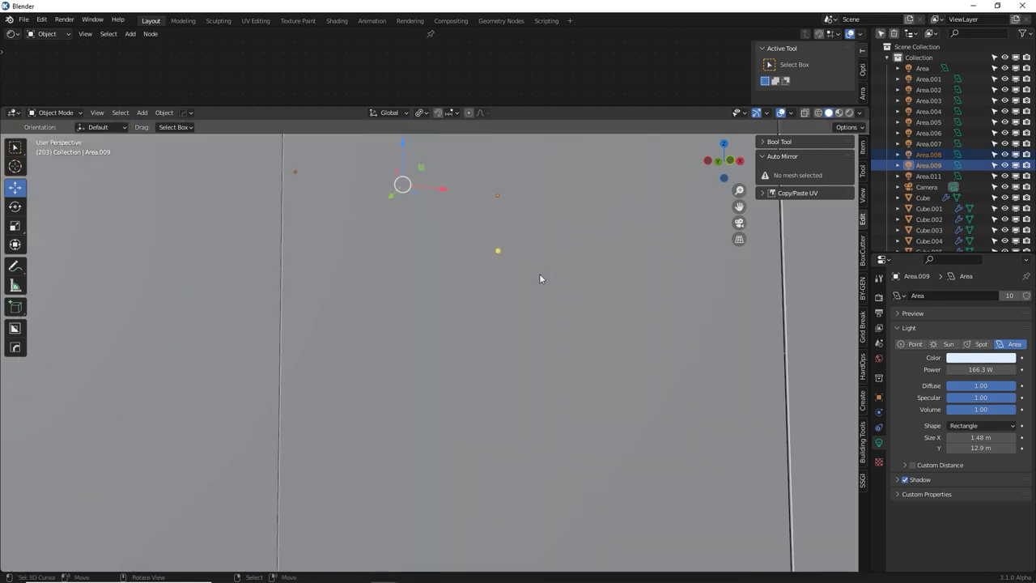
middle_click_drag(546, 275, 571, 269)
scroll(564, 270, "down", 5)
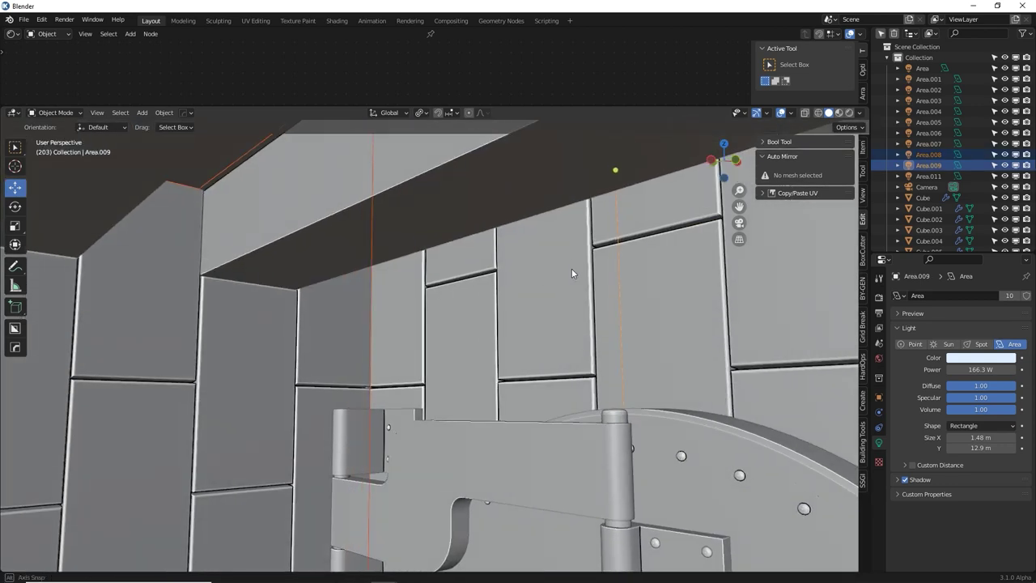
key("KP_Decimal")
scroll(447, 269, "down", 5)
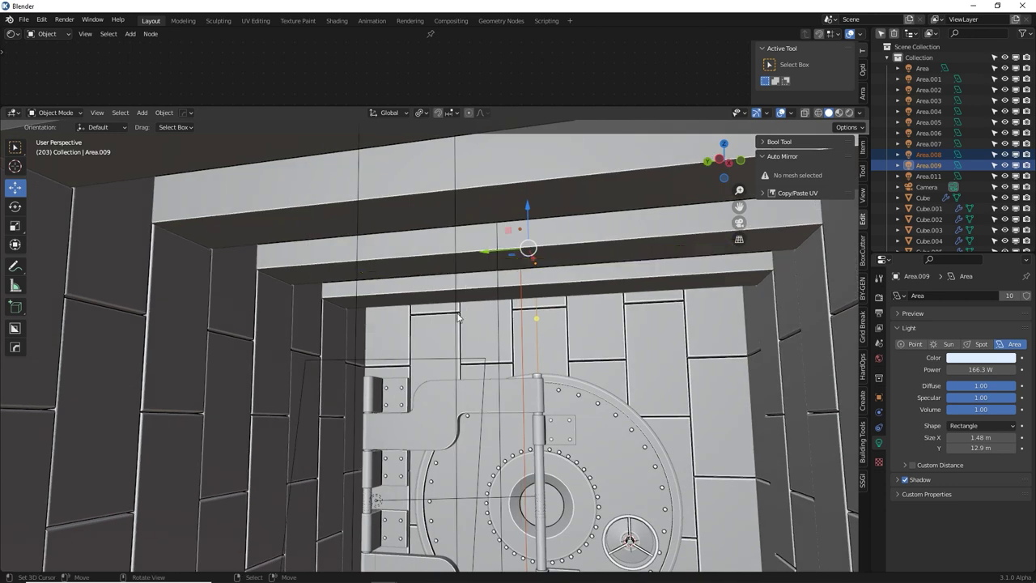
middle_click_drag(578, 302, 576, 302)
Make the two selected ceiling lights single-user for both object and data
left_click(164, 112)
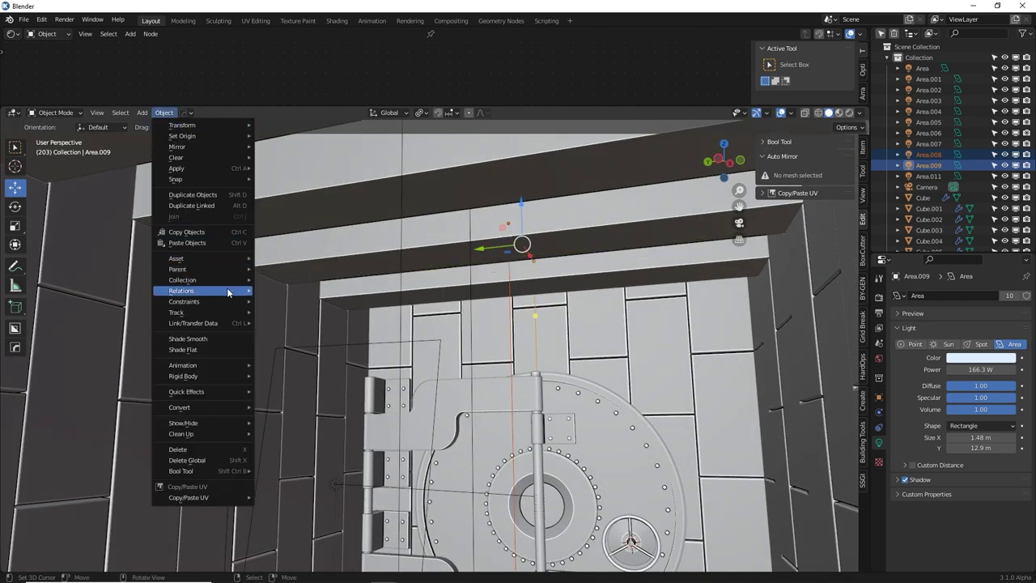
mouse_move(231, 292)
mouse_move(320, 337)
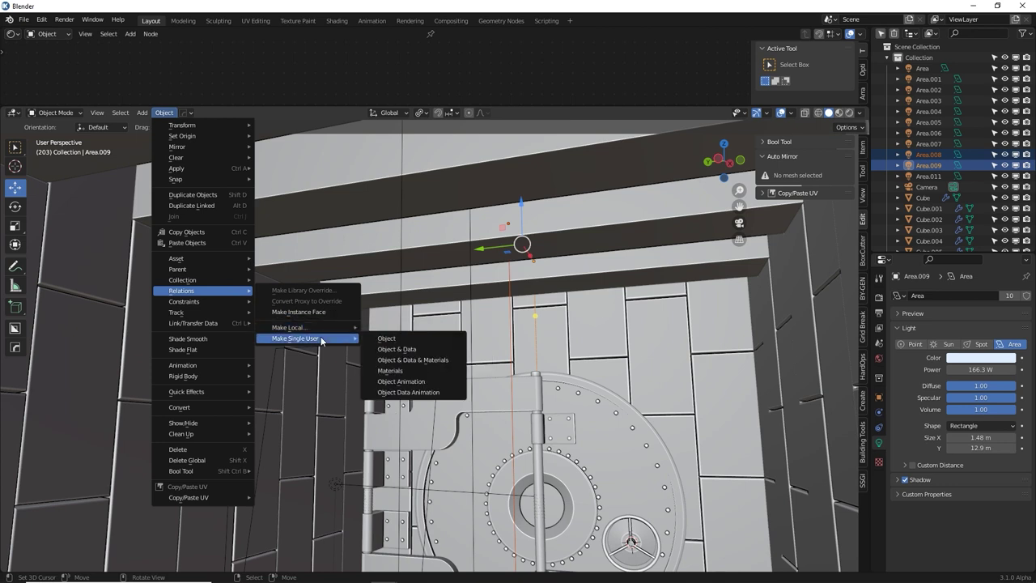
left_click(400, 348)
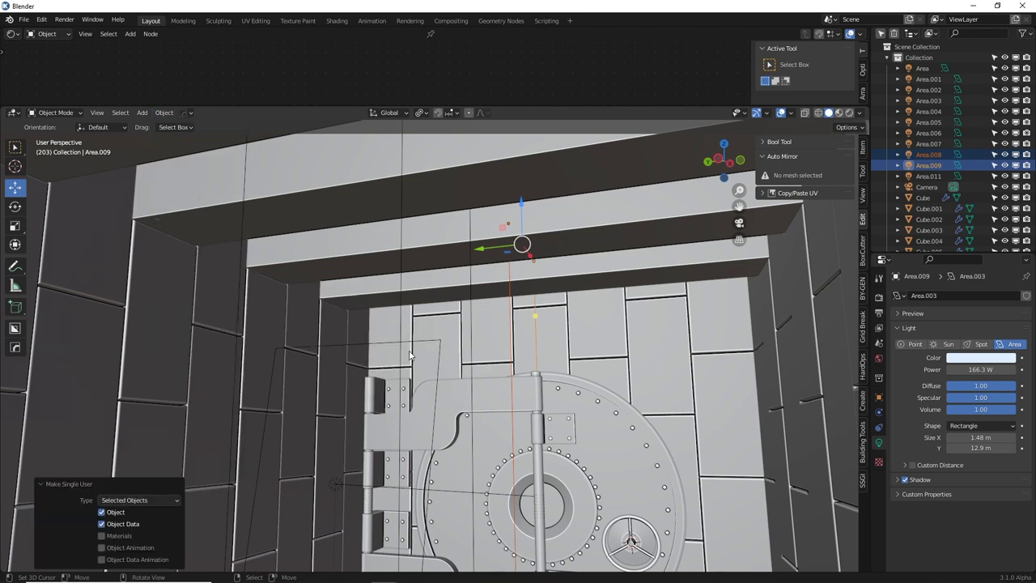
Try a red color on the still-linked ceiling light in rendered shading, and undo the color change
left_click(470, 306)
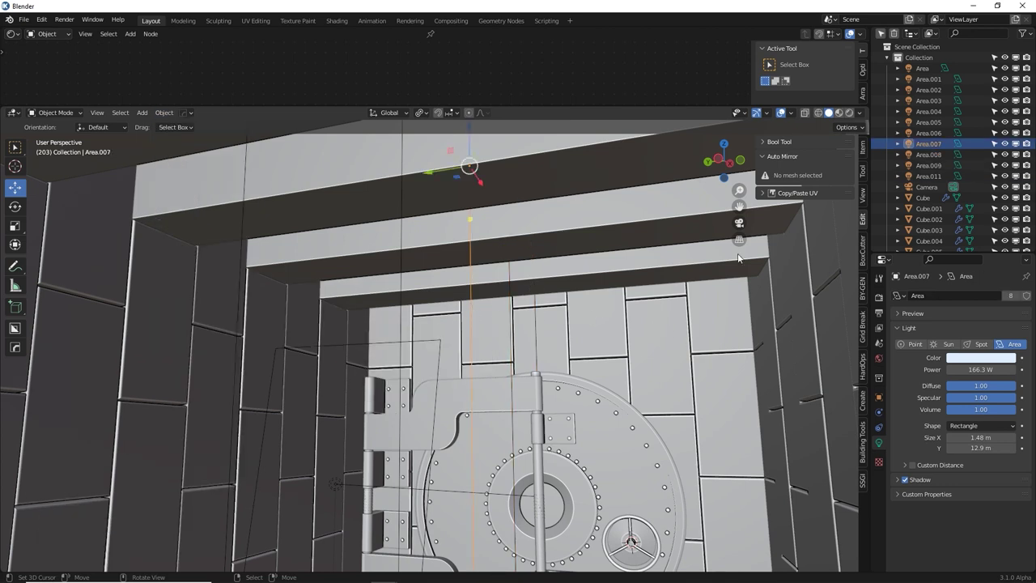
left_click(850, 113)
left_click(967, 360)
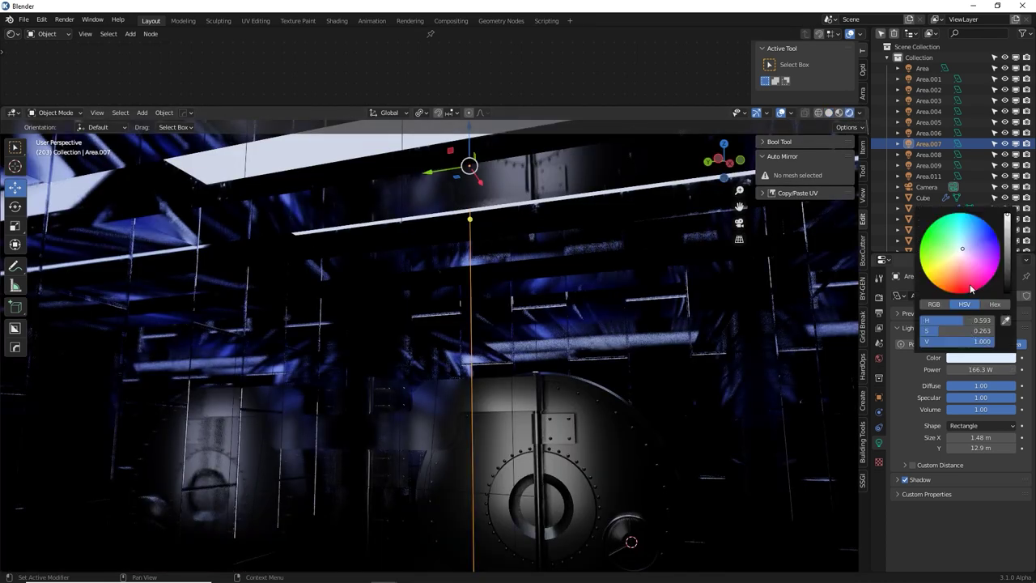
left_click_drag(968, 284, 957, 293)
key("ctrl+z")
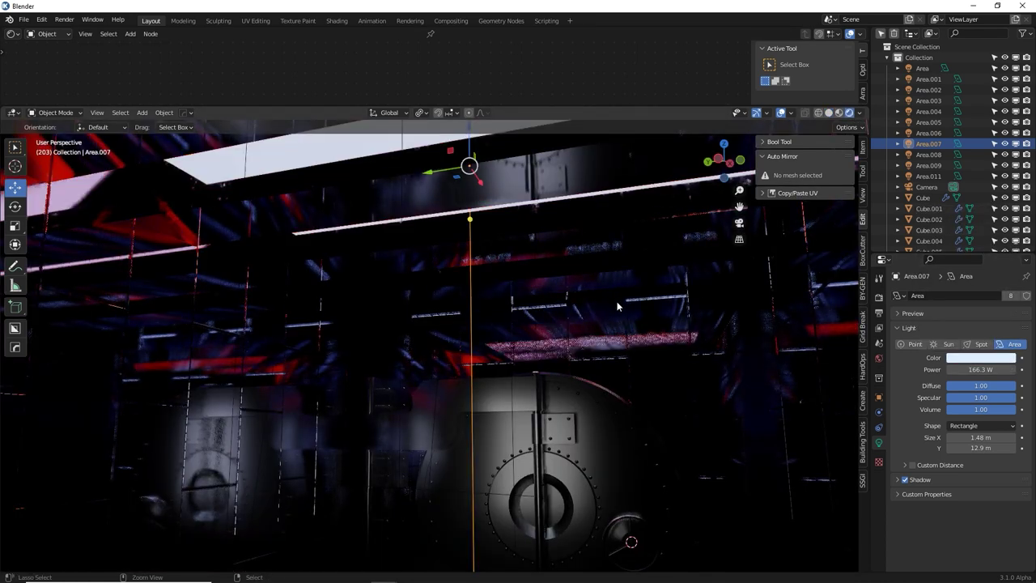
Set the color of the single-user ceiling light nearest the vault door to pure red
left_click(559, 322)
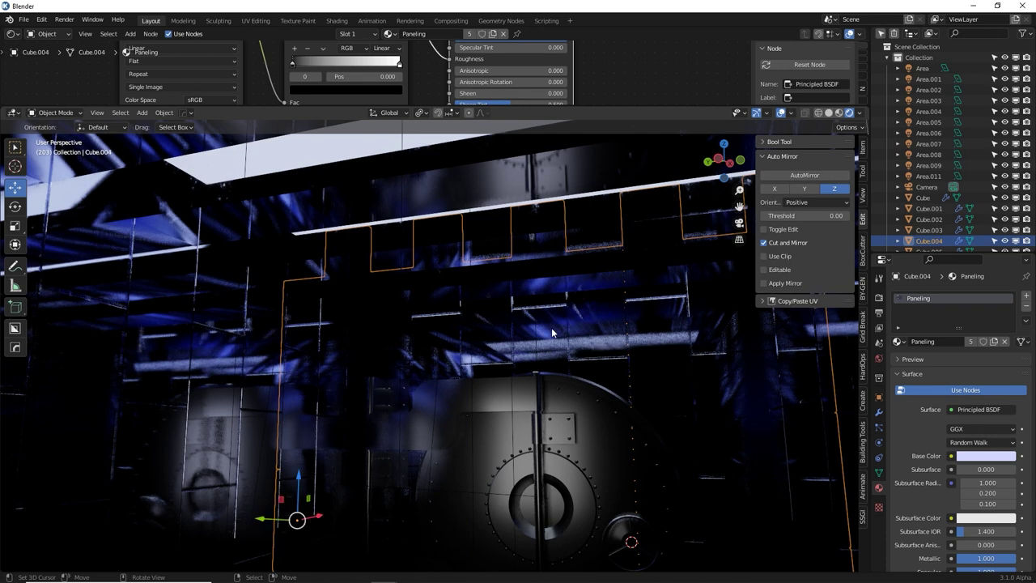
left_click(535, 337)
left_click(974, 358)
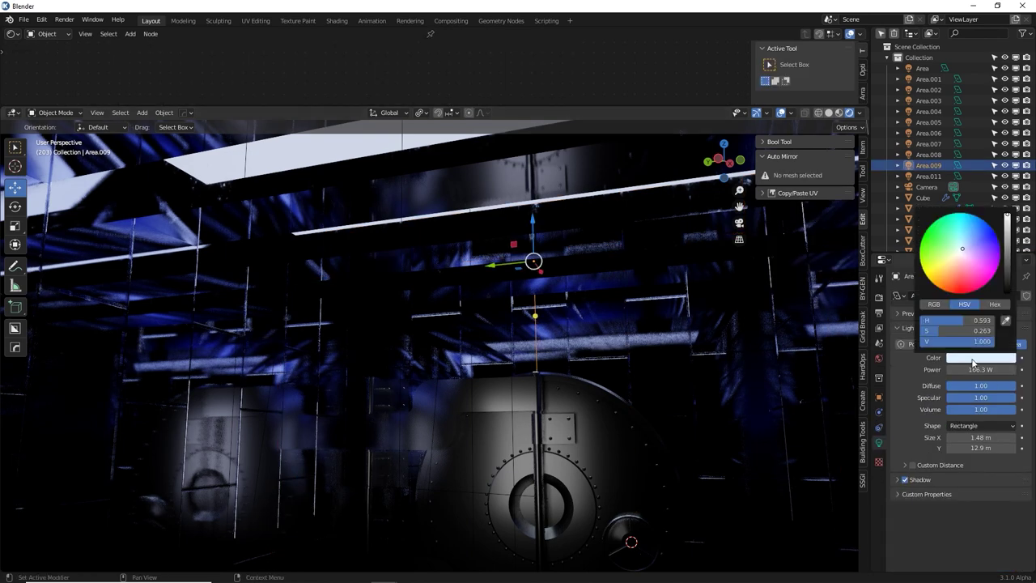
left_click(960, 291)
middle_click_drag(537, 310, 555, 303)
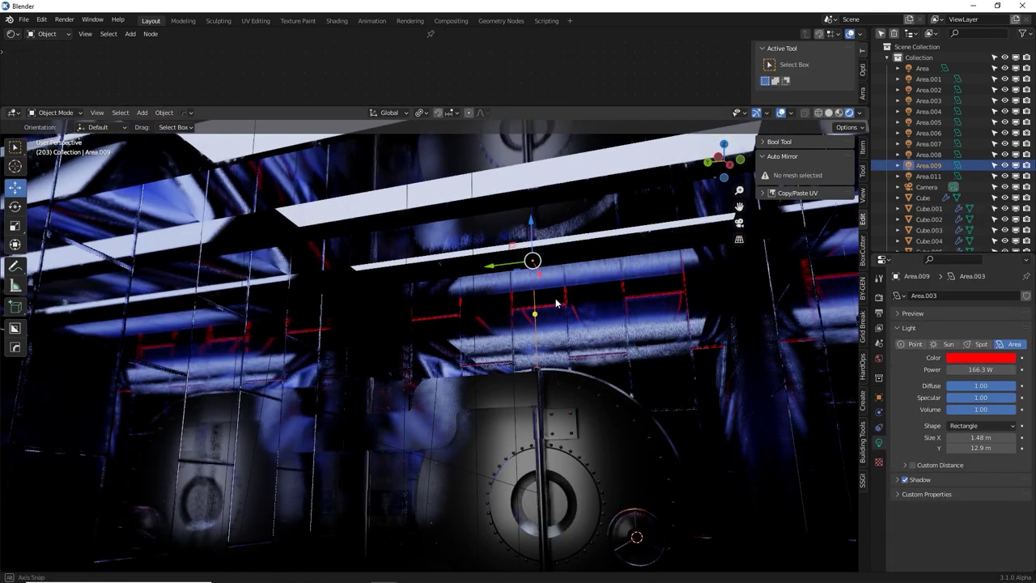
Set the other single-user ceiling light near the vault door to pure red and render the camera view
key("a")
left_click(509, 287)
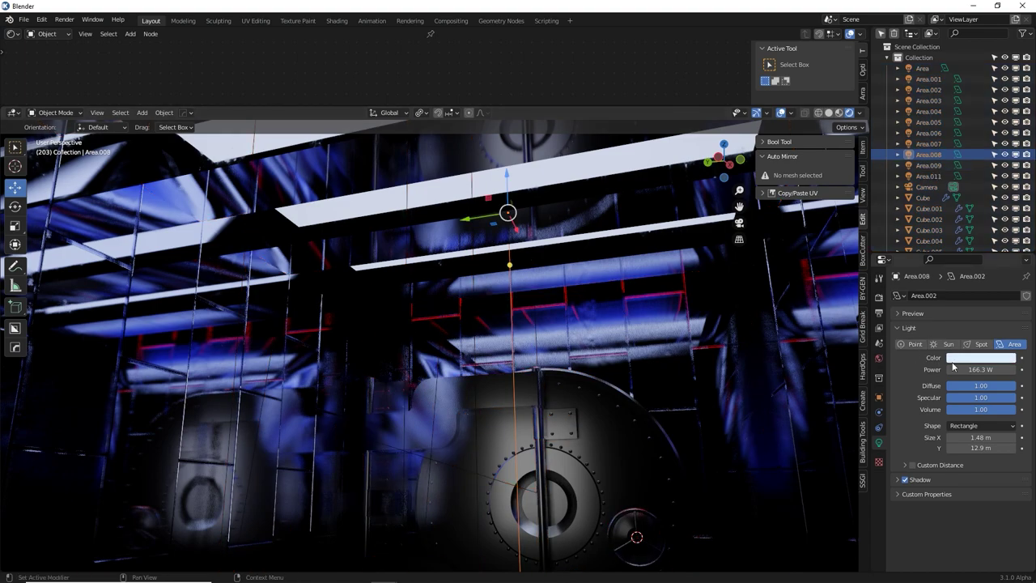
left_click(977, 359)
left_click(962, 293)
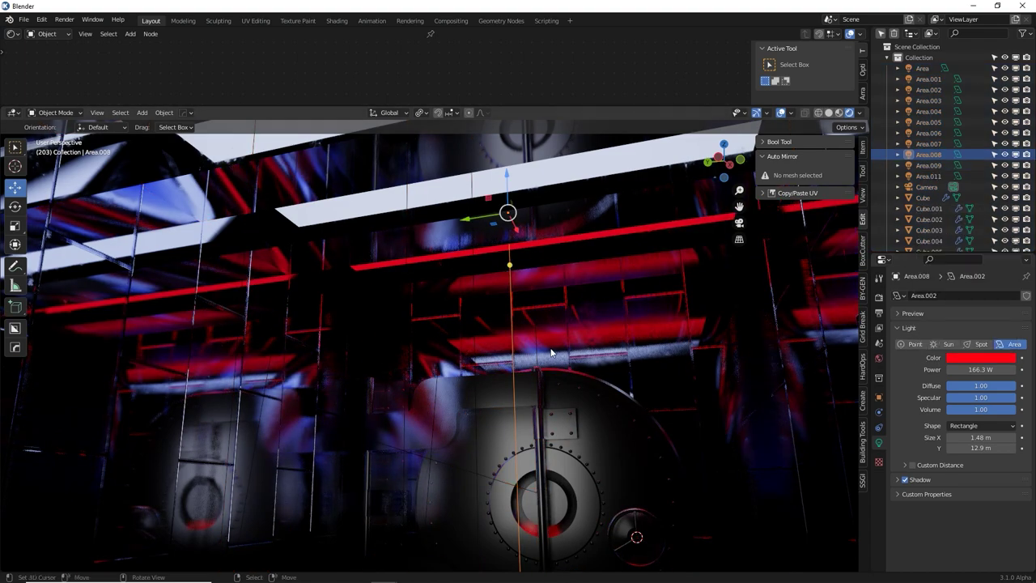
mouse_move(551, 351)
middle_mouse_down()
mouse_move(532, 351)
mouse_move(544, 354)
middle_mouse_up()
key("KP_0")
key("F12")
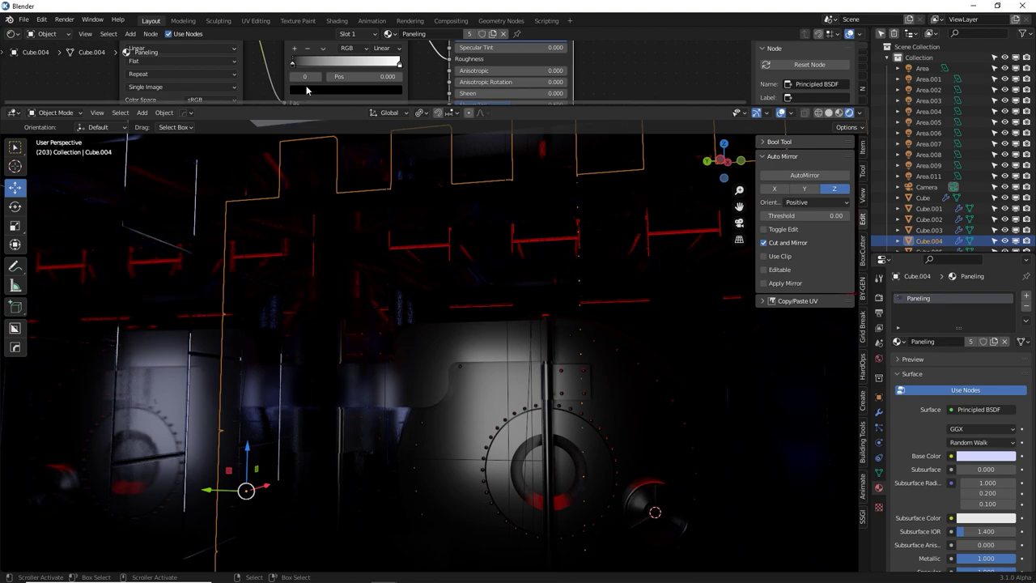
Lighten the black stop of the Paneling material's roughness color ramp to light gray
left_click(348, 86)
left_click_drag(378, 174, 378, 104)
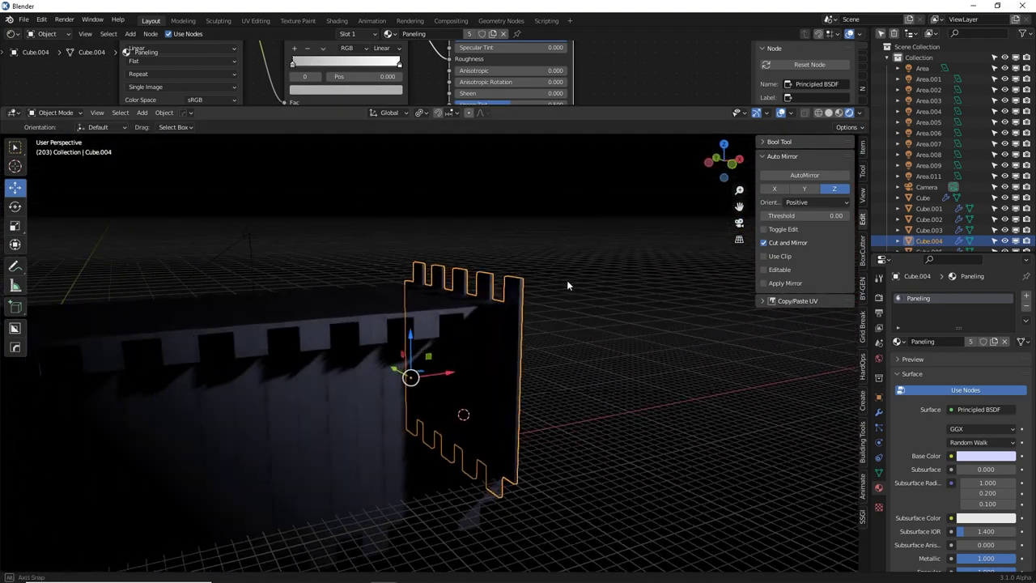
Delete the sun light above the corridor
left_click(275, 235)
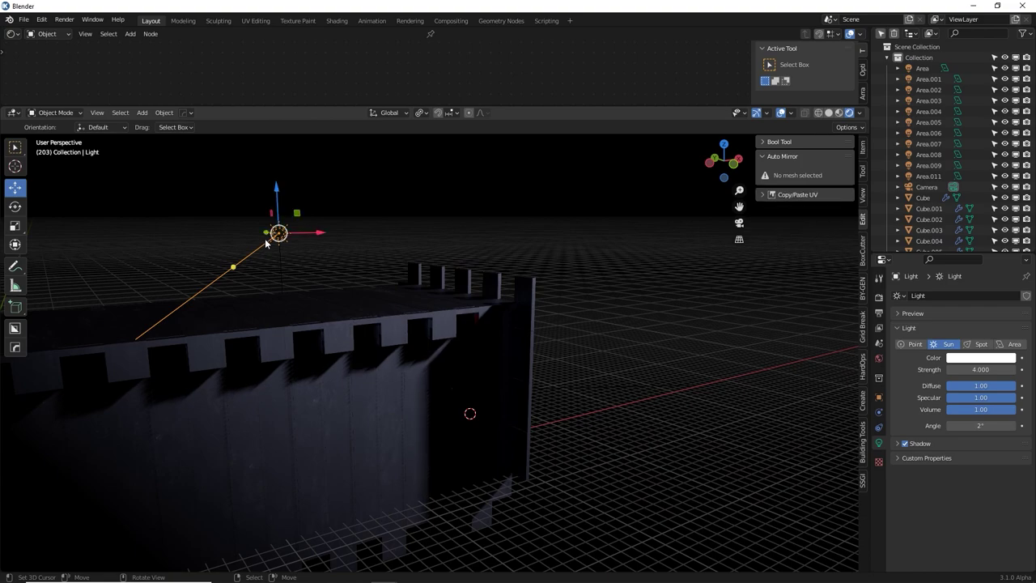
middle_click_drag(266, 243, 411, 234)
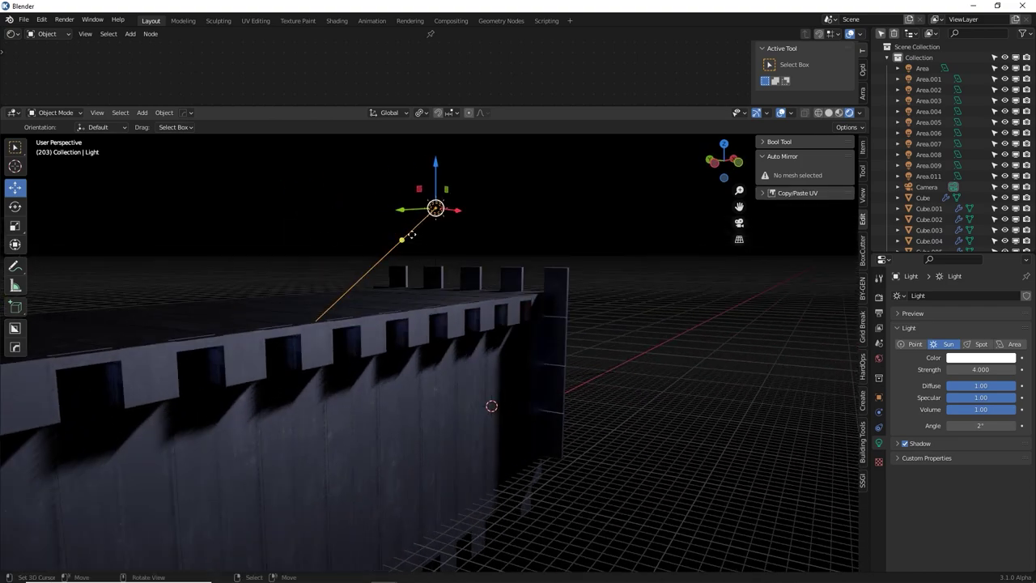
middle_click_drag(420, 280, 453, 257)
key("Delete")
Set the area light in front of the vault door to red with hue 0.002 and saturation 0.924, and render the camera view
scroll(455, 255, "up", 6)
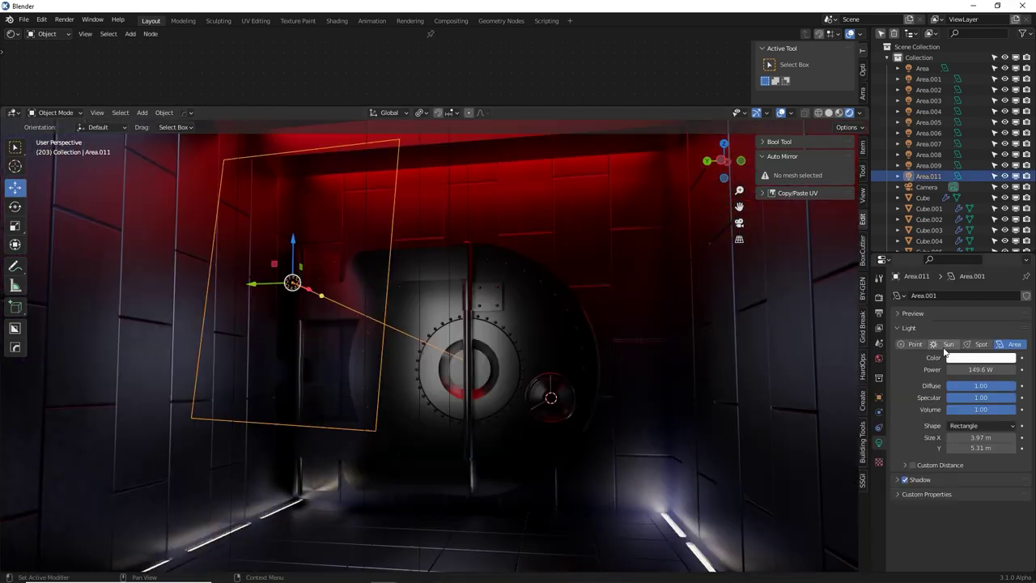
left_click(980, 357)
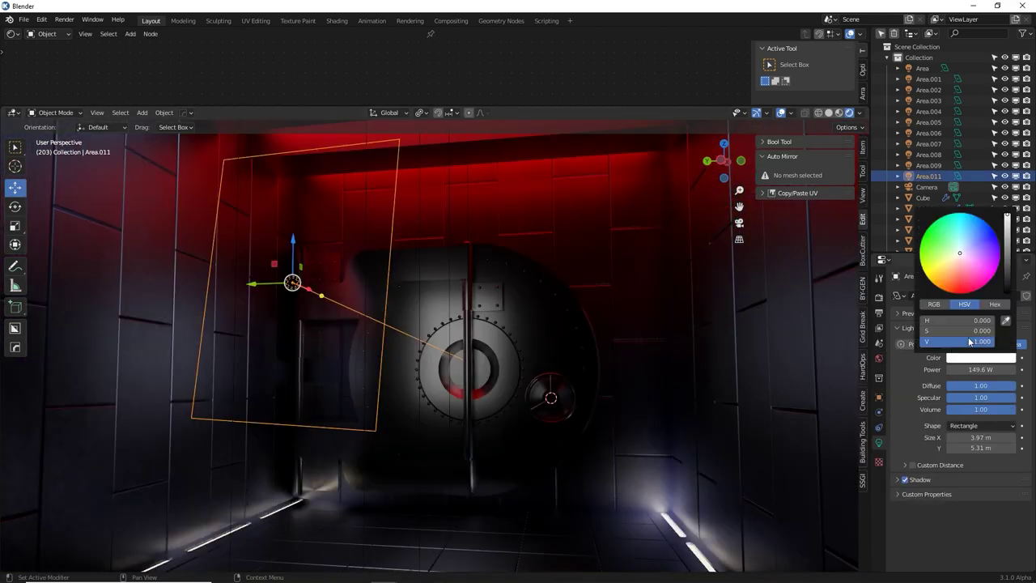
mouse_move(962, 269)
left_mouse_down()
mouse_move(951, 272)
mouse_move(959, 280)
left_mouse_up()
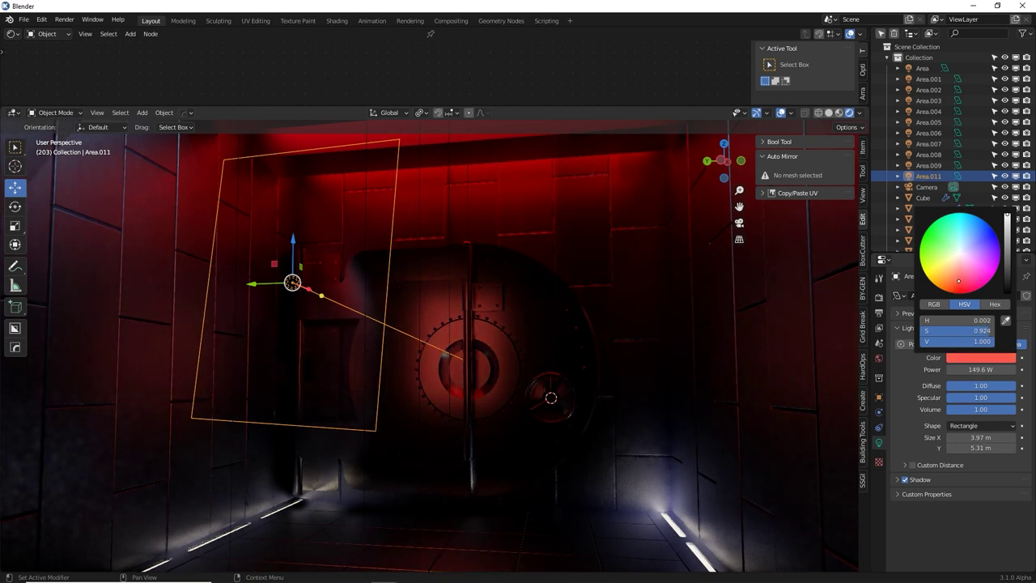
key("KP_0")
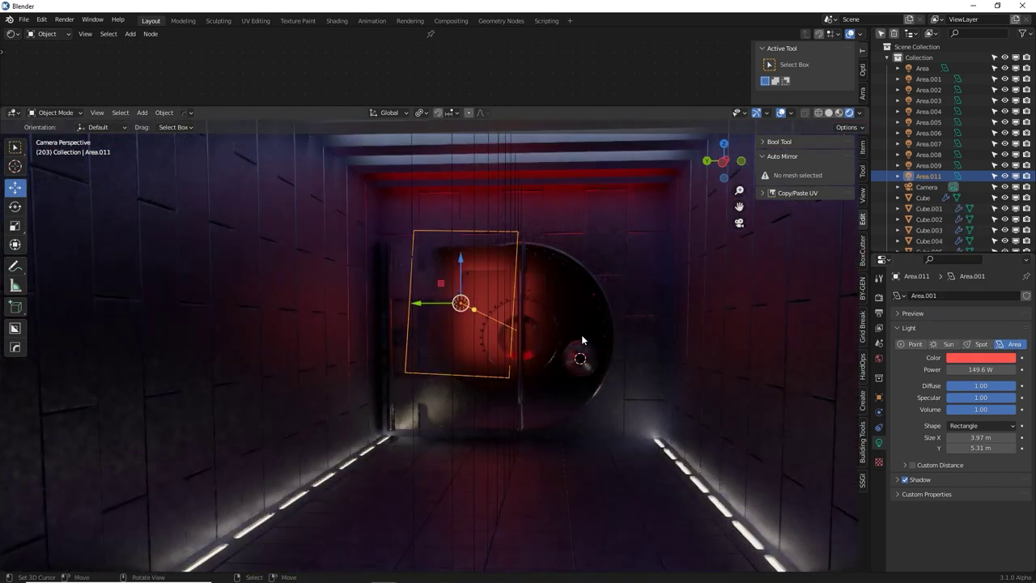
key("F12")
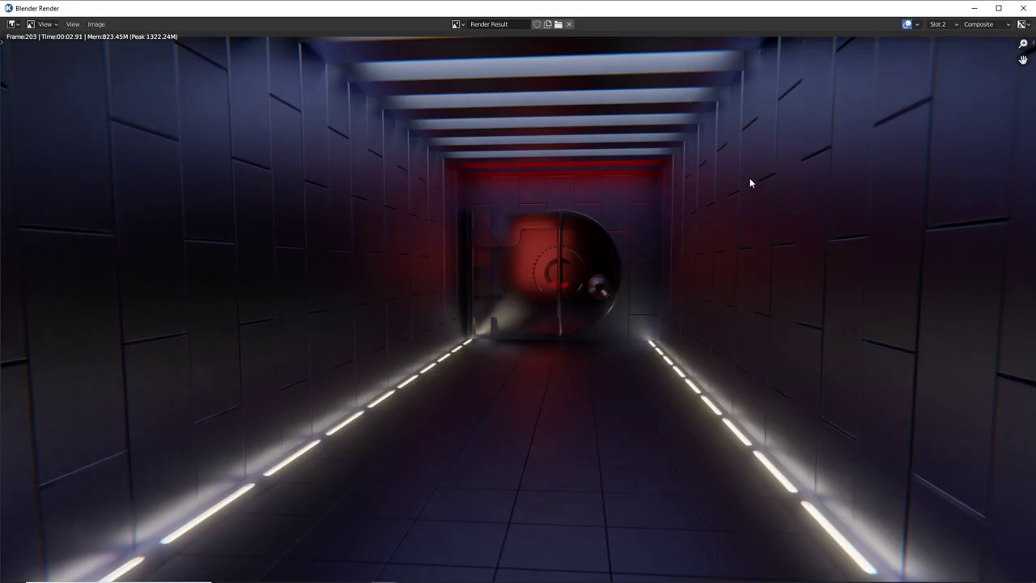
key("alt+Tab")
Darken the first color ramp stop of the Paneling material to make the corridor walls glossier
left_click(267, 229)
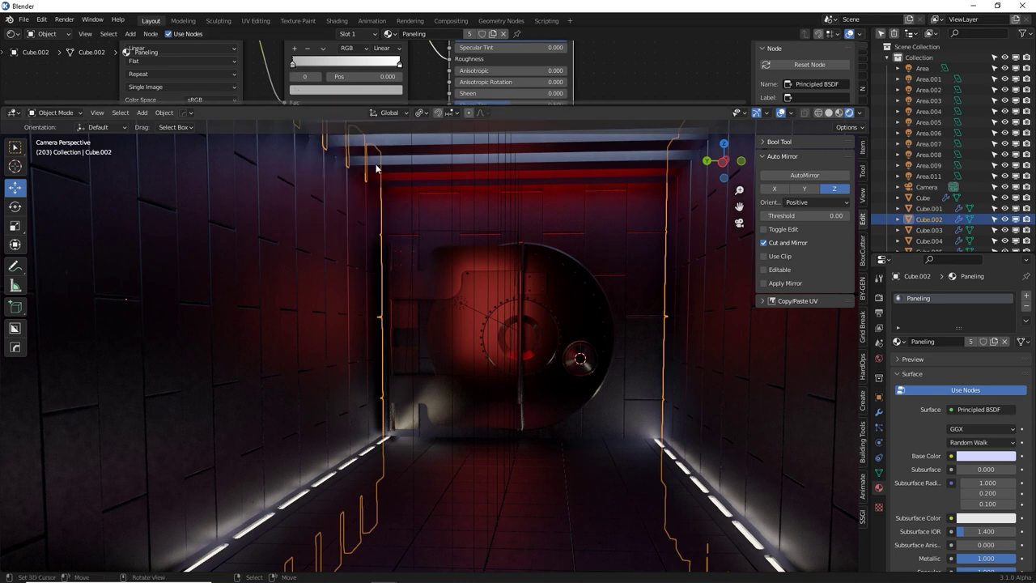
left_click(301, 89)
left_click_drag(378, 132, 378, 141)
Set the Paneling material's base color to white and check the result in the render window
middle_click_drag(438, 47, 403, 118)
left_click(491, 56)
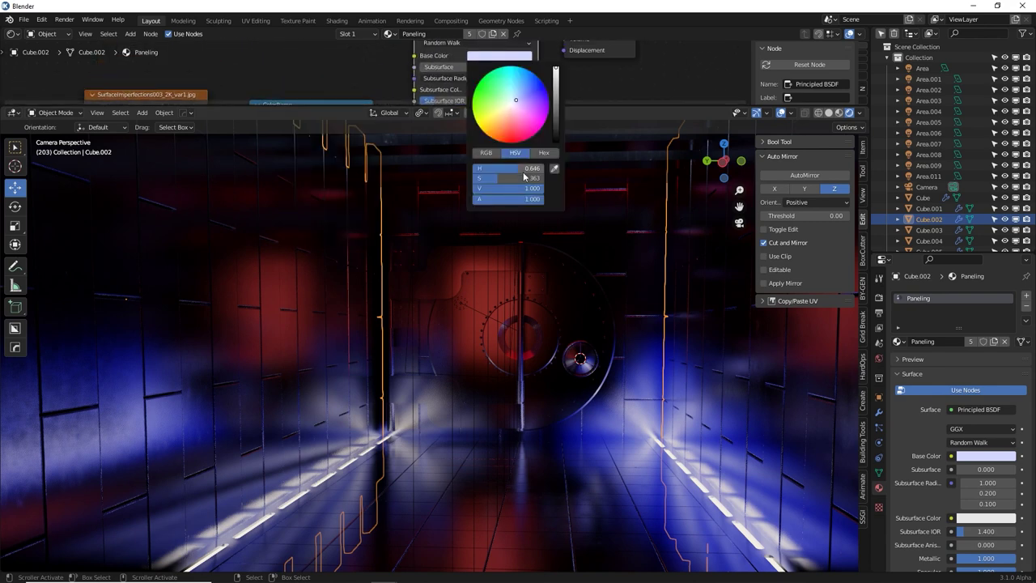
key("alt+Tab")
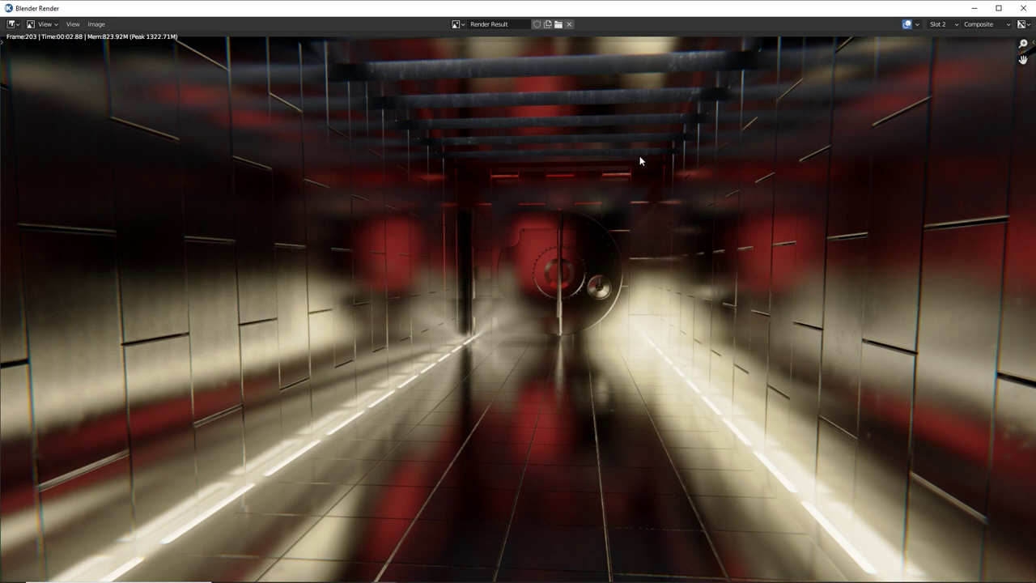
key("alt+Tab")
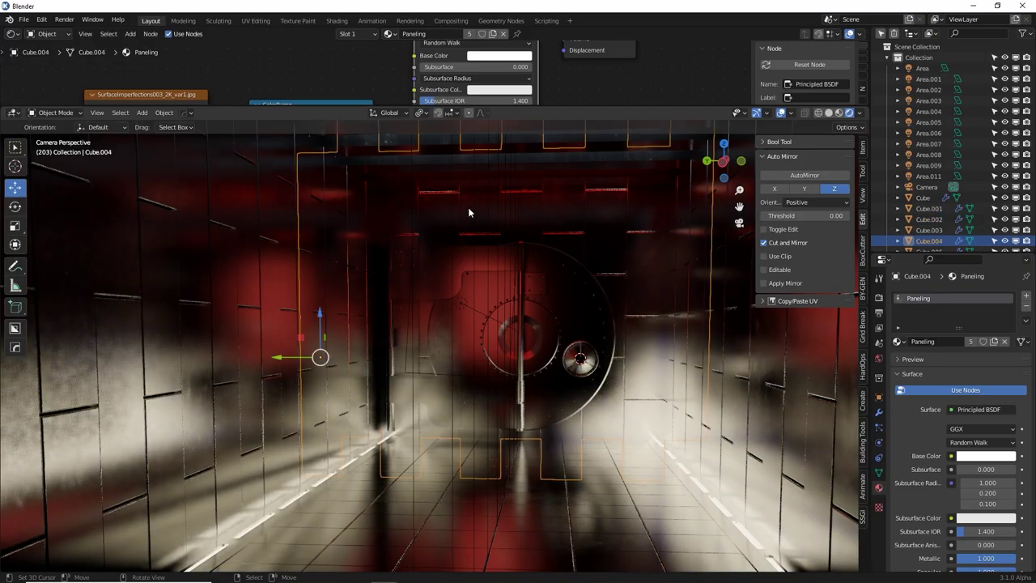
Set the linked ceiling area lights to light blue with hue 0.589 and saturation 0.813, and their power to 300 W
left_click(471, 207)
left_click(965, 358)
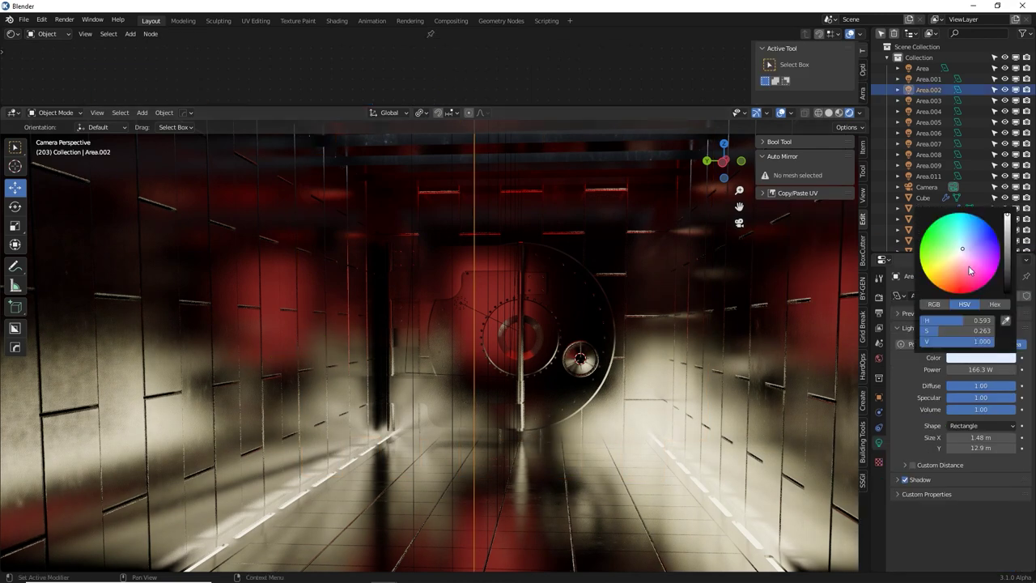
left_click_drag(963, 248, 969, 234)
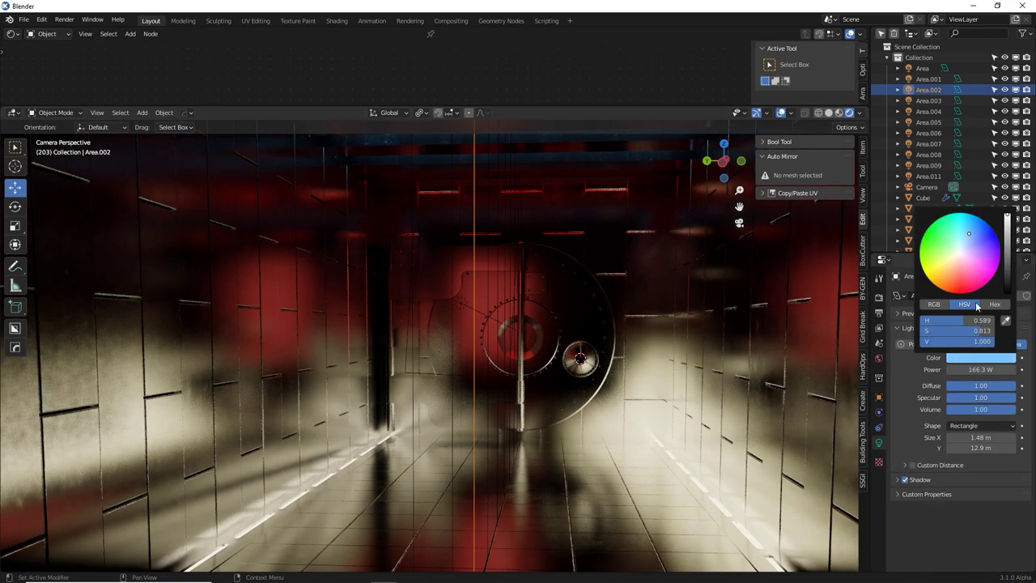
left_click(986, 370)
type("300")
key("Return")
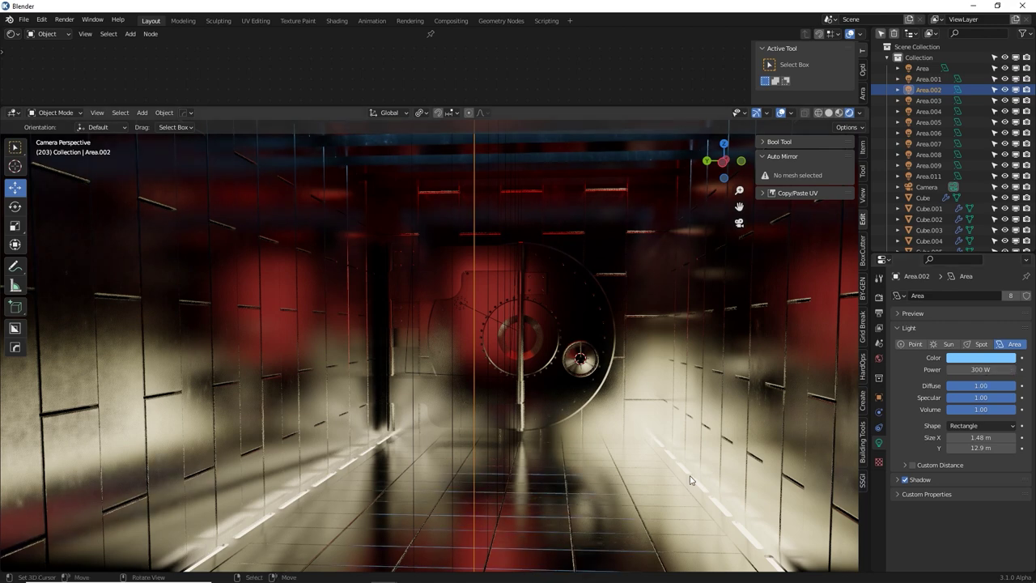
Set the emission strength of the Floor light material to 2
left_click(724, 471)
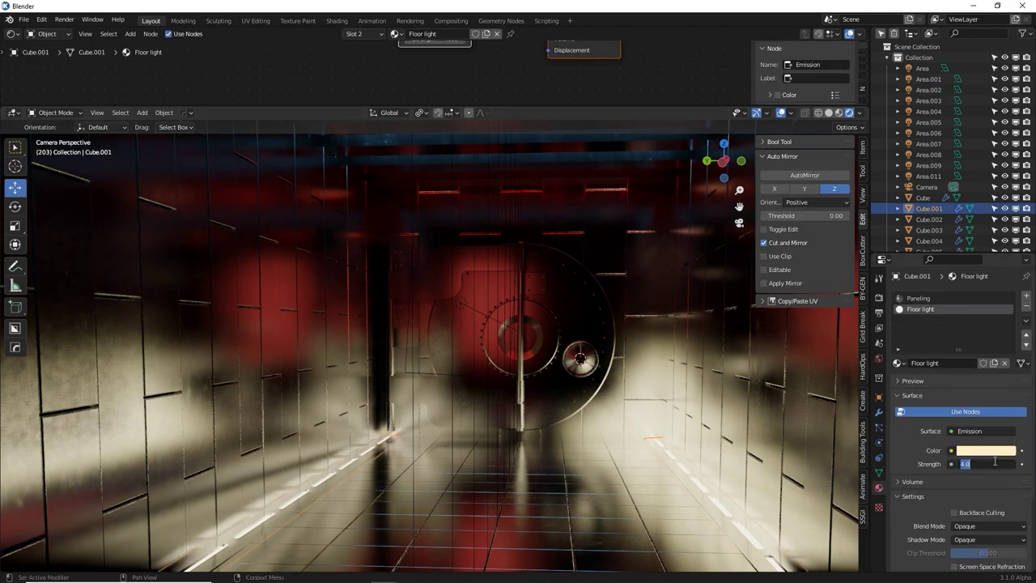
type("2")
key("Return")
Render the corridor and compare the new render with the one in the previous slot
key("F12")
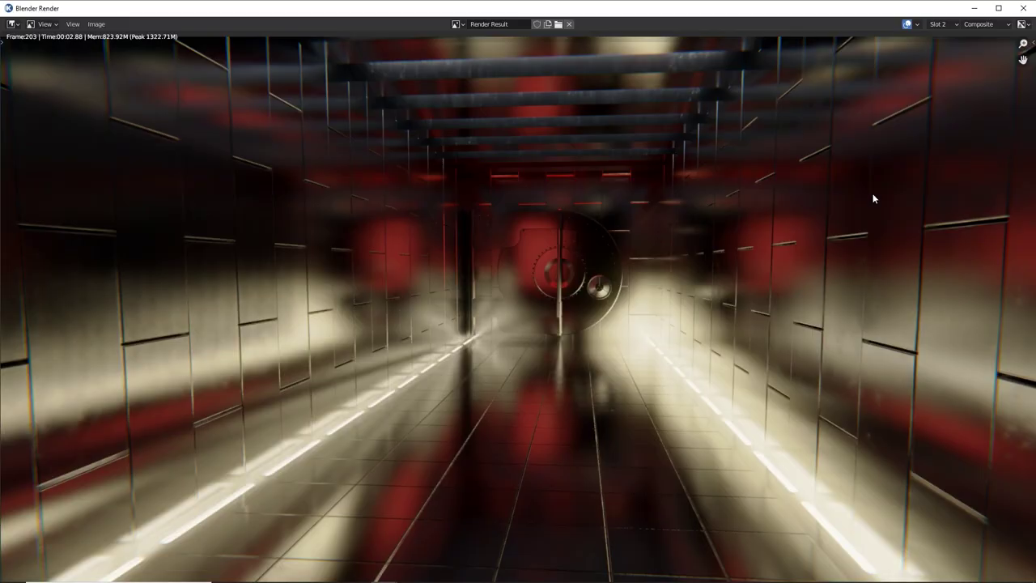
key("j")
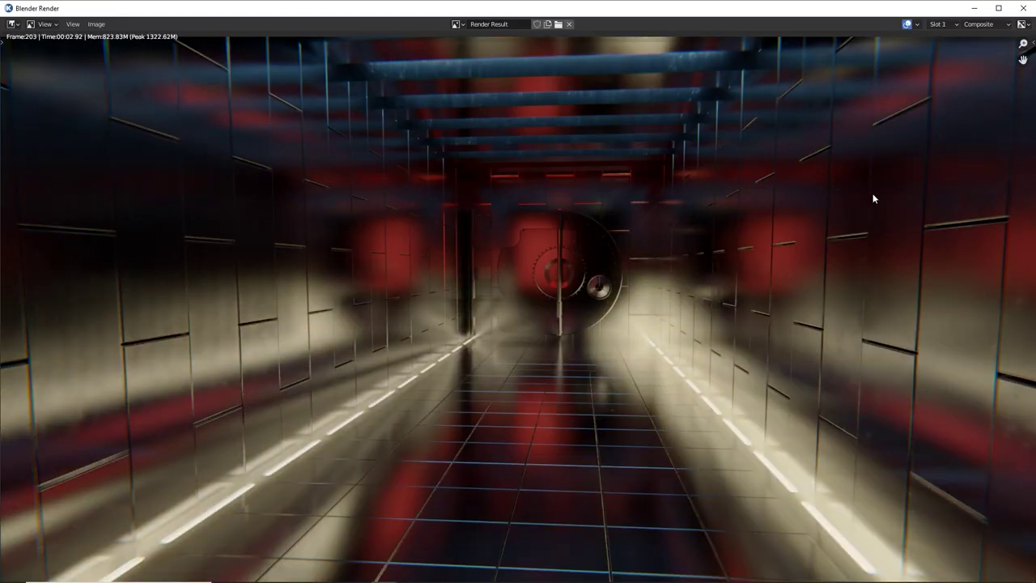
key("j")
key("j")
key("Escape")
Change the Floor light material's emission color to saturated orange and bring up the last render for comparison
left_click(677, 459)
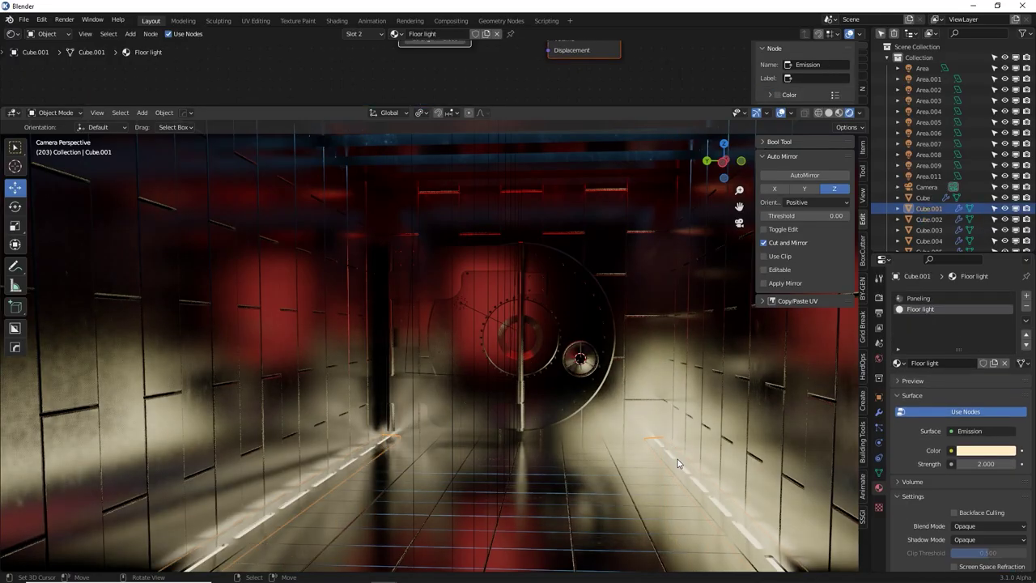
left_click(964, 450)
left_click_drag(959, 361, 934, 366)
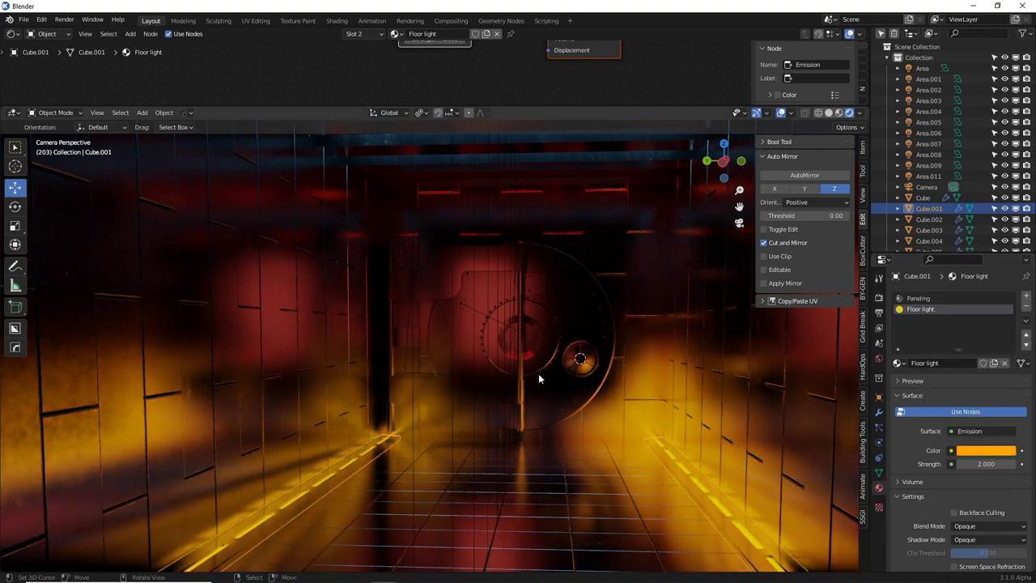
key("F11")
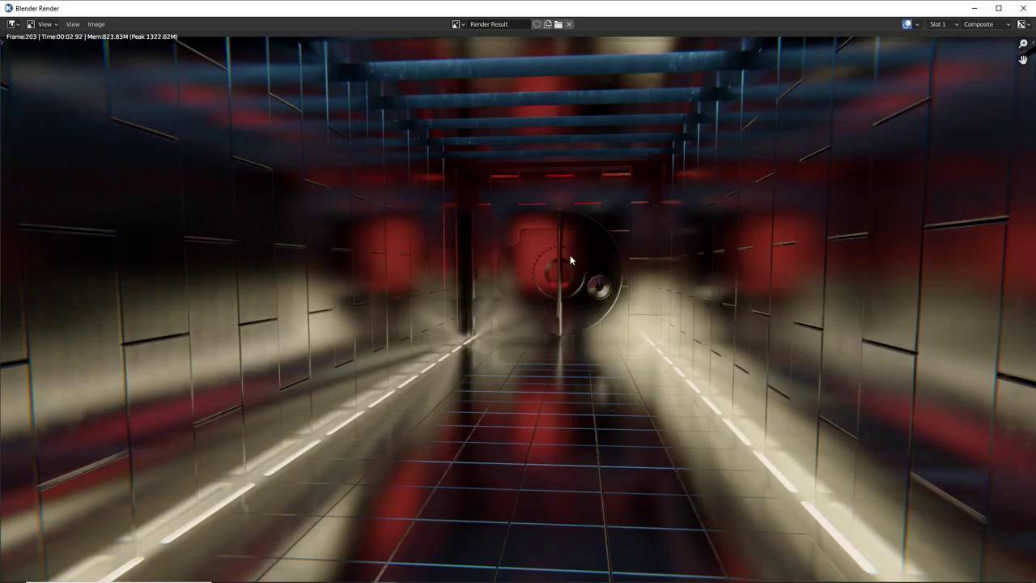
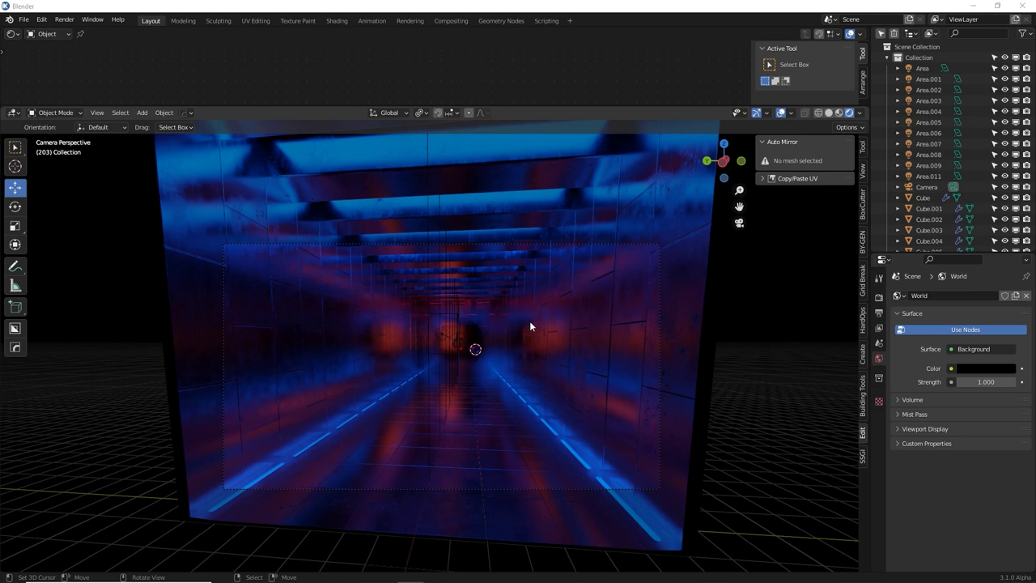
Add a cube beside the corridor and clear its location to place it at the world origin
right_click(734, 326, "shift")
key("shift+a")
mouse_move(630, 309)
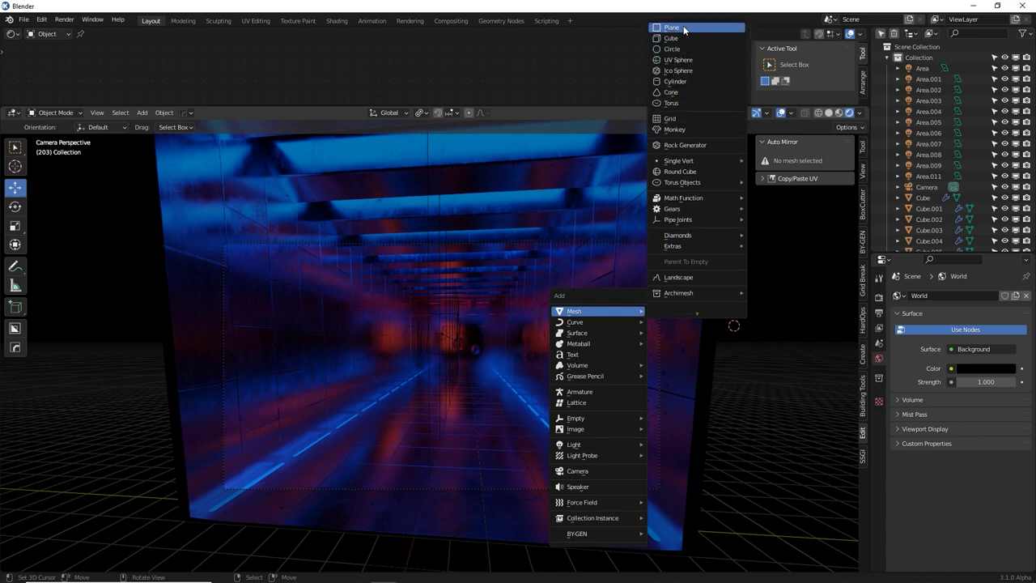
left_click(683, 35)
scroll(514, 398, "down", 2)
middle_click_drag(808, 393, 693, 363)
scroll(726, 388, "down", 5)
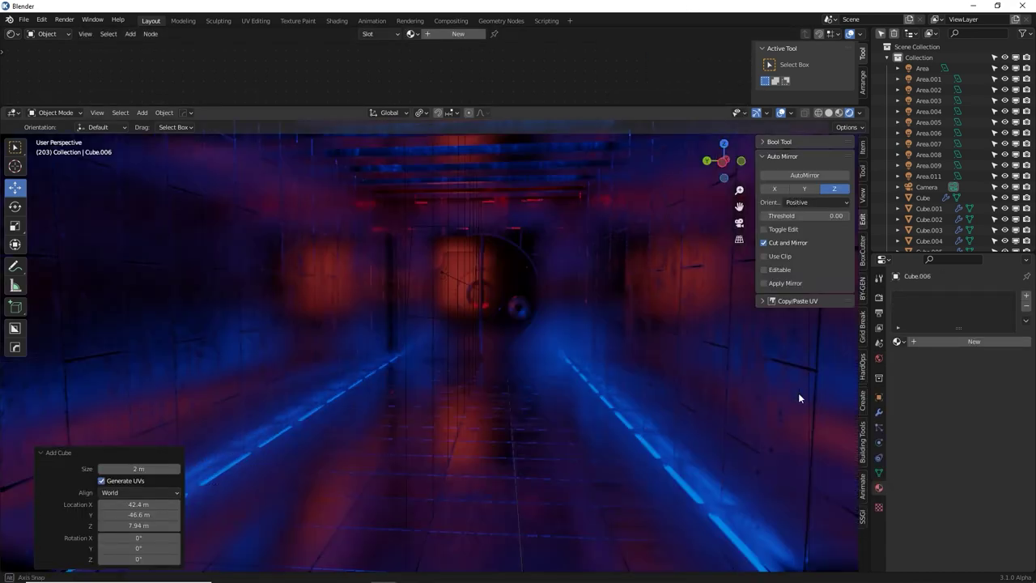
scroll(726, 389, "down", 2)
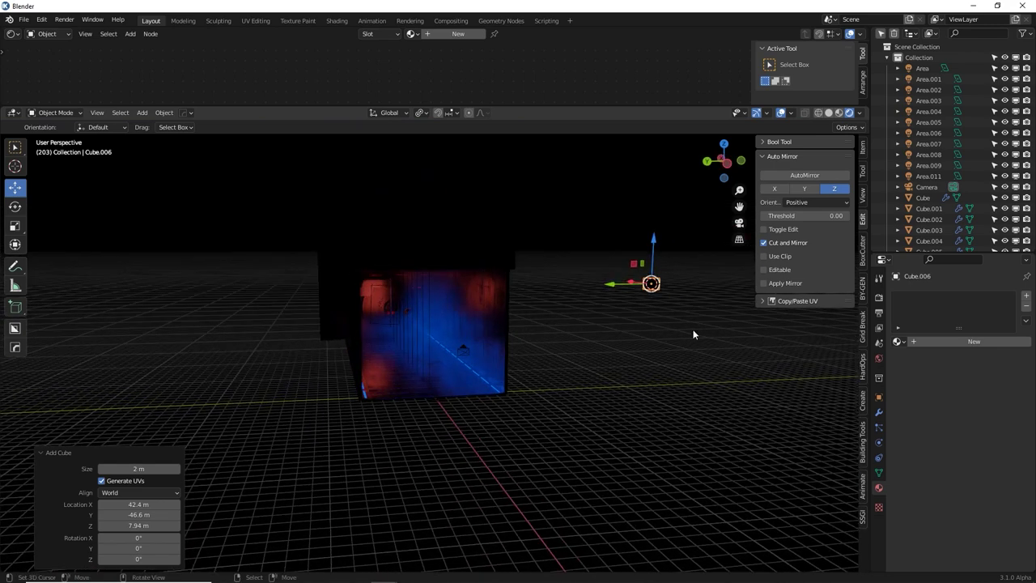
key("alt+g")
Scale the new cube up uniformly by about 7.53 and again by about 1.24 to match the corridor's width
left_click_drag(693, 332, 490, 375, "alt")
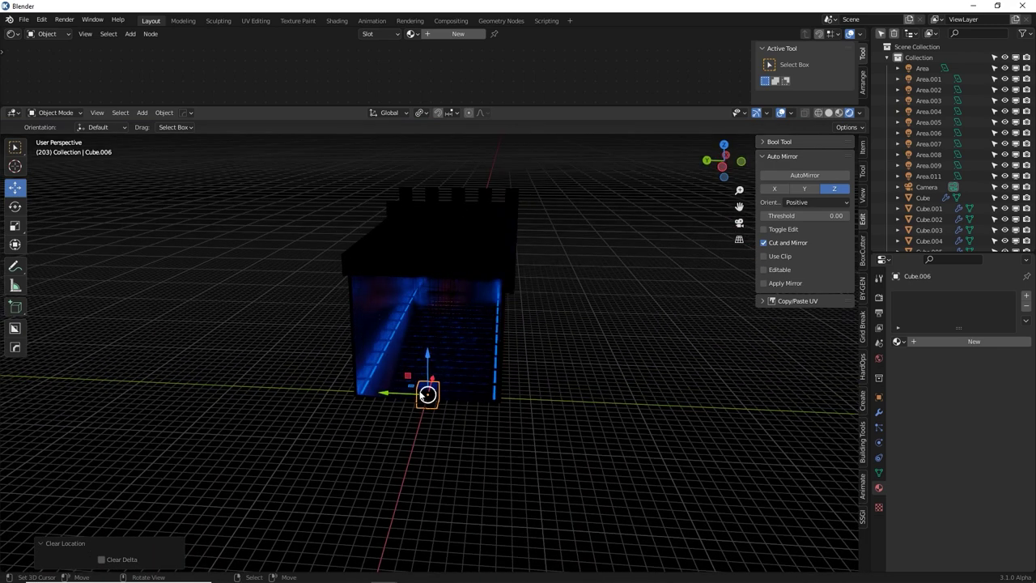
key("s")
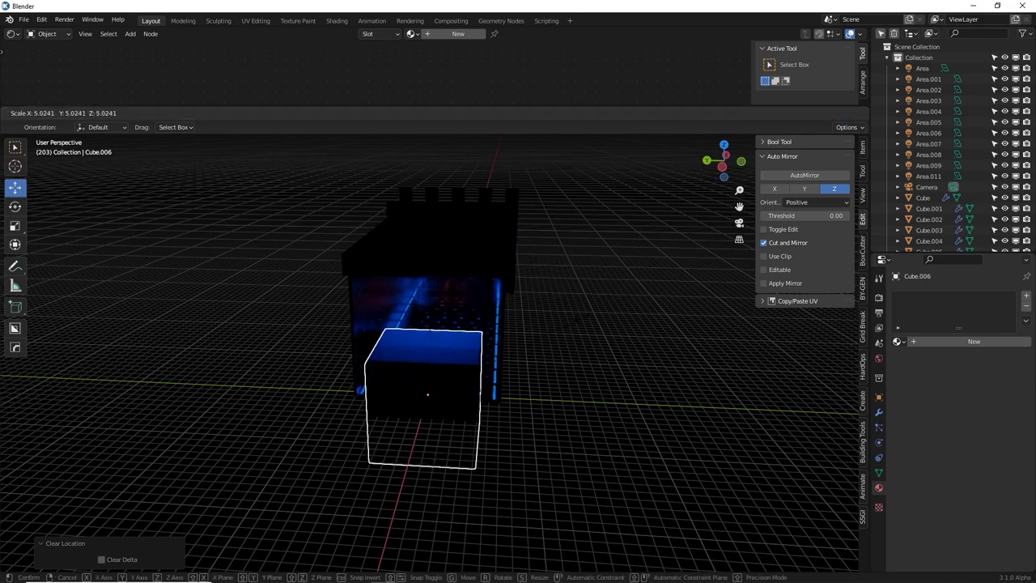
left_click(661, 272)
middle_click_drag(599, 314, 493, 356)
key("s")
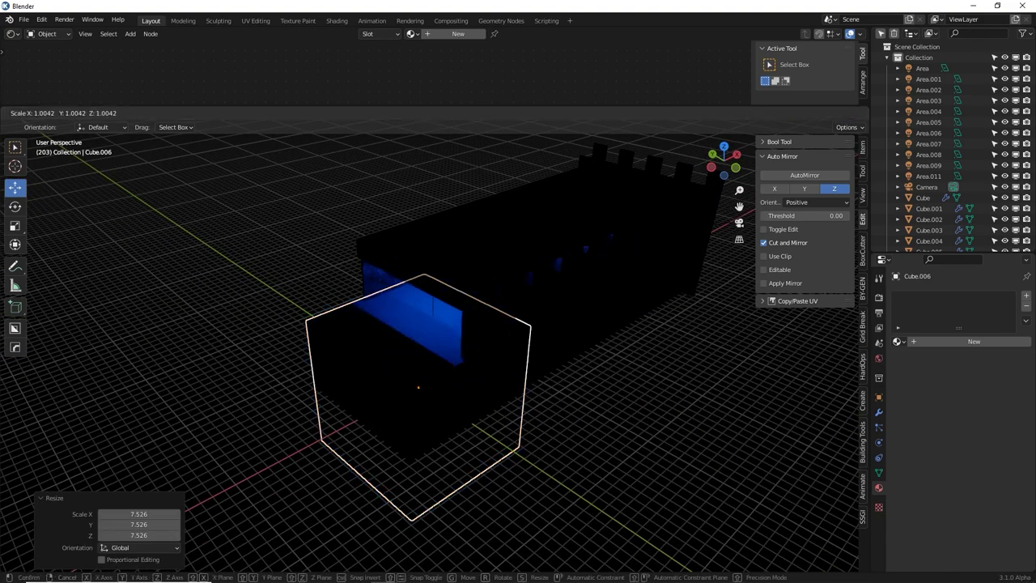
left_click(571, 362)
Raise the cube about 6.3 m along the Z axis
middle_click_drag(572, 363, 535, 330)
key("g")
key("z")
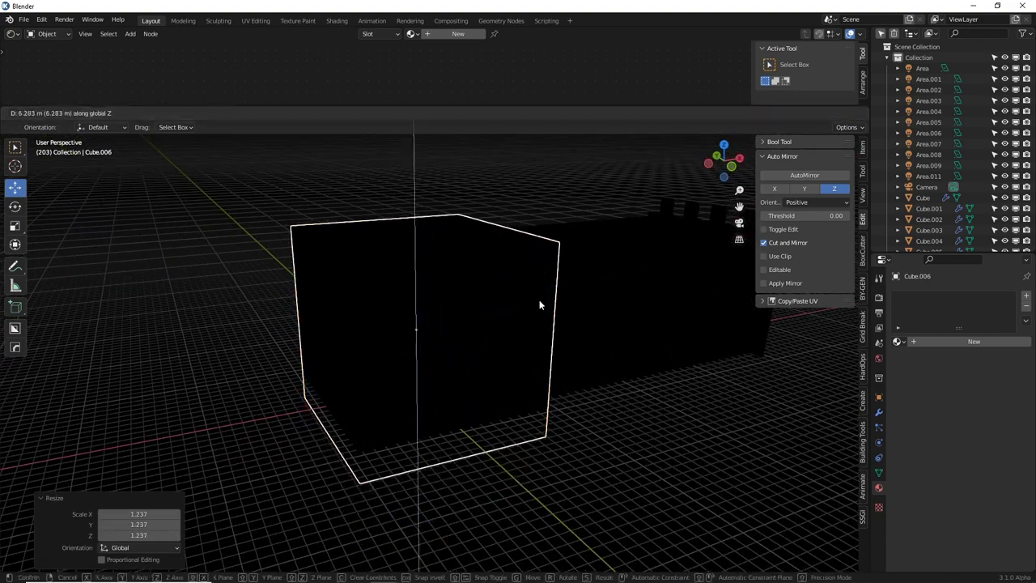
left_click(539, 299)
Stretch the cube along X by about 3.34 and move it about 11.94 m along X over the corridor
key("s")
key("x")
left_click(648, 341)
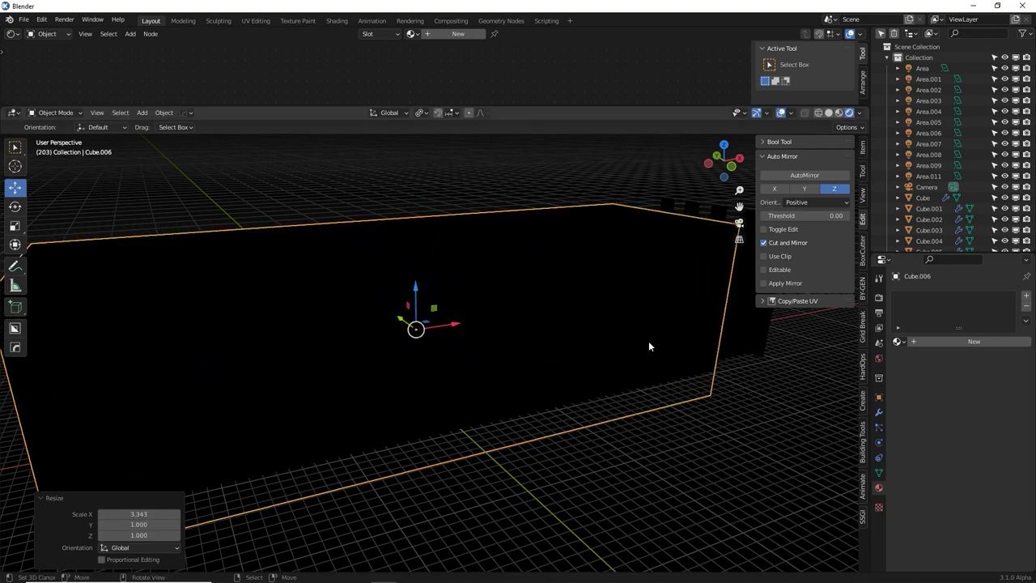
key("g")
key("x")
left_click(747, 340)
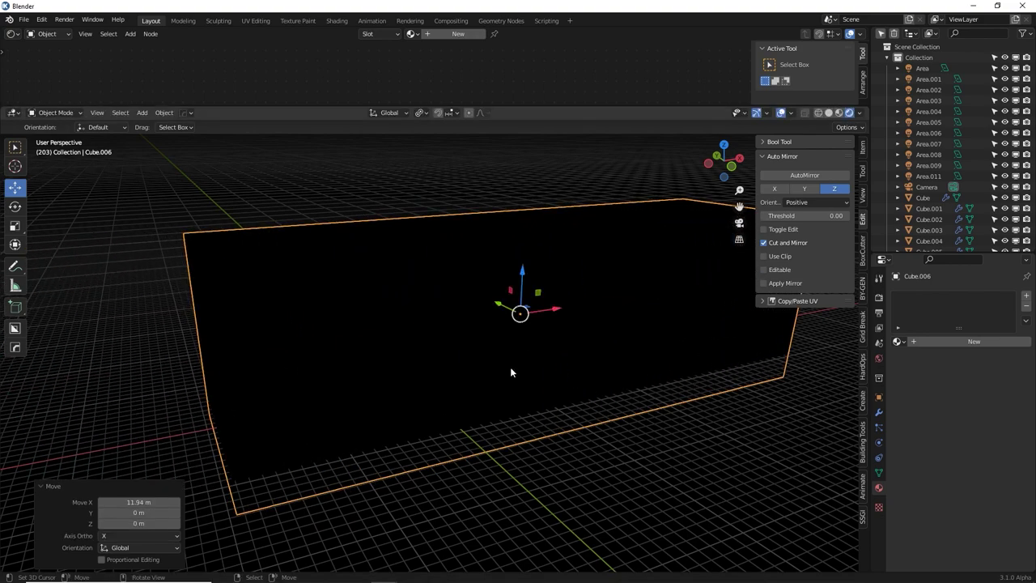
middle_click_drag(510, 370, 559, 376)
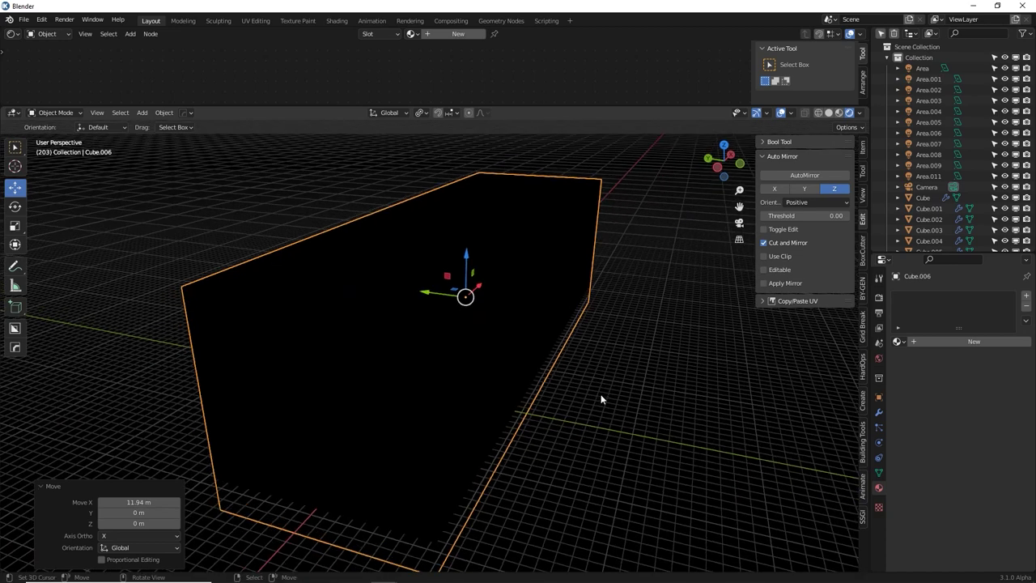
Set the enclosing cube's viewport display to Wire in its object properties
left_click(878, 398)
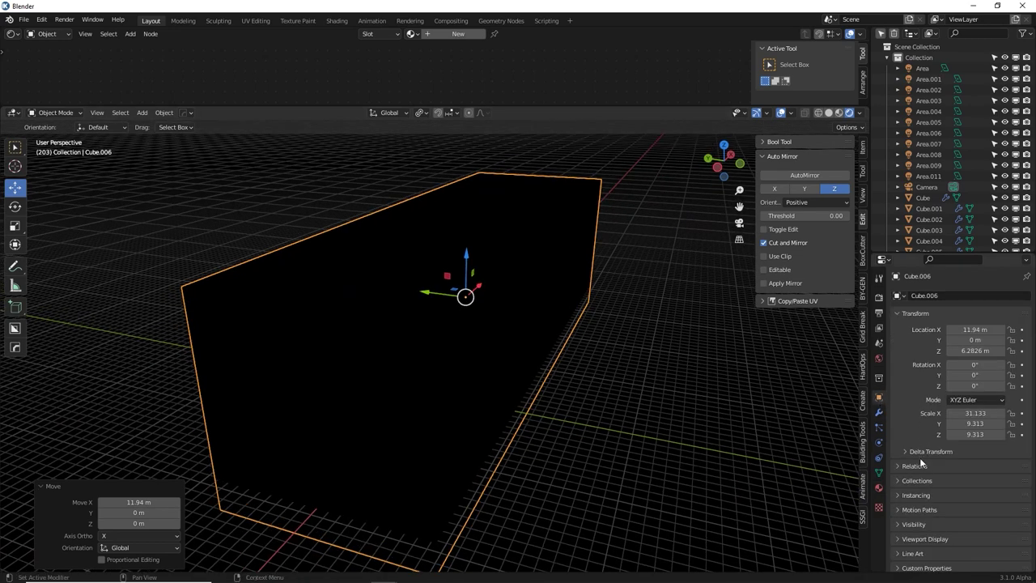
middle_click_drag(921, 461, 917, 425)
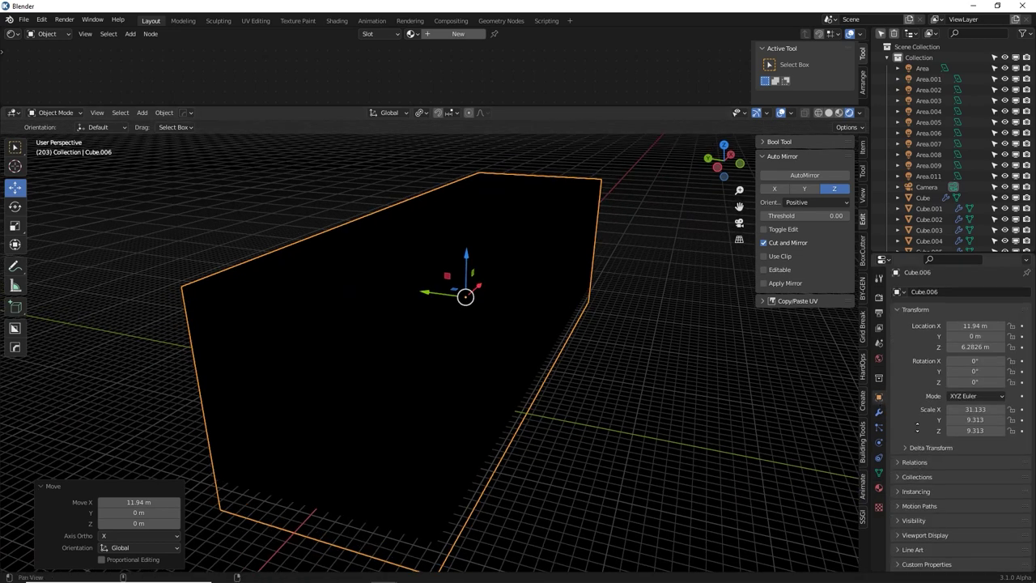
left_click(899, 535)
scroll(930, 501, "down", 4)
left_click(963, 521)
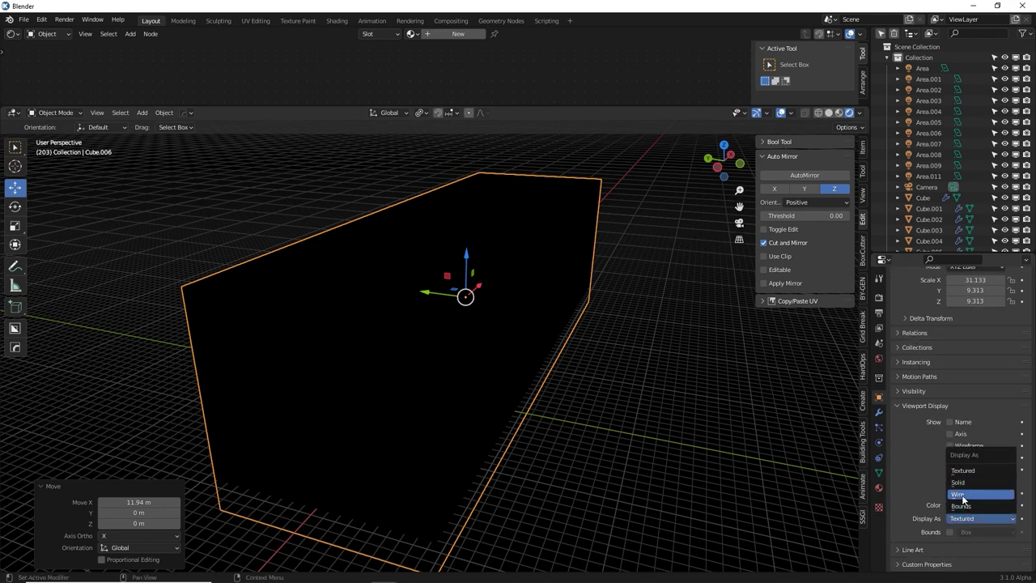
left_click(958, 494)
scroll(500, 341, "up", 5)
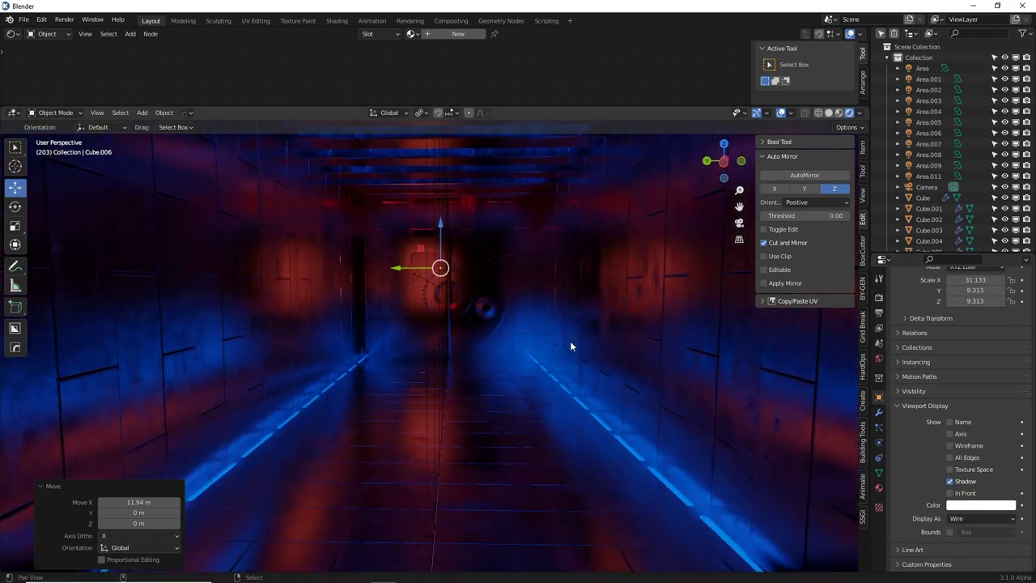
Create a new material for the enclosing cube and delete its Principled BSDF node
left_click(878, 487)
left_click(967, 340)
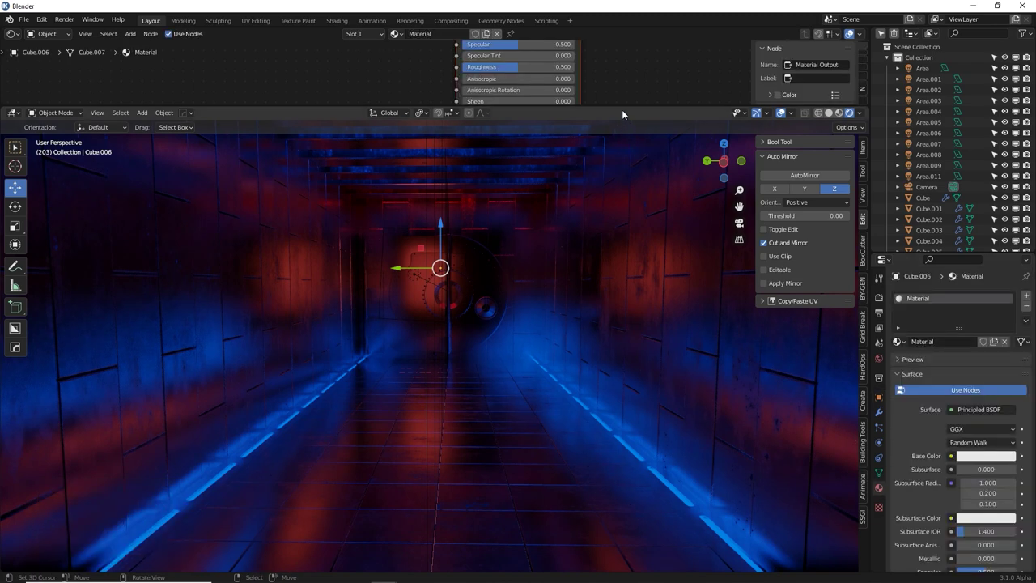
left_click_drag(621, 106, 617, 305)
middle_click_drag(612, 166, 582, 227)
left_click(521, 71)
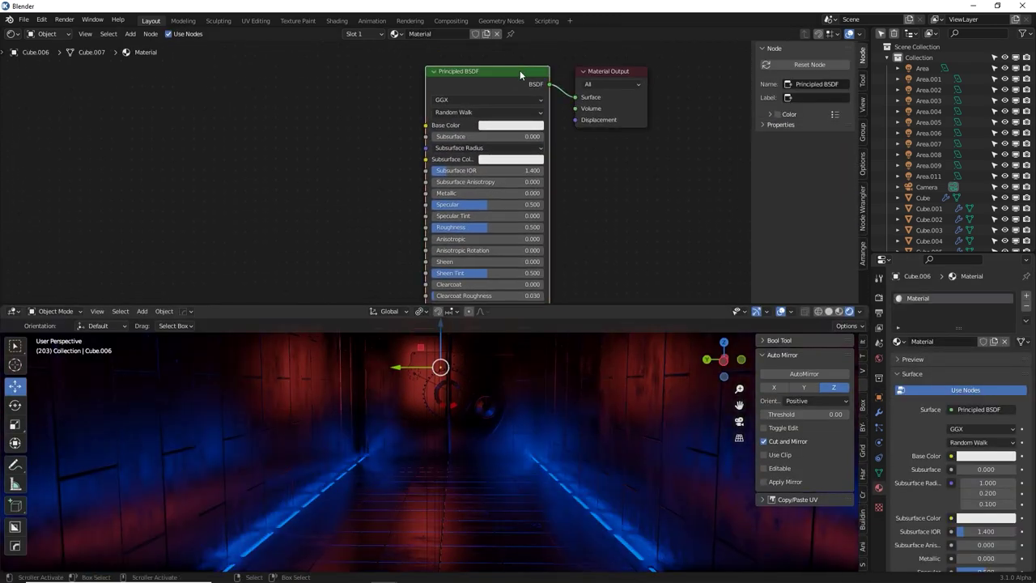
key("x")
Add a Principled Volume node and connect its Volume output to the Material Output's Volume input
key("shift+a")
left_click(466, 87)
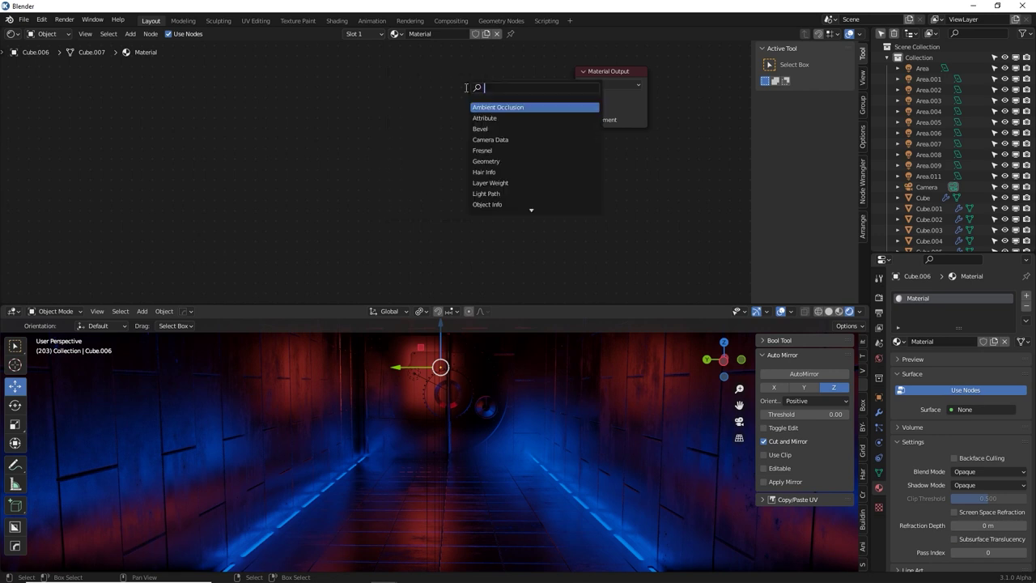
type("vol")
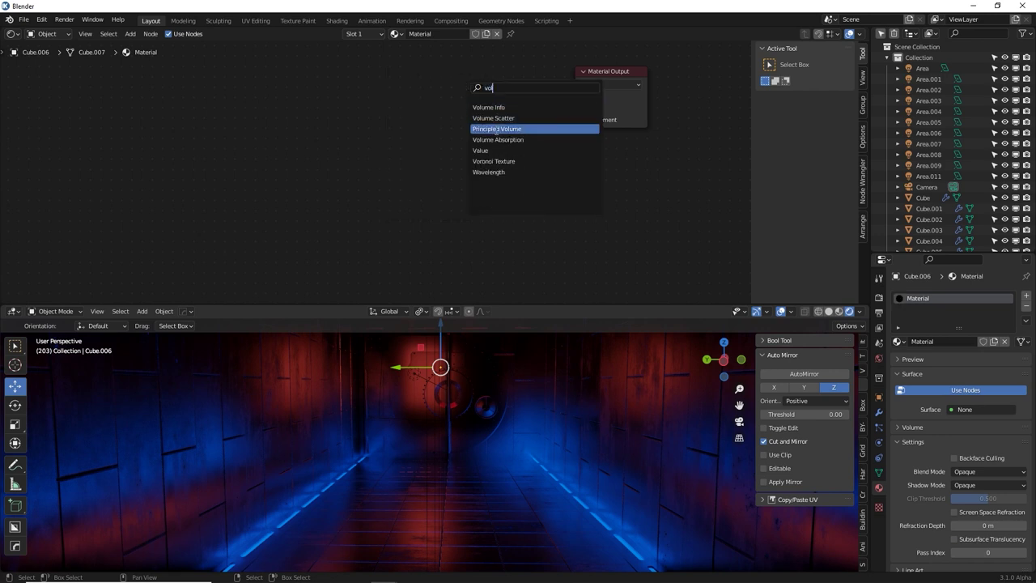
left_click(492, 130)
left_click(357, 95)
left_click_drag(466, 78, 574, 108)
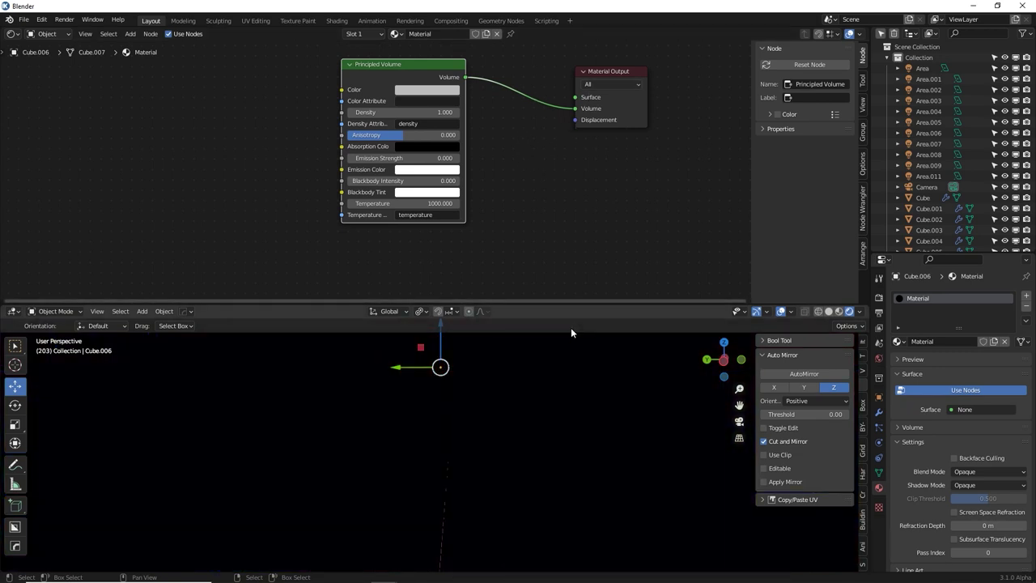
Lower the Principled Volume density to 0.010
left_click_drag(573, 305, 555, 152)
scroll(527, 278, "down", 1)
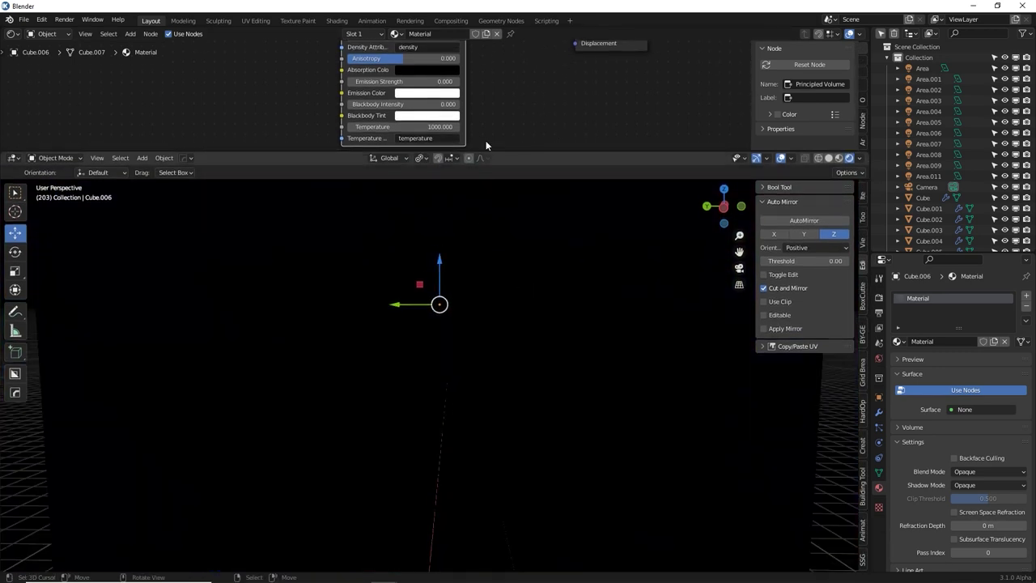
middle_click_drag(519, 113, 564, 164)
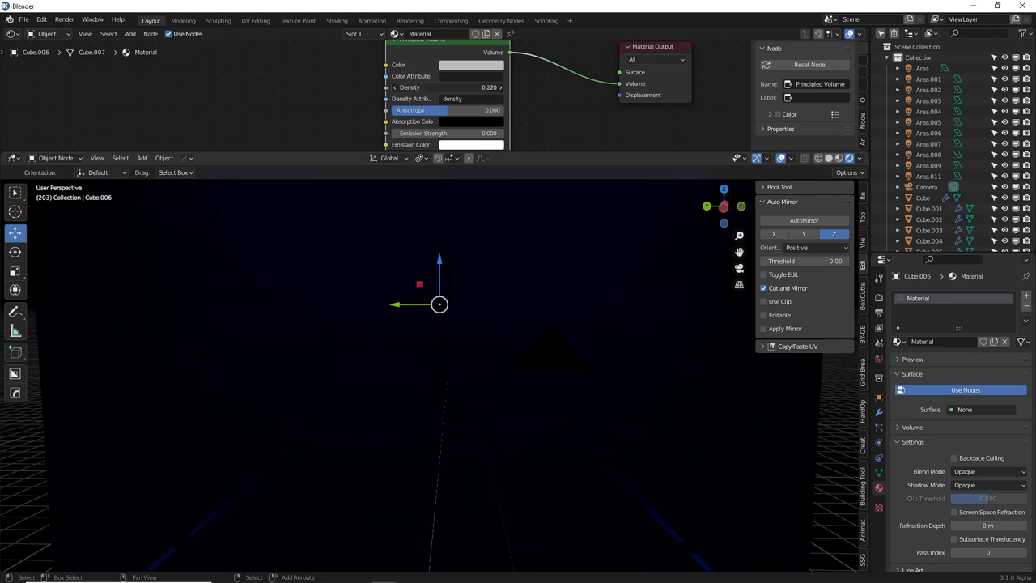
left_click_drag(448, 87, 414, 88)
Add a Math node beside the Principled Volume and connect its Value output to the Density input
key("shift+a")
left_click(166, 91)
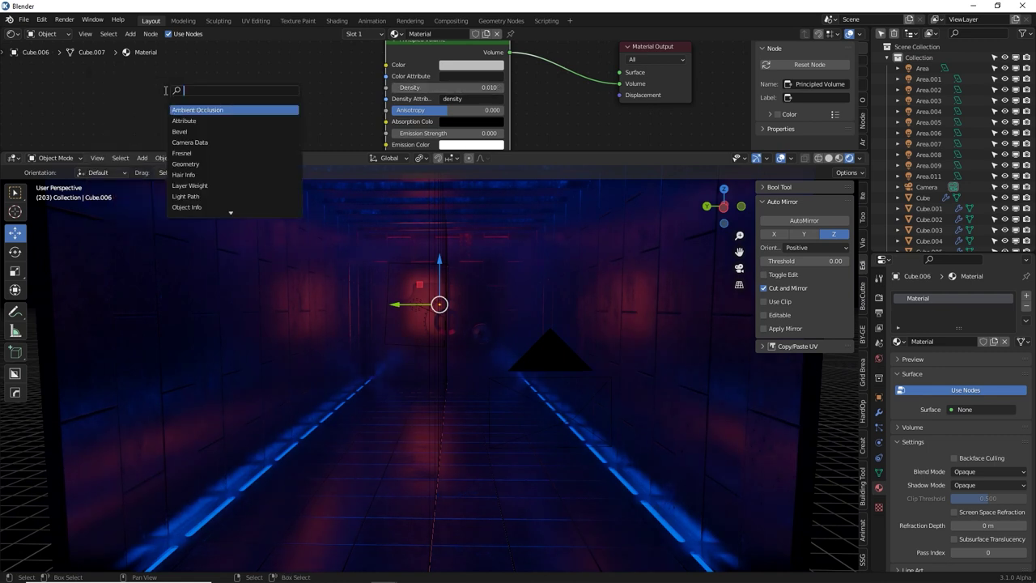
type("math")
key("Return")
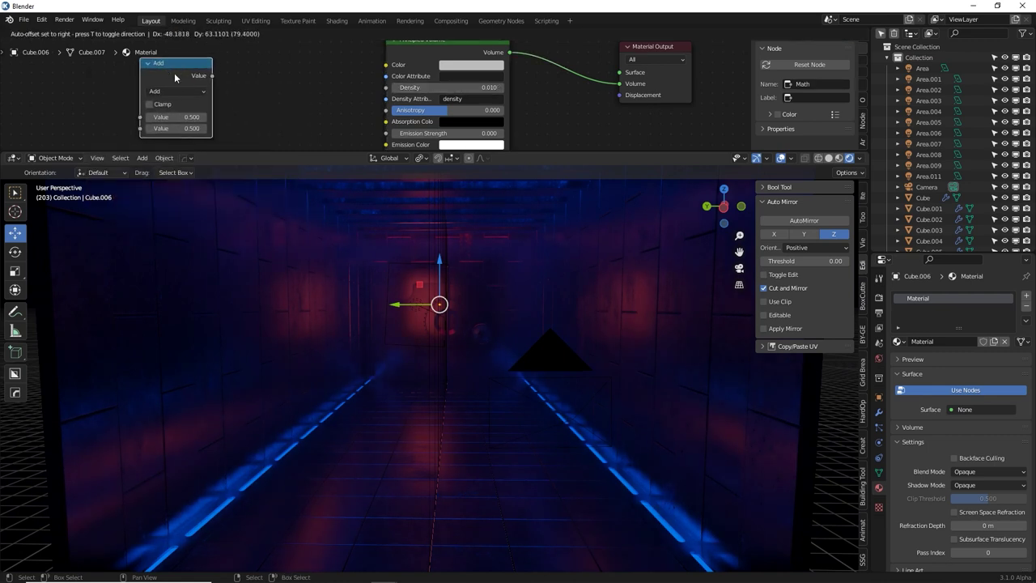
left_click(175, 77)
left_click(189, 92)
left_click_drag(212, 76, 385, 86)
Switch the Math node to Divide and set its second value to 10
left_click(178, 92)
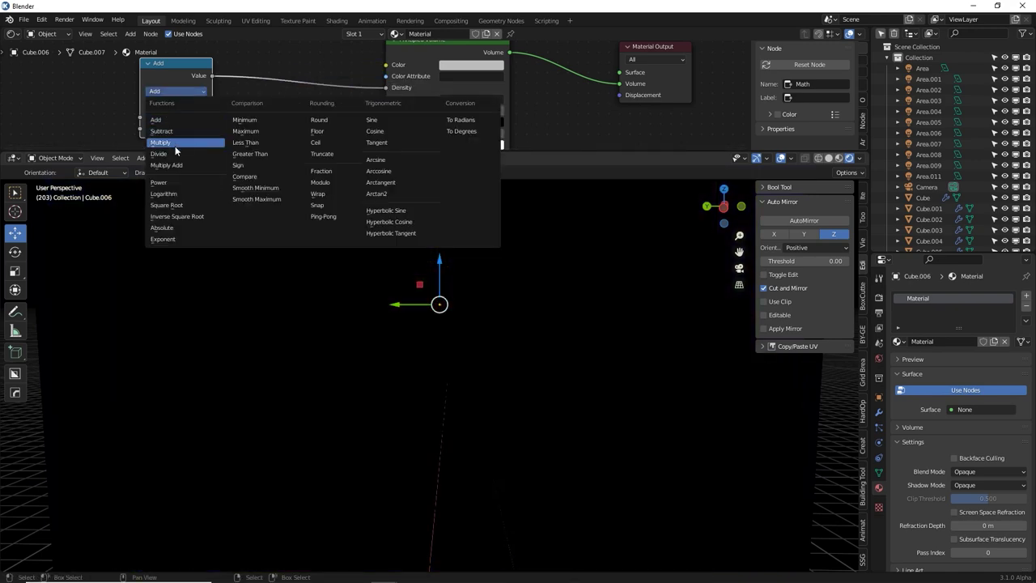
left_click(175, 140)
left_click(180, 128)
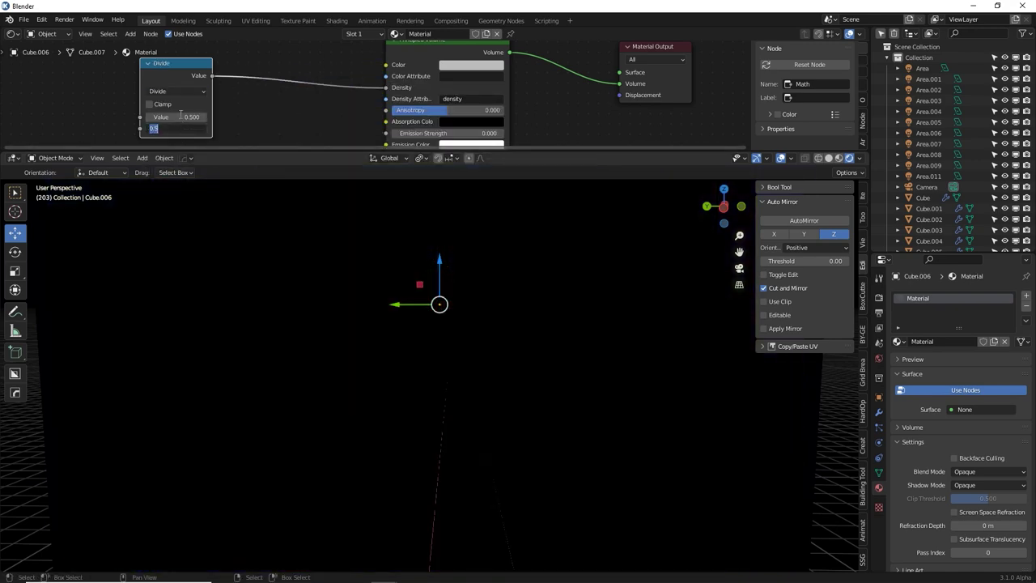
type("10")
key("Return")
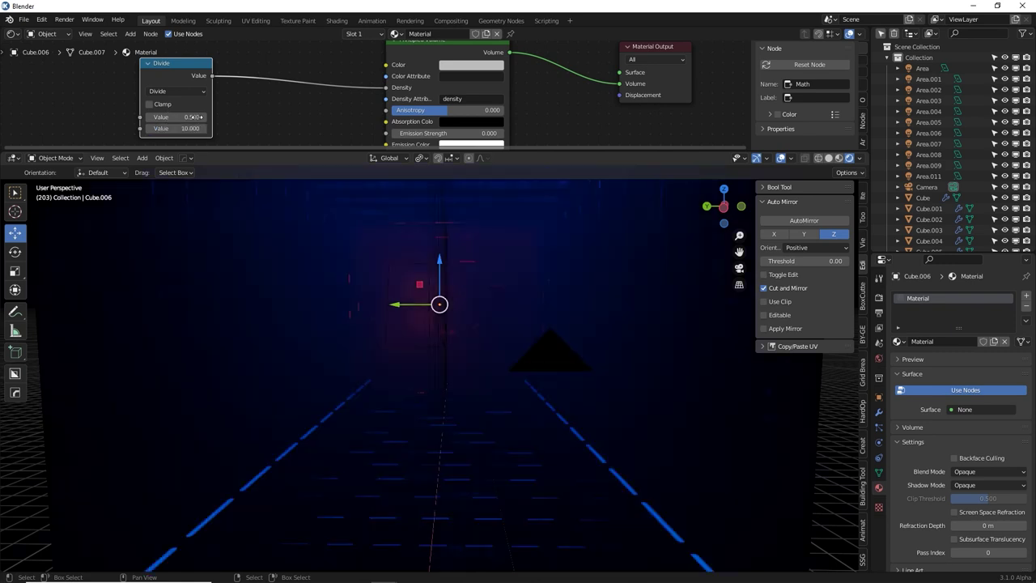
Set the Divide node's second value to 100 and its first value to 1.2
left_click_drag(197, 118, 165, 118)
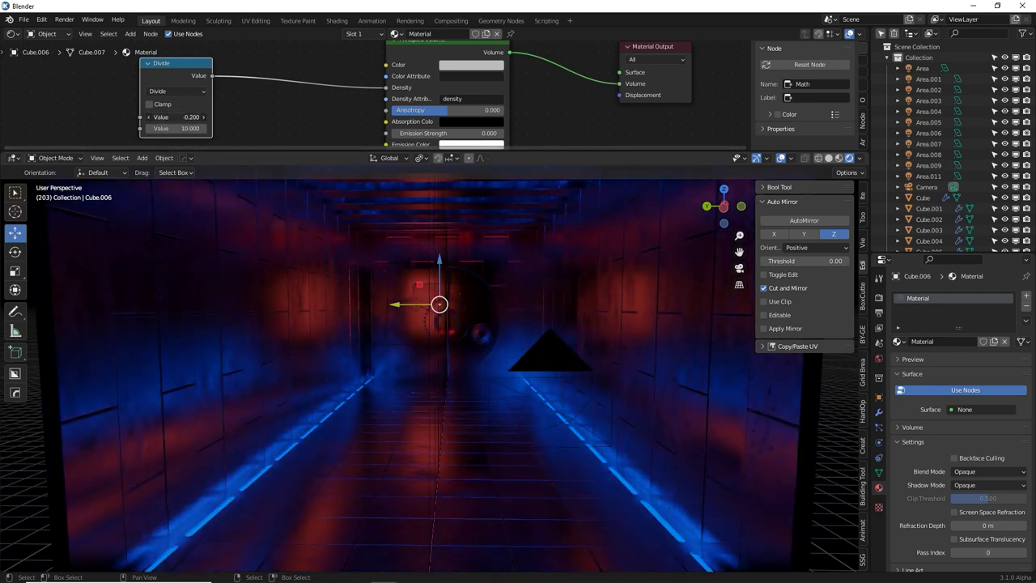
left_click(192, 128)
type("100")
key("Return")
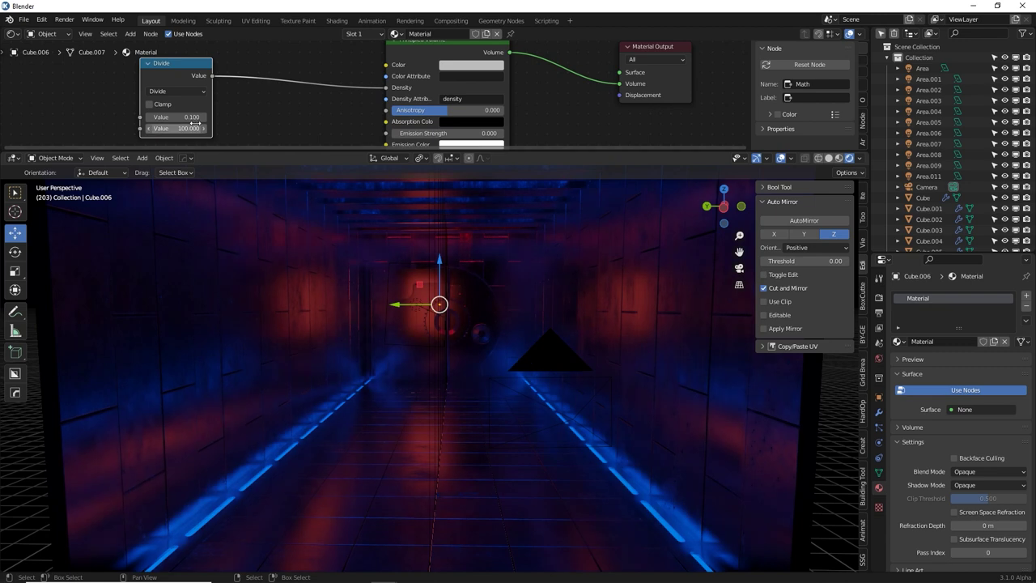
left_click_drag(193, 117, 273, 117)
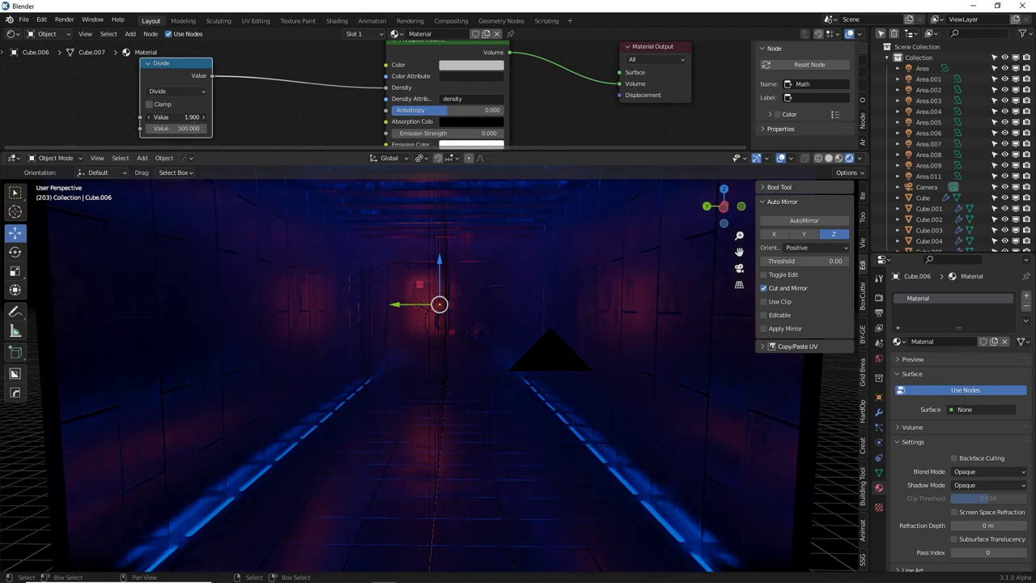
left_click_drag(193, 118, 144, 117)
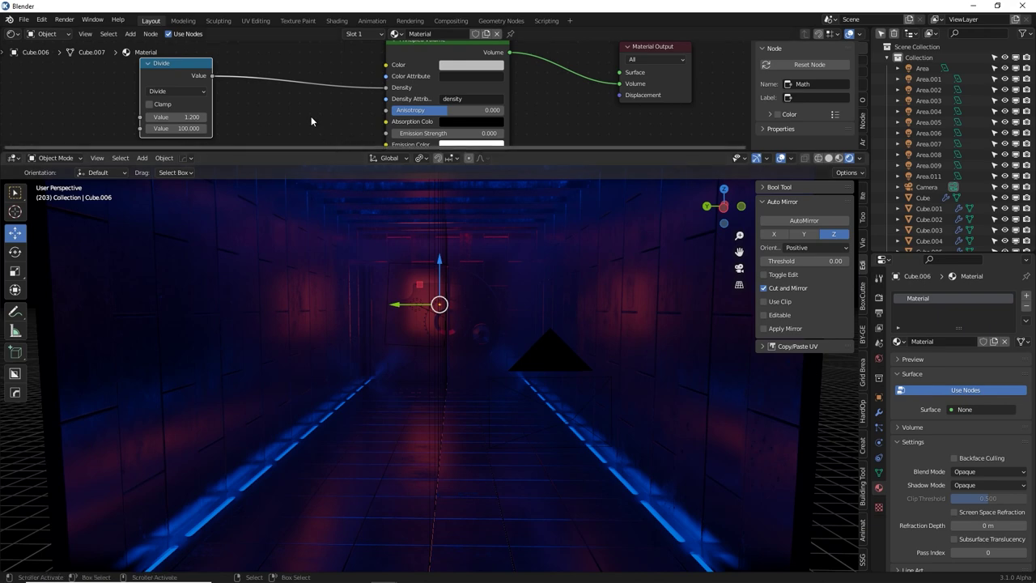
Render an image of the corridor with the volumetric haze applied
middle_click_drag(299, 88, 312, 86)
middle_click_drag(419, 328, 447, 297)
scroll(444, 318, "down", 2)
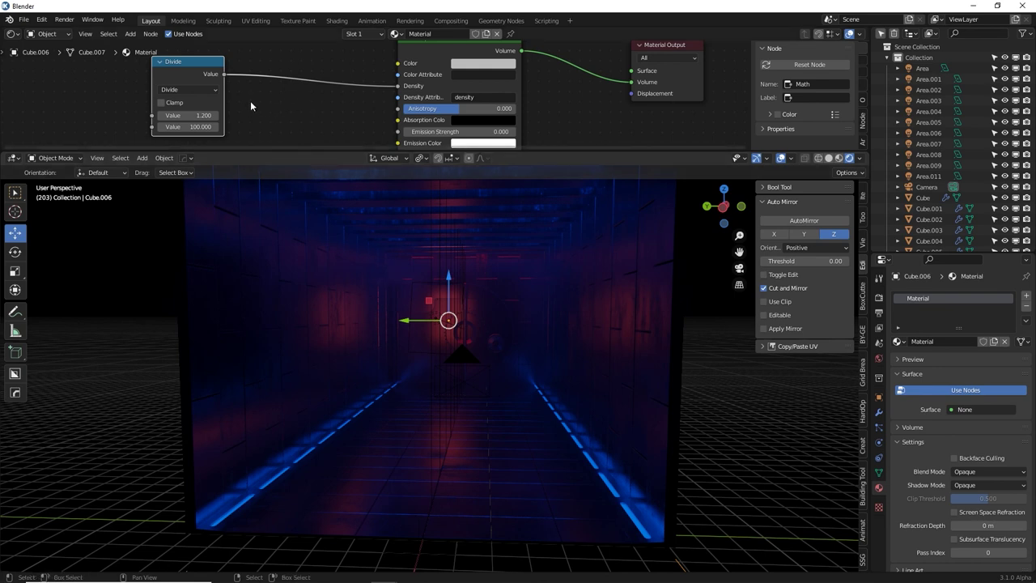
middle_click_drag(250, 100, 334, 100)
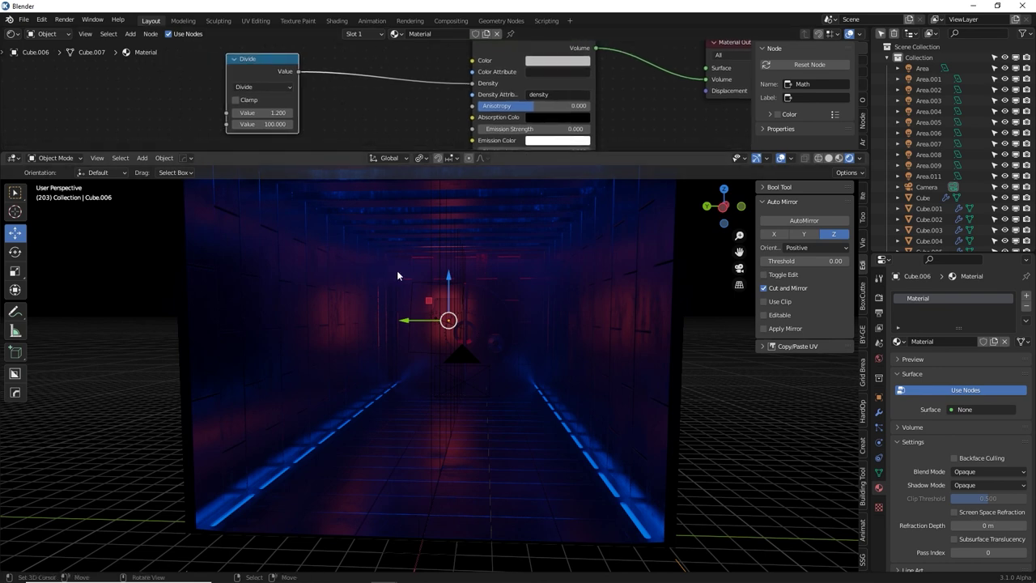
left_click(358, 111)
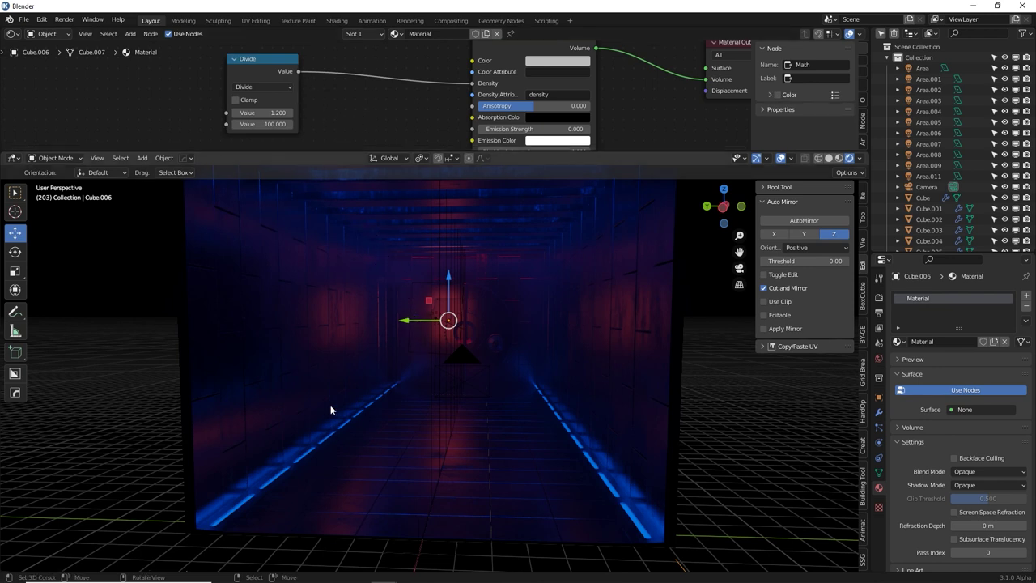
scroll(335, 435, "up", 2)
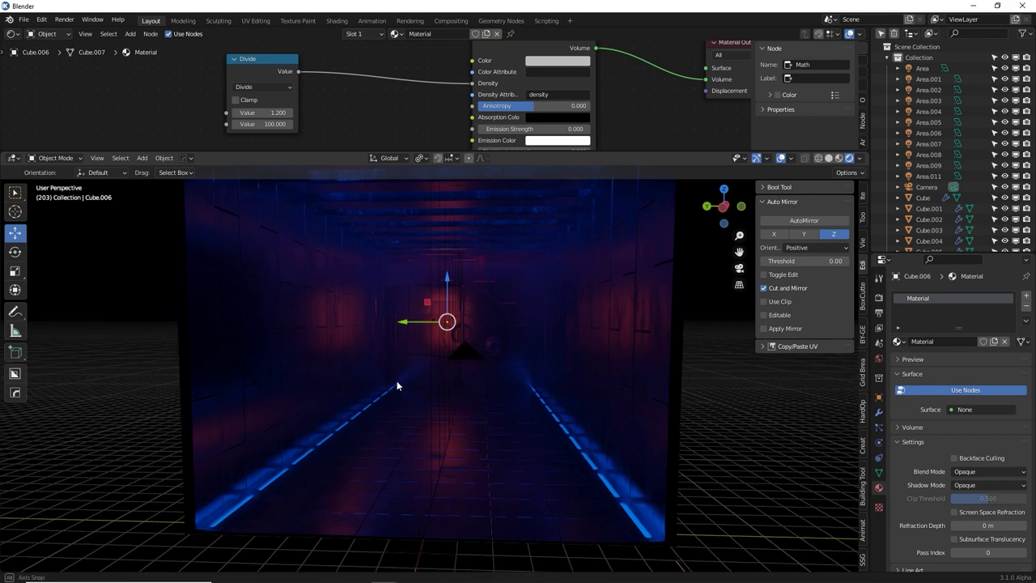
key("KP_0")
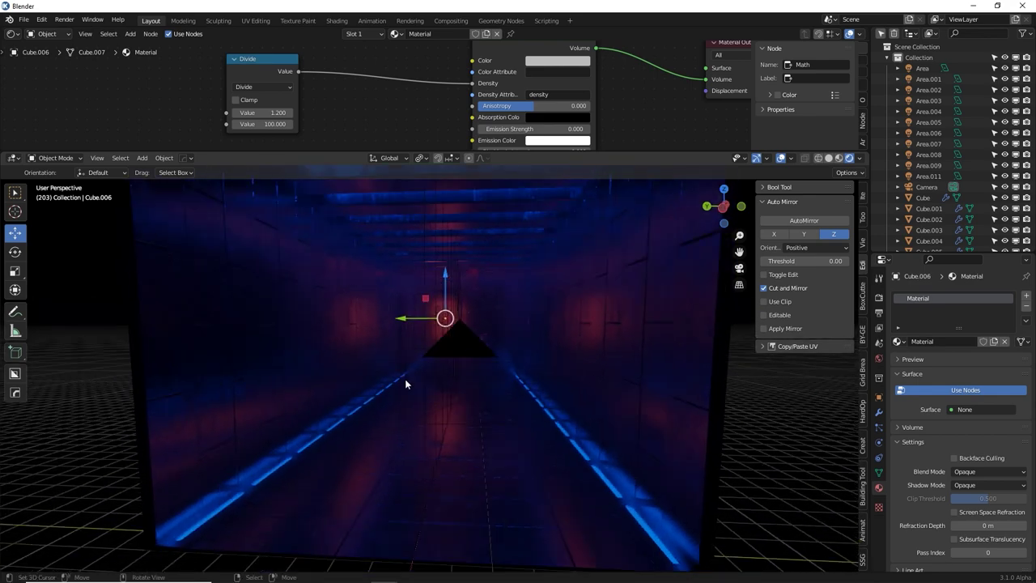
scroll(405, 379, "up", 3)
middle_click_drag(407, 380, 385, 366, "shift")
key("F12")
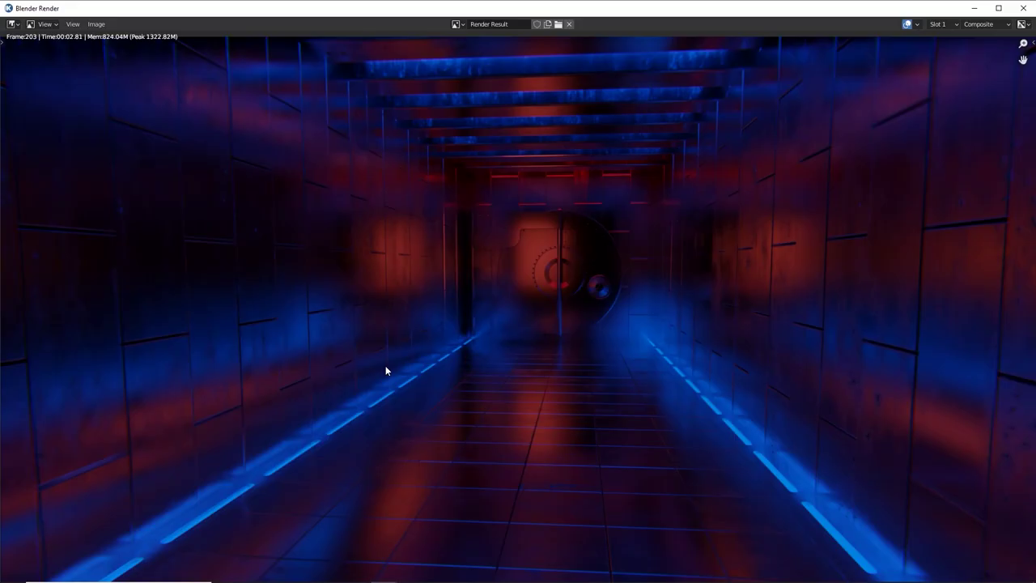
Flip between render slots 1 and 2 to compare the corridor without and with the volumetric haze
key("j")
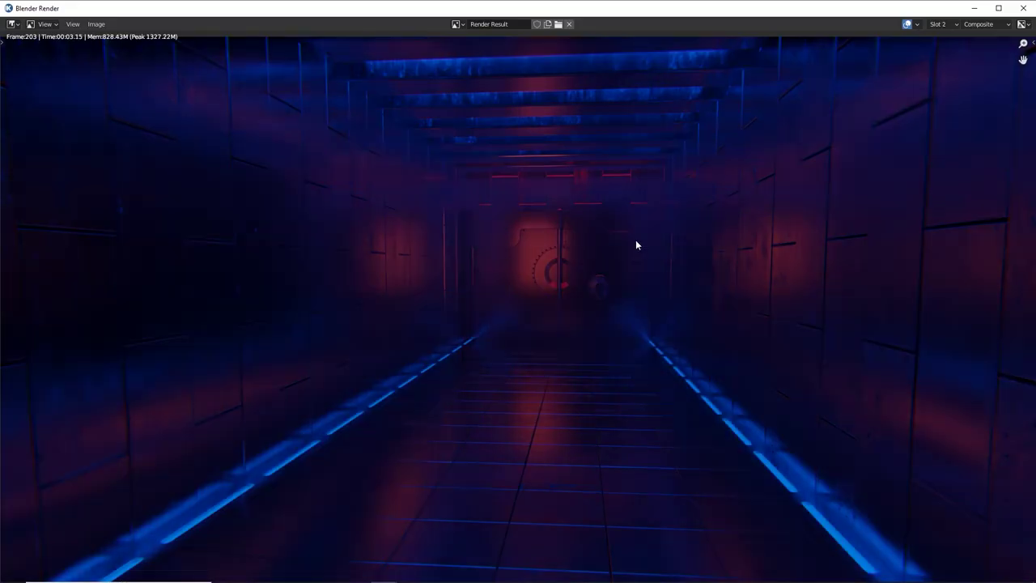
key("j")
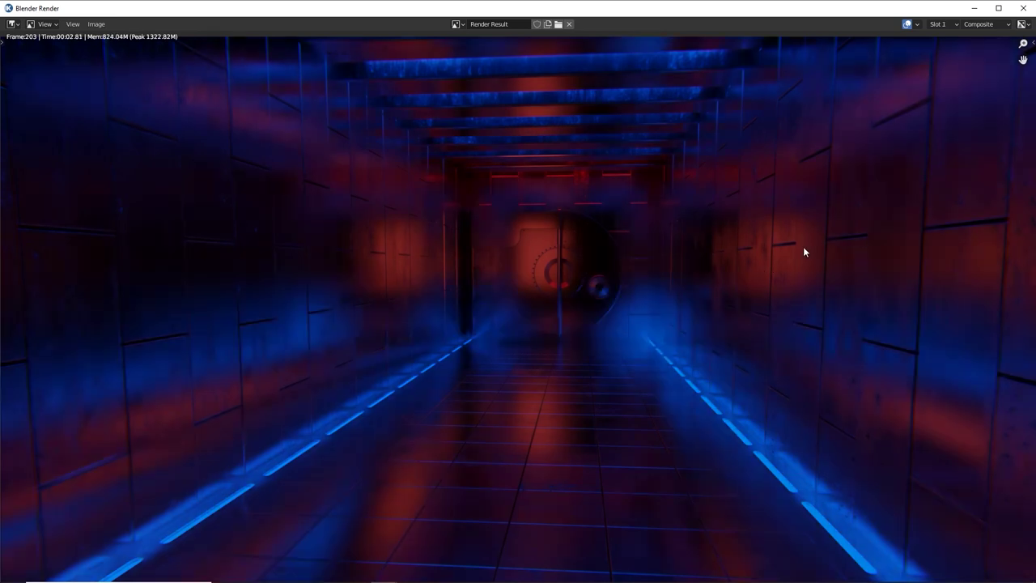
key("j")
key("j")
key("j")
key("j")
key("j")
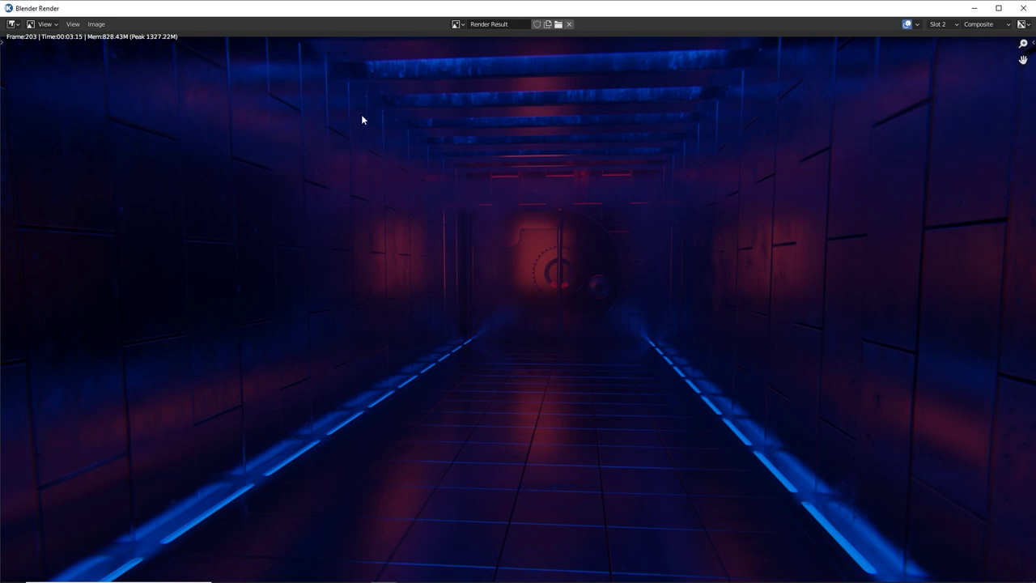
key("j")
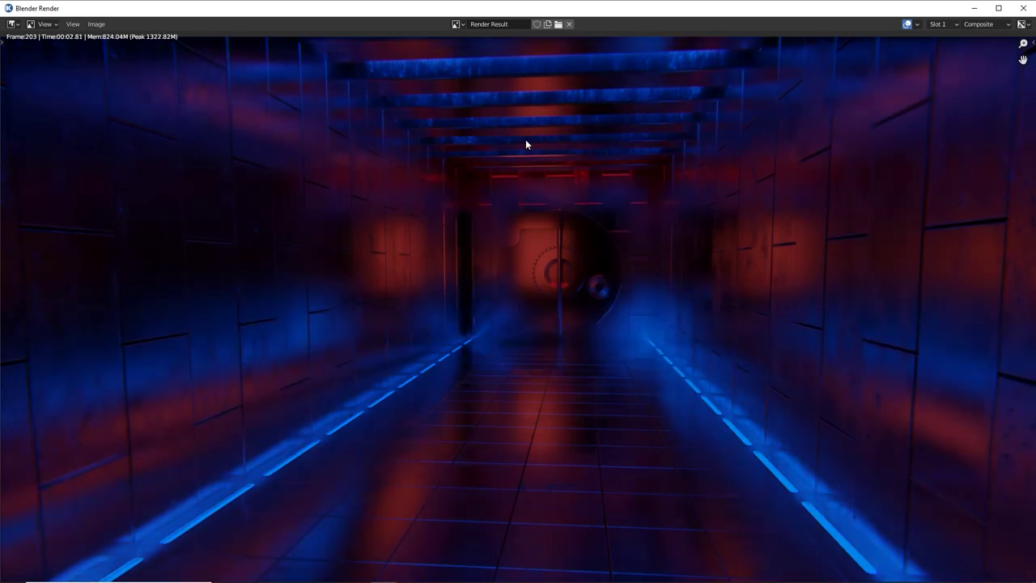
key("j")
key("j")
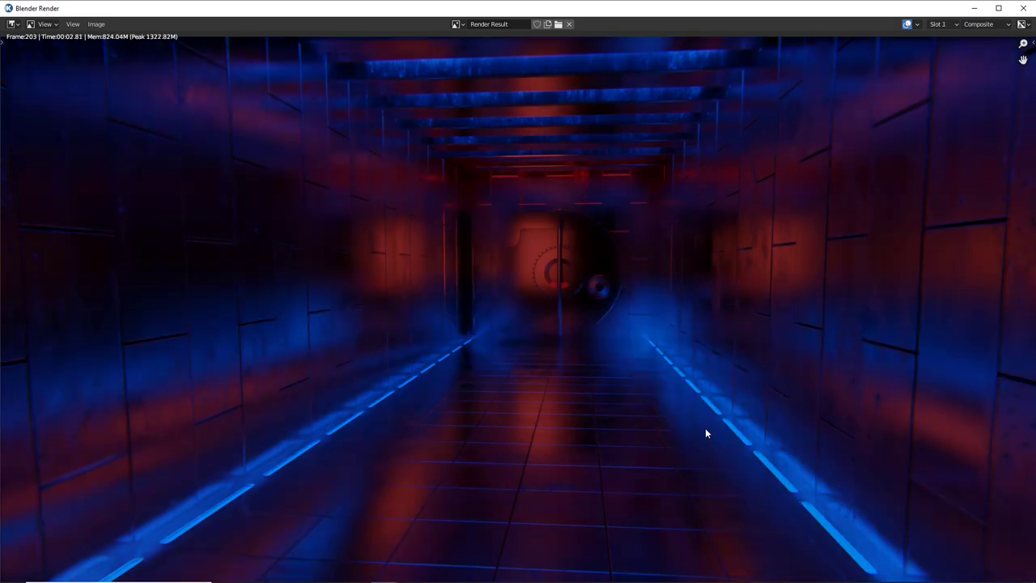